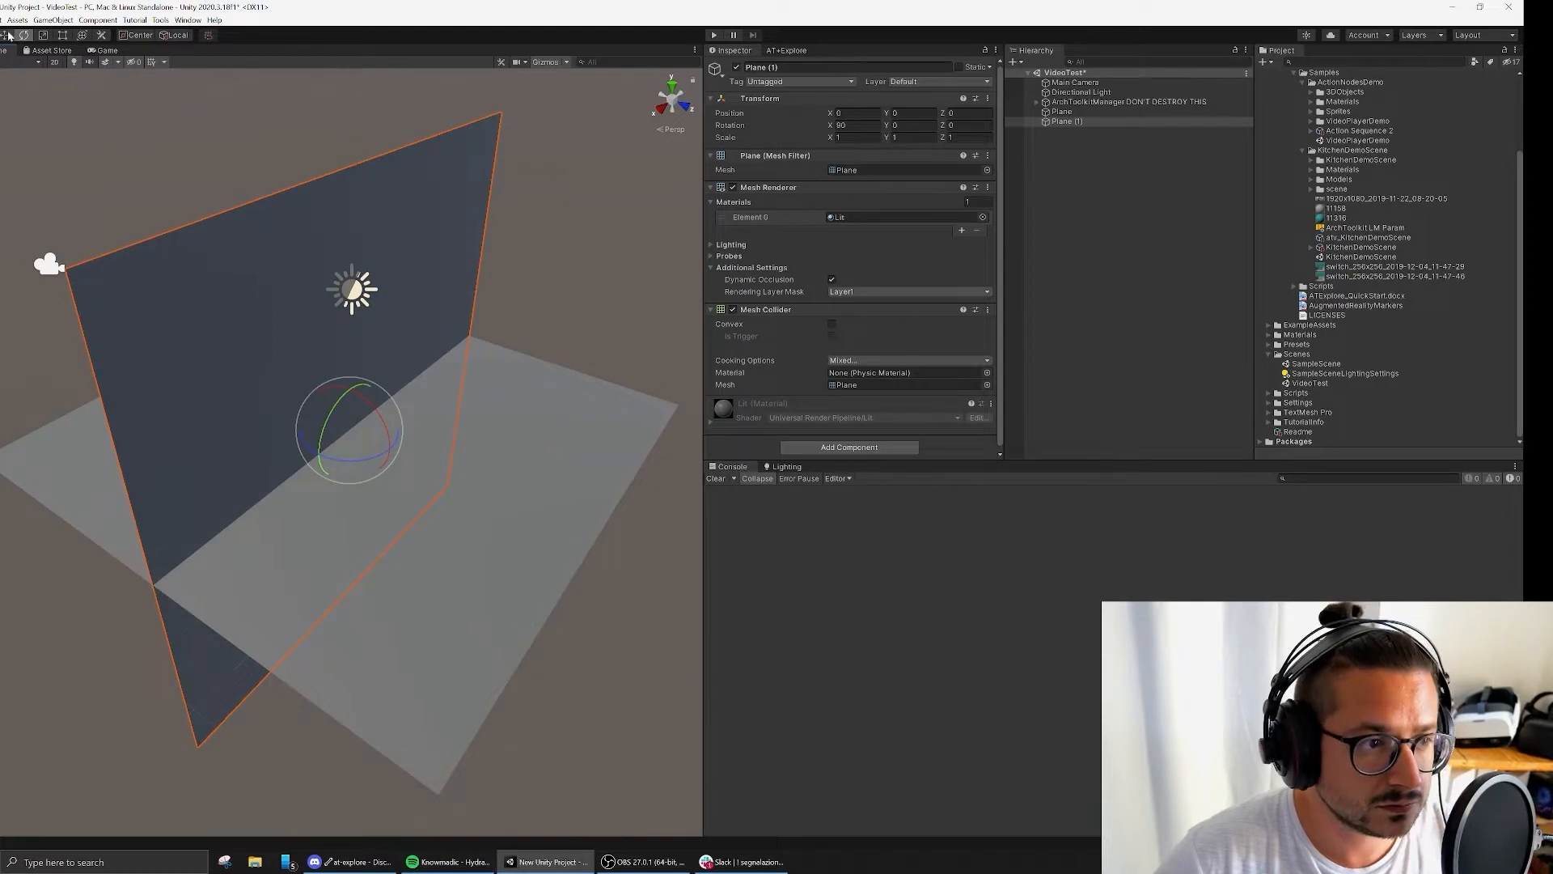
# Step: Move the vertical plane back to the floor's edge at about Y 1.55, and save the scene
pyautogui.moveTo(391, 451); pyautogui.dragTo(189, 327)
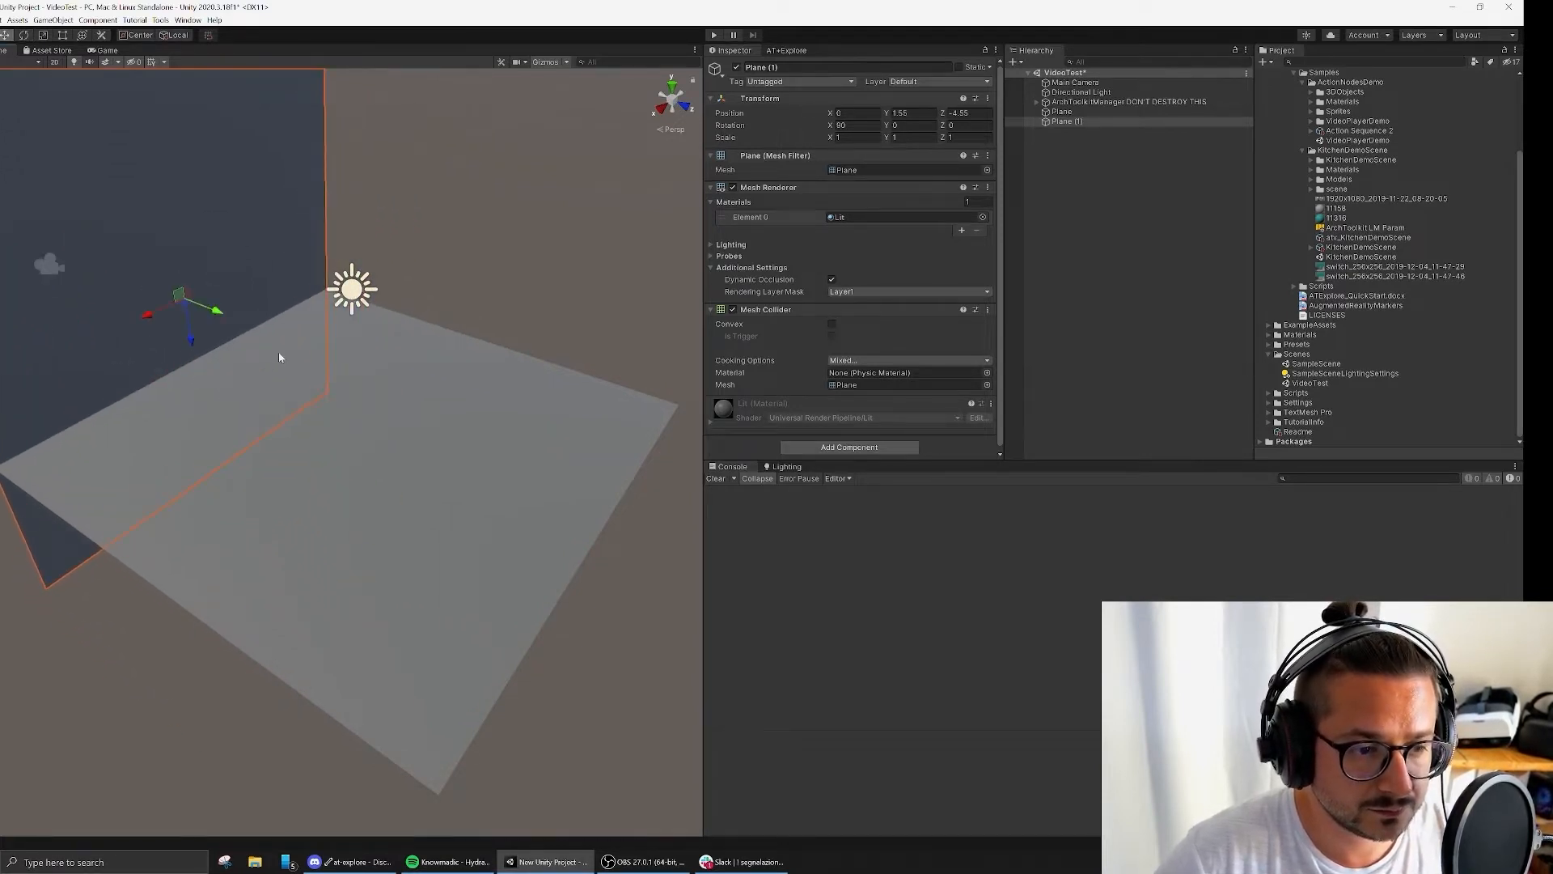
pyautogui.hotkey('ctrl', 's')
pyautogui.click(1059, 218)
# Step: Duplicate the wall plane and move the copy forward to about Z -3.1
pyautogui.click(1067, 121)
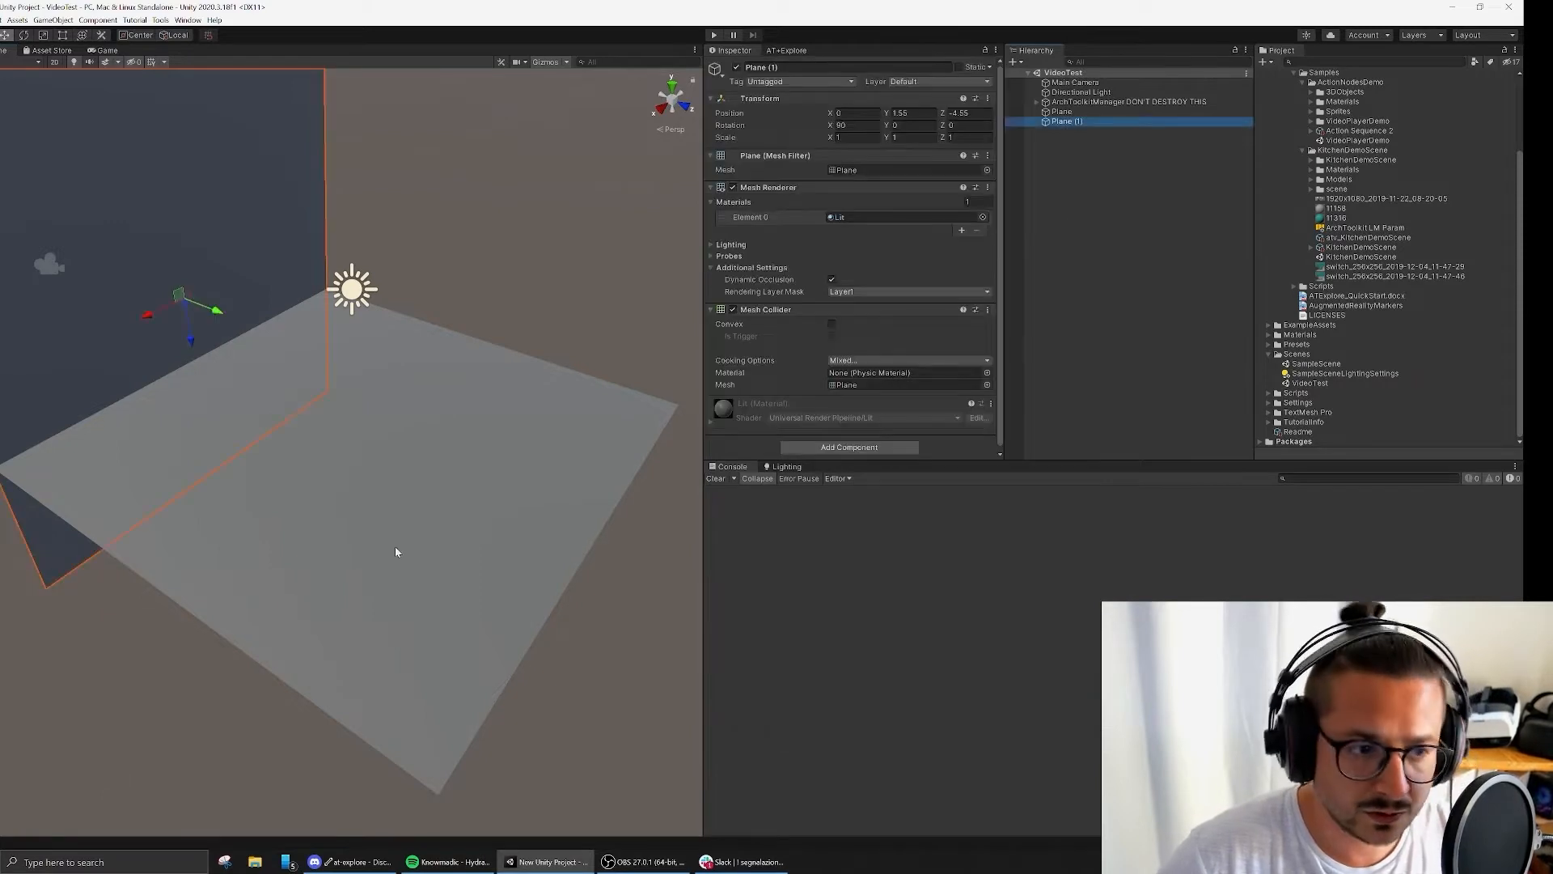
pyautogui.hotkey('ctrl', 'd')
pyautogui.moveTo(214, 335); pyautogui.dragTo(258, 360)
pyautogui.moveTo(593, 428); pyautogui.dragTo(420, 385, button='right')
pyautogui.press('d')
# Step: Set the duplicated plane's scale to 0.16 on X and 0.09 on Z
pyautogui.click(862, 138)
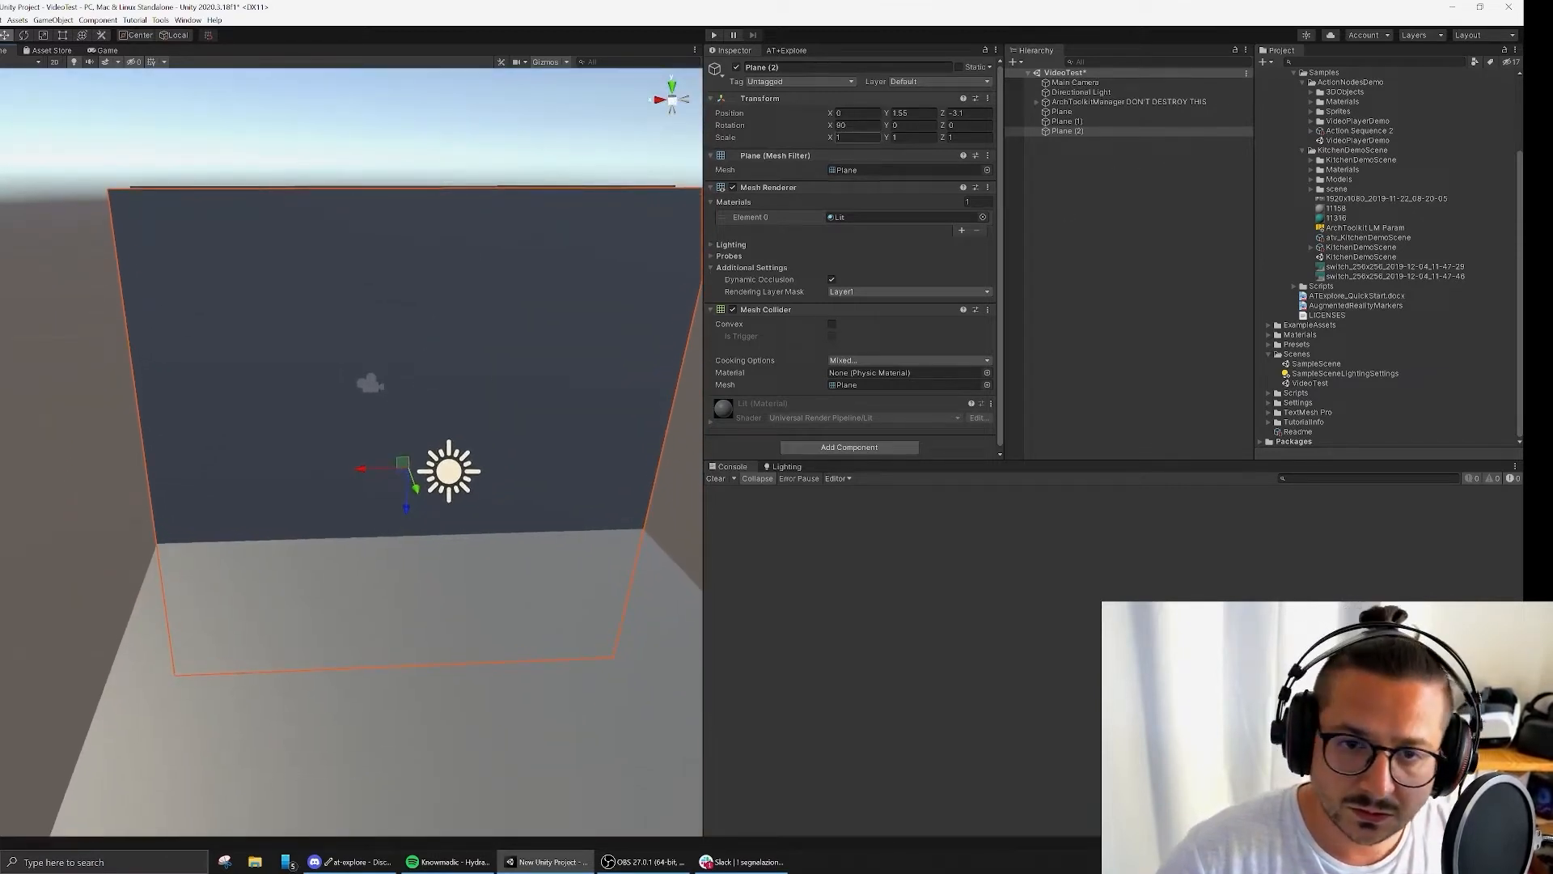
pyautogui.press('BackSpace')
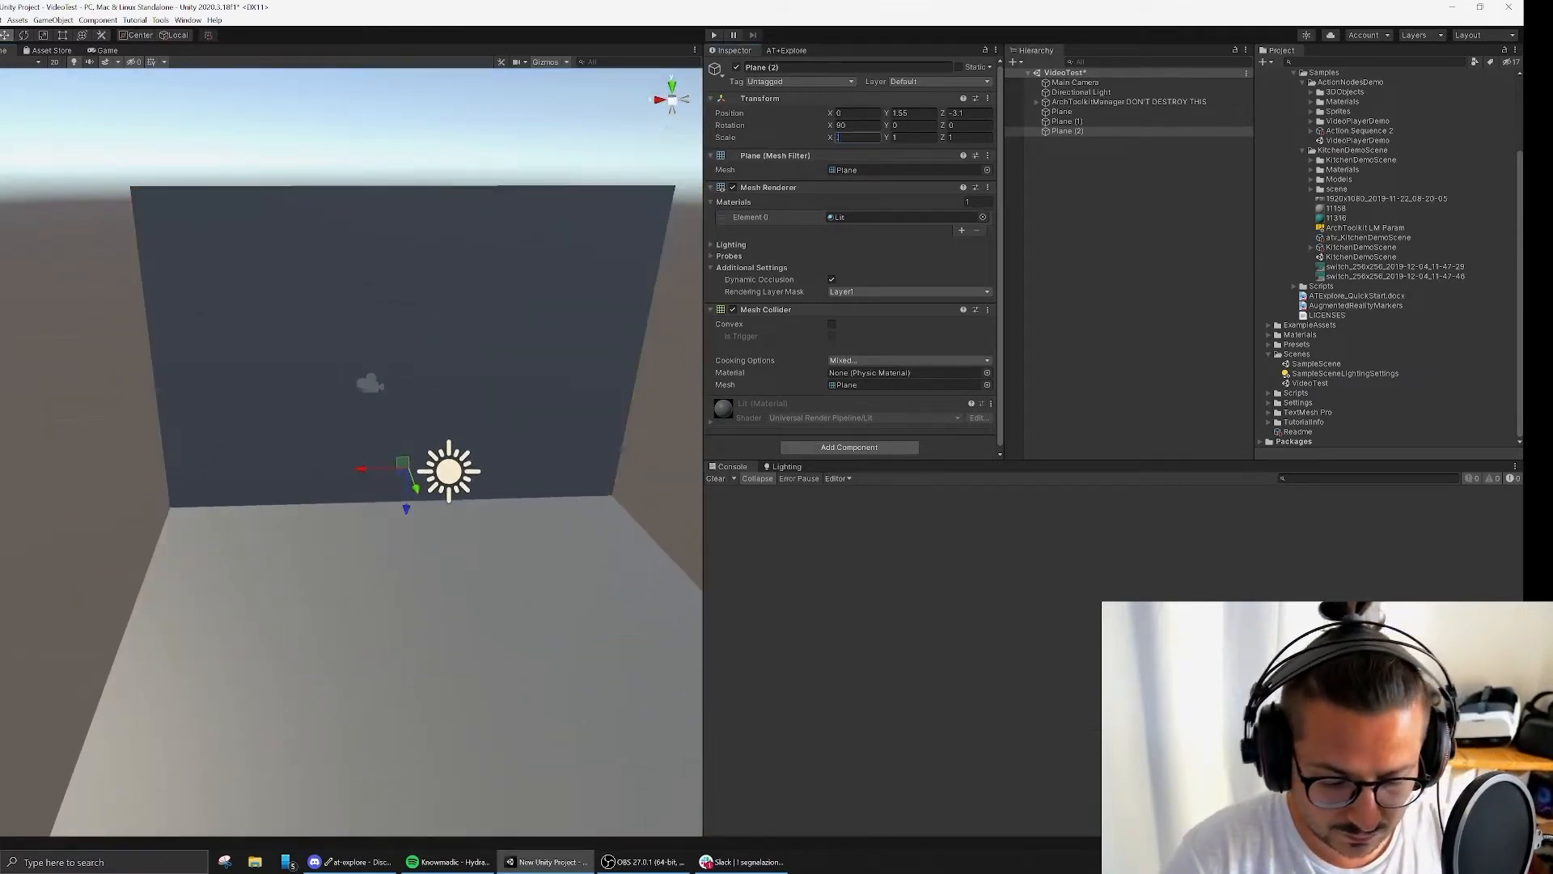
pyautogui.write('10')
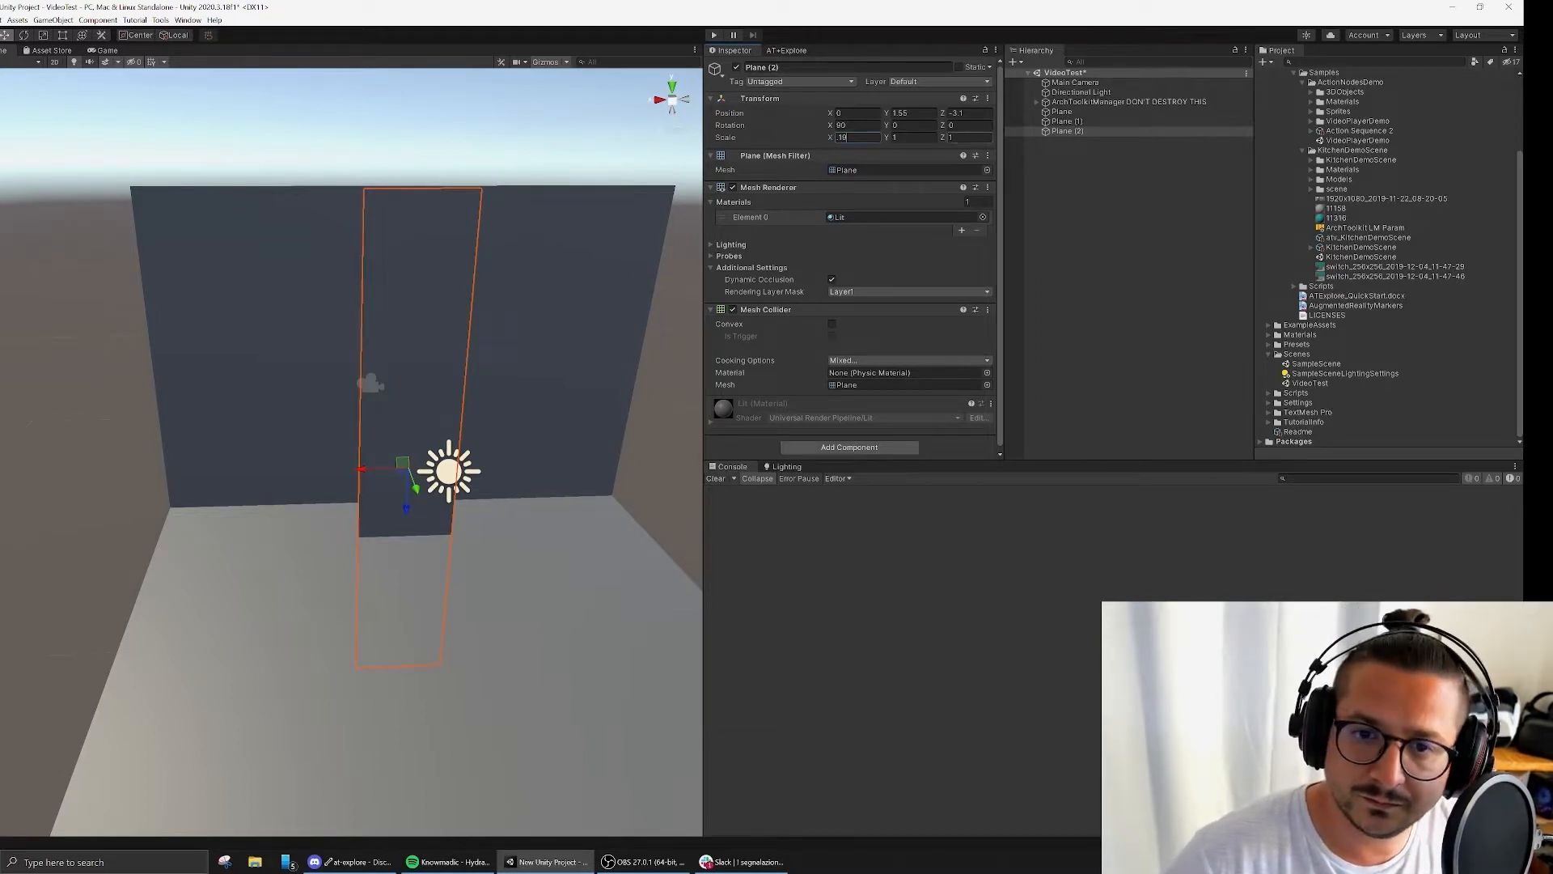
pyautogui.click(966, 138)
pyautogui.click(867, 141)
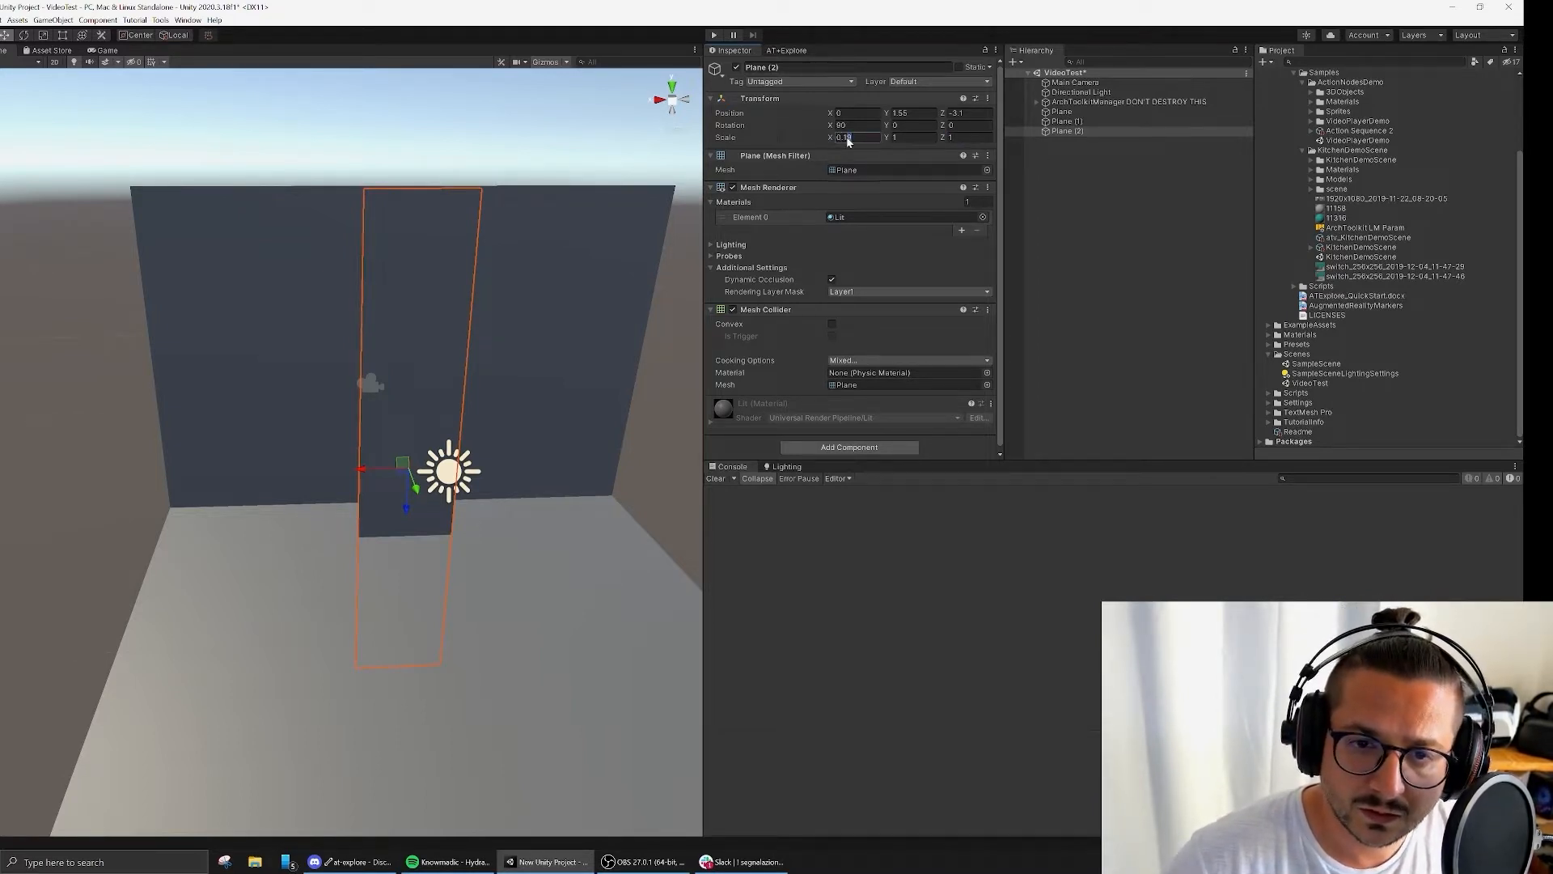
pyautogui.press('BackSpace')
pyautogui.write('6')
pyautogui.press('Tab')
pyautogui.press('Tab')
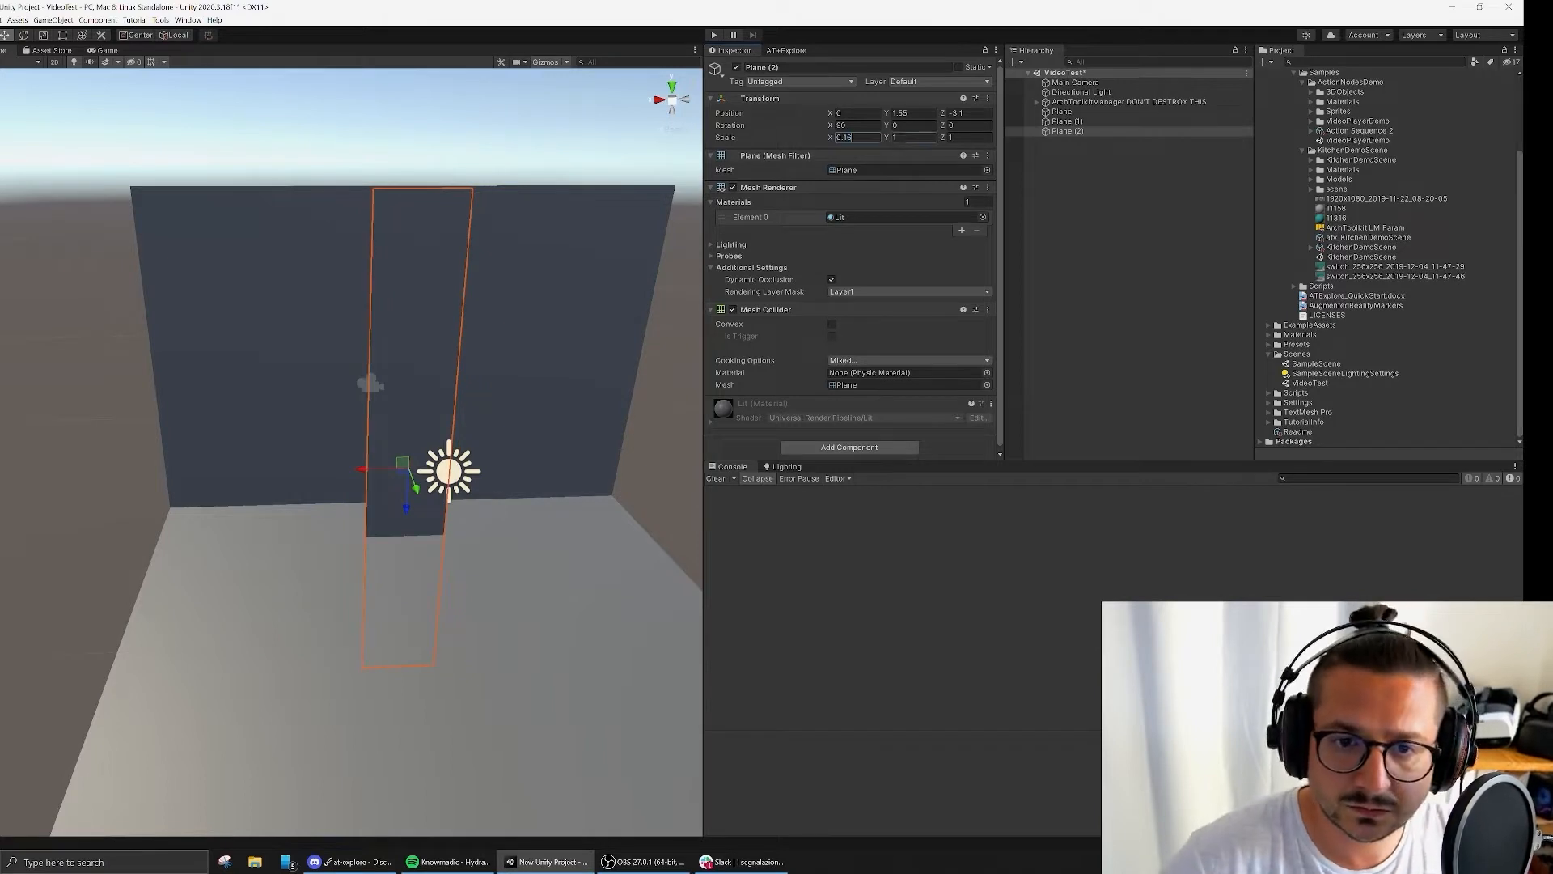
pyautogui.press('BackSpace')
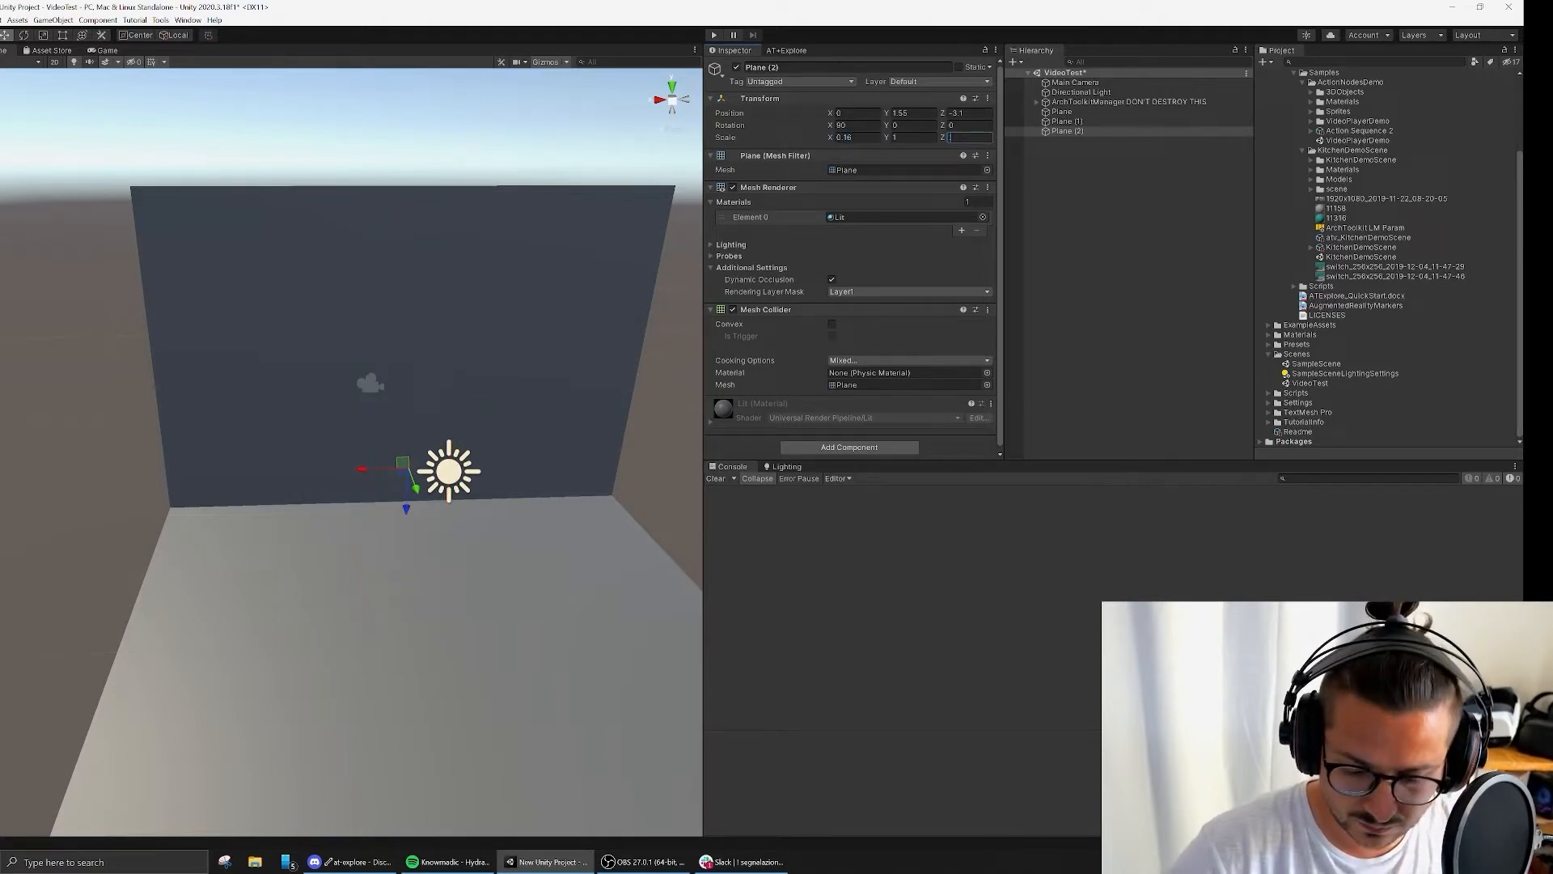
pyautogui.write('.06')
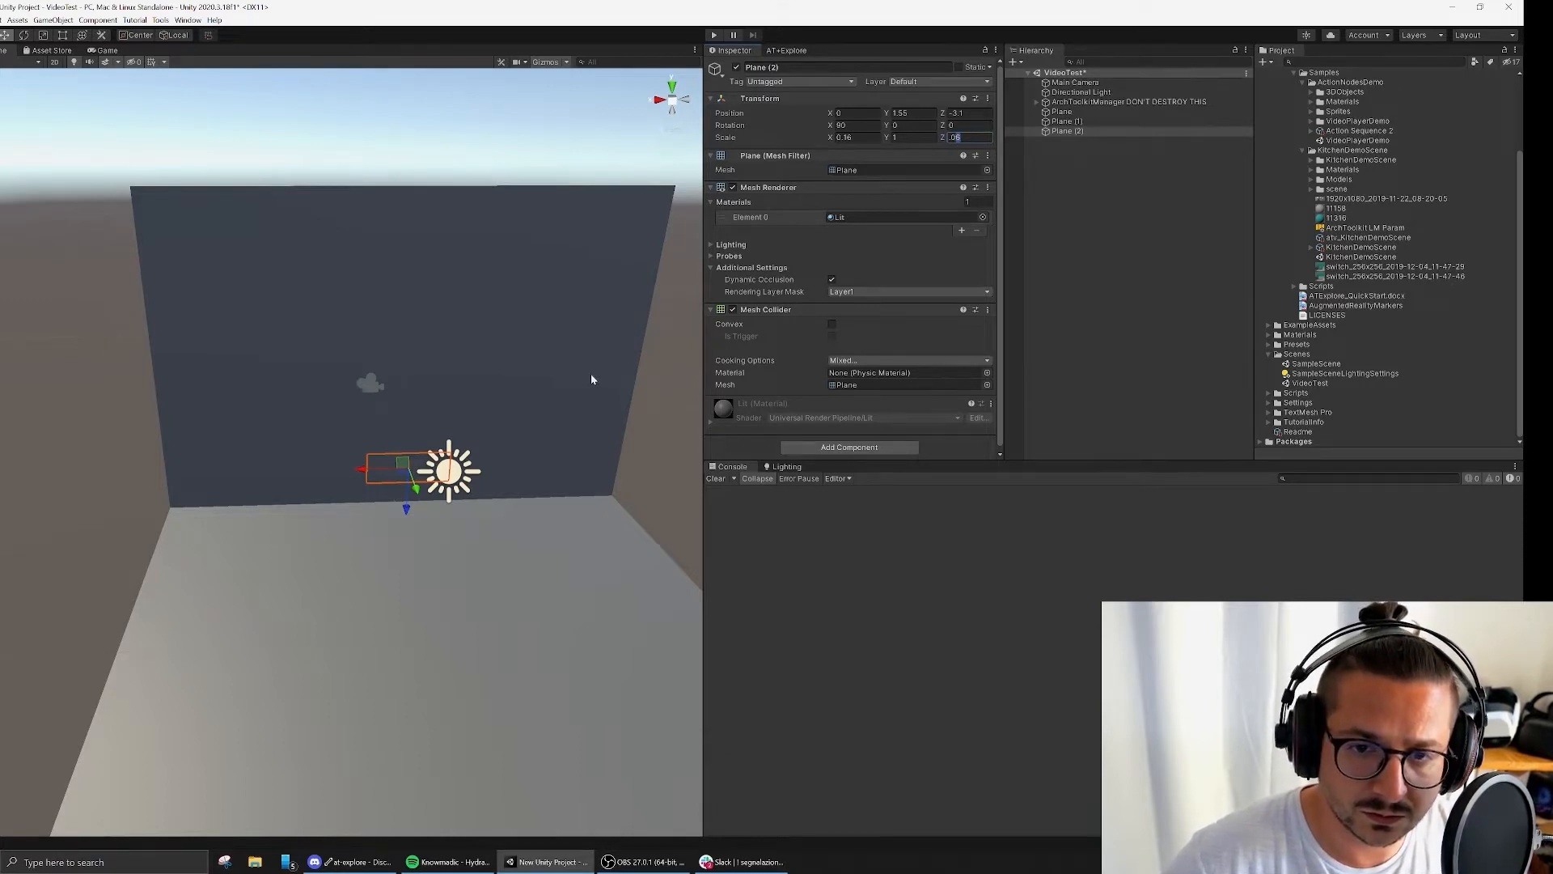
pyautogui.press('BackSpace')
pyautogui.write('9')
# Step: Raise the small plane to about Y 3.43 and move it close to the wall
pyautogui.moveTo(406, 512); pyautogui.dragTo(411, 422)
pyautogui.moveTo(191, 423); pyautogui.dragTo(243, 345, button='right')
pyautogui.press('w')
pyautogui.moveTo(243, 345); pyautogui.dragTo(260, 346)
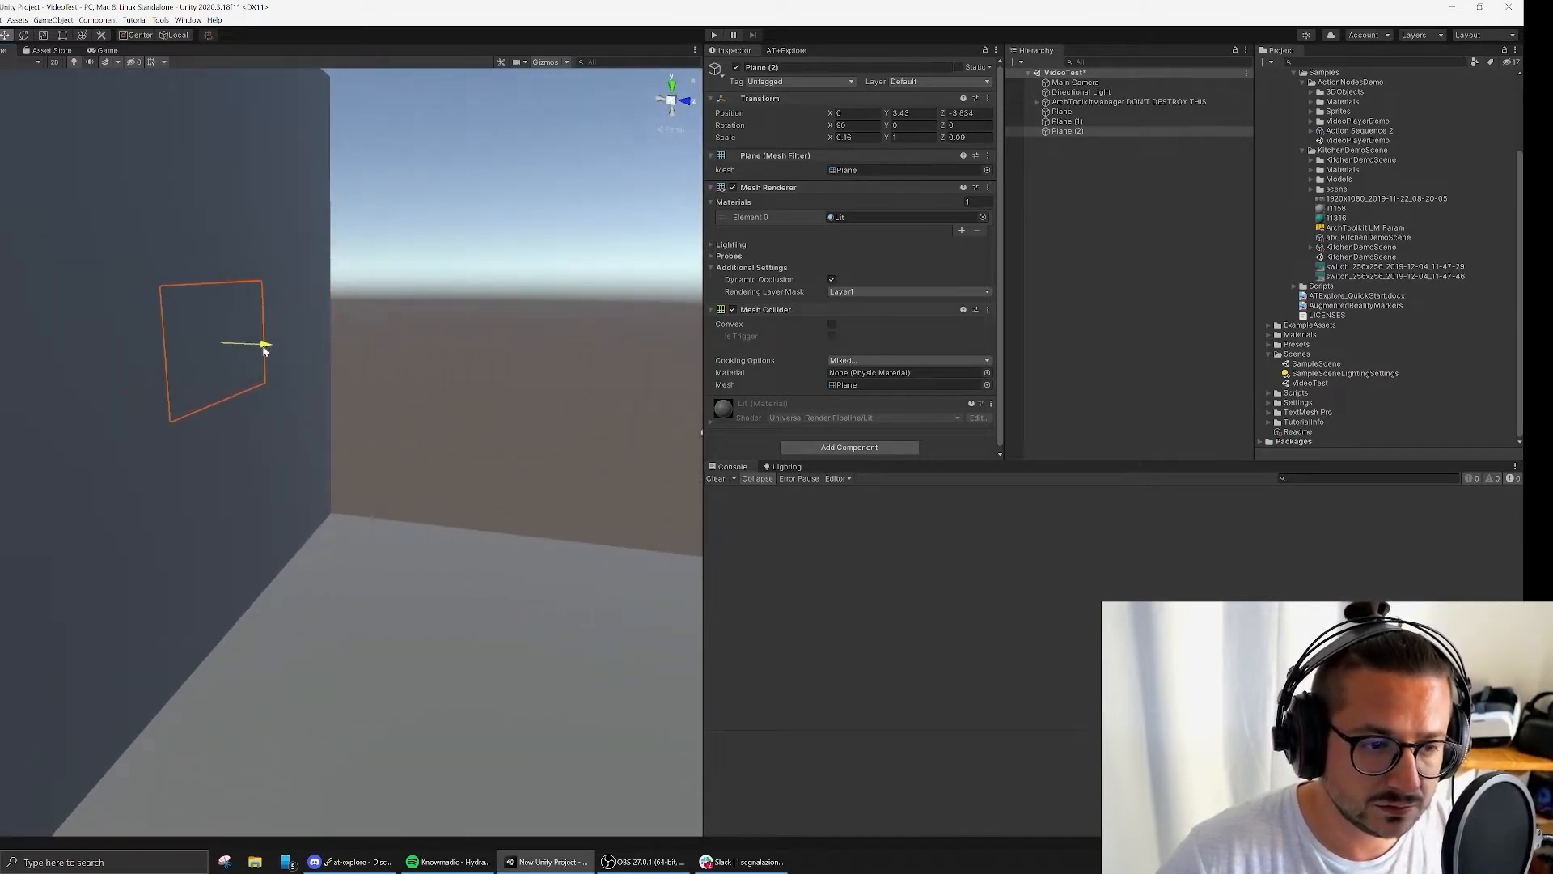
pyautogui.moveTo(544, 388); pyautogui.dragTo(493, 426, button='right')
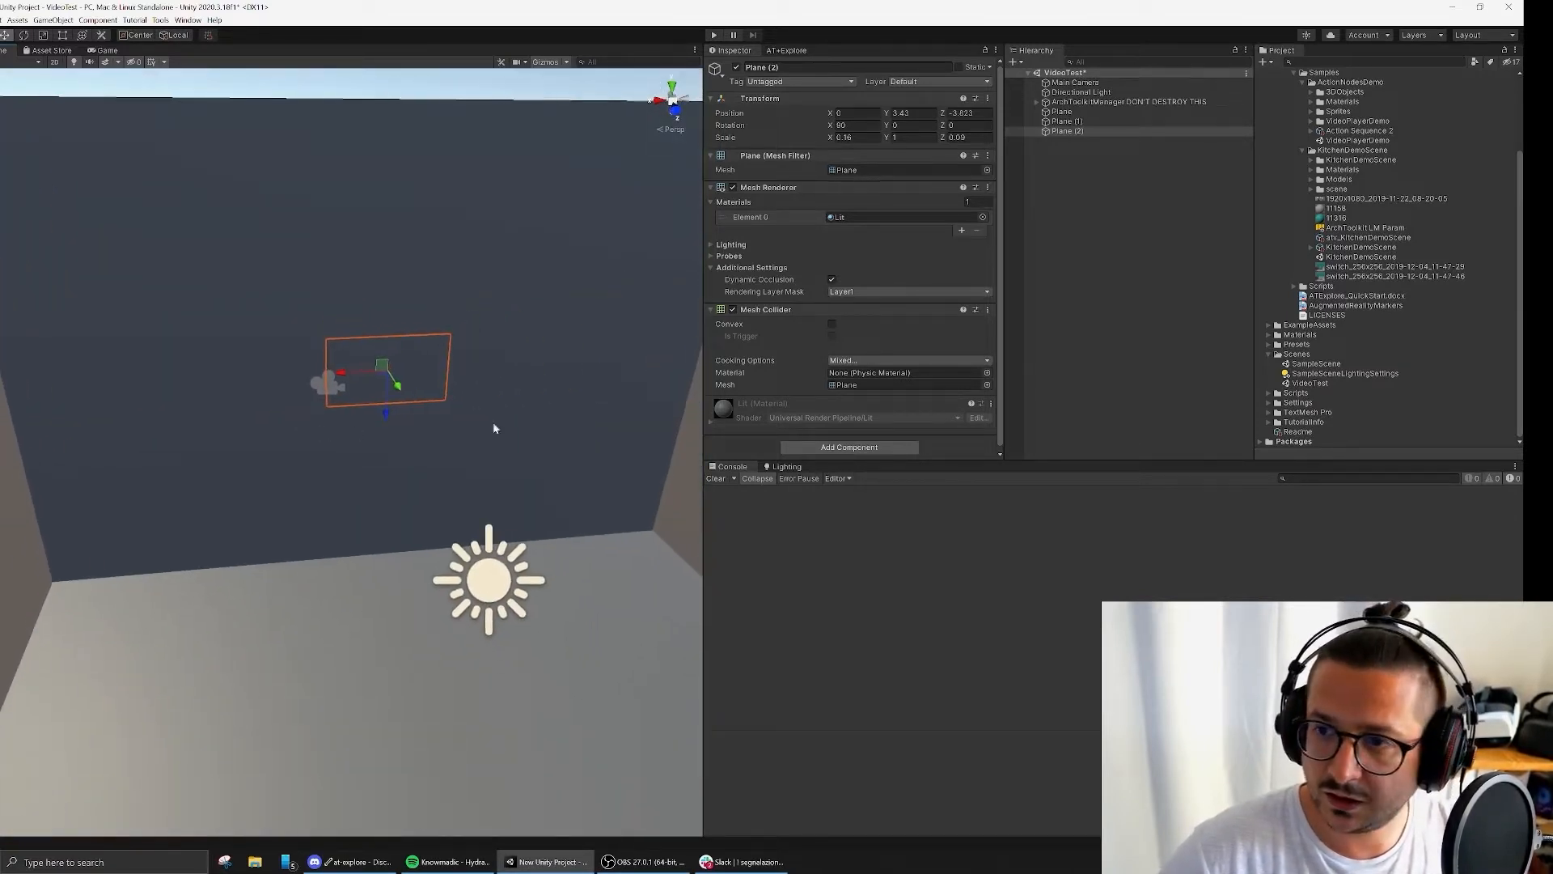
# Step: Save the scene and rename the small plane as TV
pyautogui.click(1154, 274)
pyautogui.click(1068, 132)
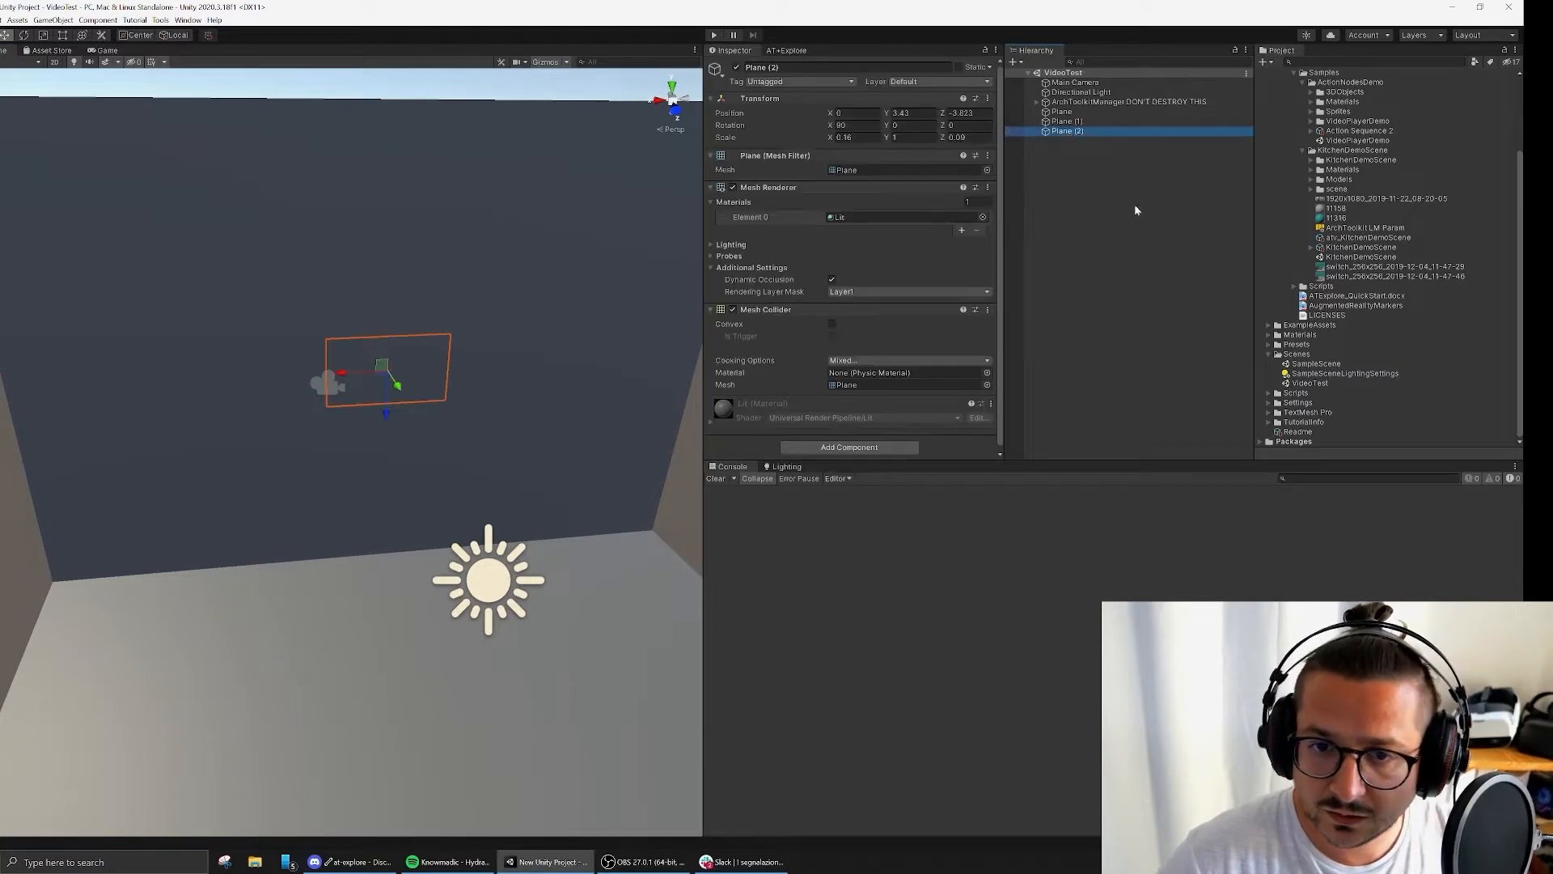
pyautogui.press('F2')
pyautogui.write('TV')
pyautogui.press('Return')
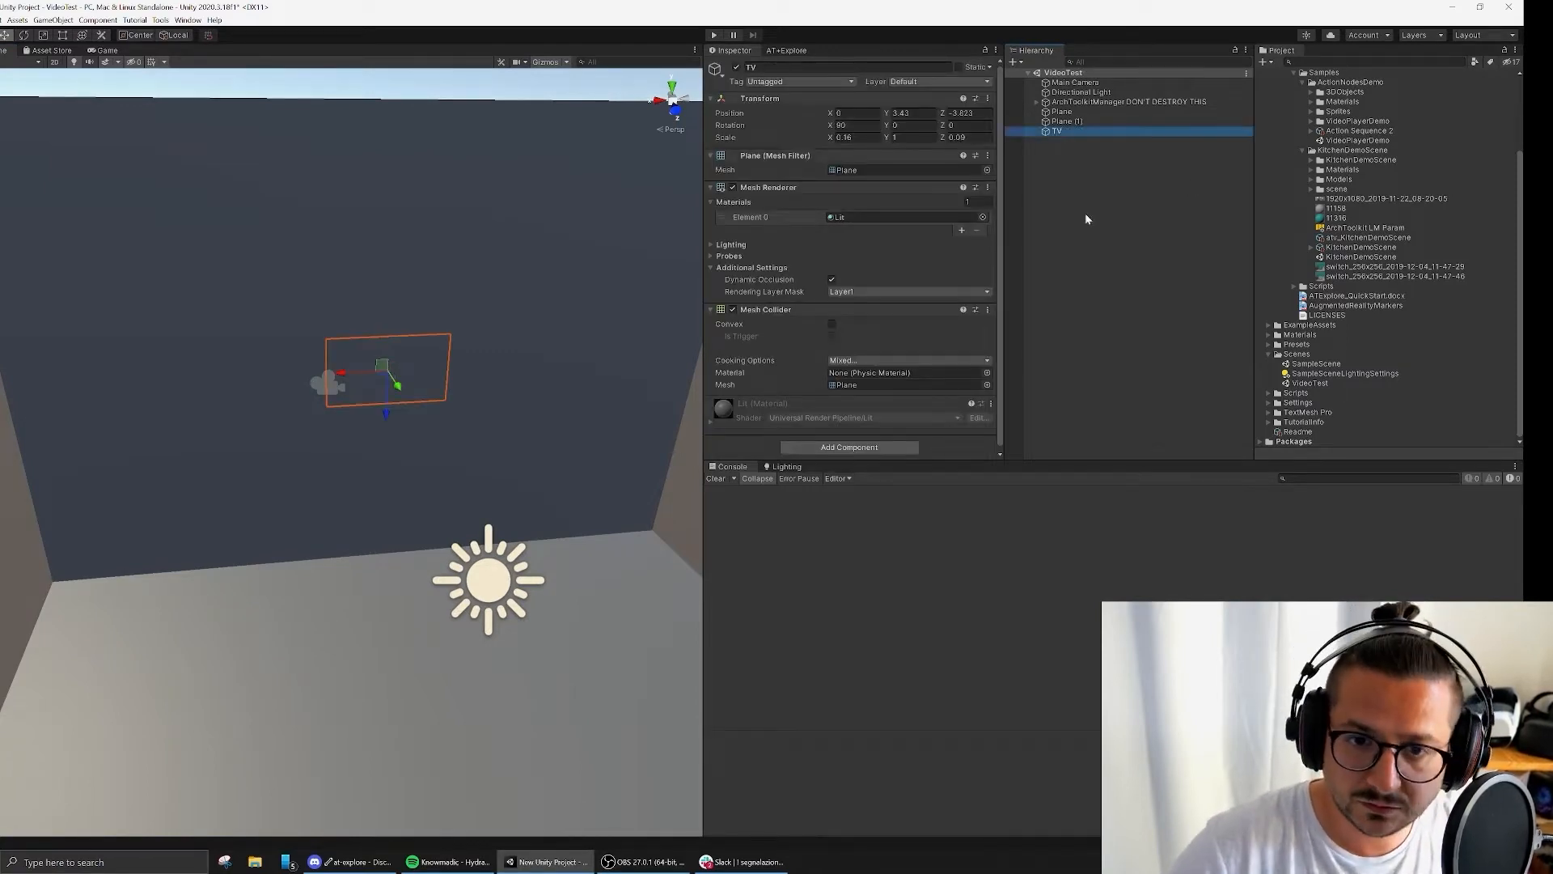
pyautogui.click(1086, 219)
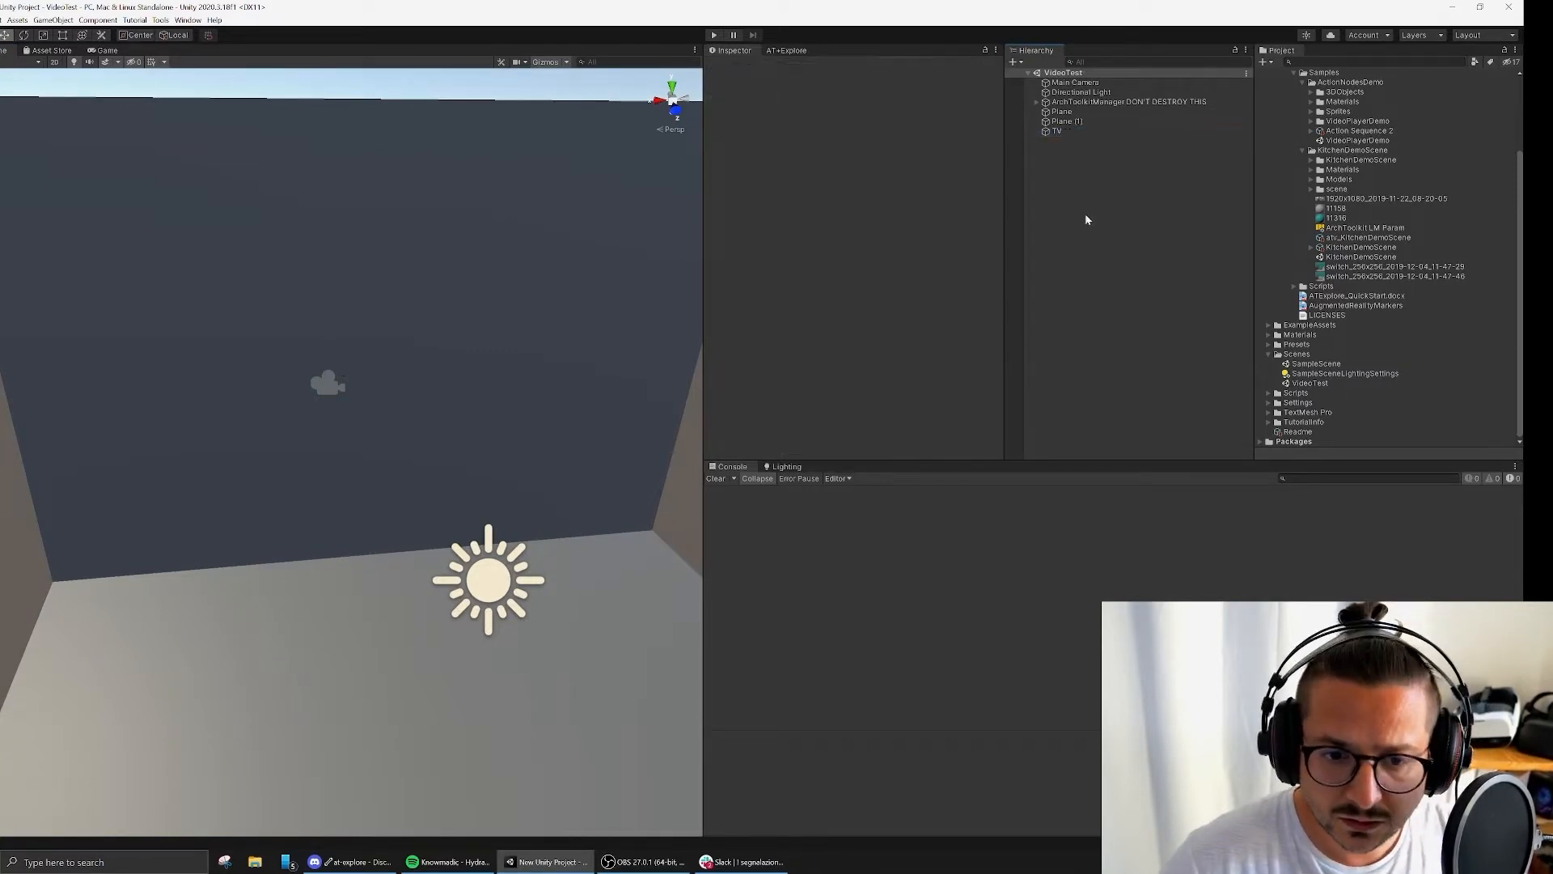
# Step: Create an AT+Explore action sequence and dock its editor alongside the Console and Lighting windows
pyautogui.click(799, 52)
pyautogui.moveTo(427, 269); pyautogui.dragTo(383, 343, button='right')
pyautogui.click(389, 343)
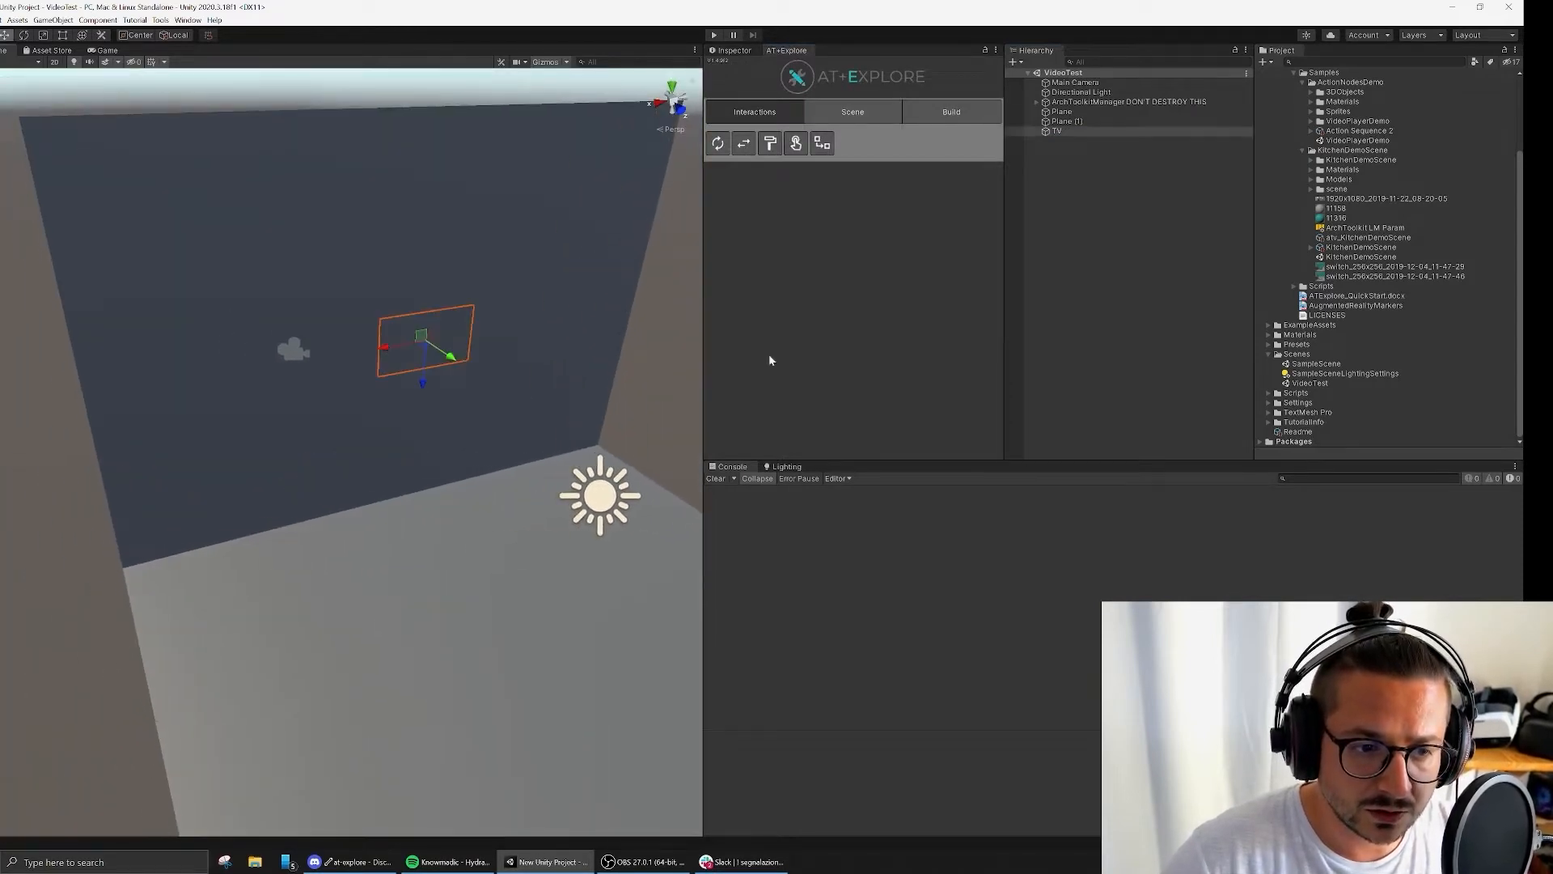
pyautogui.moveTo(461, 431); pyautogui.dragTo(523, 420, button='right')
pyautogui.moveTo(524, 420); pyautogui.dragTo(659, 429, button='middle')
pyautogui.click(822, 143)
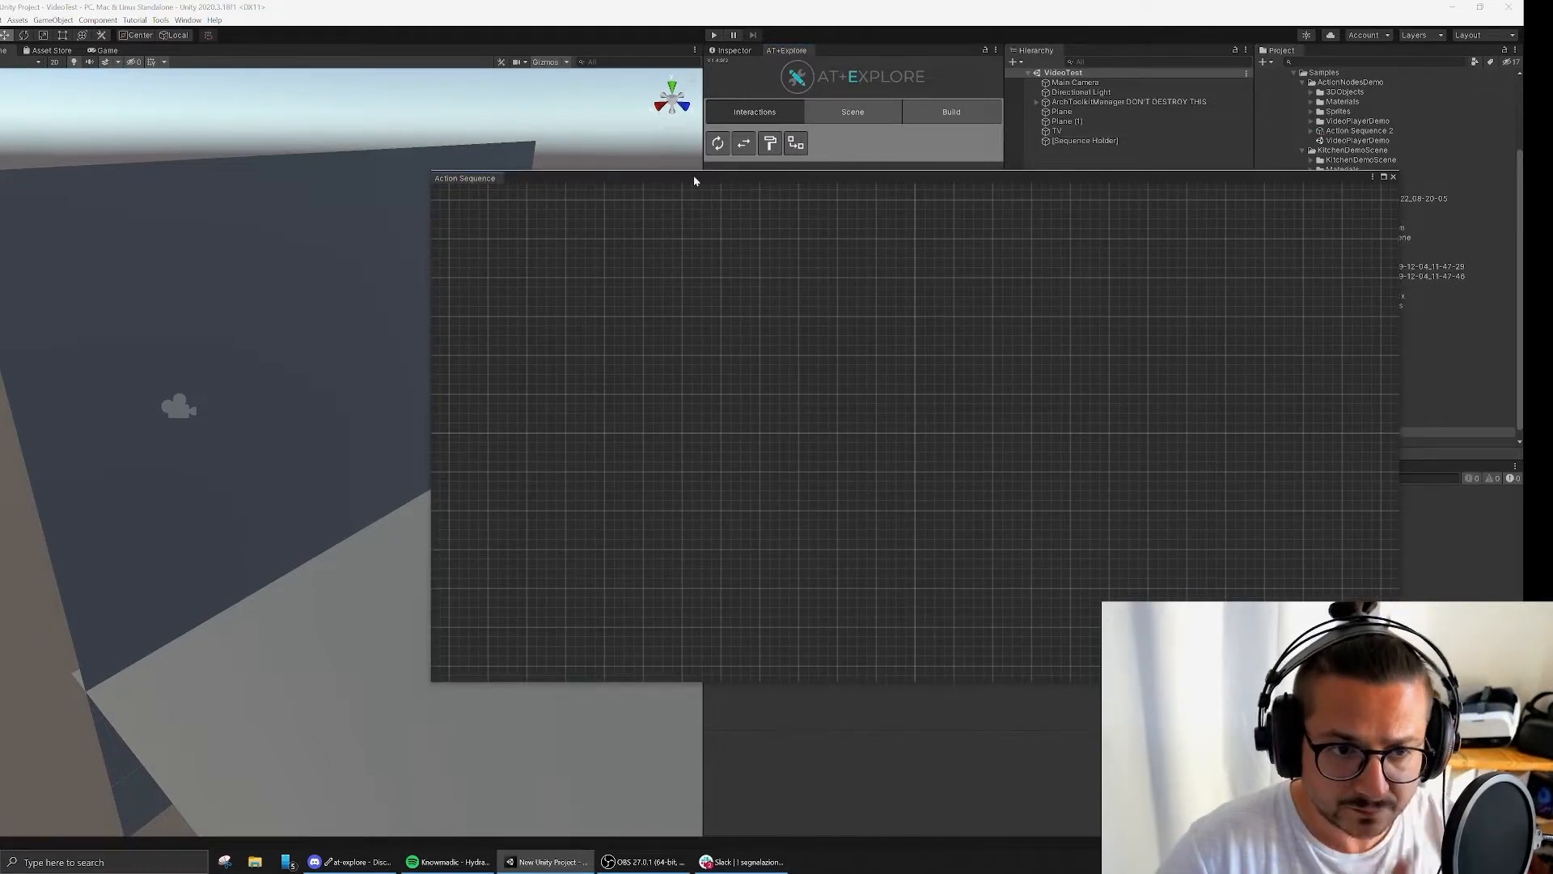
pyautogui.moveTo(693, 179); pyautogui.dragTo(918, 493)
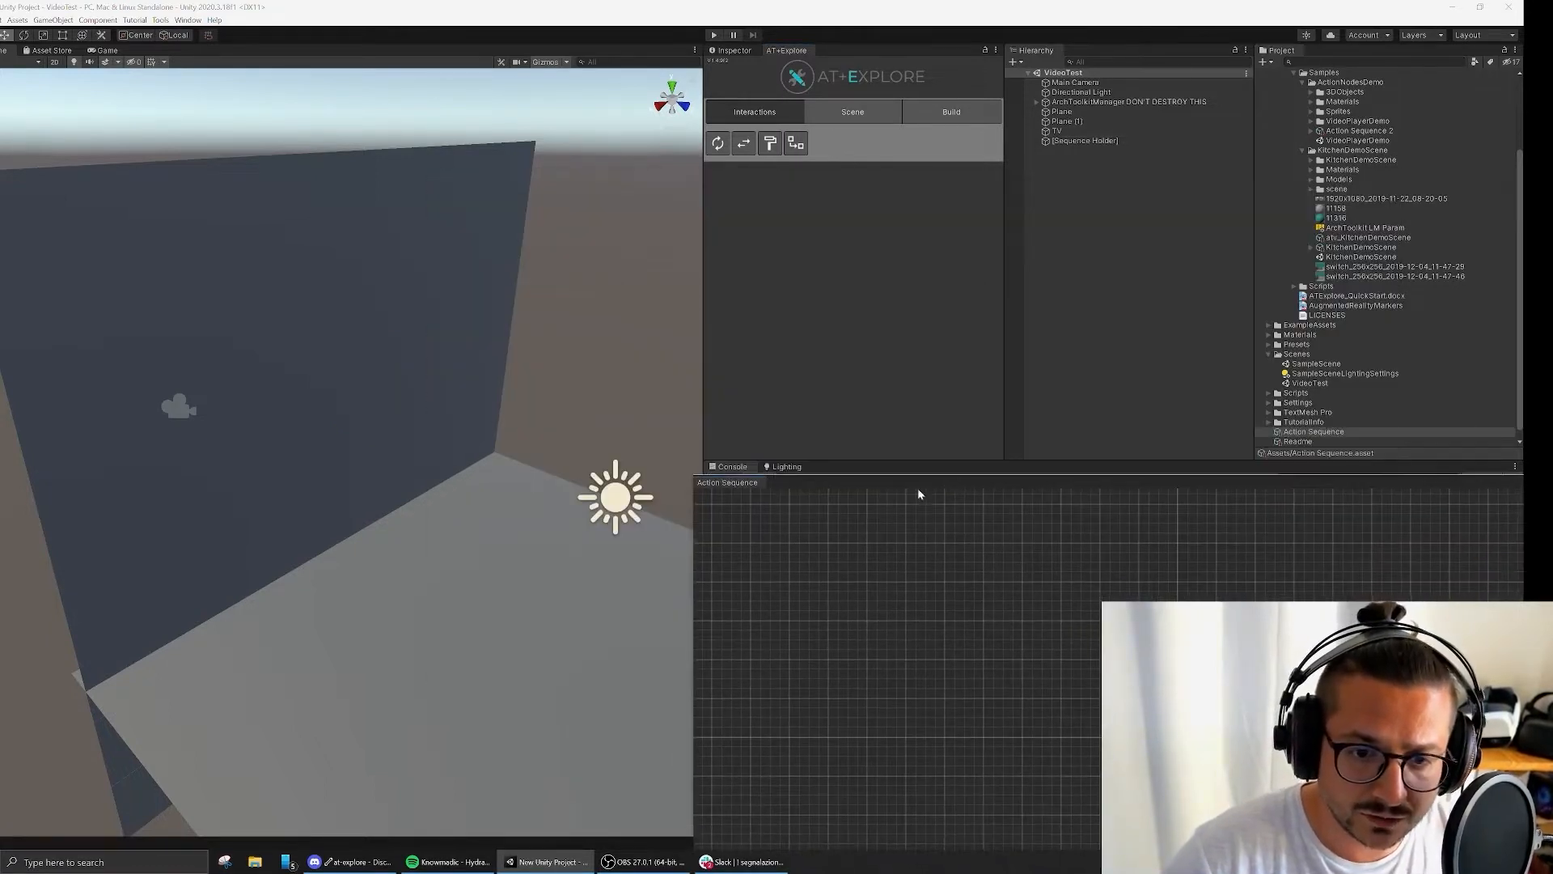
pyautogui.moveTo(746, 485); pyautogui.dragTo(846, 467)
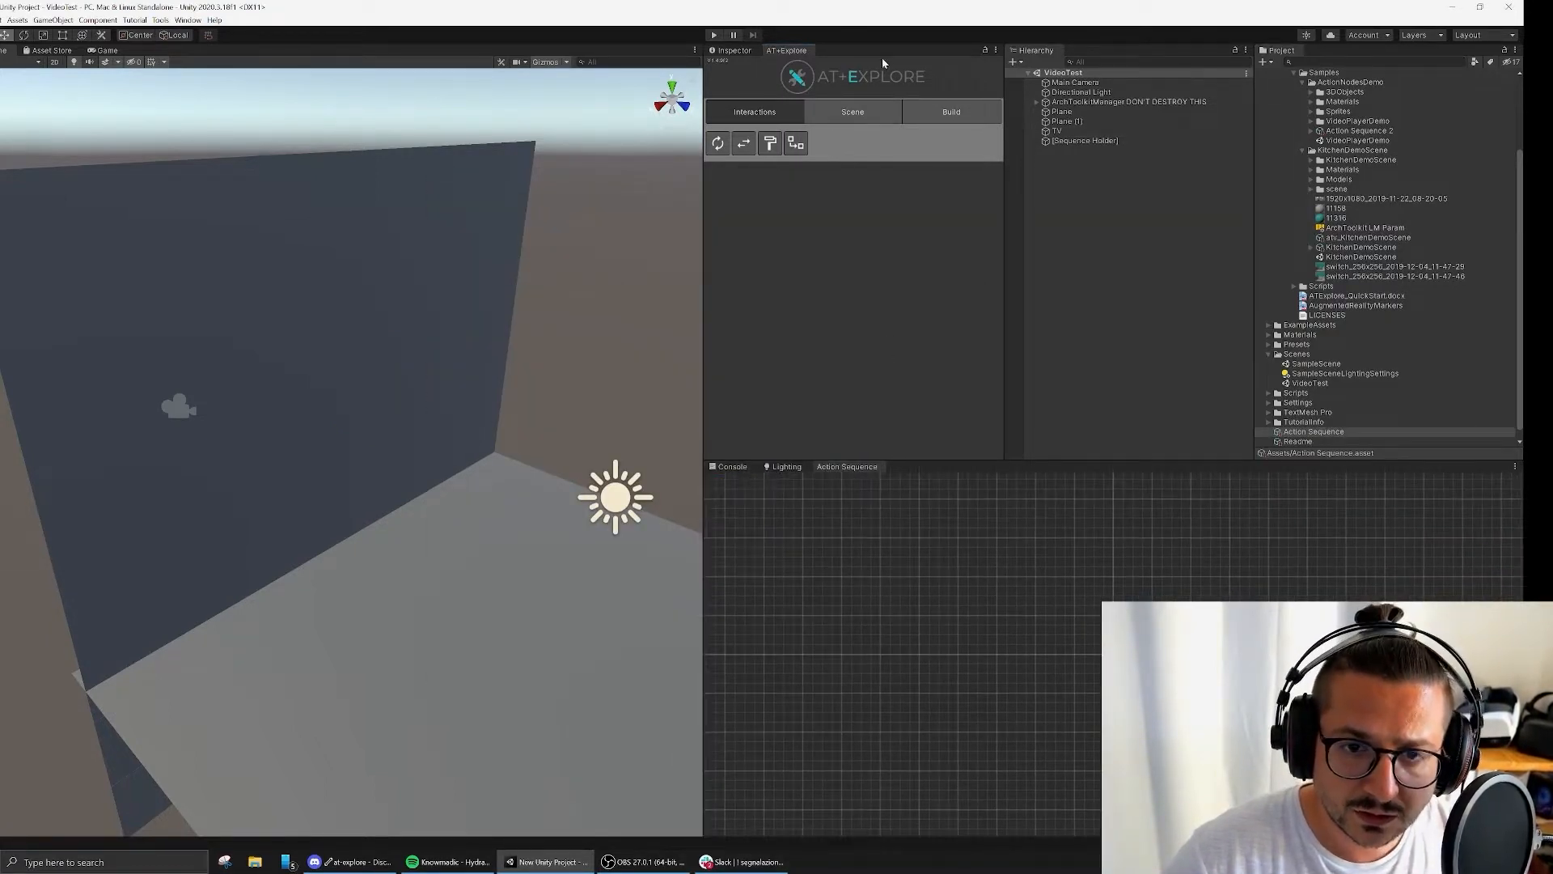
# Step: Create a starting point in the AT+Explore scene settings, place its figure on the floor, and turn it toward the wall
pyautogui.click(853, 112)
pyautogui.click(857, 136)
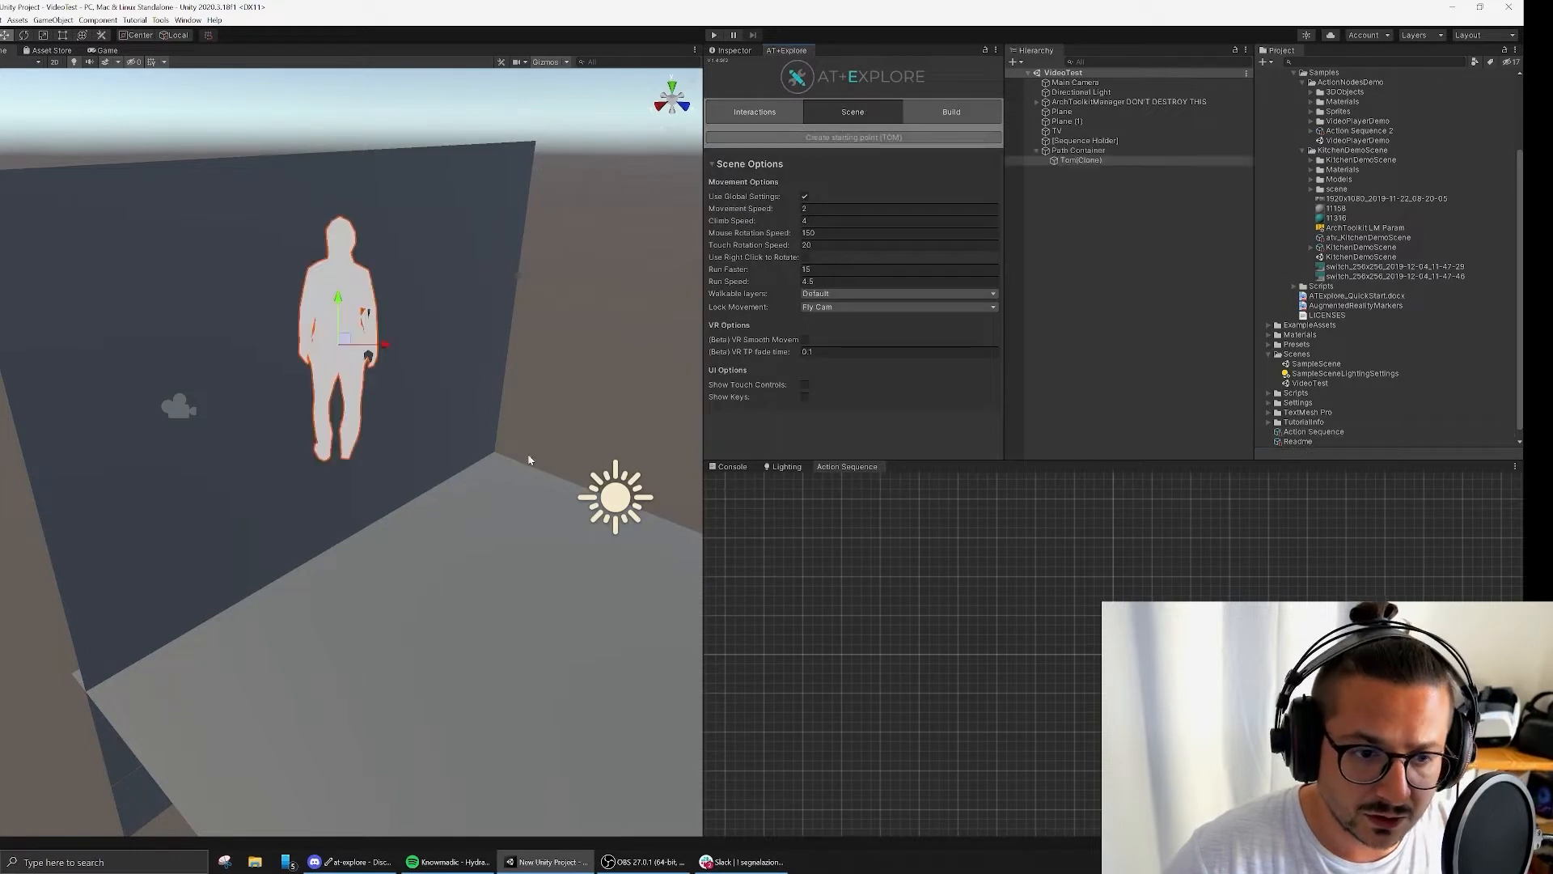
pyautogui.moveTo(343, 308)
pyautogui.mouseDown()
pyautogui.moveTo(330, 717)
pyautogui.moveTo(382, 675)
pyautogui.moveTo(343, 731)
pyautogui.moveTo(603, 619)
pyautogui.moveTo(519, 686)
pyautogui.mouseUp()
pyautogui.click(24, 36)
pyautogui.moveTo(518, 688); pyautogui.dragTo(461, 578, button='middle')
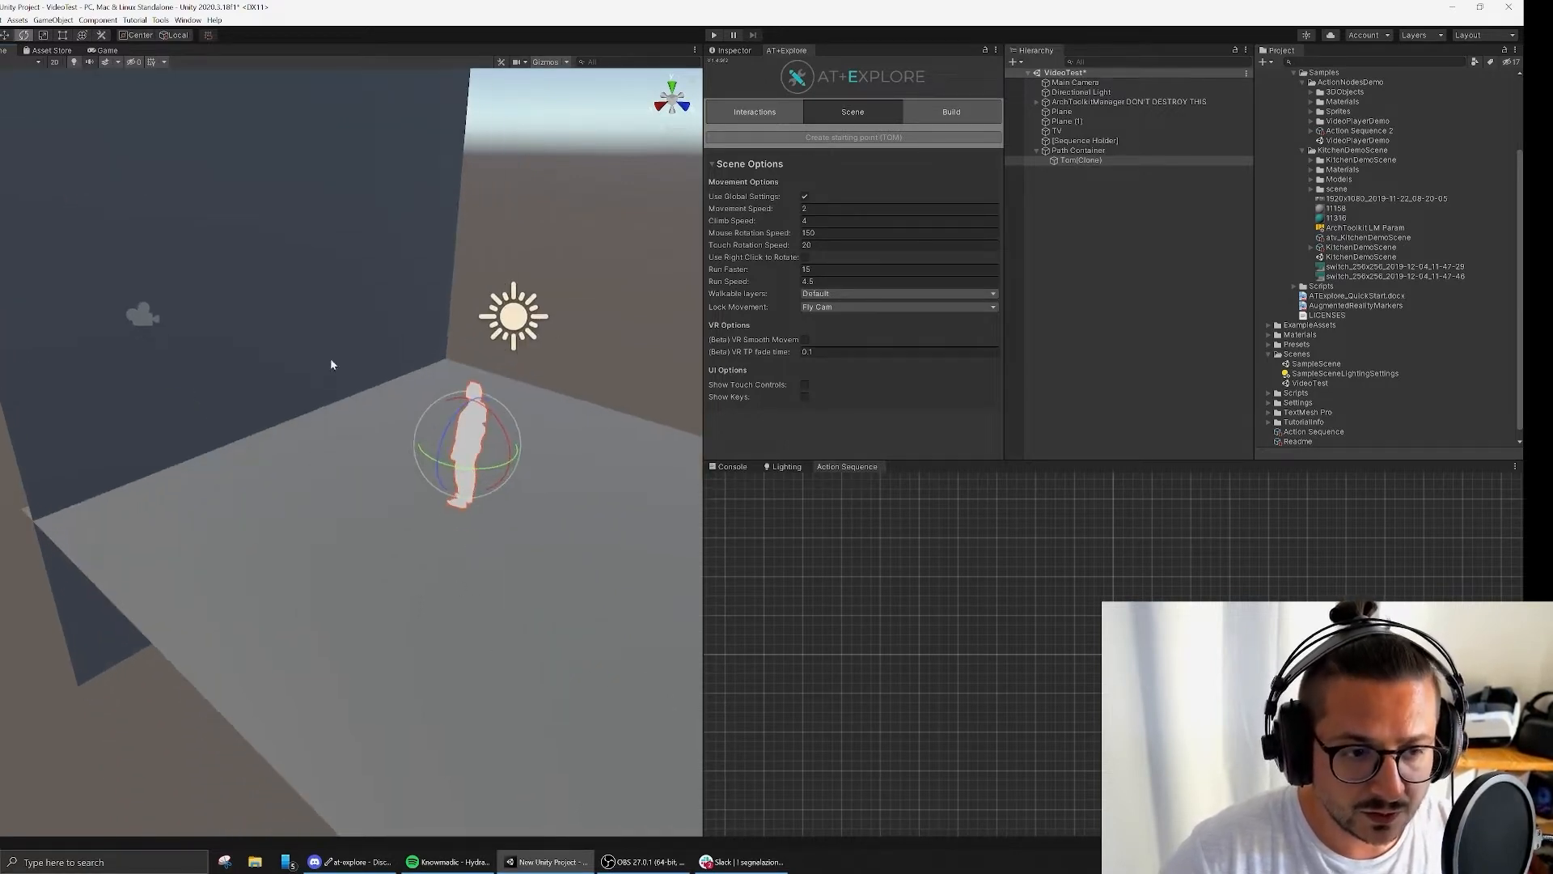
# Step: Shift the TV sideways along the wall to about X 0.925 and save the scene
pyautogui.click(329, 275)
pyautogui.click(297, 233)
pyautogui.moveTo(370, 434); pyautogui.dragTo(274, 223, button='right')
pyautogui.press('w')
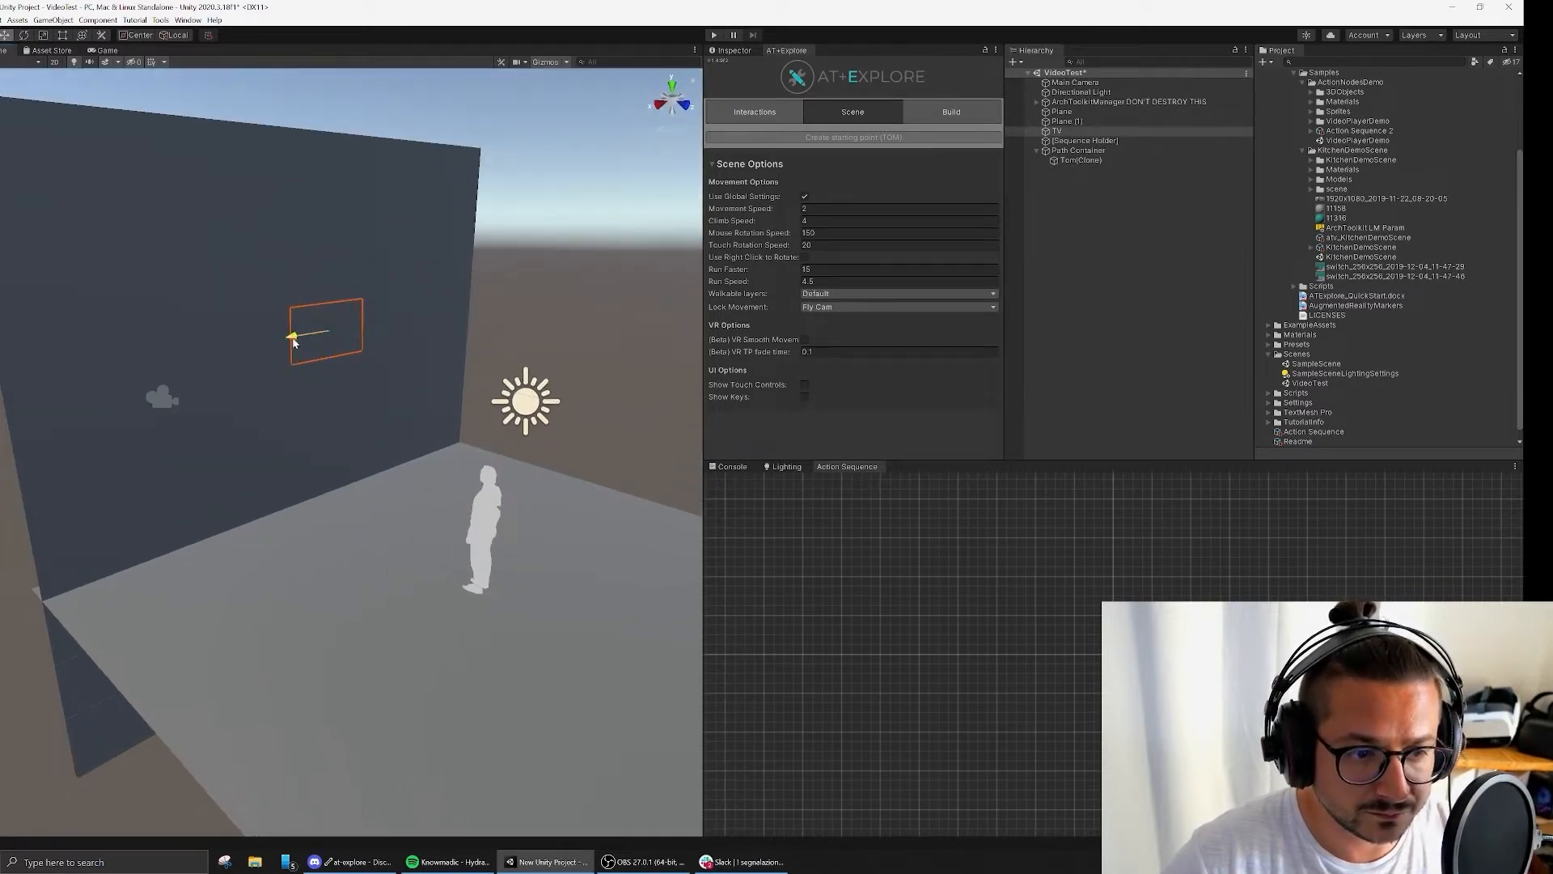
pyautogui.moveTo(294, 342); pyautogui.dragTo(248, 347)
pyautogui.click(1123, 288)
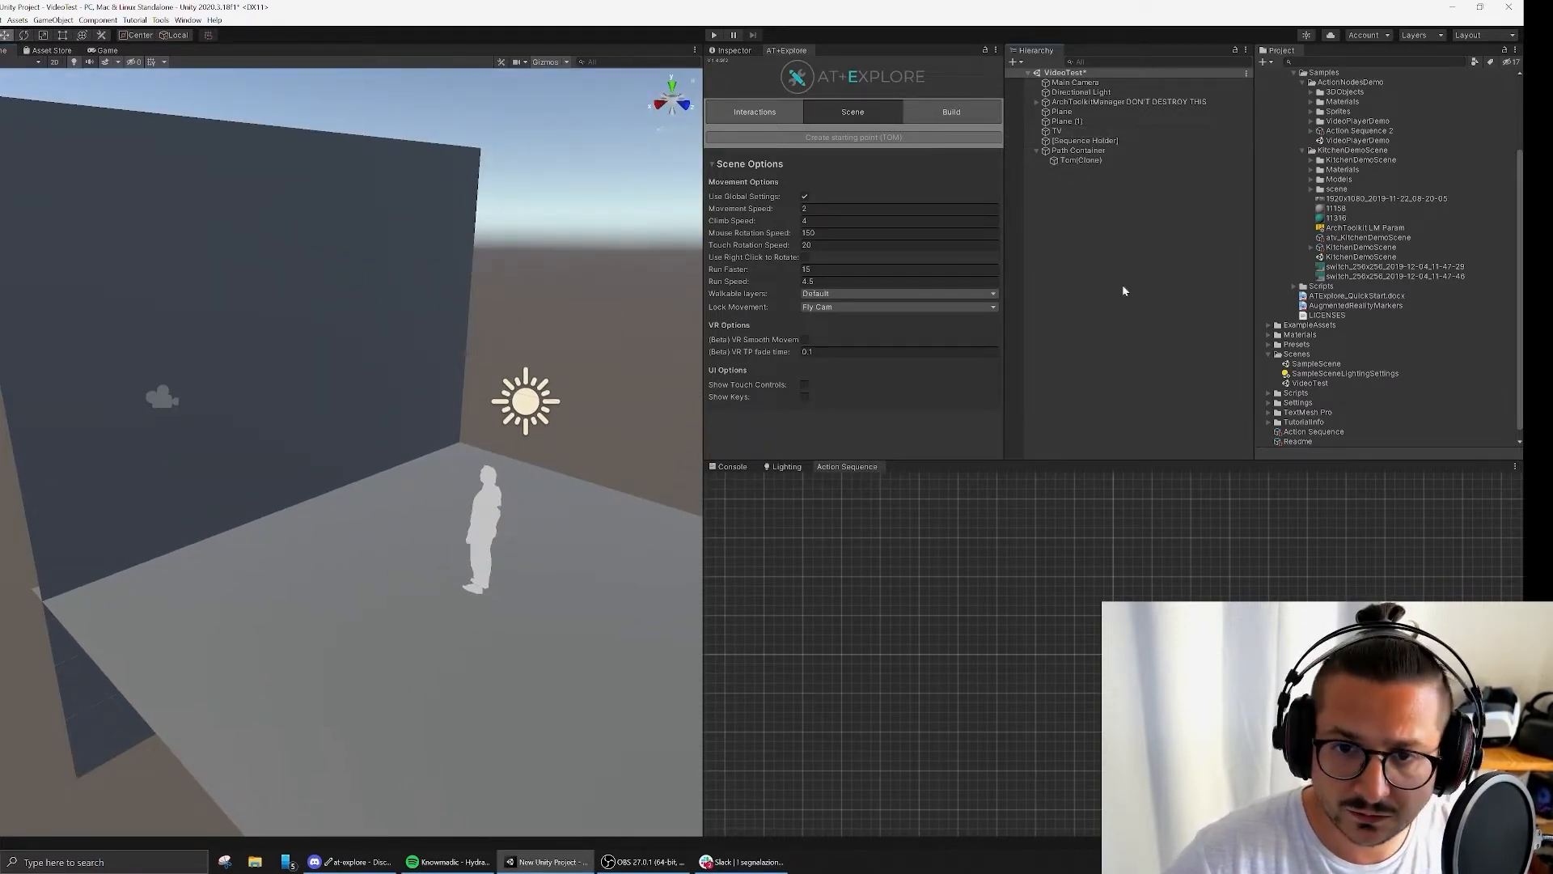
pyautogui.click(1057, 131)
pyautogui.click(1101, 304)
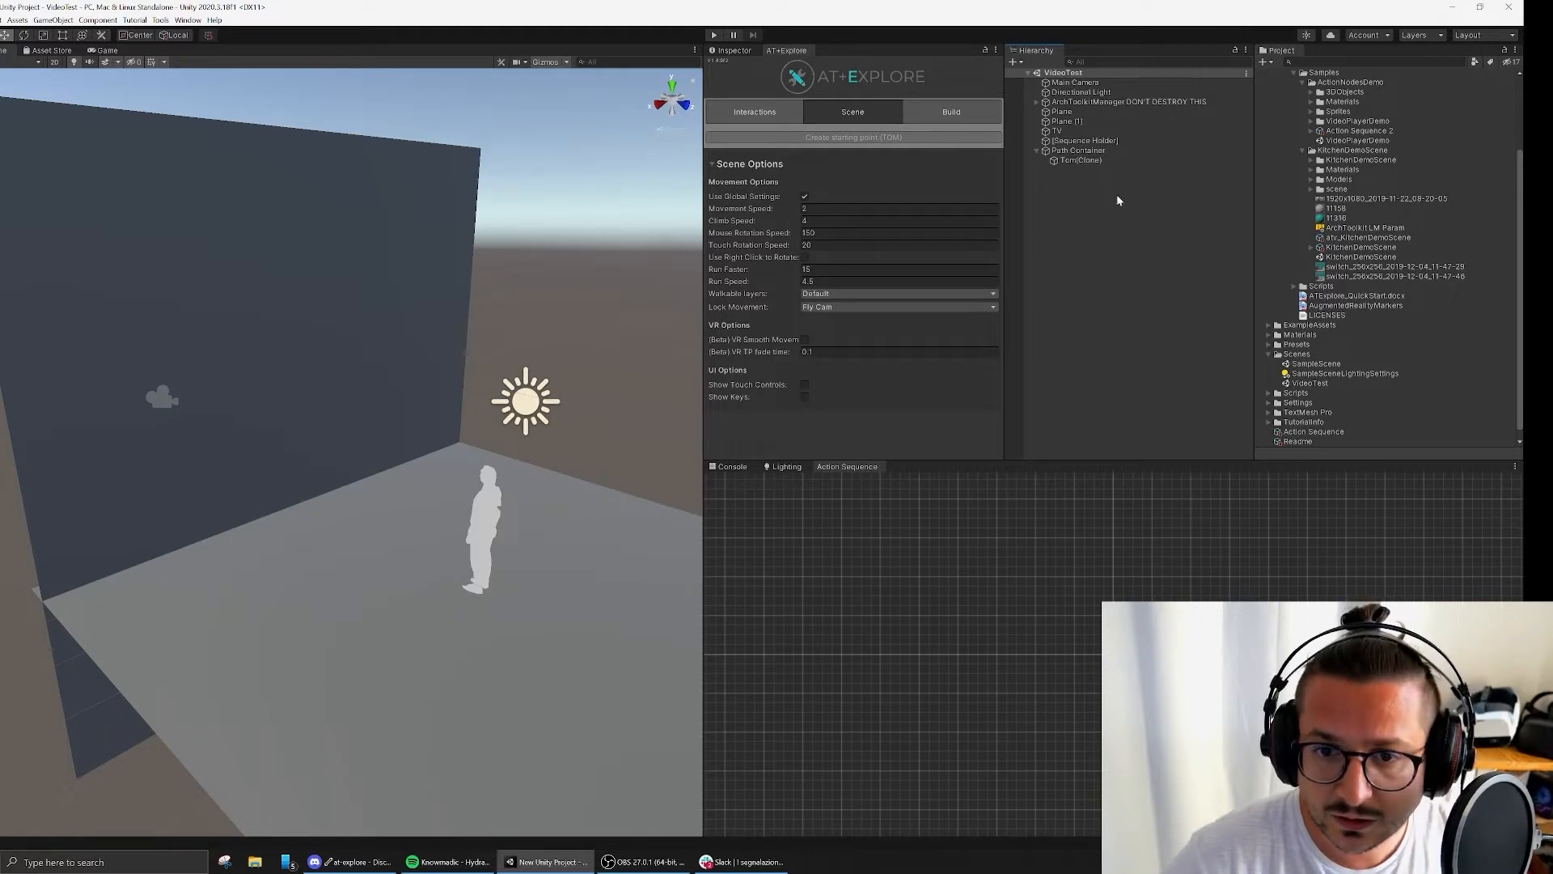
pyautogui.click(1104, 131)
pyautogui.click(1107, 237)
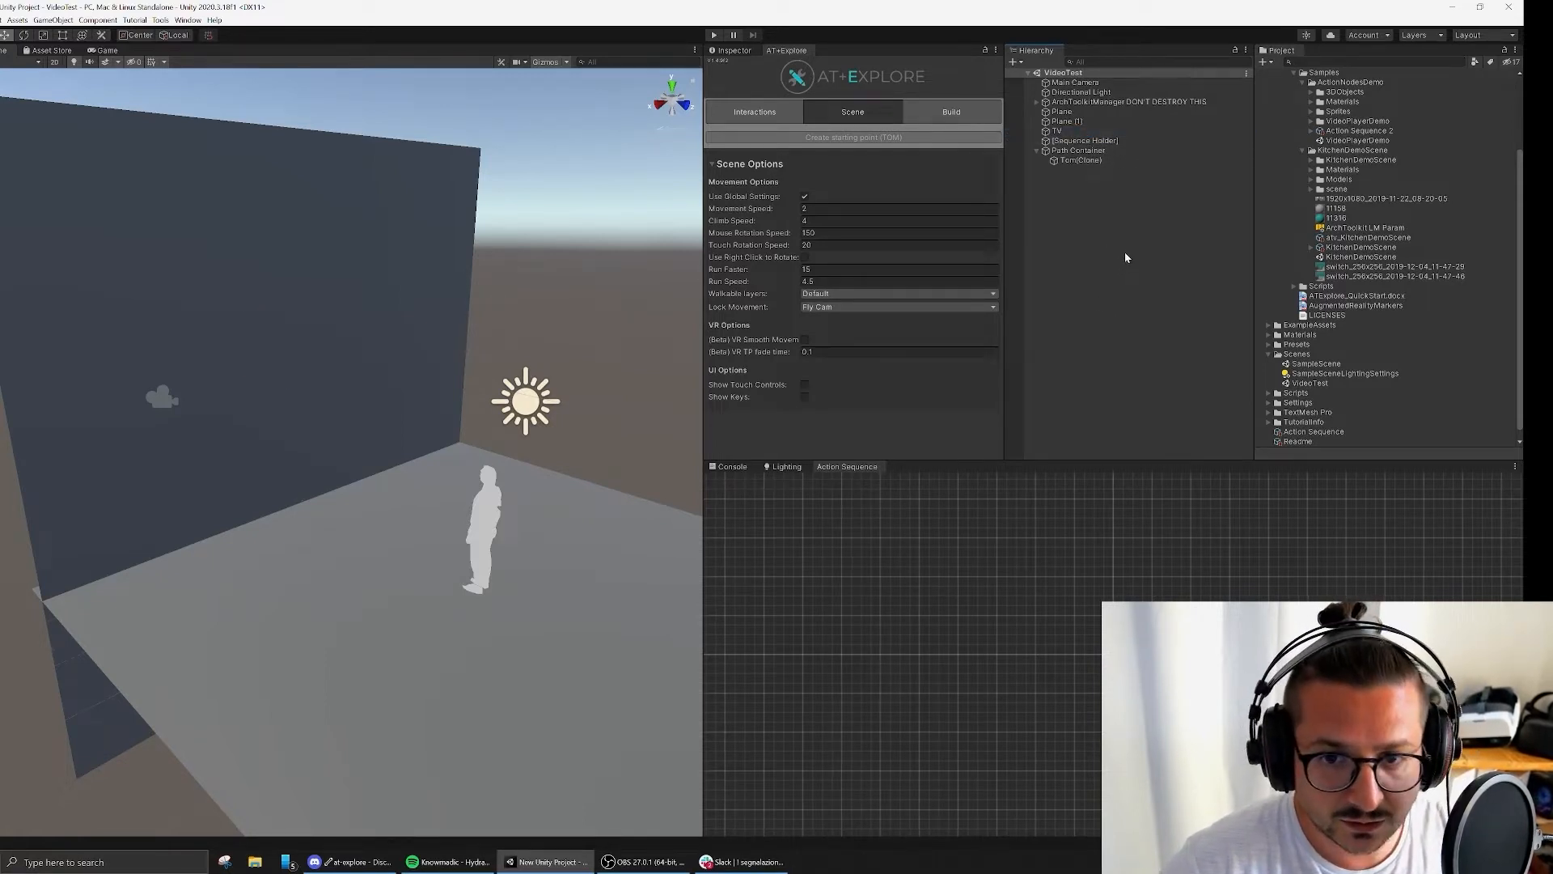
pyautogui.moveTo(560, 450); pyautogui.dragTo(458, 435, button='right')
pyautogui.click(520, 361)
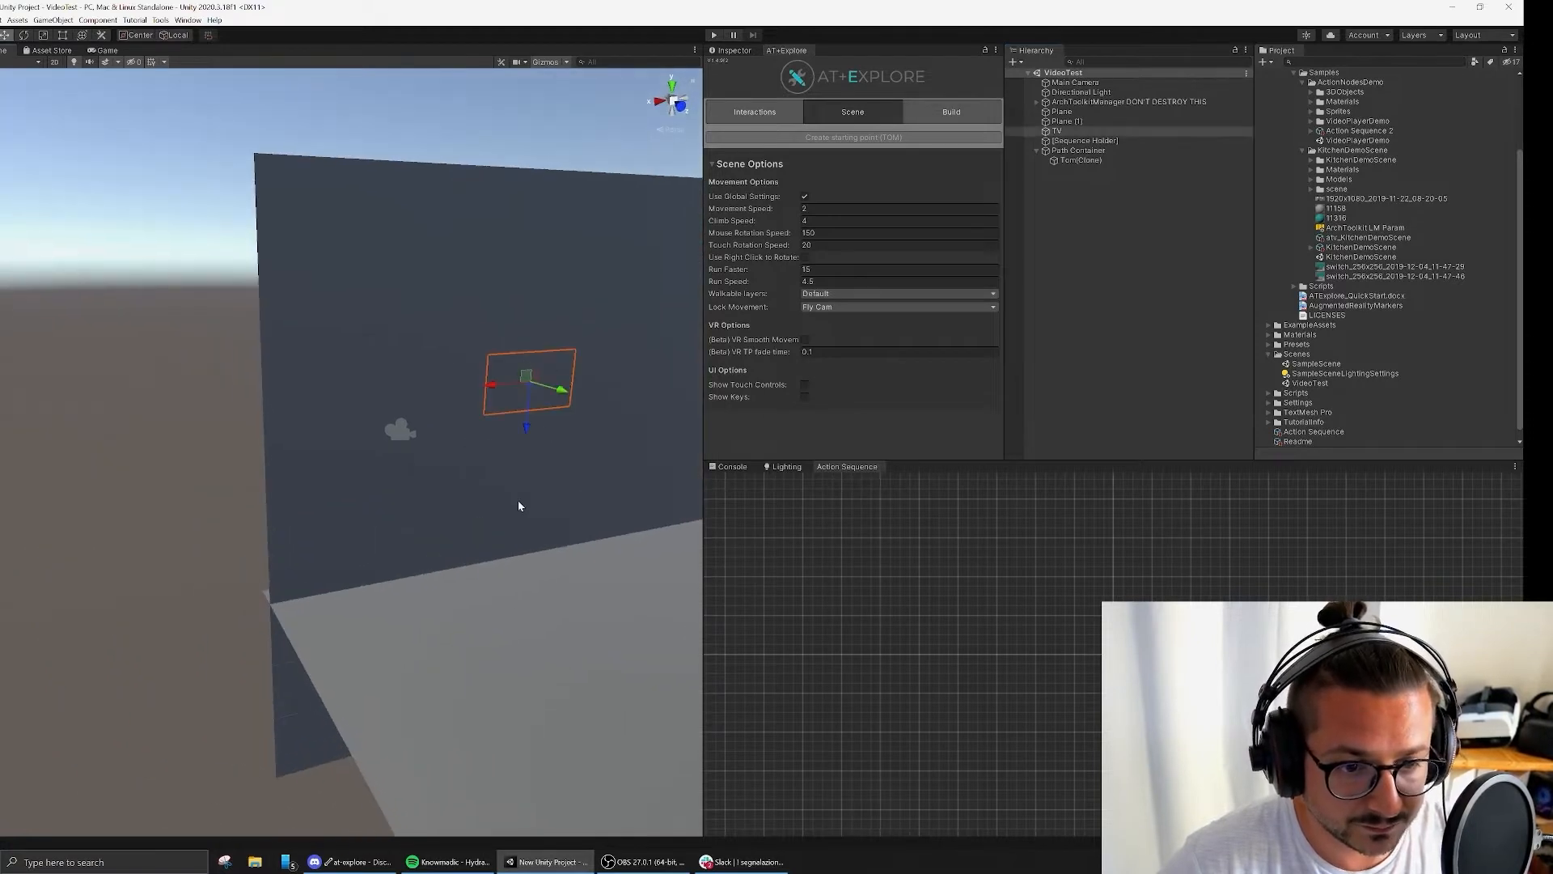
pyautogui.scroll(-5, 564, 589)
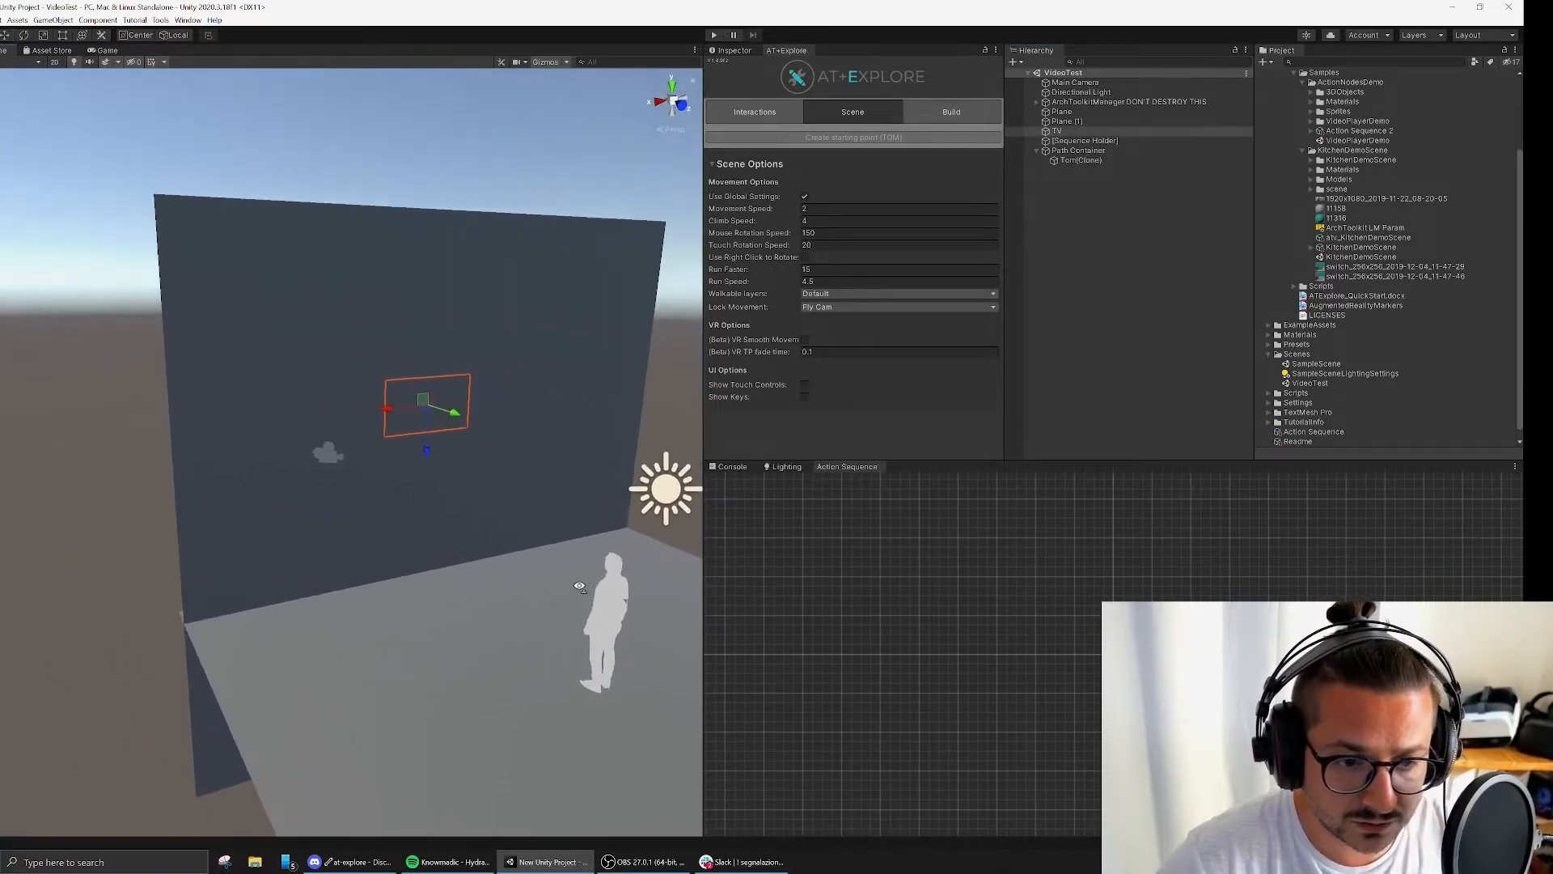
pyautogui.click(1153, 366)
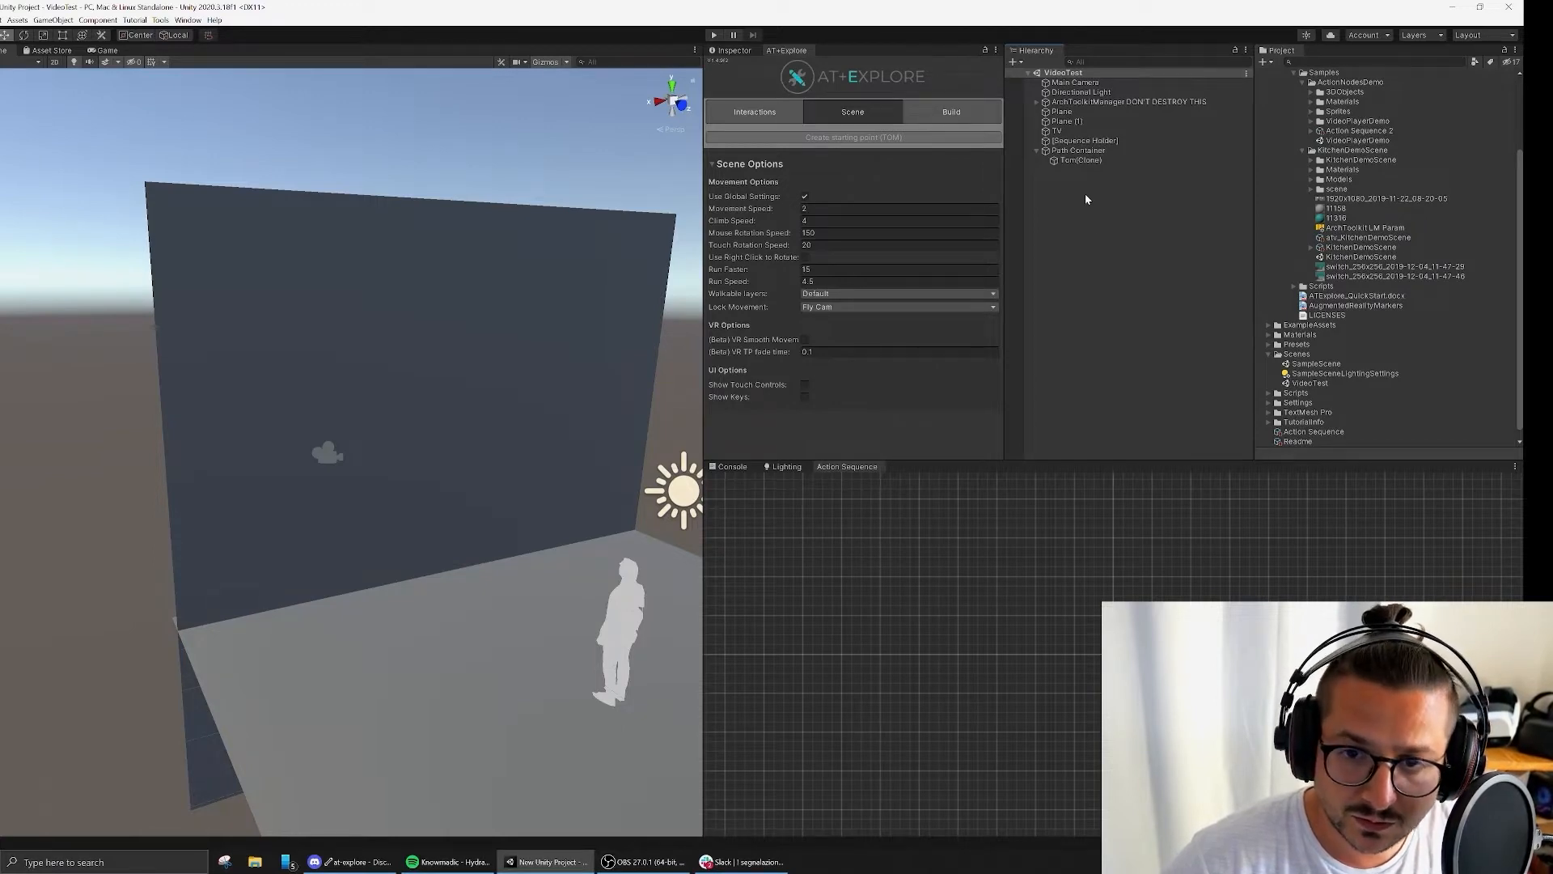
pyautogui.click(1080, 159)
pyautogui.click(1092, 251)
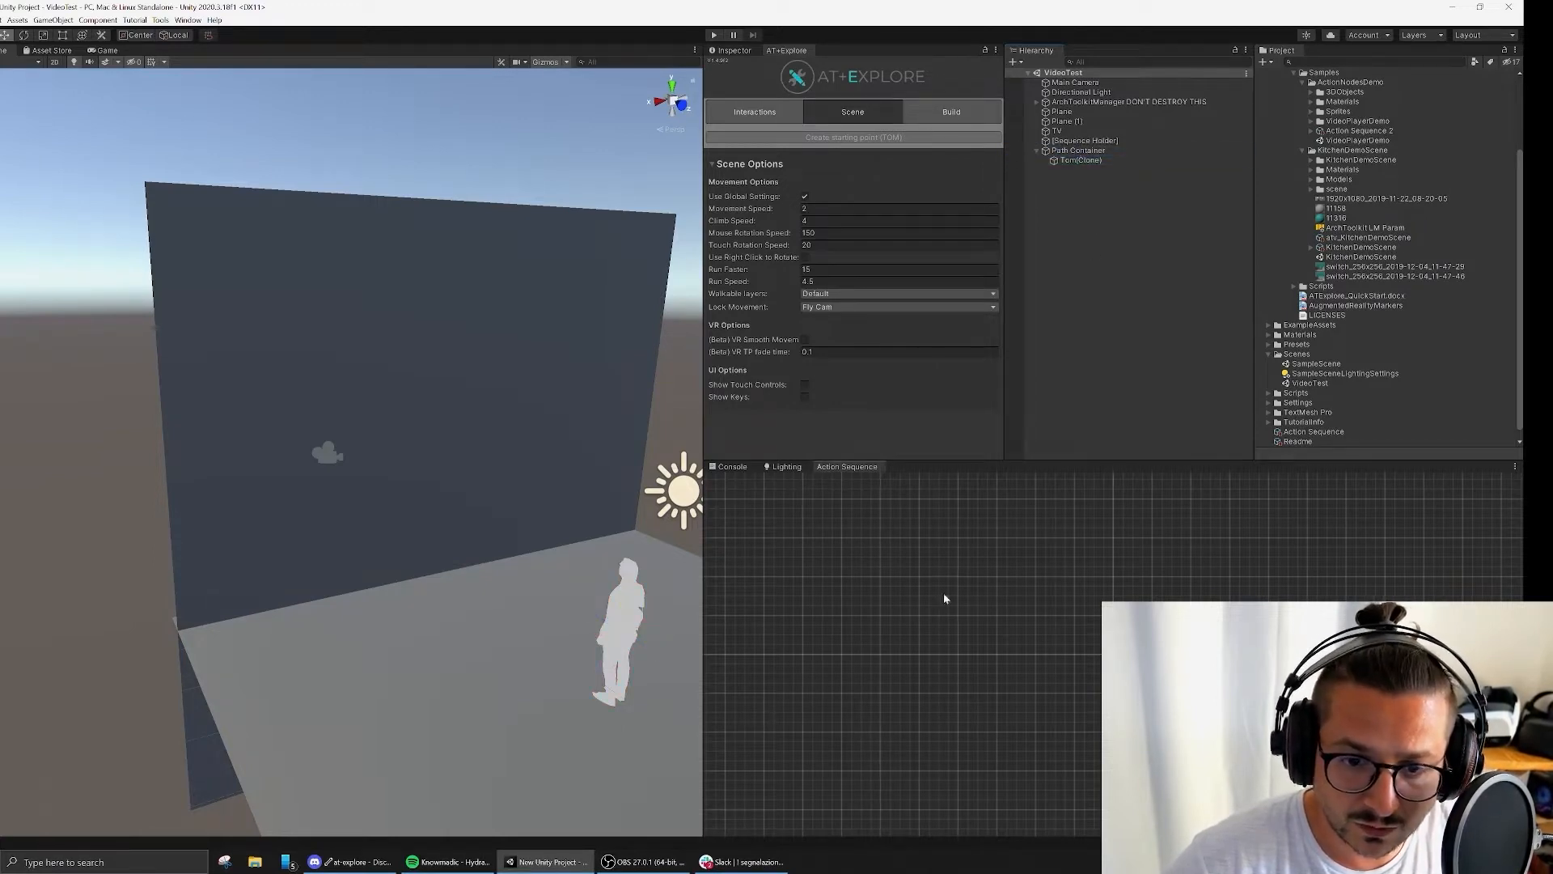
# Step: Enlarge the Action Sequence editor slightly and add a Video Player component to the TV
pyautogui.moveTo(1075, 459); pyautogui.dragTo(1076, 442)
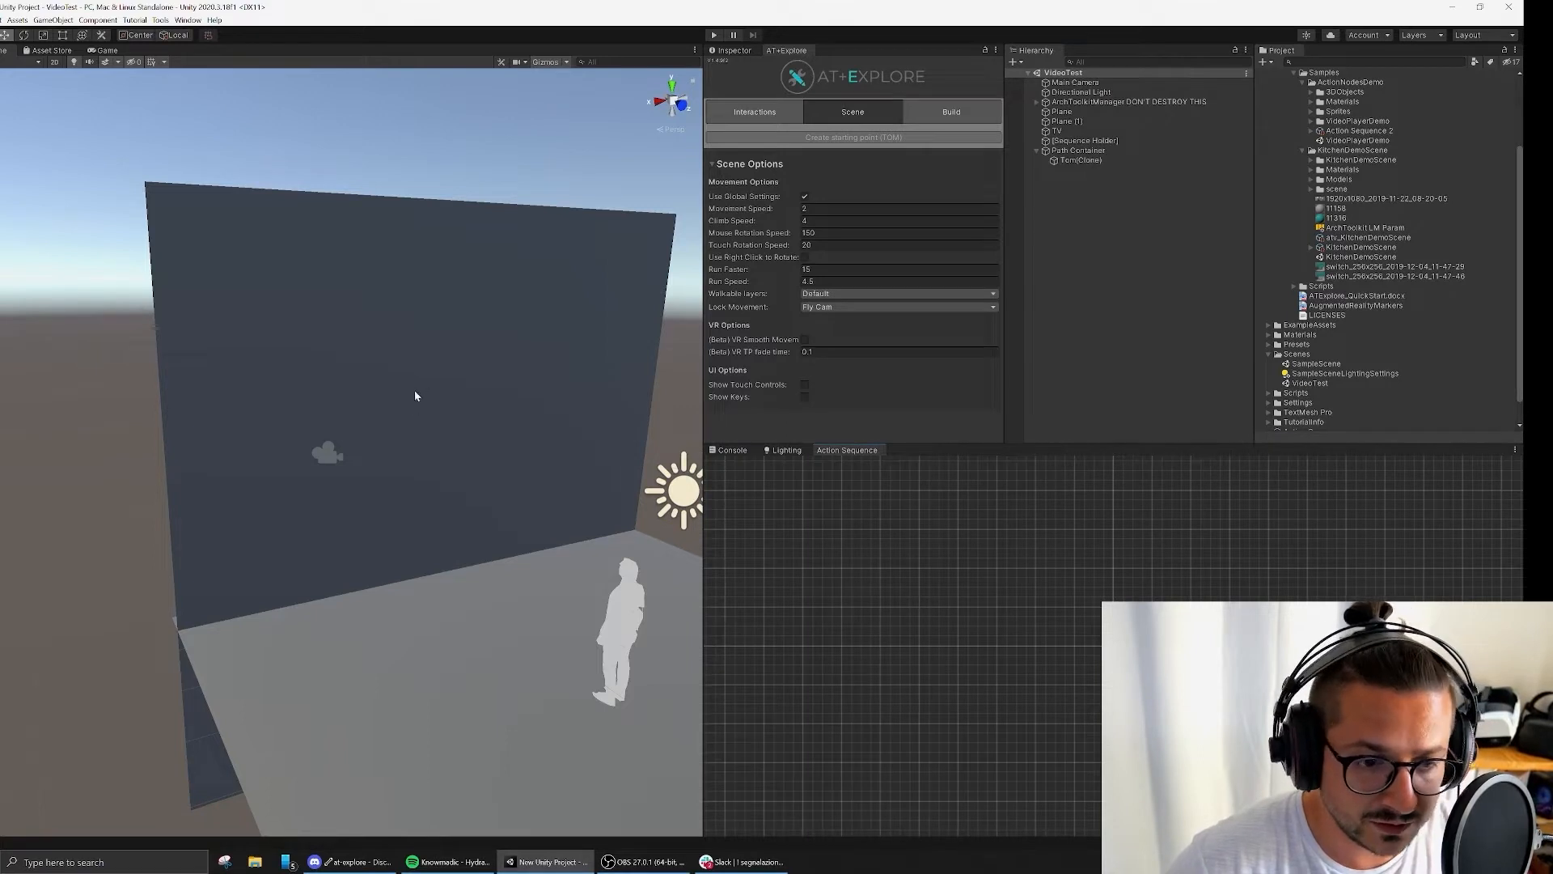
pyautogui.click(468, 404)
pyautogui.click(741, 52)
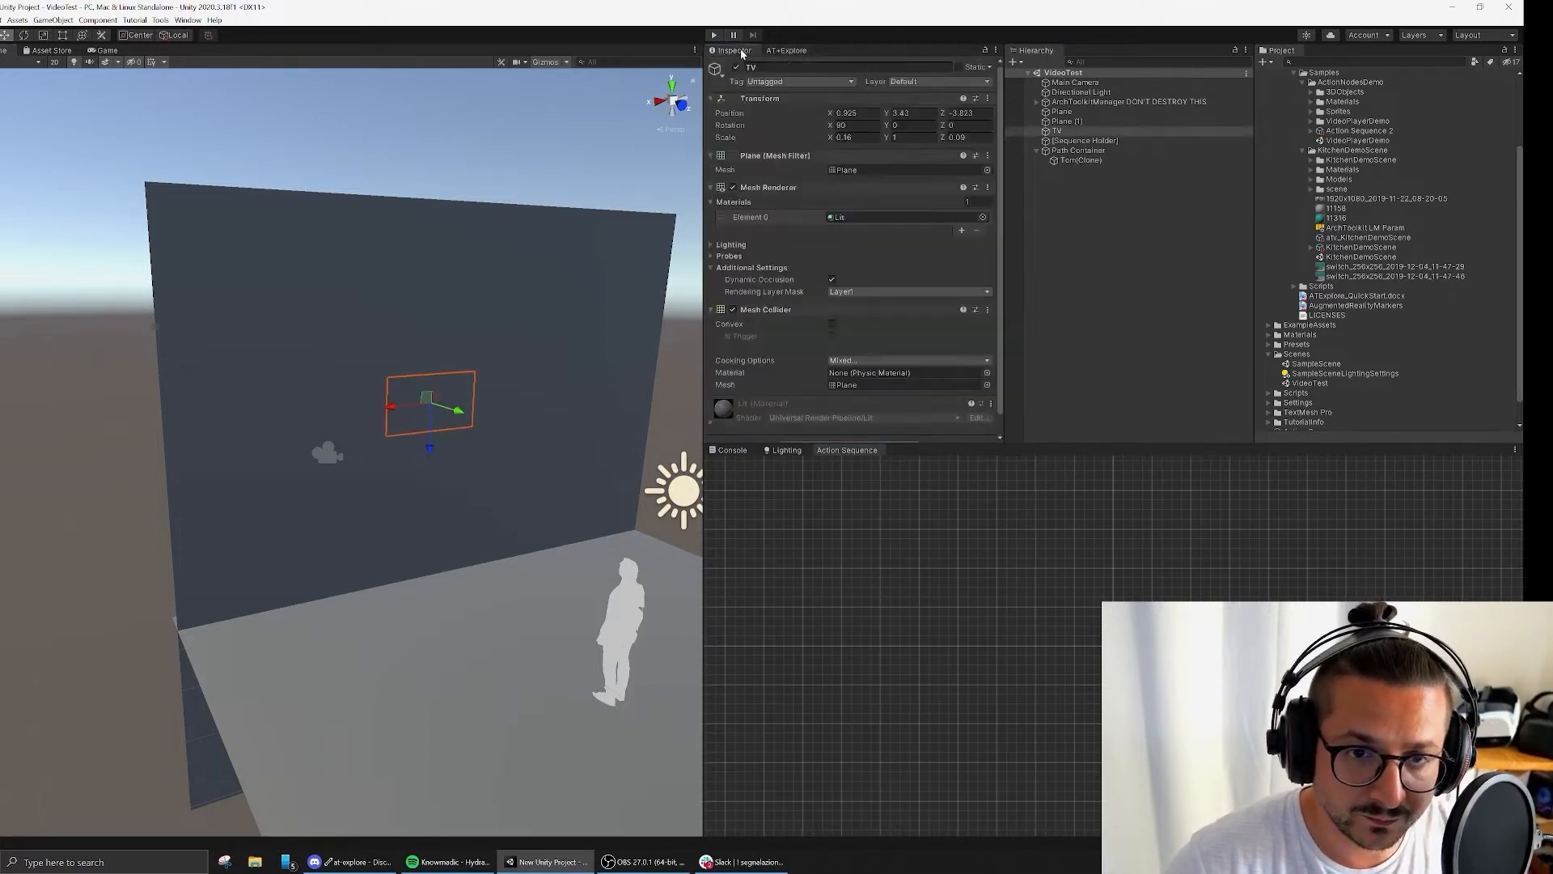
pyautogui.scroll(-1, 874, 404)
pyautogui.click(851, 430)
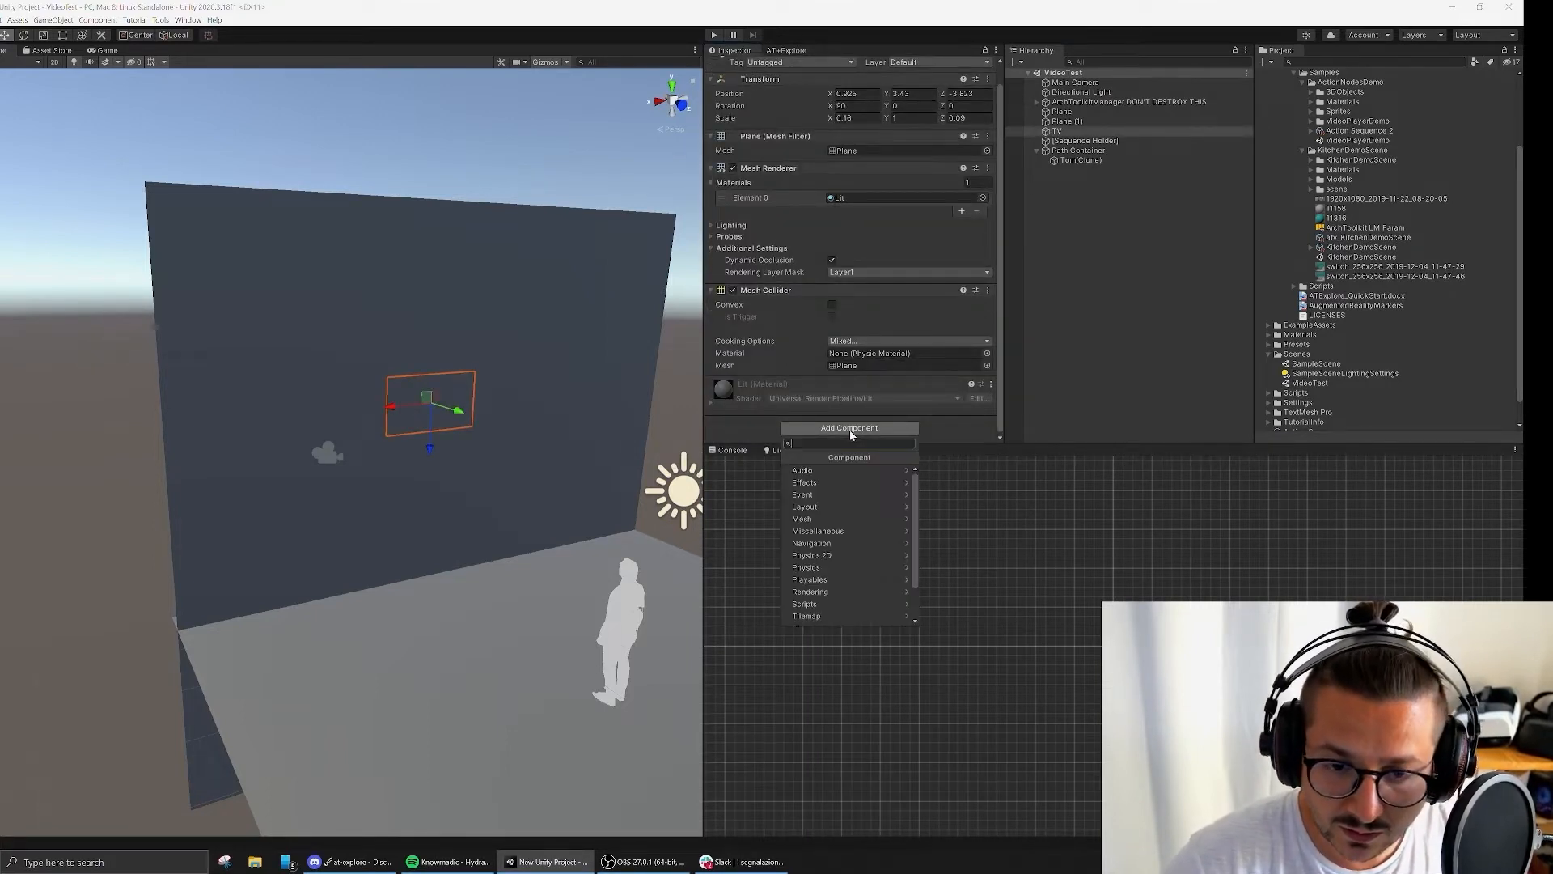
pyautogui.write('video')
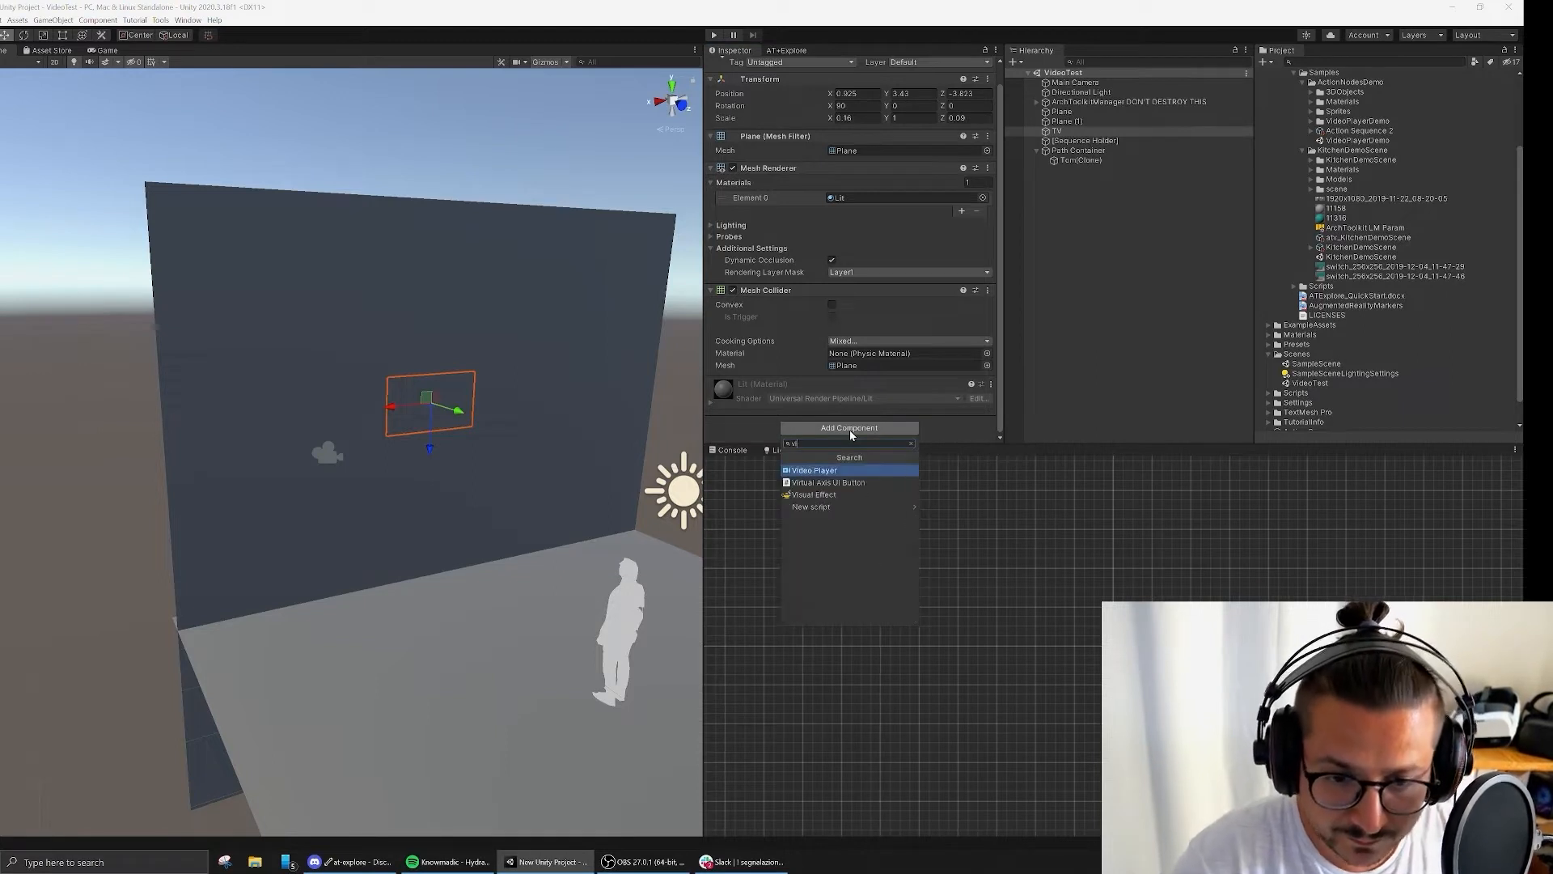
pyautogui.press('Return')
pyautogui.scroll(-5, 874, 327)
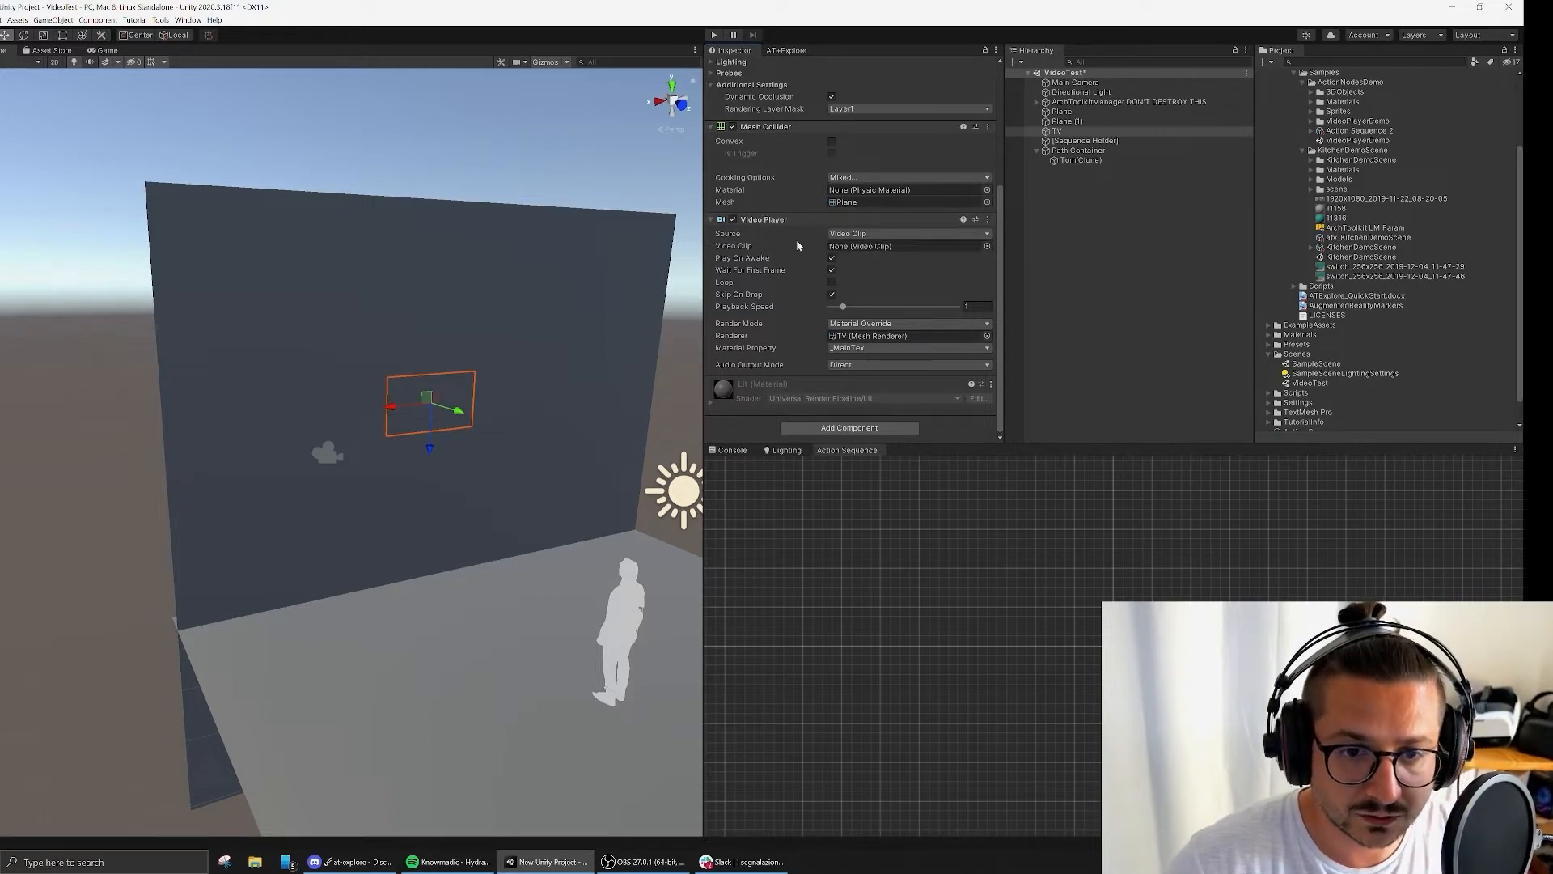
pyautogui.click(987, 246)
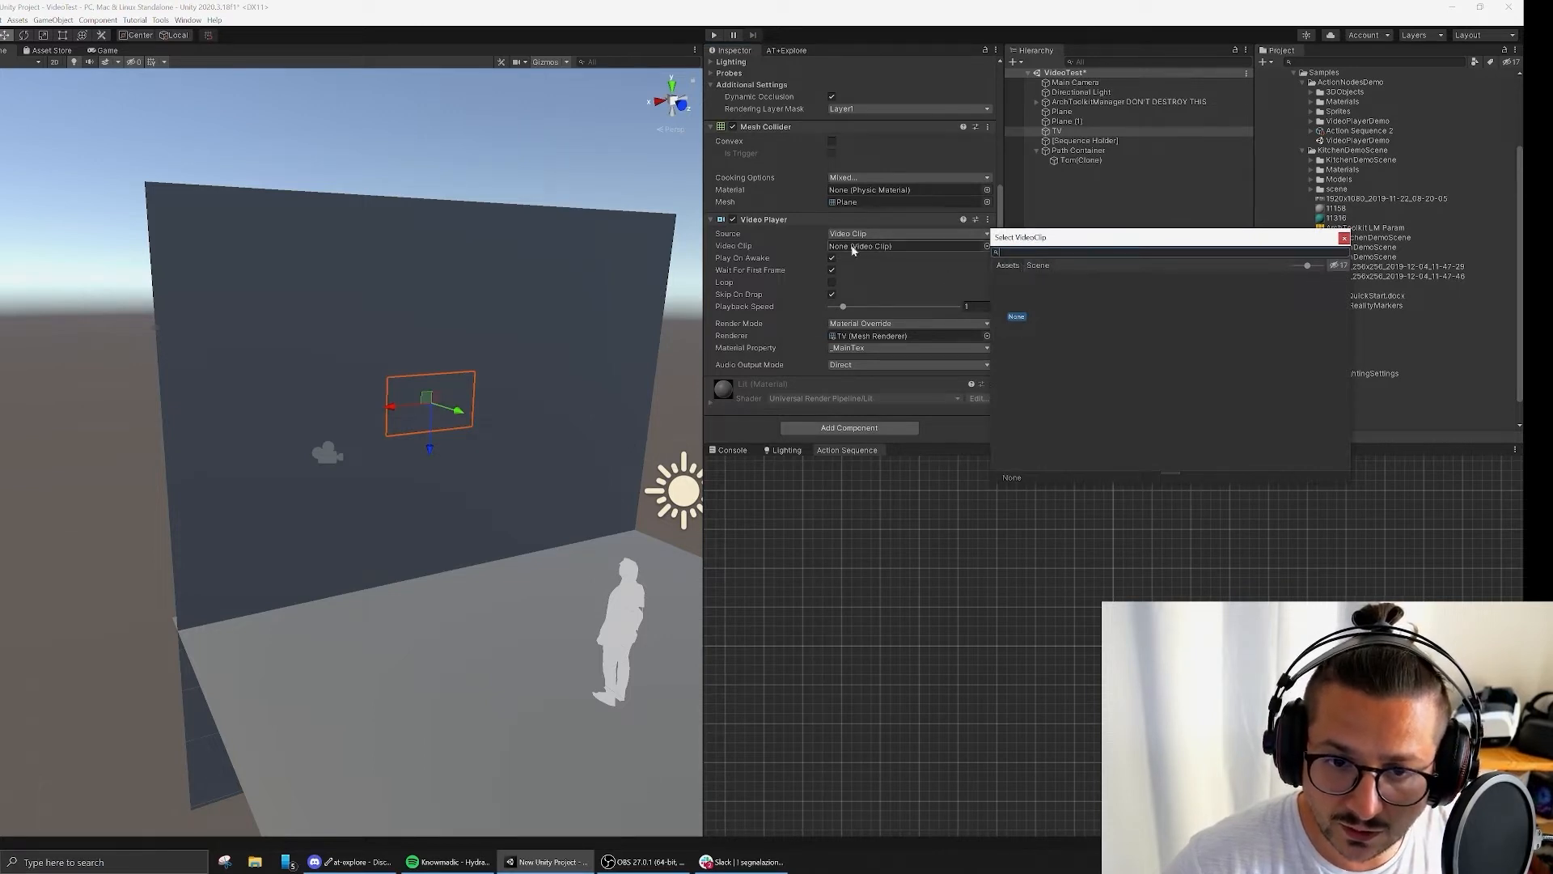
pyautogui.click(882, 247)
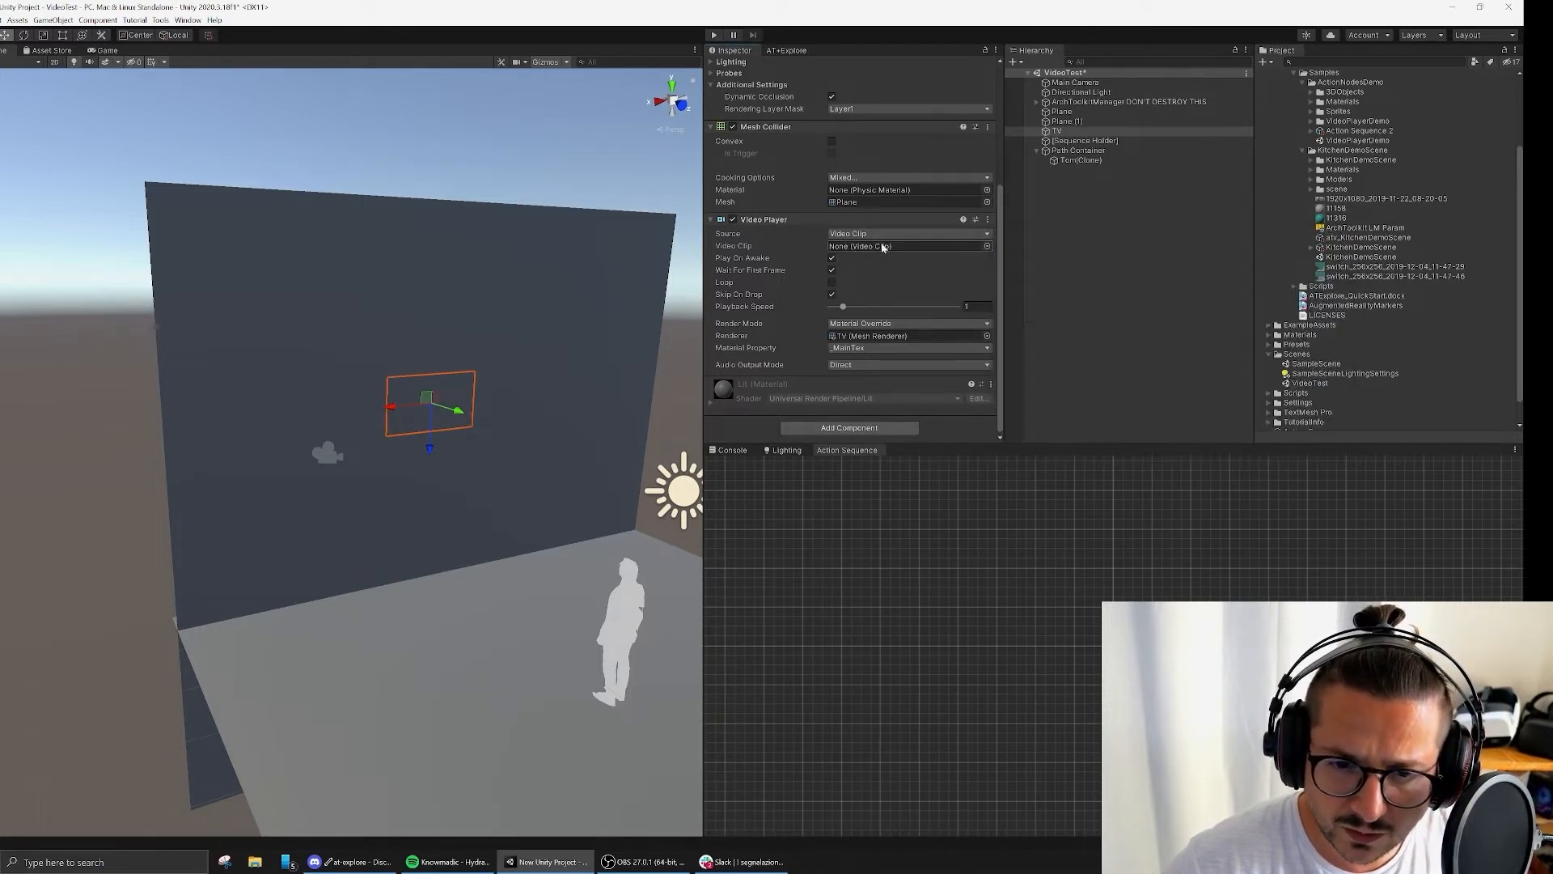
pyautogui.click(968, 234)
pyautogui.click(1133, 269)
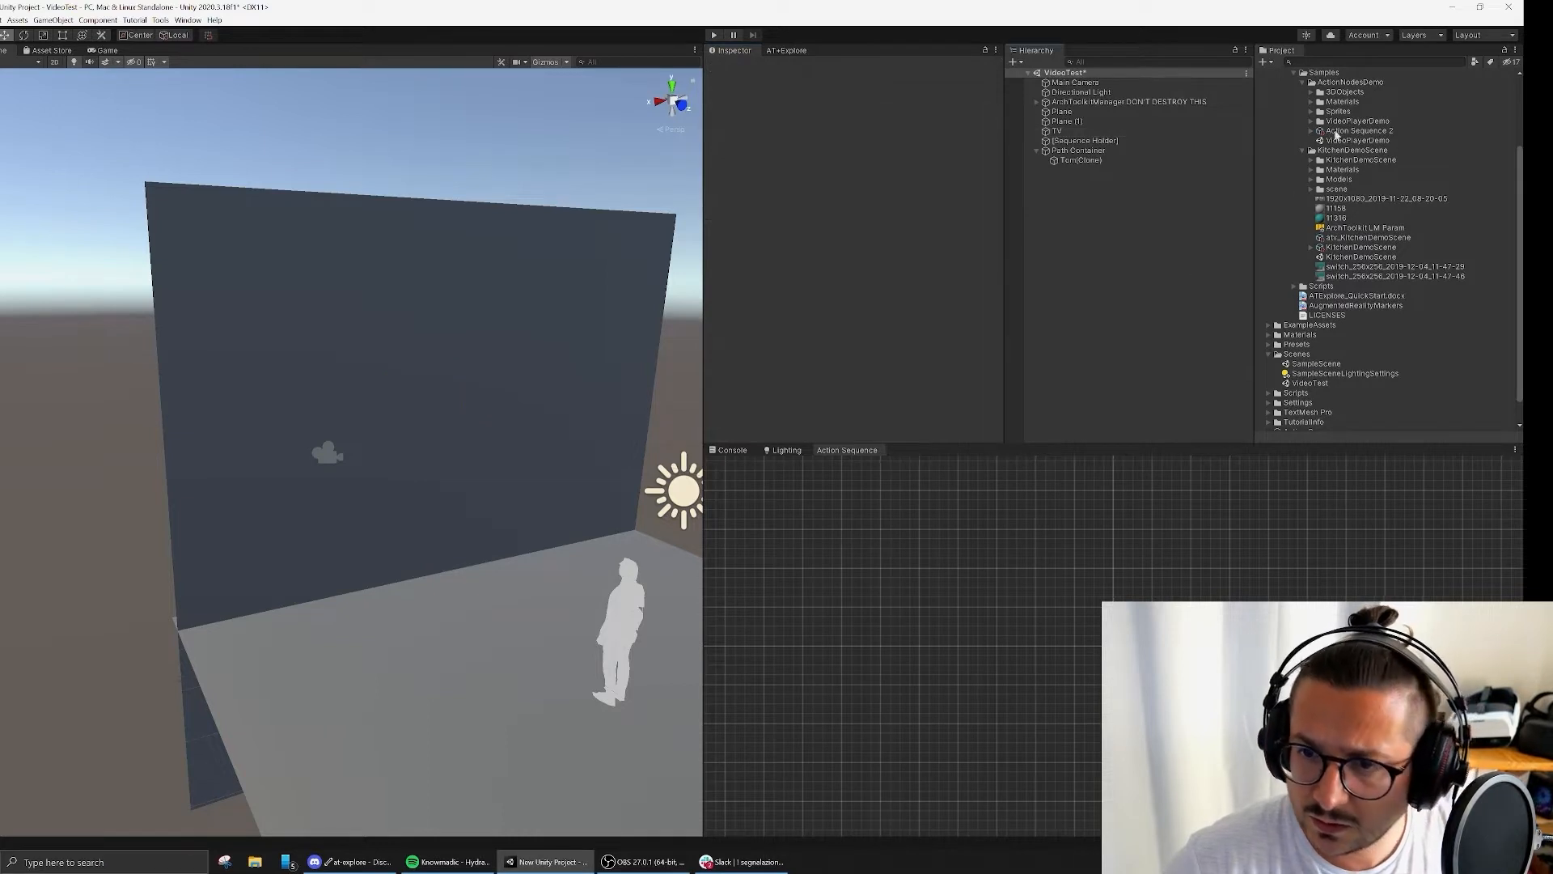
# Step: Find the VideoPlayerDemo scene in the ActionNodesDemo samples folder and open it, saving the changes to the VideoTest scene
pyautogui.click(1311, 121)
pyautogui.click(1311, 121)
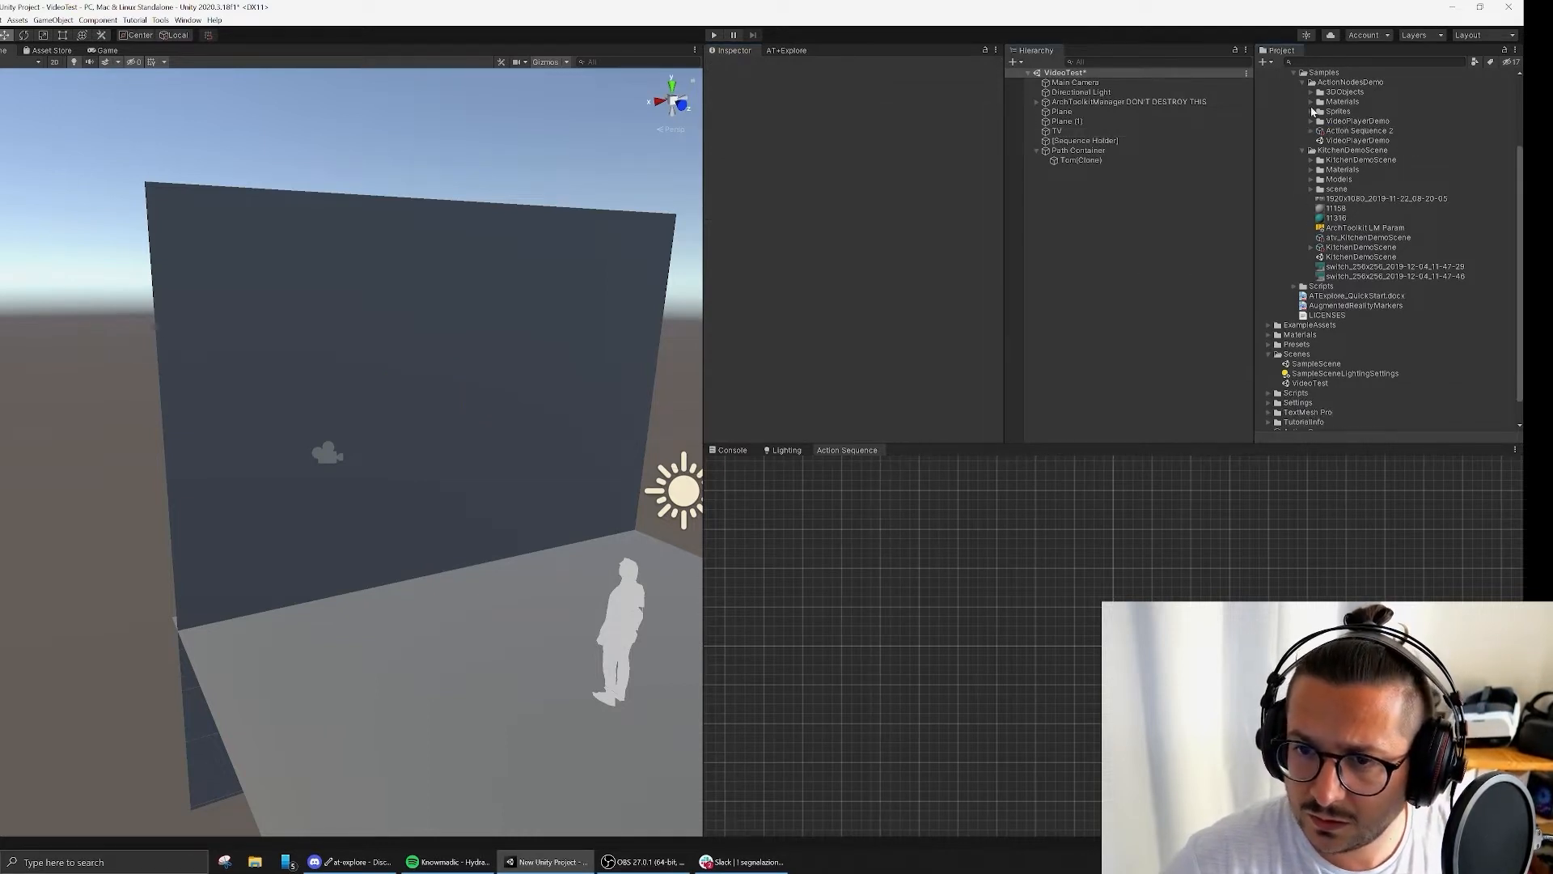
pyautogui.click(1311, 112)
pyautogui.click(1311, 112)
pyautogui.click(1311, 103)
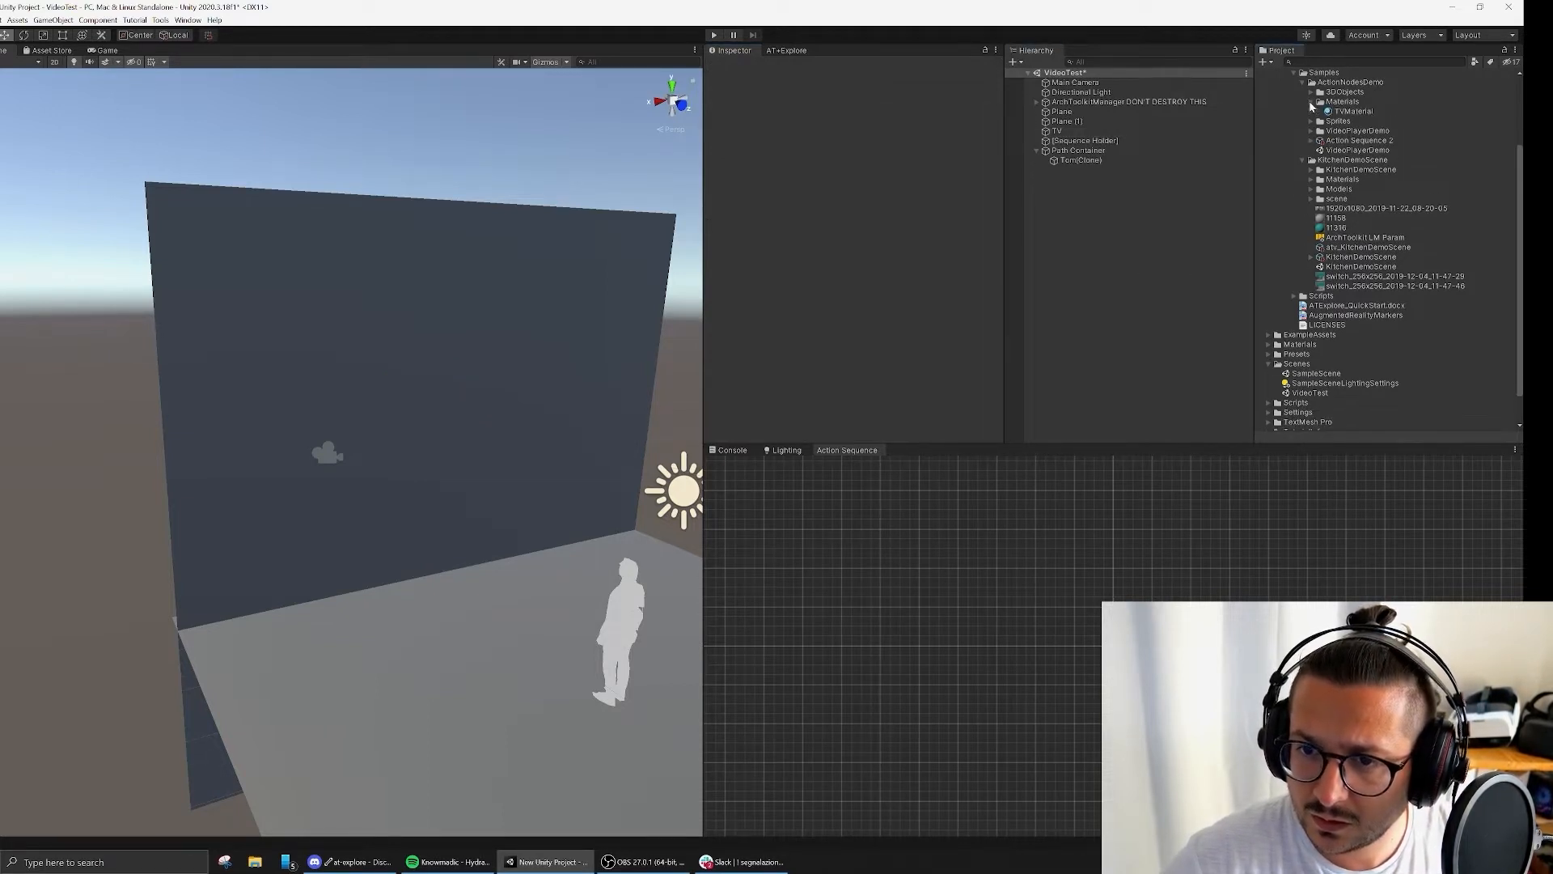
pyautogui.click(1311, 102)
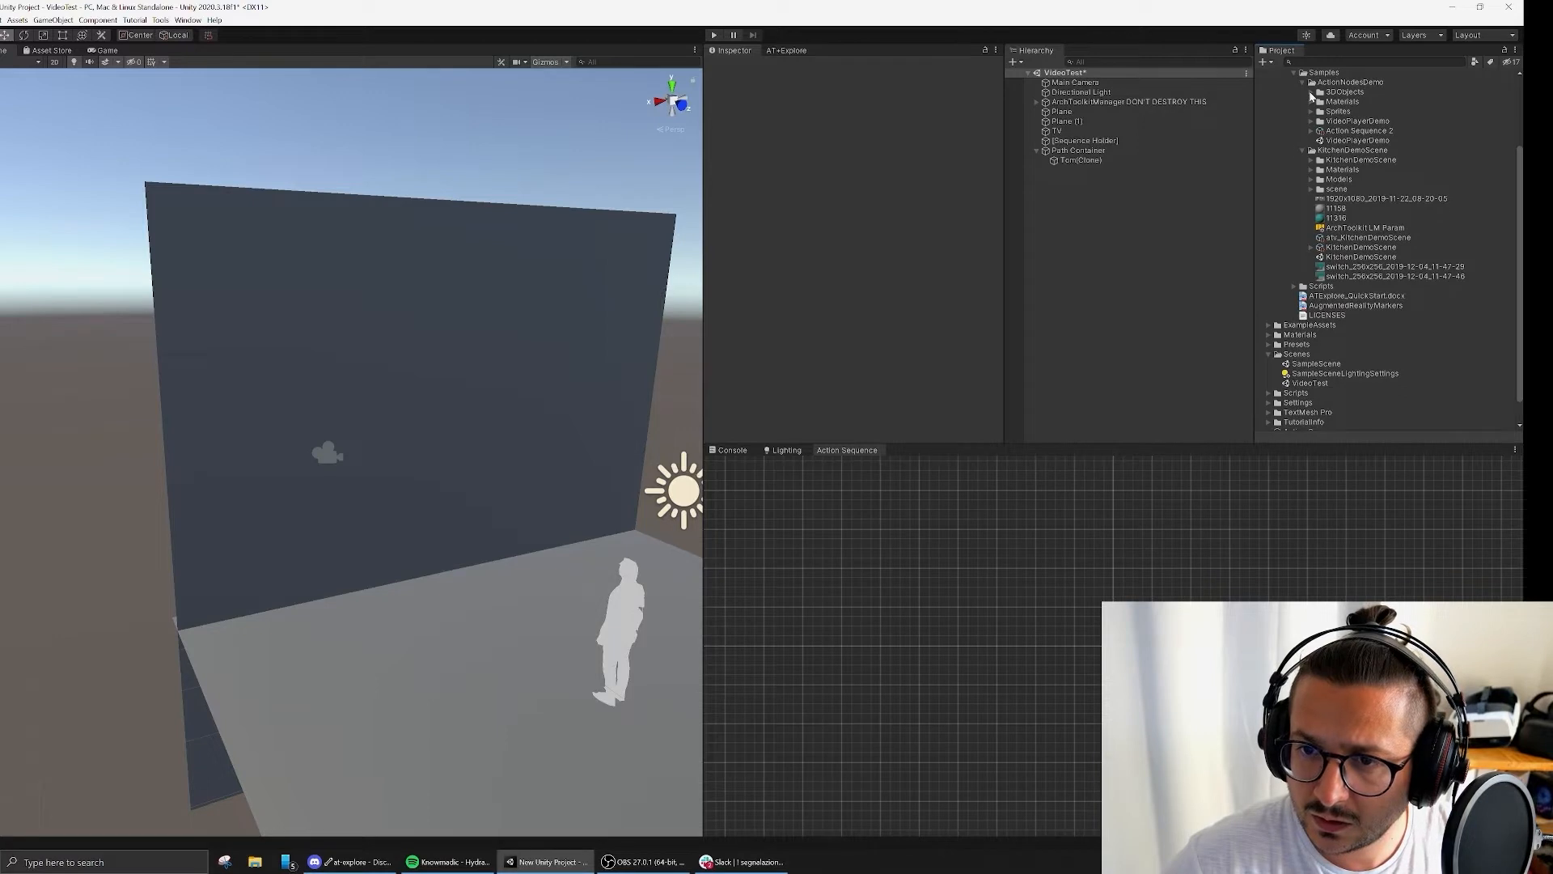
pyautogui.click(1360, 141)
pyautogui.click(1362, 132)
pyautogui.doubleClick(1361, 142)
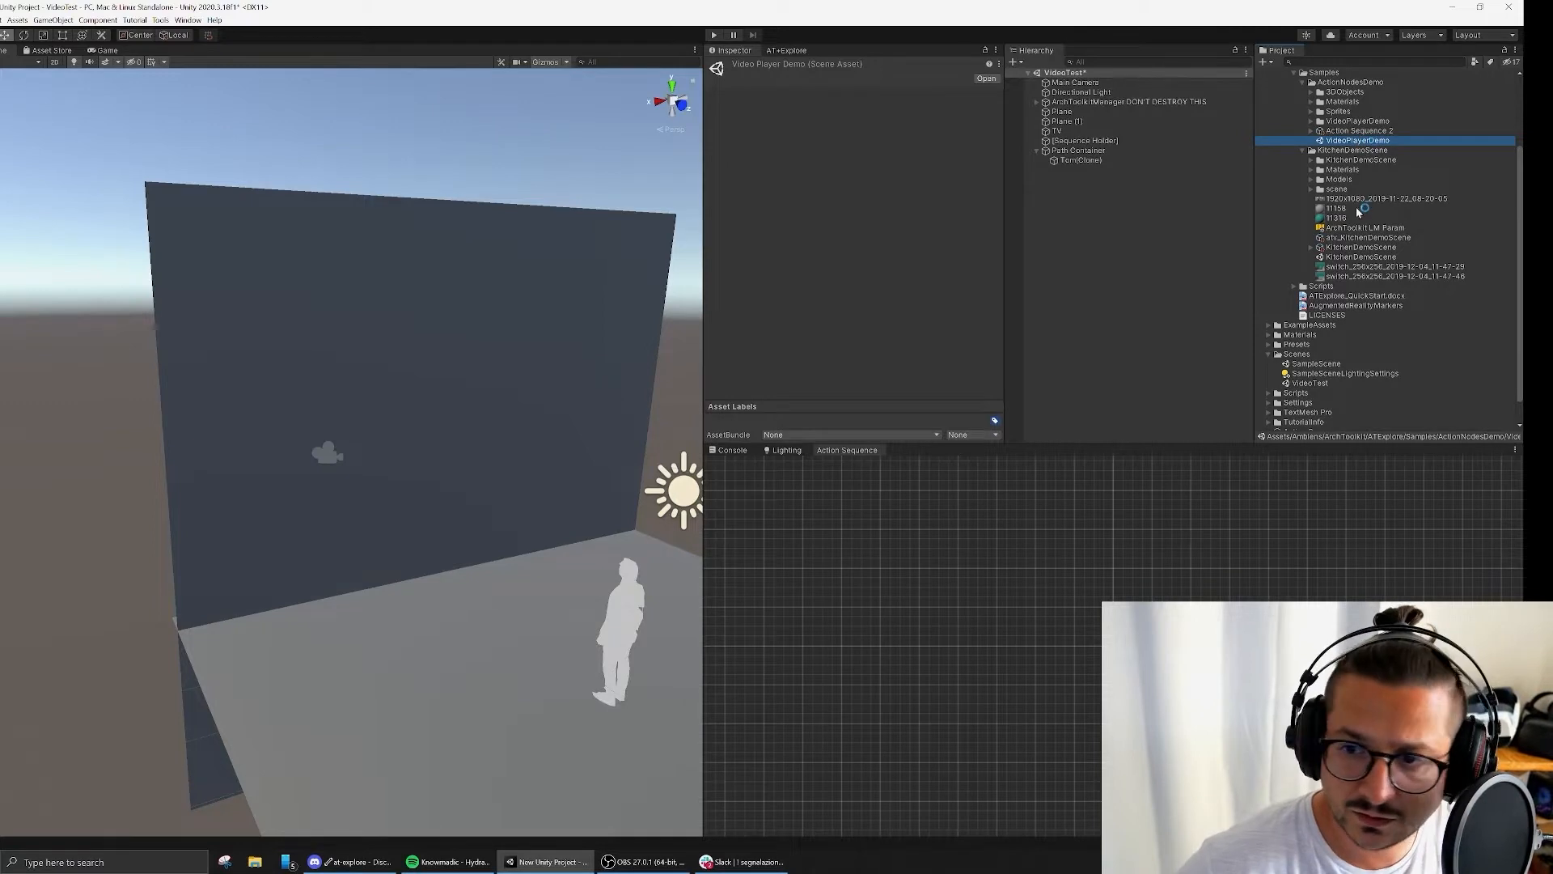
pyautogui.scroll(3, 1367, 218)
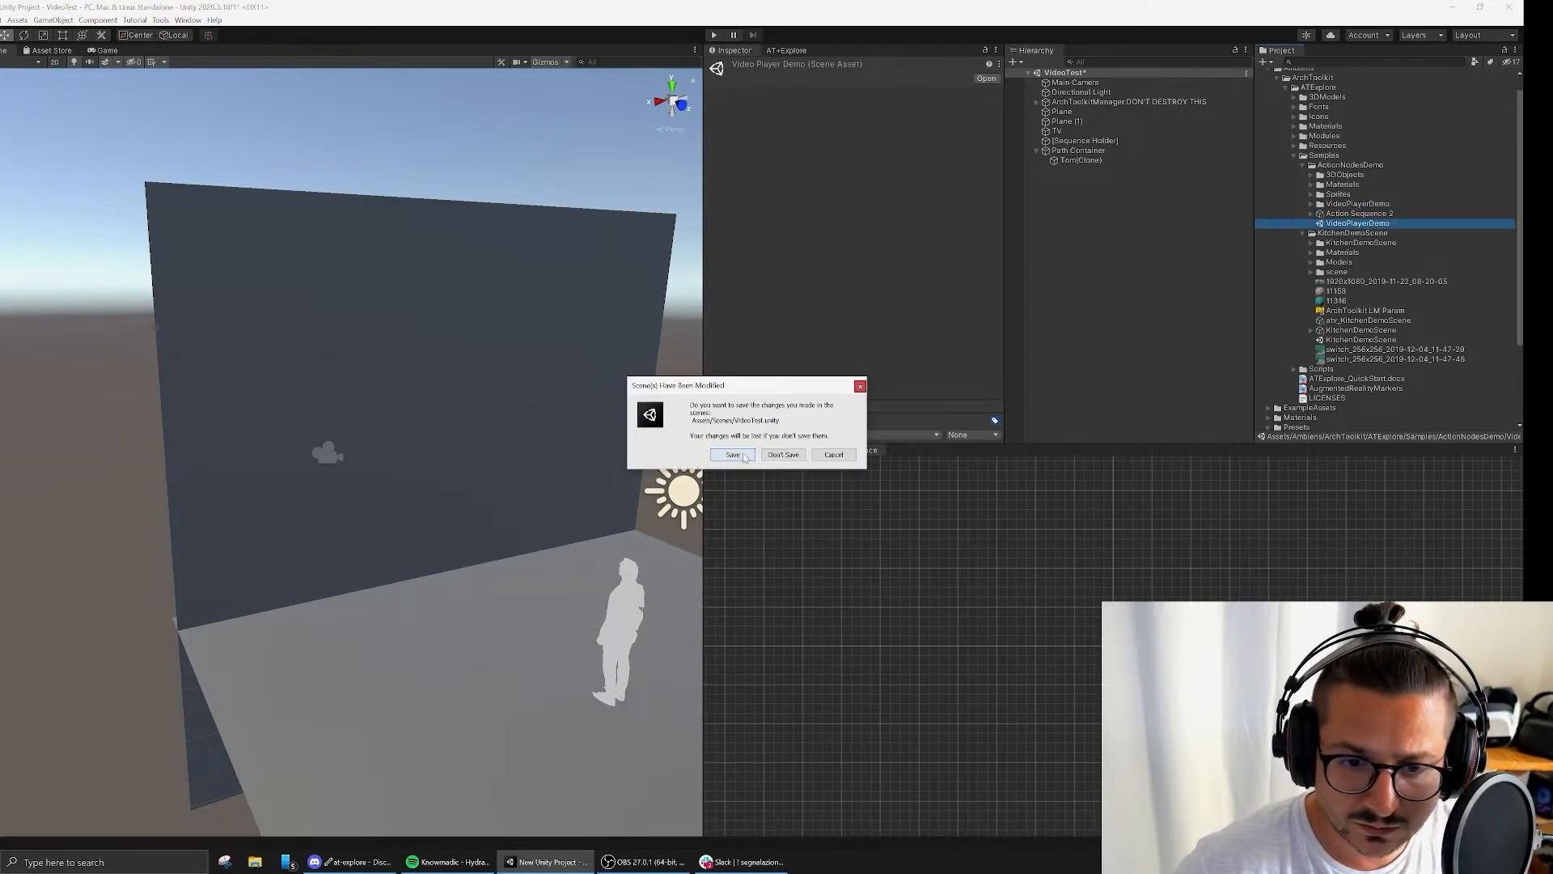
pyautogui.click(732, 456)
pyautogui.moveTo(364, 409); pyautogui.dragTo(437, 364, button='right')
# Step: Create a new material named "white" in the Materials folder of ActionNodesDemo
pyautogui.click(1343, 175)
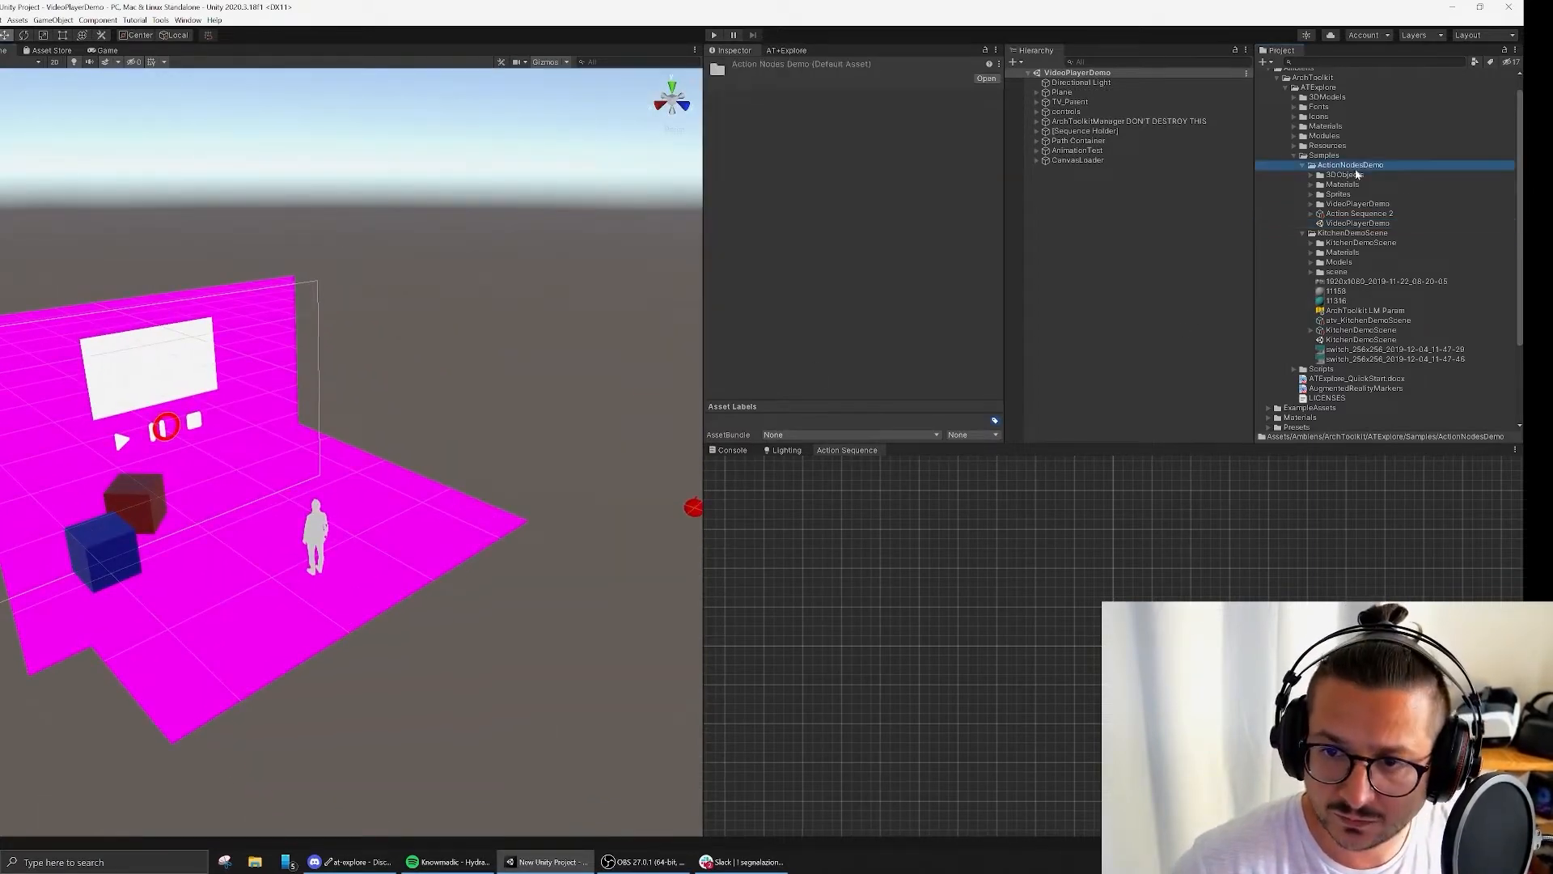
pyautogui.click(1343, 184)
pyautogui.doubleClick(1342, 185)
pyautogui.rightClick(1345, 186)
pyautogui.moveTo(1373, 197)
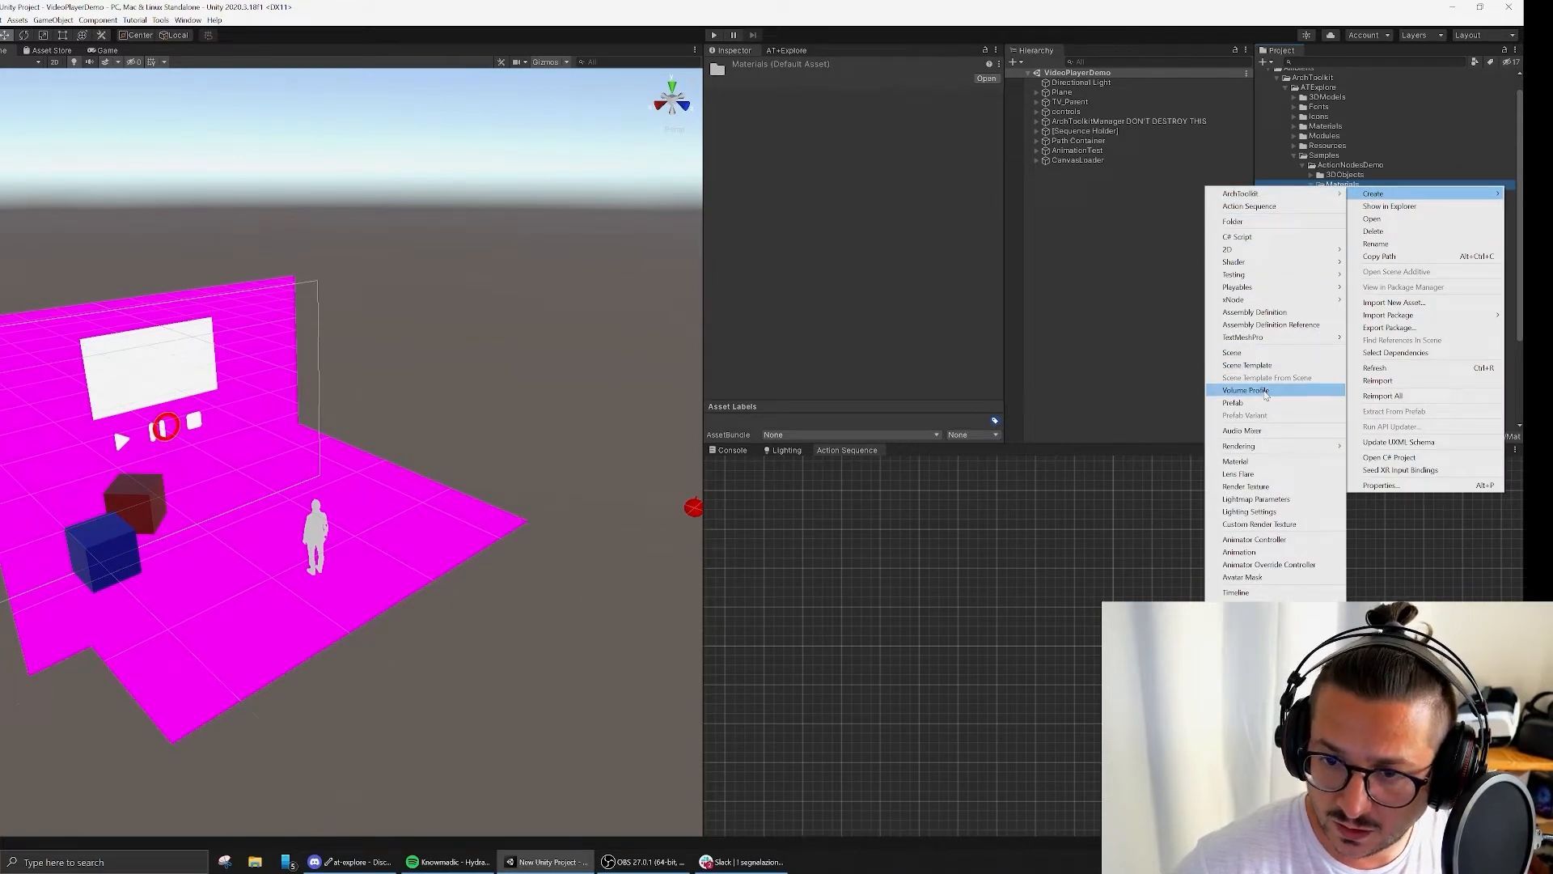
pyautogui.click(1235, 461)
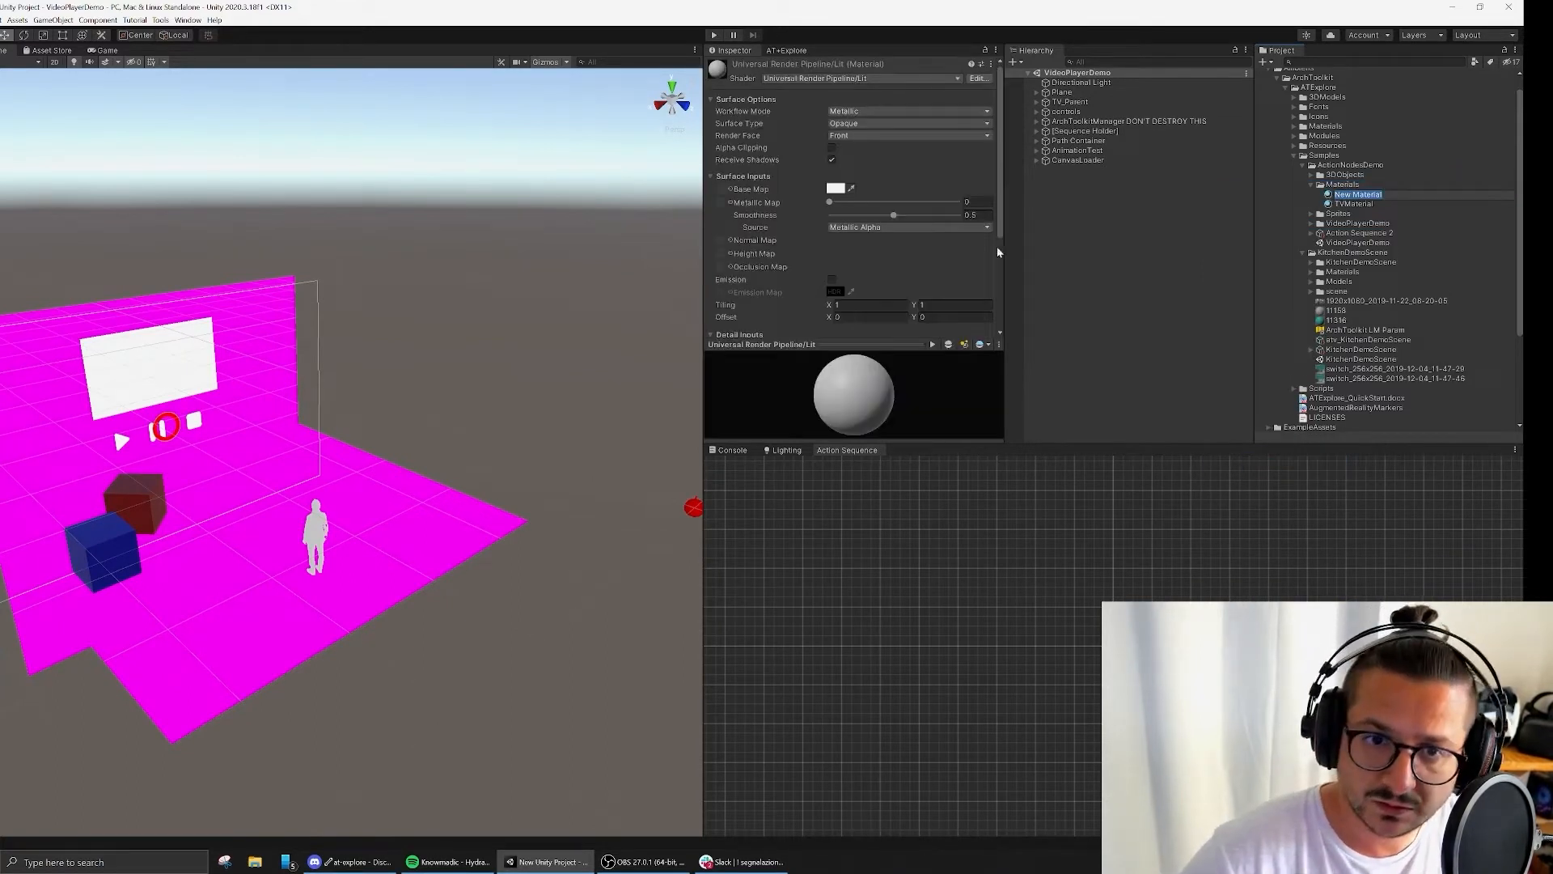
pyautogui.write('w')
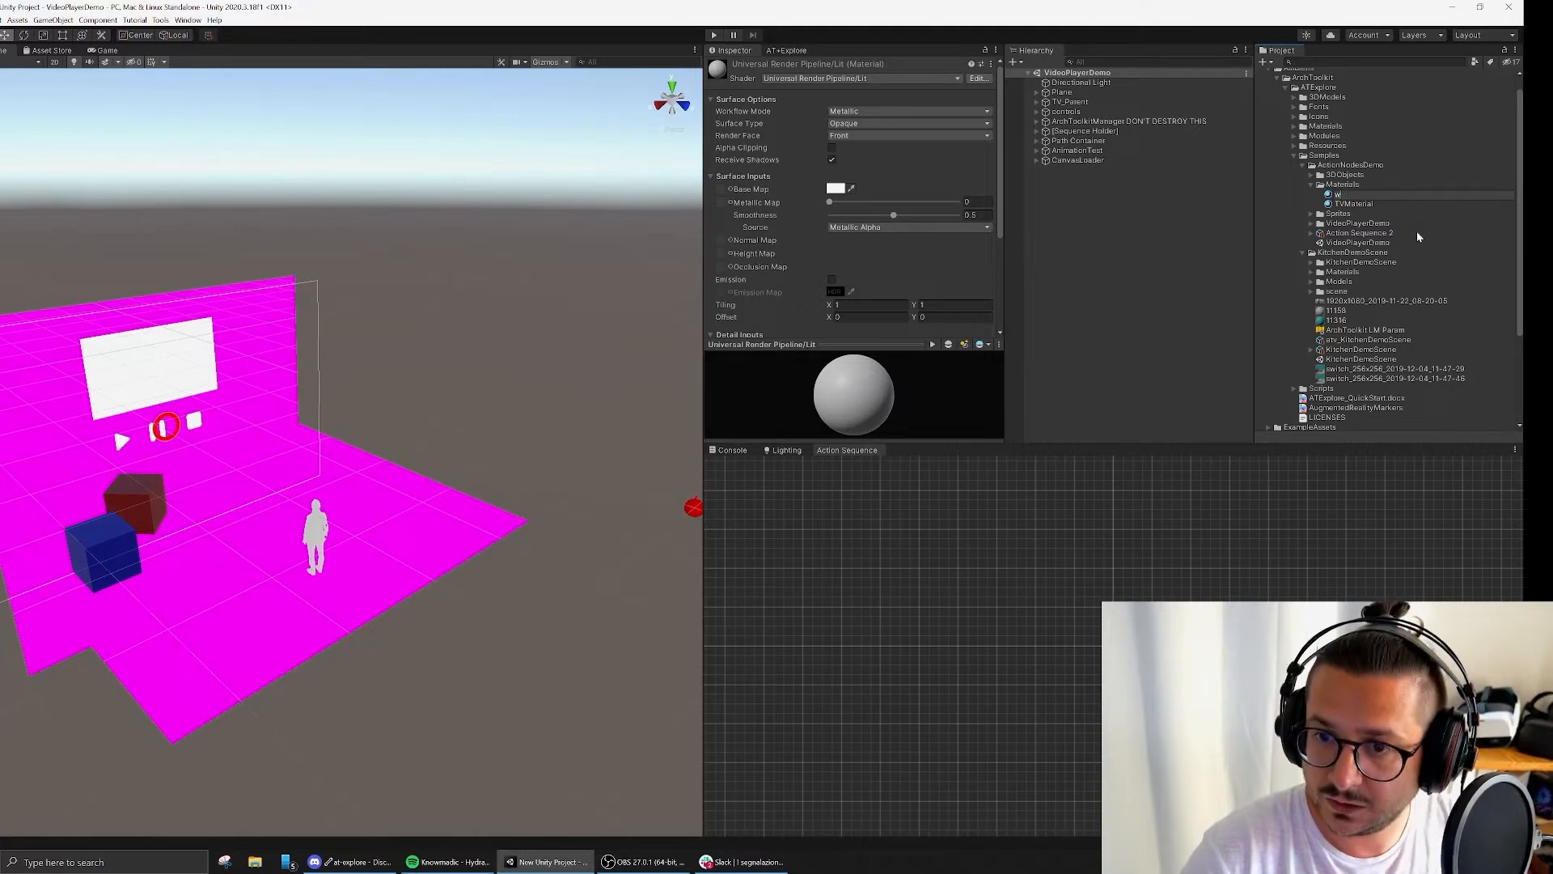
pyautogui.write('hite')
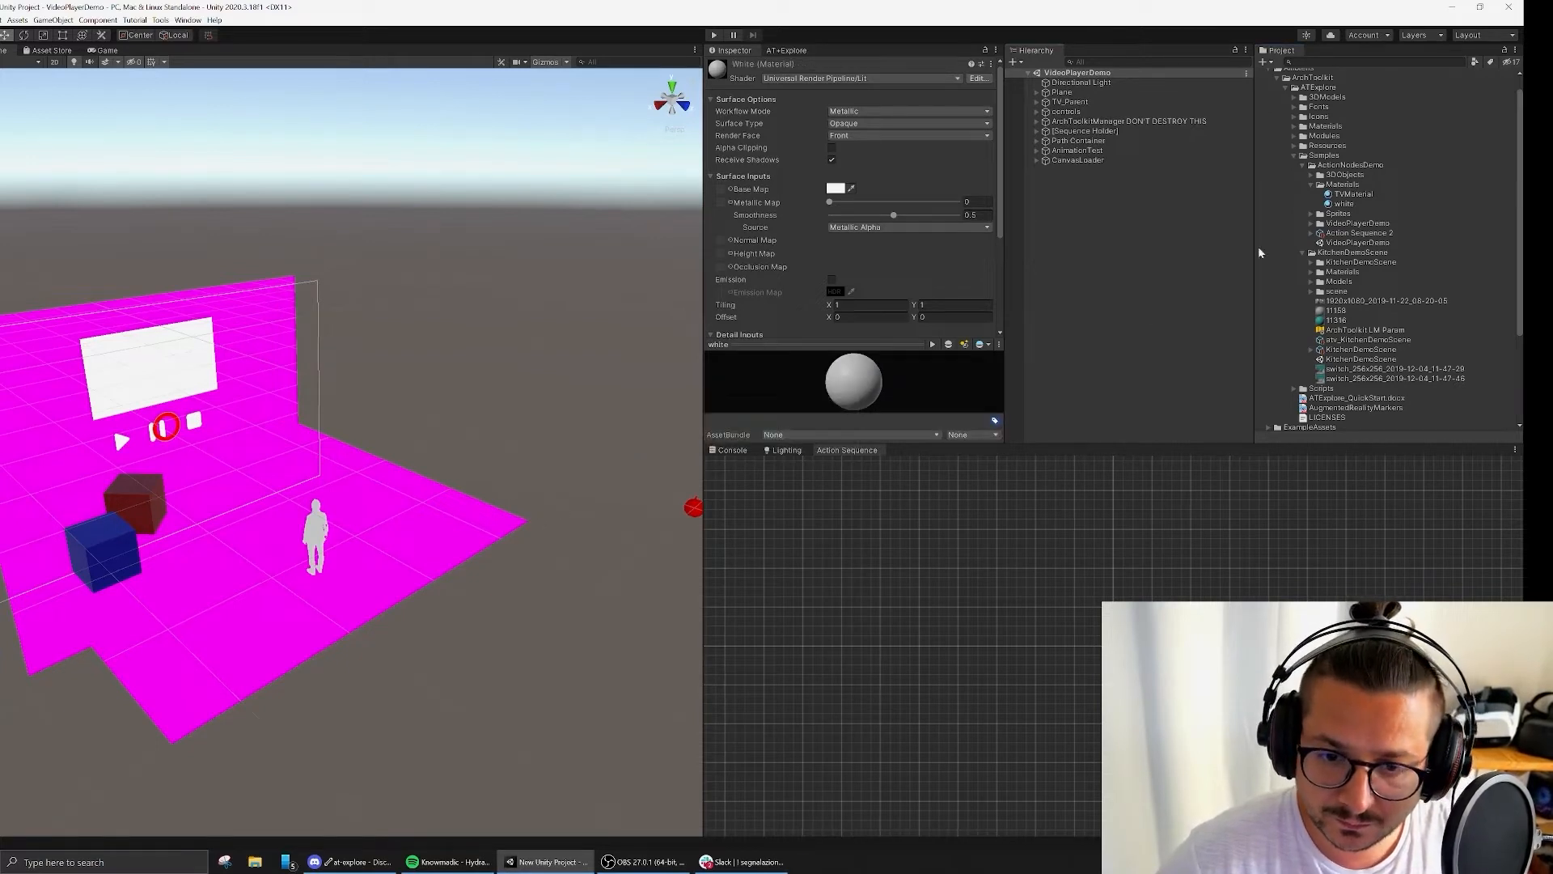
# Step: Apply the white material to the magenta floor and back wall of the demo scene
pyautogui.click(1347, 204)
pyautogui.moveTo(1347, 205); pyautogui.dragTo(457, 541)
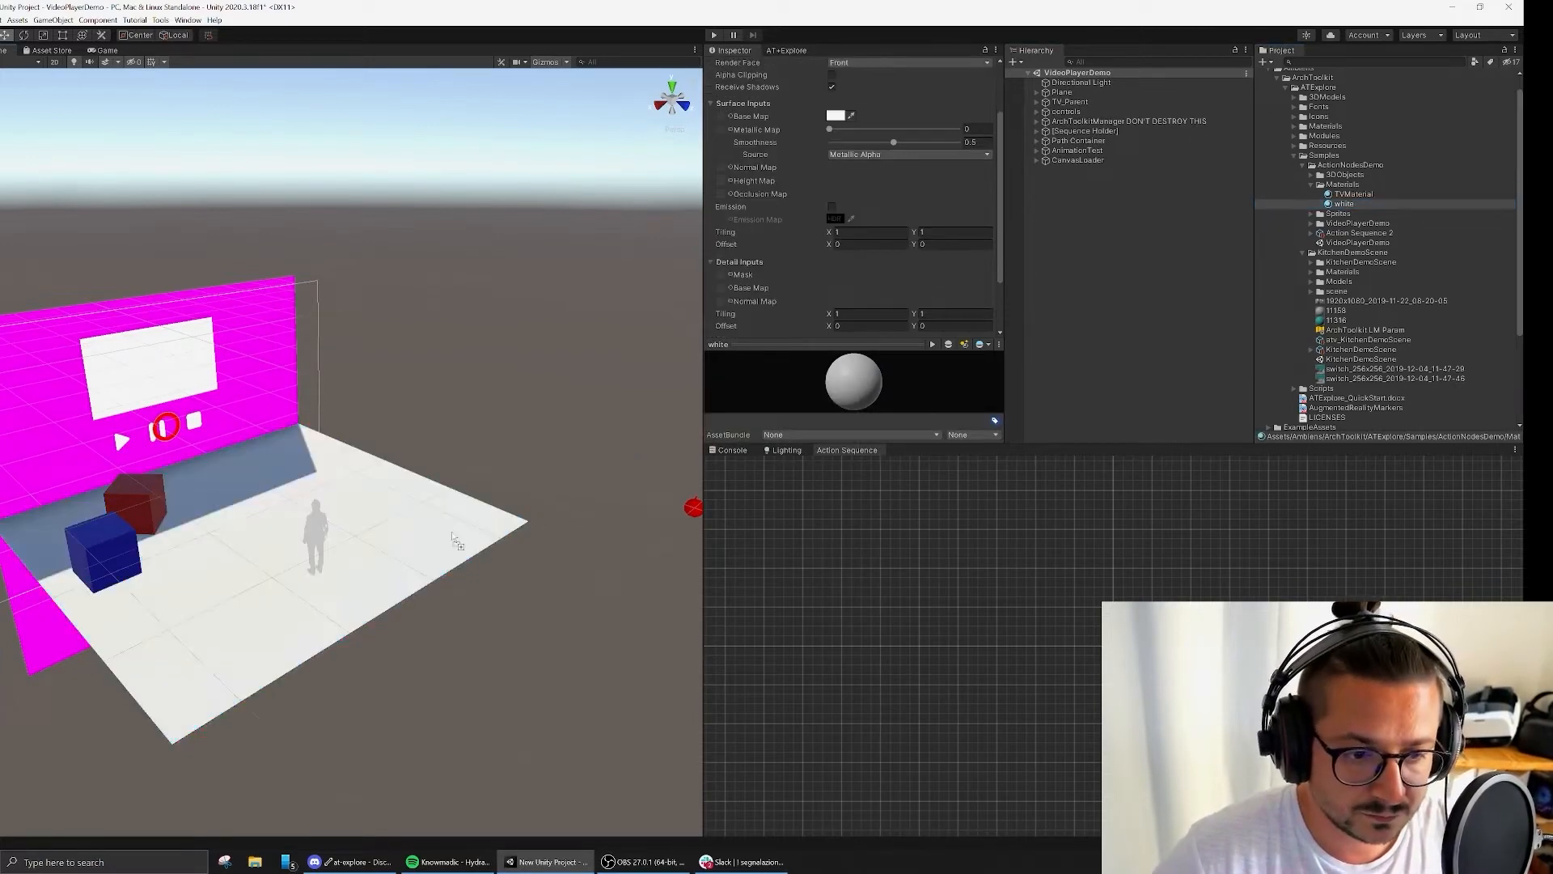
pyautogui.moveTo(1348, 205); pyautogui.dragTo(115, 309)
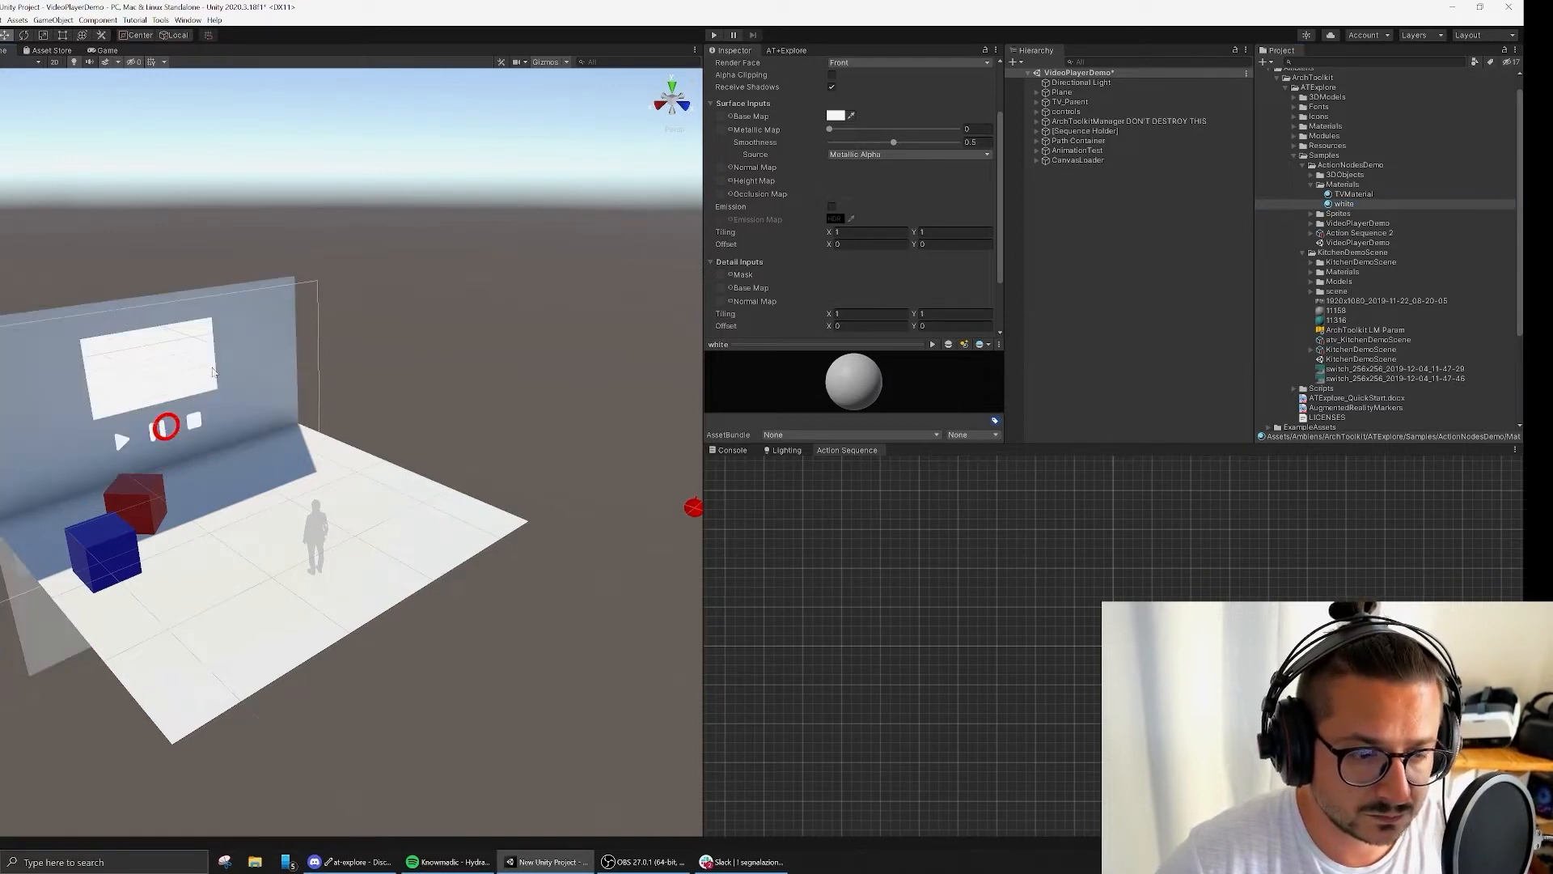
pyautogui.moveTo(213, 372)
pyautogui.mouseDown(button='right')
pyautogui.moveTo(165, 428)
pyautogui.moveTo(200, 356)
pyautogui.moveTo(191, 370)
pyautogui.mouseUp(button='right')
pyautogui.press('w')
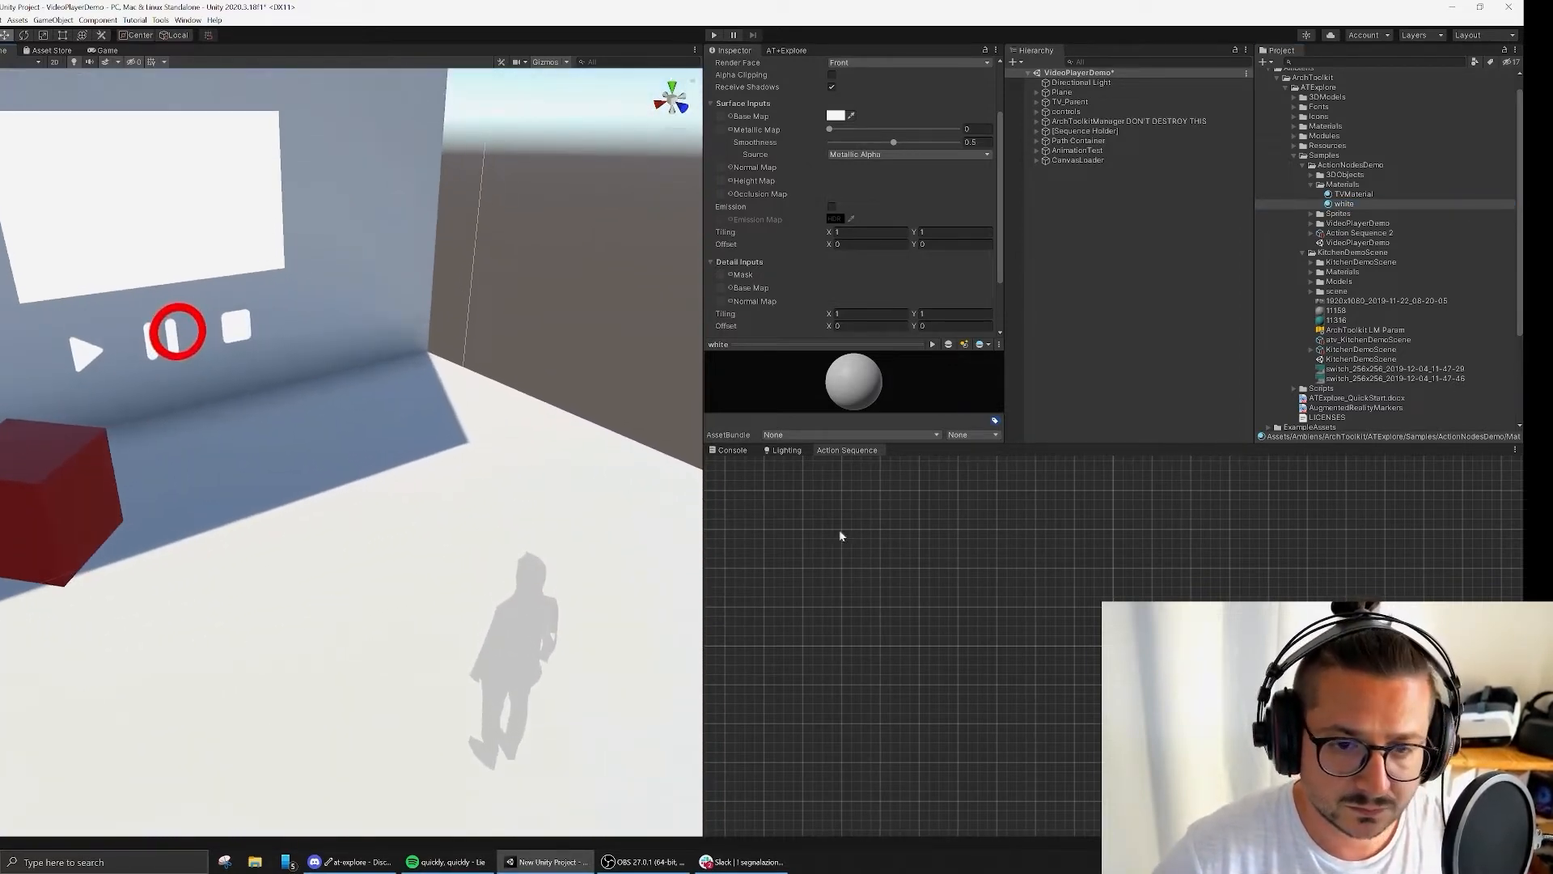
# Step: Close the empty Action Sequence editor docked beside the Console and Lighting windows
pyautogui.click(902, 492)
pyautogui.rightClick(846, 453)
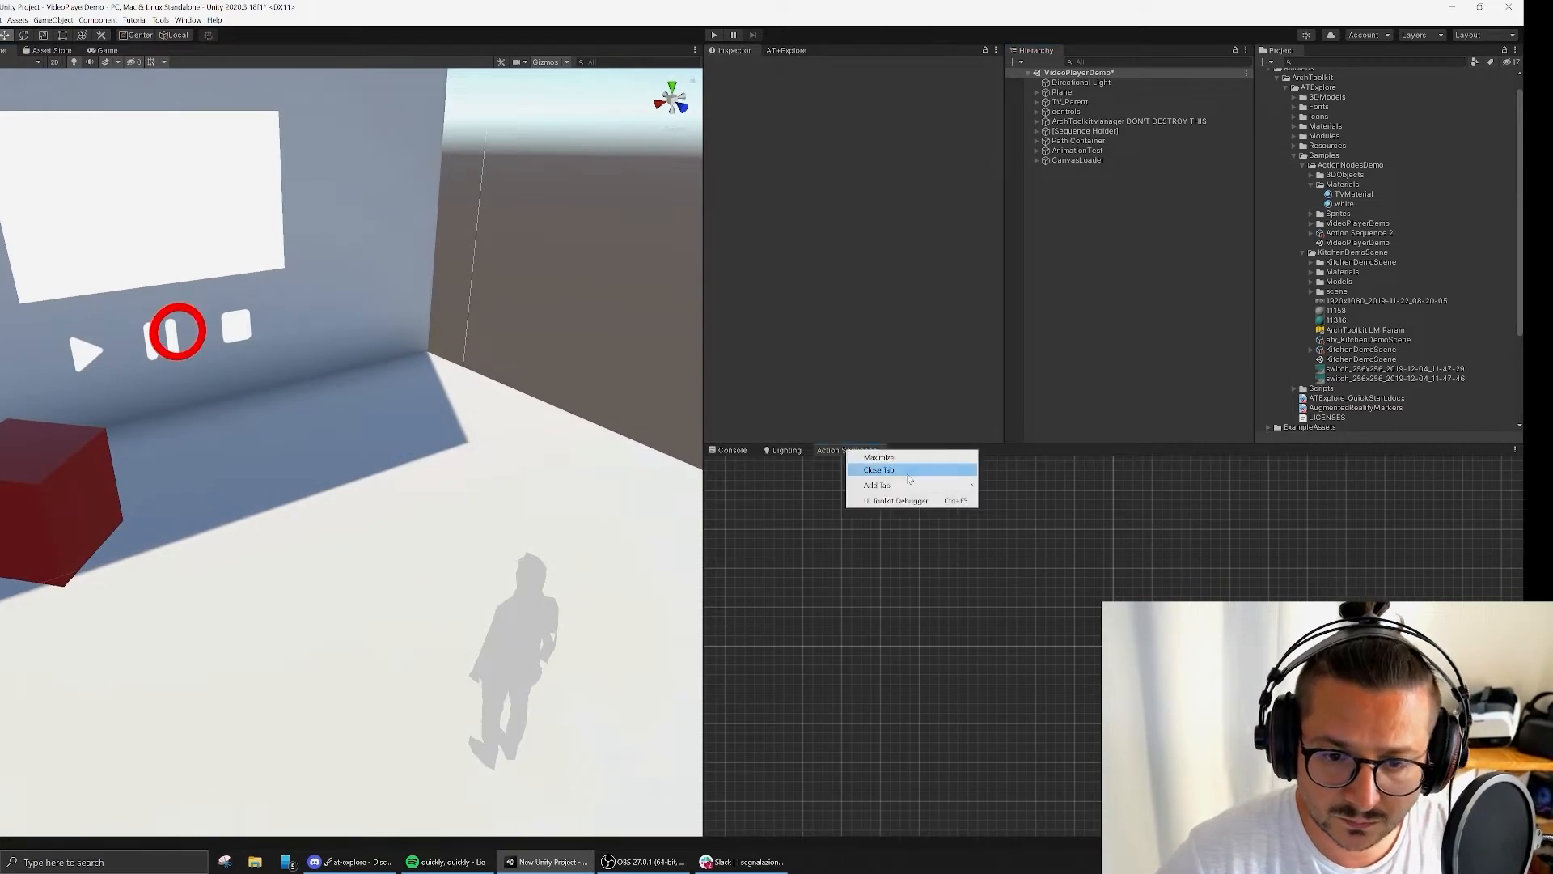
pyautogui.click(869, 472)
# Step: Open Action Sequence 2 from the AT+Explore interactions, dock it alongside Console and Lighting, and enlarge its area
pyautogui.click(784, 50)
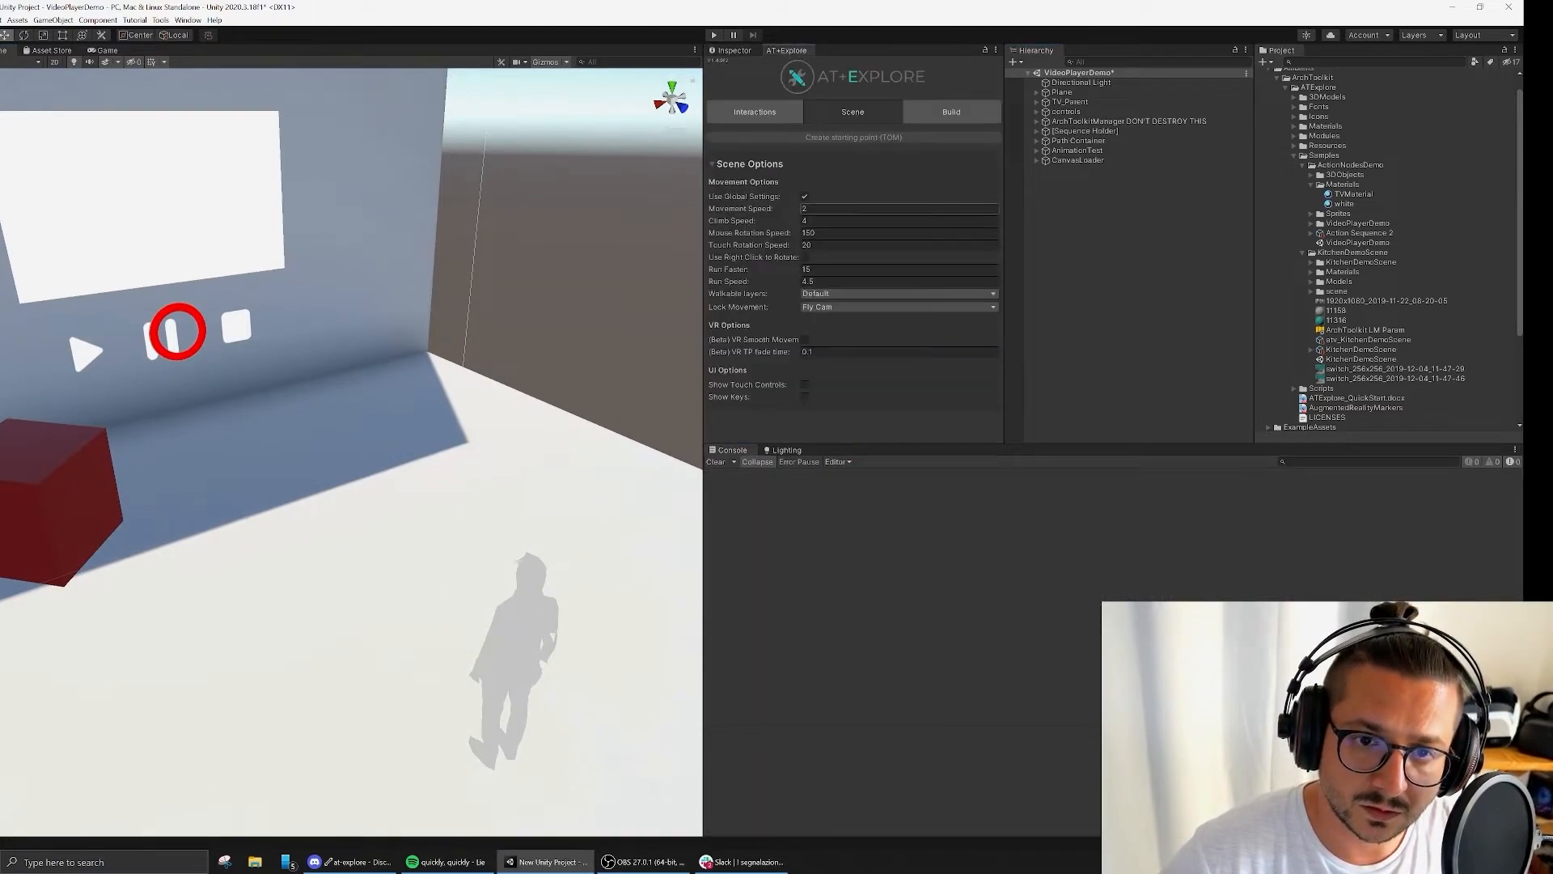
pyautogui.click(765, 114)
pyautogui.click(792, 144)
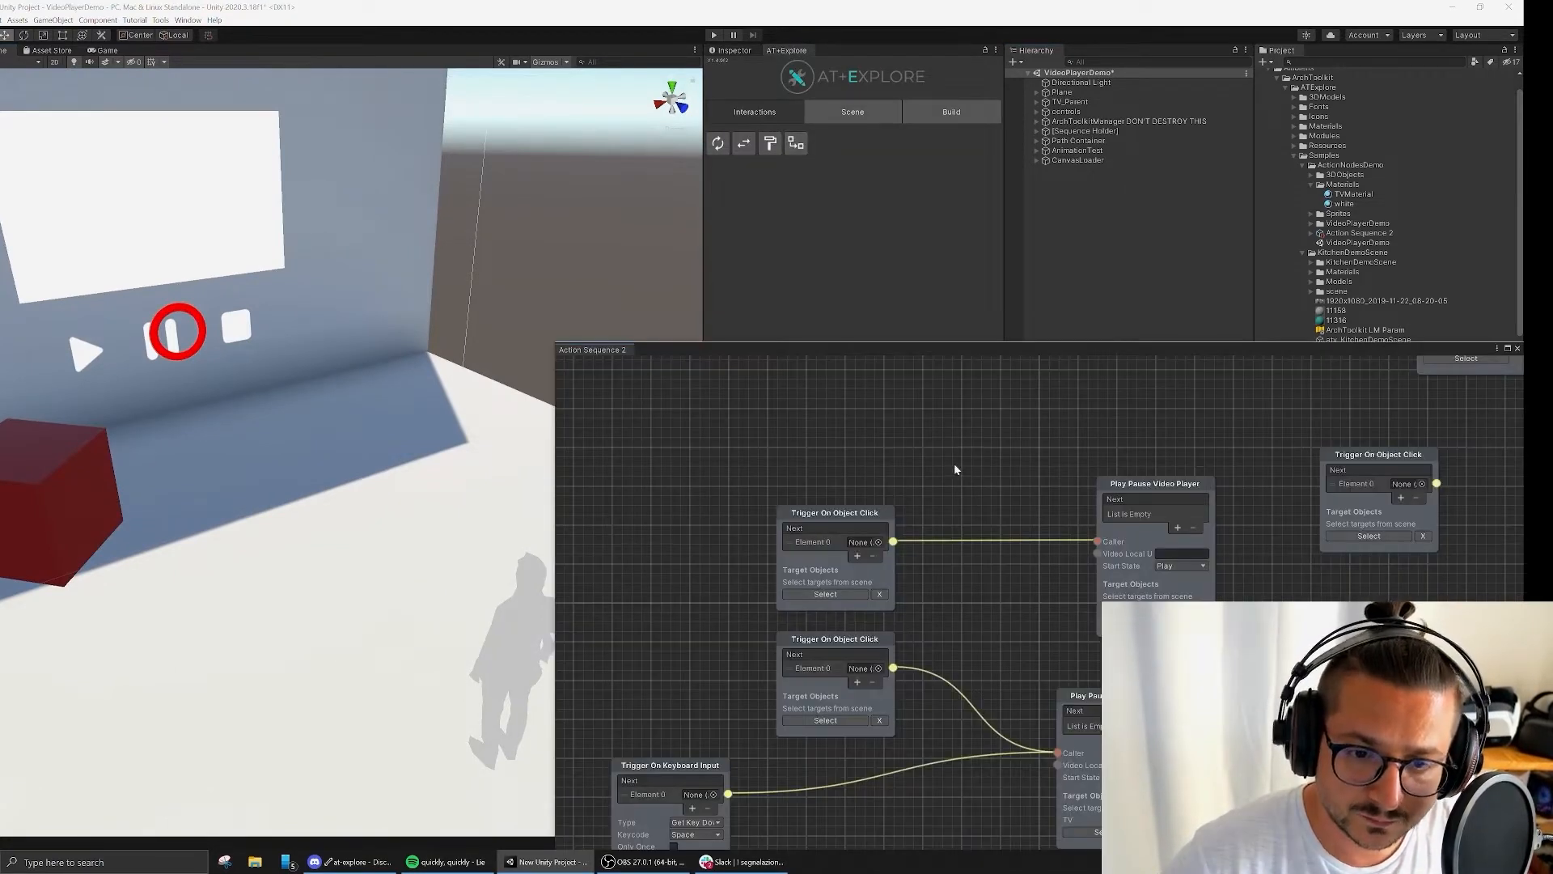
pyautogui.moveTo(623, 348); pyautogui.dragTo(838, 463)
pyautogui.moveTo(941, 443); pyautogui.dragTo(938, 388)
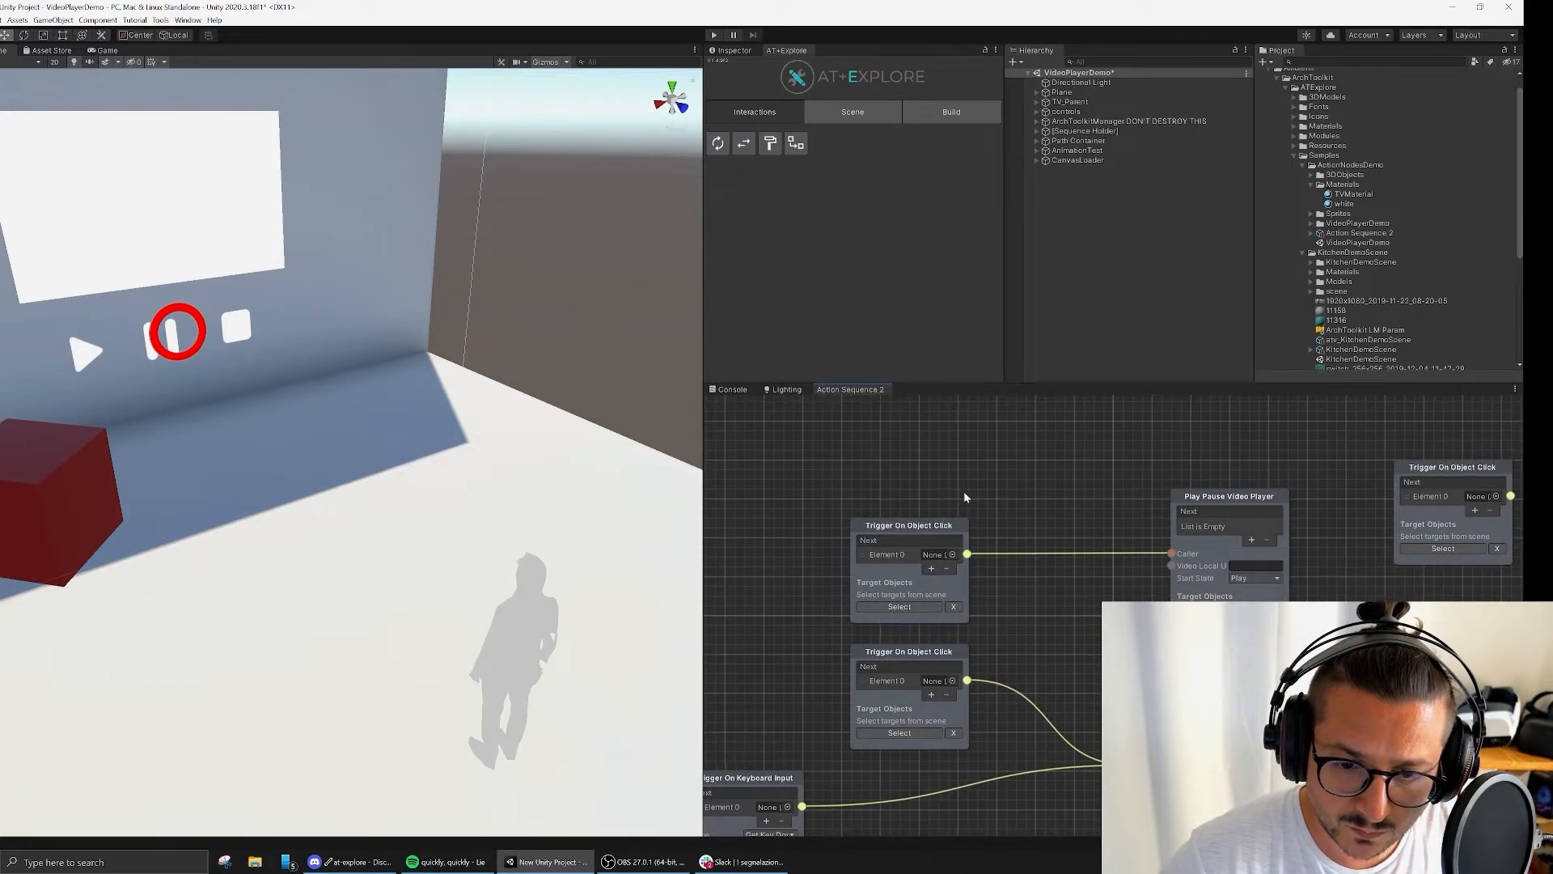
# Step: Move the Trigger On Object Click node and its linked Play Pause Video Player node set to Play upward, apart from the pause nodes
pyautogui.scroll(-3, 1016, 536)
pyautogui.scroll(2, 992, 506)
pyautogui.scroll(1, 993, 511)
pyautogui.moveTo(999, 510); pyautogui.dragTo(851, 710, button='middle')
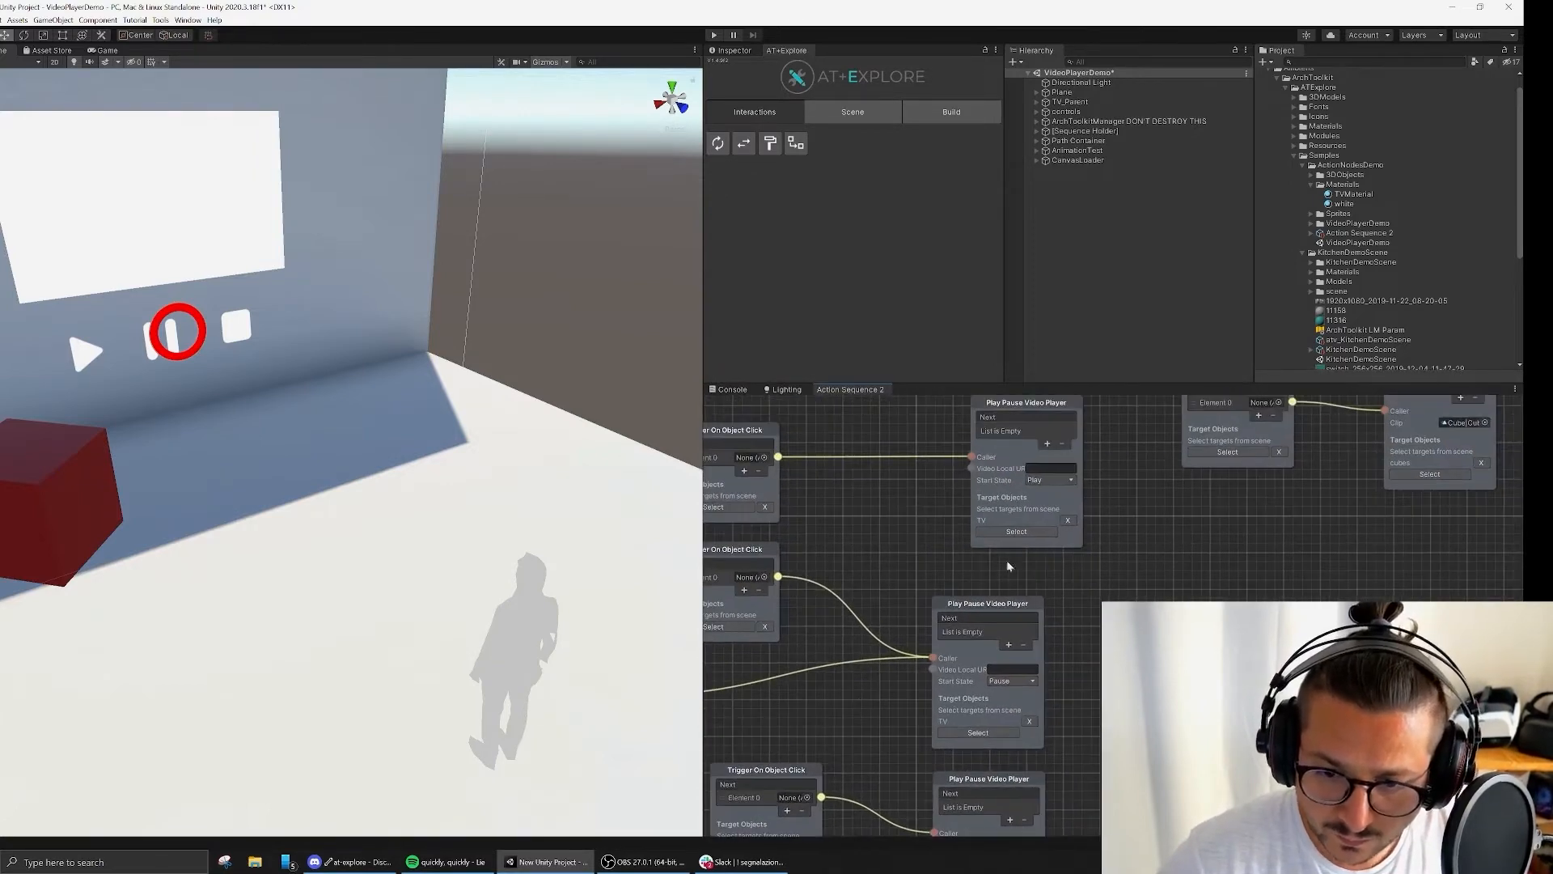
pyautogui.moveTo(879, 545); pyautogui.dragTo(995, 651, button='middle')
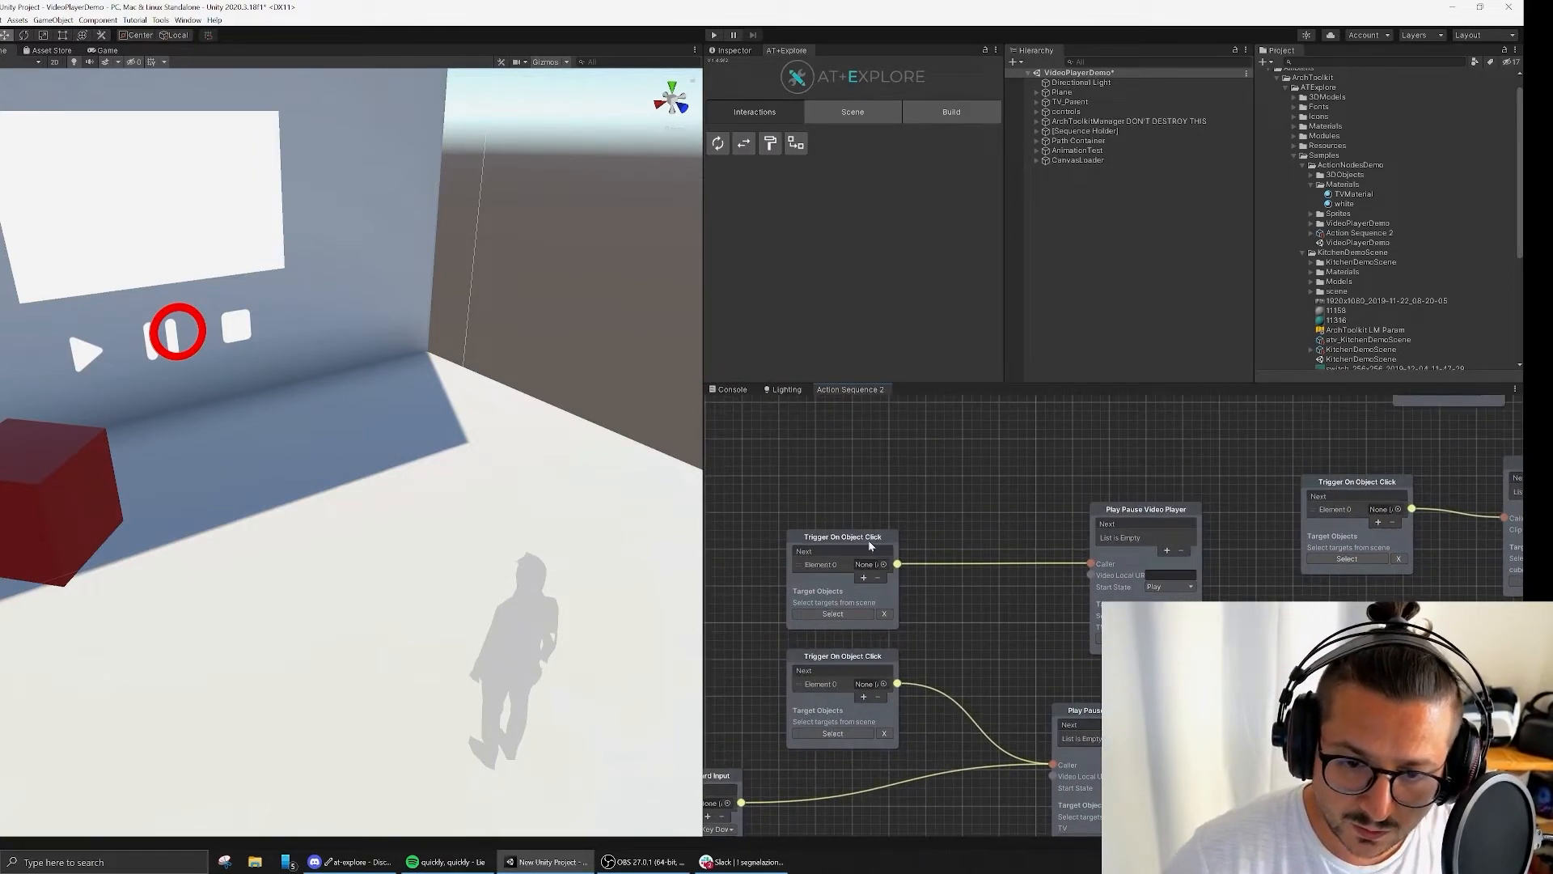
pyautogui.moveTo(870, 545); pyautogui.dragTo(860, 462)
pyautogui.moveTo(1162, 510); pyautogui.dragTo(1132, 437)
pyautogui.click(1002, 564)
pyautogui.moveTo(1002, 565); pyautogui.dragTo(939, 602, button='middle')
pyautogui.moveTo(819, 483); pyautogui.dragTo(847, 483)
pyautogui.click(938, 593)
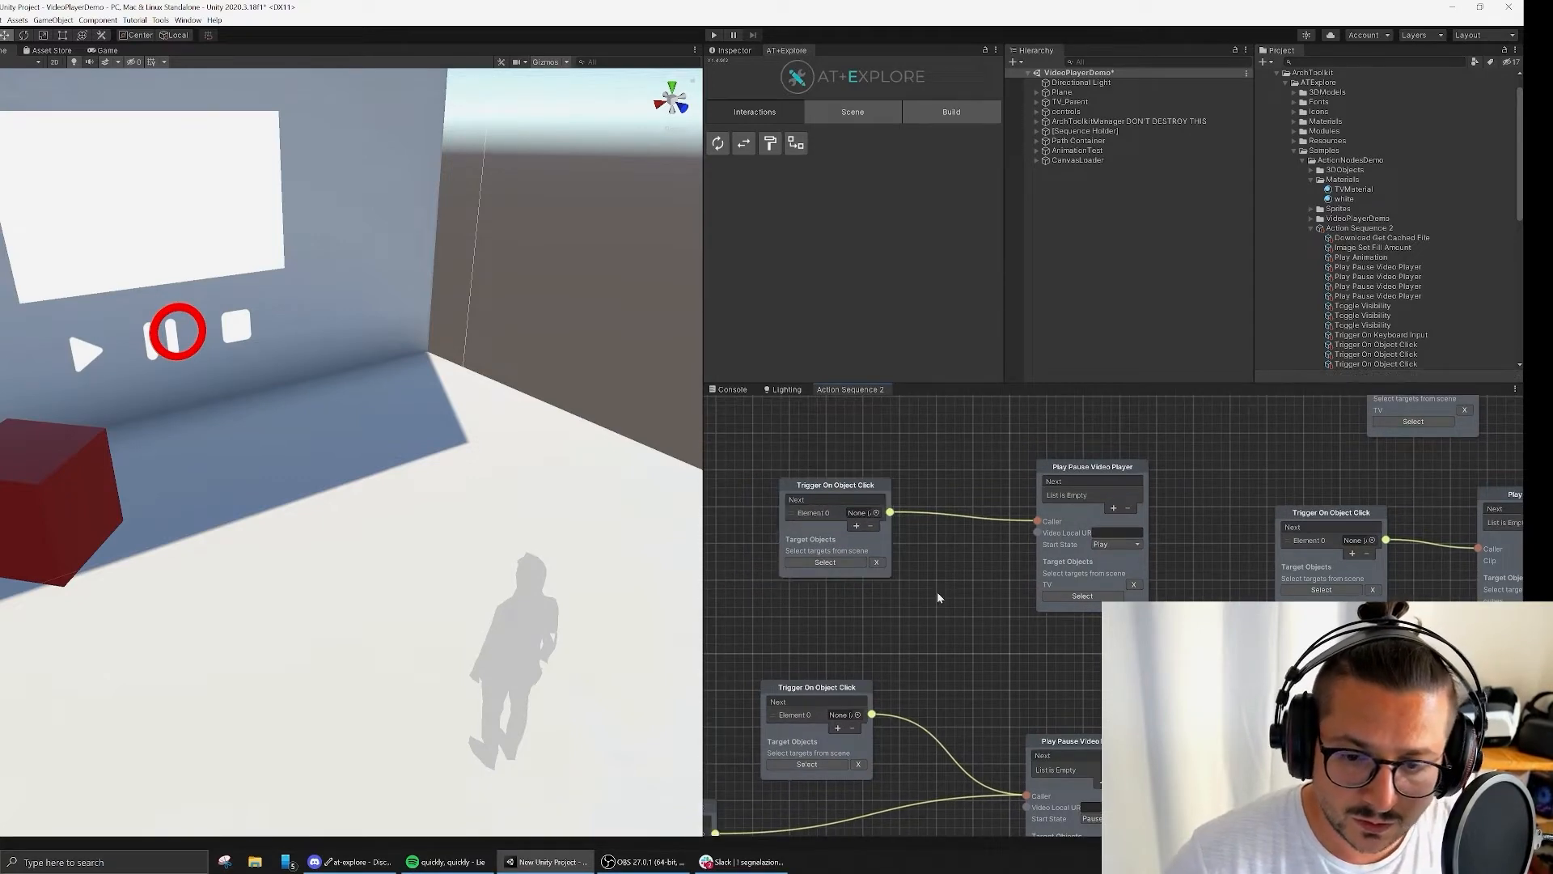
# Step: Move the pause branch's Trigger On Object Click node above the Trigger On Keyboard Input node, farther from its Play Pause Video Player node
pyautogui.click(1084, 475)
pyautogui.scroll(-3, 1031, 515)
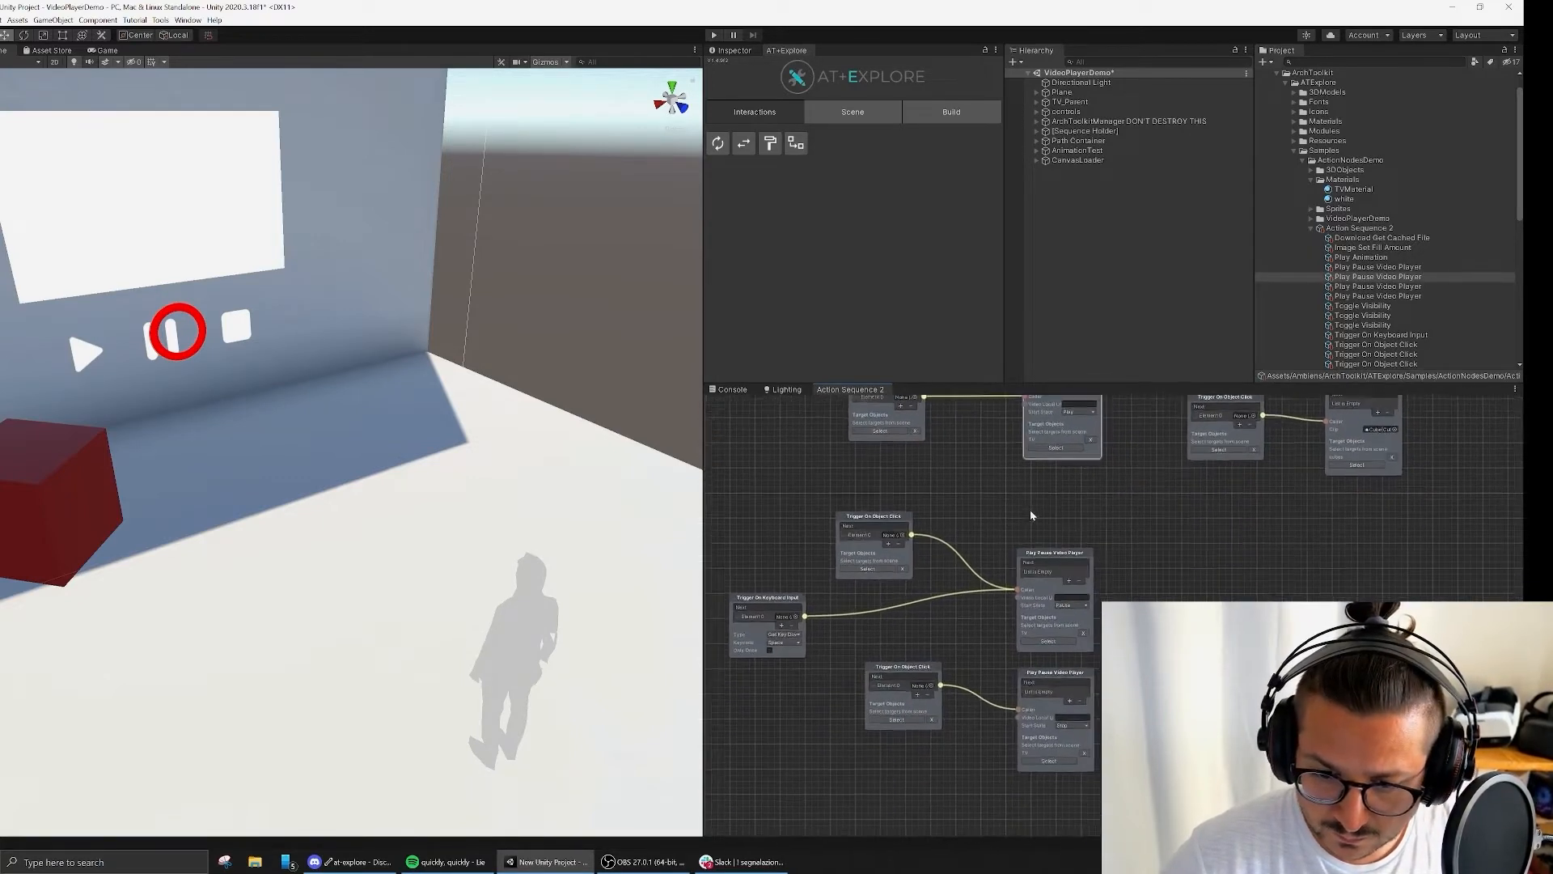
pyautogui.scroll(4, 1031, 515)
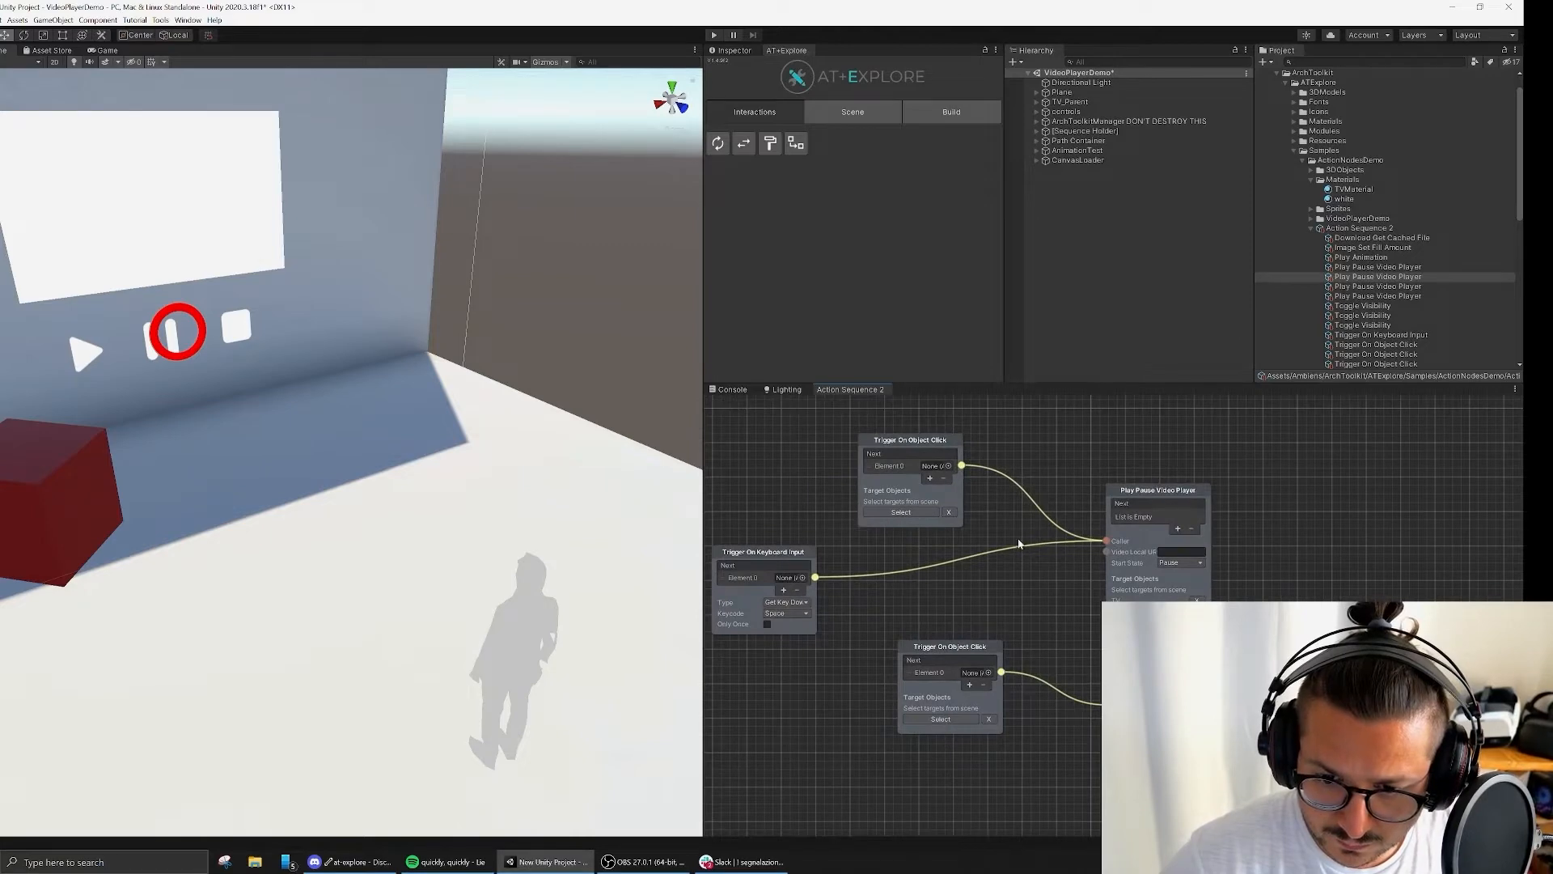
pyautogui.moveTo(1019, 544); pyautogui.dragTo(1068, 561, button='middle')
pyautogui.moveTo(953, 459); pyautogui.dragTo(832, 433)
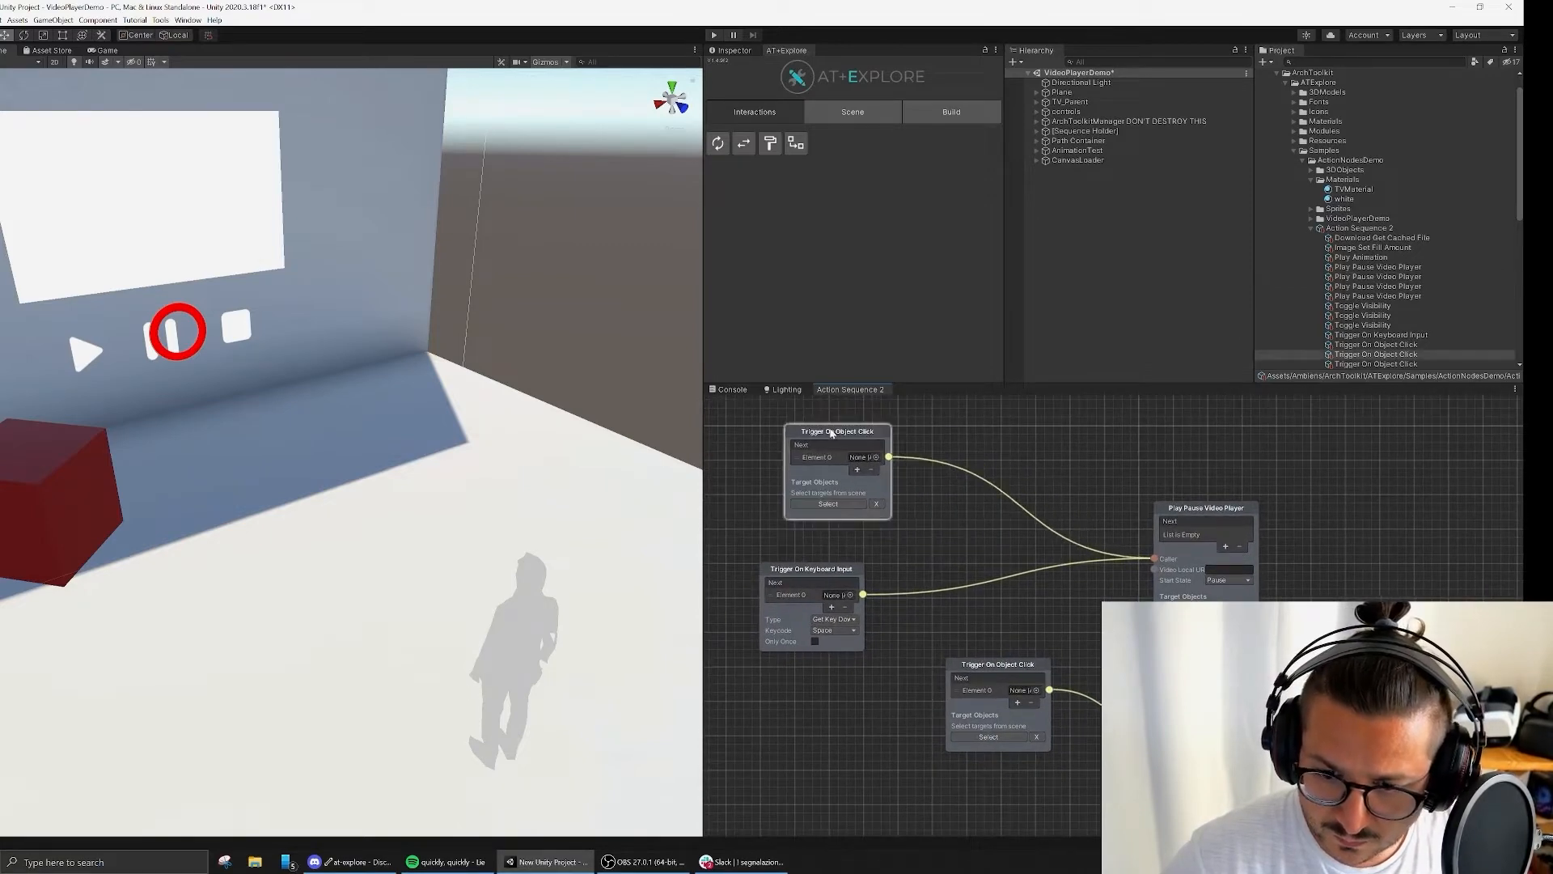
pyautogui.click(1031, 574)
pyautogui.moveTo(1115, 621); pyautogui.dragTo(1007, 594, button='middle')
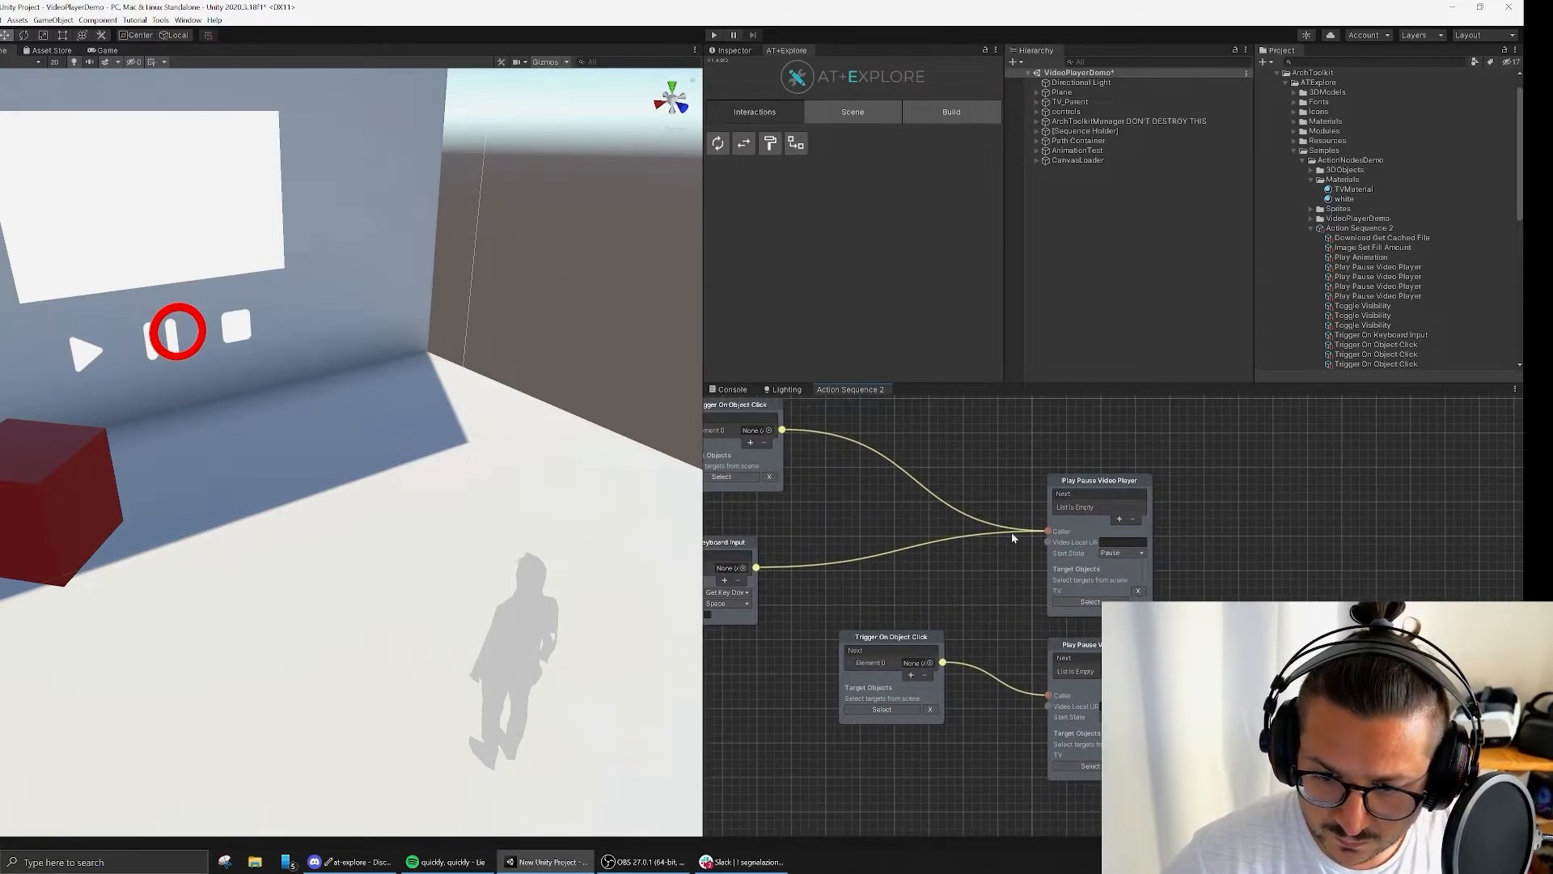
pyautogui.moveTo(1012, 521); pyautogui.dragTo(1062, 571, button='middle')
# Step: Shift the Trigger On Start node slightly away from the Toggle Visibility and Download Get Cached File nodes it feeds
pyautogui.moveTo(909, 523); pyautogui.dragTo(888, 707, button='middle')
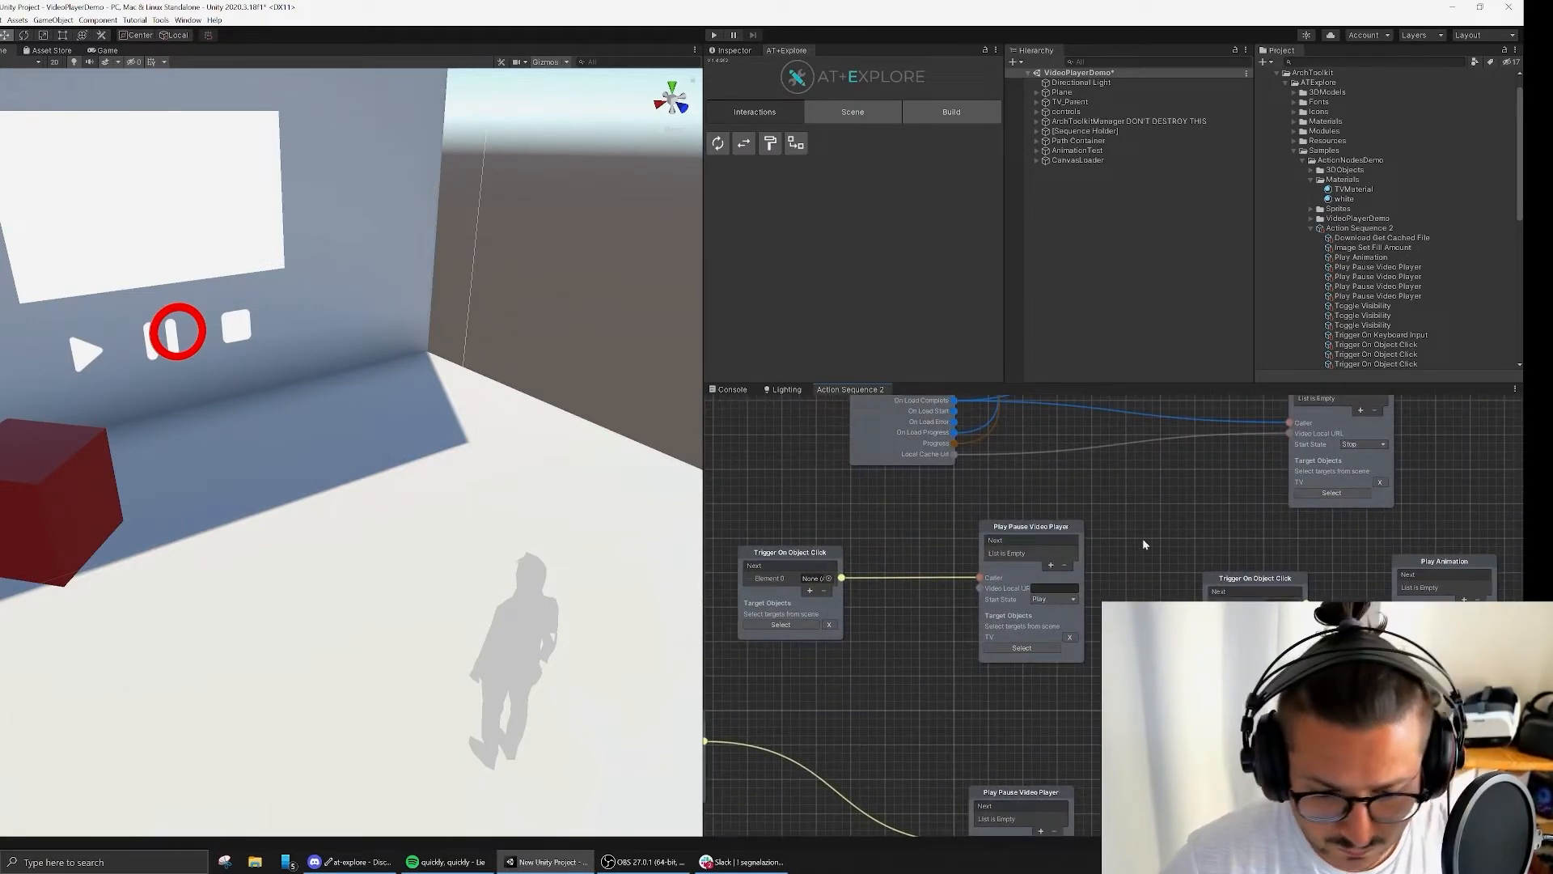
pyautogui.moveTo(1144, 544); pyautogui.dragTo(1172, 701, button='middle')
pyautogui.moveTo(869, 657); pyautogui.dragTo(923, 673, button='middle')
pyautogui.scroll(-2, 944, 711)
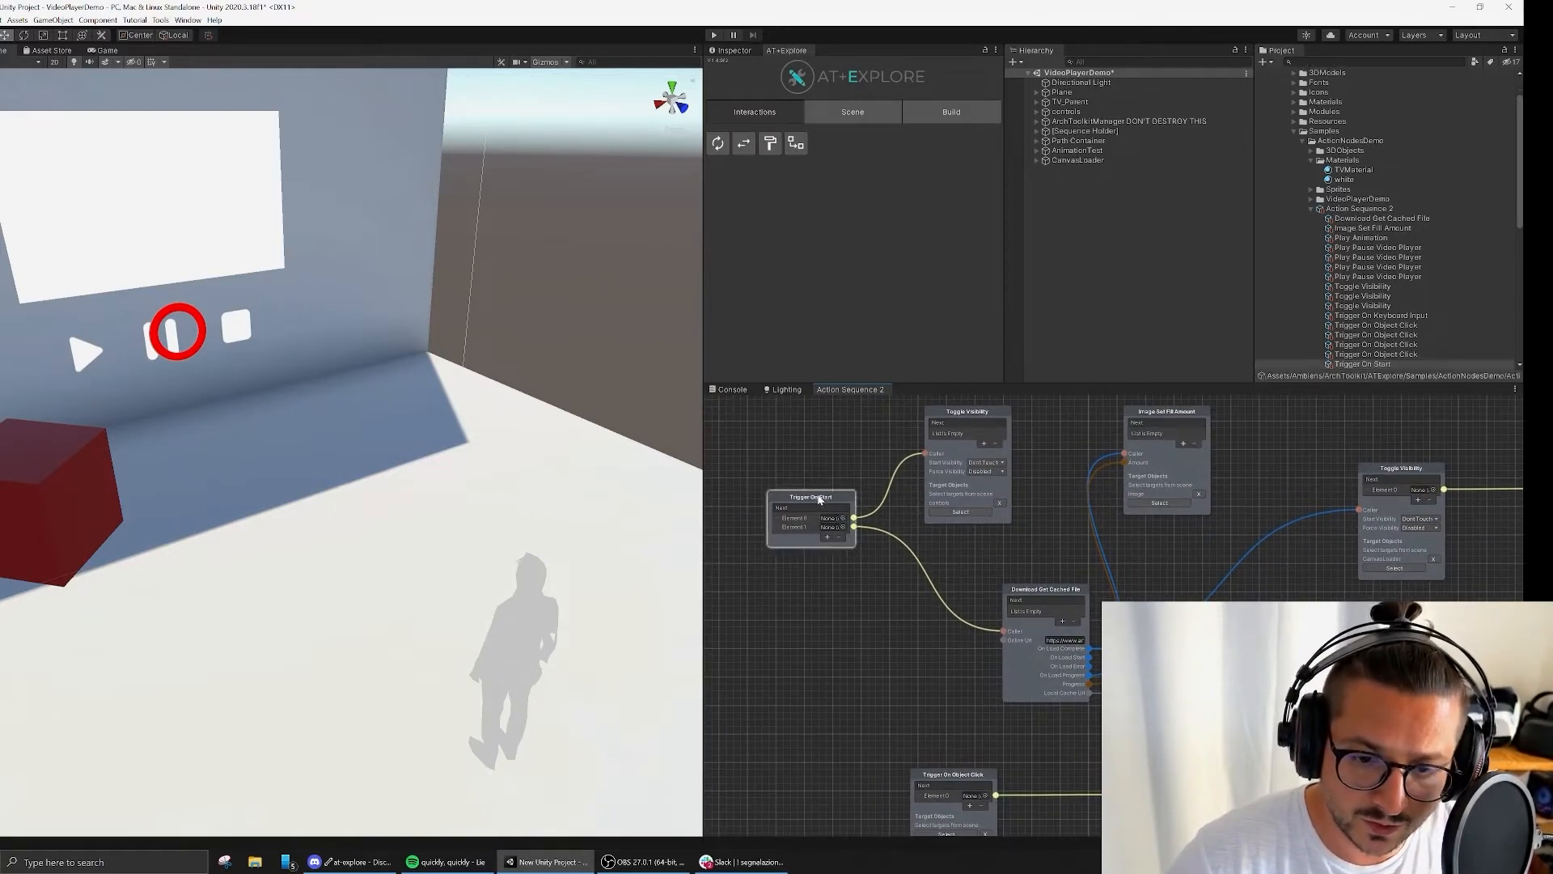
pyautogui.moveTo(833, 512); pyautogui.dragTo(820, 505)
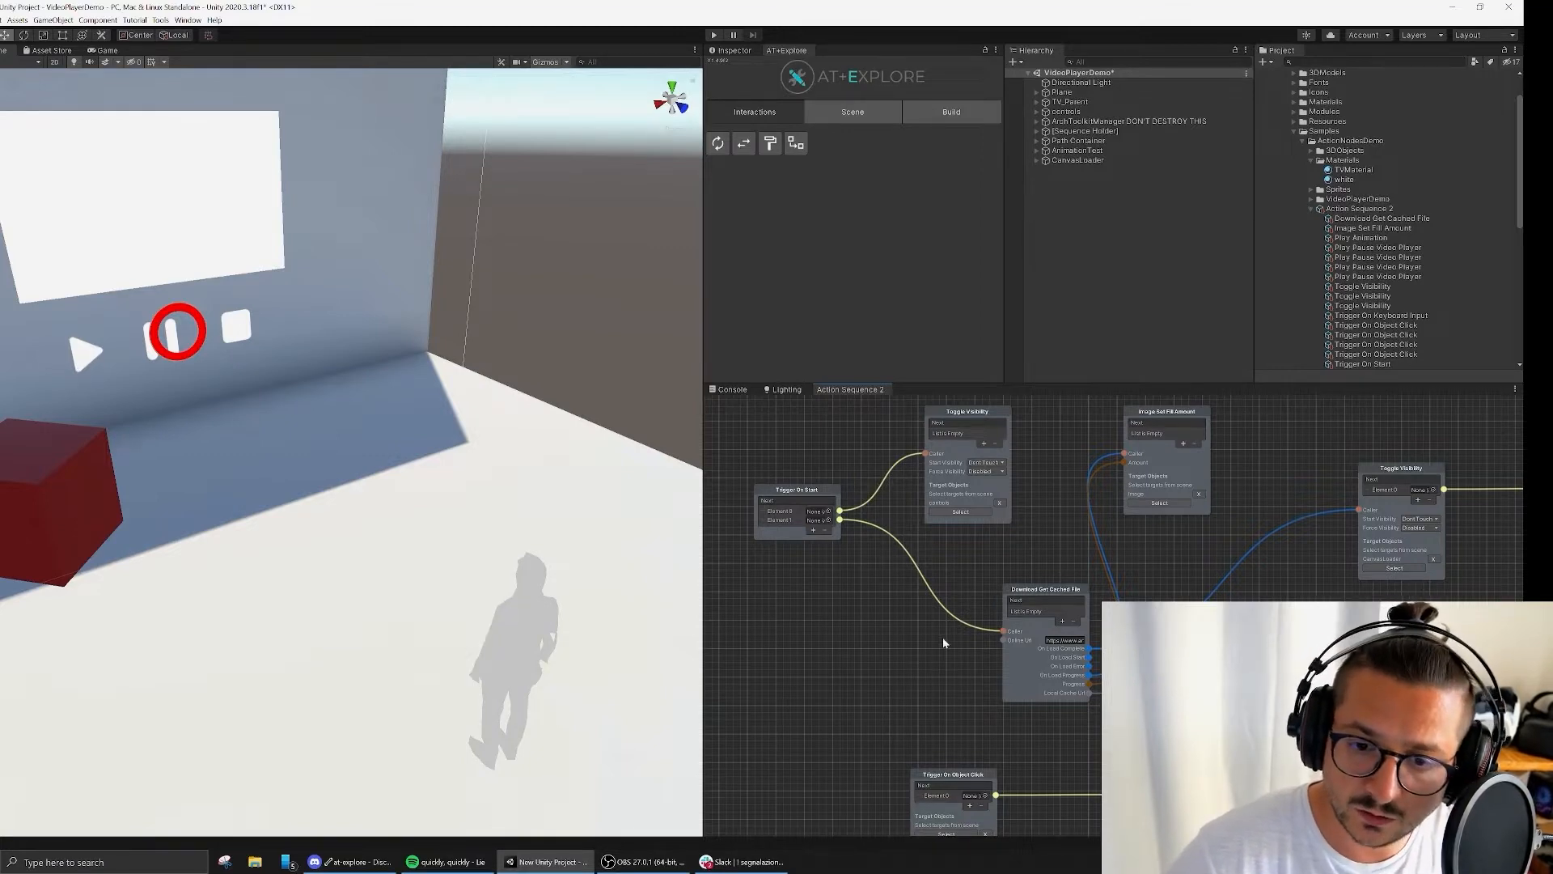
# Step: Raise the Toggle Visibility node that is fed by the Download Get Cached File node slightly in the graph
pyautogui.scroll(-2, 995, 605)
pyautogui.moveTo(979, 634); pyautogui.dragTo(874, 523, button='middle')
pyautogui.moveTo(900, 632); pyautogui.dragTo(863, 705, button='middle')
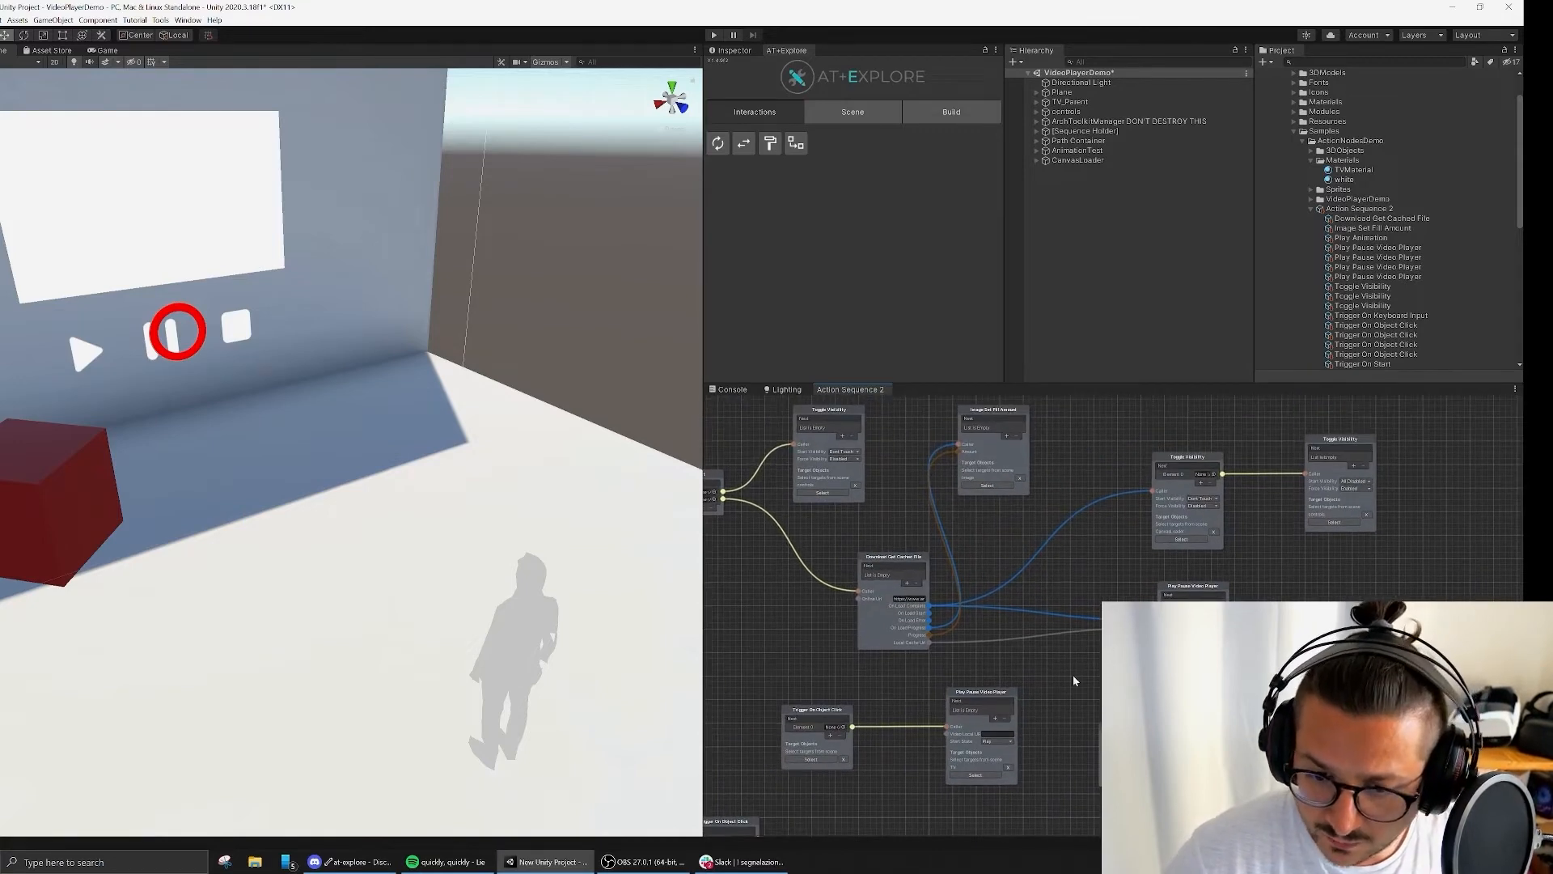
pyautogui.moveTo(1073, 674); pyautogui.dragTo(982, 705, button='middle')
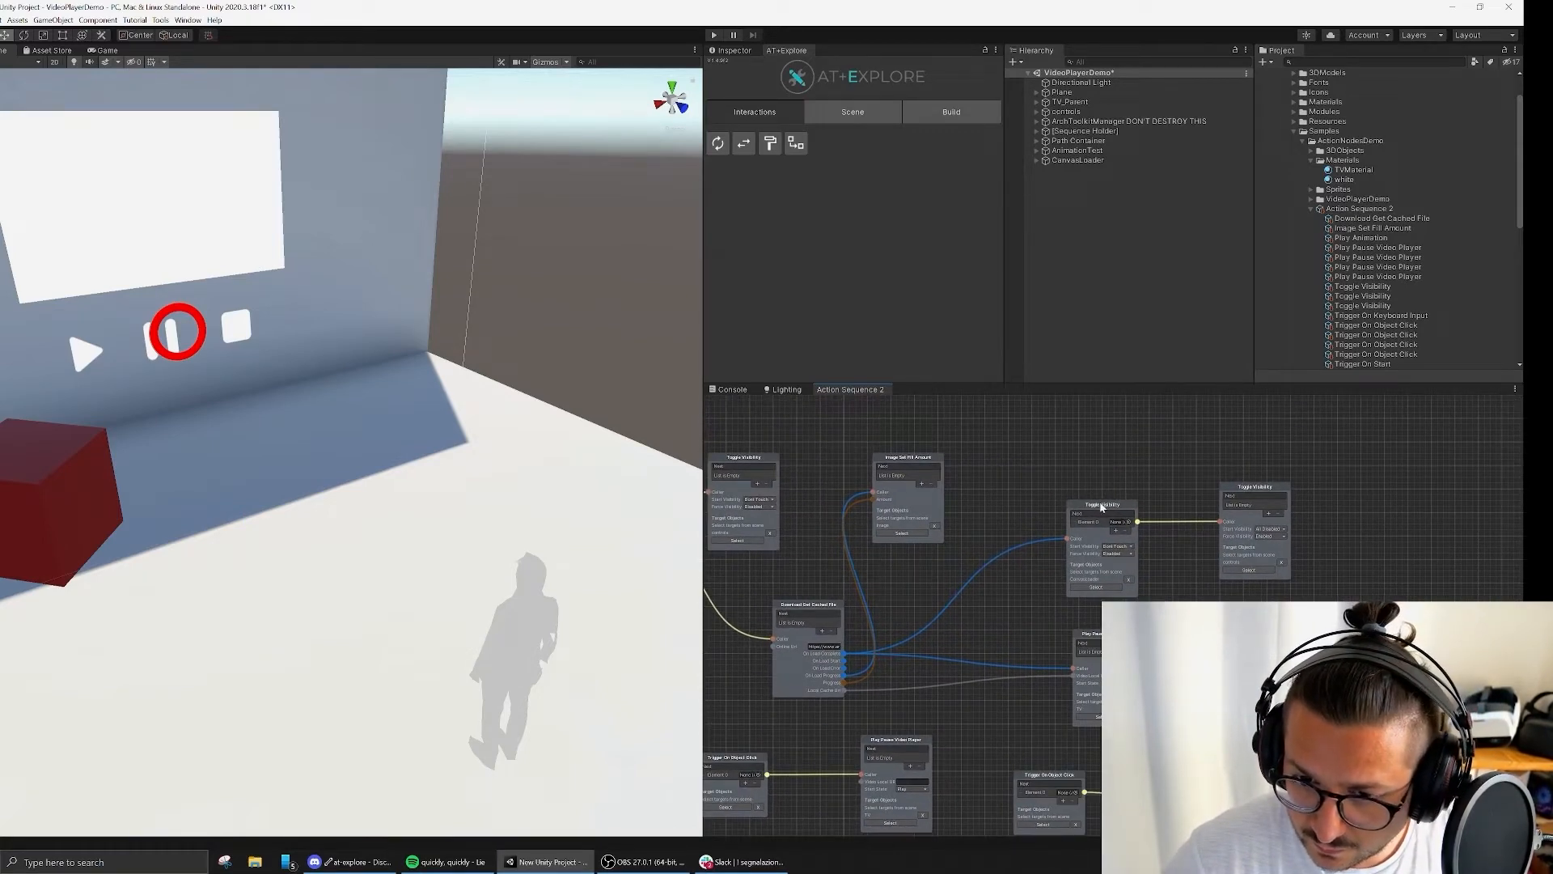
pyautogui.moveTo(1111, 501); pyautogui.dragTo(1111, 477)
pyautogui.moveTo(727, 683); pyautogui.dragTo(904, 547, button='middle')
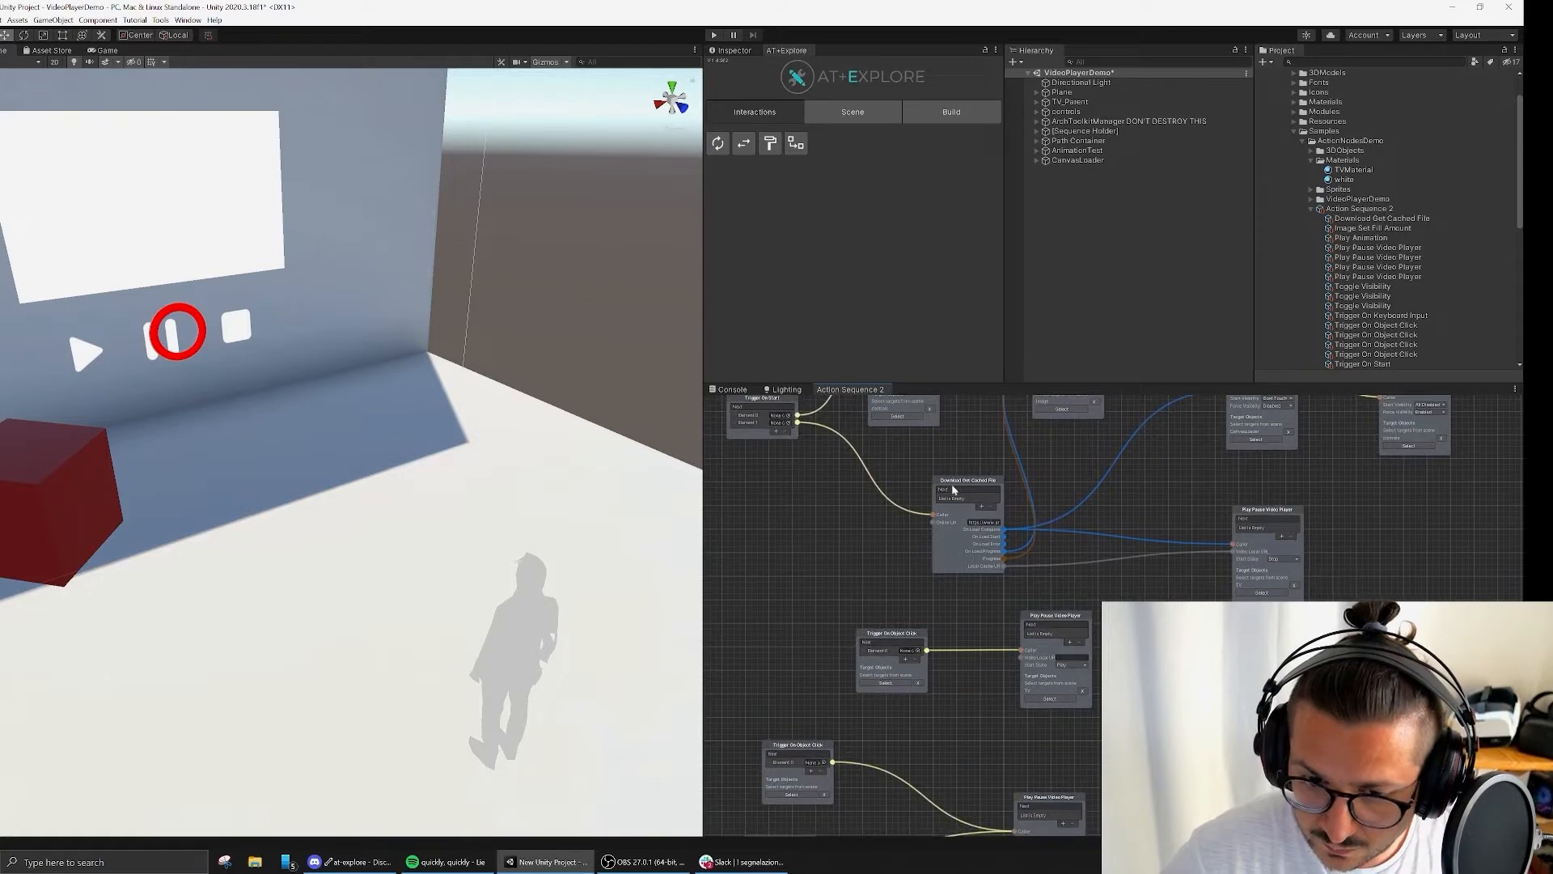
pyautogui.rightClick(874, 512)
pyautogui.click(833, 482)
pyautogui.moveTo(833, 482); pyautogui.dragTo(827, 610, button='middle')
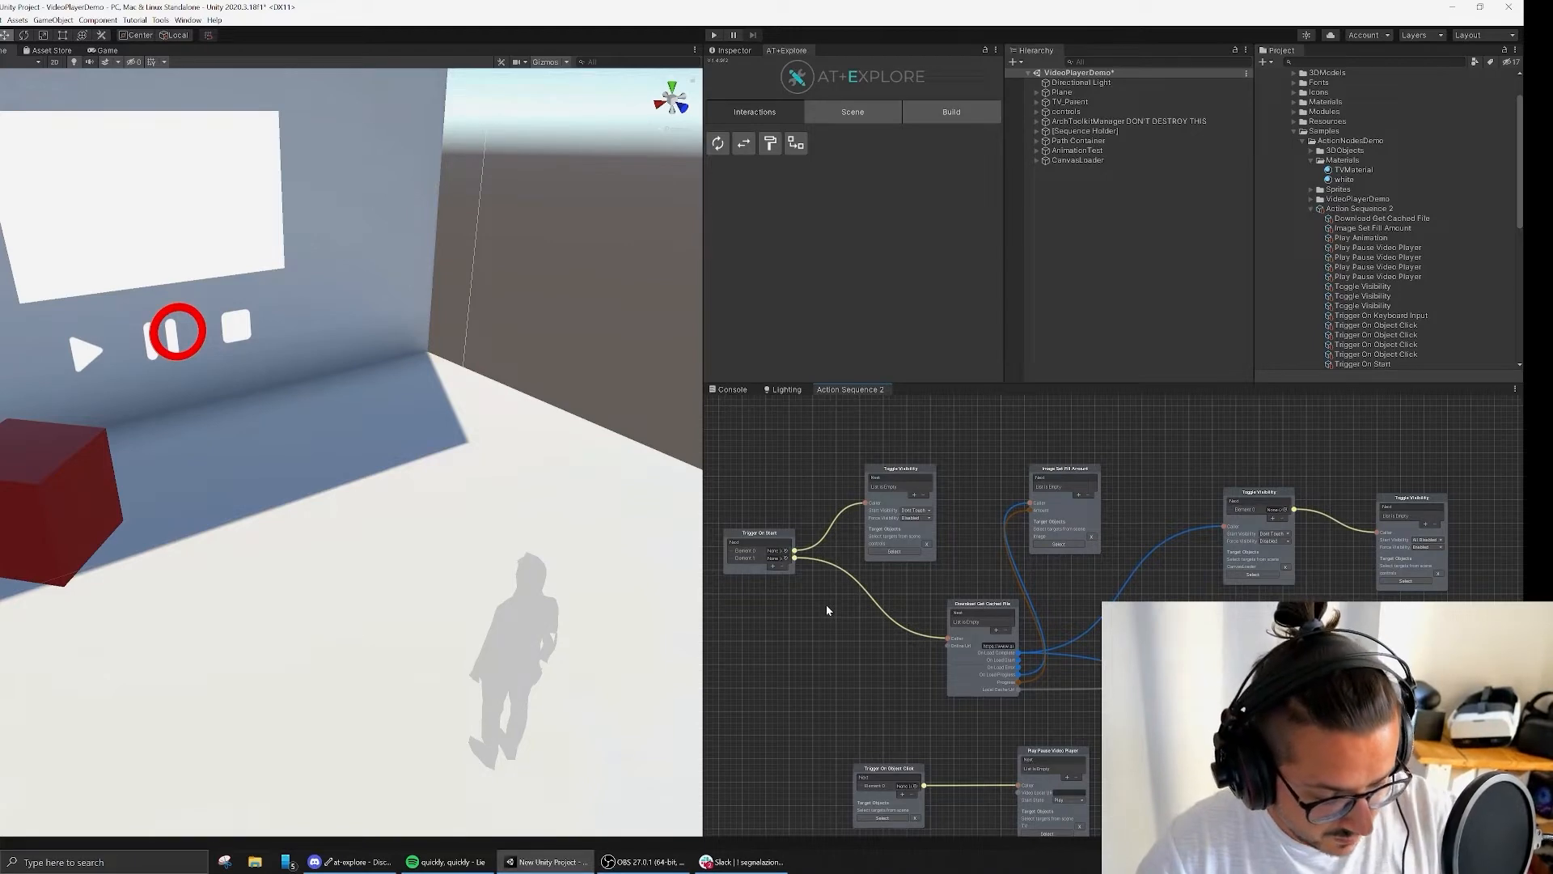
pyautogui.moveTo(872, 626); pyautogui.dragTo(861, 596, button='middle')
pyautogui.scroll(1, 877, 604)
pyautogui.scroll(-3, 860, 595)
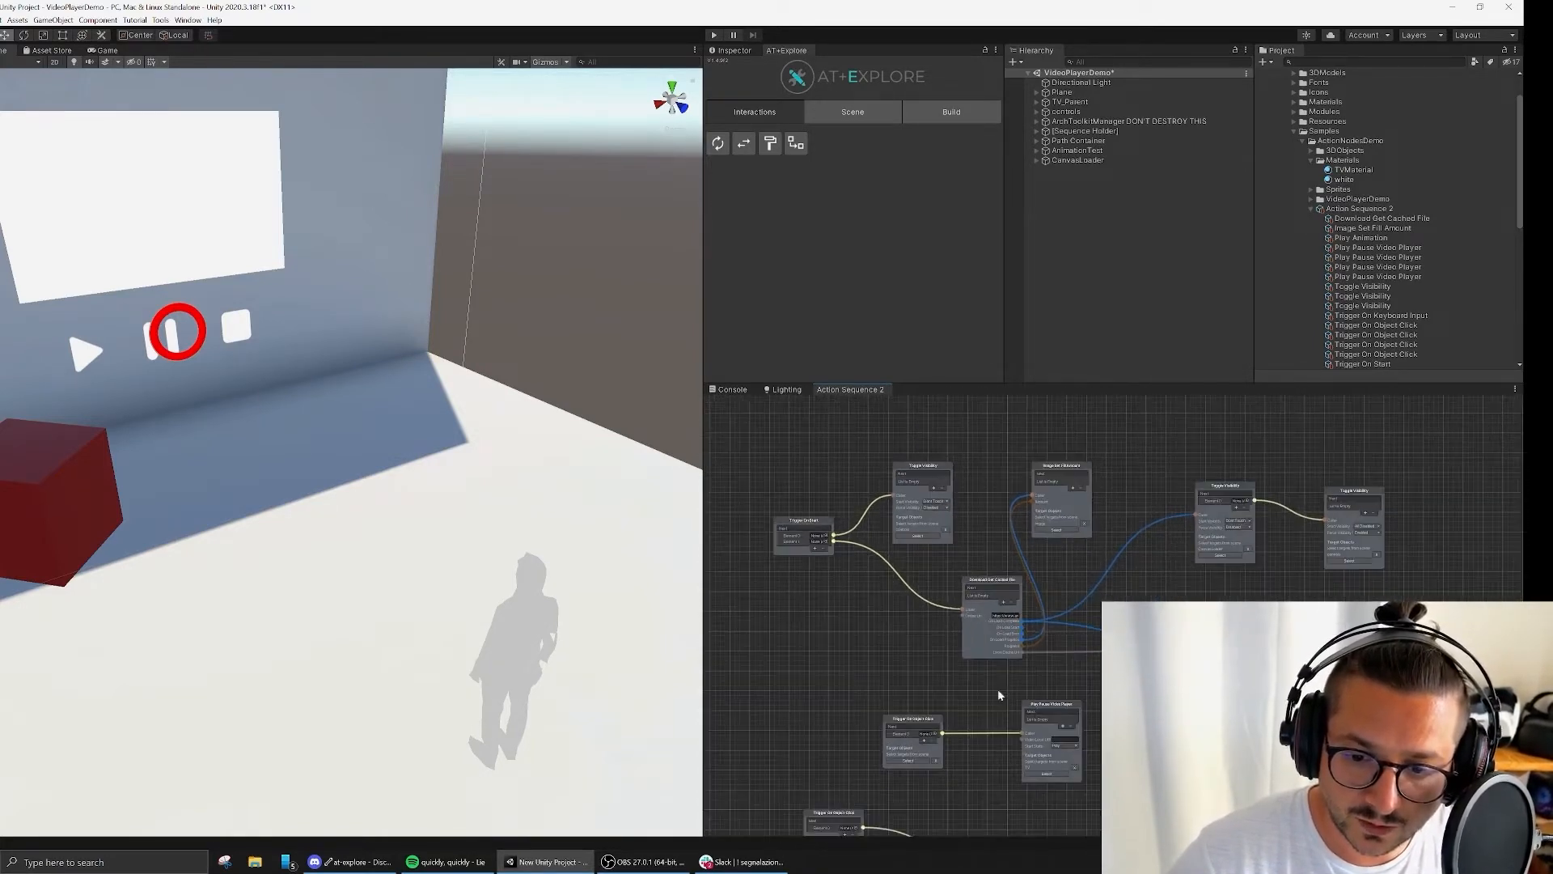
# Step: Examine the action sequence's start branch, from Trigger On Start to the Toggle Visibility and Download Get Cached File nodes
pyautogui.moveTo(1111, 536); pyautogui.dragTo(1184, 586, button='middle')
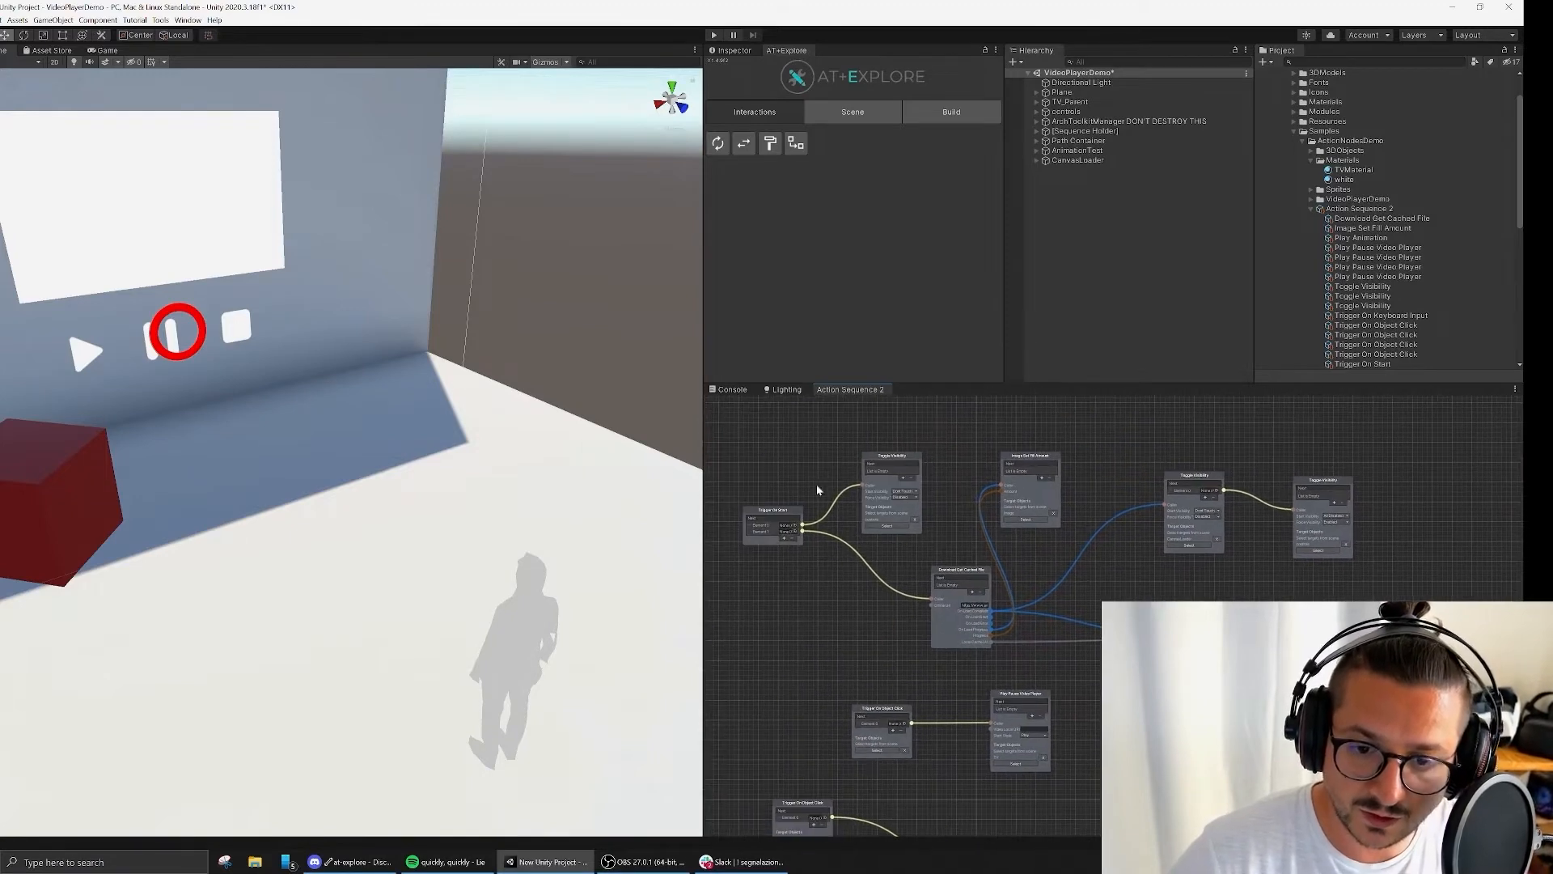
pyautogui.moveTo(723, 409); pyautogui.dragTo(1369, 696)
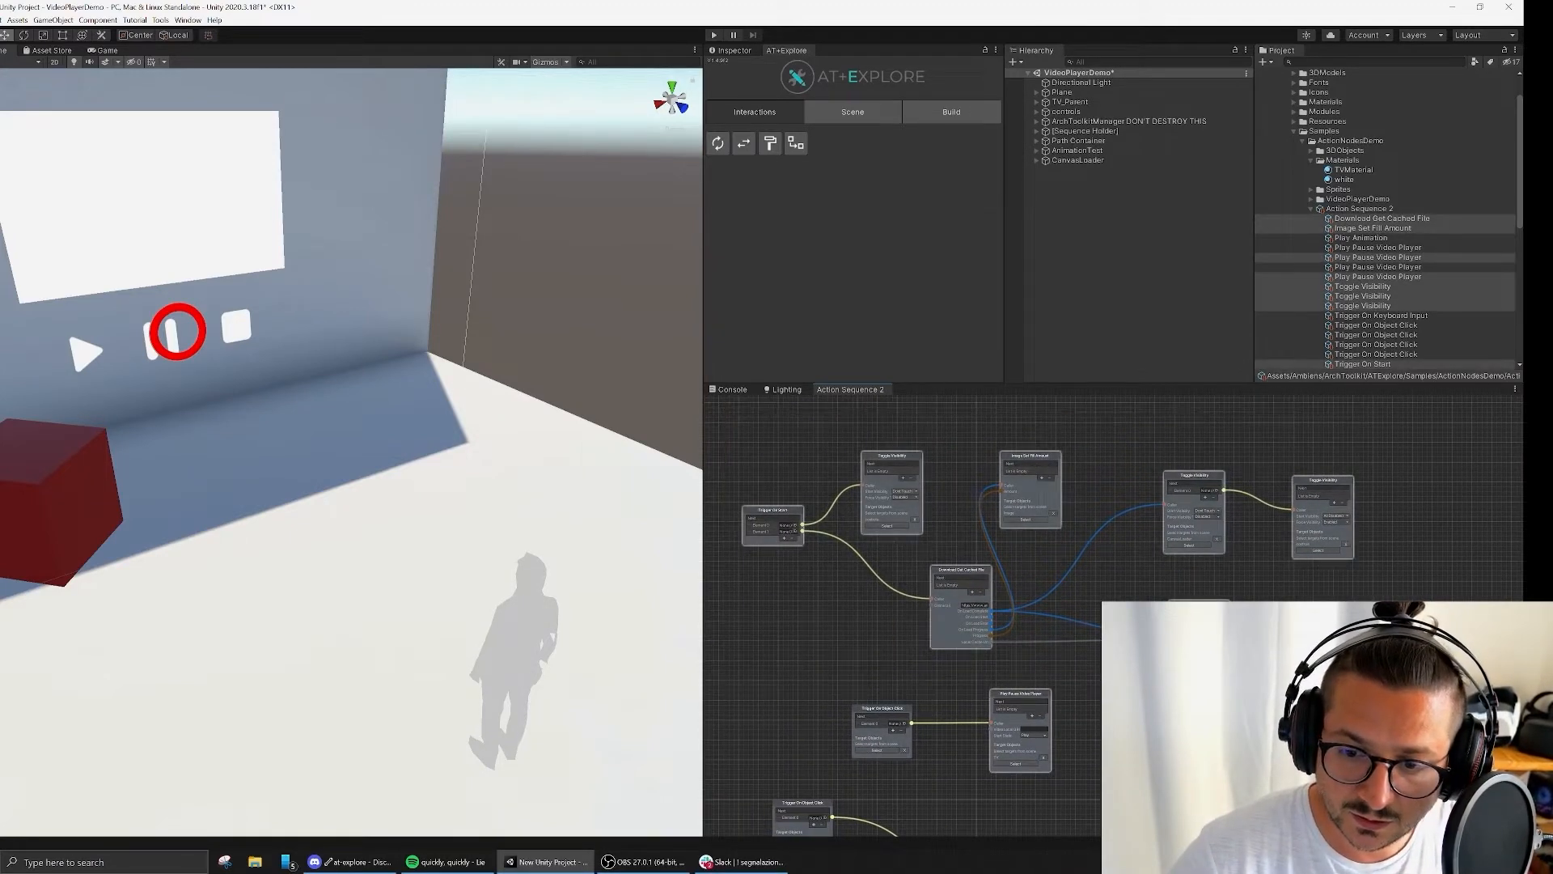
pyautogui.click(1368, 696)
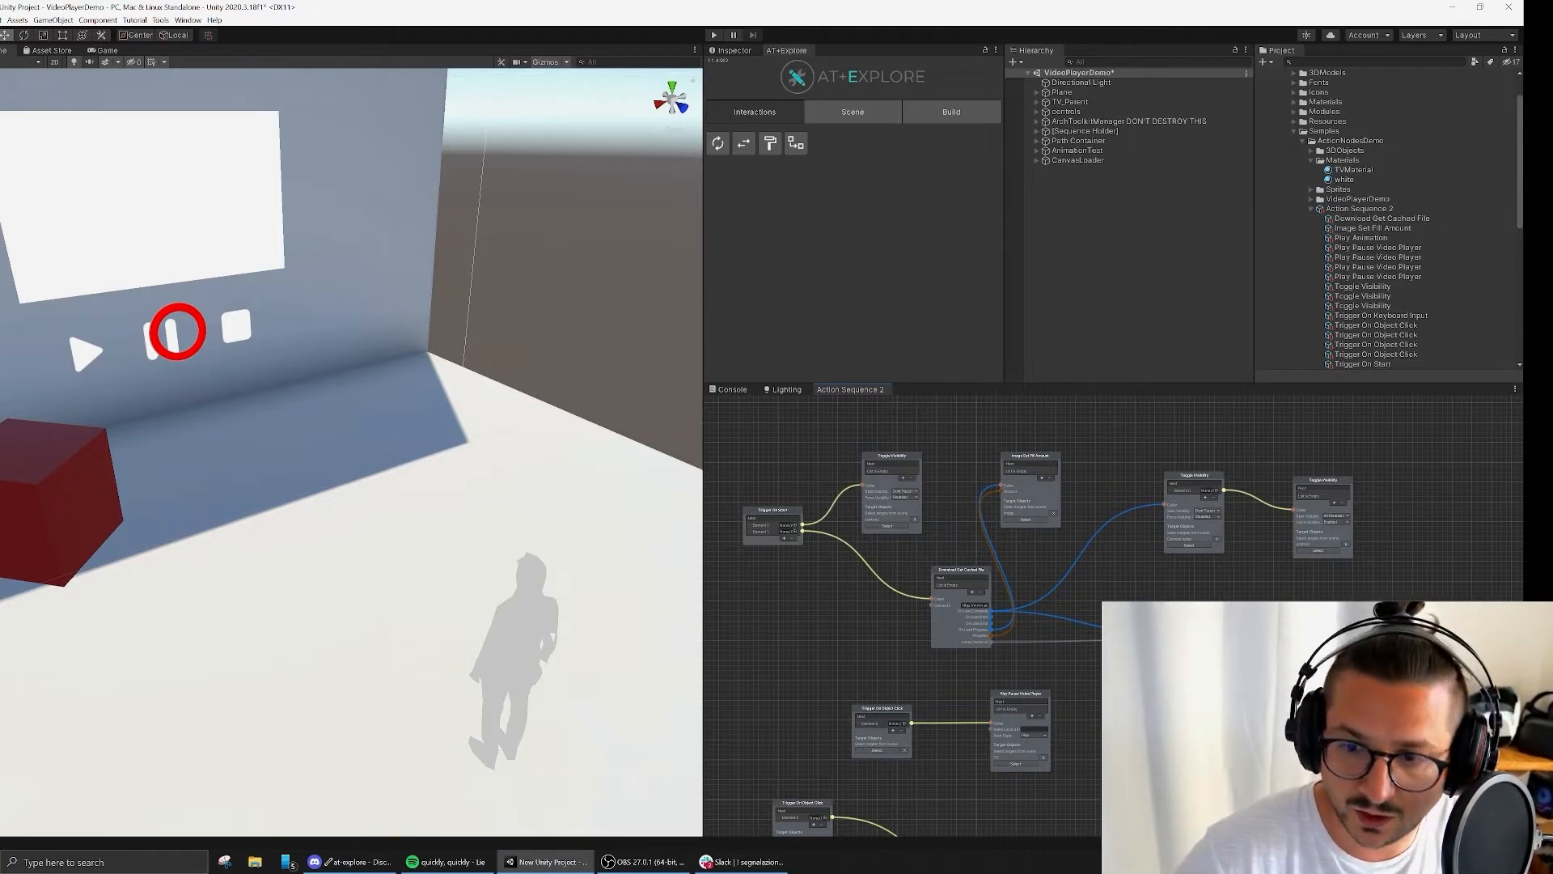
pyautogui.moveTo(930, 663); pyautogui.dragTo(944, 578, button='middle')
pyautogui.moveTo(973, 491); pyautogui.dragTo(995, 554, button='middle')
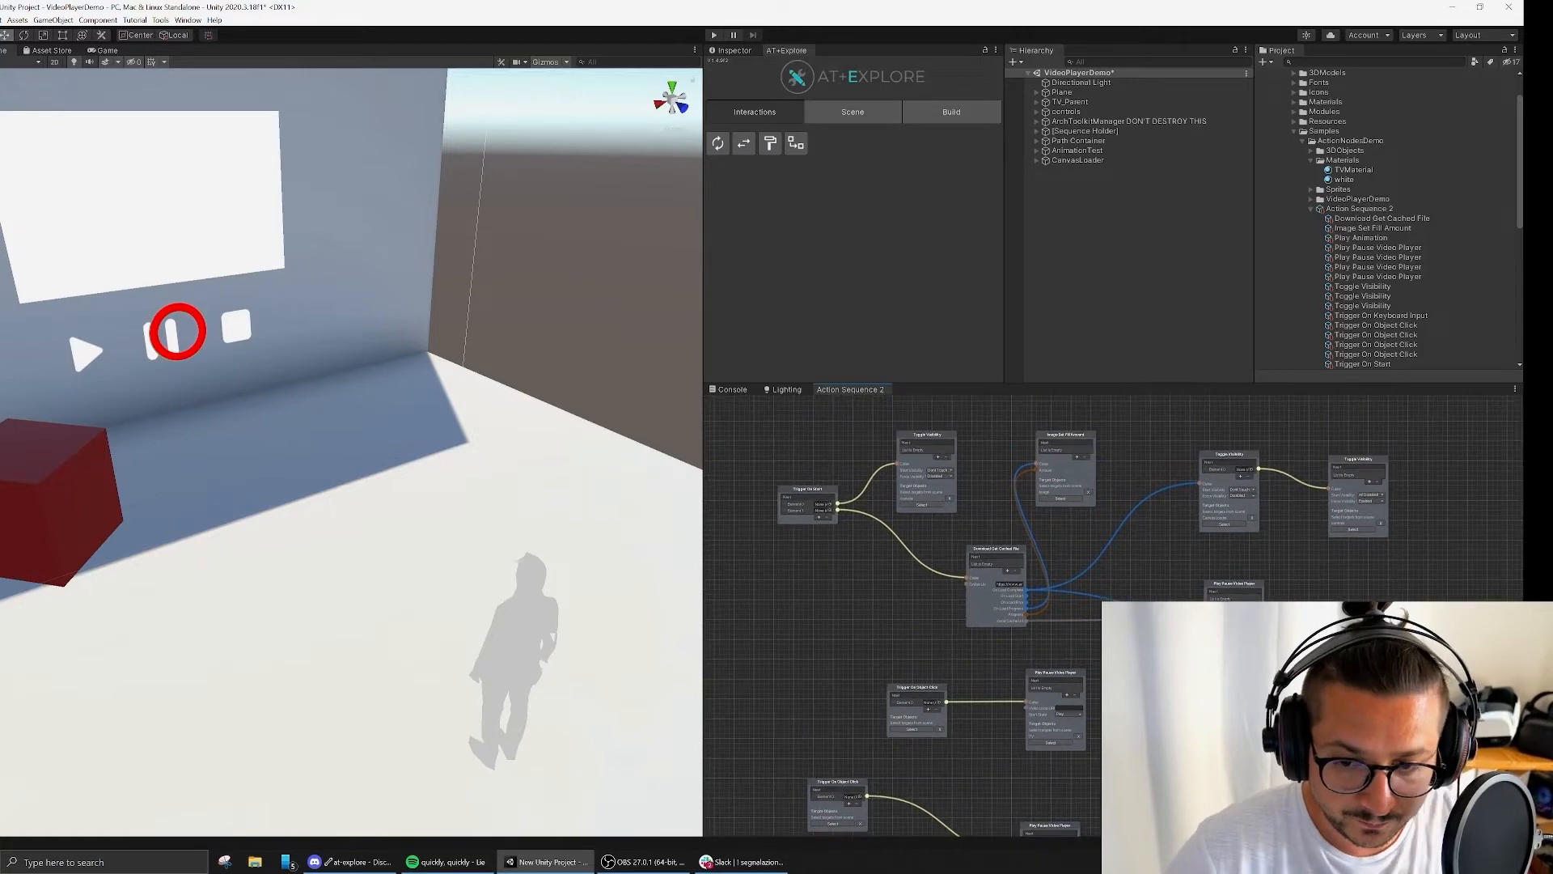
pyautogui.moveTo(994, 554); pyautogui.dragTo(989, 550)
pyautogui.click(913, 687)
pyautogui.moveTo(891, 647)
pyautogui.mouseDown(button='middle')
pyautogui.moveTo(881, 608)
pyautogui.moveTo(899, 628)
pyautogui.moveTo(883, 625)
pyautogui.mouseUp(button='middle')
pyautogui.click(882, 610)
pyautogui.scroll(3, 858, 598)
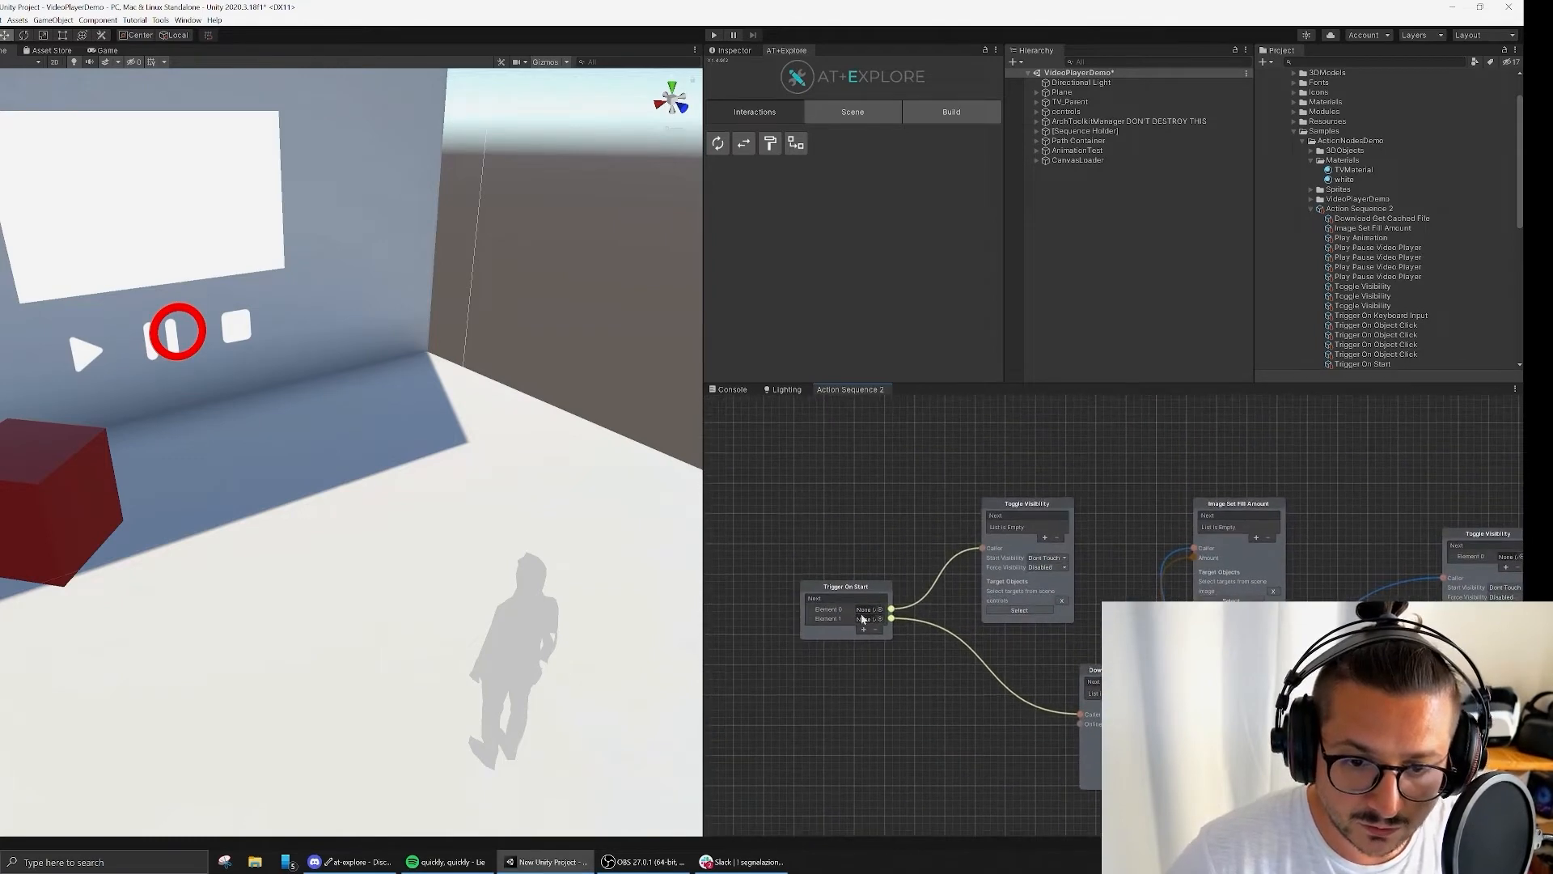
pyautogui.click(855, 588)
# Step: Collapse the Action Sequence 2 asset and the Materials folder in the project, and save the VideoPlayerDemo scene
pyautogui.click(1207, 246)
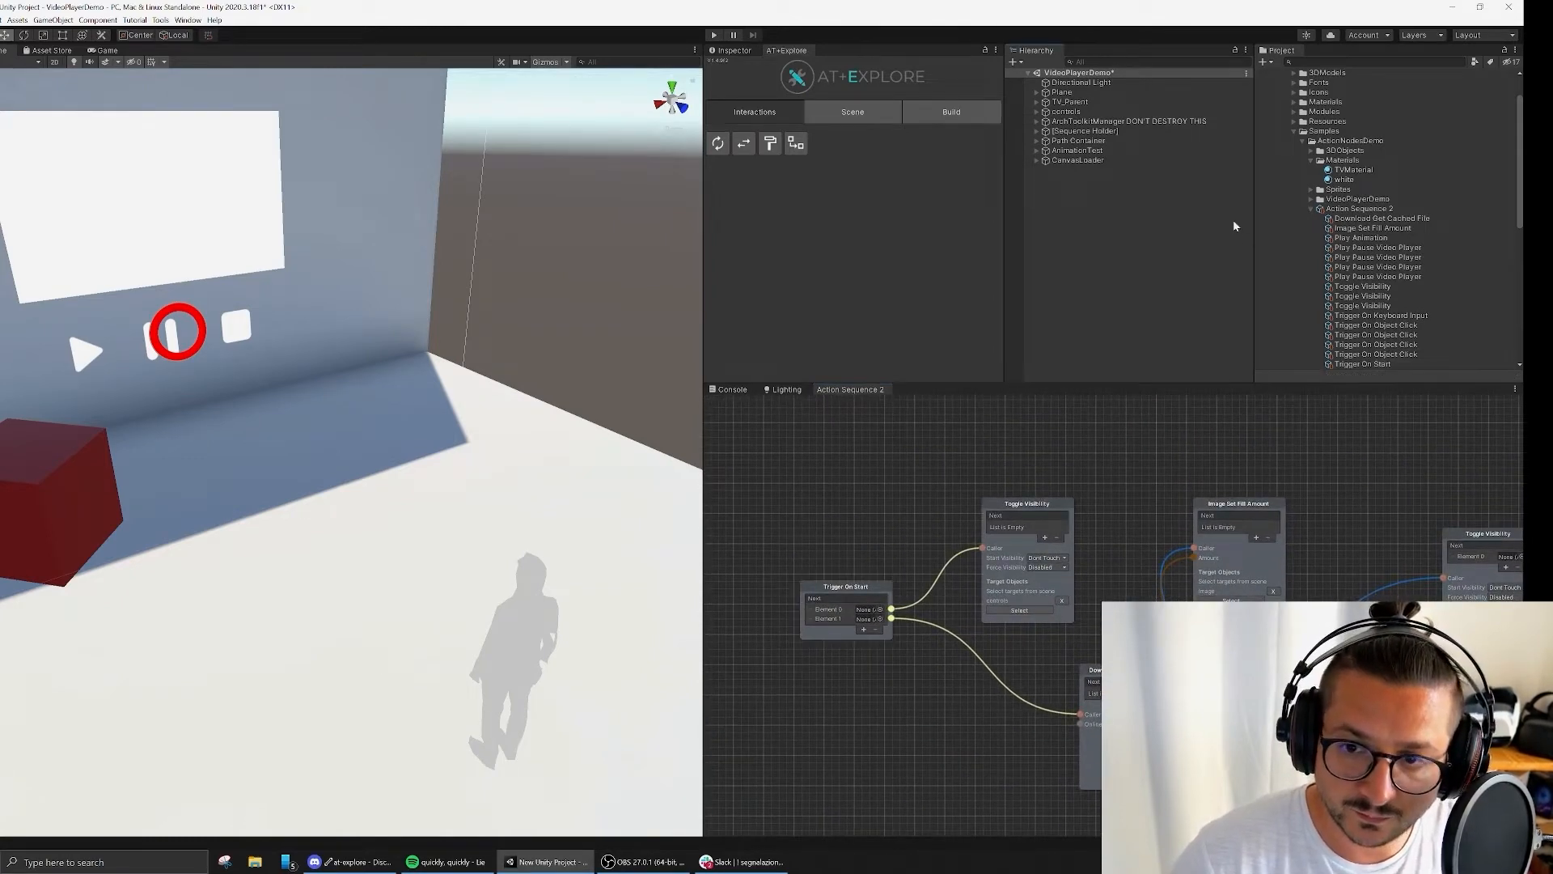
pyautogui.click(1309, 210)
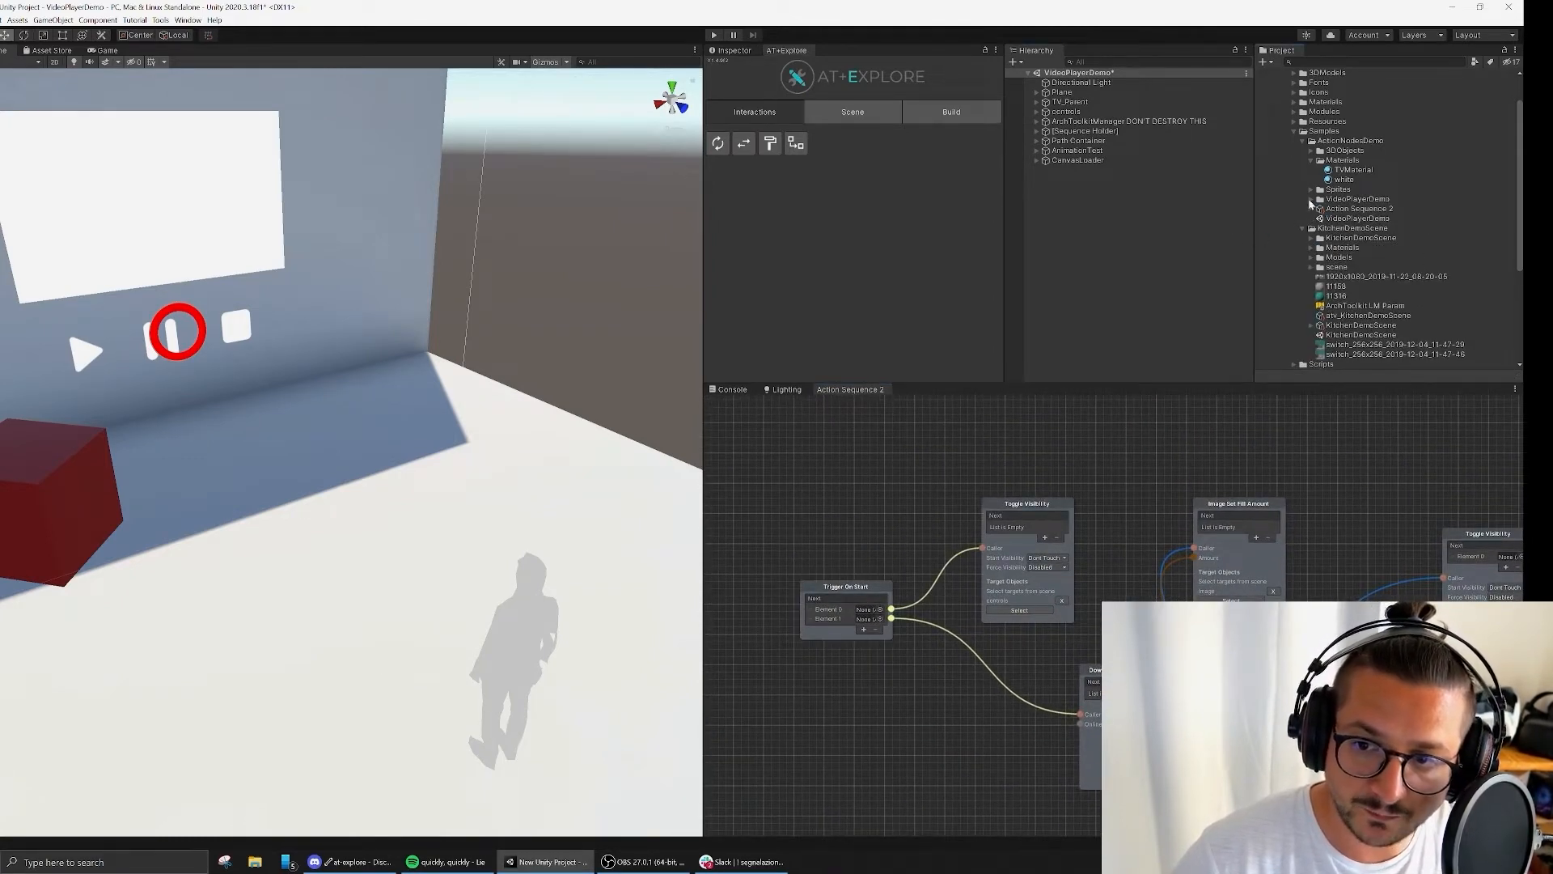
pyautogui.click(1310, 161)
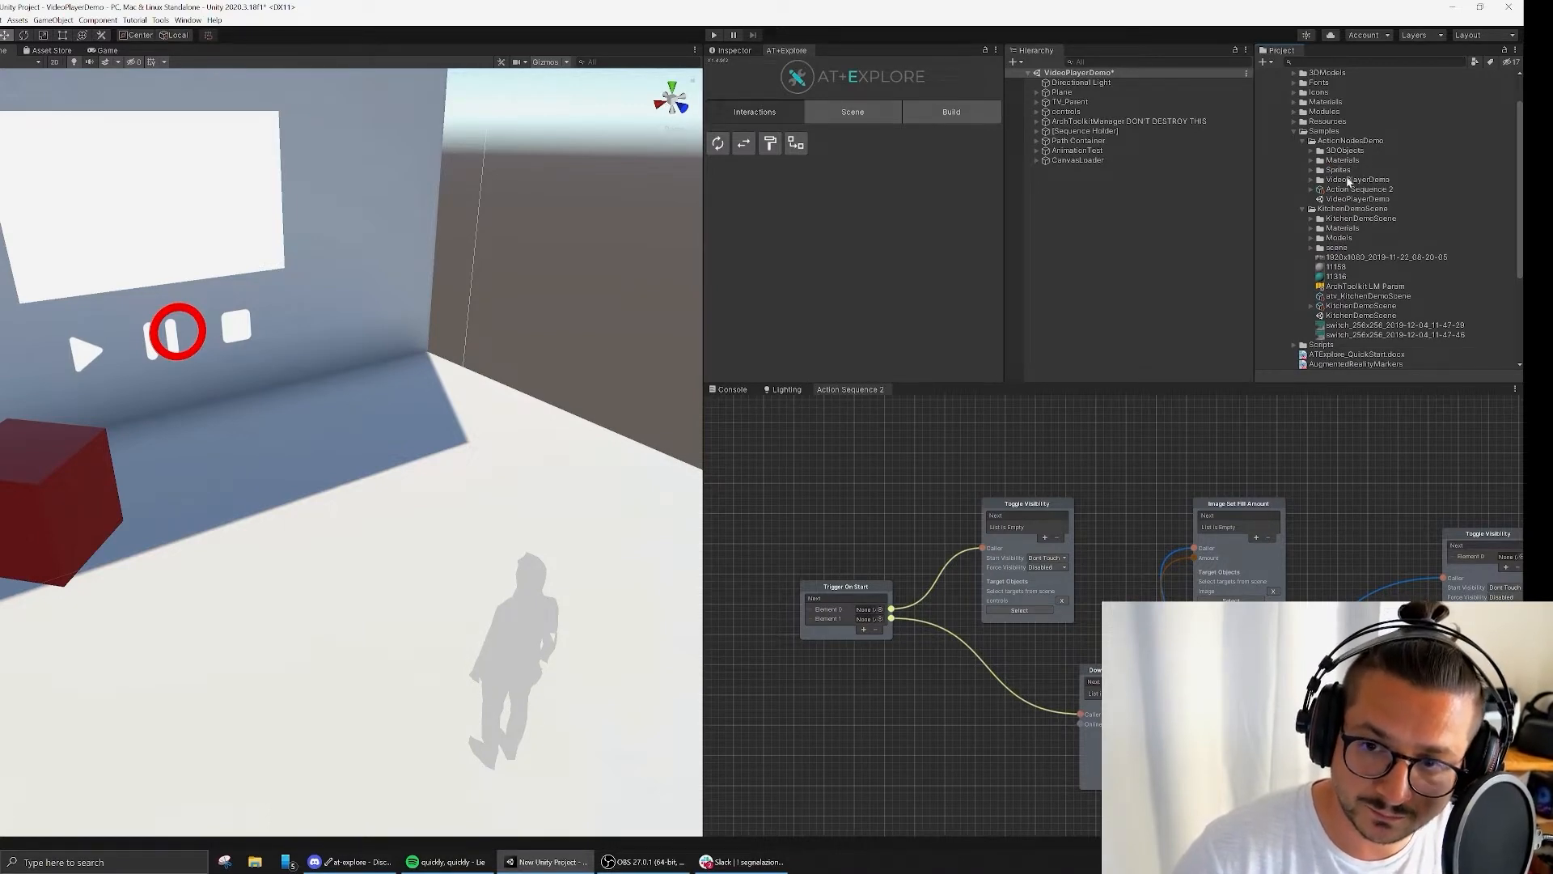
pyautogui.click(1083, 288)
pyautogui.hotkey('ctrl', 's')
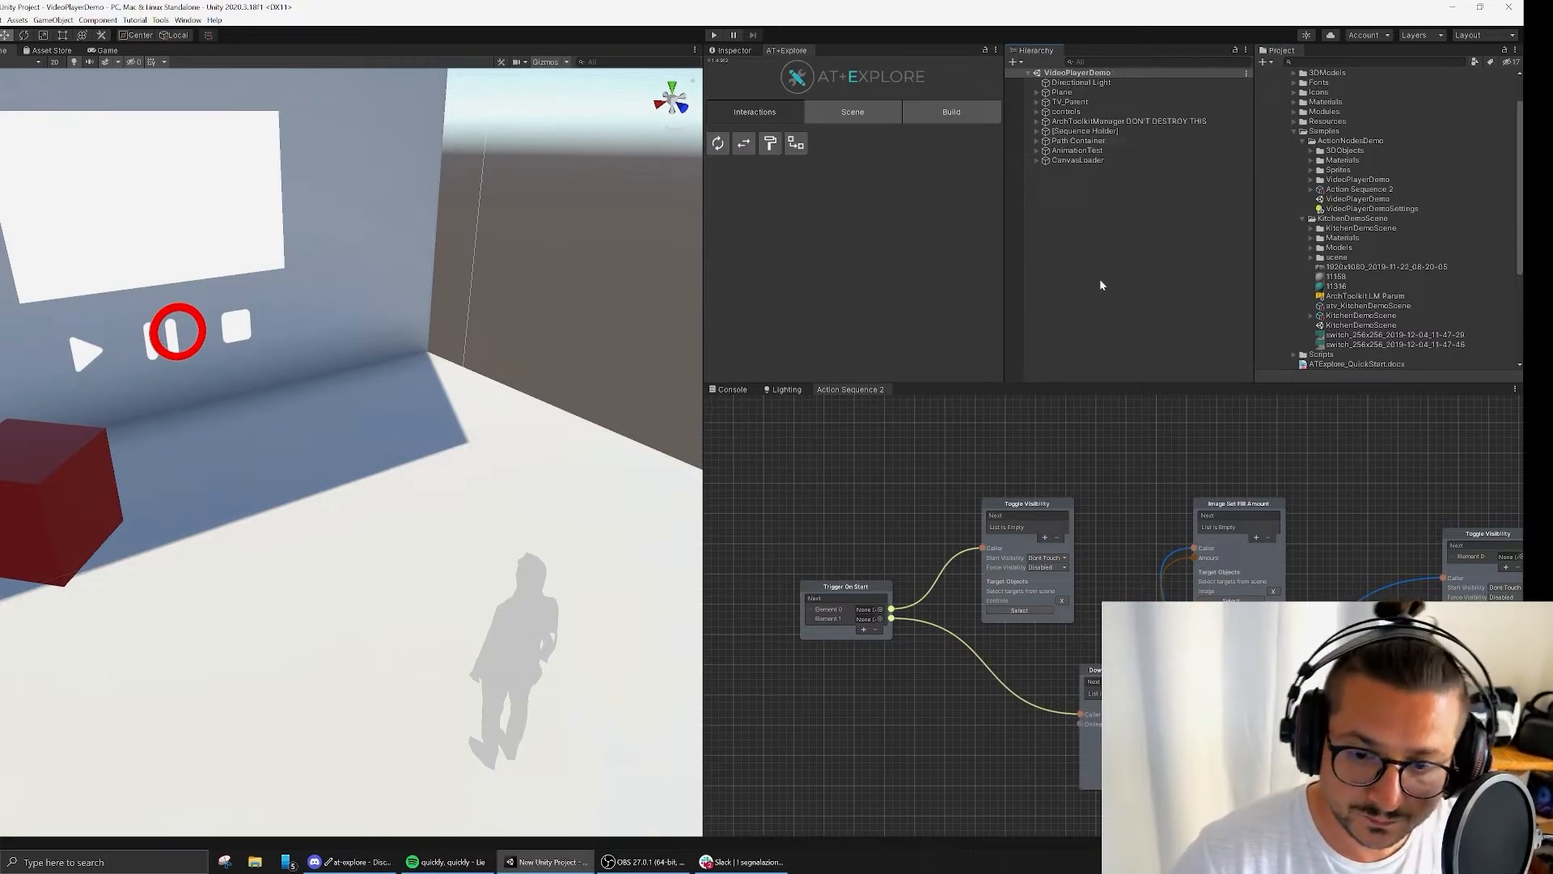
# Step: Inspect the Video Player component of the TV object inside TV_Parent, focusing on its URL field
pyautogui.click(1066, 102)
pyautogui.click(1037, 102)
pyautogui.click(1065, 112)
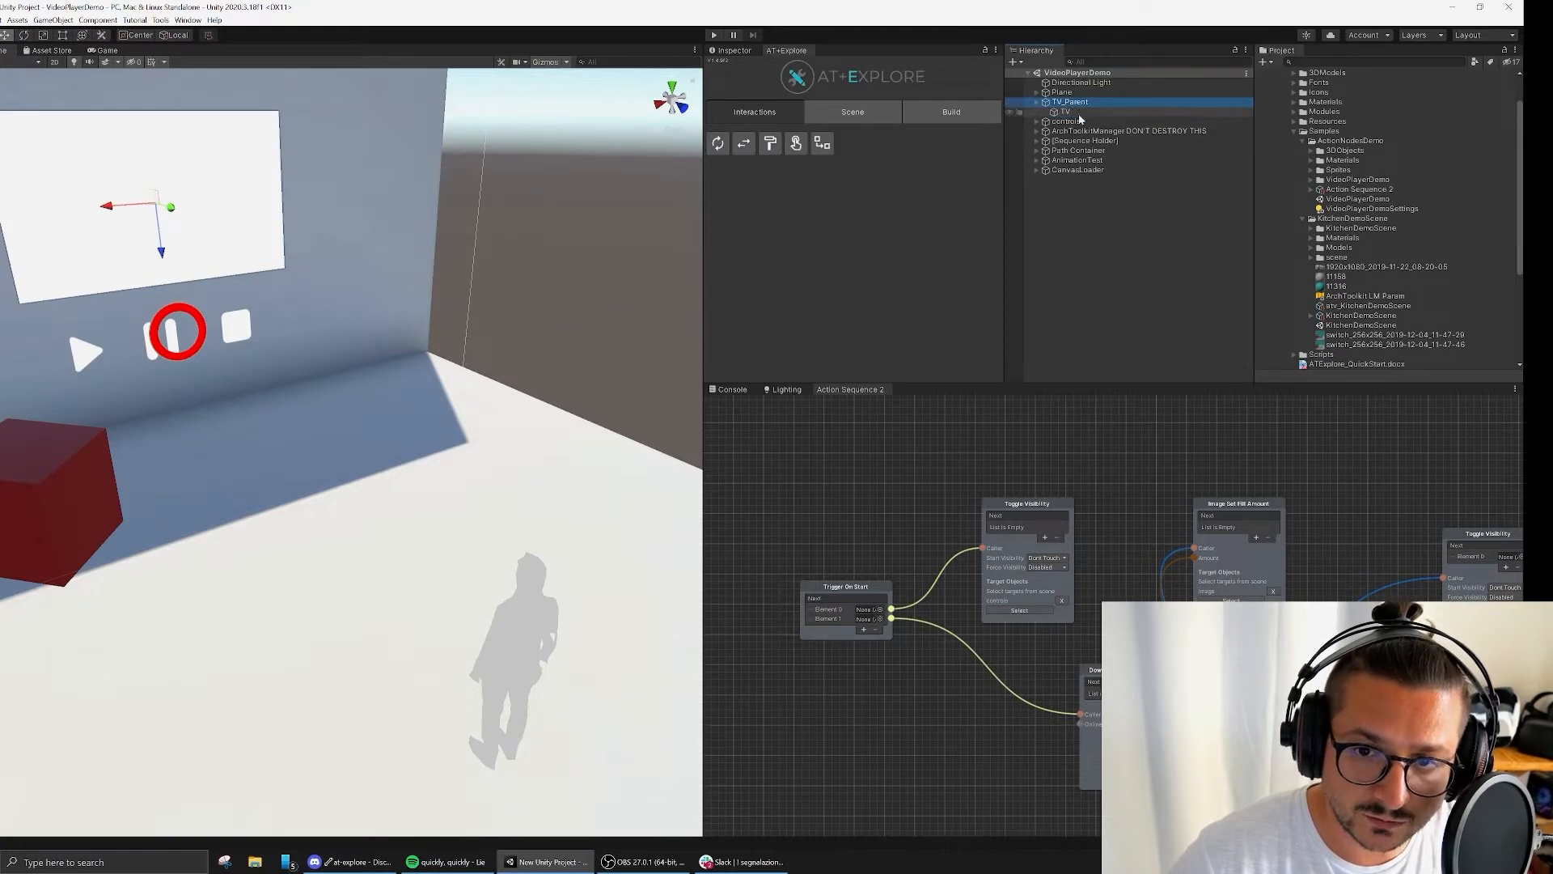
pyautogui.click(731, 50)
pyautogui.scroll(-6, 794, 311)
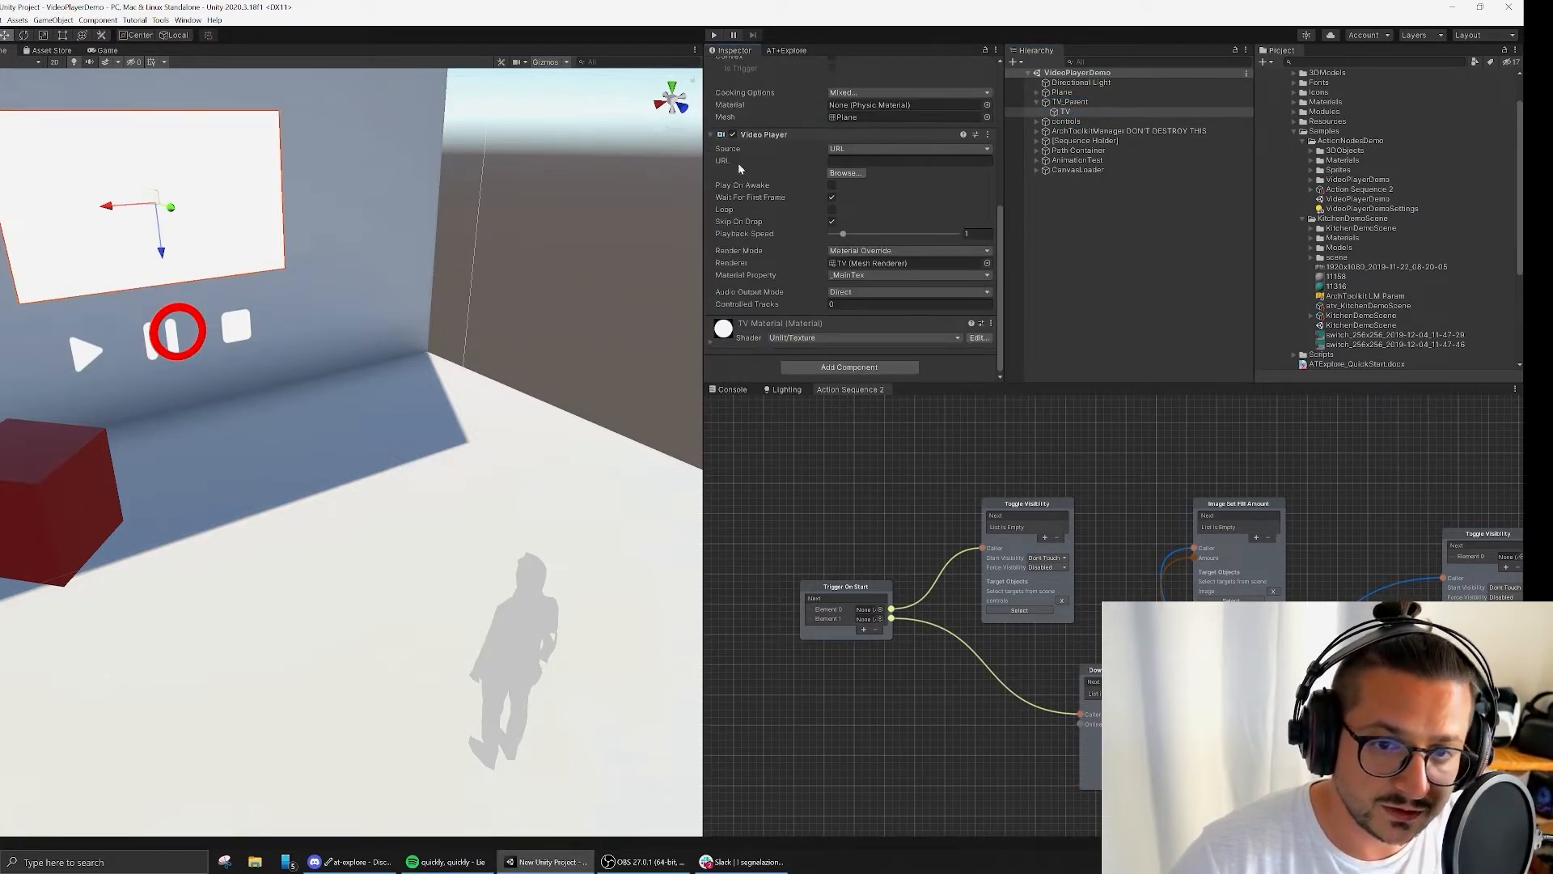
pyautogui.moveTo(231, 272); pyautogui.dragTo(350, 297, button='middle')
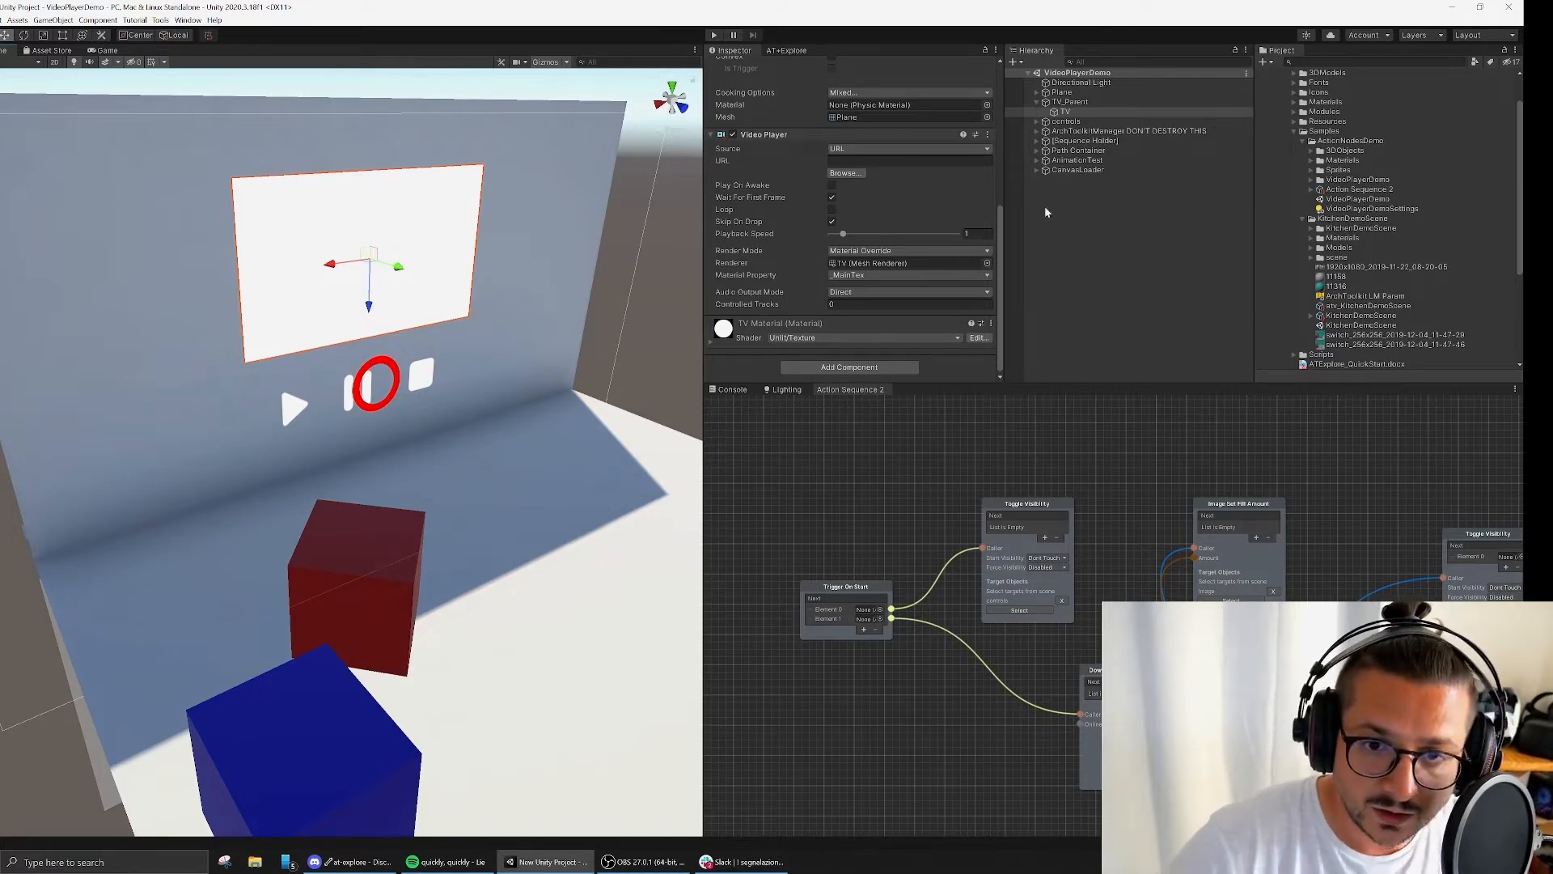
pyautogui.click(850, 159)
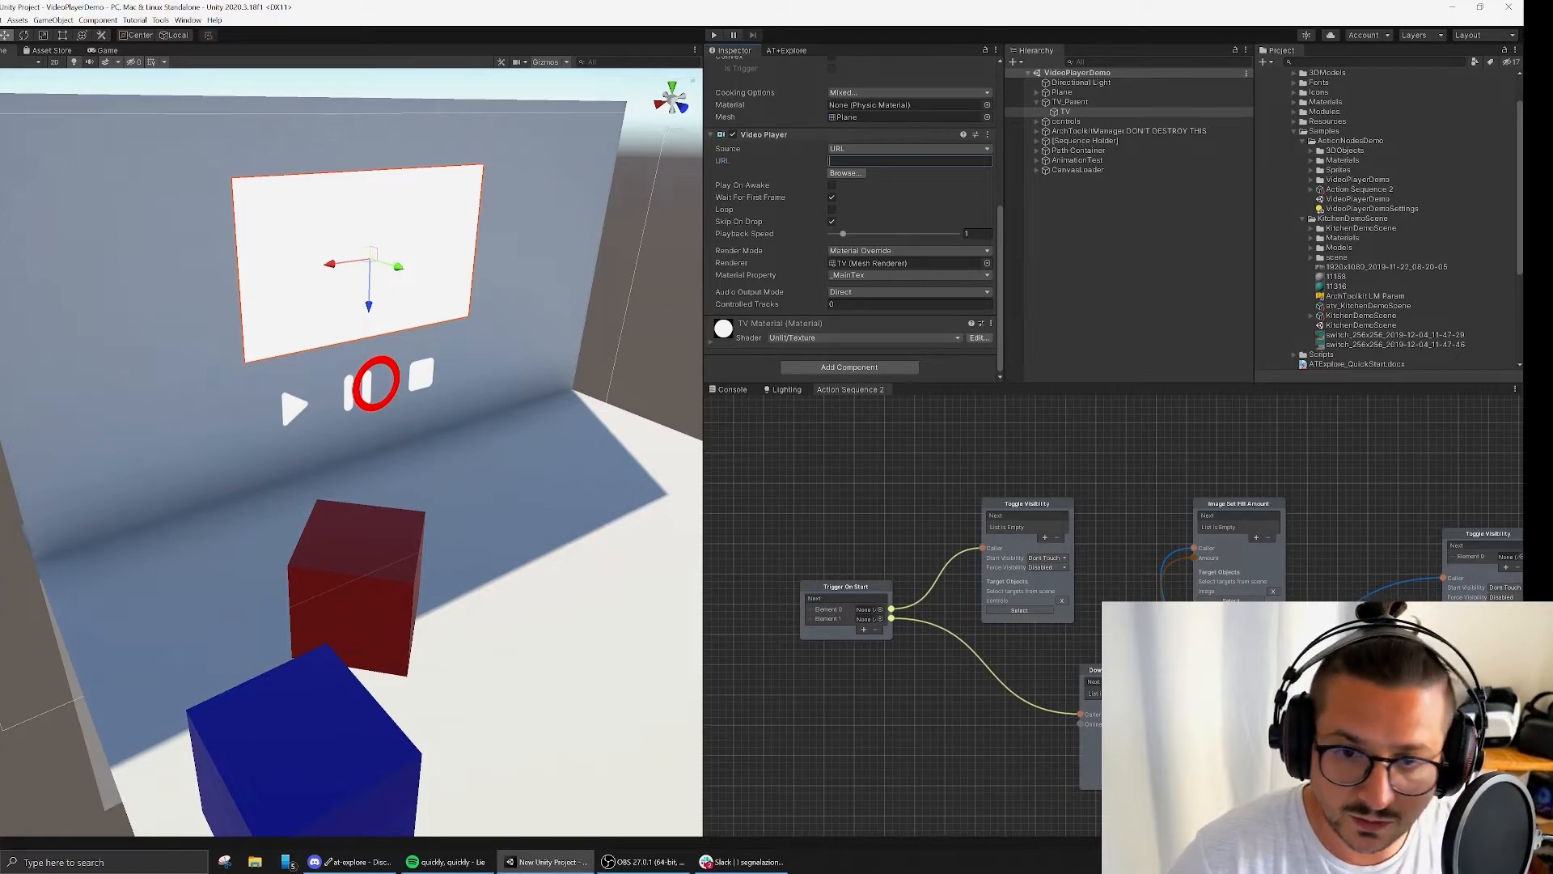
# Step: Inspect the properties of the Trigger On Start node
pyautogui.click(908, 512)
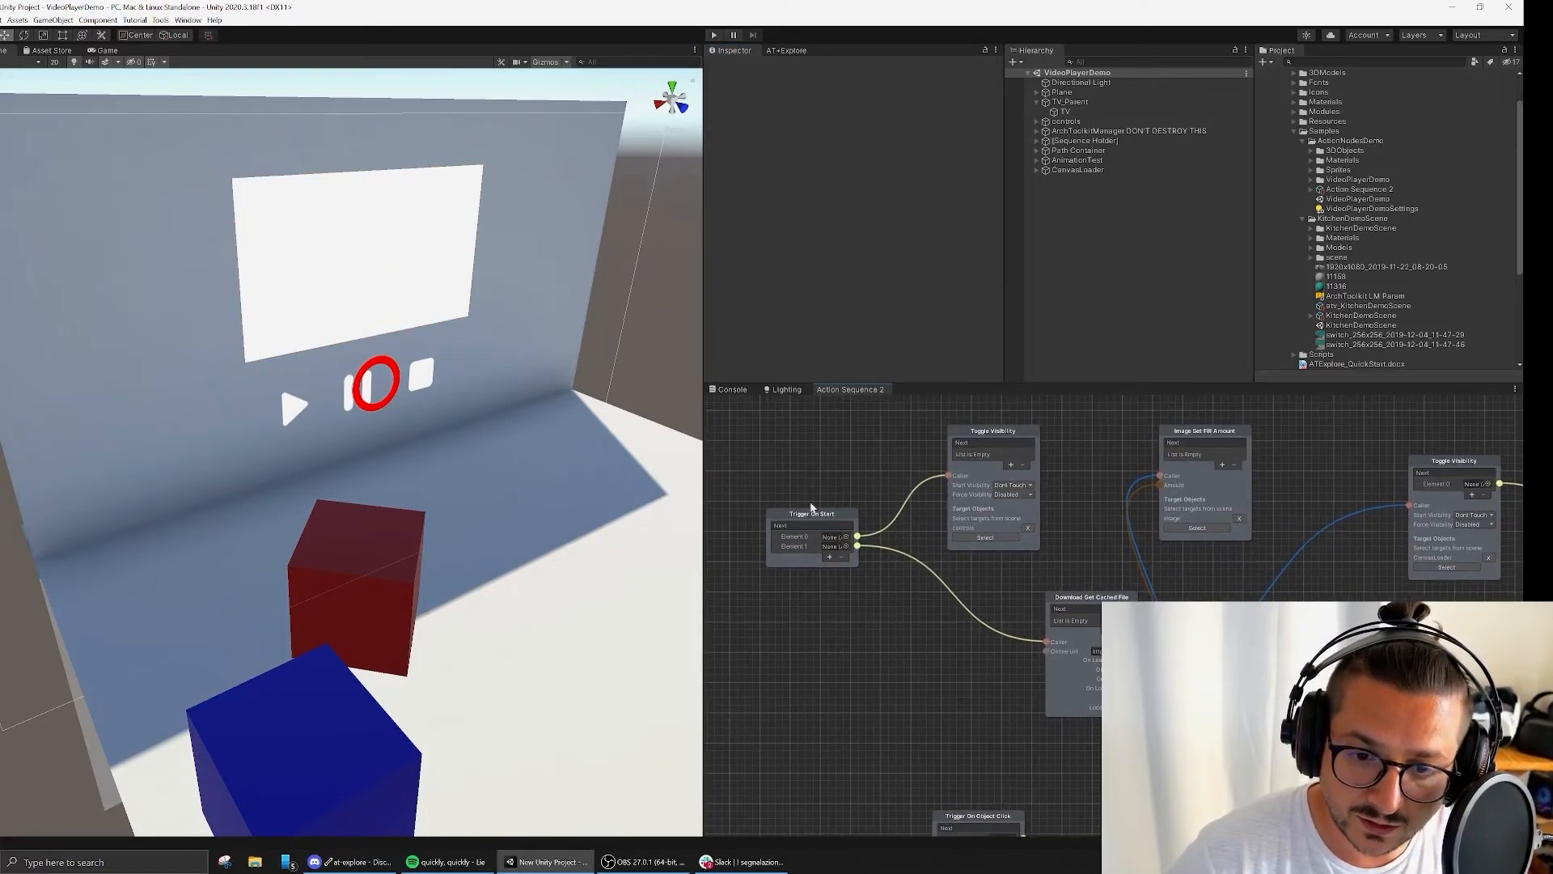
pyautogui.click(812, 513)
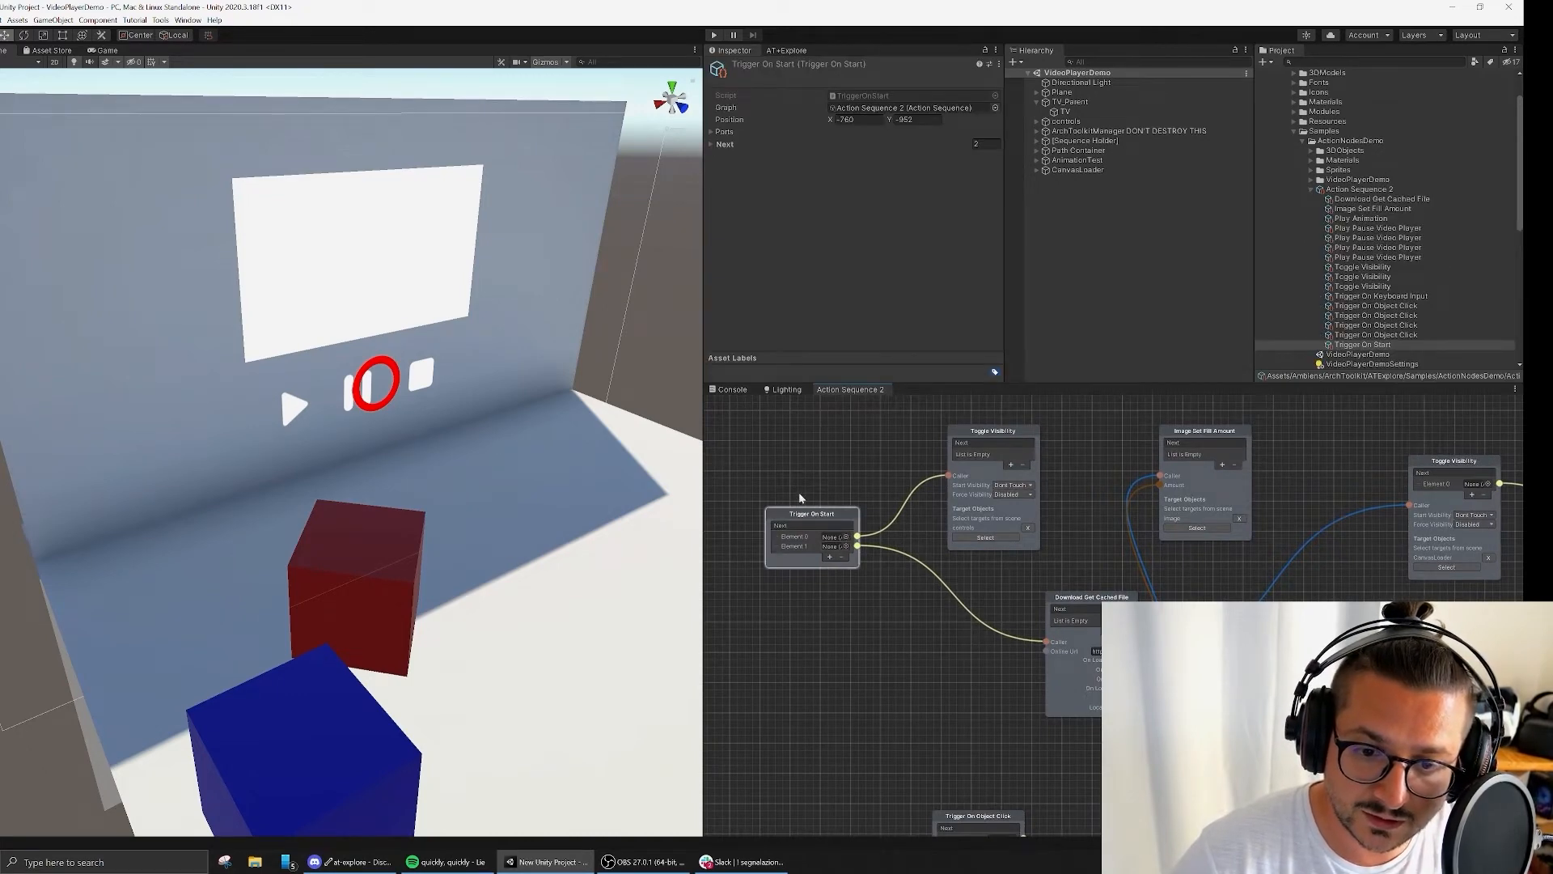
pyautogui.moveTo(847, 492); pyautogui.dragTo(828, 503, button='middle')
# Step: Inspect the Download Get Cached File node's properties and its Online Url value
pyautogui.moveTo(900, 651); pyautogui.dragTo(832, 579, button='middle')
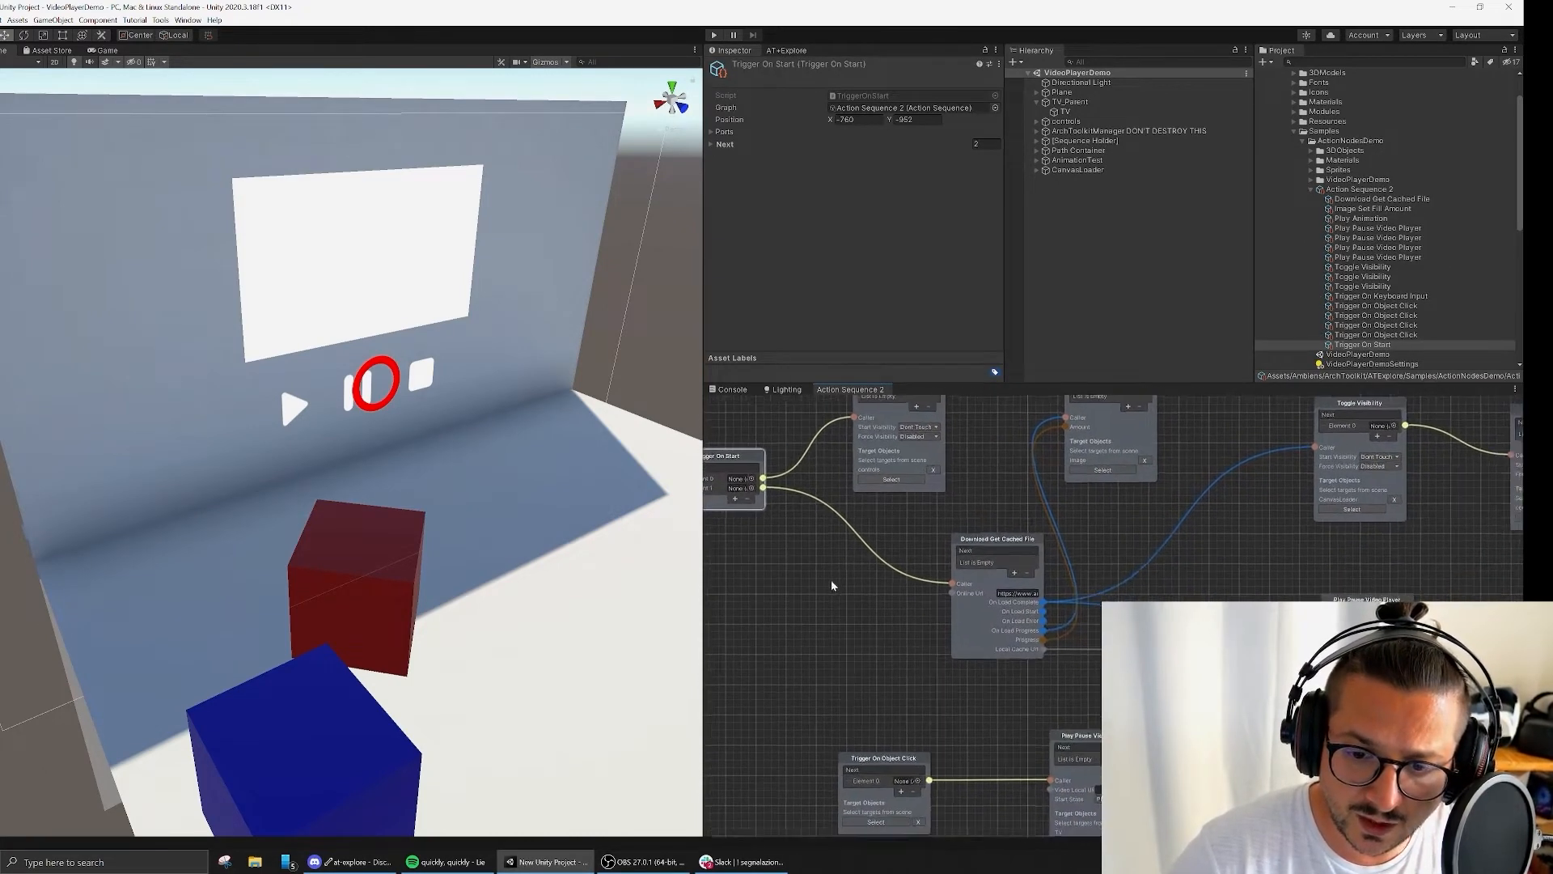
pyautogui.click(1015, 539)
pyautogui.moveTo(894, 633); pyautogui.dragTo(837, 596, button='middle')
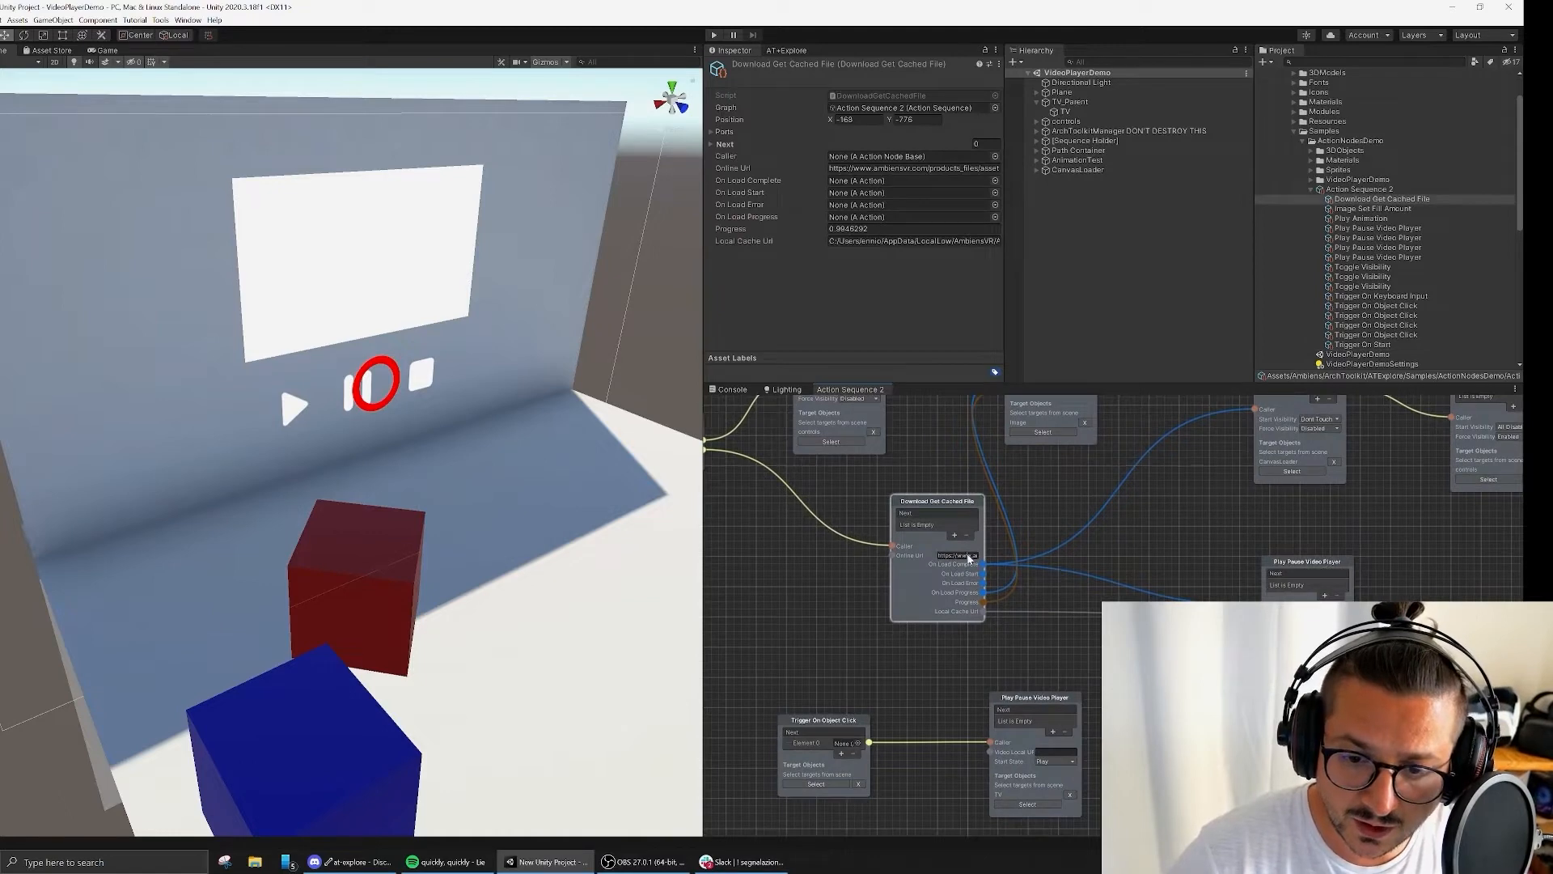
pyautogui.click(968, 556)
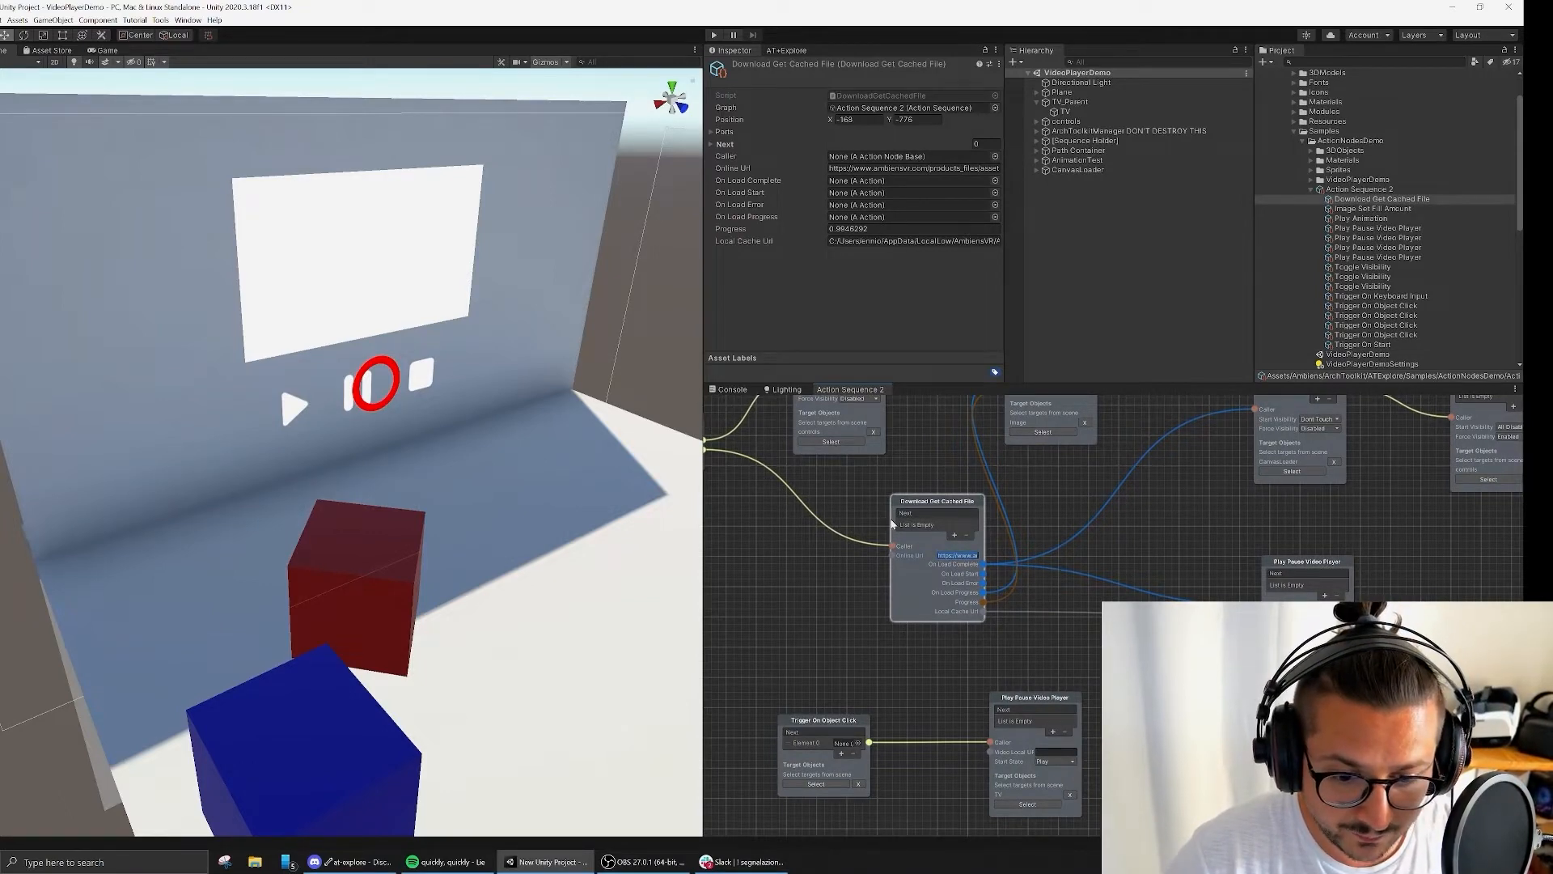
pyautogui.click(868, 575)
pyautogui.click(954, 558)
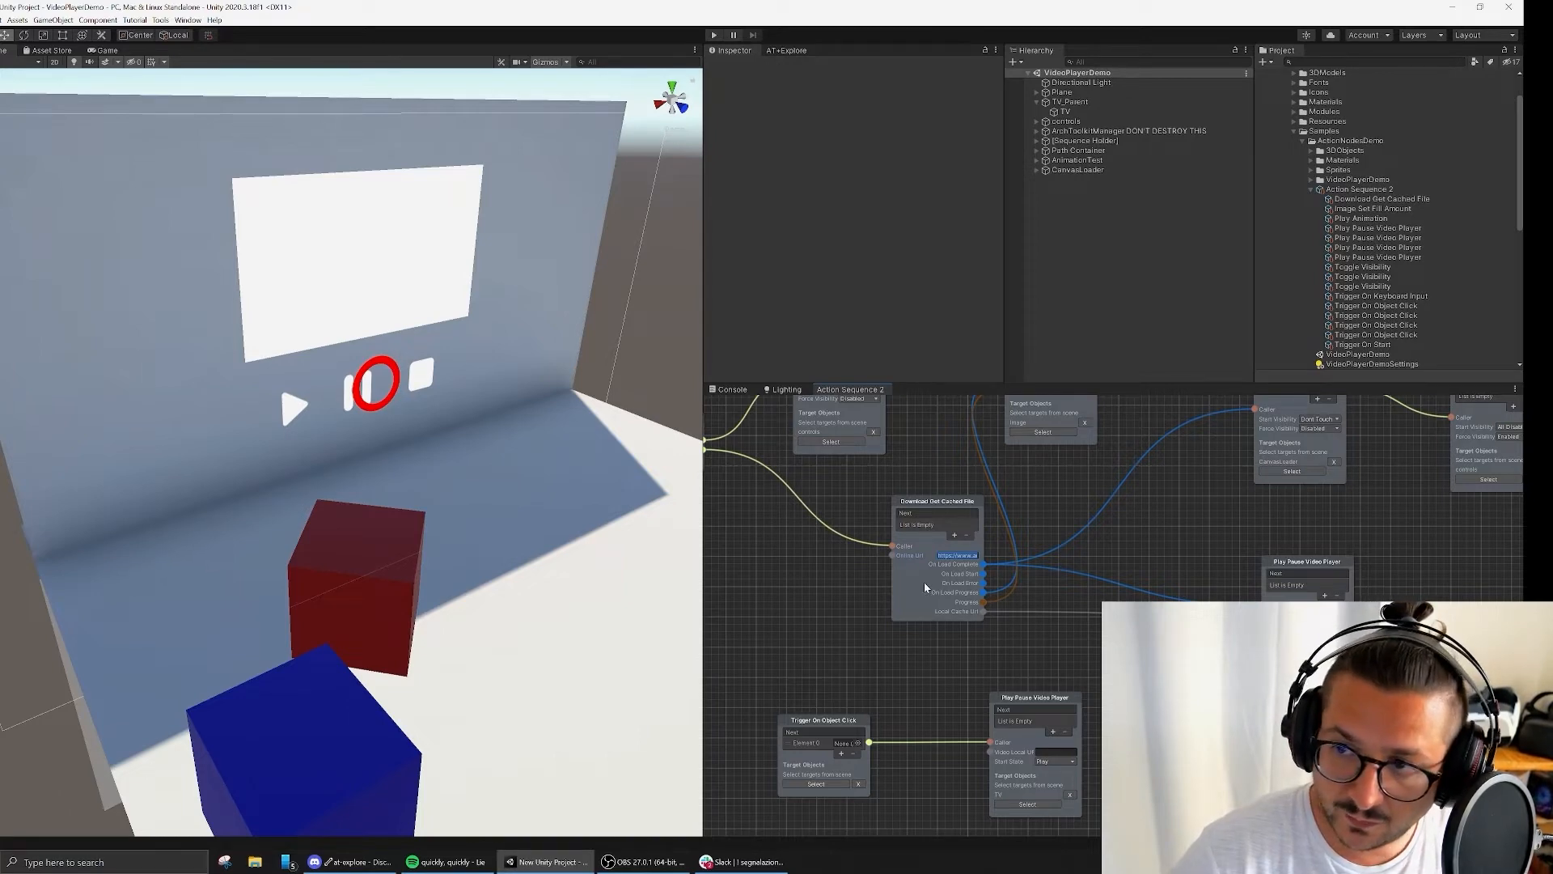
pyautogui.click(935, 502)
# Step: Shift the Download Get Cached File node slightly toward Trigger On Start, to about X -216, Y -792
pyautogui.moveTo(1081, 509); pyautogui.dragTo(993, 555, button='middle')
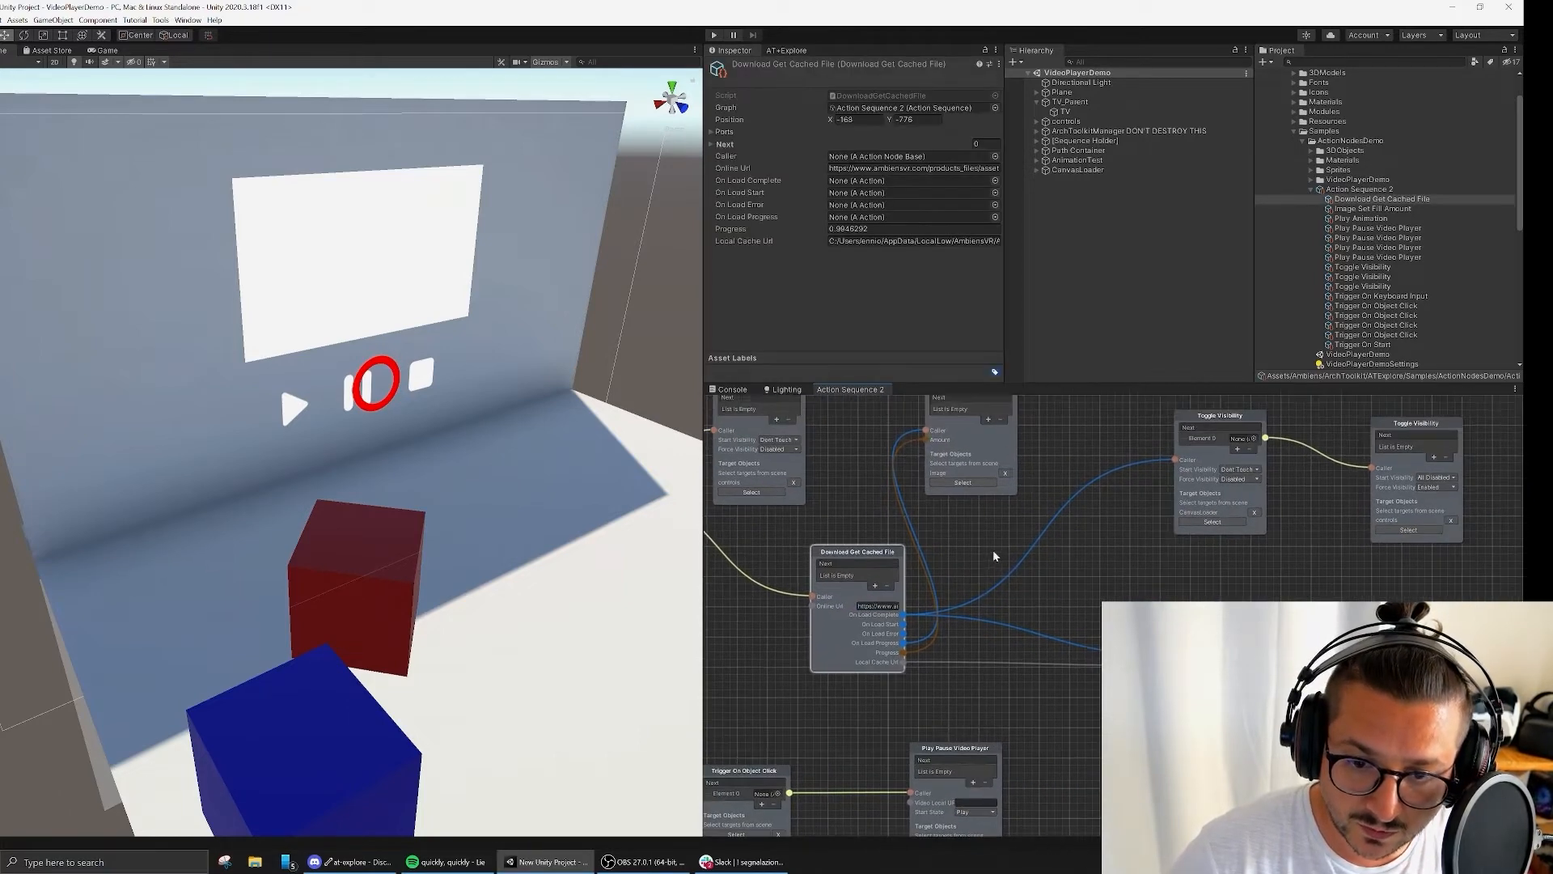
pyautogui.moveTo(857, 552); pyautogui.dragTo(837, 552)
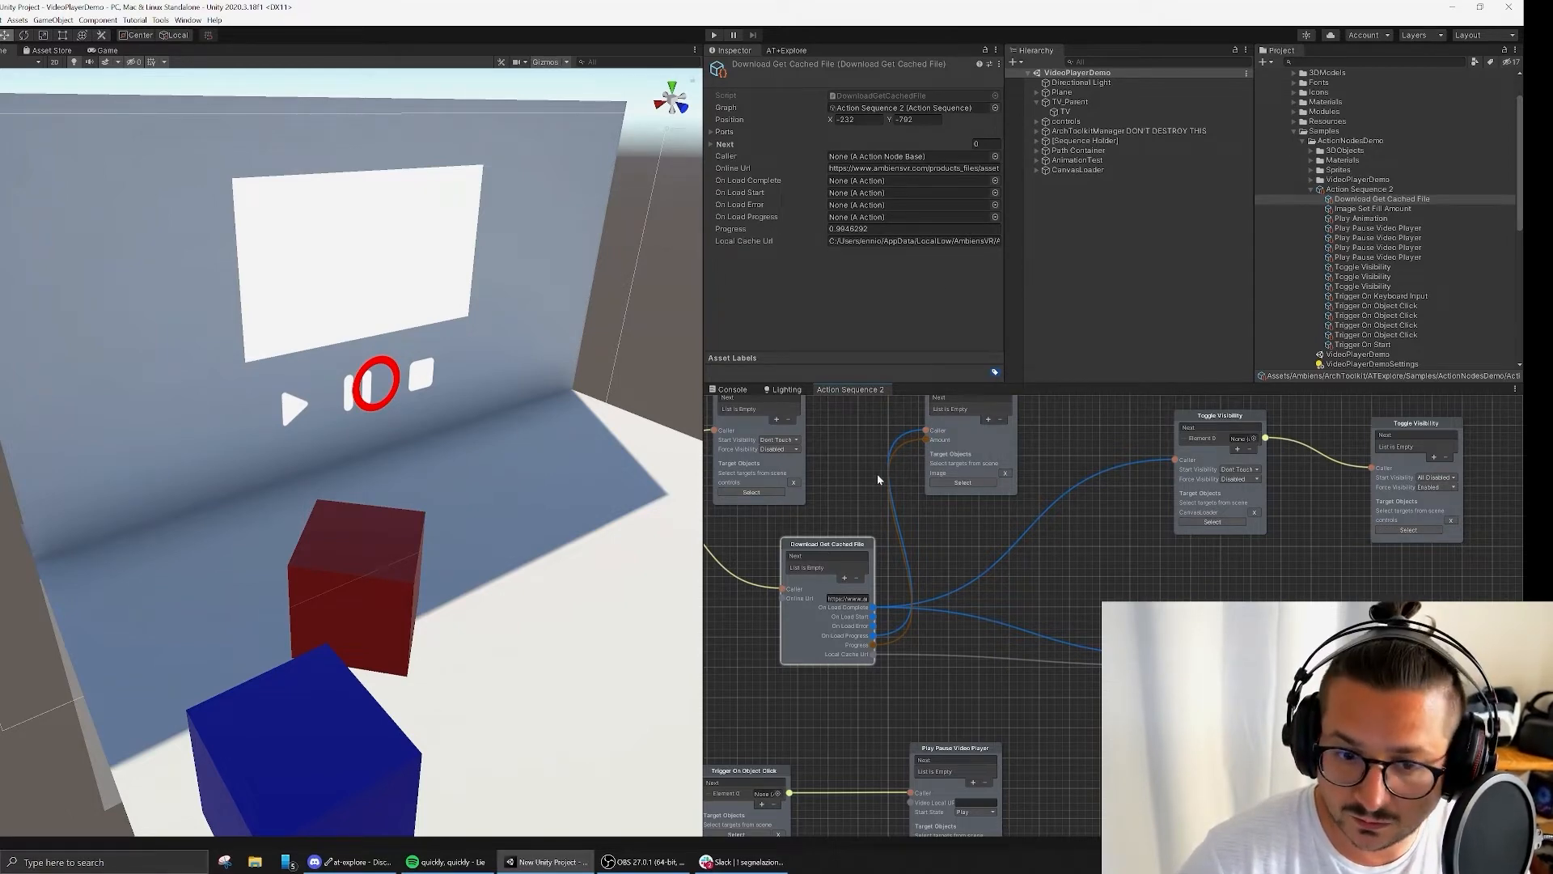
pyautogui.moveTo(836, 546); pyautogui.dragTo(882, 547)
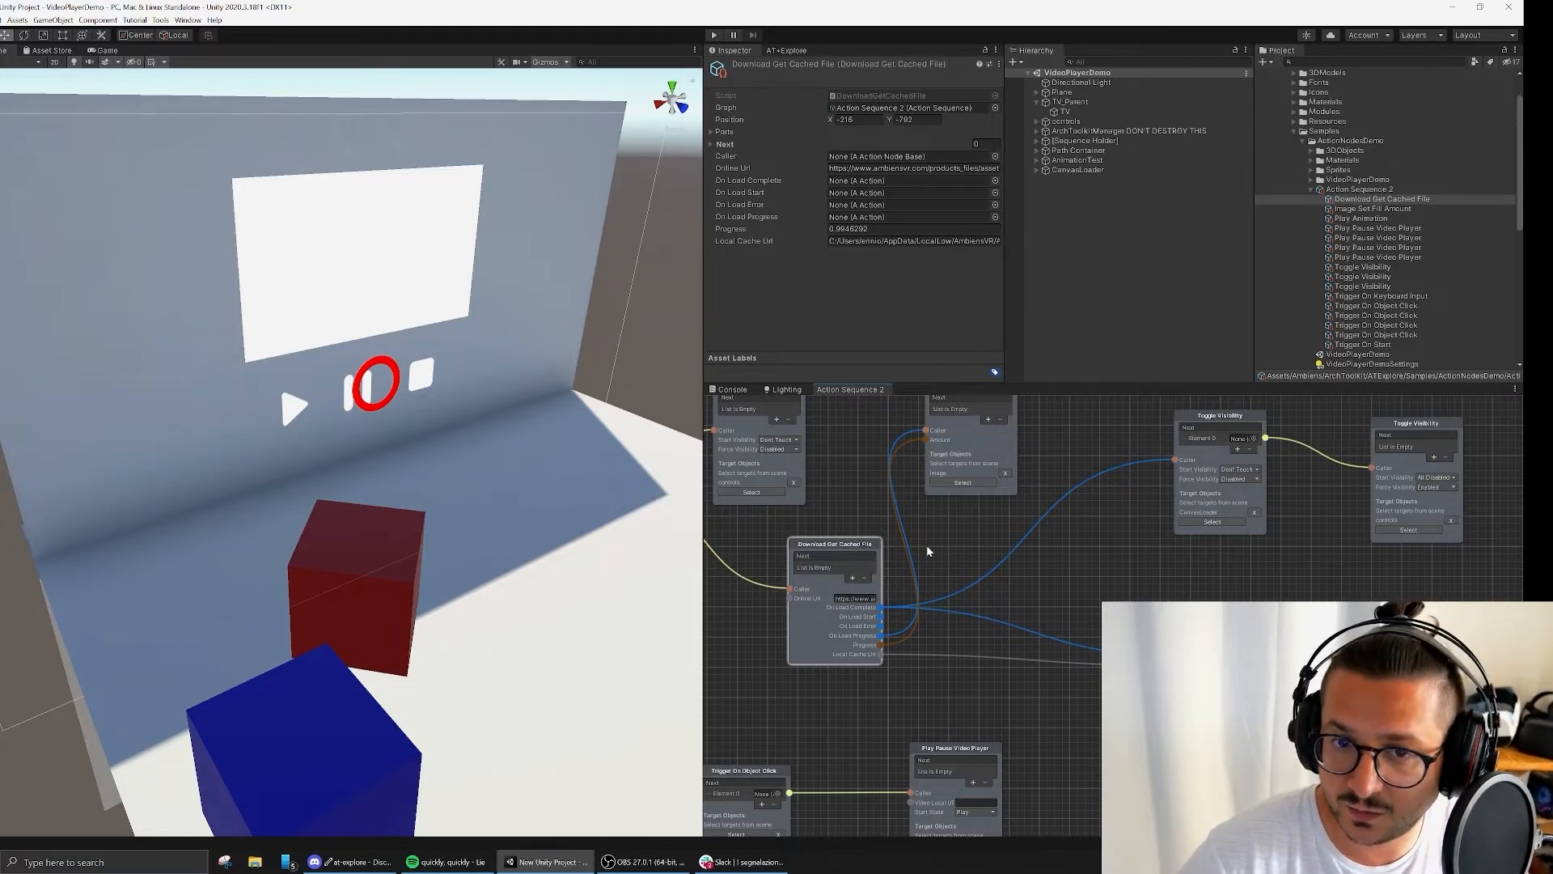
# Step: Shift the Trigger On Start node slightly away from the nodes it feeds, to about X -776
pyautogui.moveTo(953, 550); pyautogui.dragTo(1156, 604, button='middle')
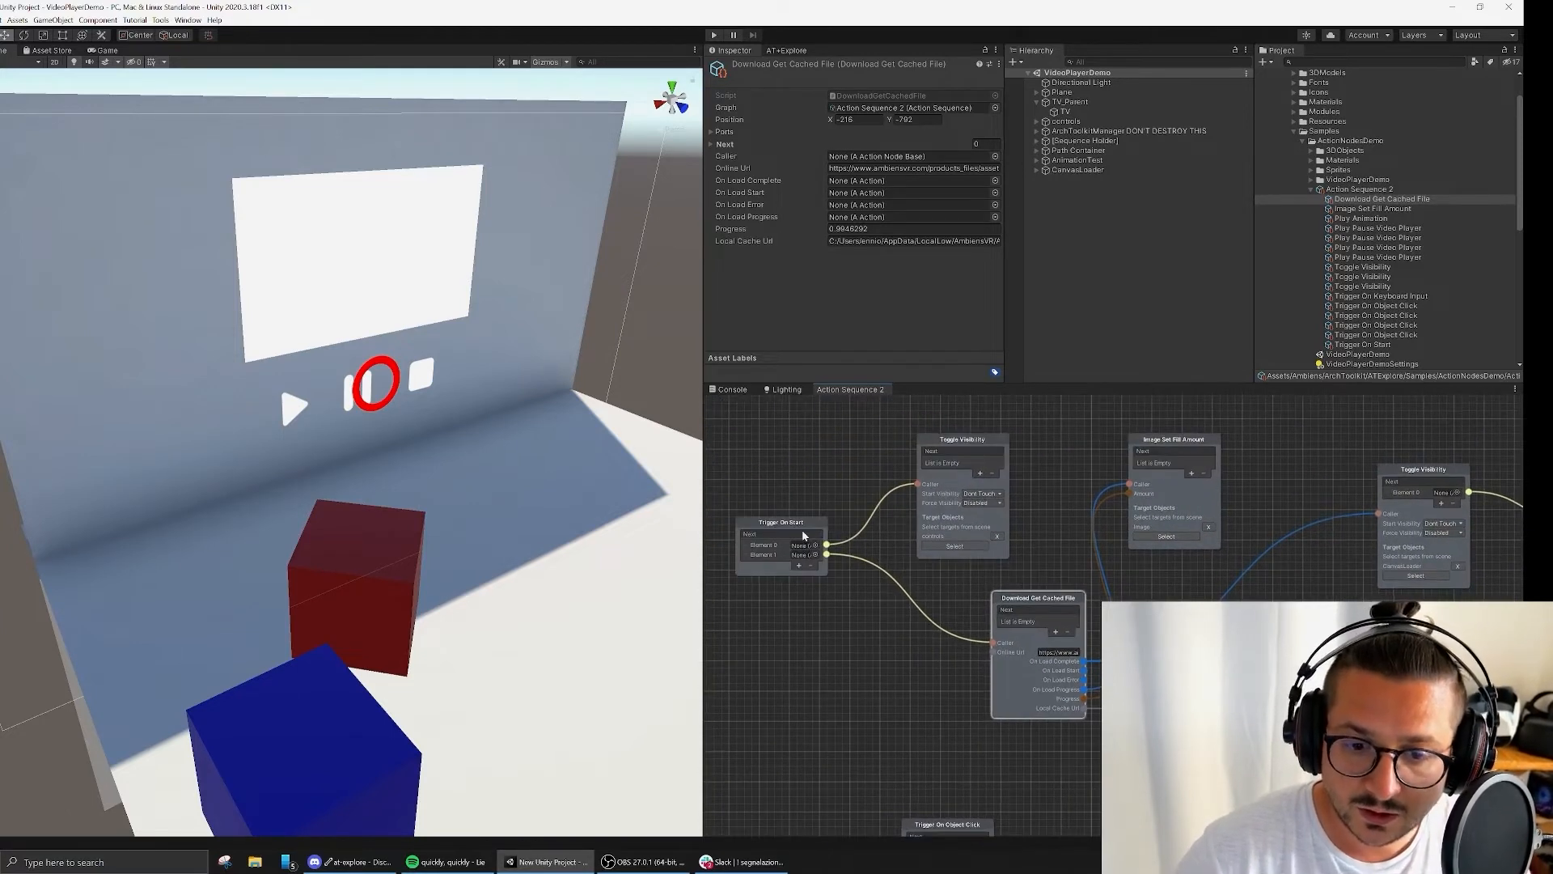
pyautogui.click(783, 526)
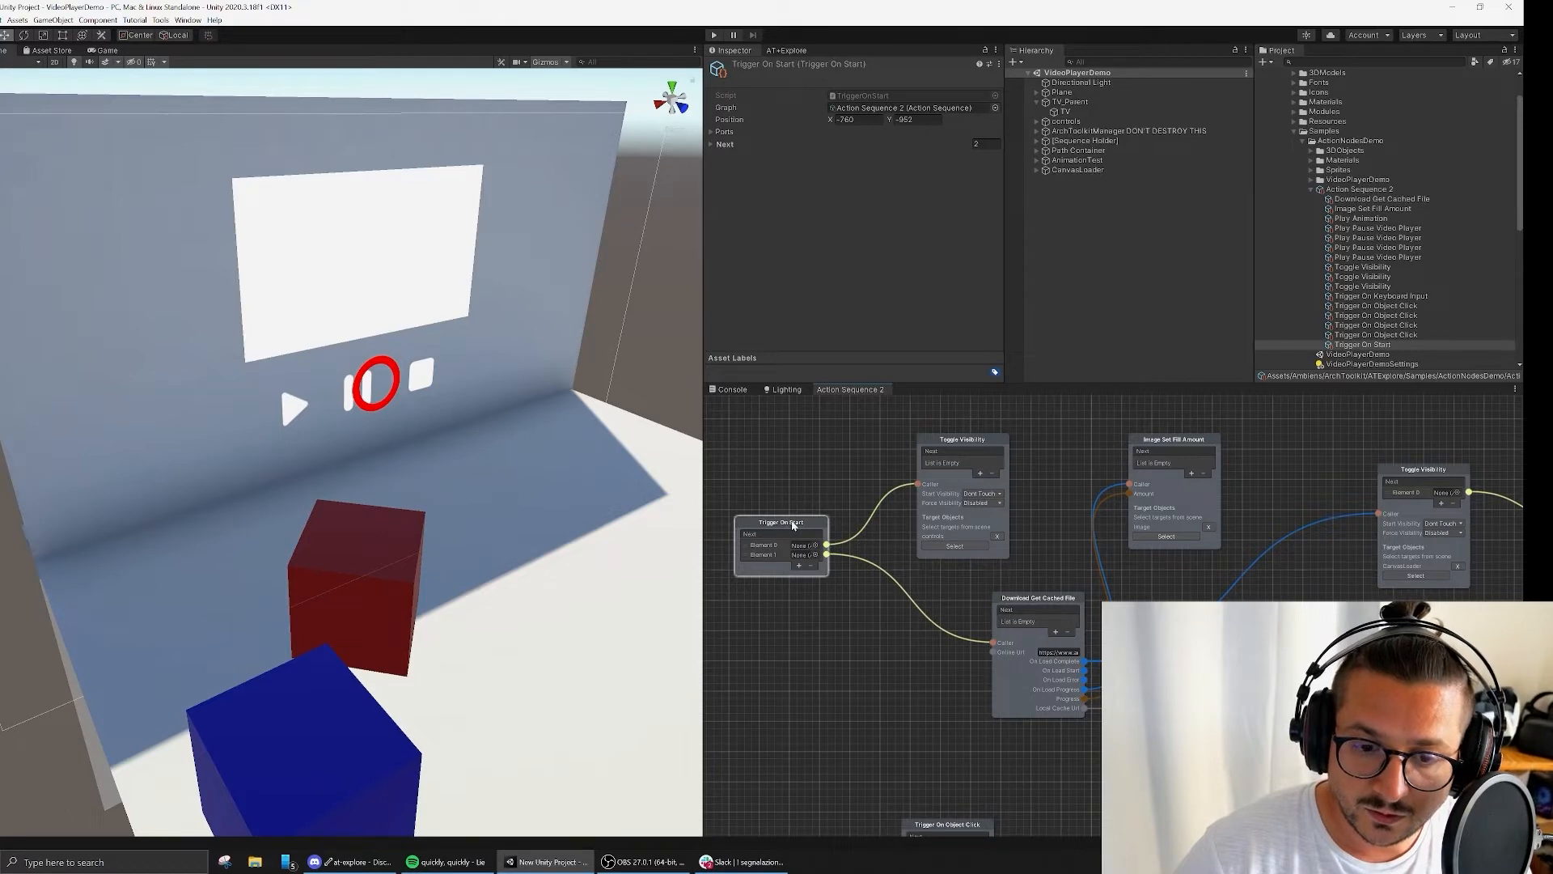
pyautogui.moveTo(792, 525); pyautogui.dragTo(786, 526)
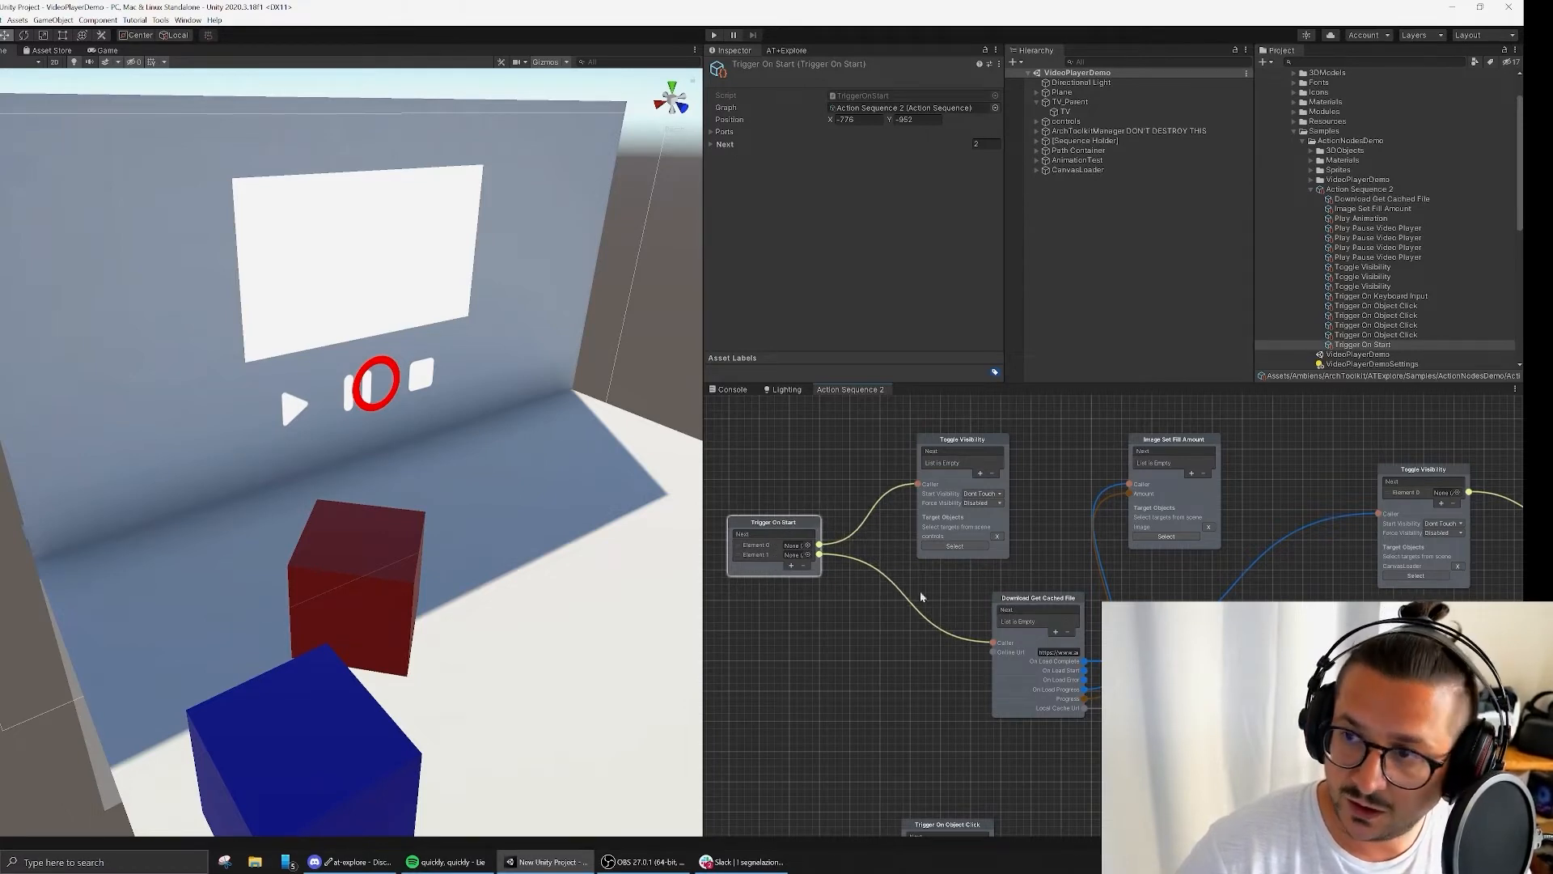
# Step: Move the Download Get Cached File node closer to Trigger On Start, to about X -296, Y -792
pyautogui.click(1029, 599)
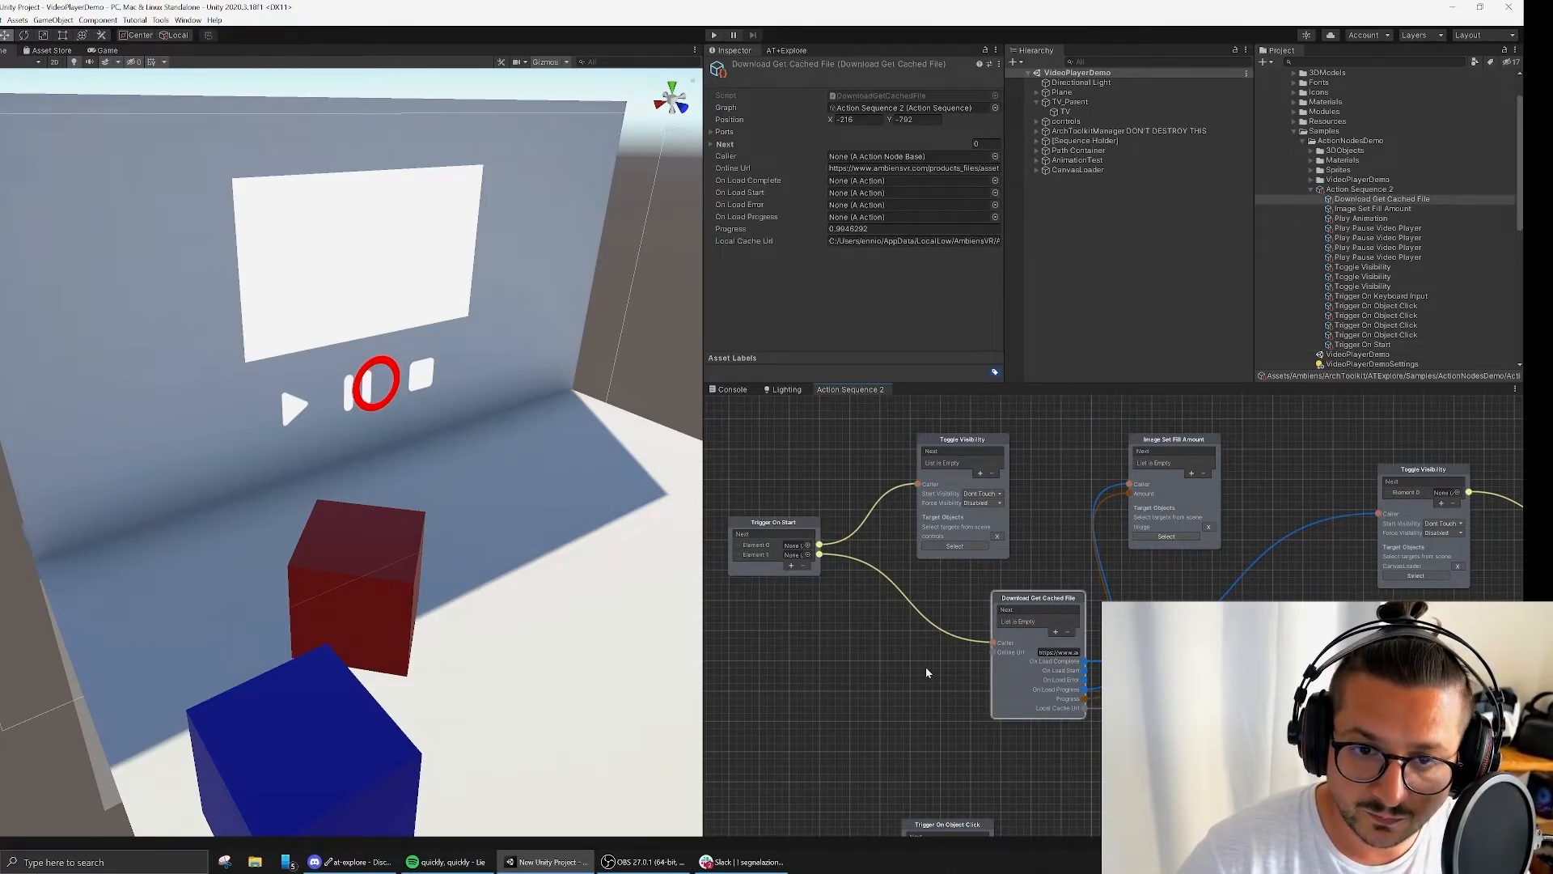
pyautogui.moveTo(926, 671); pyautogui.dragTo(885, 643, button='middle')
pyautogui.moveTo(1002, 571); pyautogui.dragTo(963, 571)
# Step: Raise the Image Set Fill Amount node slightly in the graph, to about X 72, Y -1176
pyautogui.moveTo(993, 628); pyautogui.dragTo(796, 647, button='middle')
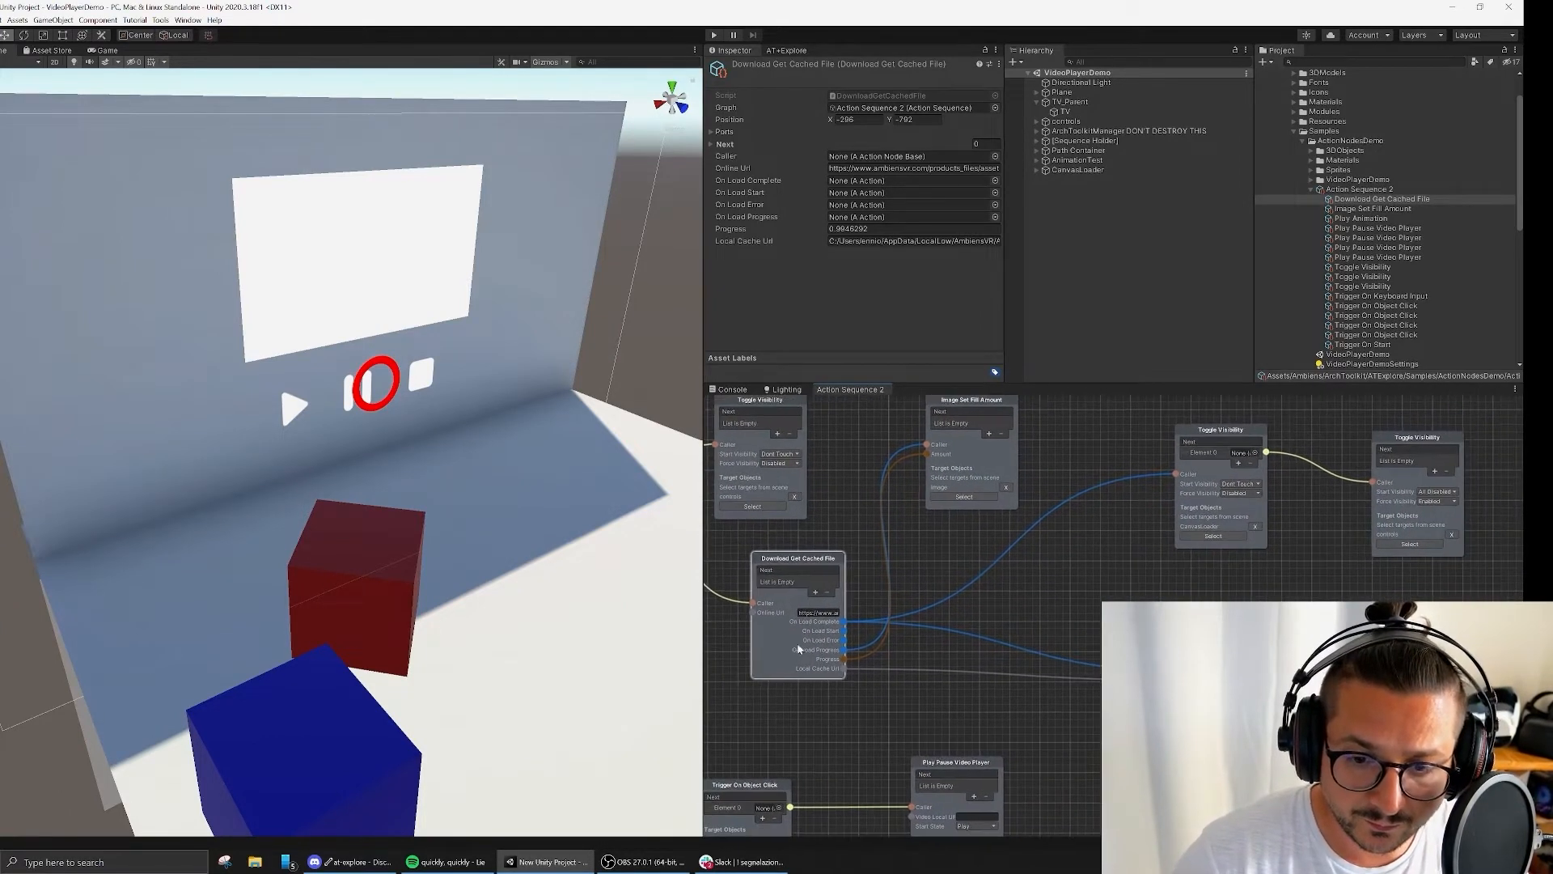
pyautogui.moveTo(1037, 519); pyautogui.dragTo(1030, 591, button='middle')
pyautogui.moveTo(978, 474); pyautogui.dragTo(980, 451)
# Step: Move the Play Pause Video Player node set to Stop slightly closer to the download node, to about X 584, Y -648
pyautogui.moveTo(1008, 695); pyautogui.dragTo(999, 527, button='middle')
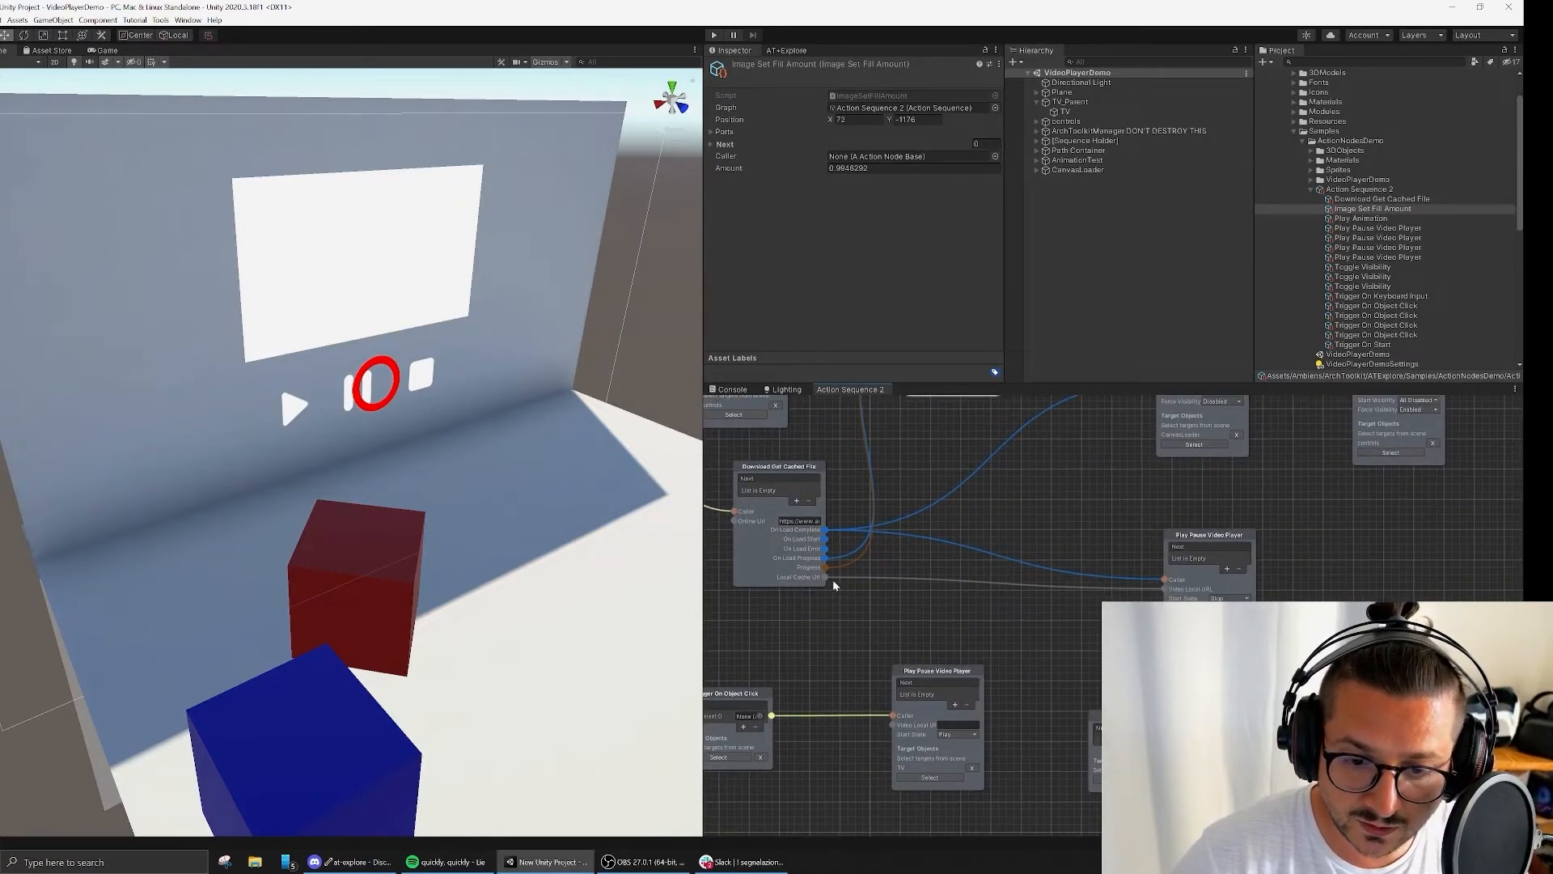
pyautogui.click(1216, 537)
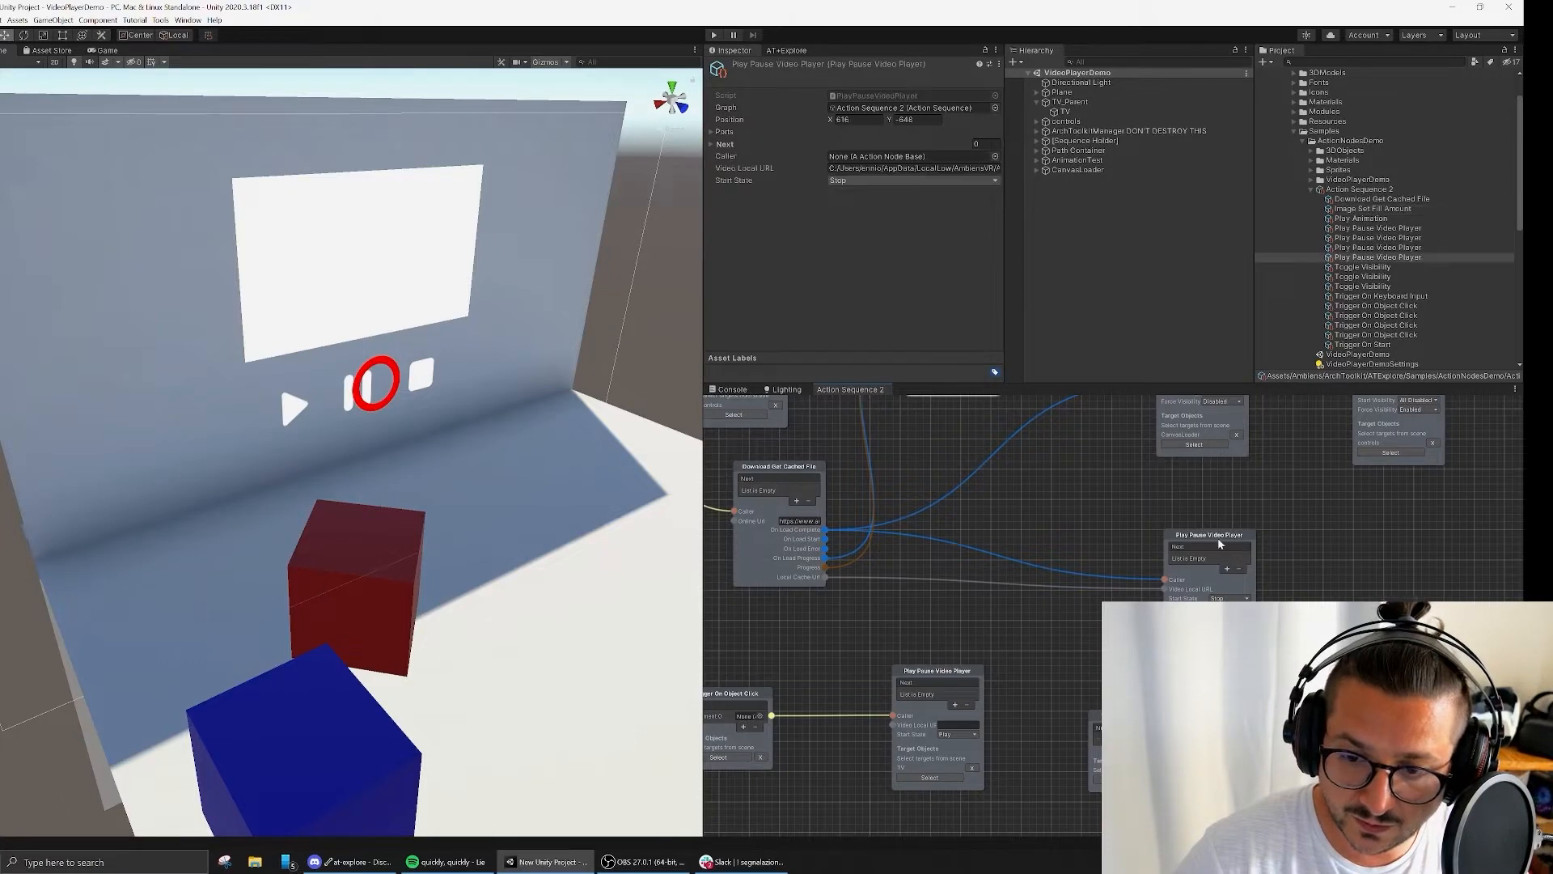
pyautogui.moveTo(1215, 536); pyautogui.dragTo(1199, 537)
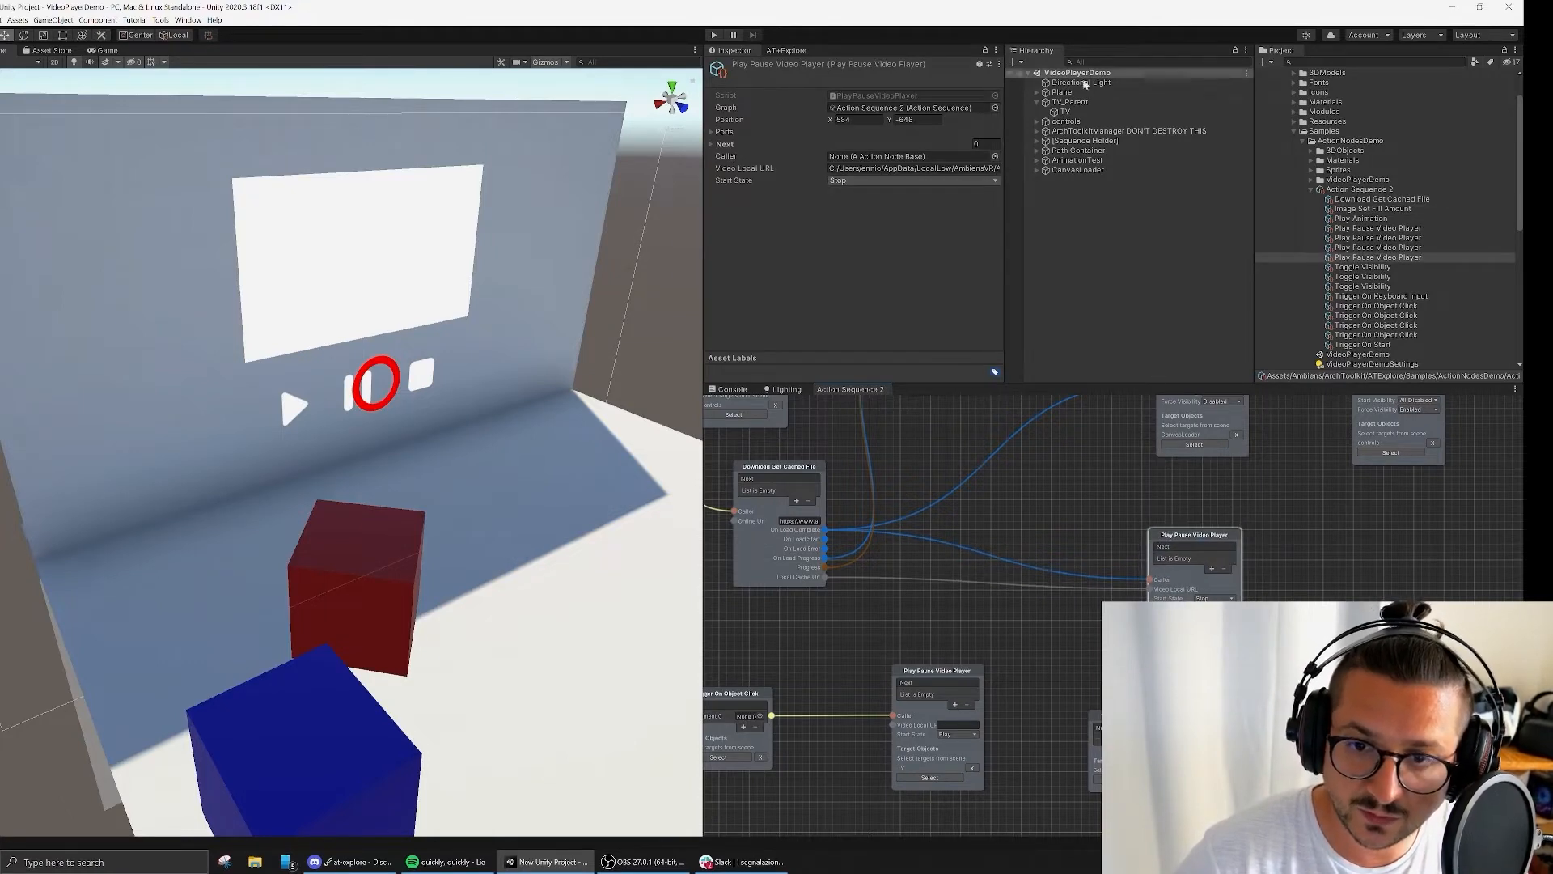
# Step: Compare the TV's Video Player URL field with the Local Cache Url output that feeds the Play Pause Video Player node
pyautogui.click(1065, 110)
pyautogui.scroll(-5, 890, 275)
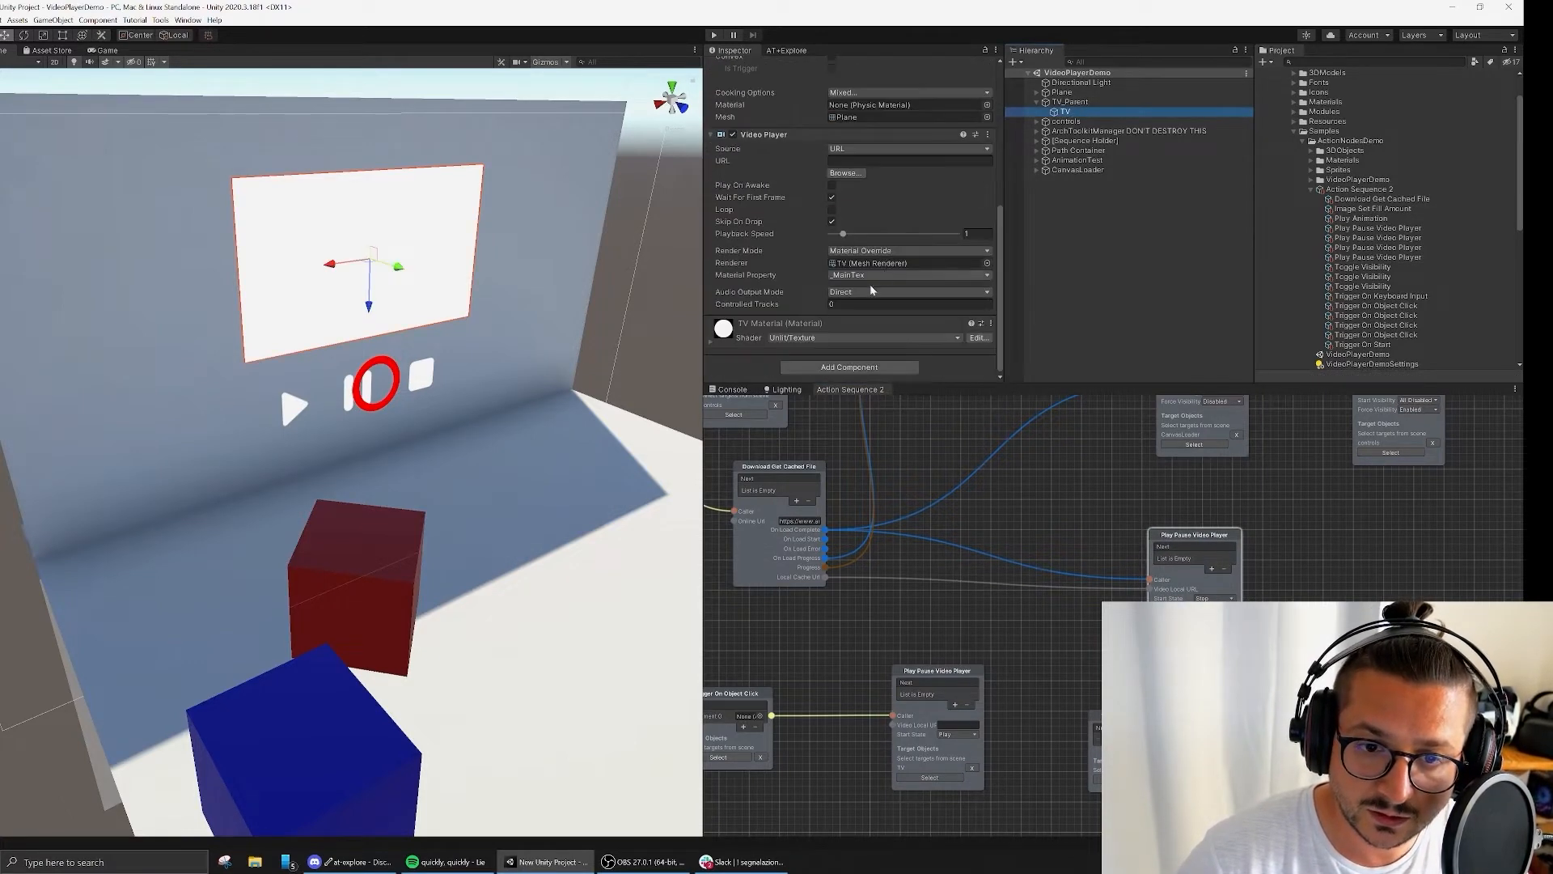
pyautogui.click(866, 160)
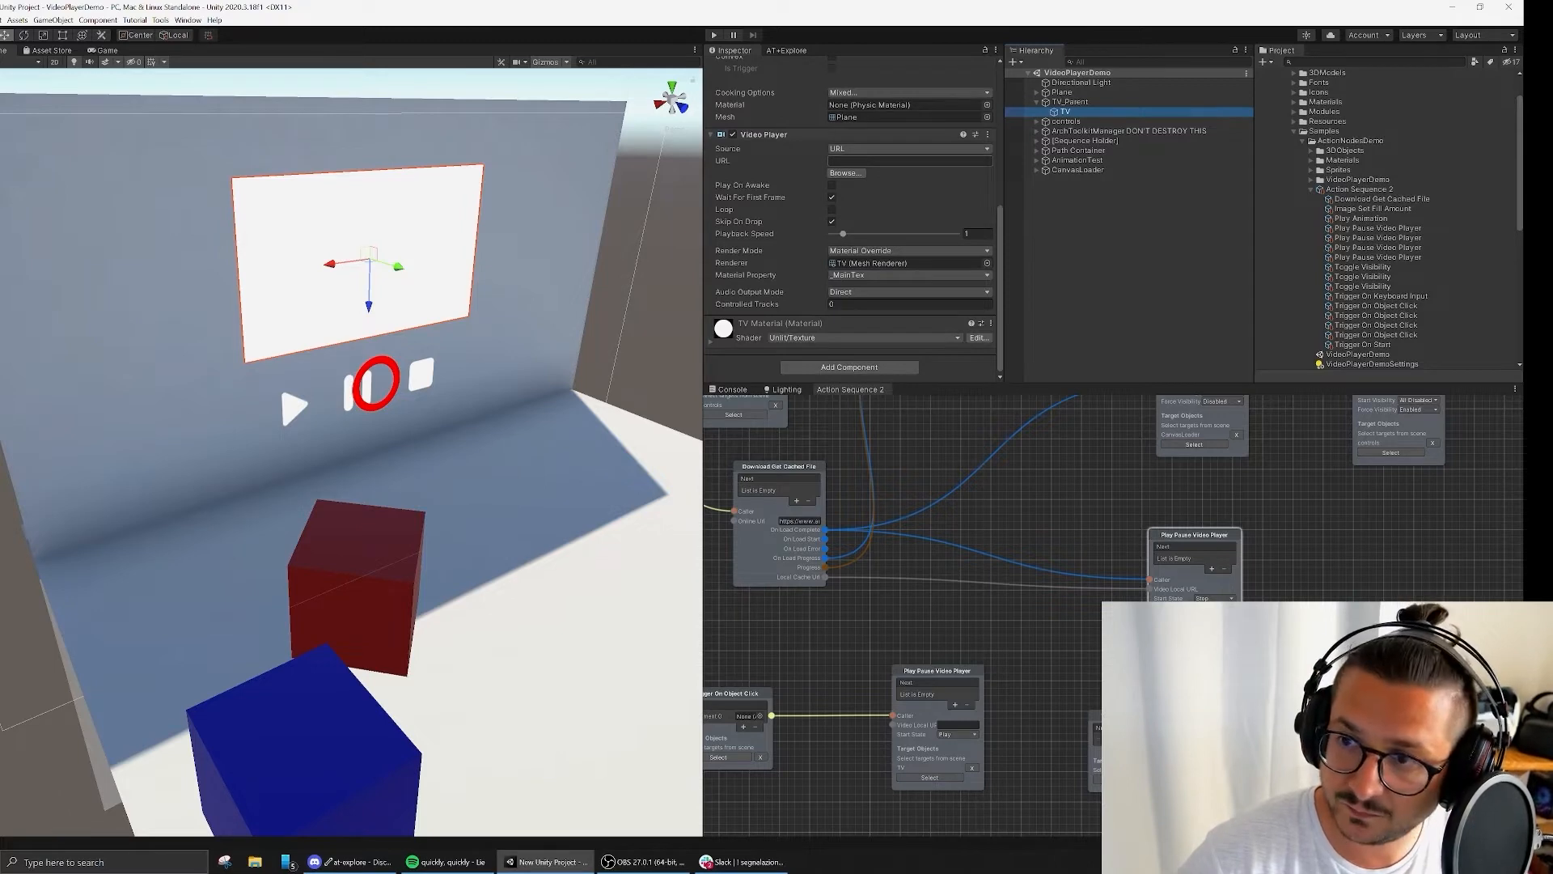
pyautogui.moveTo(1015, 617); pyautogui.dragTo(1103, 615, button='middle')
pyautogui.moveTo(909, 575)
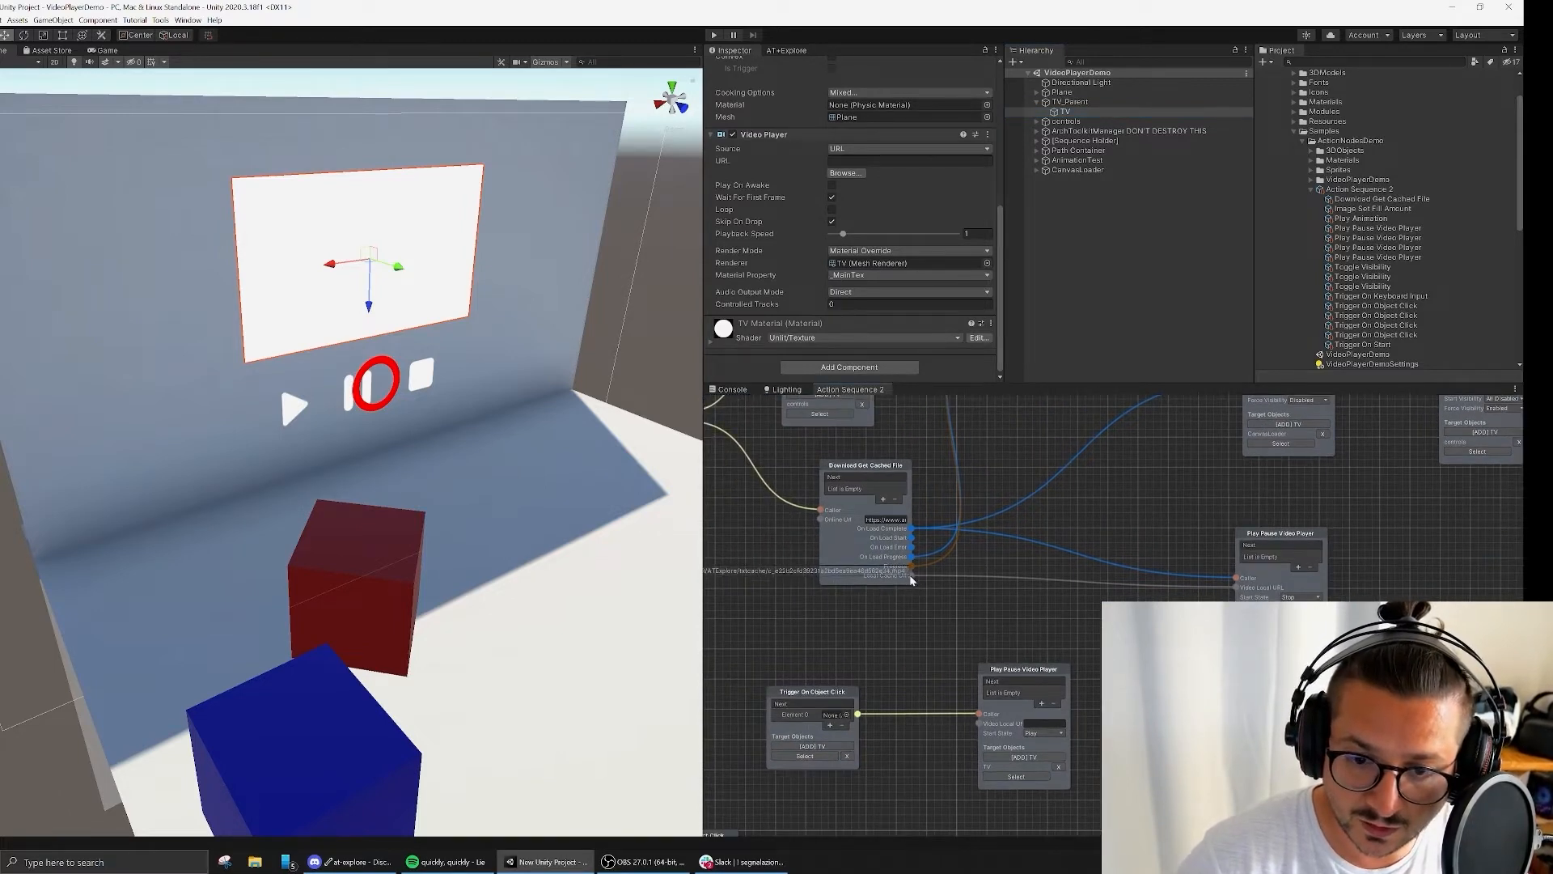
# Step: Raise the Download Get Cached File node slightly, to about X -296, Y -808
pyautogui.moveTo(850, 566); pyautogui.dragTo(1095, 683, button='middle')
pyautogui.moveTo(923, 597); pyautogui.dragTo(925, 620, button='middle')
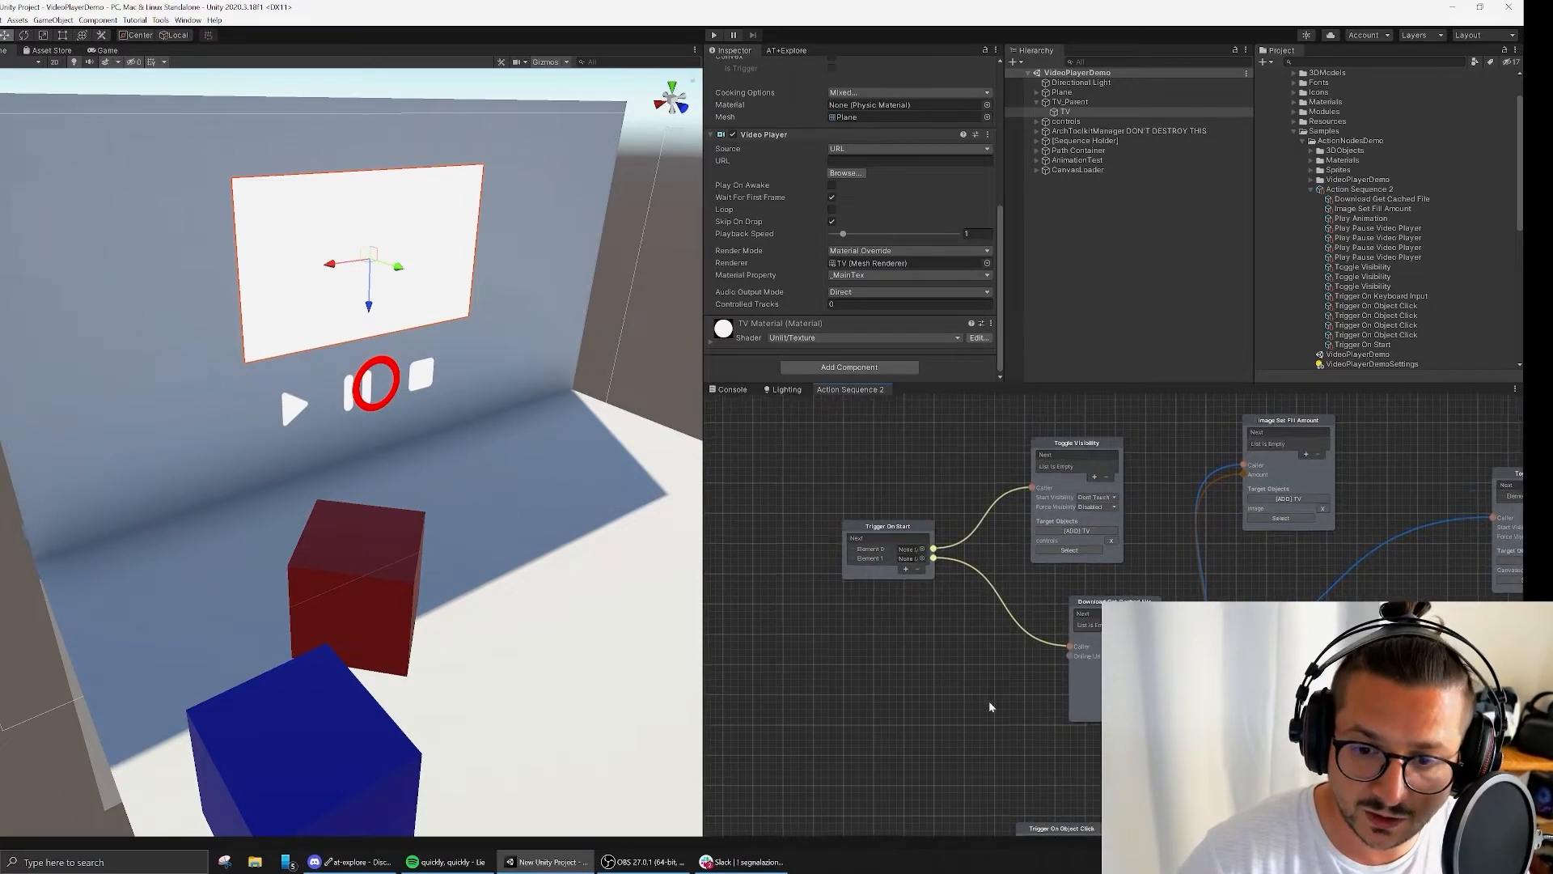
pyautogui.moveTo(988, 700); pyautogui.dragTo(920, 674, button='middle')
pyautogui.click(1059, 578)
pyautogui.moveTo(1060, 577); pyautogui.dragTo(1056, 570)
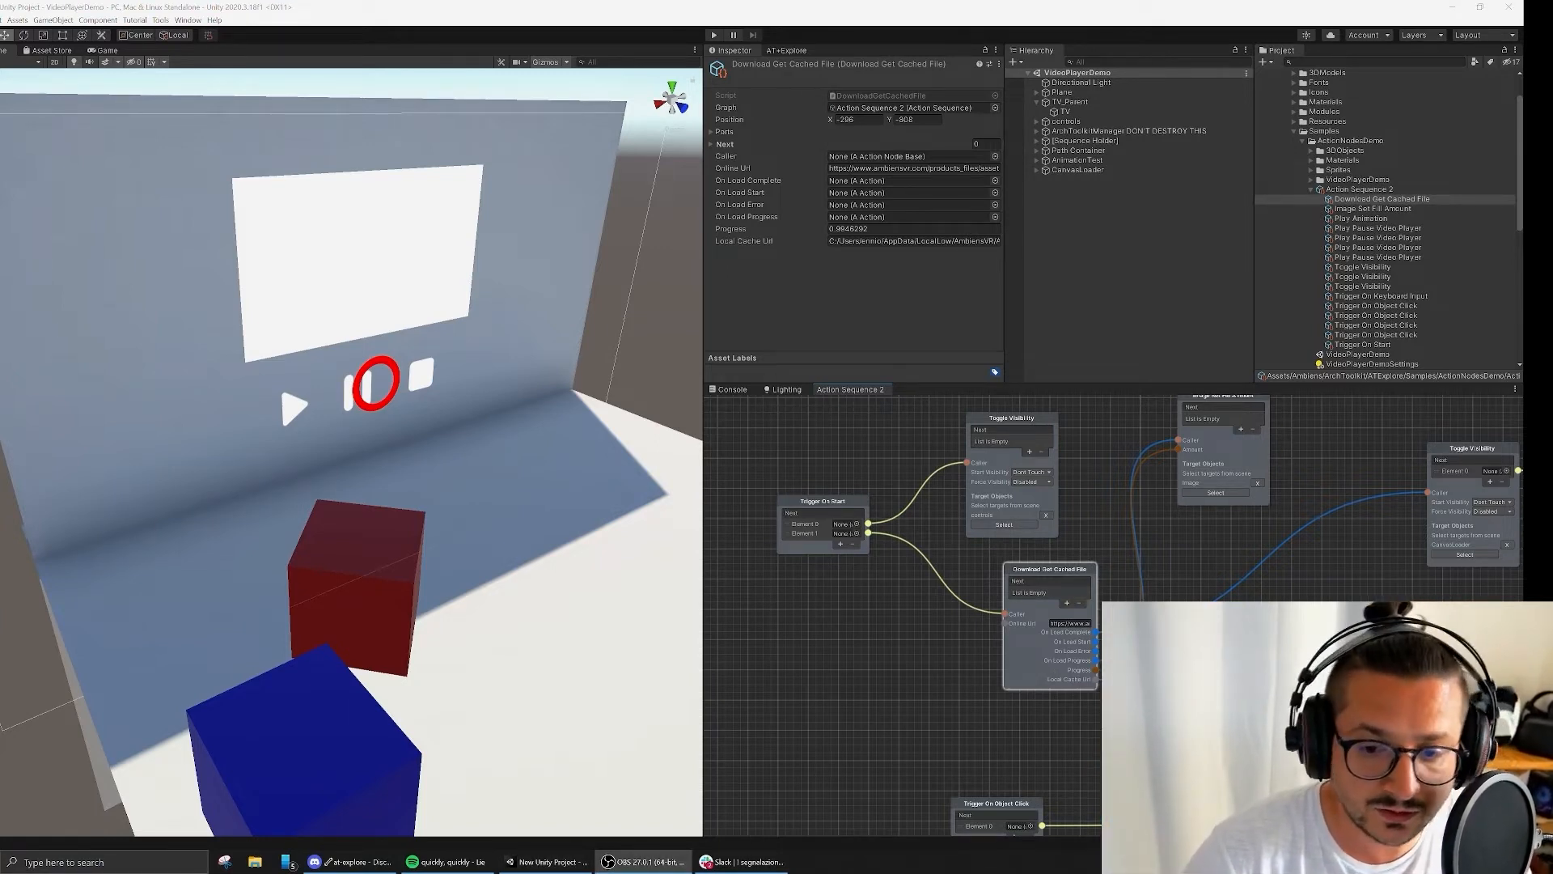
# Step: Move the Download Get Cached File node closer to the nodes it feeds, to about X -184, Y -808
pyautogui.moveTo(1132, 732); pyautogui.dragTo(1079, 728, button='middle')
pyautogui.moveTo(1015, 565); pyautogui.dragTo(1060, 570)
pyautogui.moveTo(1124, 682); pyautogui.dragTo(1033, 665, button='middle')
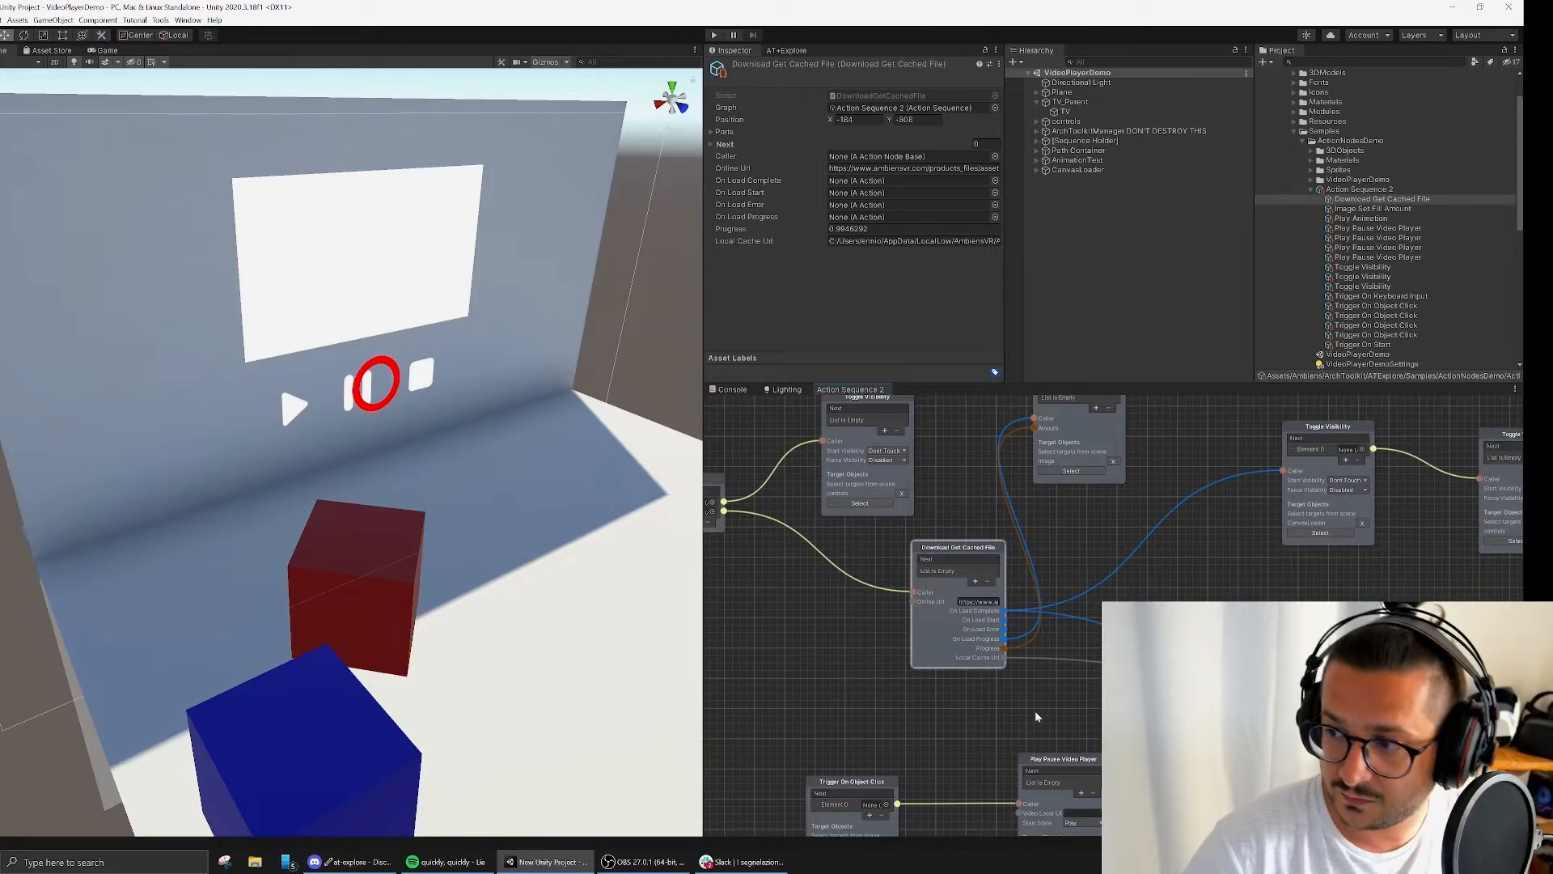
pyautogui.moveTo(978, 715); pyautogui.dragTo(883, 685, button='middle')
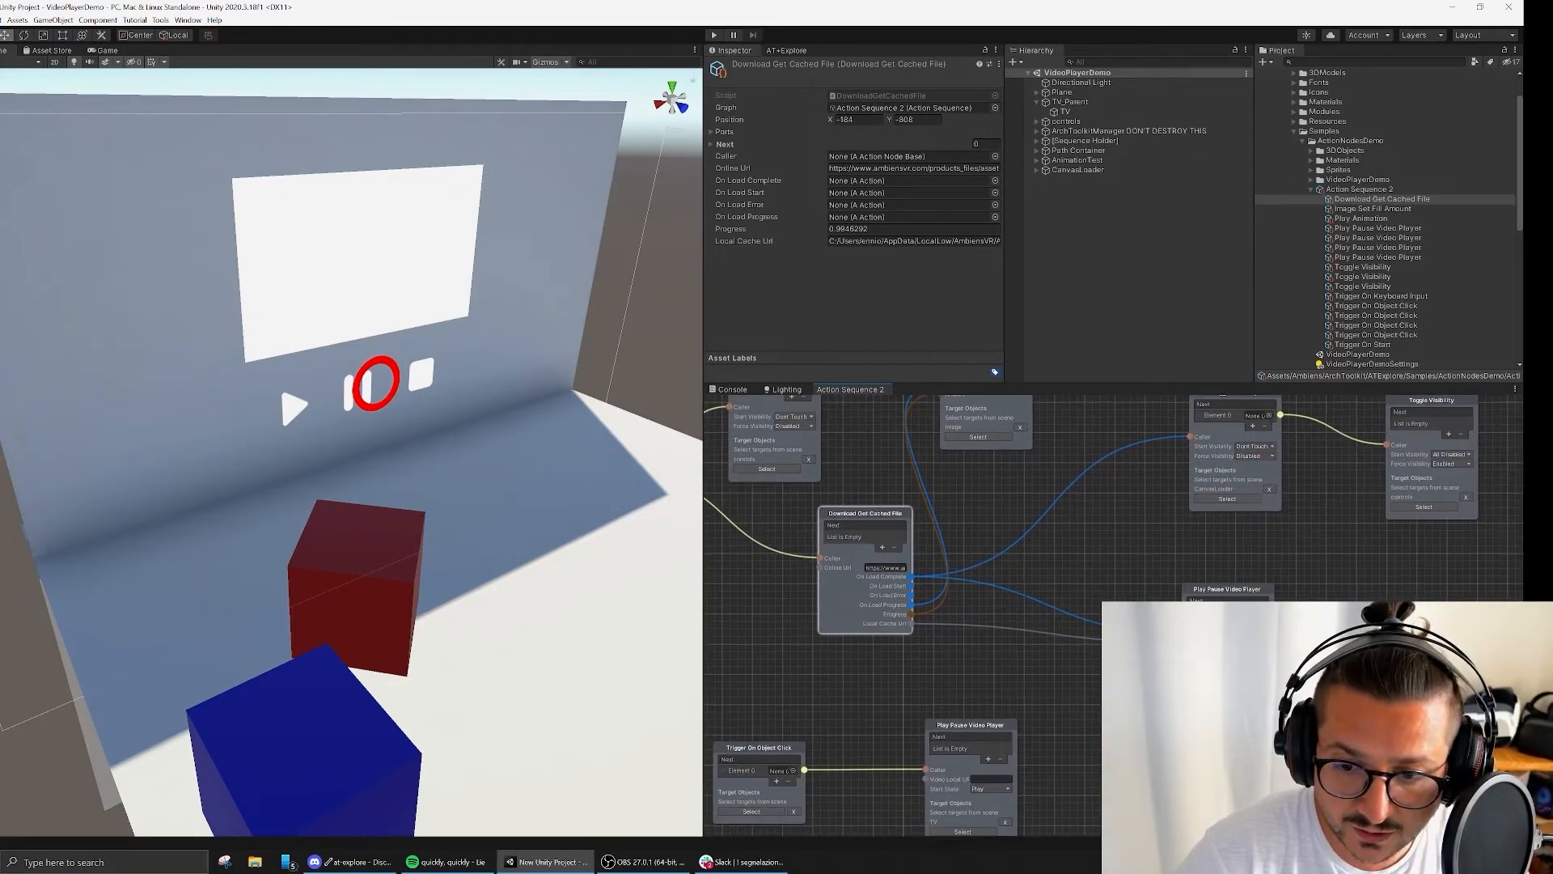
# Step: Move the Play Pause Video Player node set to Stop up to about Y -696 and slightly closer to the download node
pyautogui.moveTo(1229, 593); pyautogui.dragTo(1226, 570)
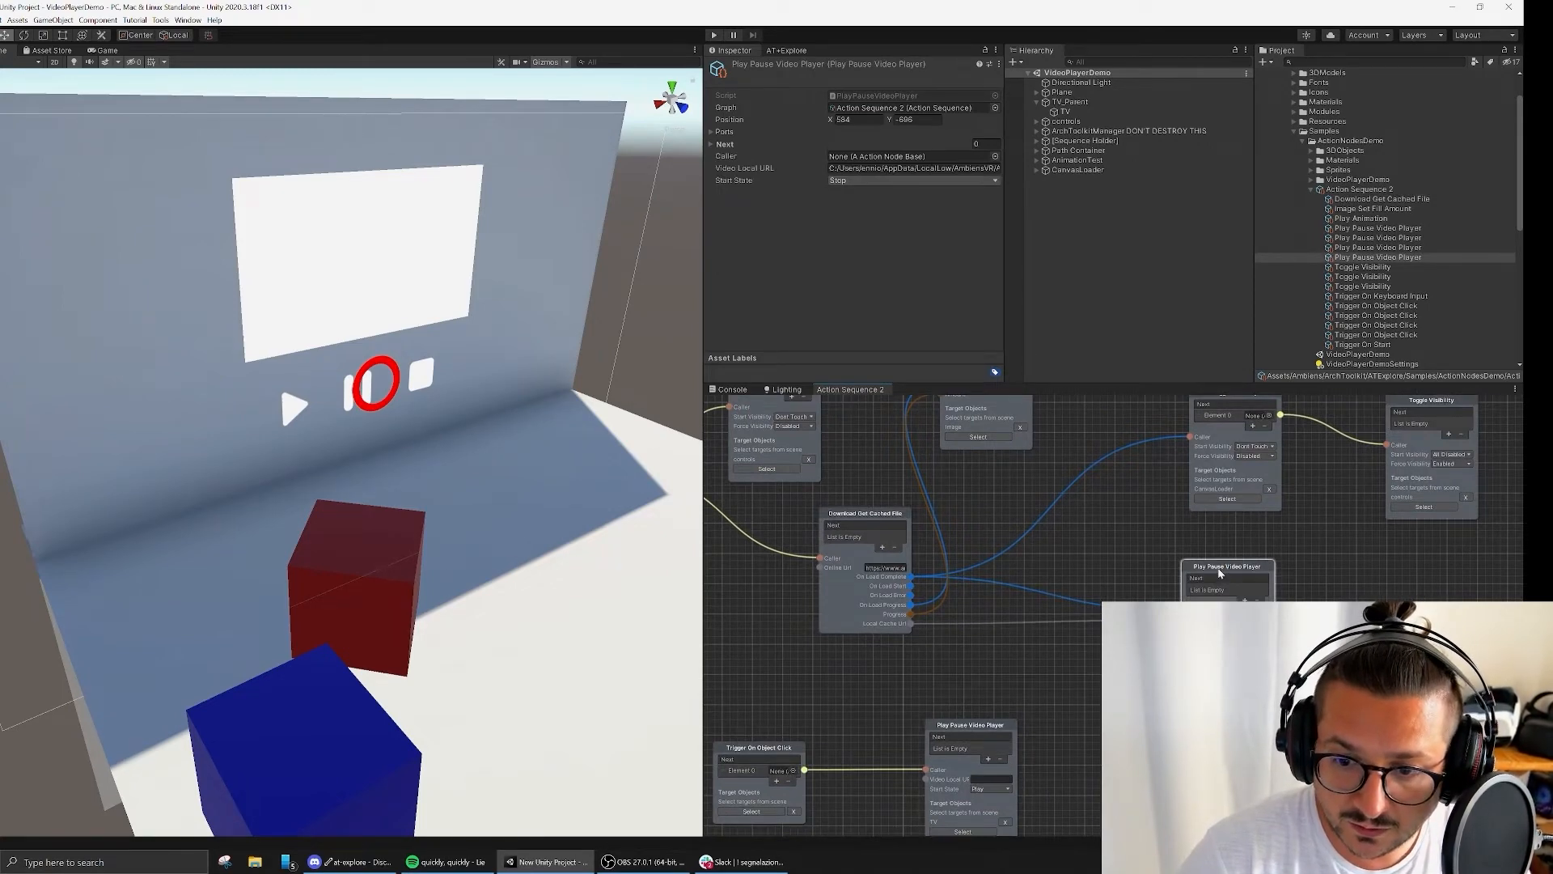
pyautogui.moveTo(1220, 572); pyautogui.dragTo(1205, 573)
pyautogui.click(1055, 725)
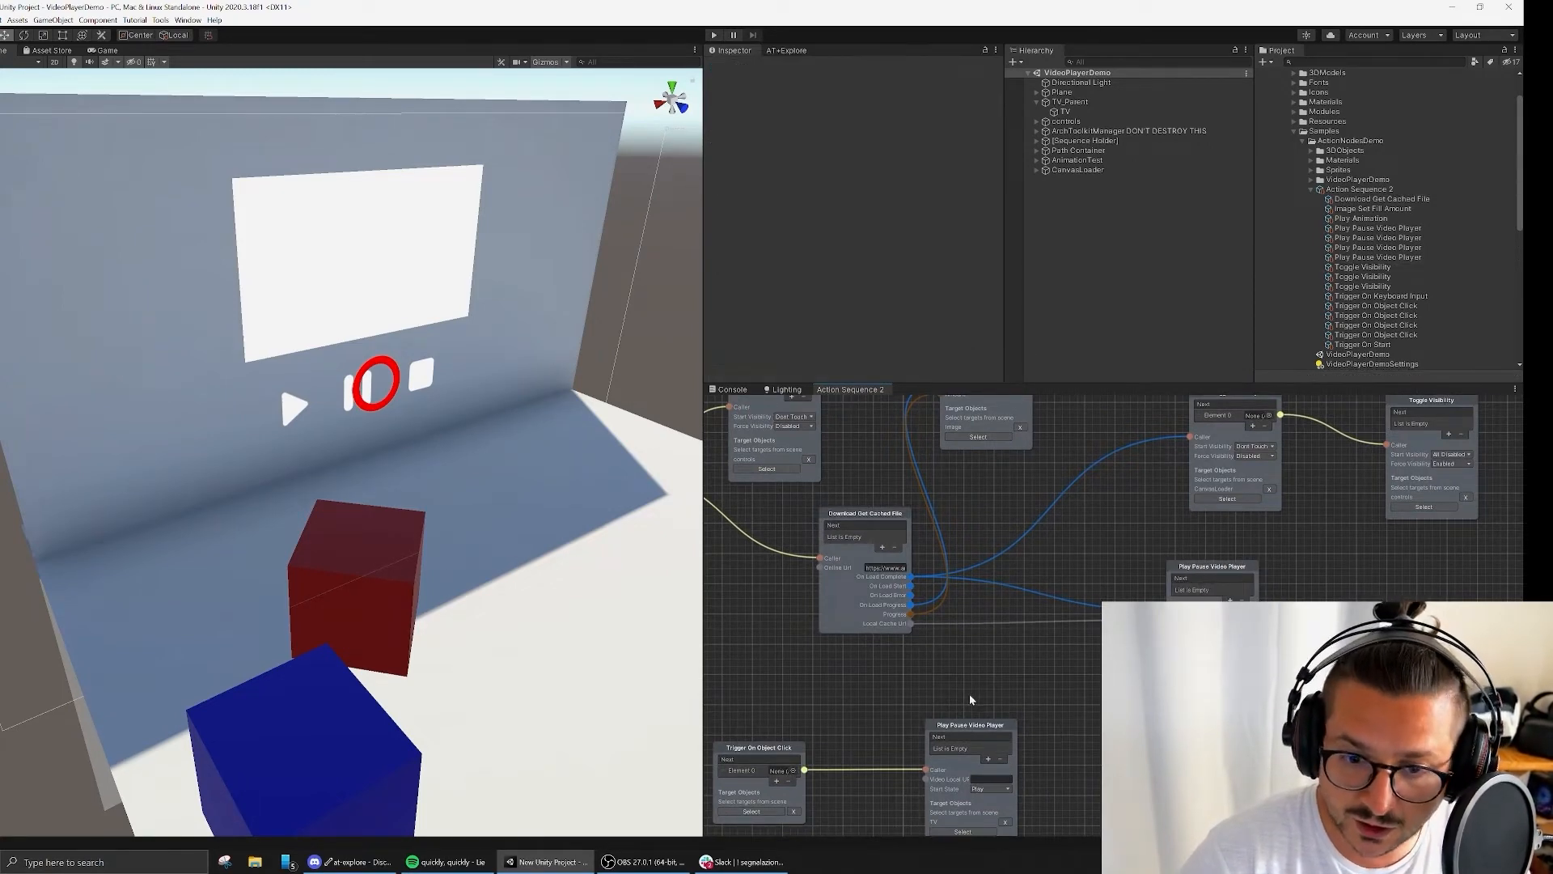
# Step: Run the VideoPlayerDemo scene in Play mode to check how the loading ring behaves during the video download
pyautogui.moveTo(971, 700); pyautogui.dragTo(1029, 640, button='middle')
pyautogui.moveTo(621, 551); pyautogui.dragTo(533, 512, button='middle')
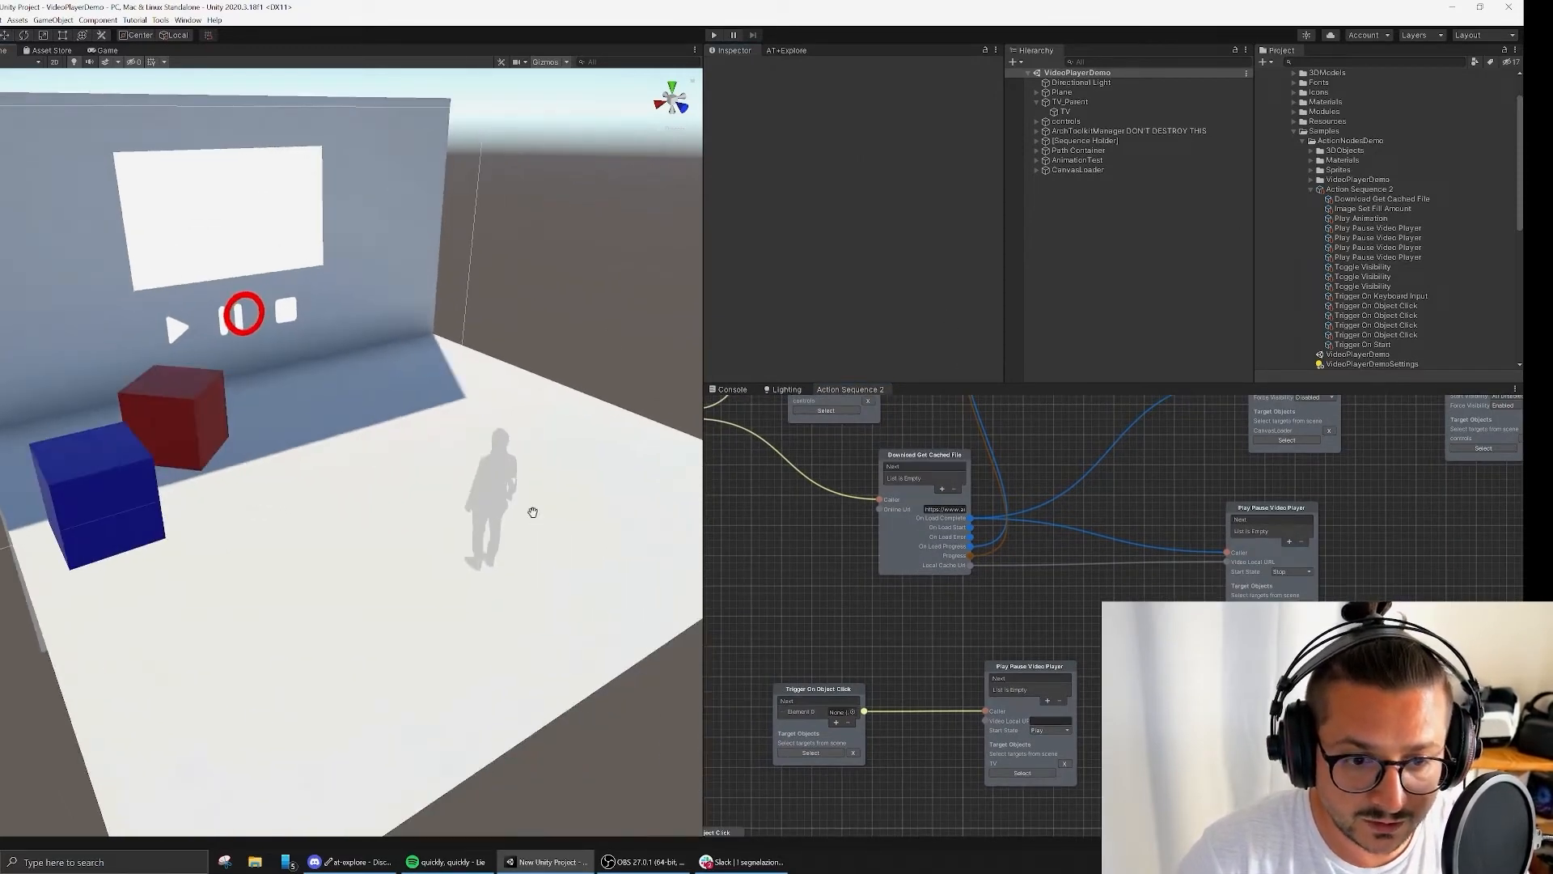
pyautogui.moveTo(579, 231); pyautogui.dragTo(613, 208, button='right')
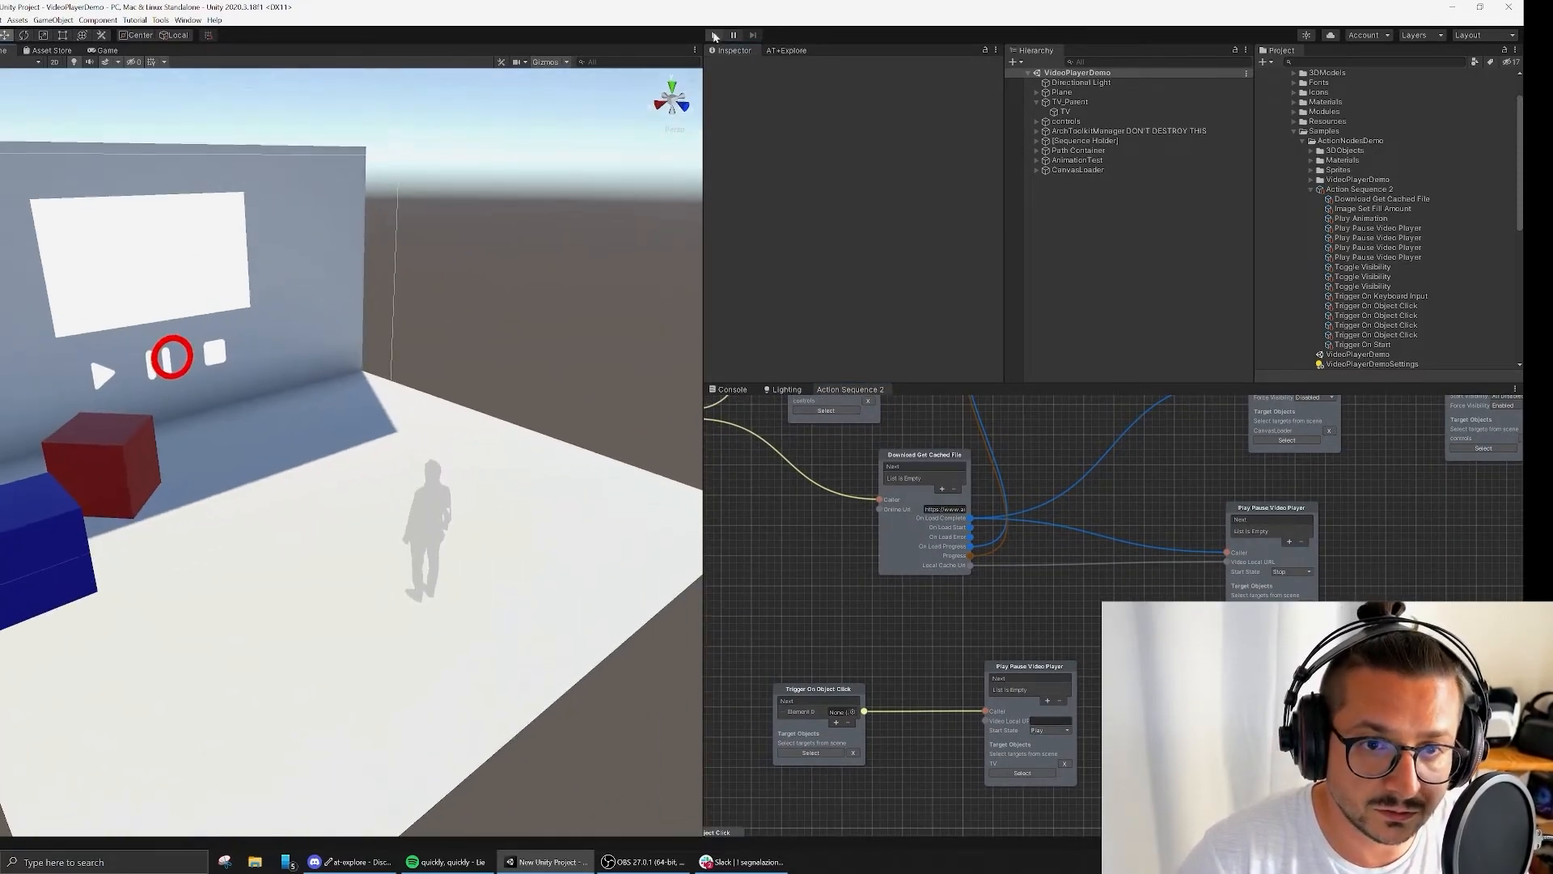
pyautogui.click(714, 36)
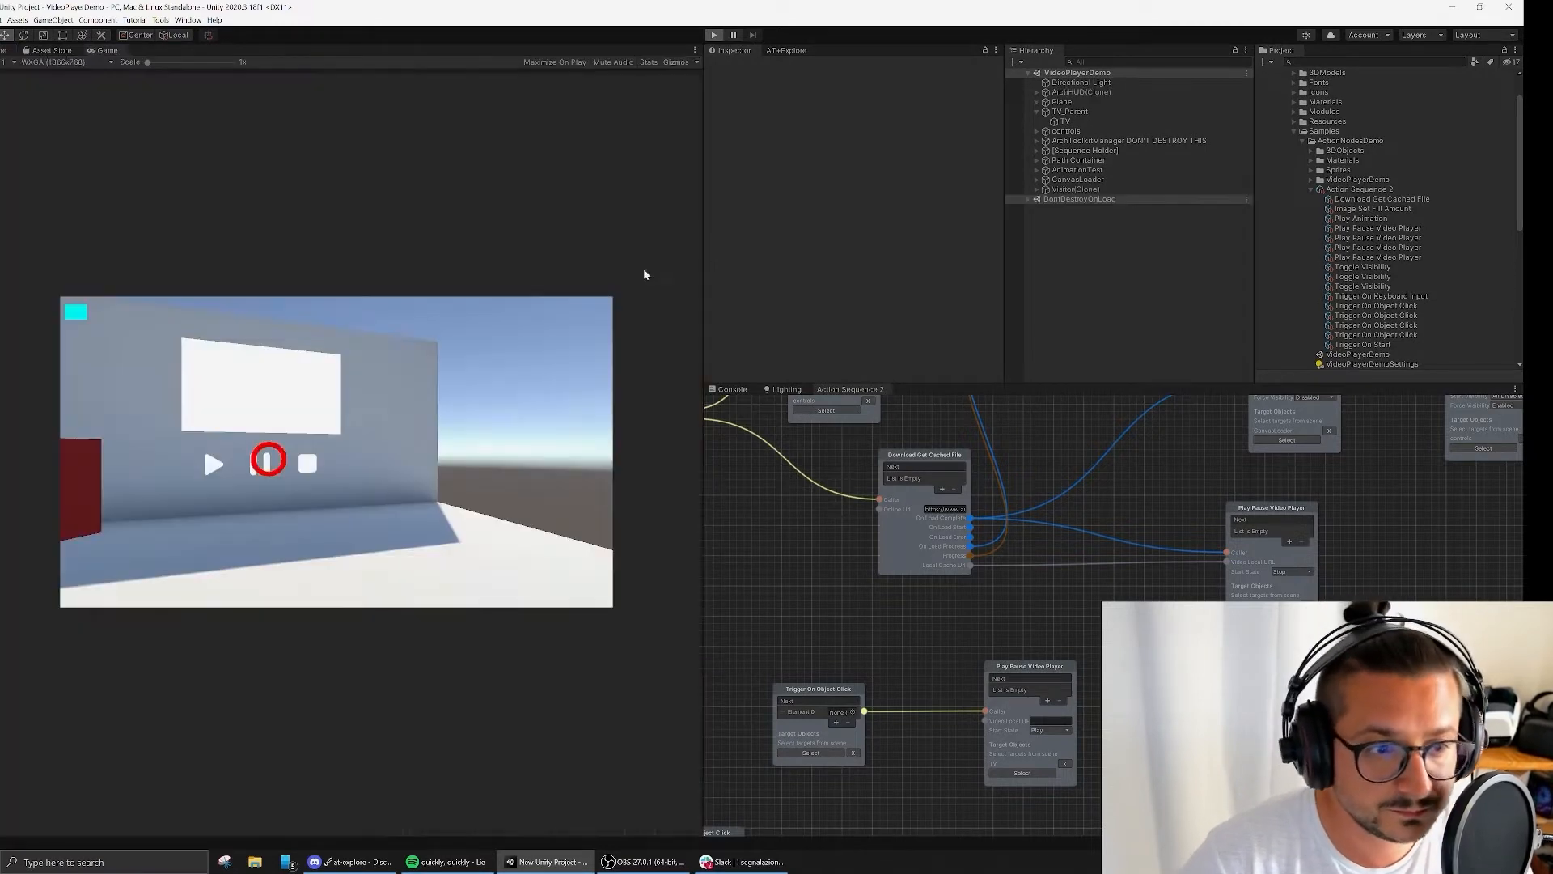
pyautogui.click(734, 35)
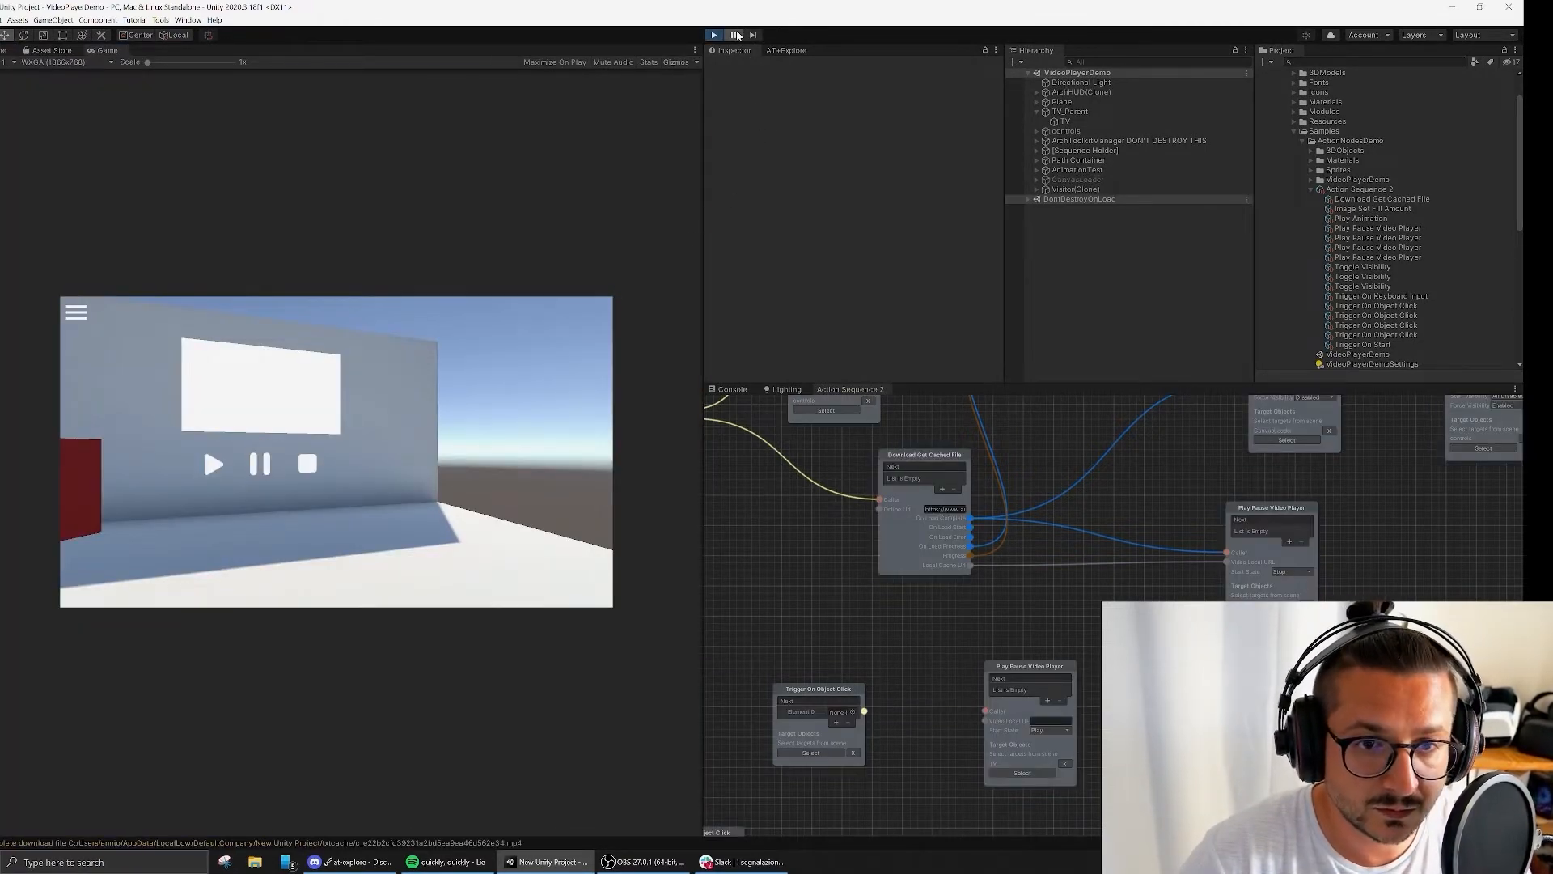
pyautogui.click(713, 35)
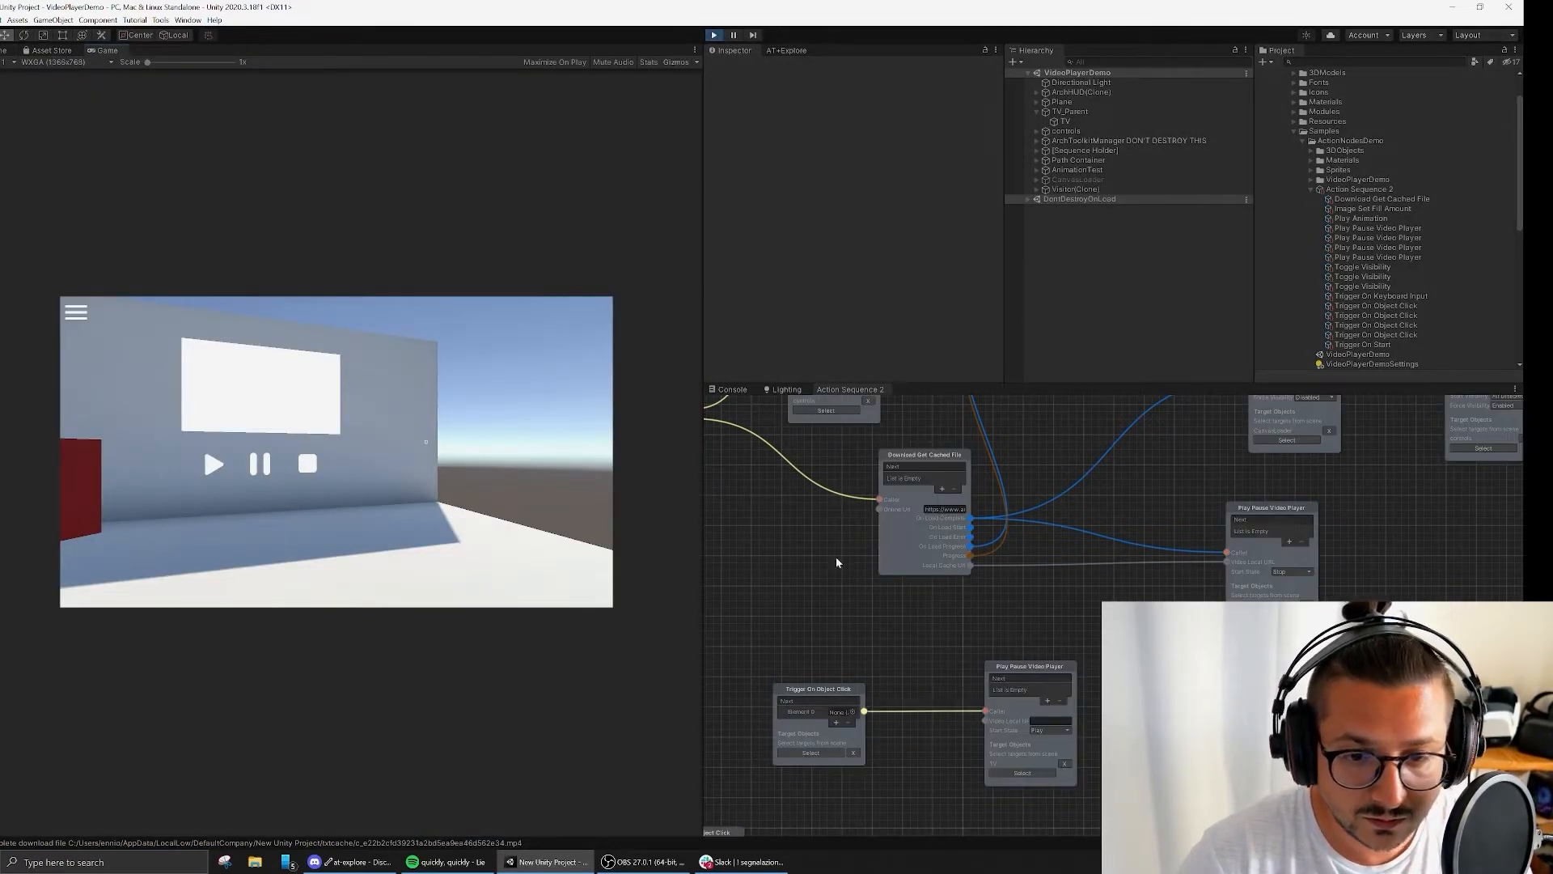
# Step: Shift the Download Get Cached File node slightly towards Trigger On Start and move the Image Set Fill Amount node to about X 120, Y -1192
pyautogui.moveTo(840, 619)
pyautogui.mouseDown(button='middle')
pyautogui.moveTo(888, 610)
pyautogui.moveTo(869, 617)
pyautogui.mouseUp(button='middle')
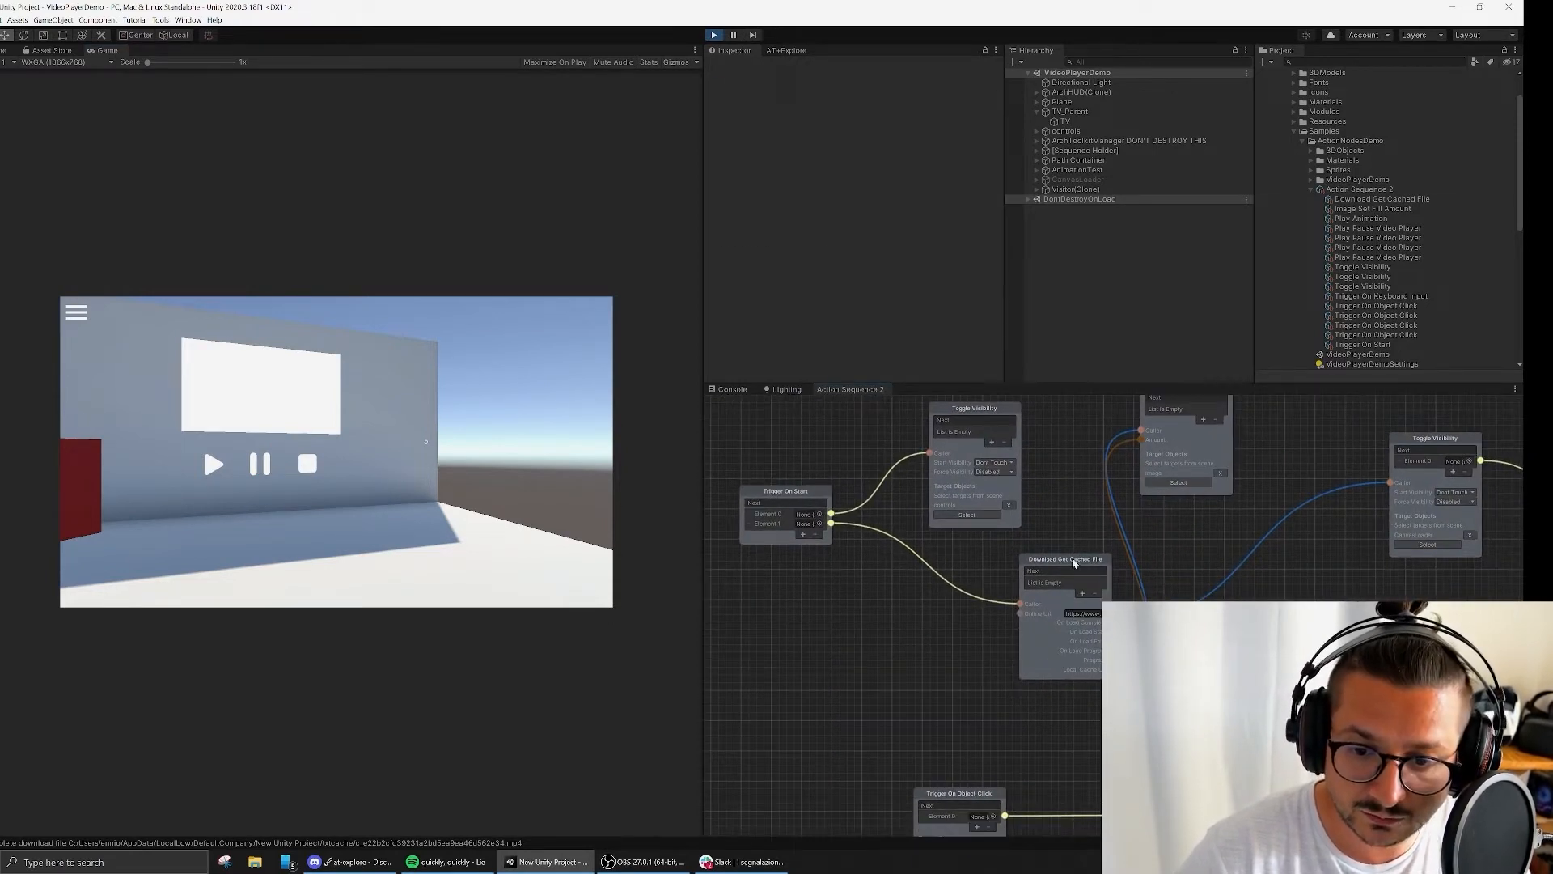
pyautogui.moveTo(1076, 565); pyautogui.dragTo(1050, 566)
pyautogui.moveTo(1007, 734); pyautogui.dragTo(799, 722, button='middle')
pyautogui.moveTo(1005, 544); pyautogui.dragTo(996, 601, button='middle')
pyautogui.moveTo(985, 441); pyautogui.dragTo(1011, 431)
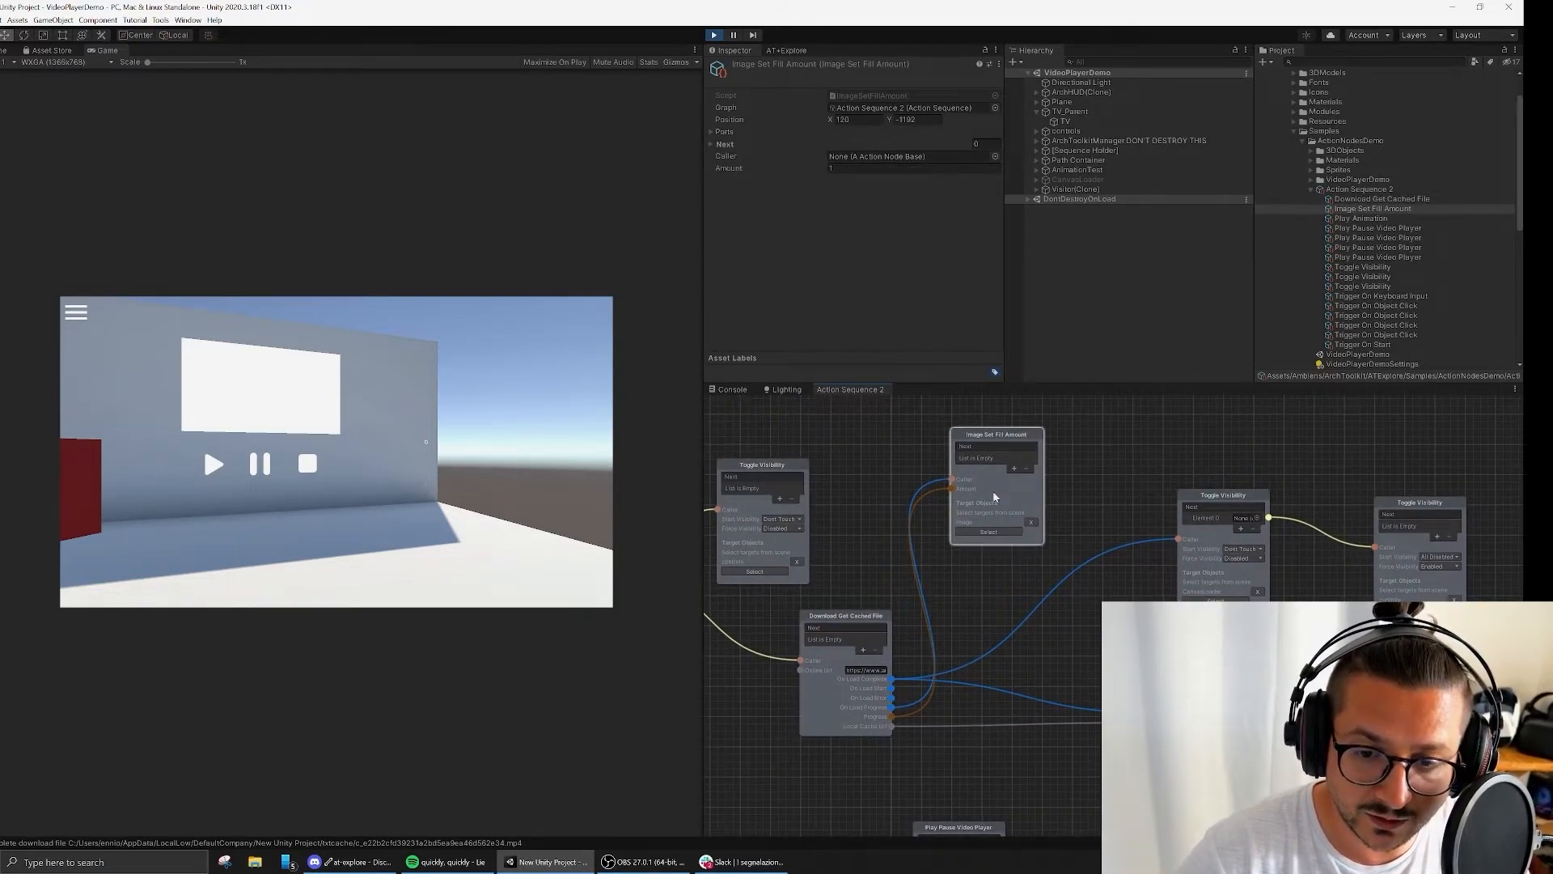
# Step: Activate the CanvasLoader object in the running scene and expand it to list its child images
pyautogui.click(1076, 180)
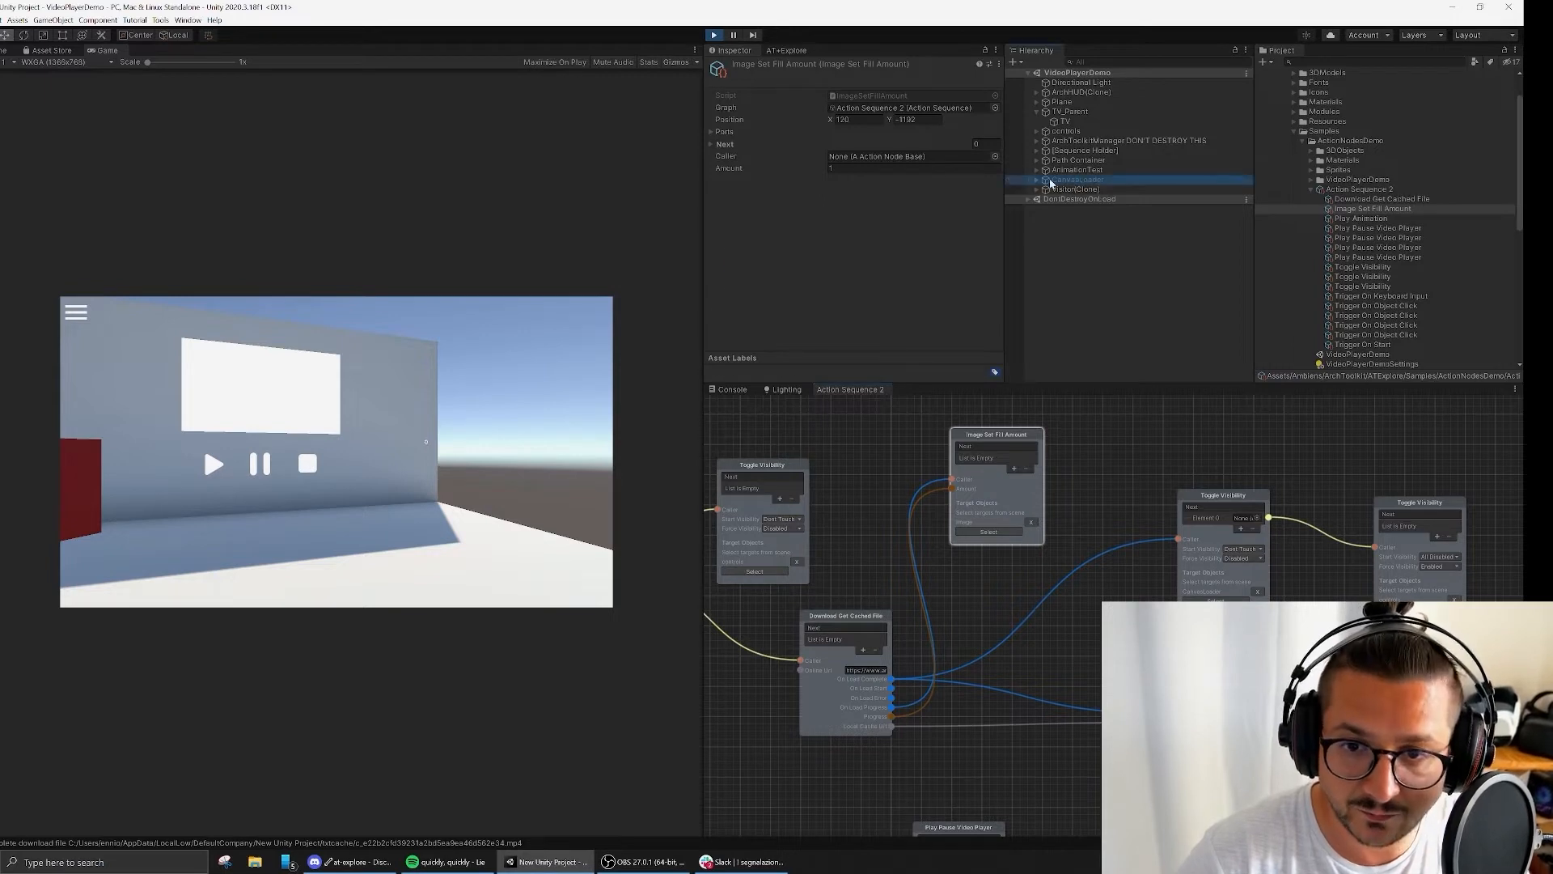
pyautogui.click(737, 68)
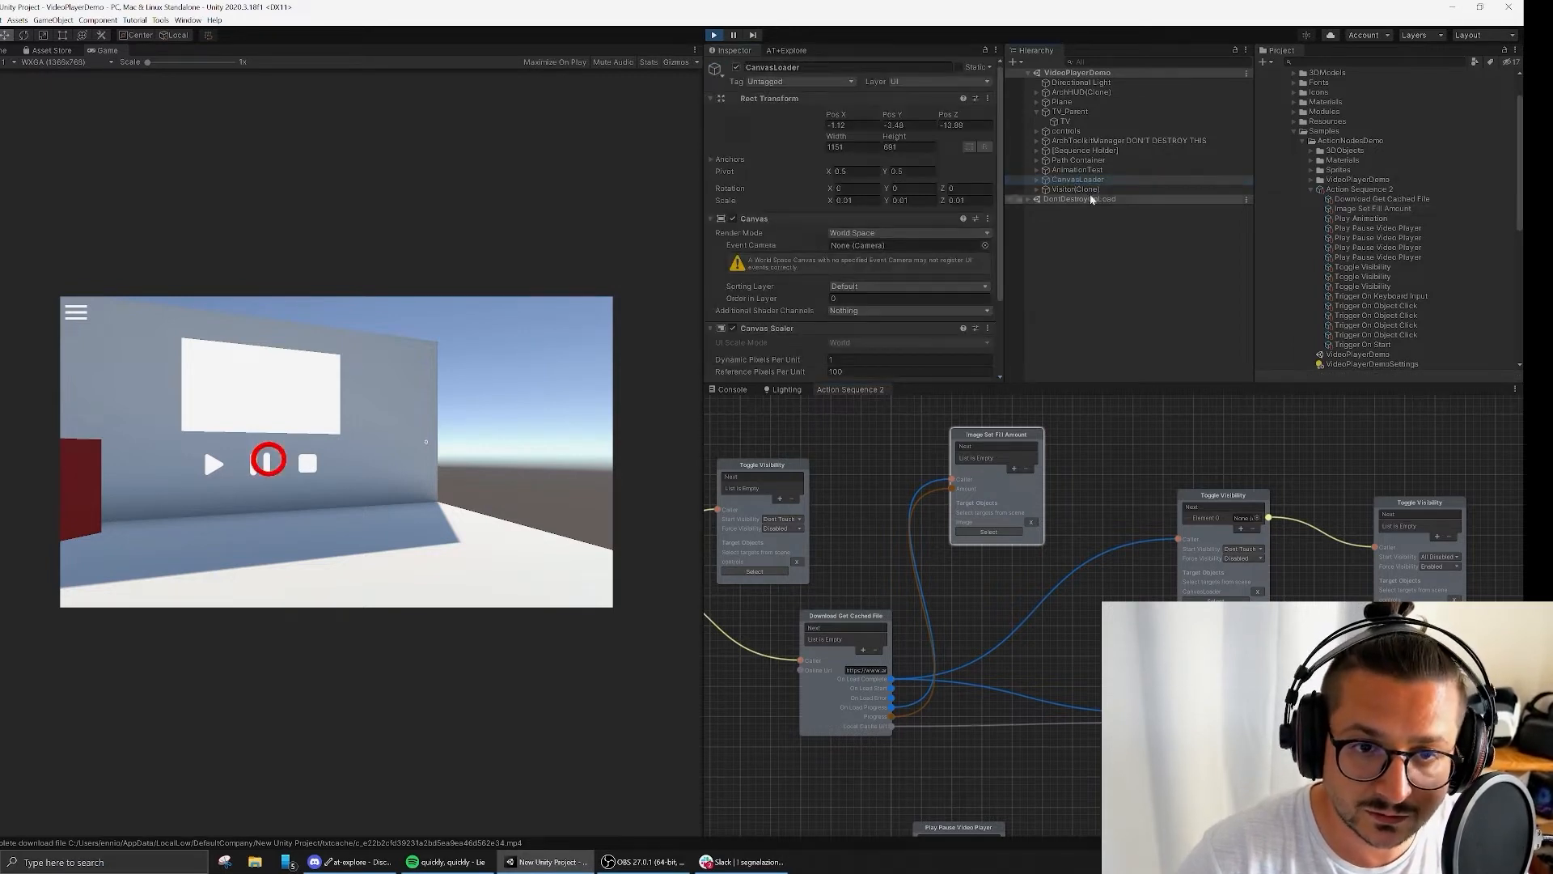
pyautogui.click(1037, 179)
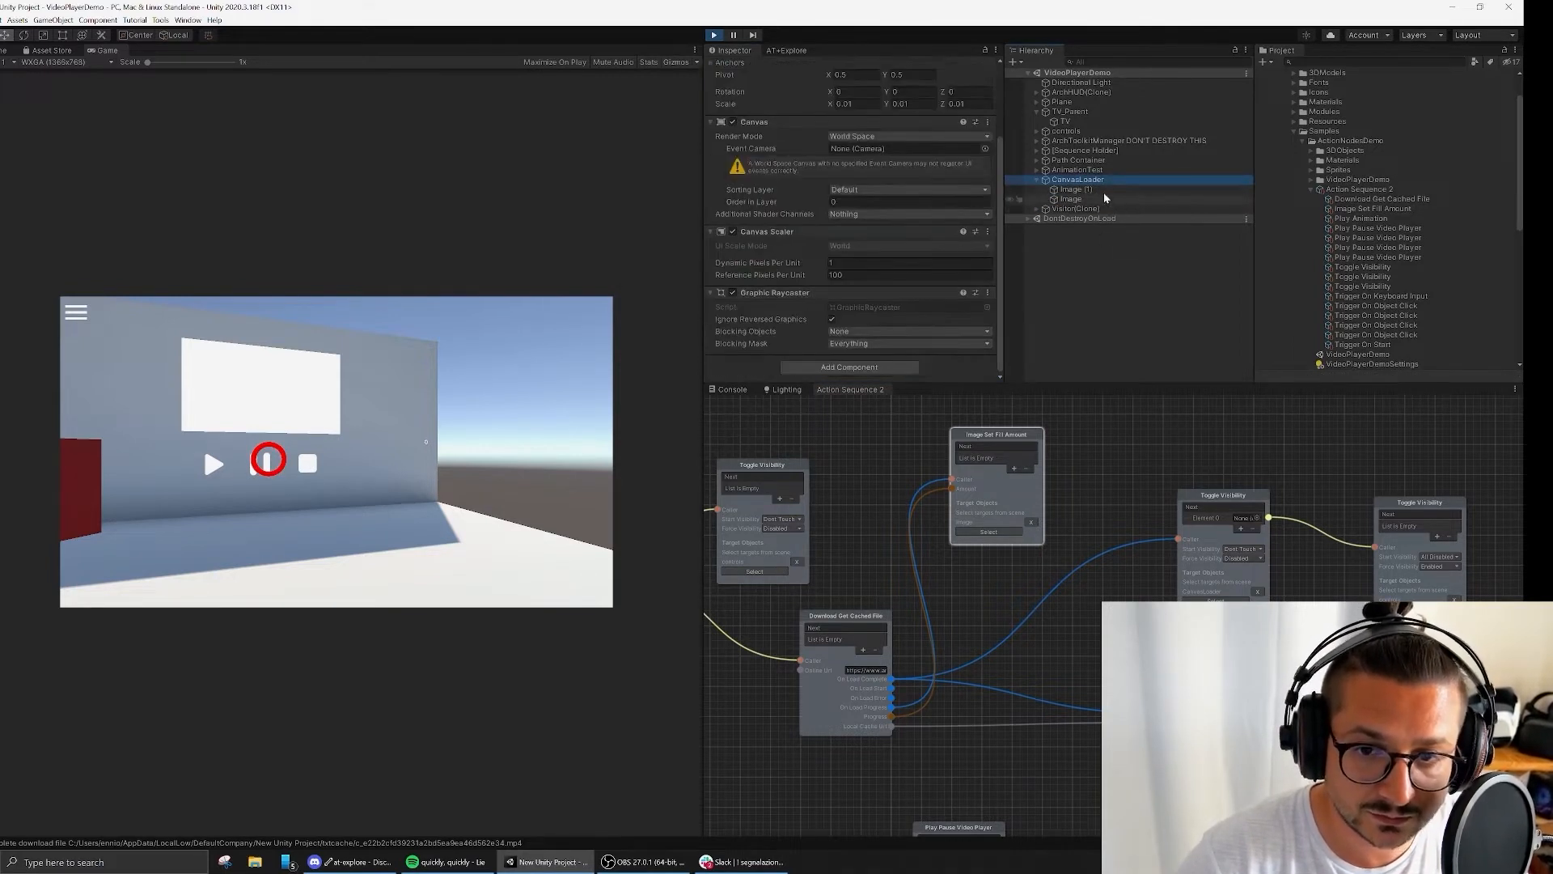
# Step: Compare the color and Fill Amount settings of CanvasLoader's Image (1) and Image children
pyautogui.click(1084, 189)
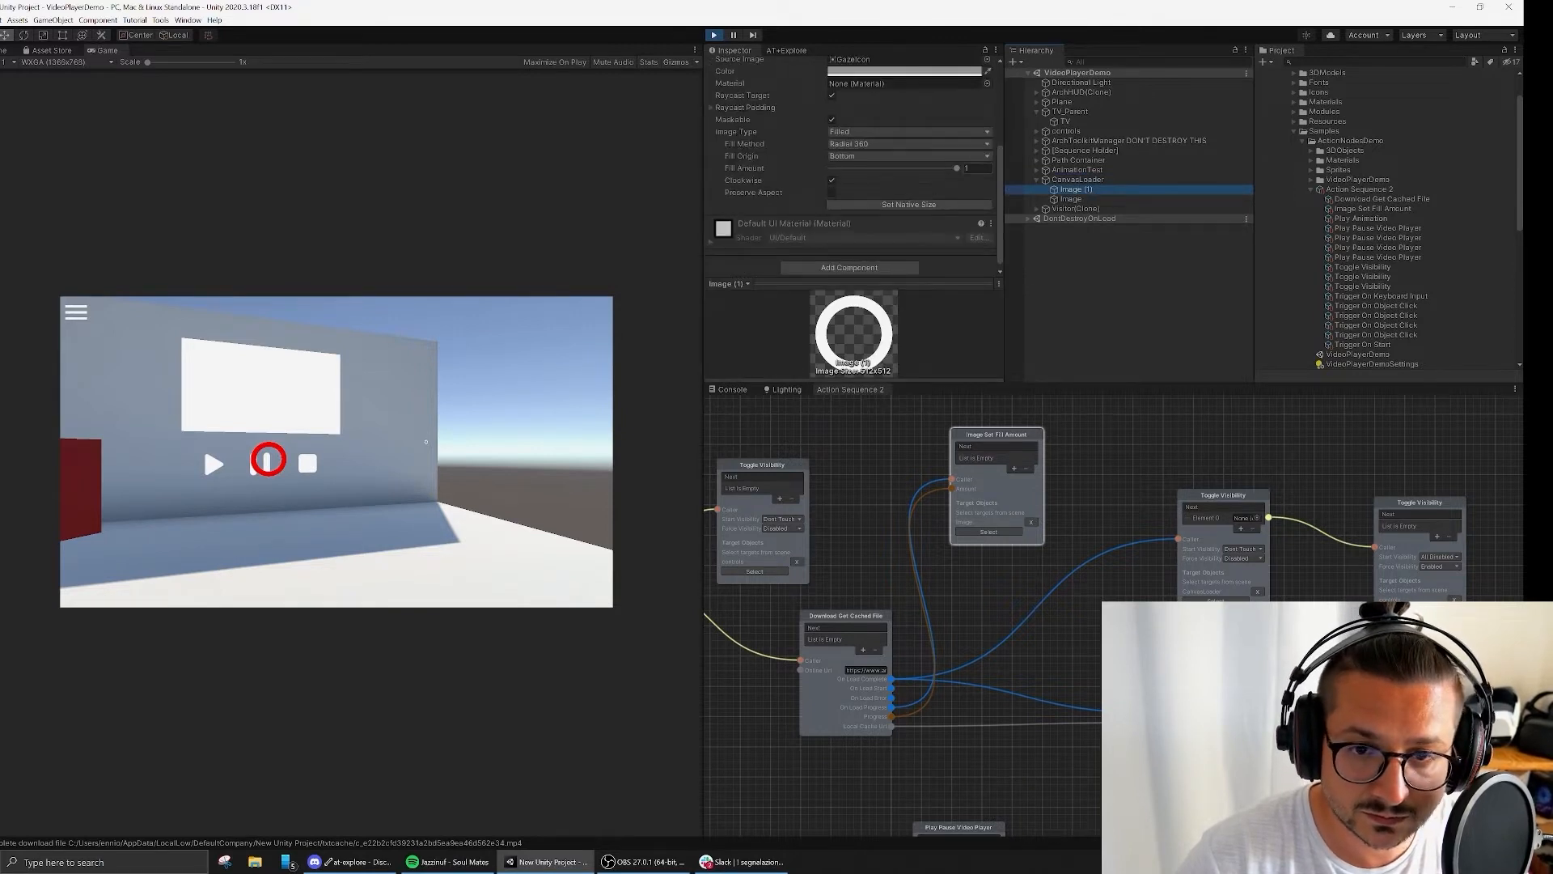
pyautogui.moveTo(957, 168)
pyautogui.mouseDown()
pyautogui.moveTo(853, 168)
pyautogui.moveTo(963, 170)
pyautogui.mouseUp()
pyautogui.click(1070, 199)
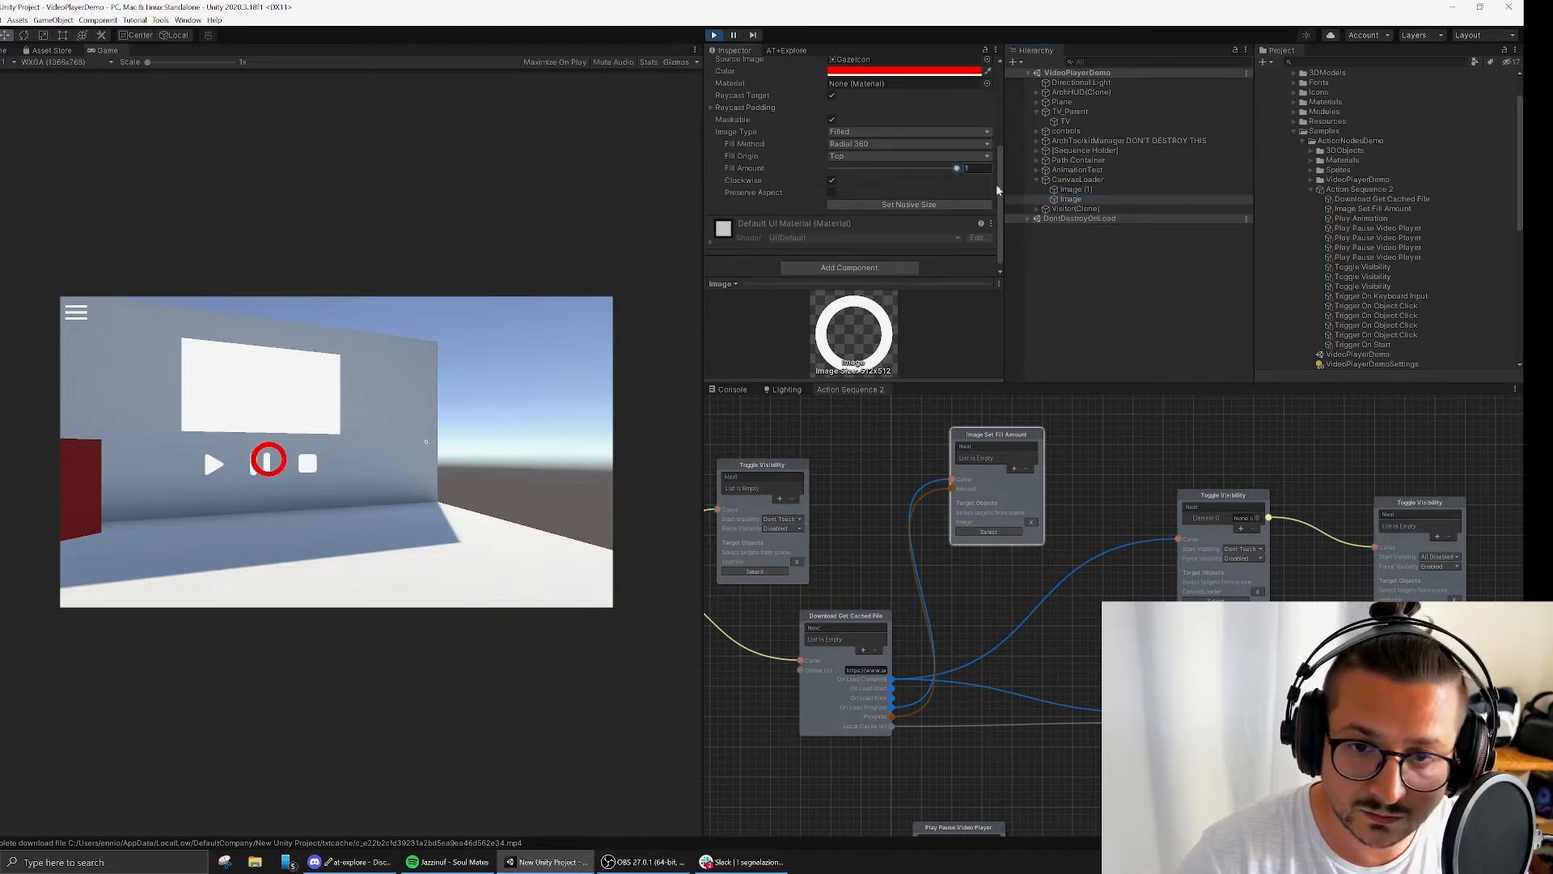
pyautogui.click(1080, 190)
pyautogui.click(1078, 200)
# Step: Examine the links from the Download Get Cached File outputs to the Toggle Visibility and Play Pause Video Player nodes
pyautogui.moveTo(987, 613); pyautogui.dragTo(970, 562, button='middle')
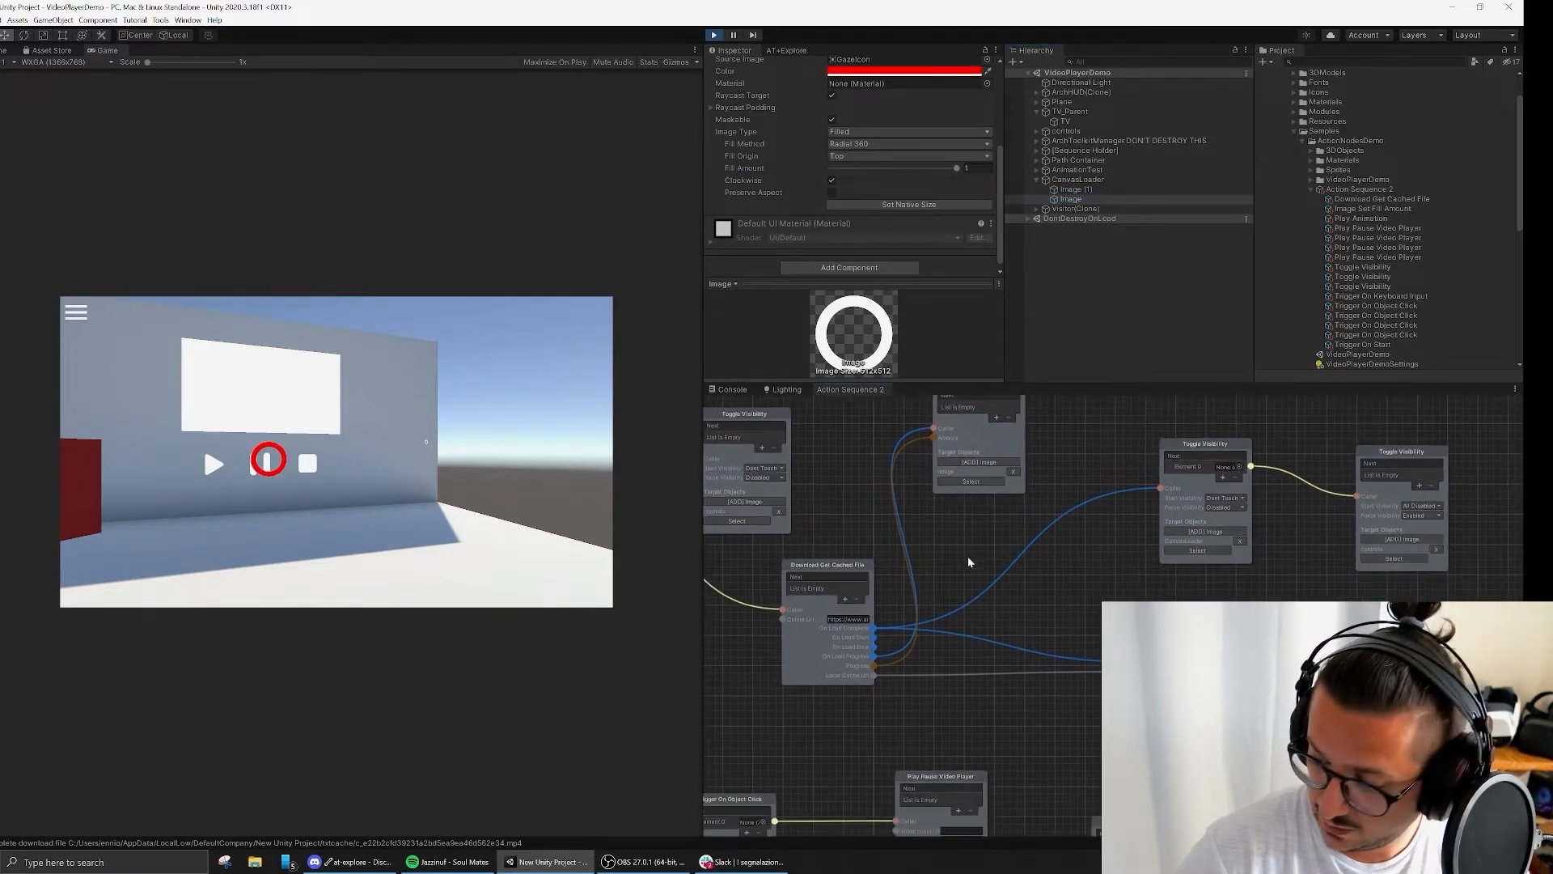
pyautogui.moveTo(953, 631); pyautogui.dragTo(950, 546, button='middle')
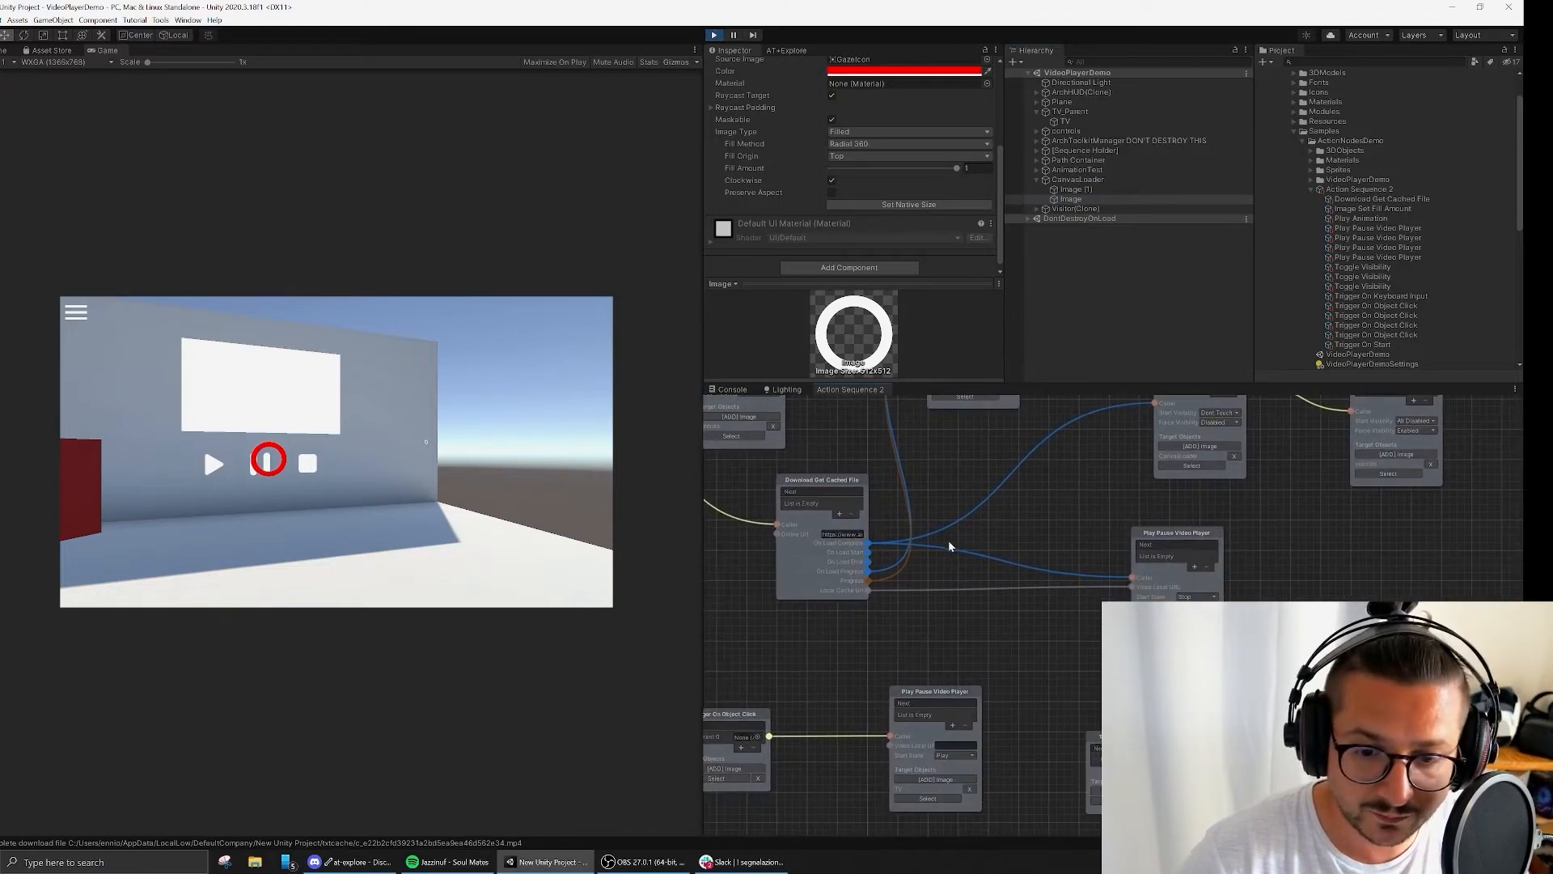
pyautogui.click(1192, 467)
pyautogui.moveTo(1200, 469); pyautogui.dragTo(1119, 521, button='middle')
pyautogui.click(960, 461)
pyautogui.moveTo(960, 461); pyautogui.dragTo(855, 579, button='middle')
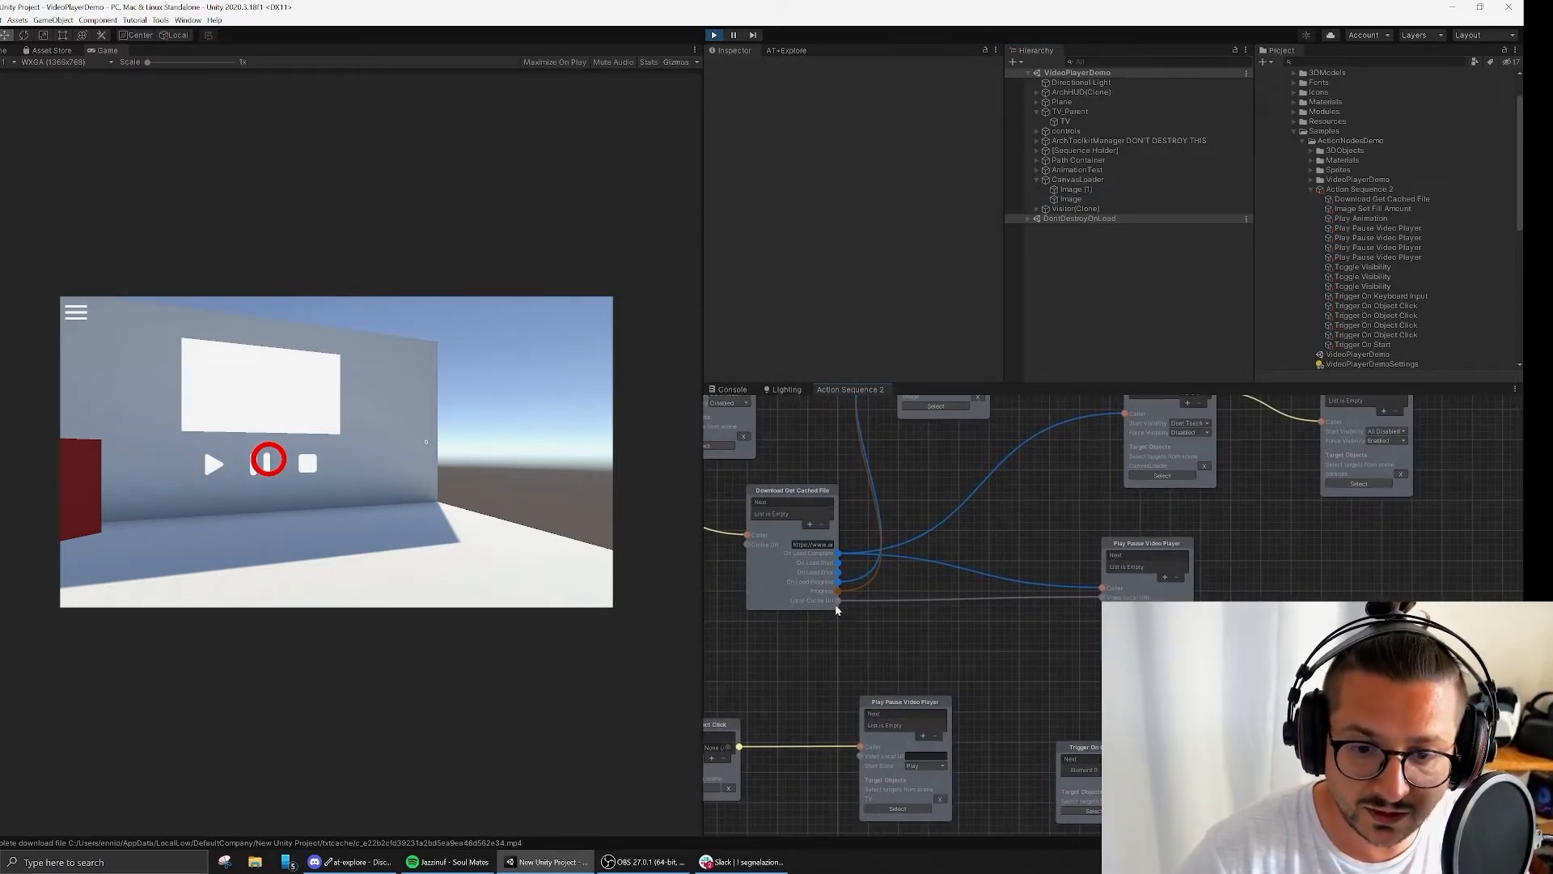
pyautogui.moveTo(837, 604)
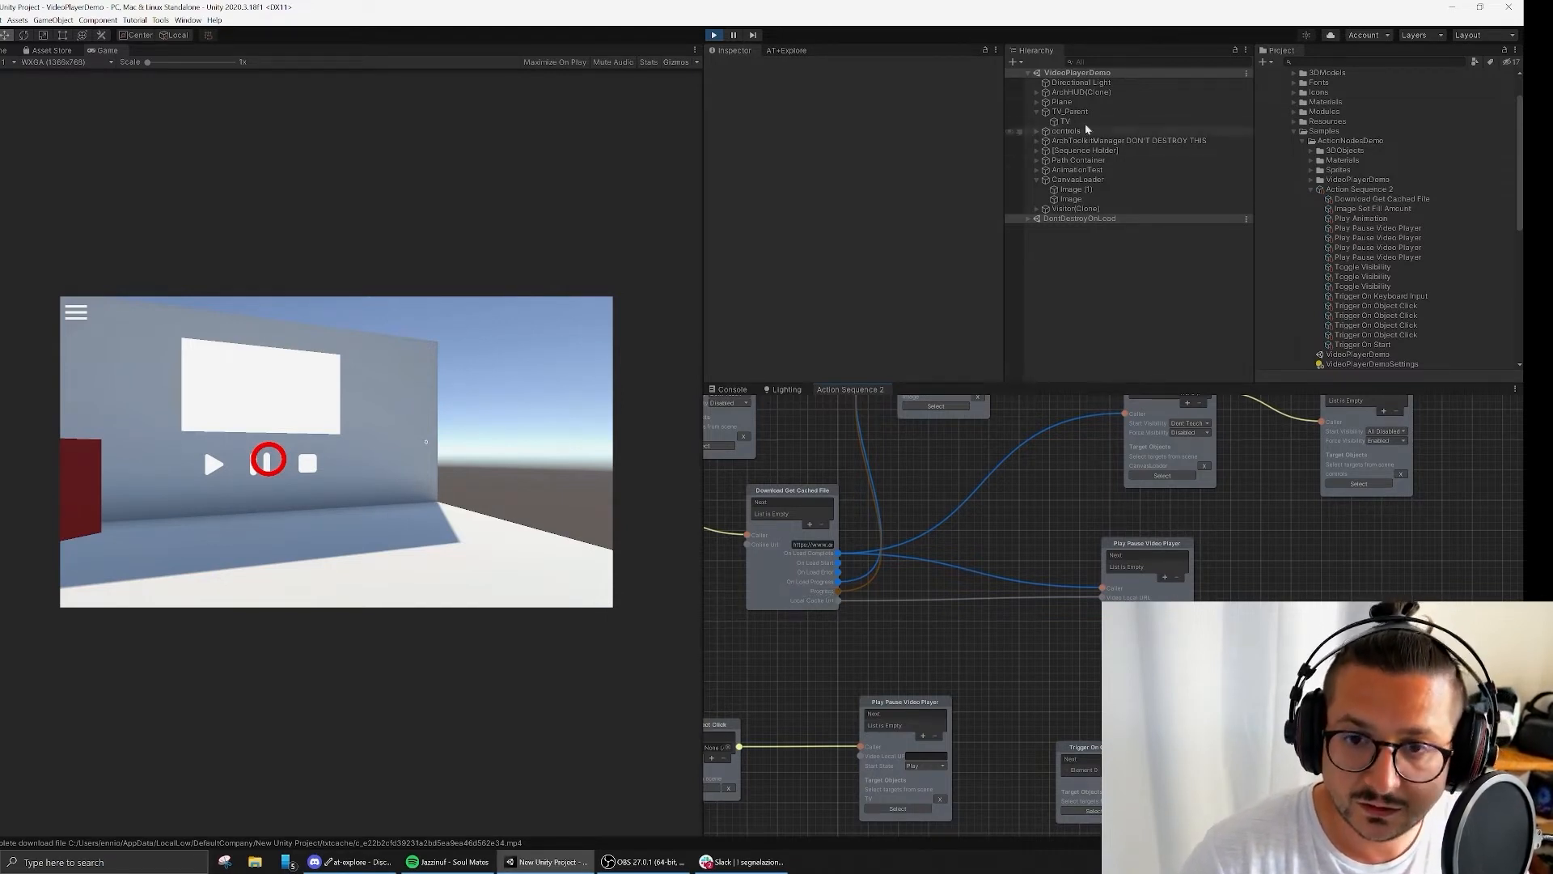
# Step: Check the full local file path in the URL field of the TV's Video Player component
pyautogui.click(1062, 122)
pyautogui.scroll(-5, 803, 278)
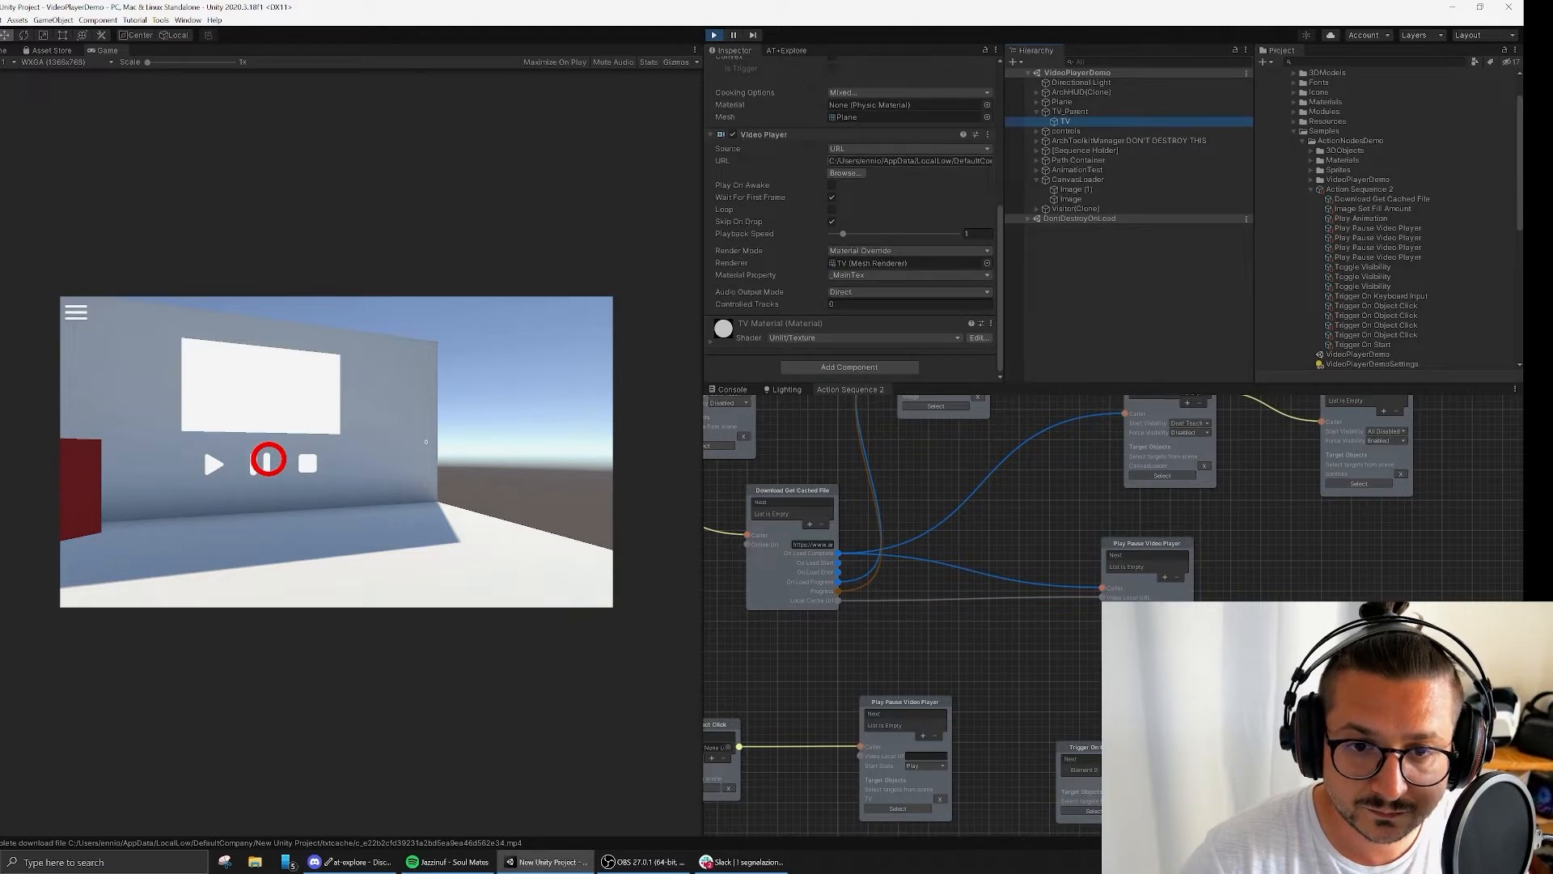
pyautogui.moveTo(845, 161); pyautogui.dragTo(1015, 163)
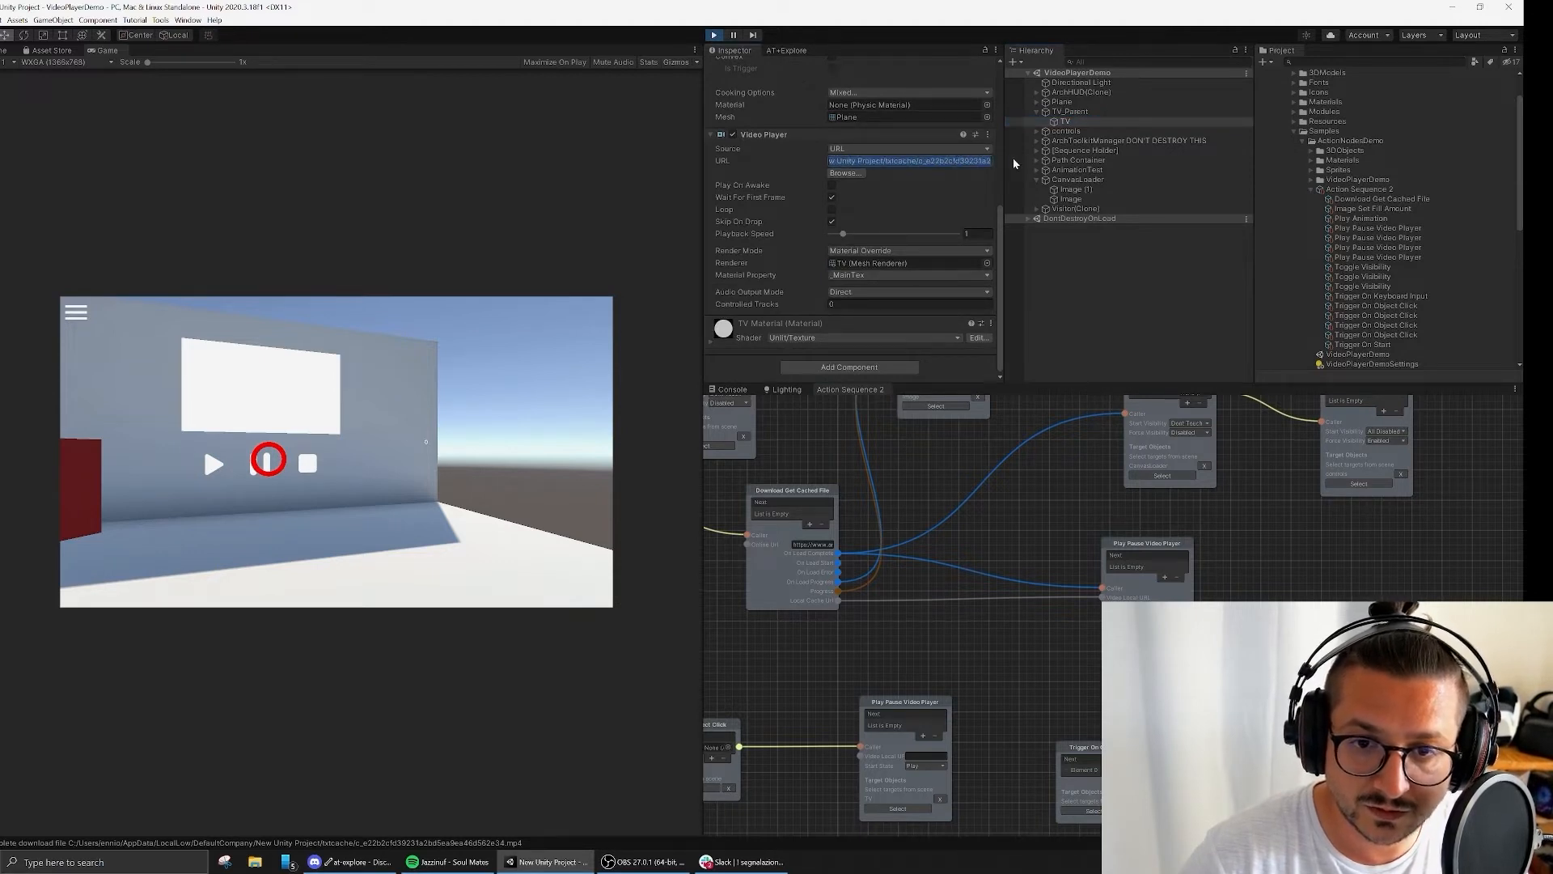
pyautogui.doubleClick(944, 162)
pyautogui.click(944, 161)
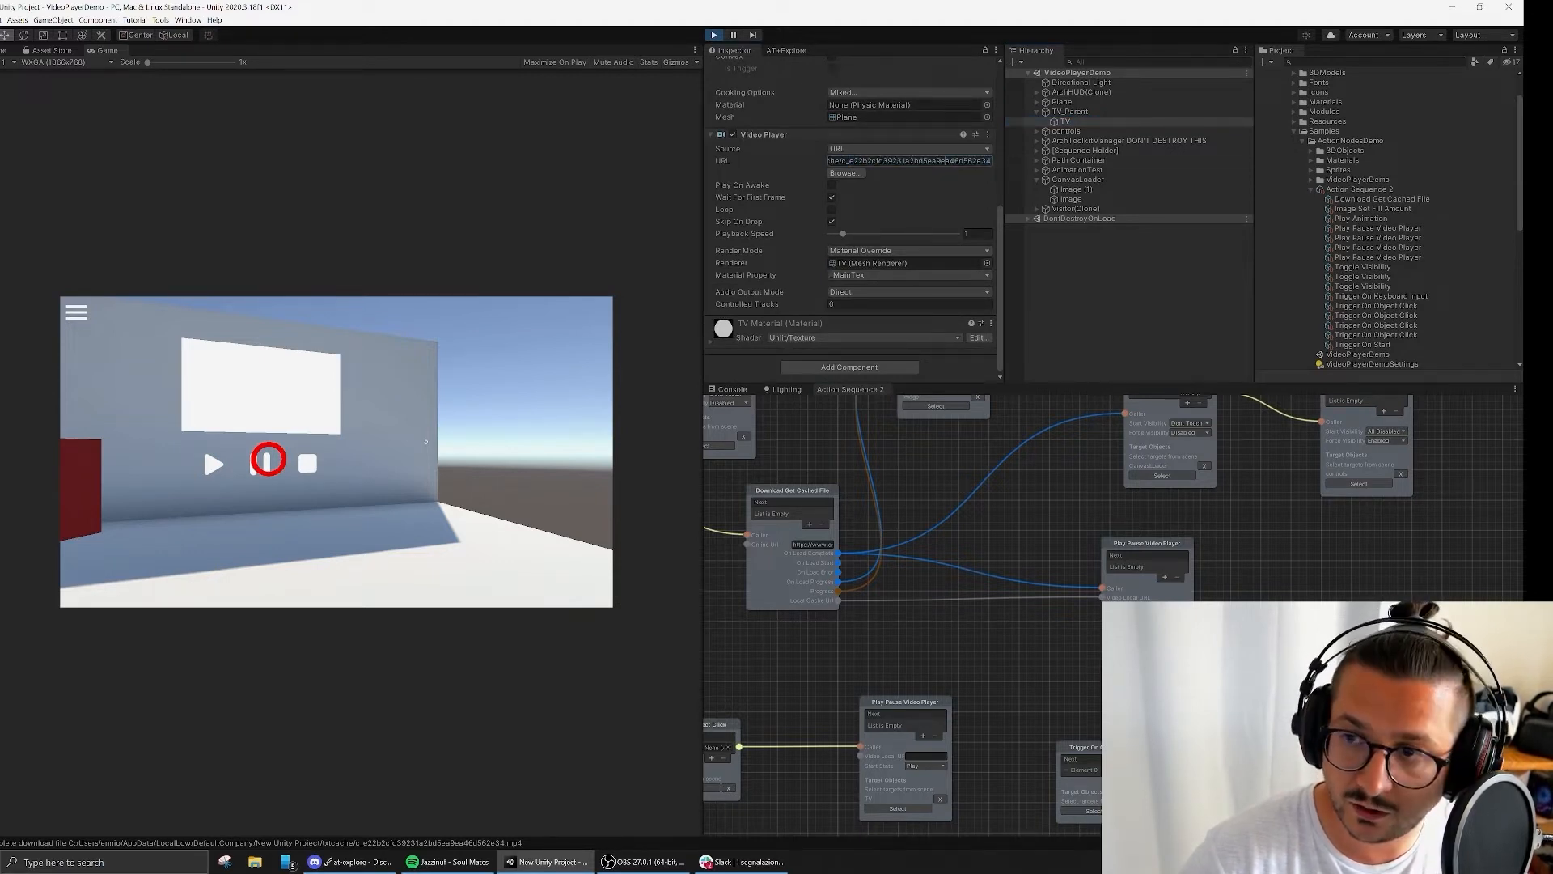
# Step: Start the TV video with the wall's play symbol in the running scene and exit Play mode
pyautogui.moveTo(1029, 629); pyautogui.dragTo(1197, 451, button='middle')
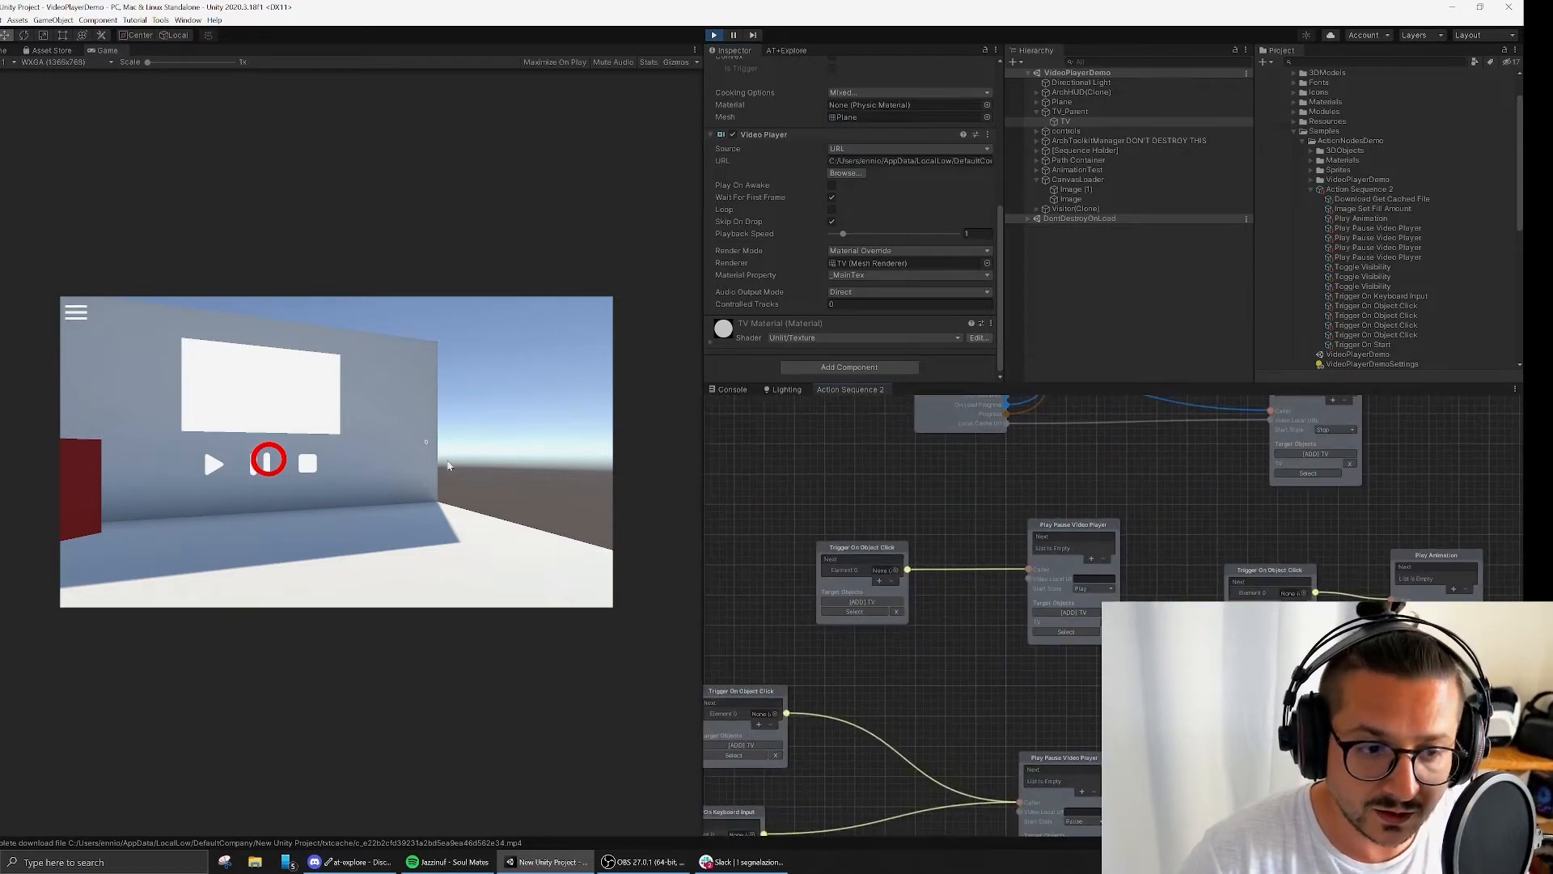
pyautogui.click(272, 446)
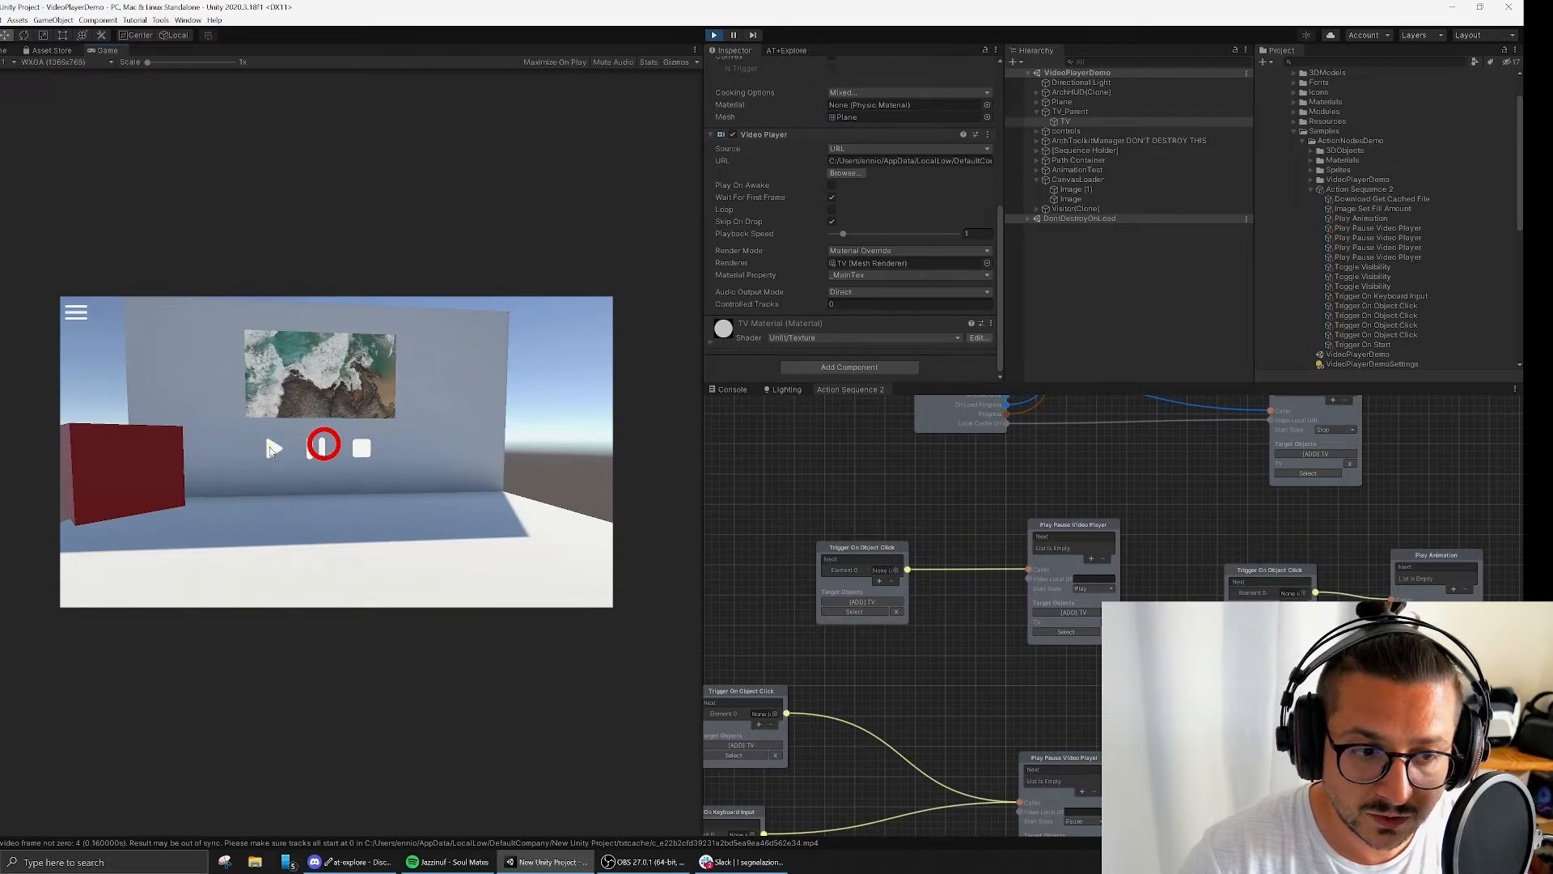
pyautogui.click(714, 36)
pyautogui.click(1087, 306)
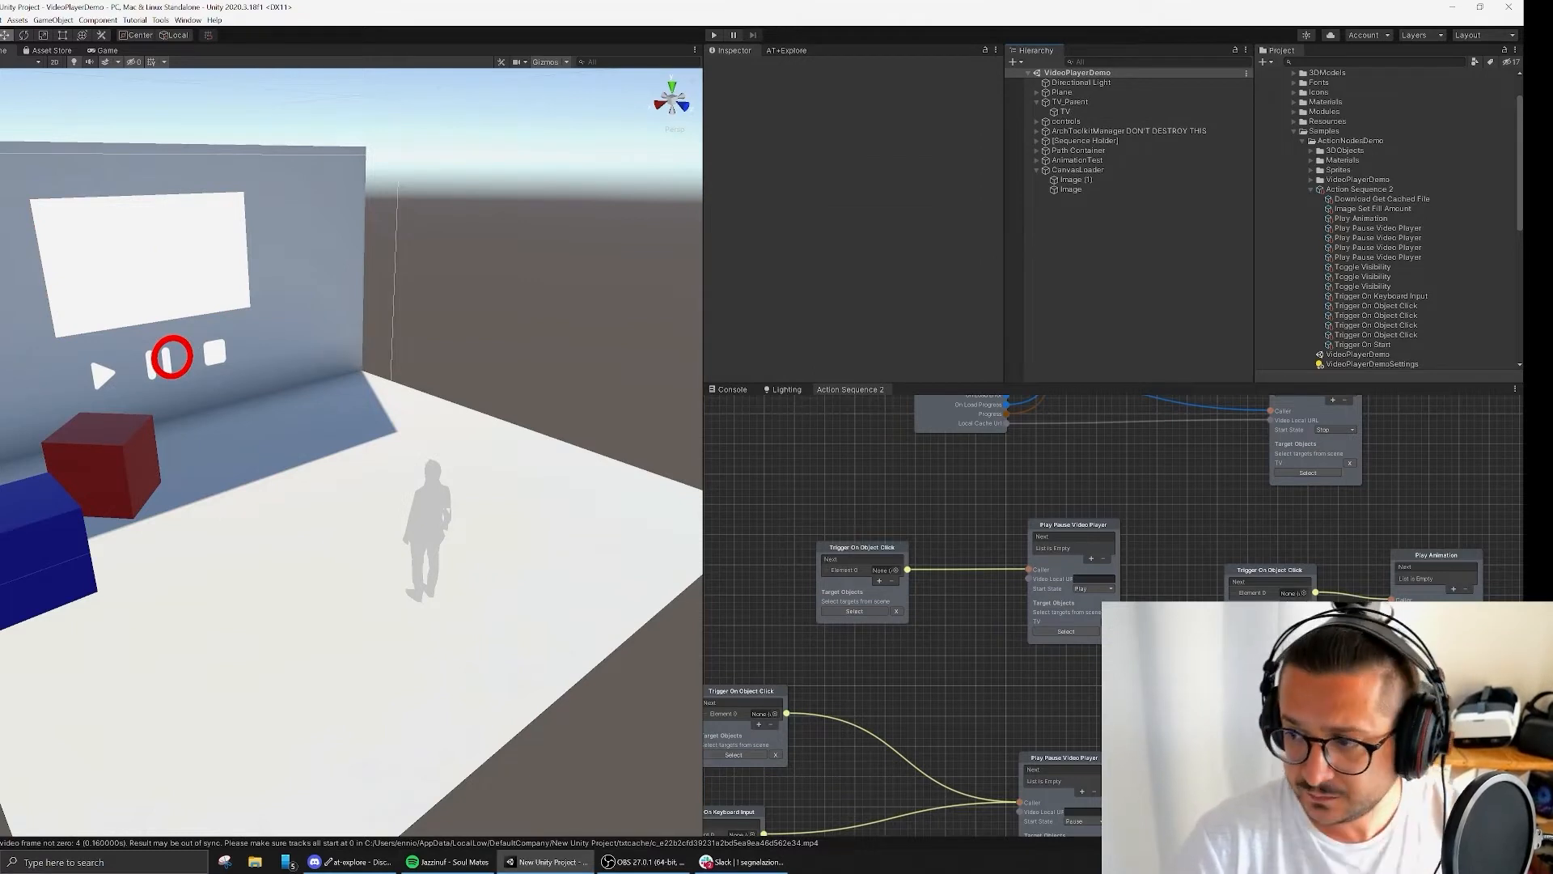
# Step: Collapse the Action Sequence 2 asset and ActionNodesDemo folder, and open the VideoTest scene from the Scenes folder
pyautogui.click(1311, 191)
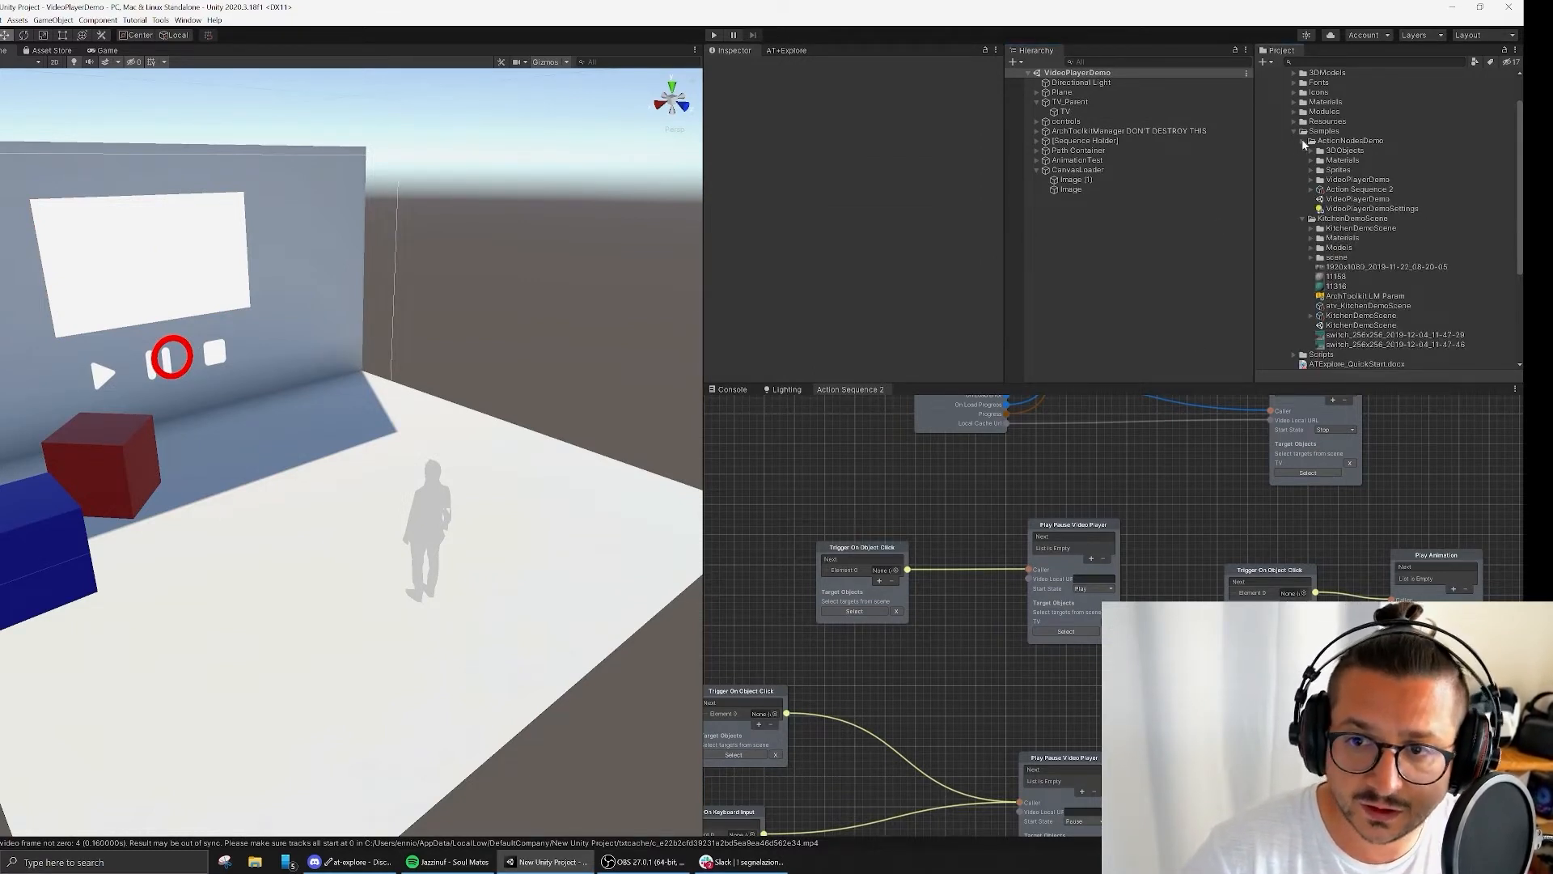
pyautogui.click(1303, 142)
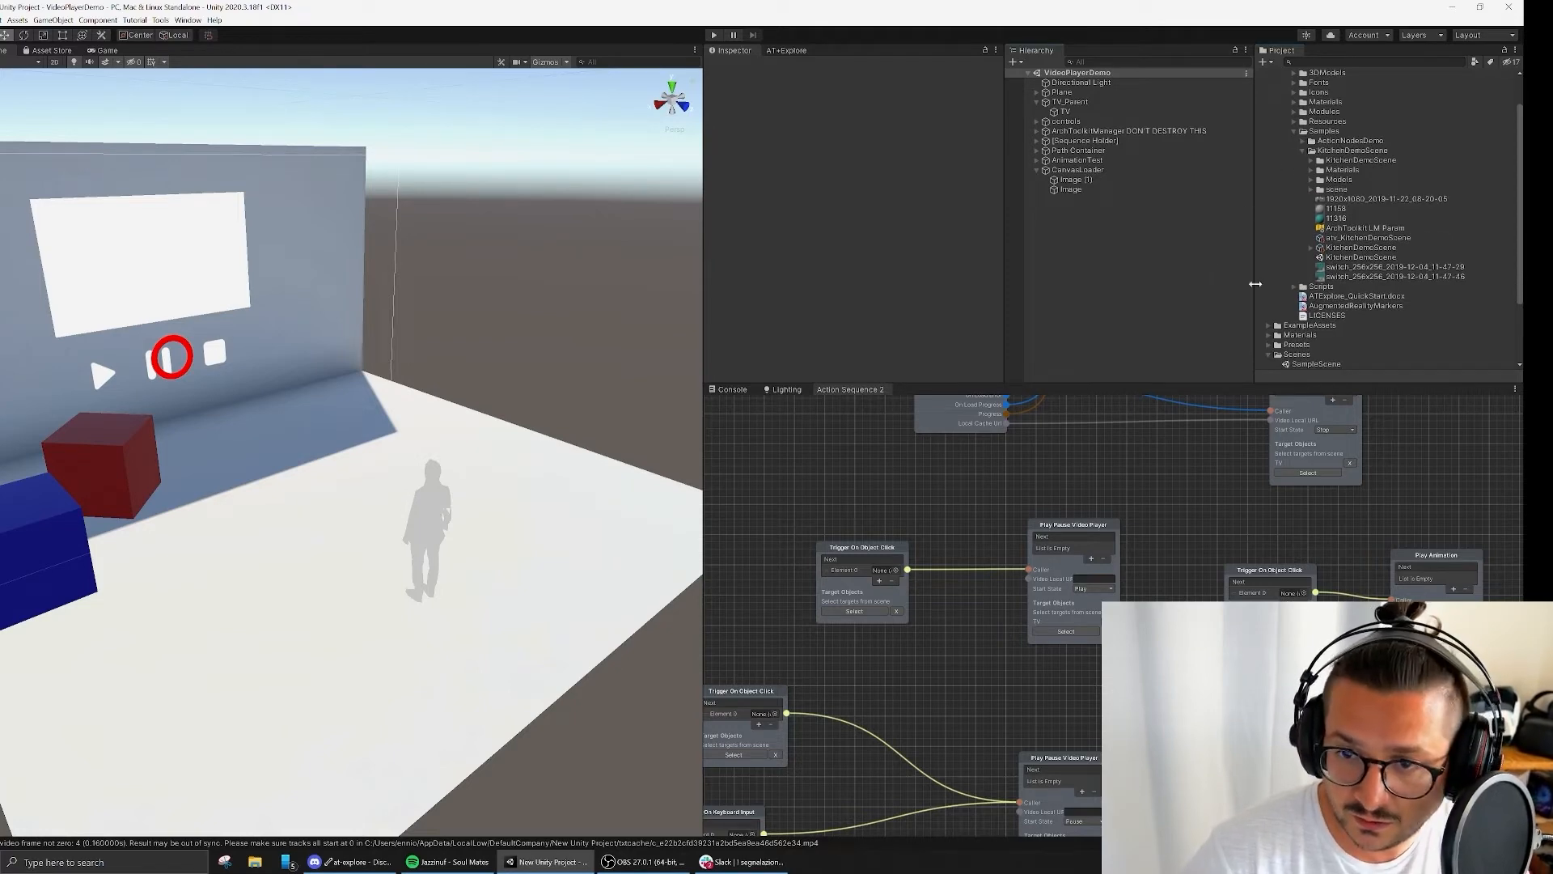
pyautogui.scroll(-2, 1272, 336)
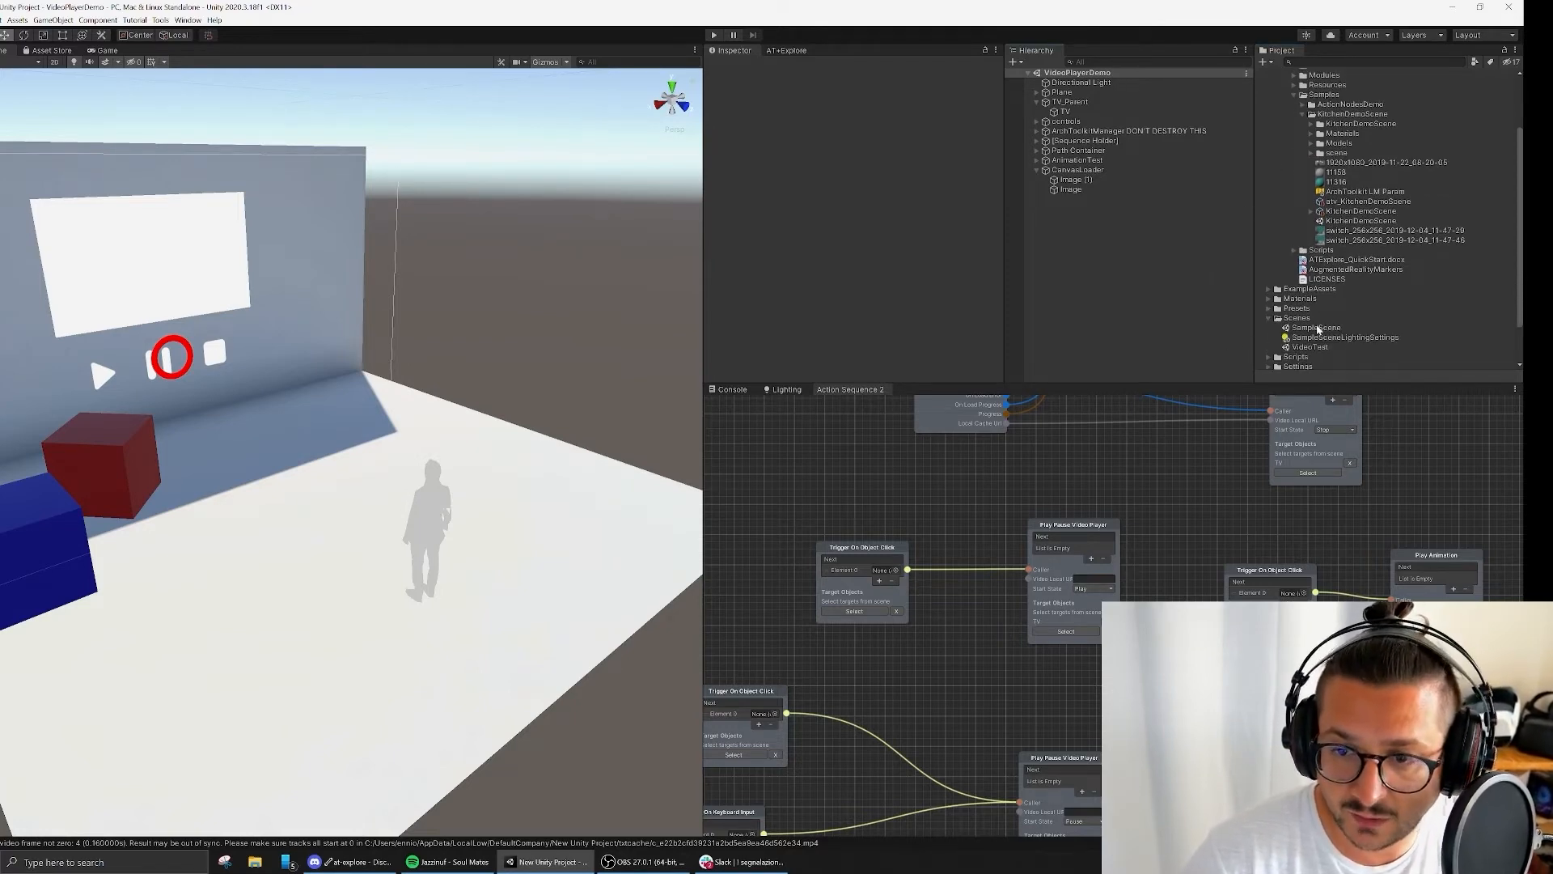
pyautogui.doubleClick(1310, 347)
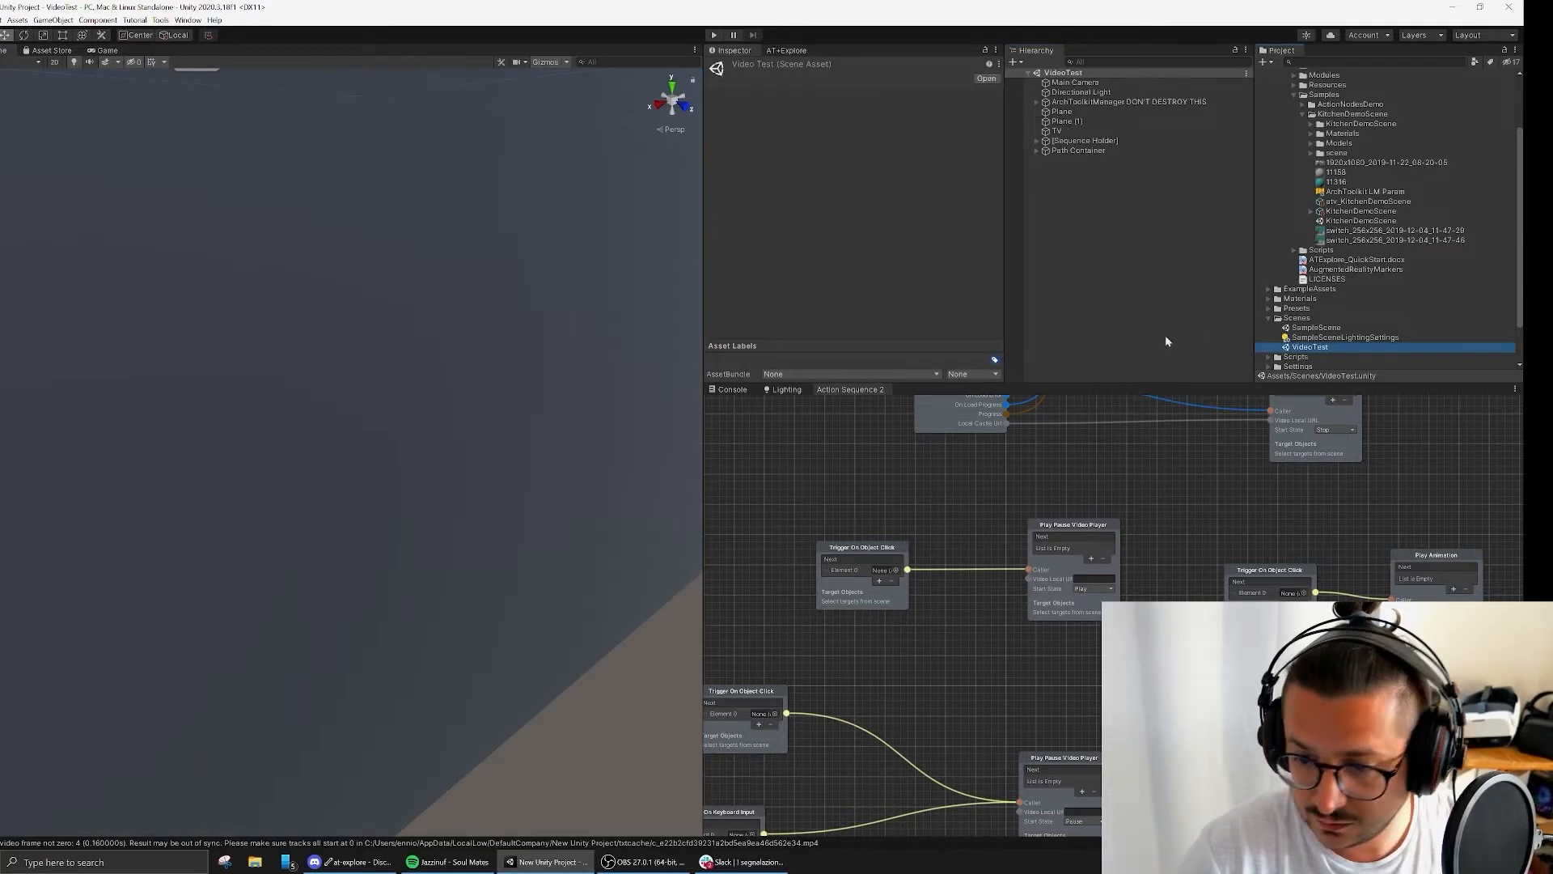
# Step: Select the TV plane on the wall and assign the TVMaterial material to its Mesh Renderer
pyautogui.moveTo(488, 427); pyautogui.dragTo(420, 567, button='right')
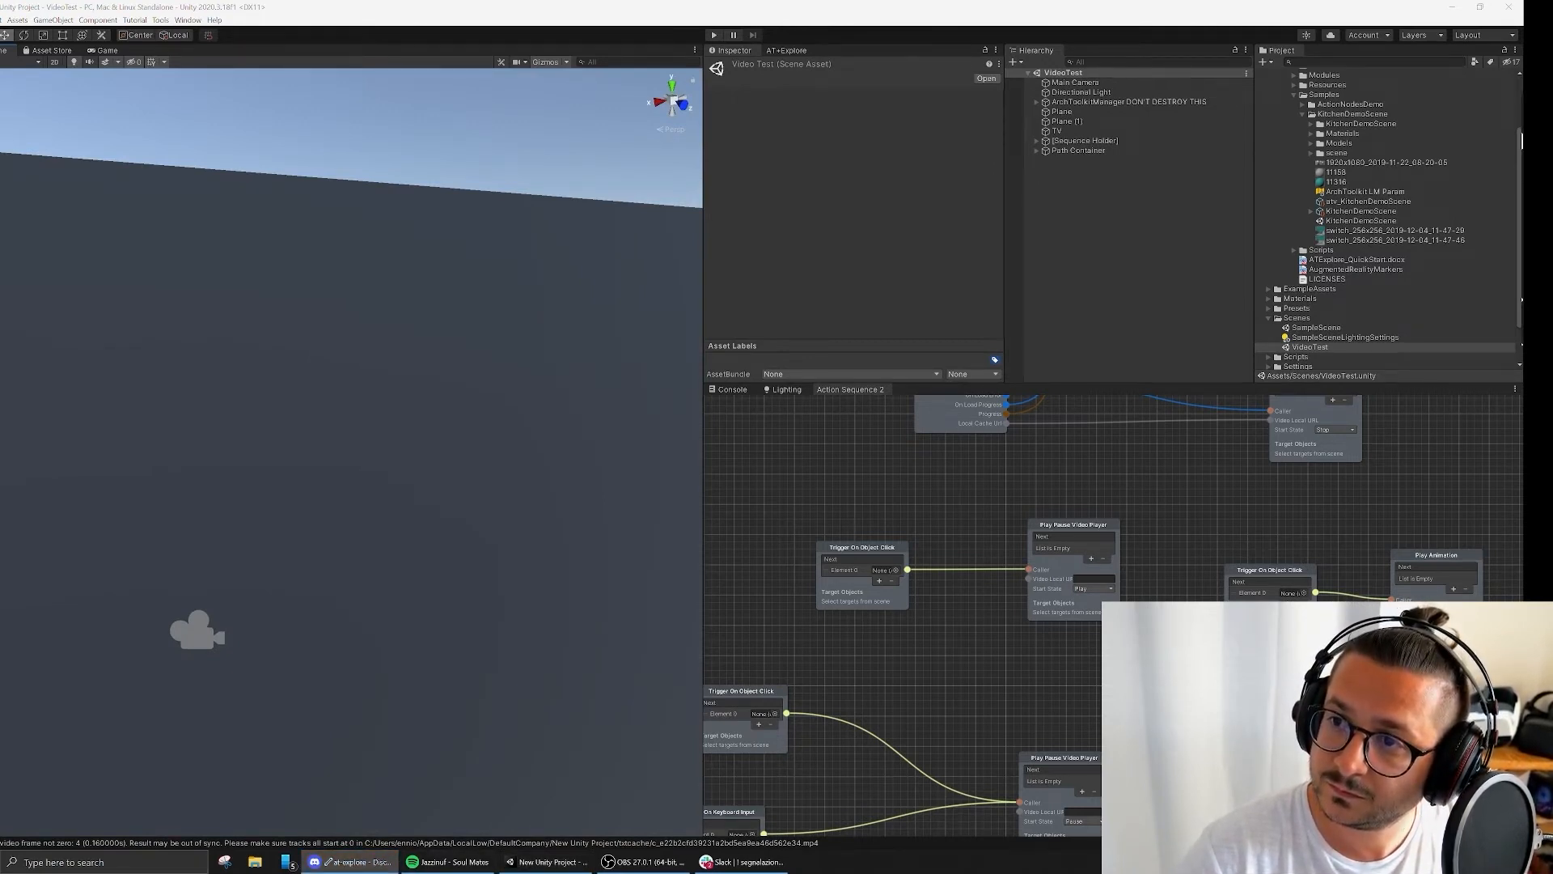
pyautogui.moveTo(395, 457); pyautogui.dragTo(326, 454, button='right')
pyautogui.click(311, 406)
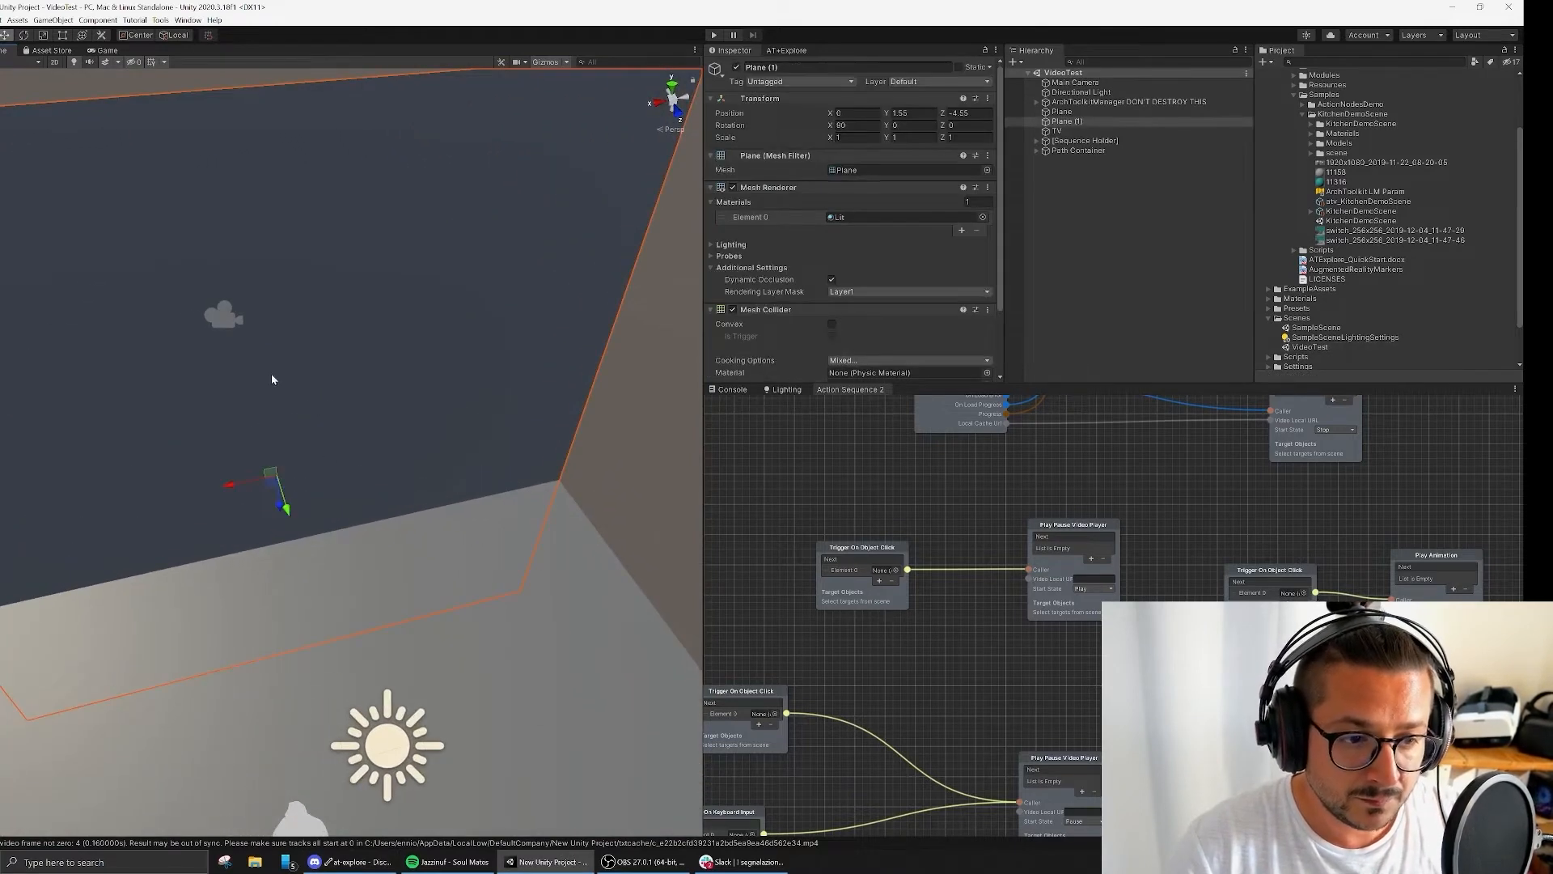
pyautogui.click(254, 430)
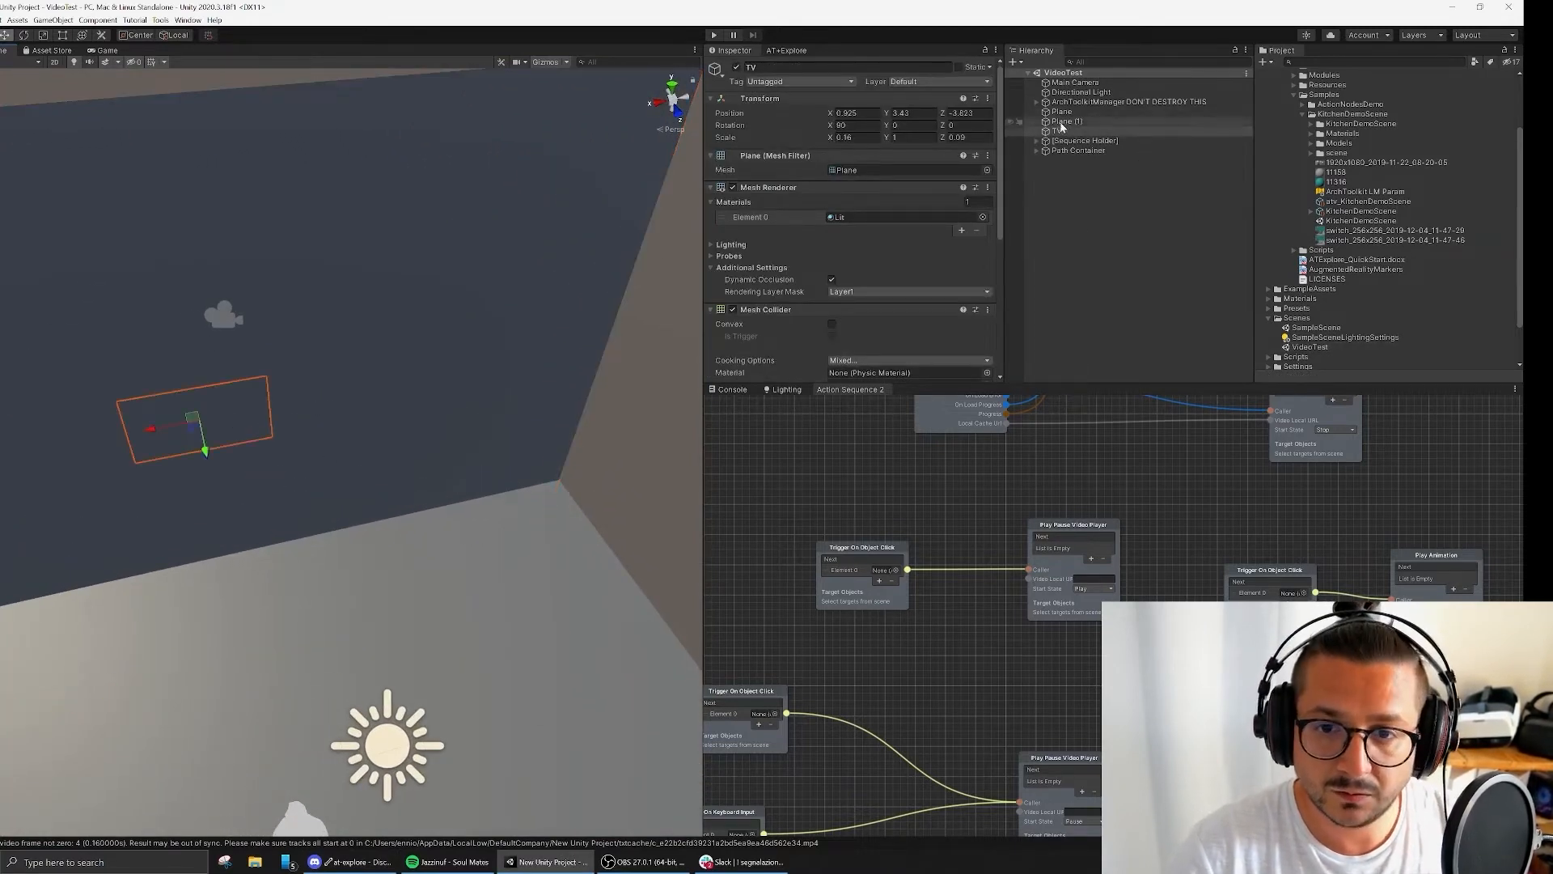
pyautogui.click(982, 218)
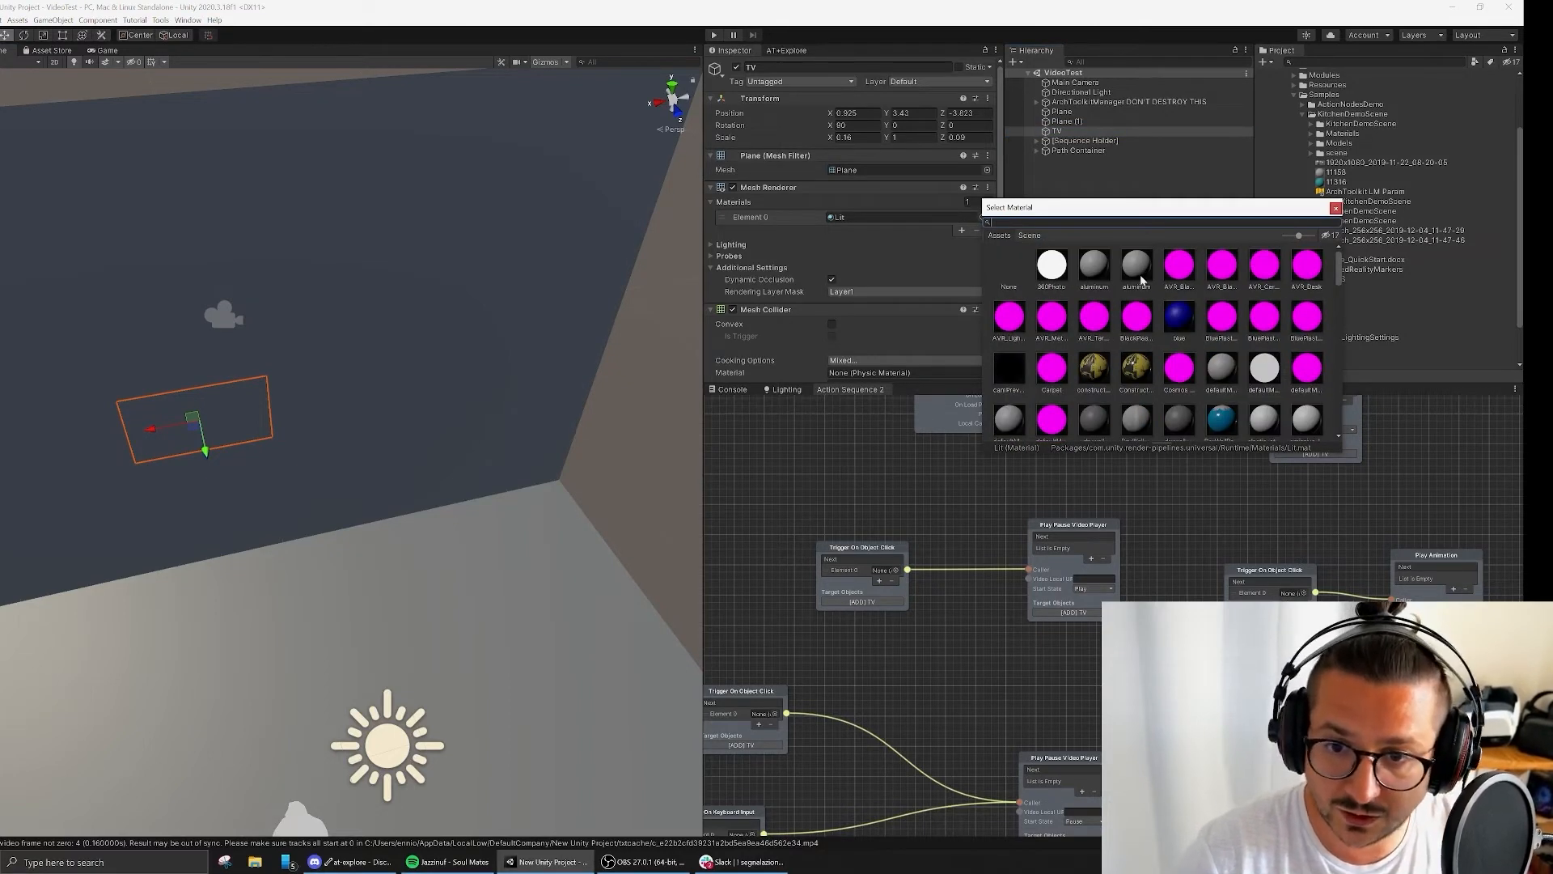
pyautogui.scroll(-2, 1141, 279)
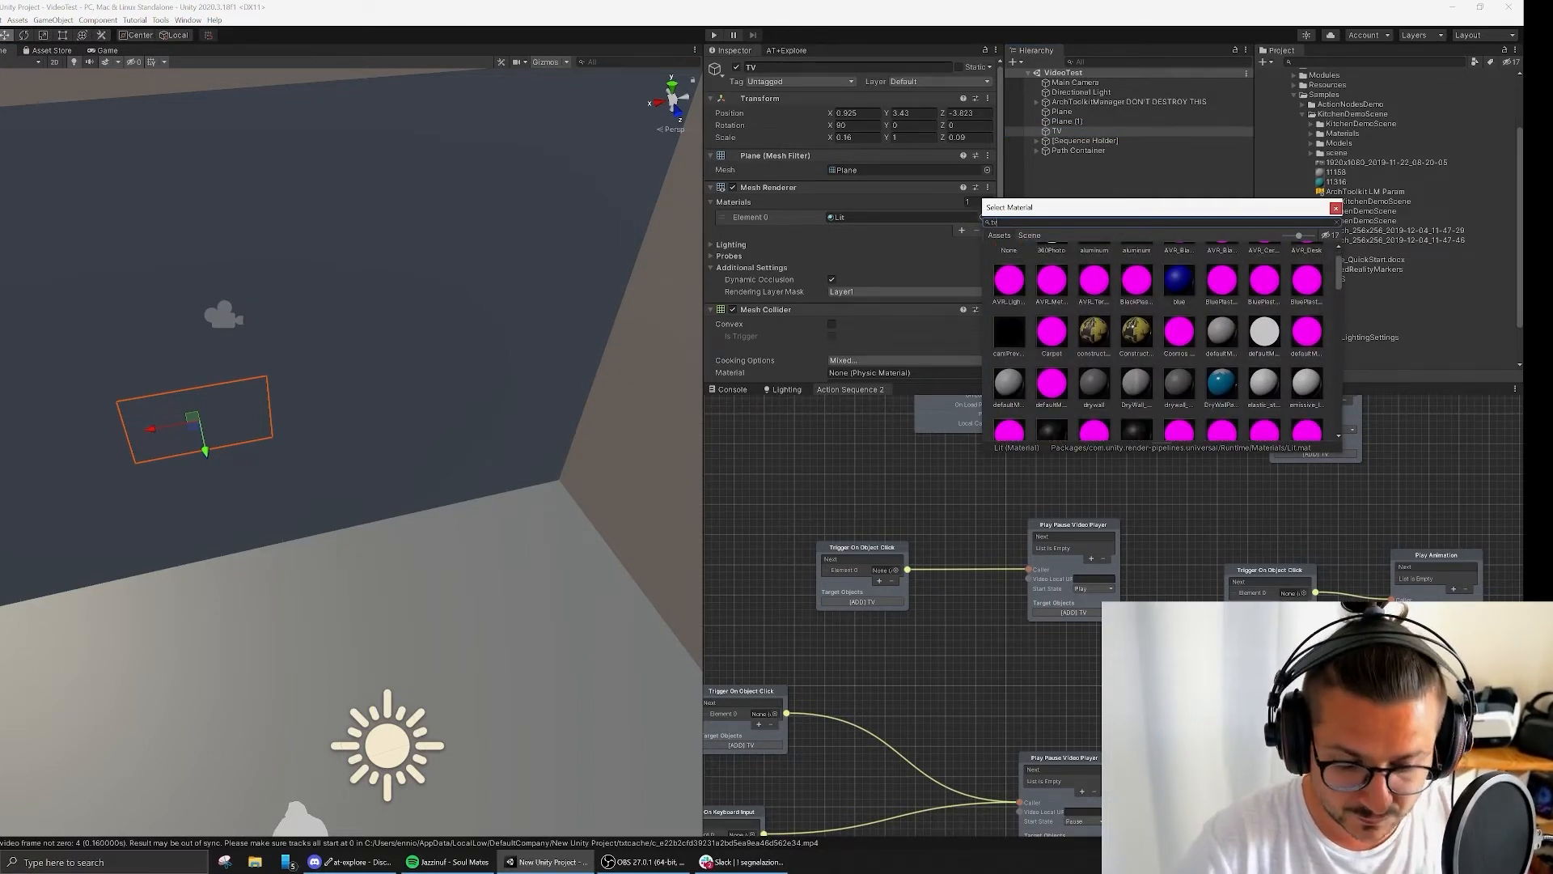
pyautogui.doubleClick(1050, 264)
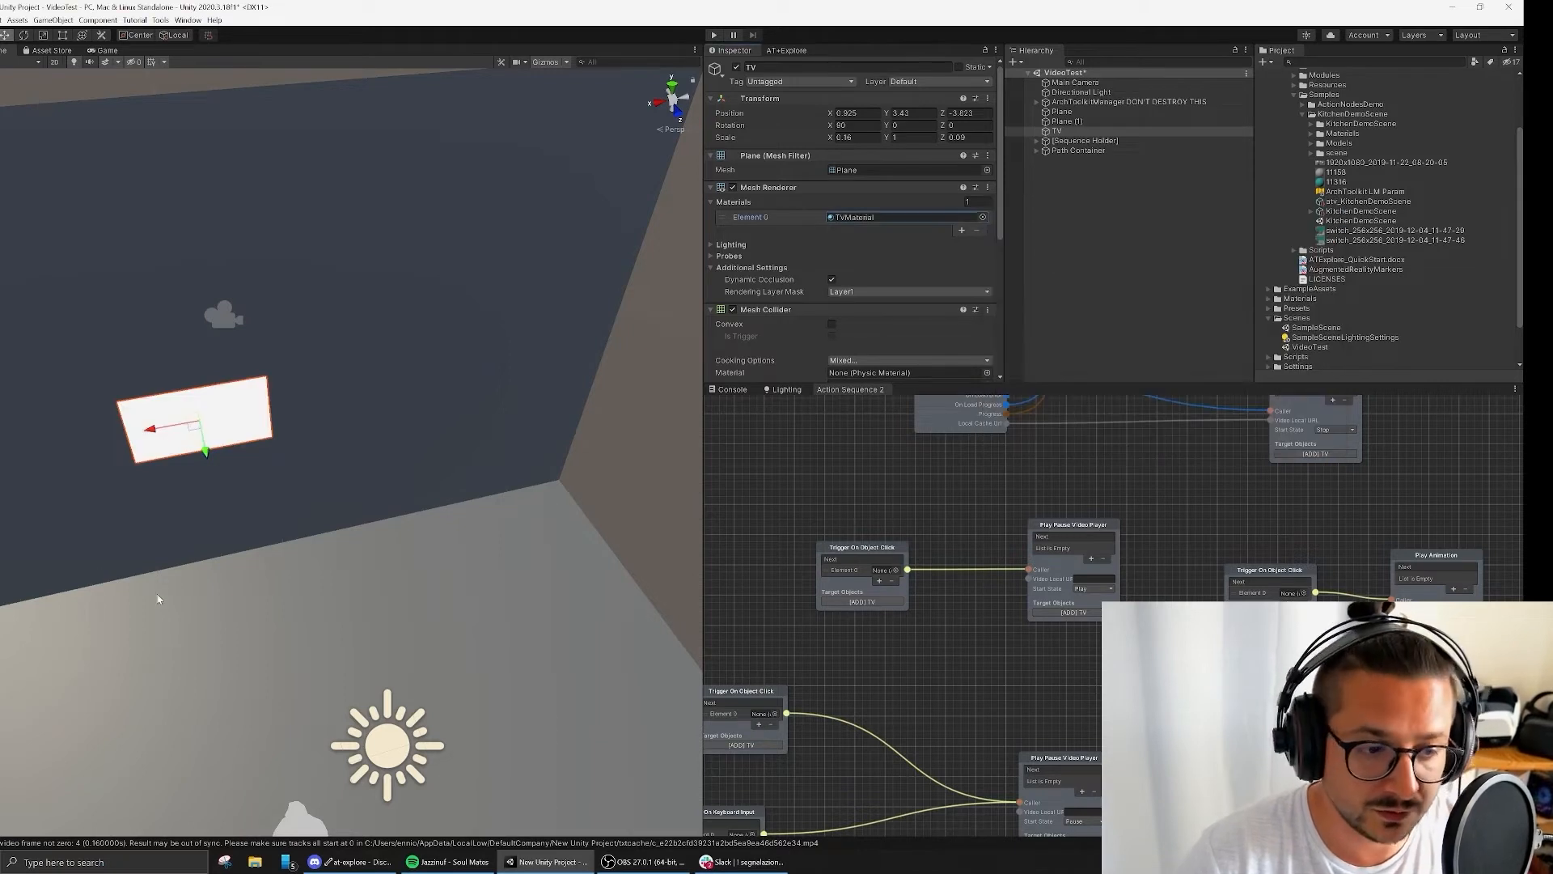
# Step: Examine the TV's Video Player component, including its source, video clip and render mode settings
pyautogui.moveTo(158, 599); pyautogui.dragTo(284, 454, button='middle')
pyautogui.scroll(-5, 766, 286)
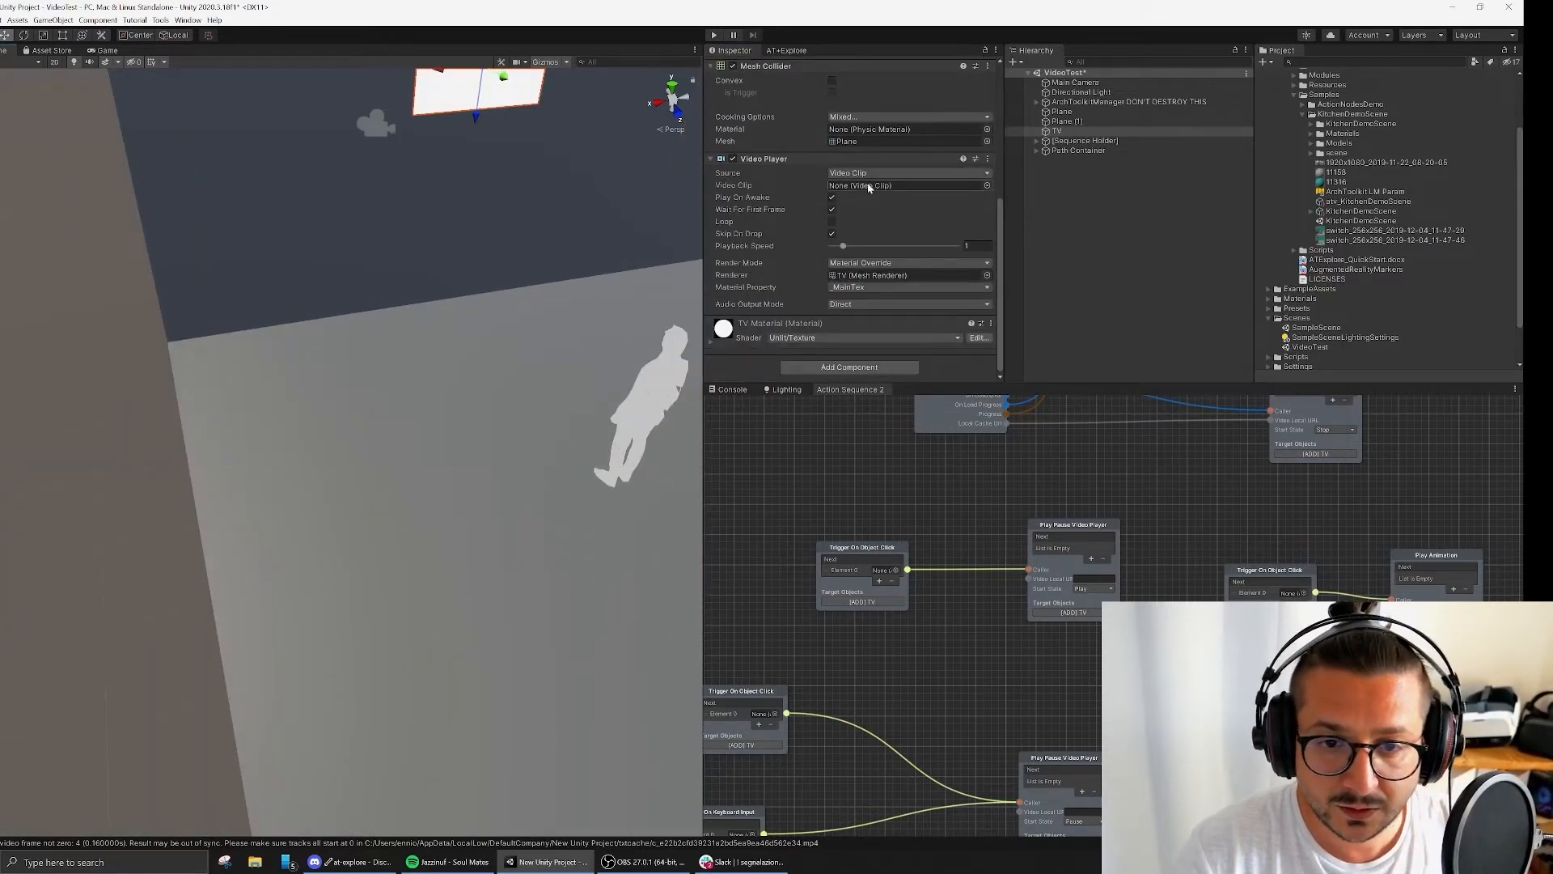
pyautogui.click(1157, 228)
pyautogui.click(1052, 130)
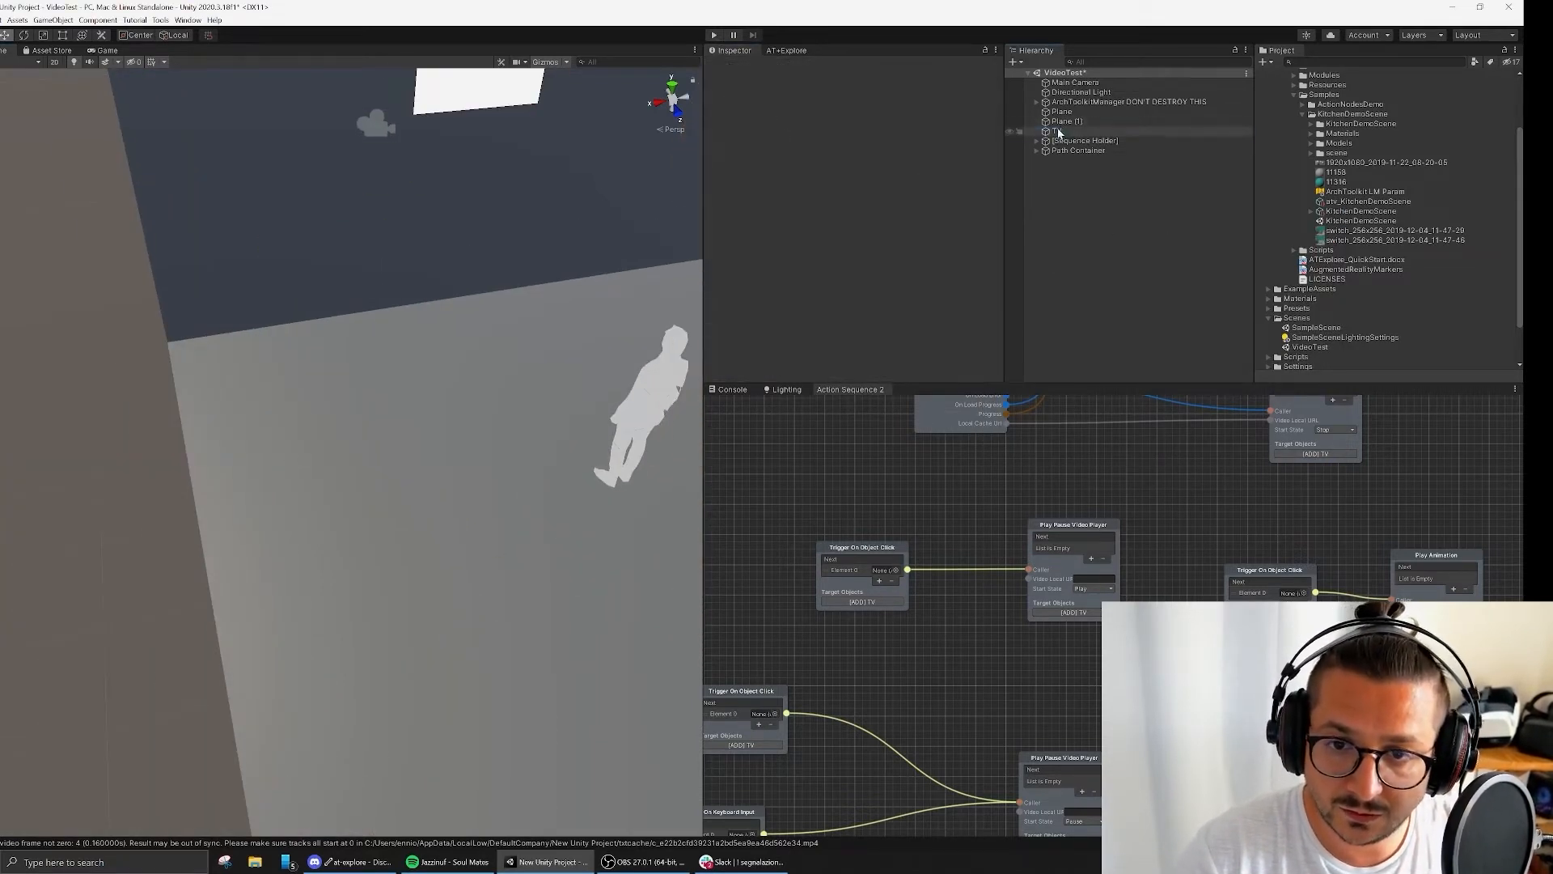
pyautogui.scroll(-5, 882, 206)
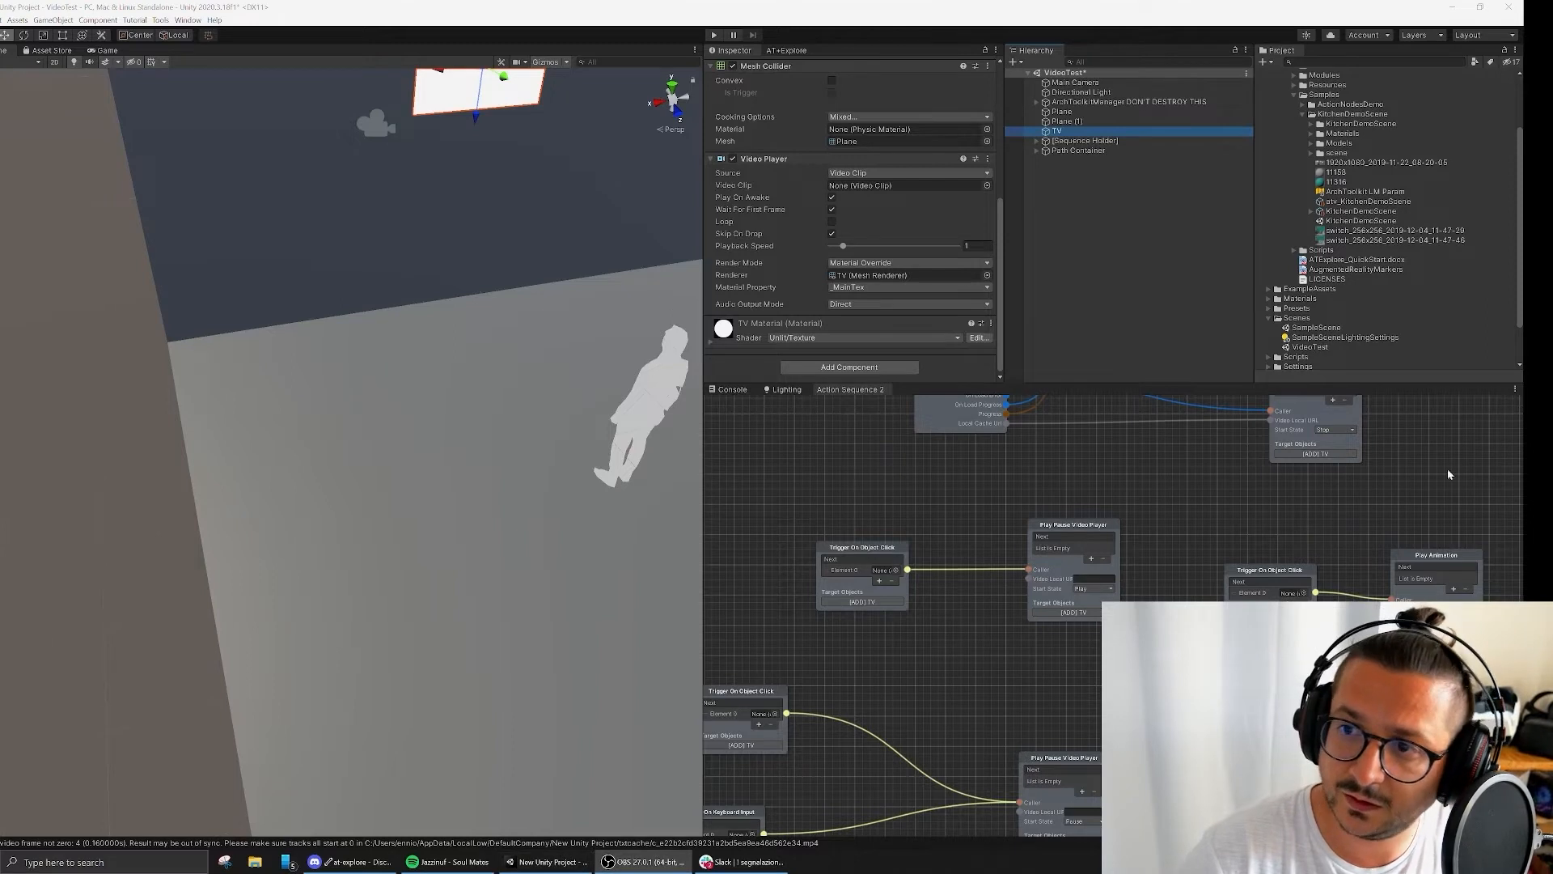
# Step: Deselect the TV and collapse the KitchenDemoScene folder in the project's Samples
pyautogui.click(1170, 211)
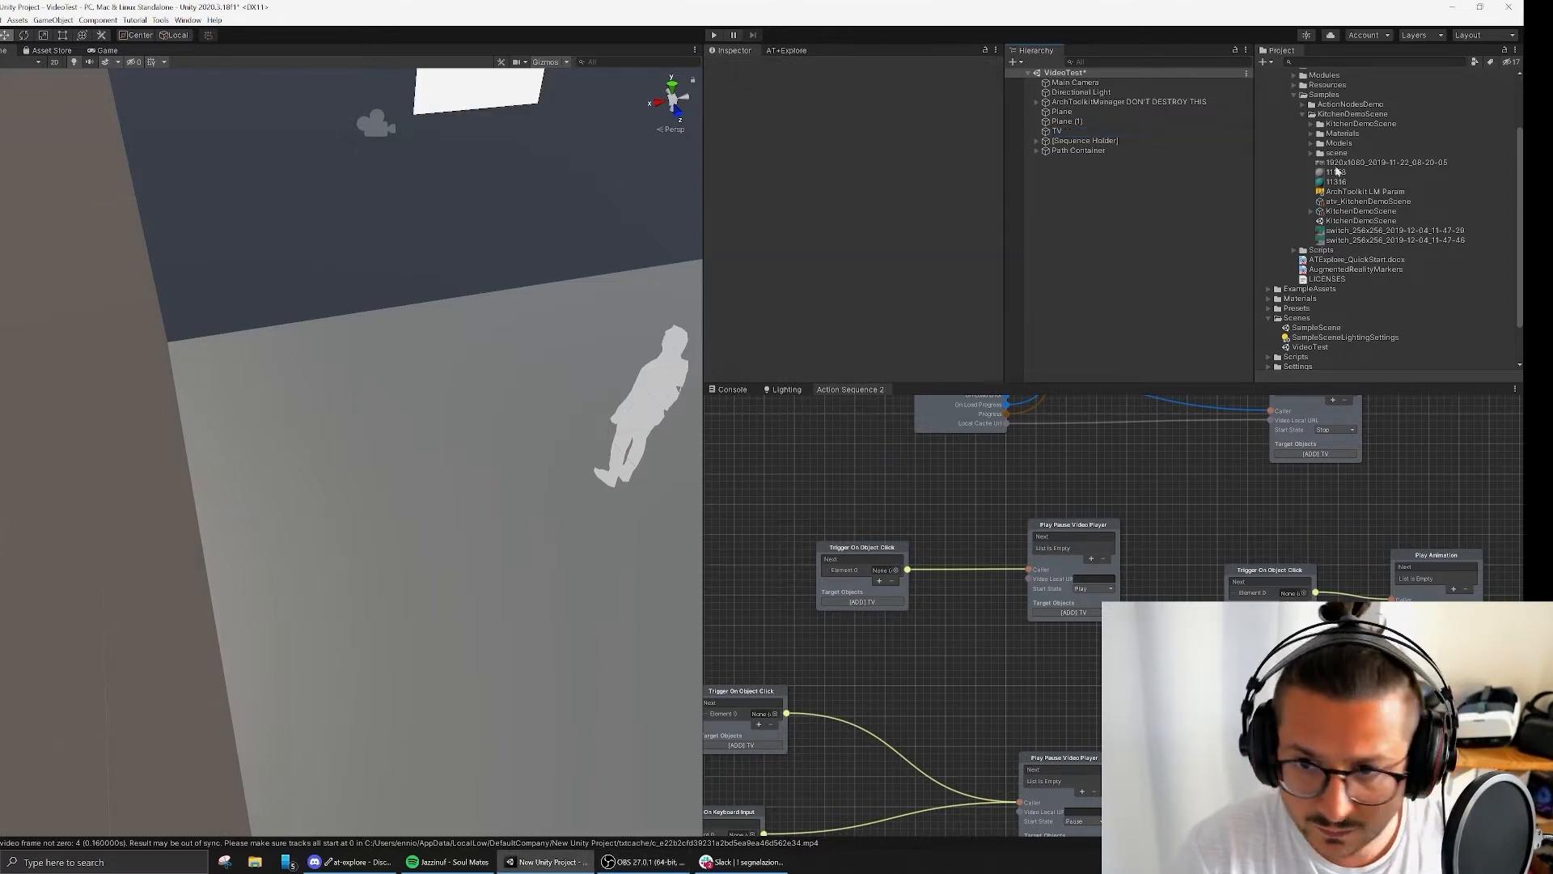
pyautogui.scroll(3, 1335, 179)
pyautogui.click(1300, 186)
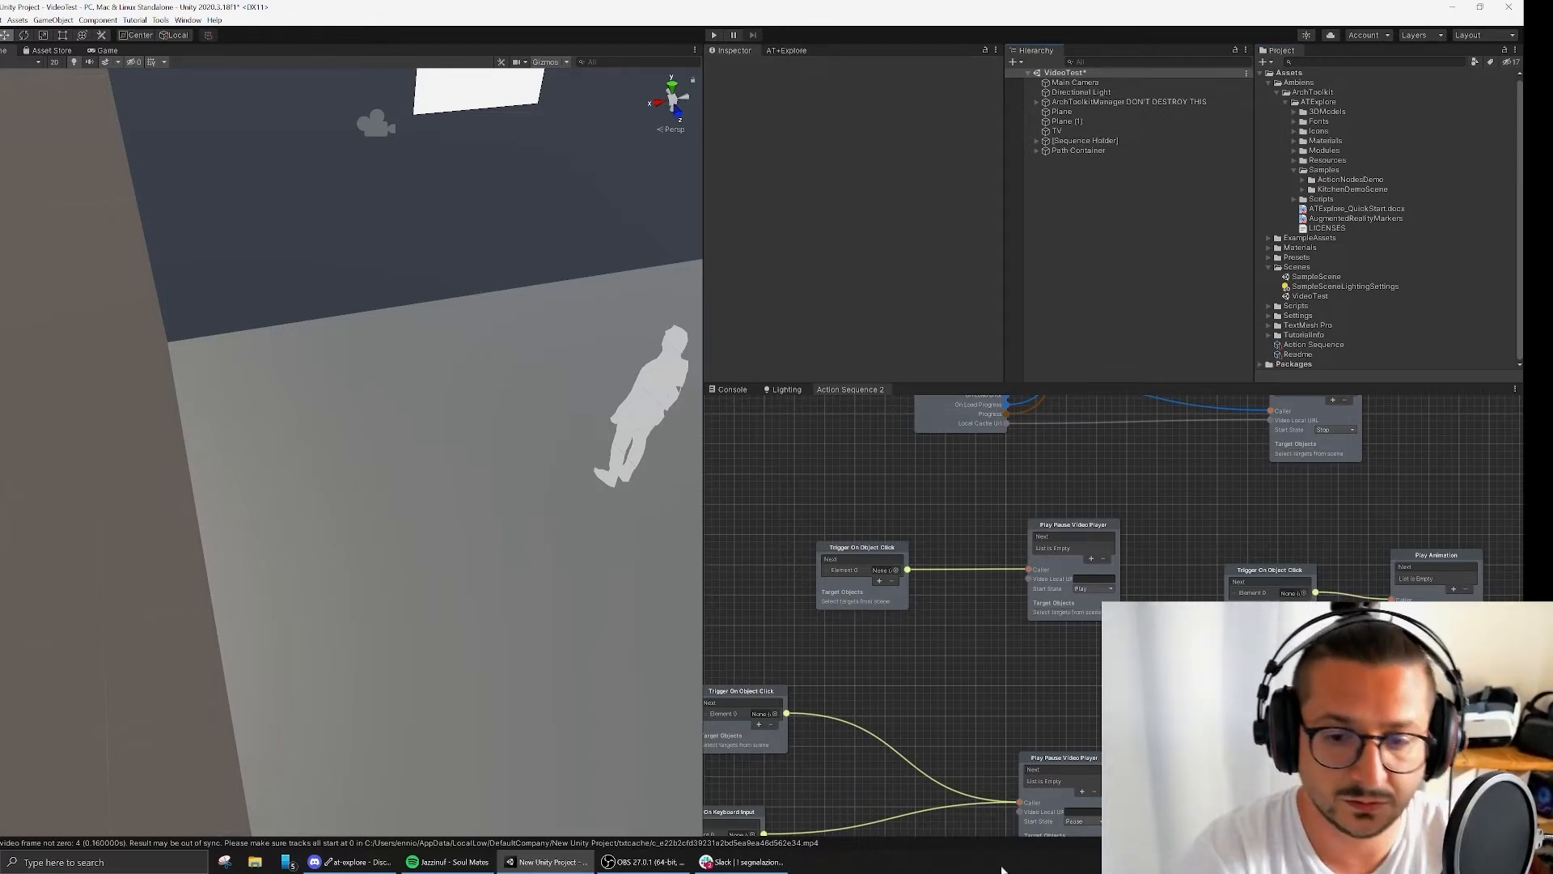
# Step: Copy the video URL from the Download Get Cached File node and switch to Google Chrome
pyautogui.moveTo(1015, 499); pyautogui.dragTo(1034, 722, button='middle')
pyautogui.click(993, 589)
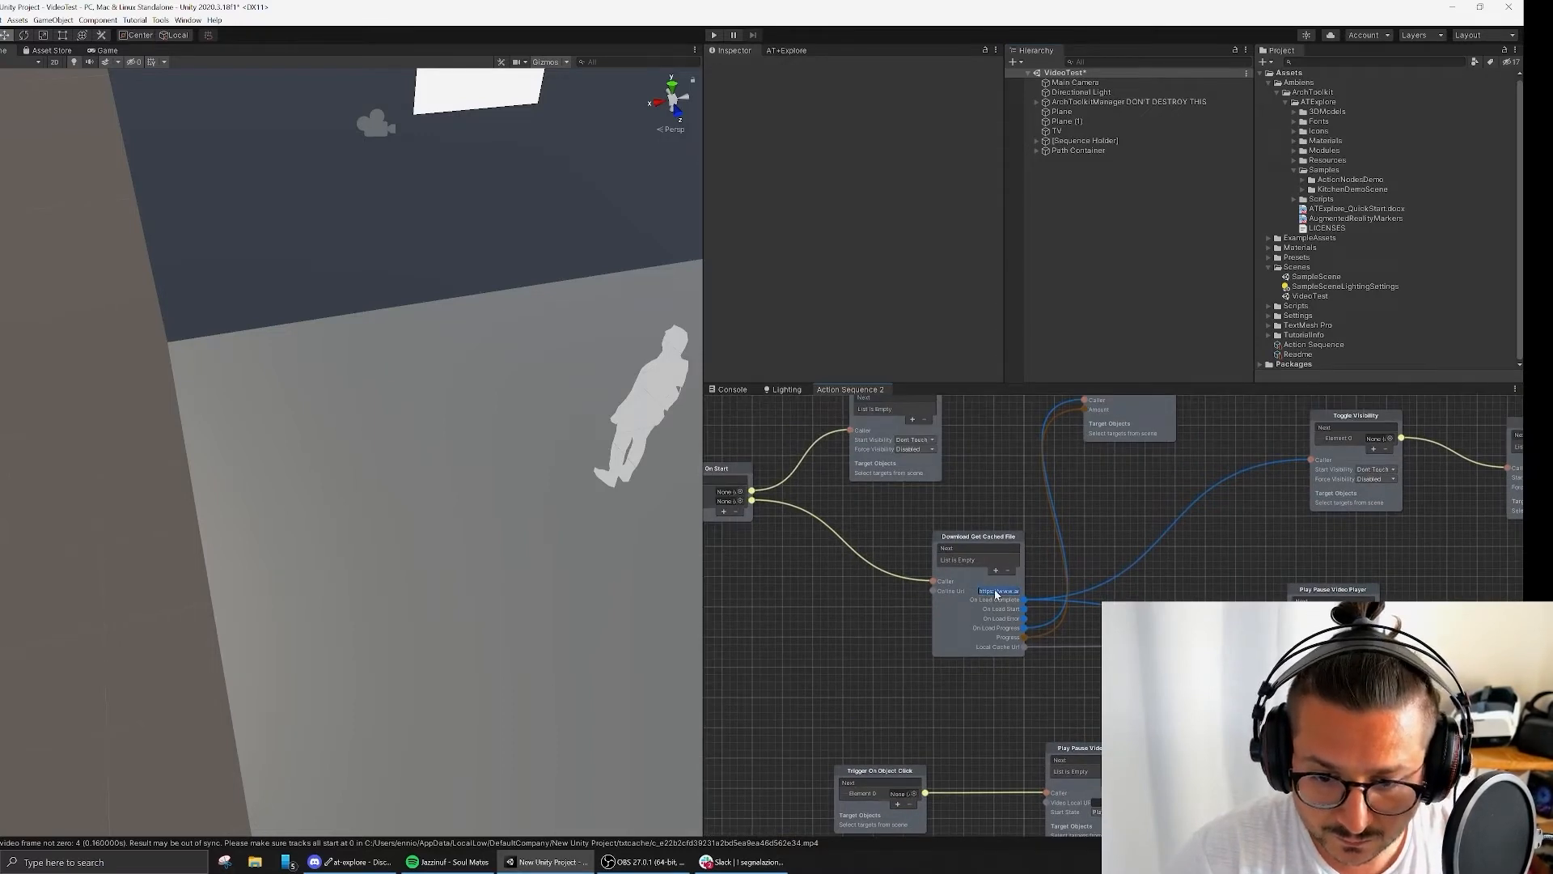
pyautogui.press('super')
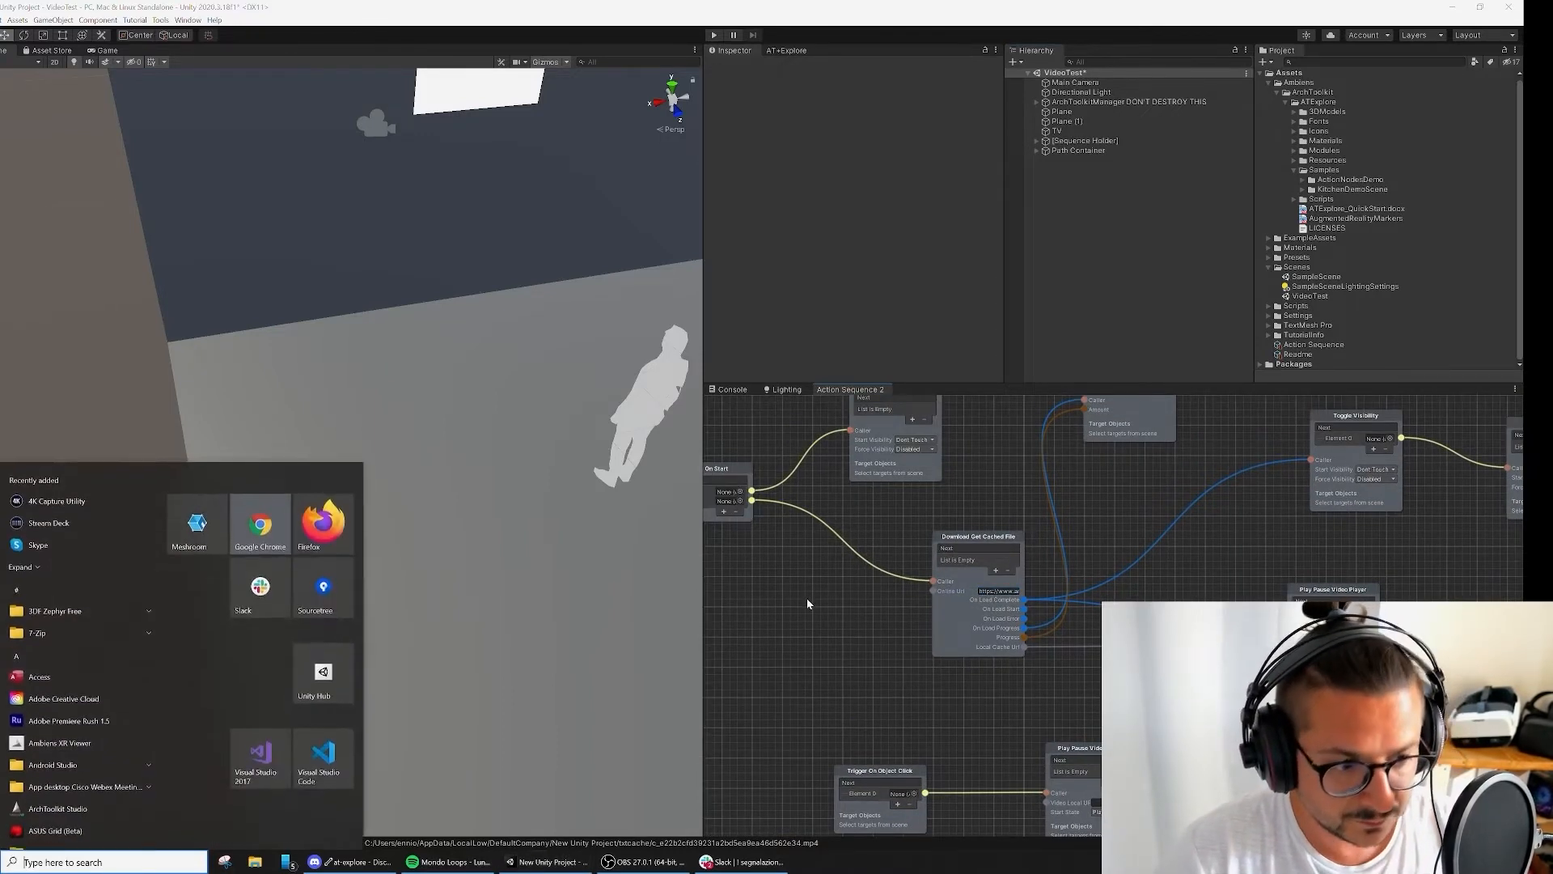
pyautogui.write('ex')
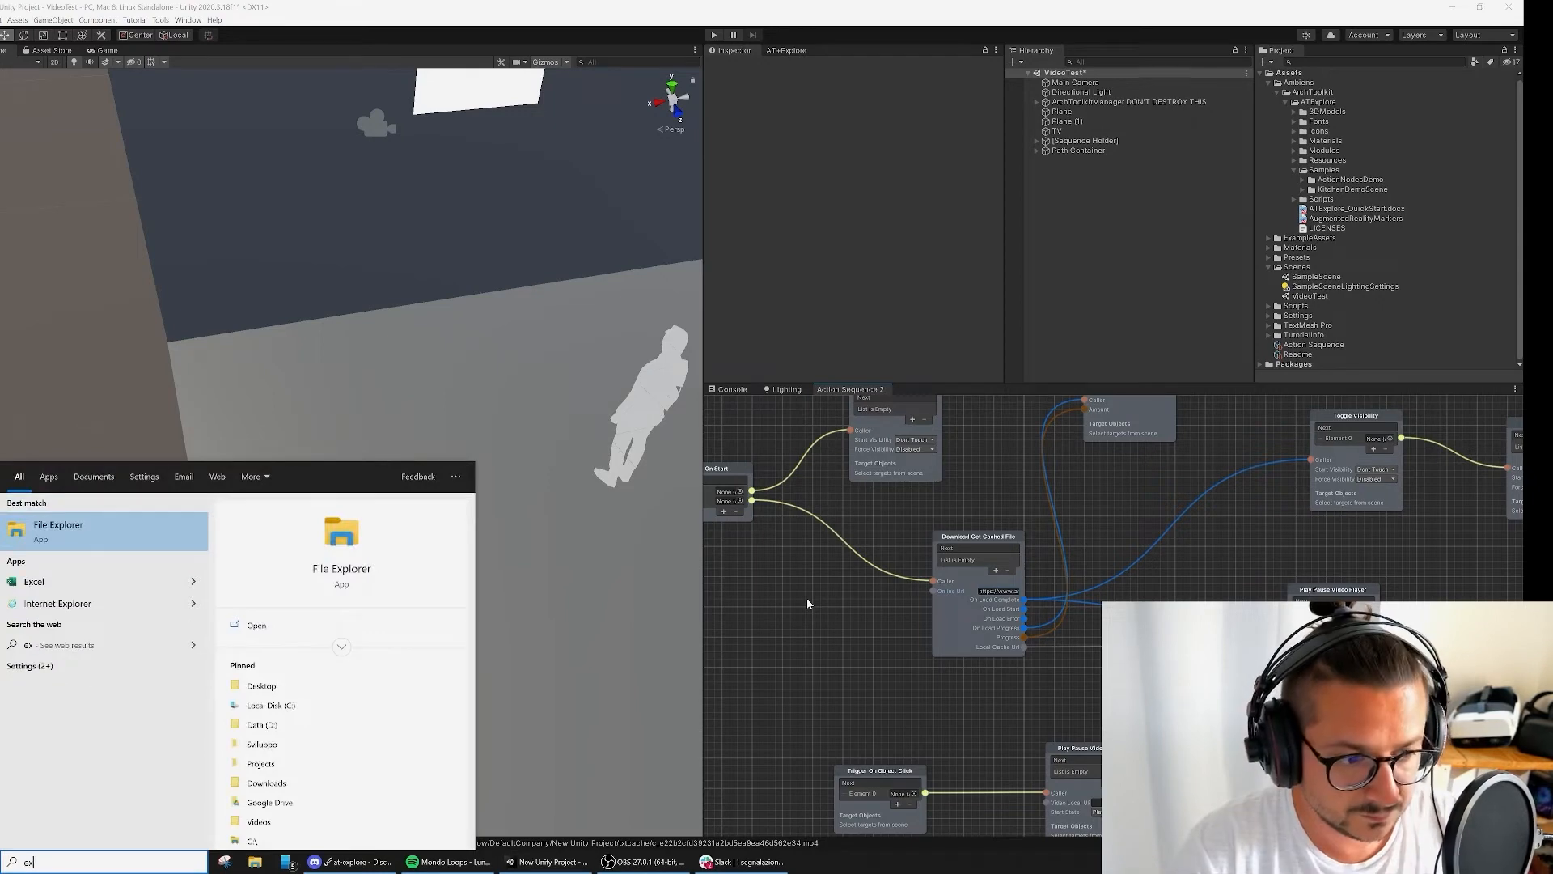
pyautogui.press('BackSpace')
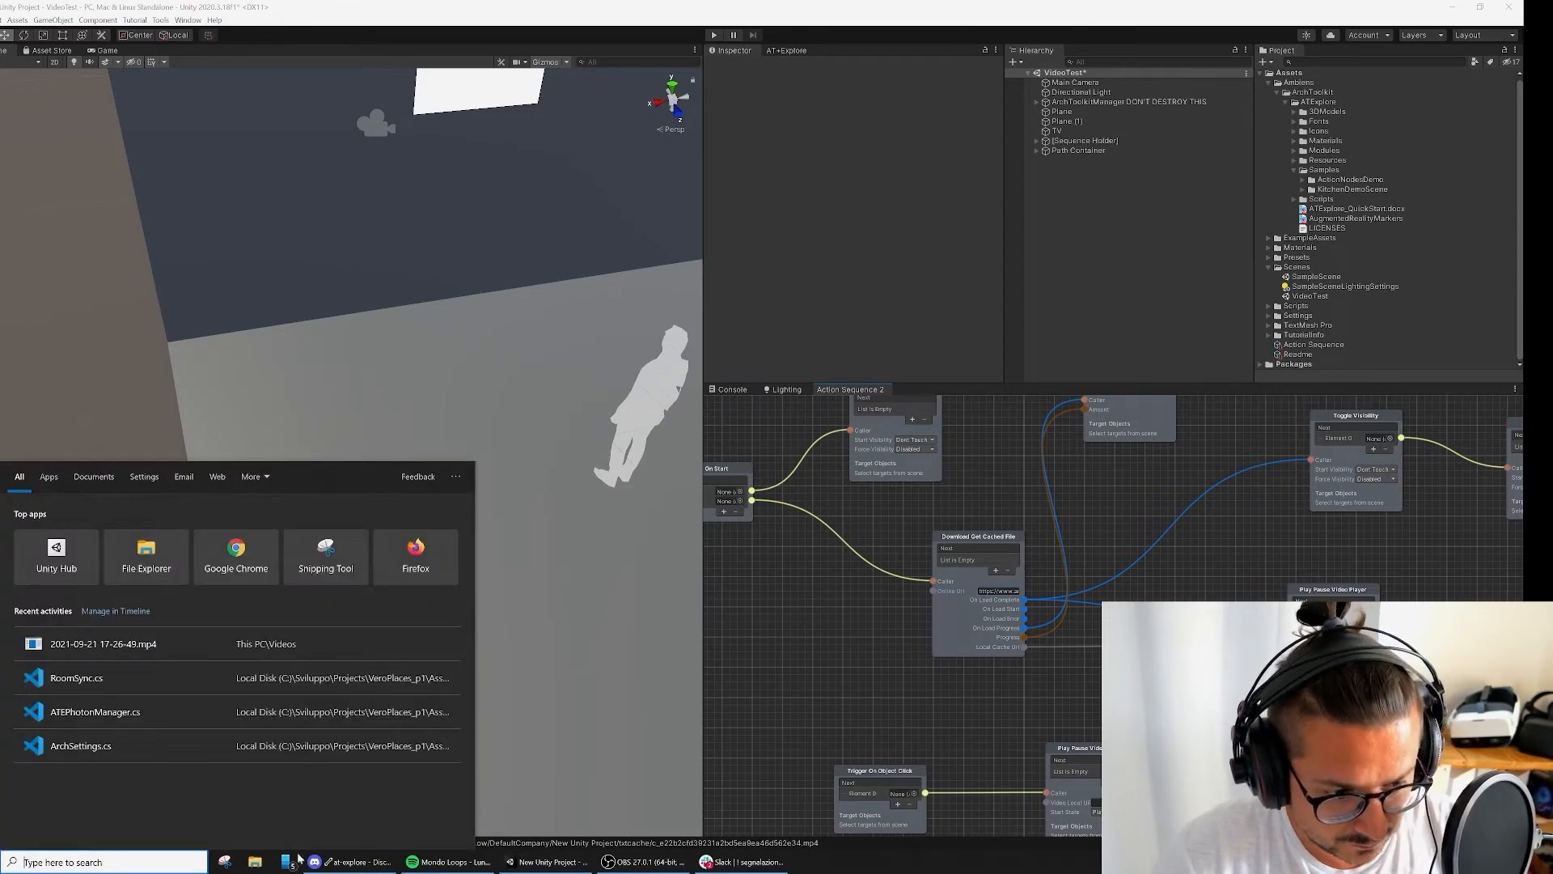
pyautogui.press('super')
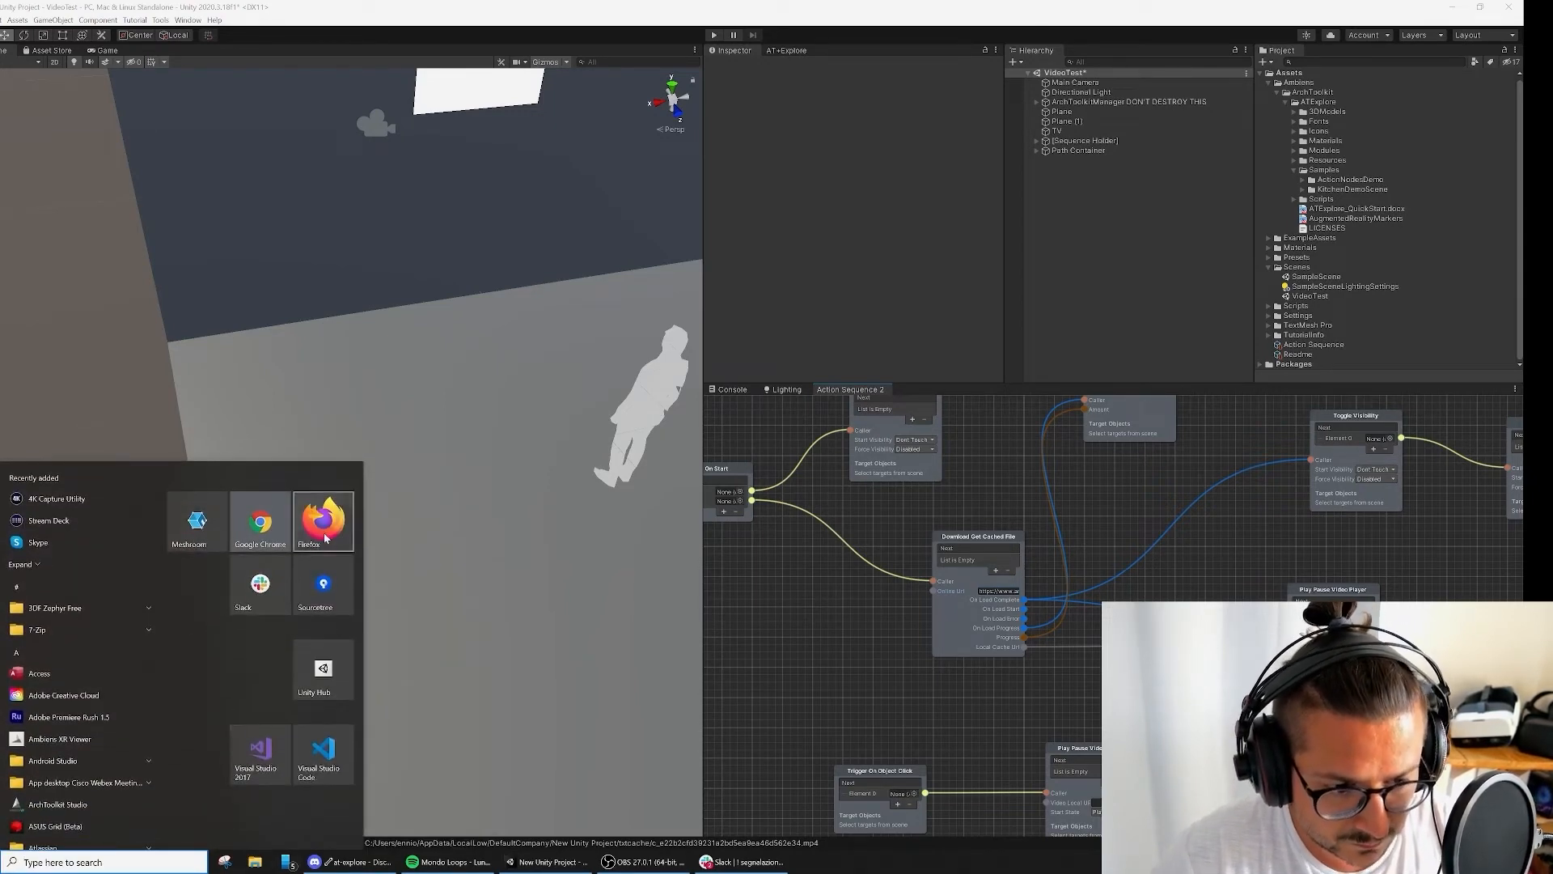
pyautogui.click(279, 540)
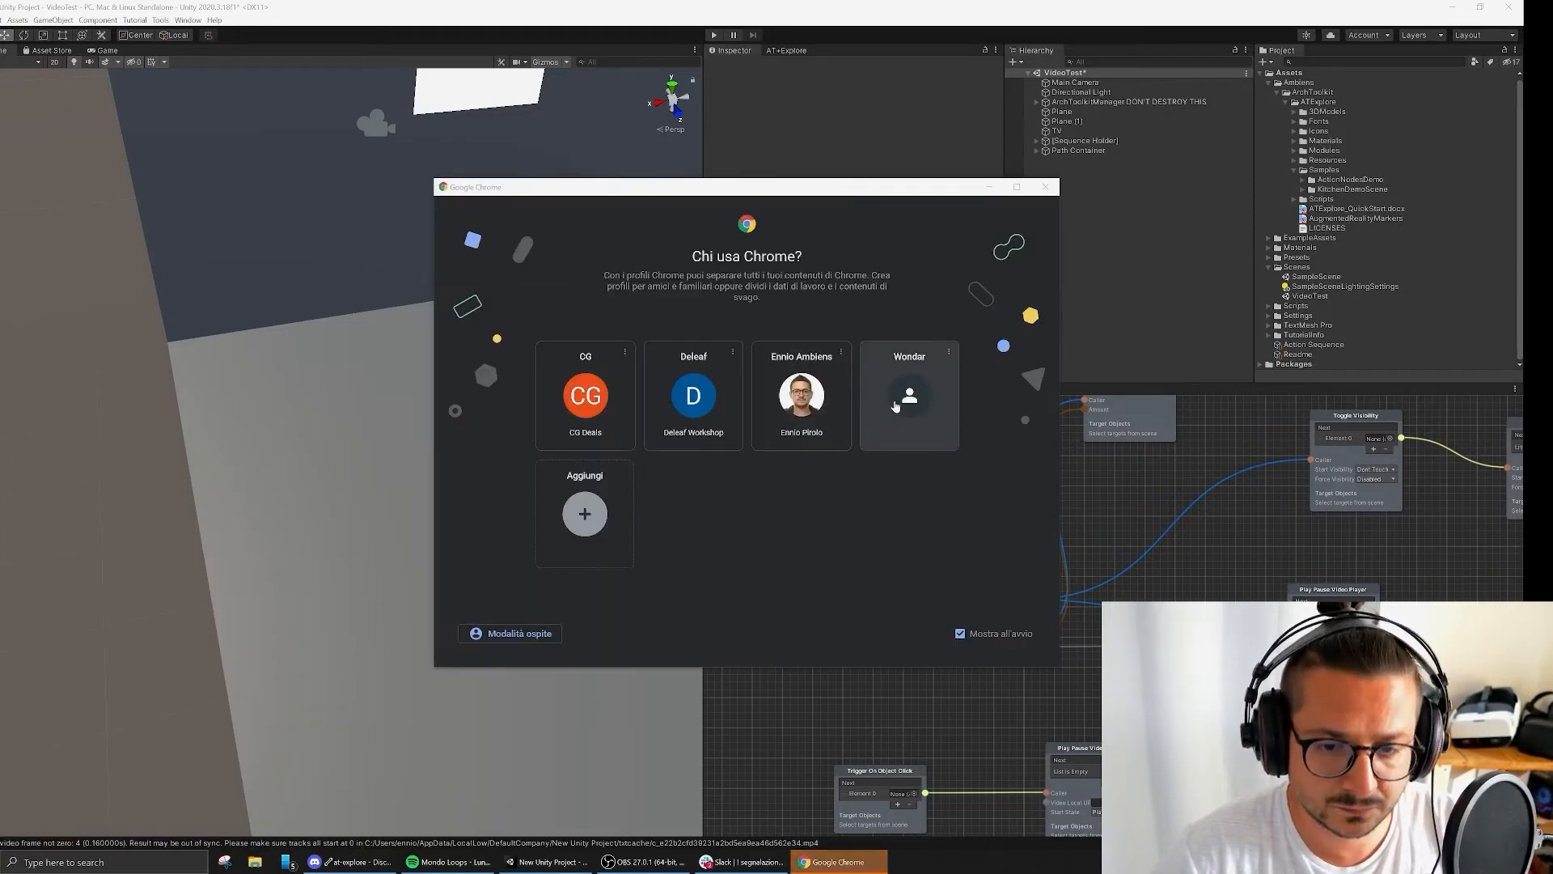
# Step: Create a new Chrome profile without an account, named twitch, with a light beige theme colour
pyautogui.click(584, 512)
pyautogui.click(767, 517)
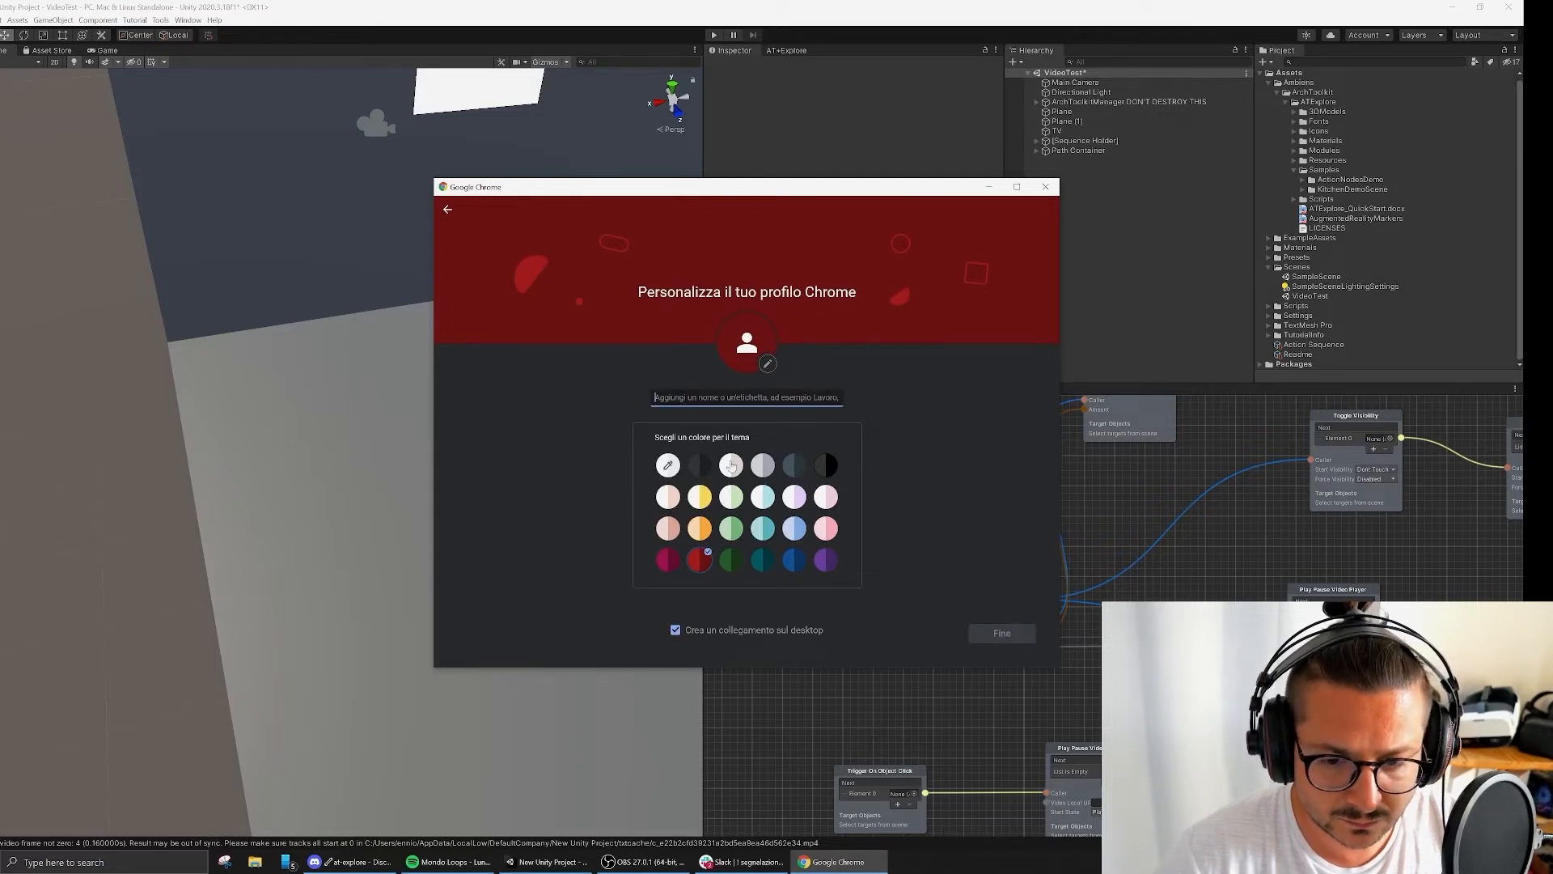
pyautogui.click(731, 464)
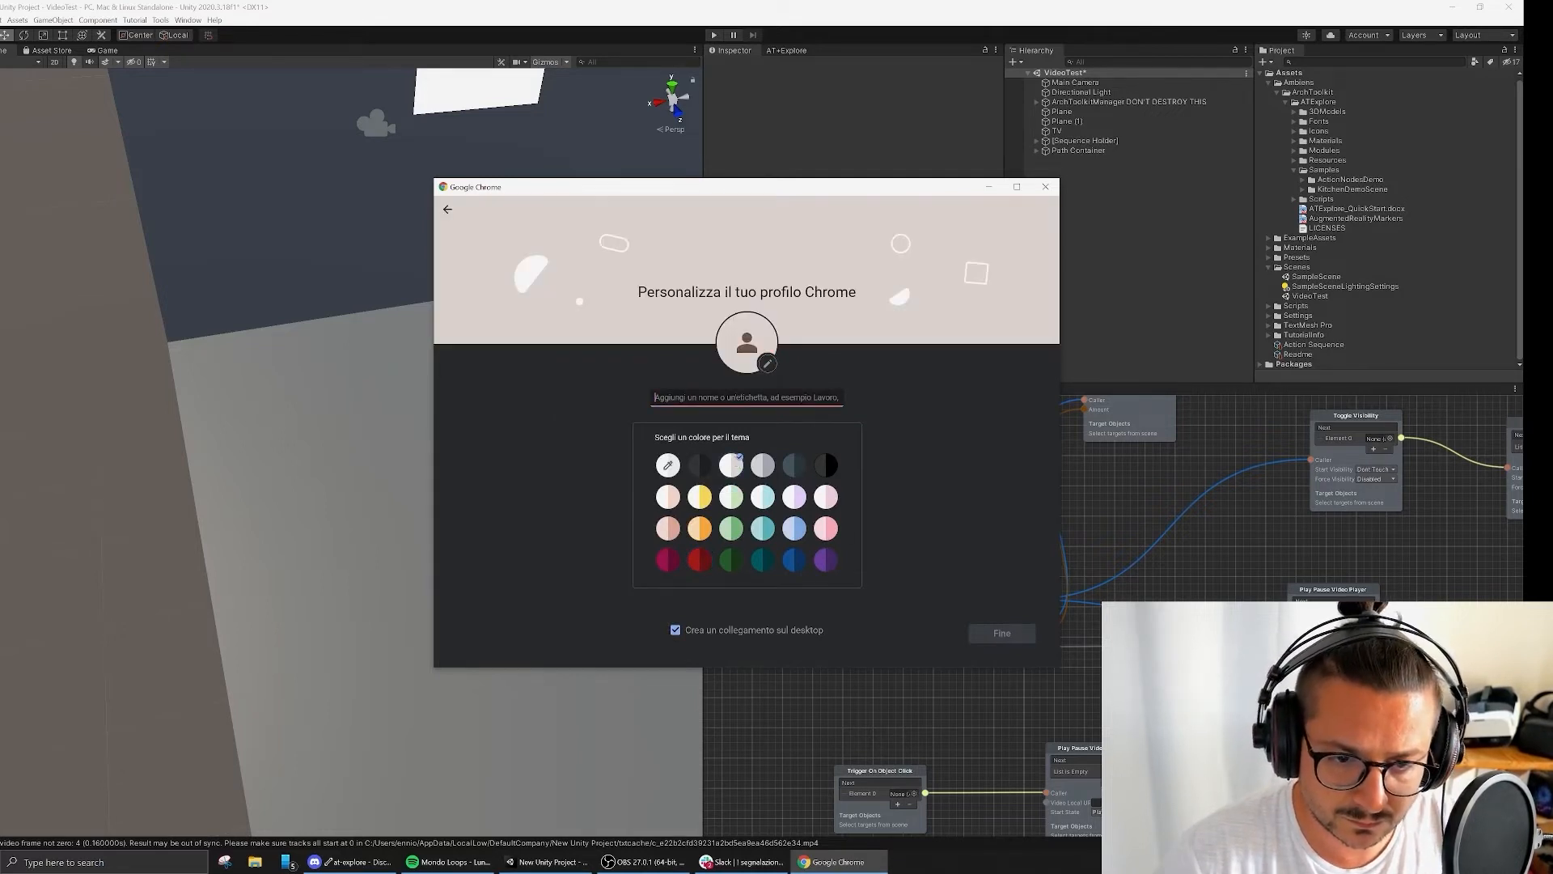
pyautogui.write('twitch')
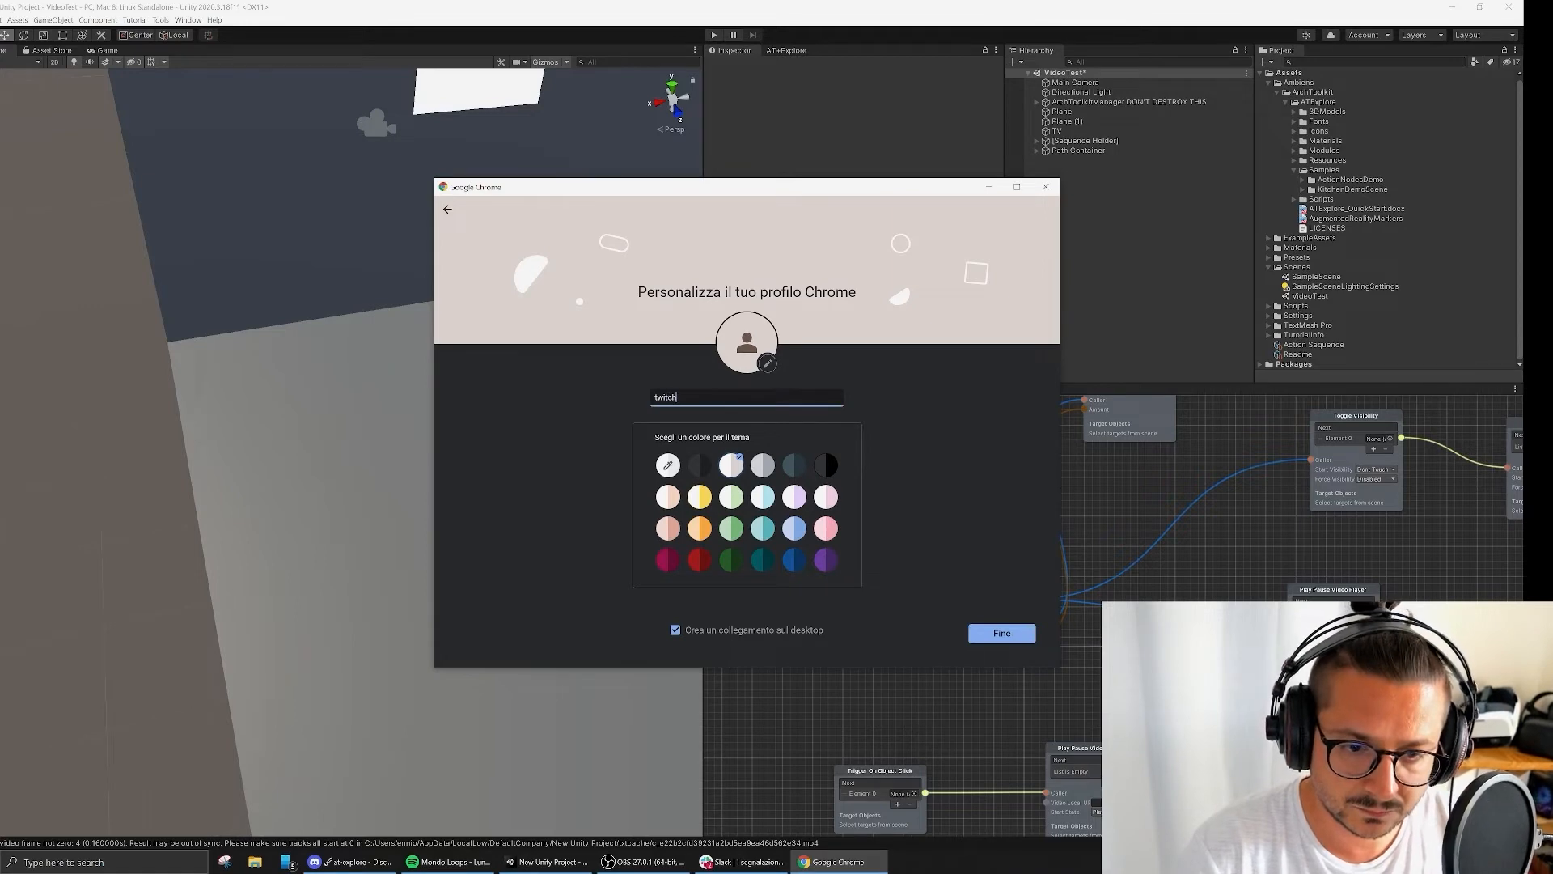
pyautogui.click(1002, 632)
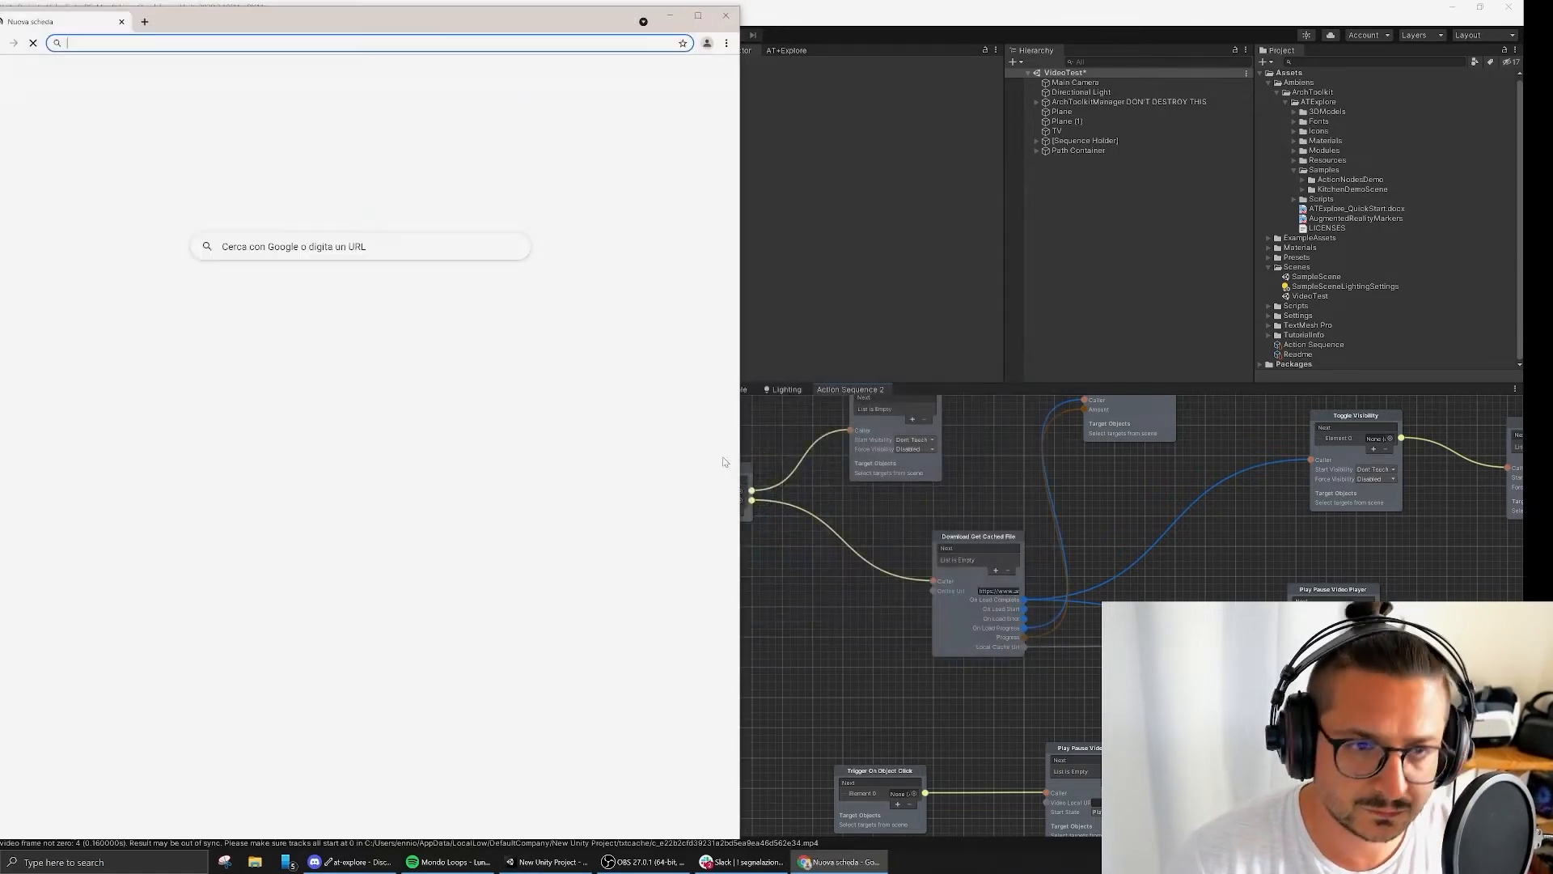
# Step: Load the copied ambiensvr.com video URL, save the MP4 file to the Desktop, and close the browser
pyautogui.write('https://www.ambiensvr.com/products_files/assets/explore/MichalMarek_Video.mp4')
pyautogui.press('Return')
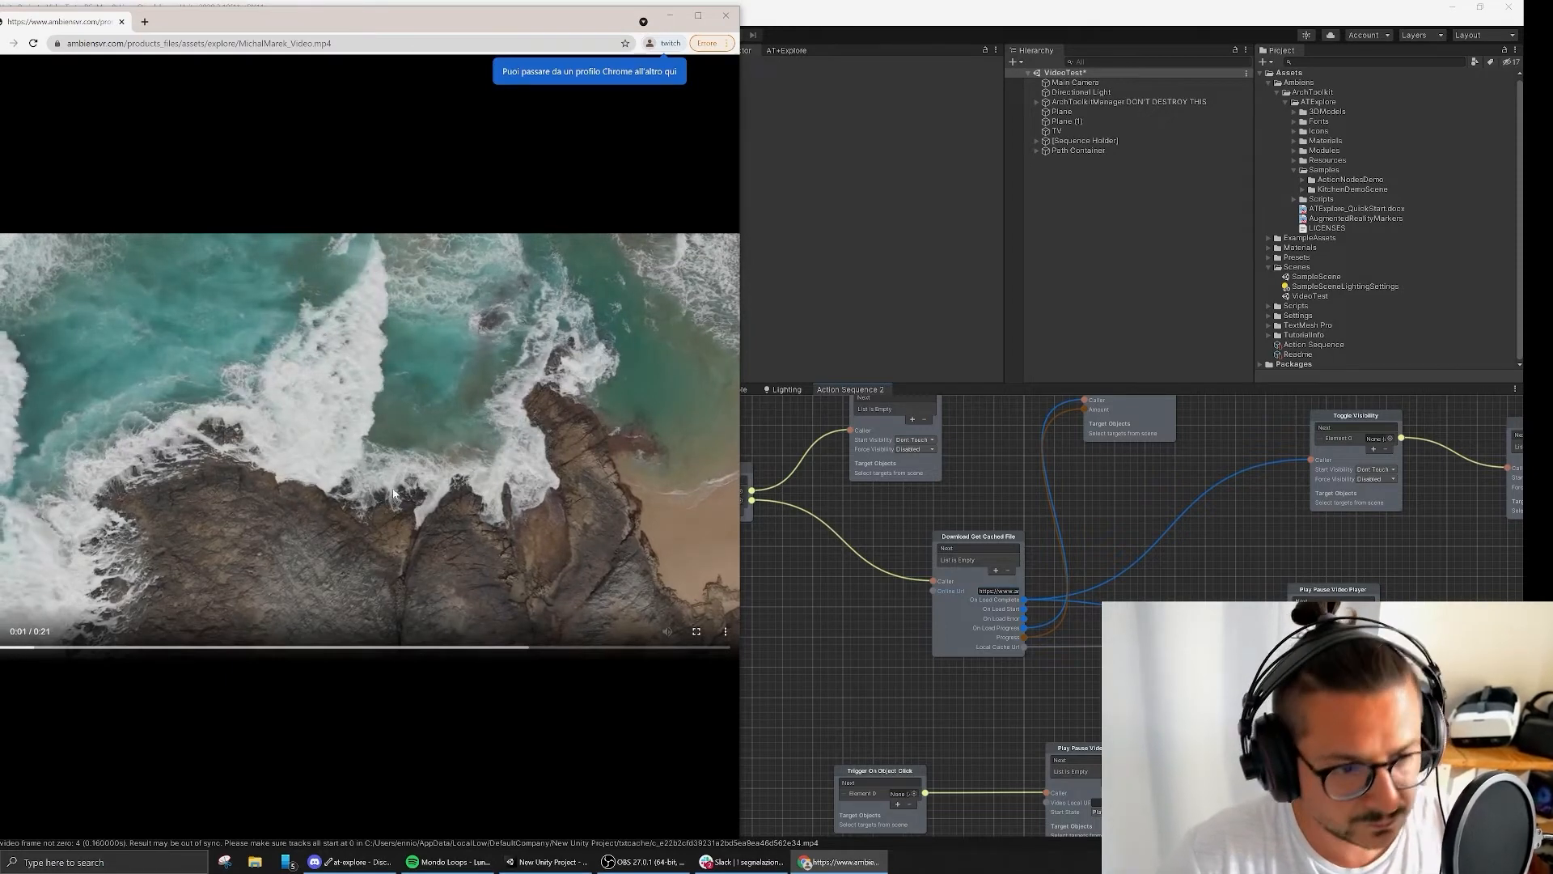
pyautogui.hotkey('ctrl', 's')
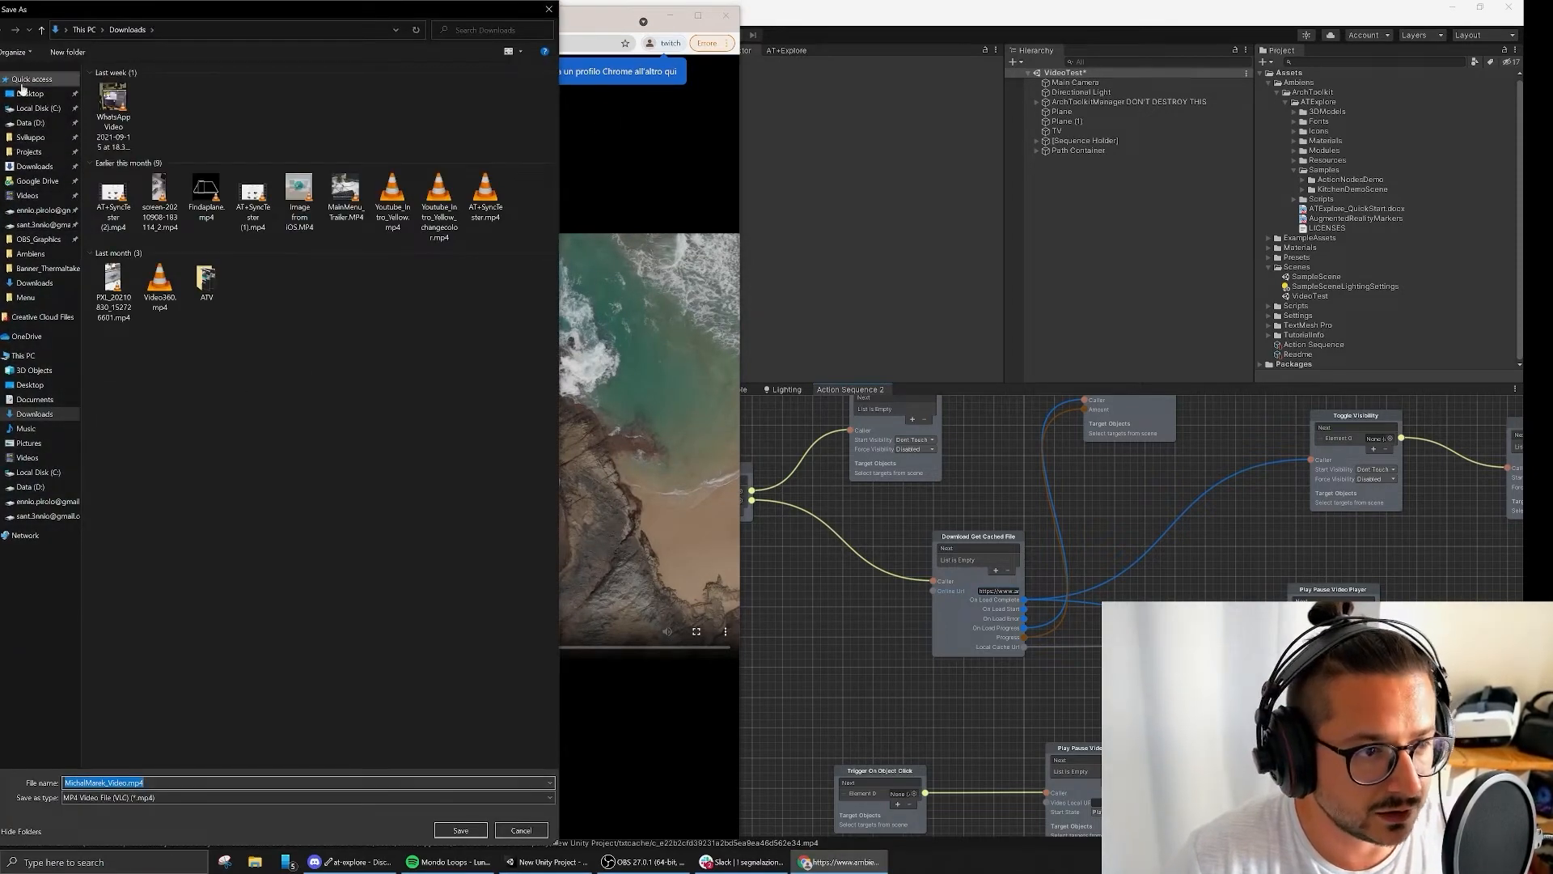
pyautogui.click(32, 94)
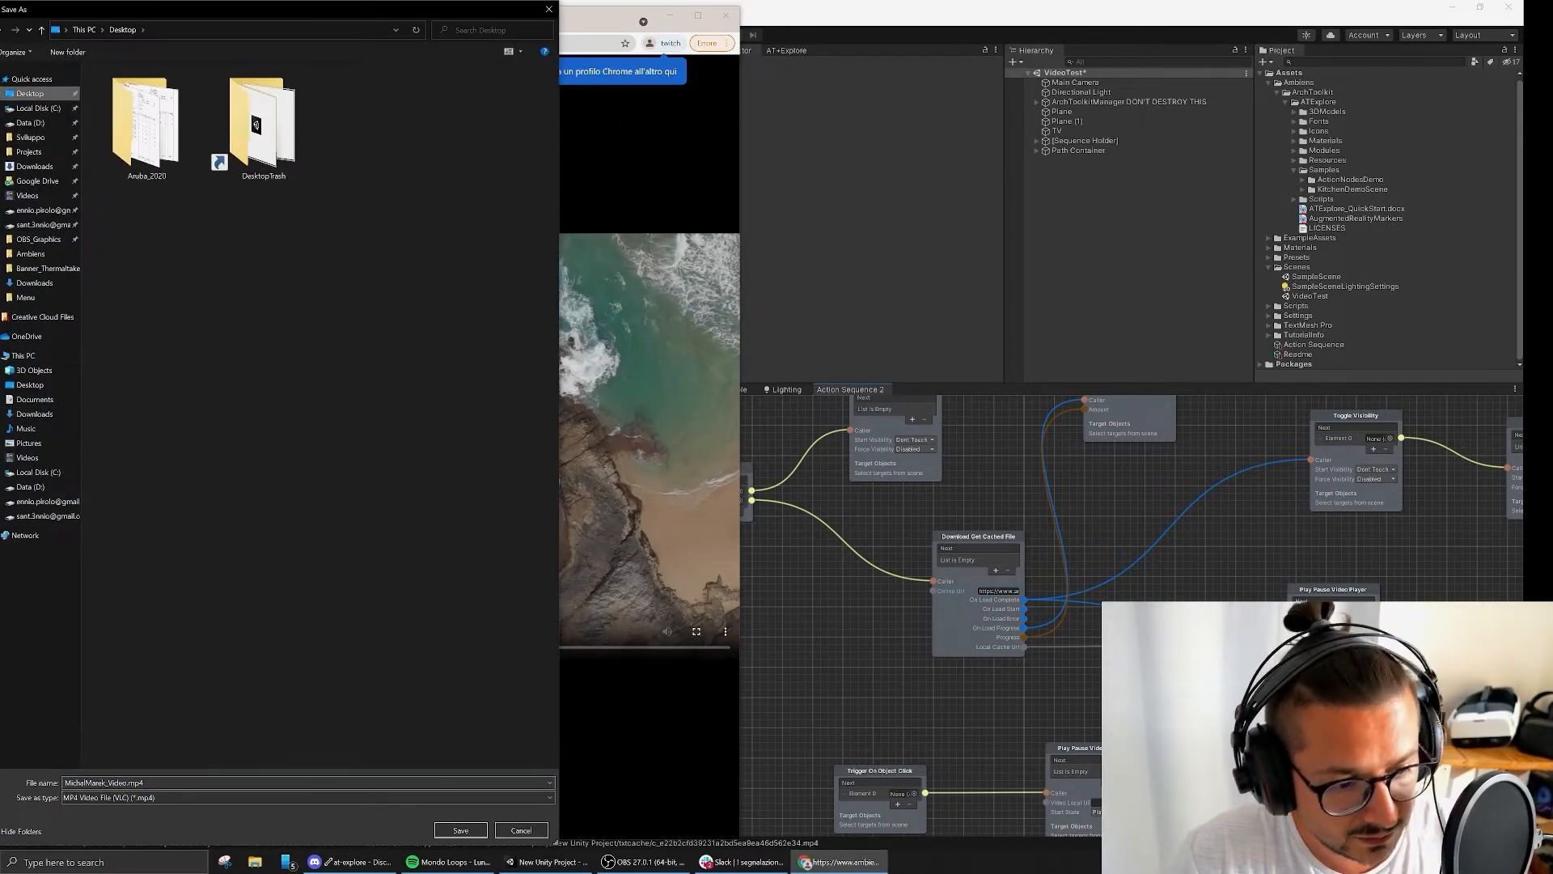
pyautogui.click(460, 830)
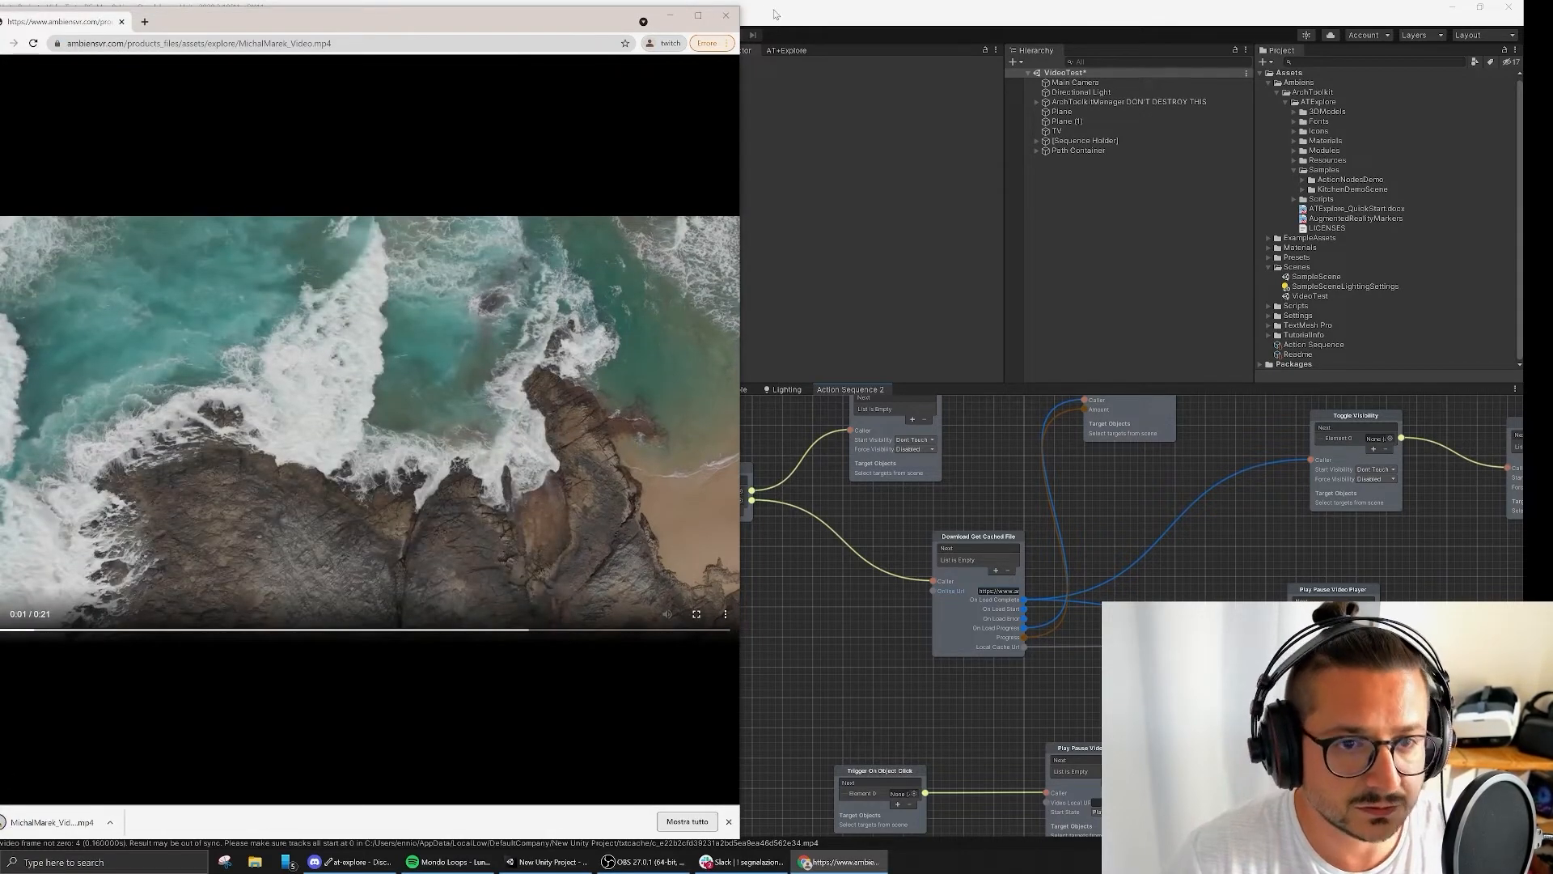
pyautogui.click(727, 18)
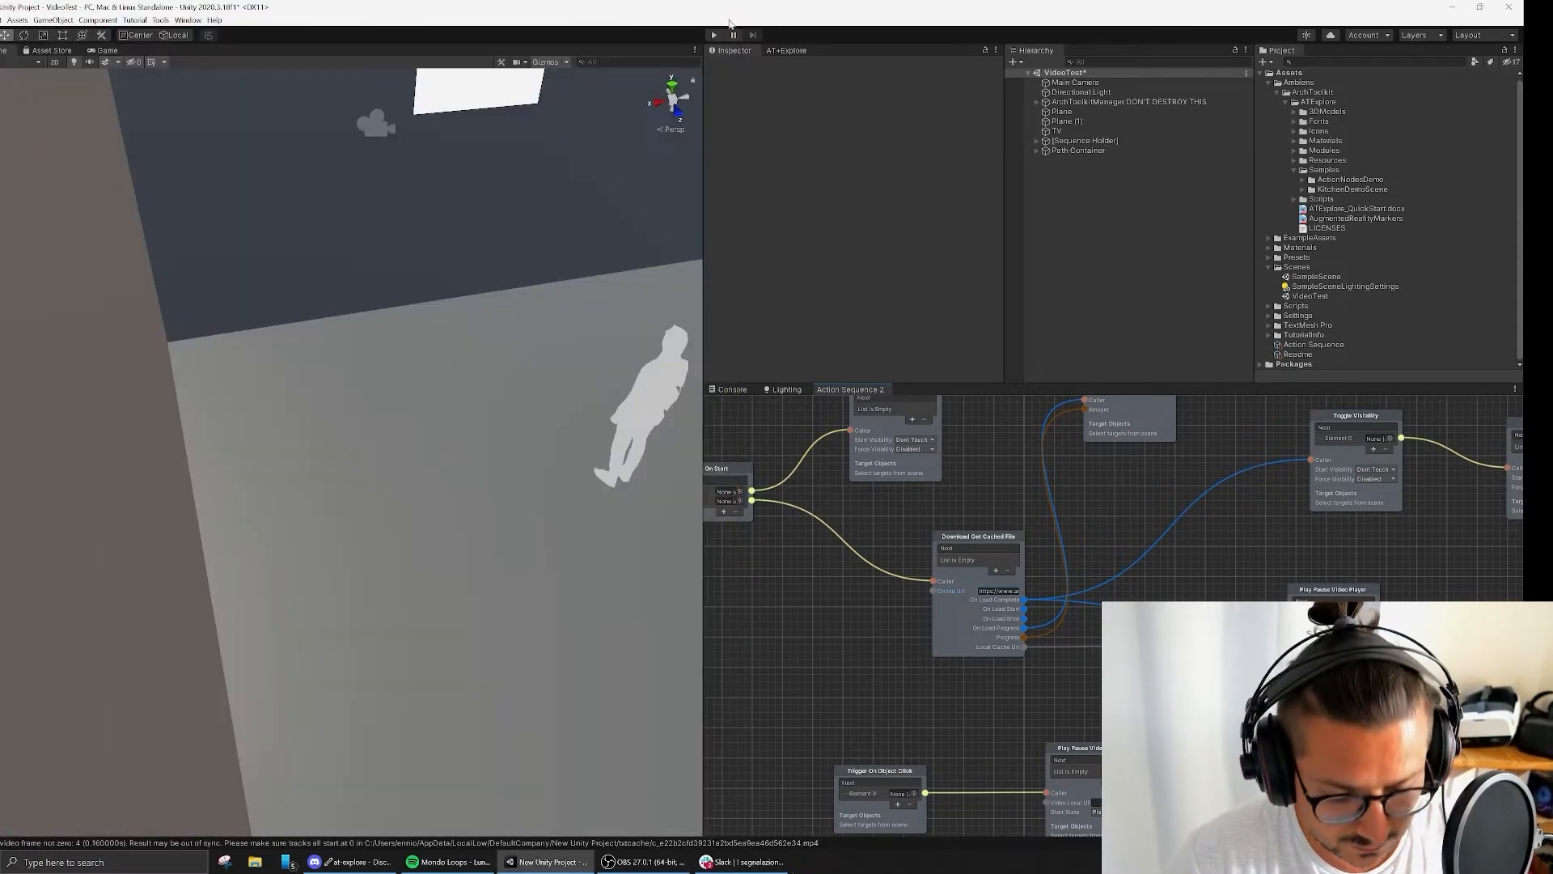
# Step: Select the saved MP4 video on the Desktop and switch back to Unity
pyautogui.press('super+d')
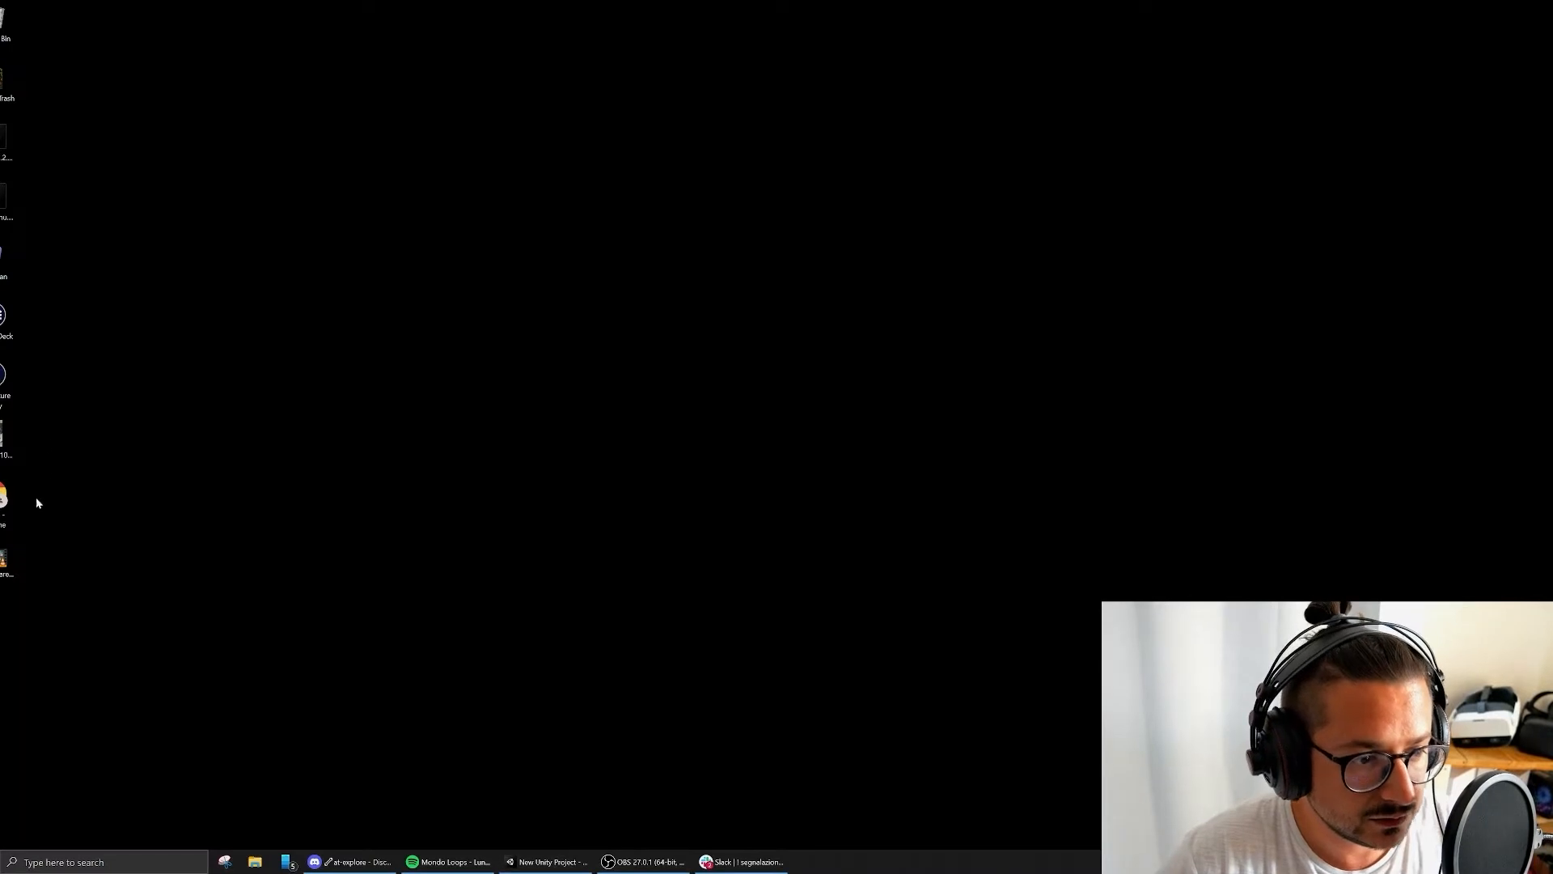
pyautogui.click(3, 566)
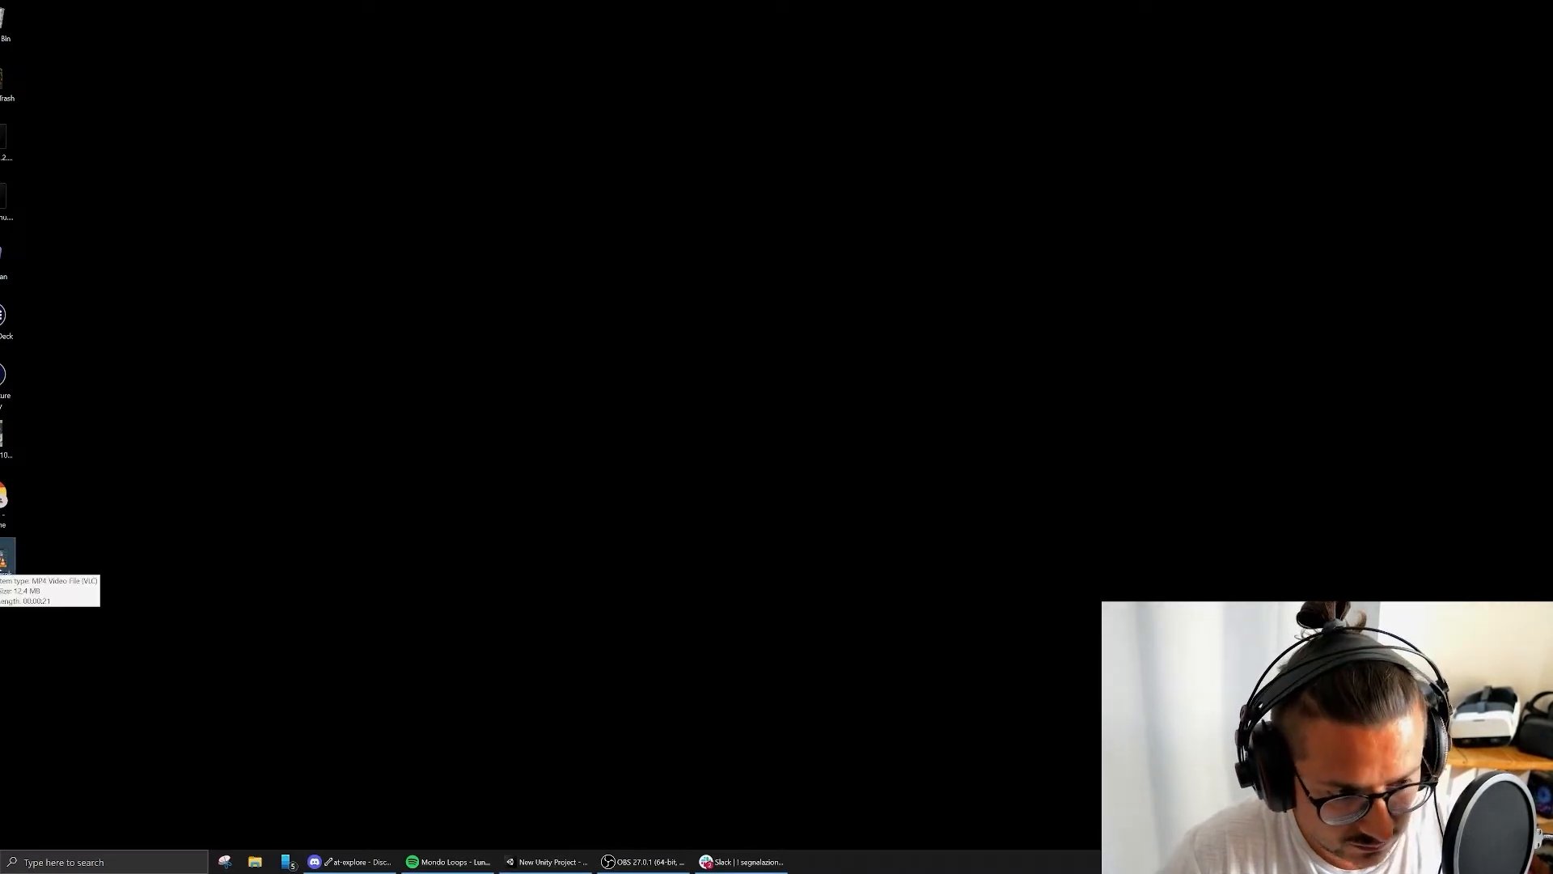
pyautogui.press('super+d')
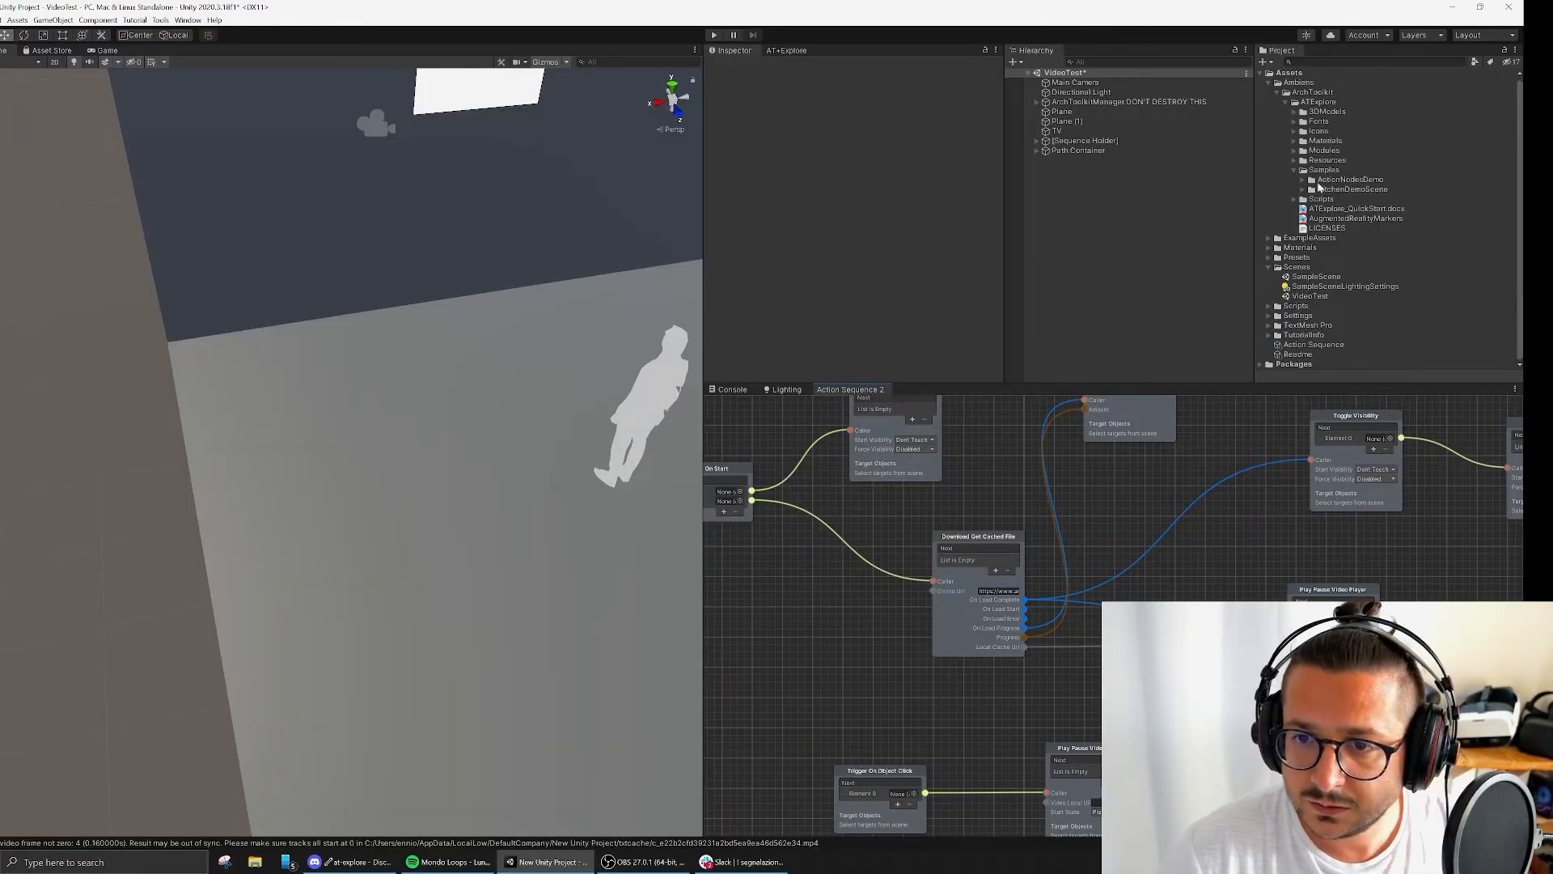
# Step: Reveal the project's Scenes folder in File Explorer and open it
pyautogui.click(1294, 266)
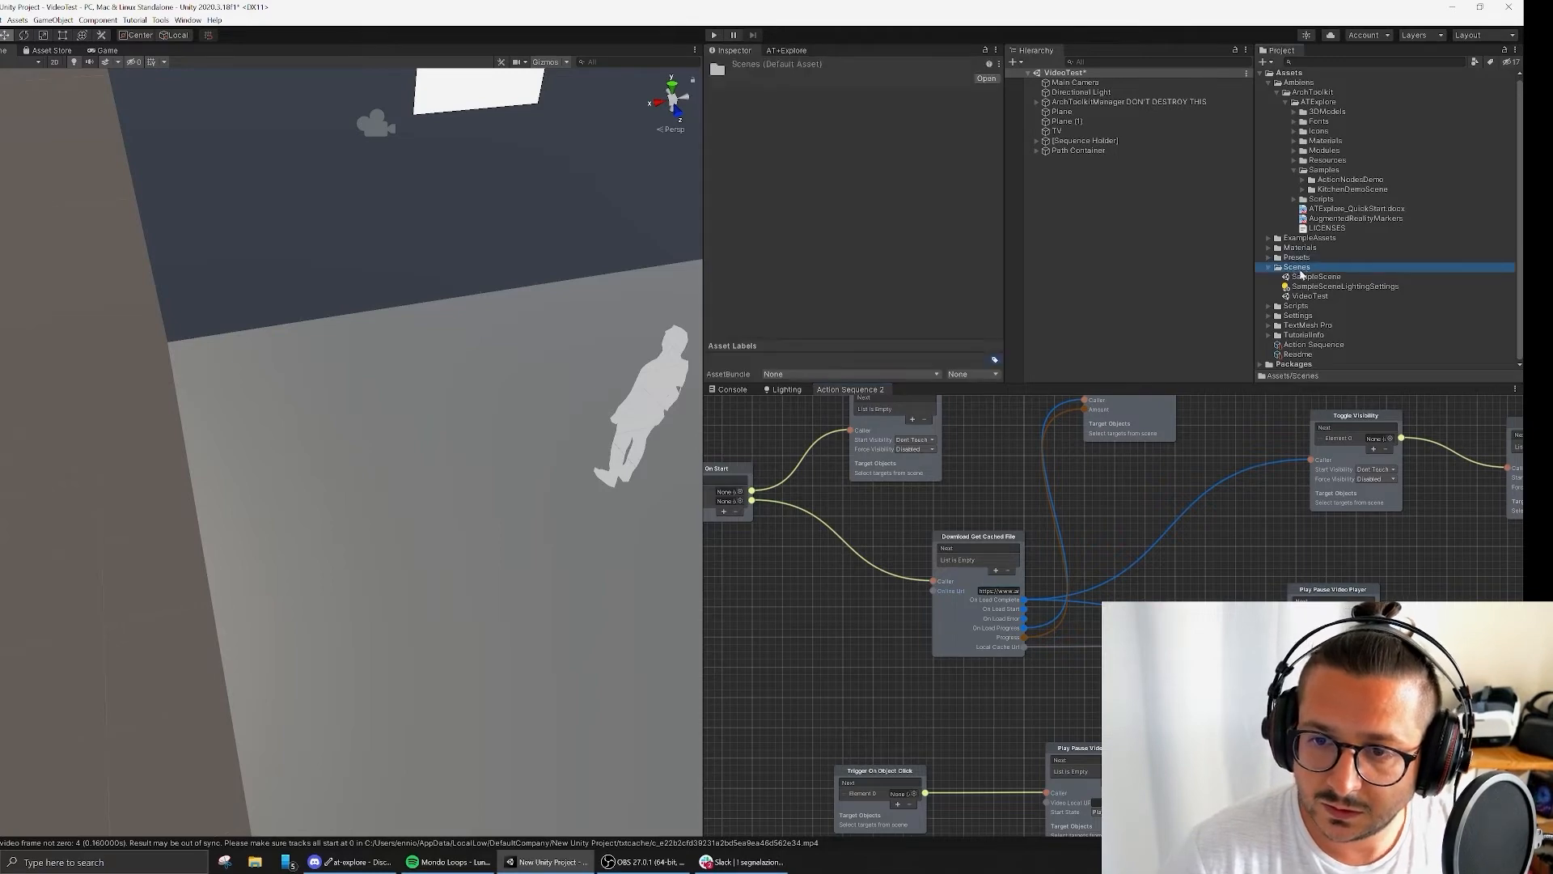
pyautogui.rightClick(1297, 267)
pyautogui.click(1395, 293)
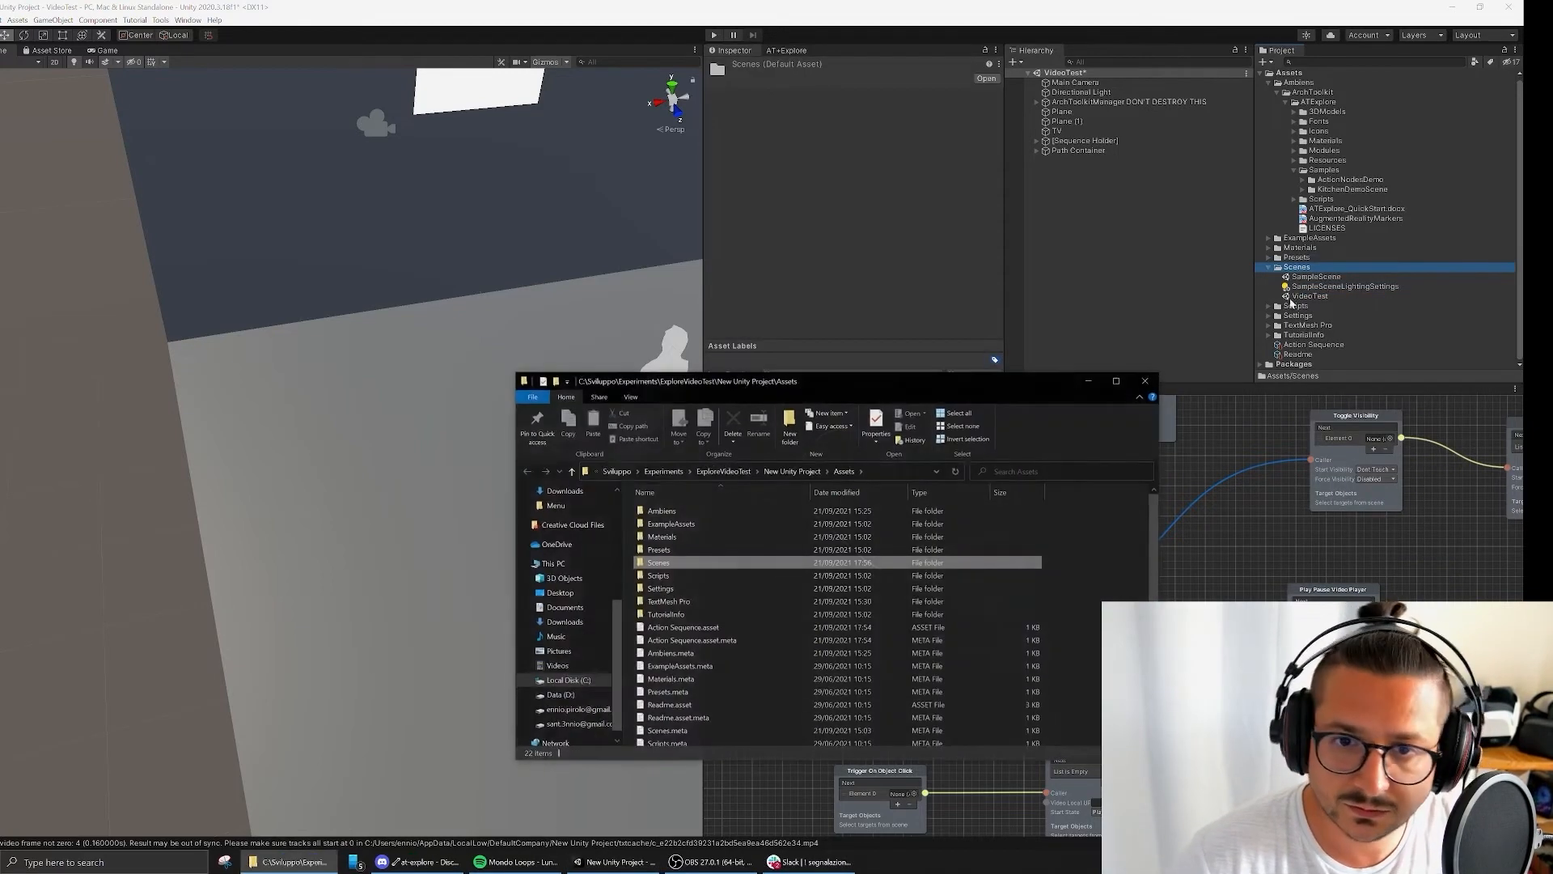
pyautogui.doubleClick(660, 563)
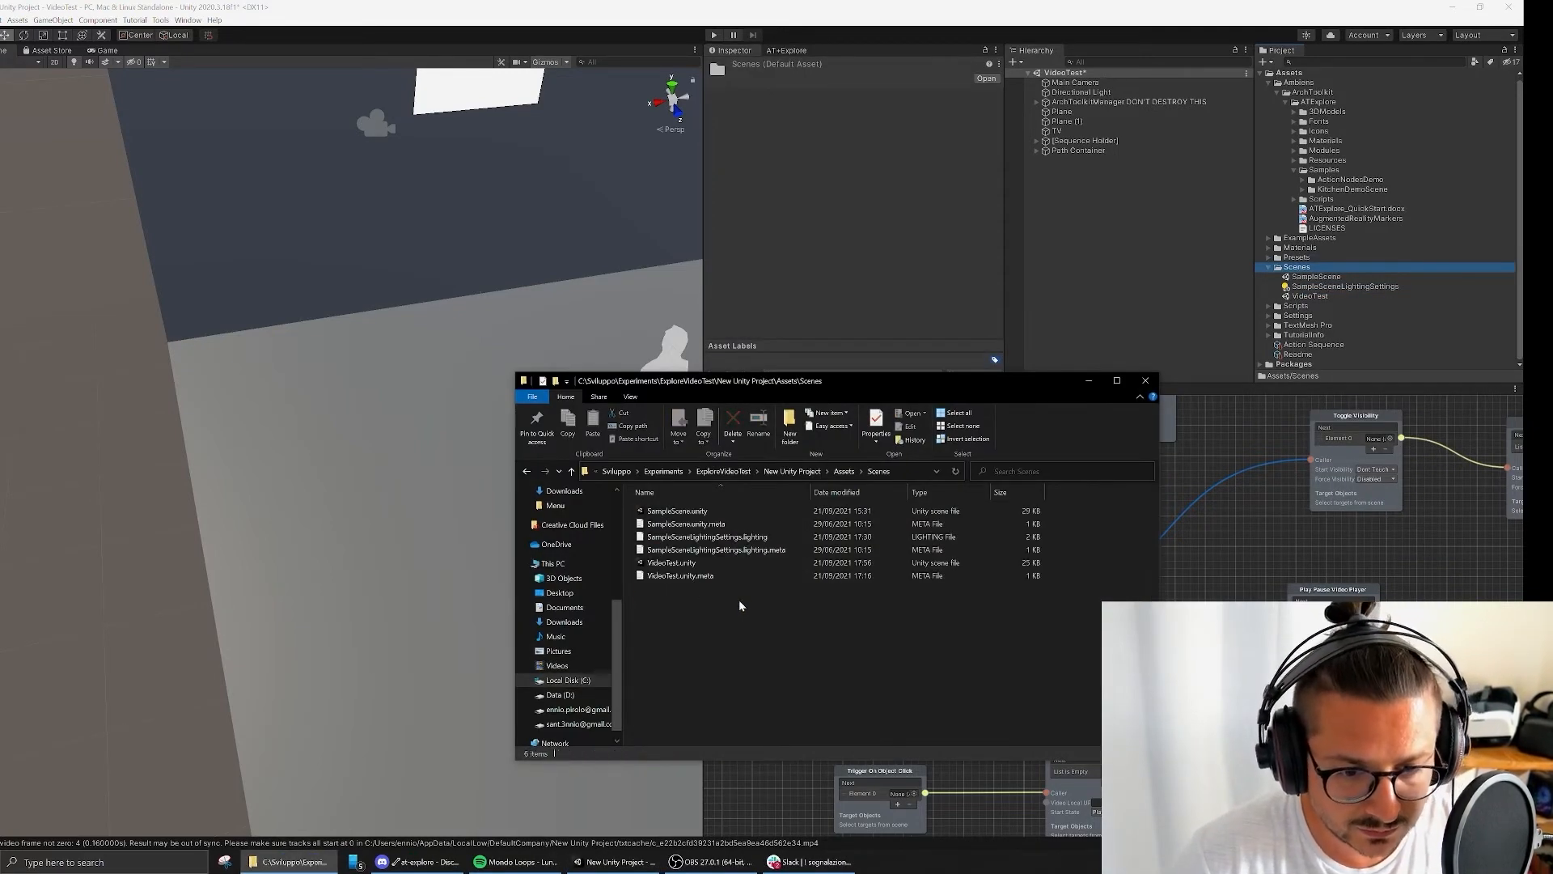
# Step: Copy the downloaded MP4 from the Desktop into the project's Scenes folder, return to Unity and select the imported clip
pyautogui.hotkey('alt', 'Tab')
pyautogui.press('super+d')
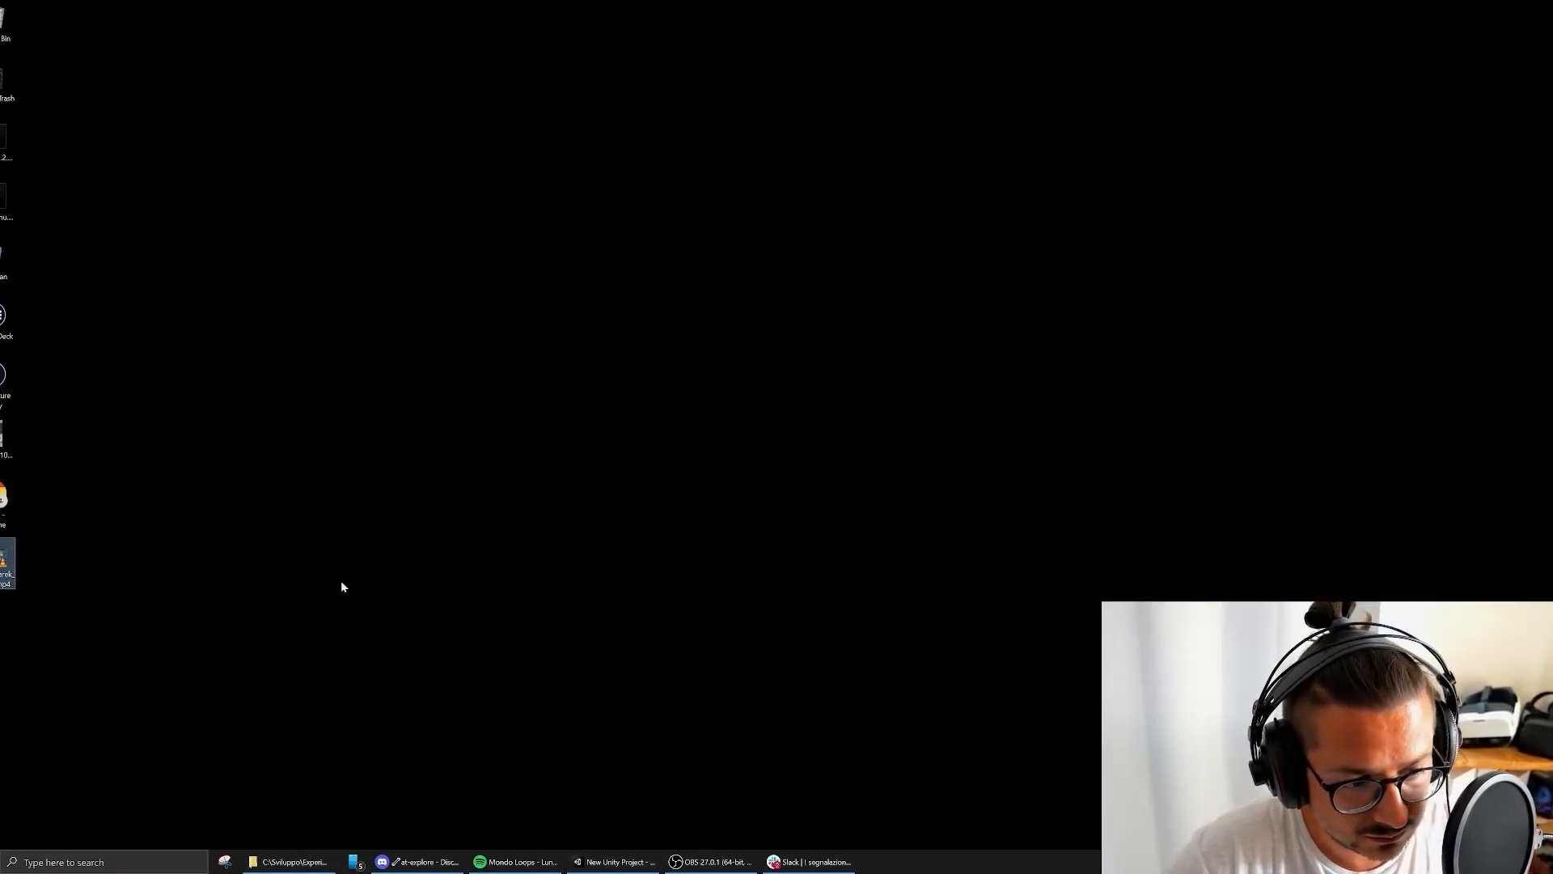
pyautogui.hotkey('alt', 'Tab')
pyautogui.hotkey('alt', 'Tab')
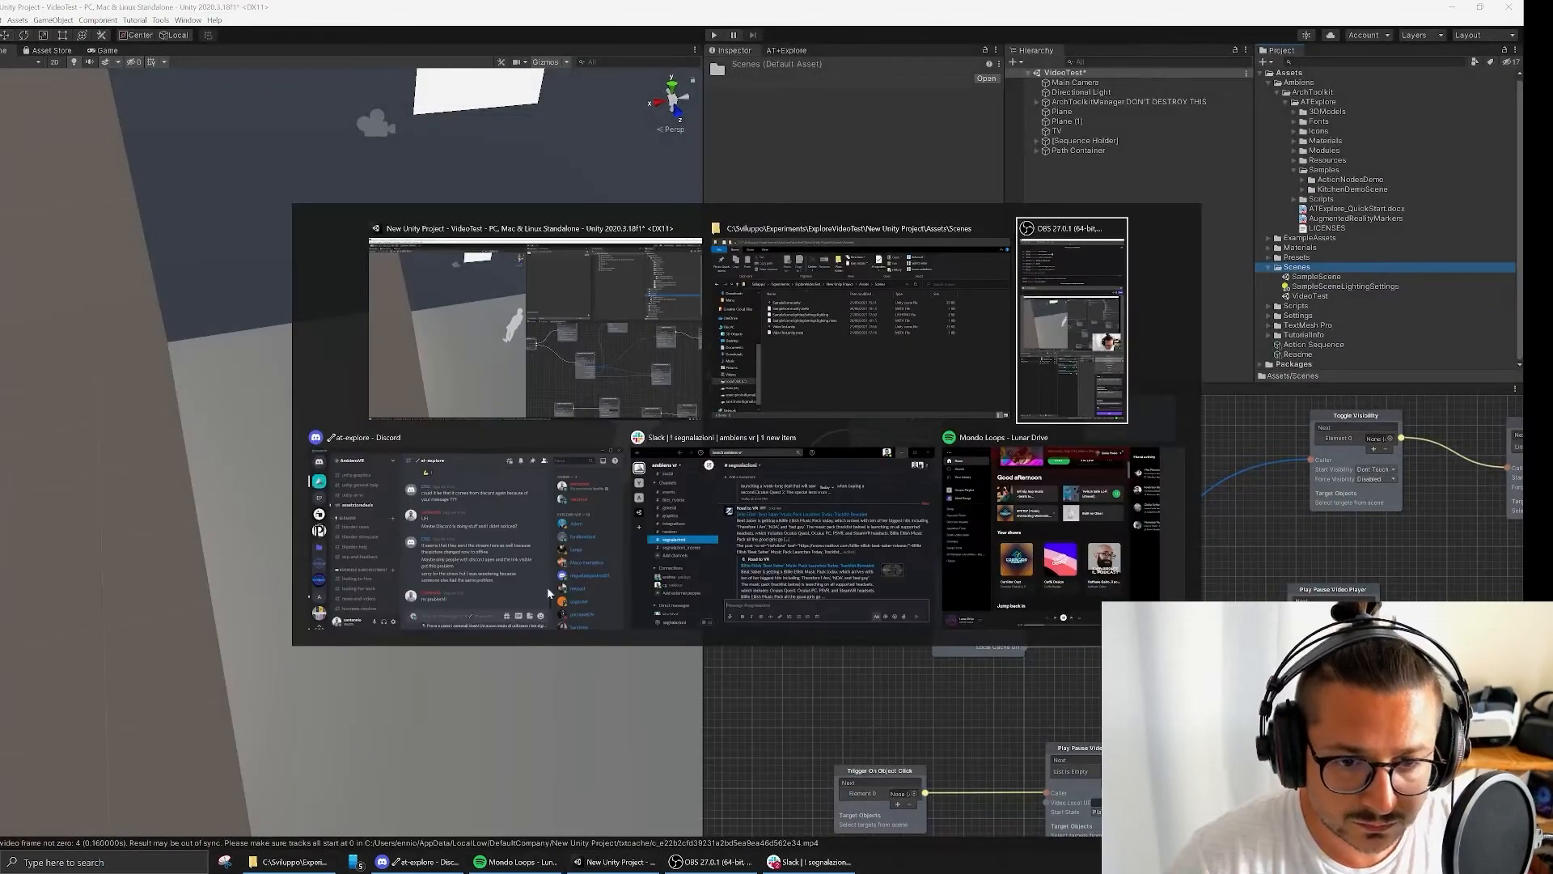
pyautogui.click(814, 356)
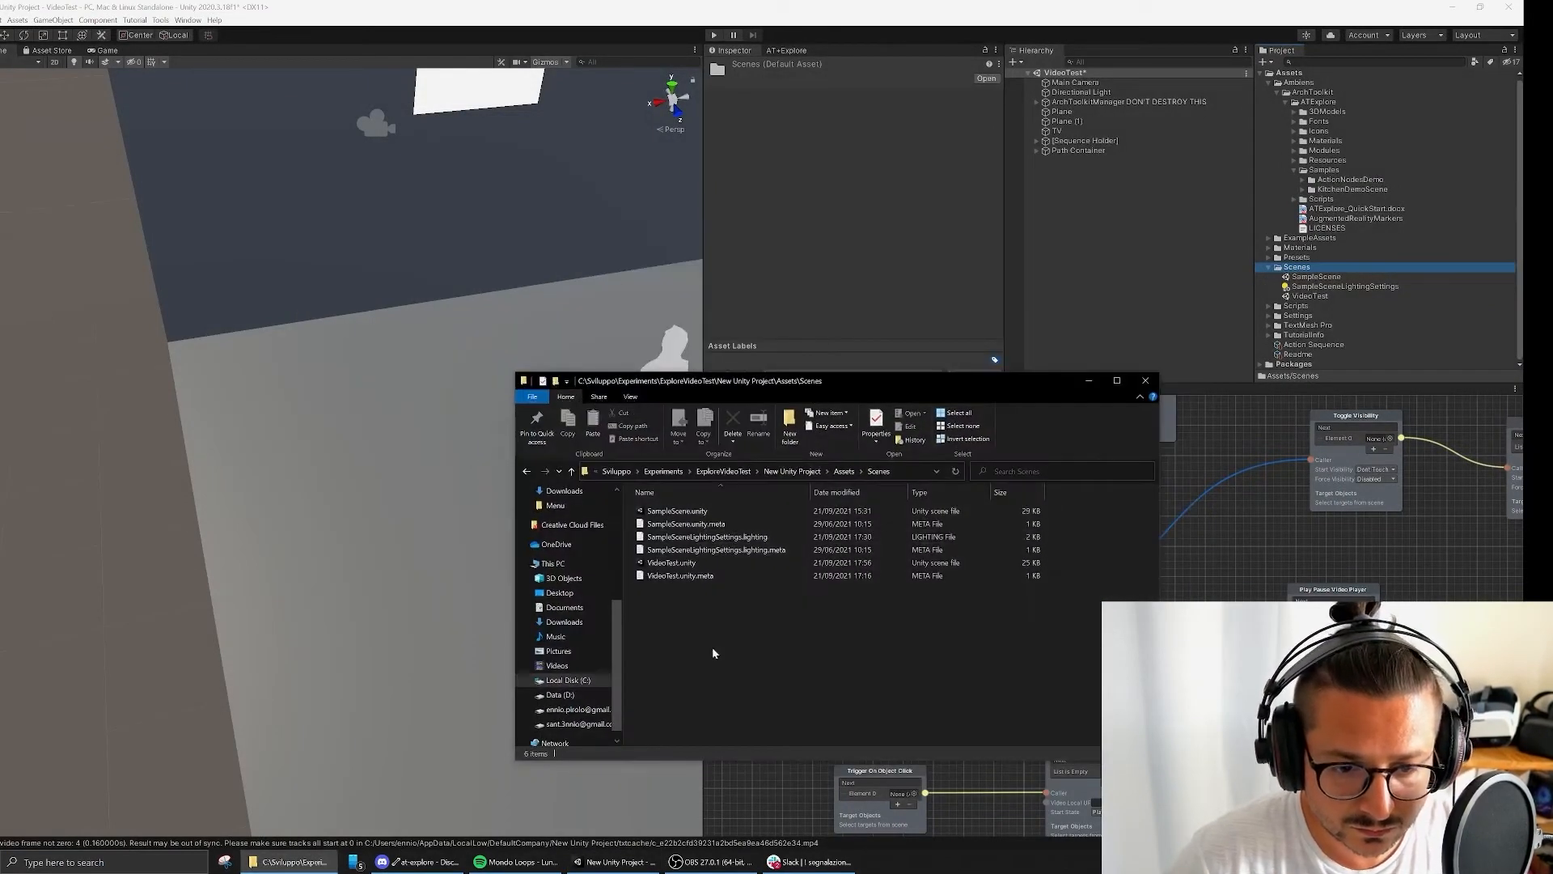
pyautogui.click(825, 217)
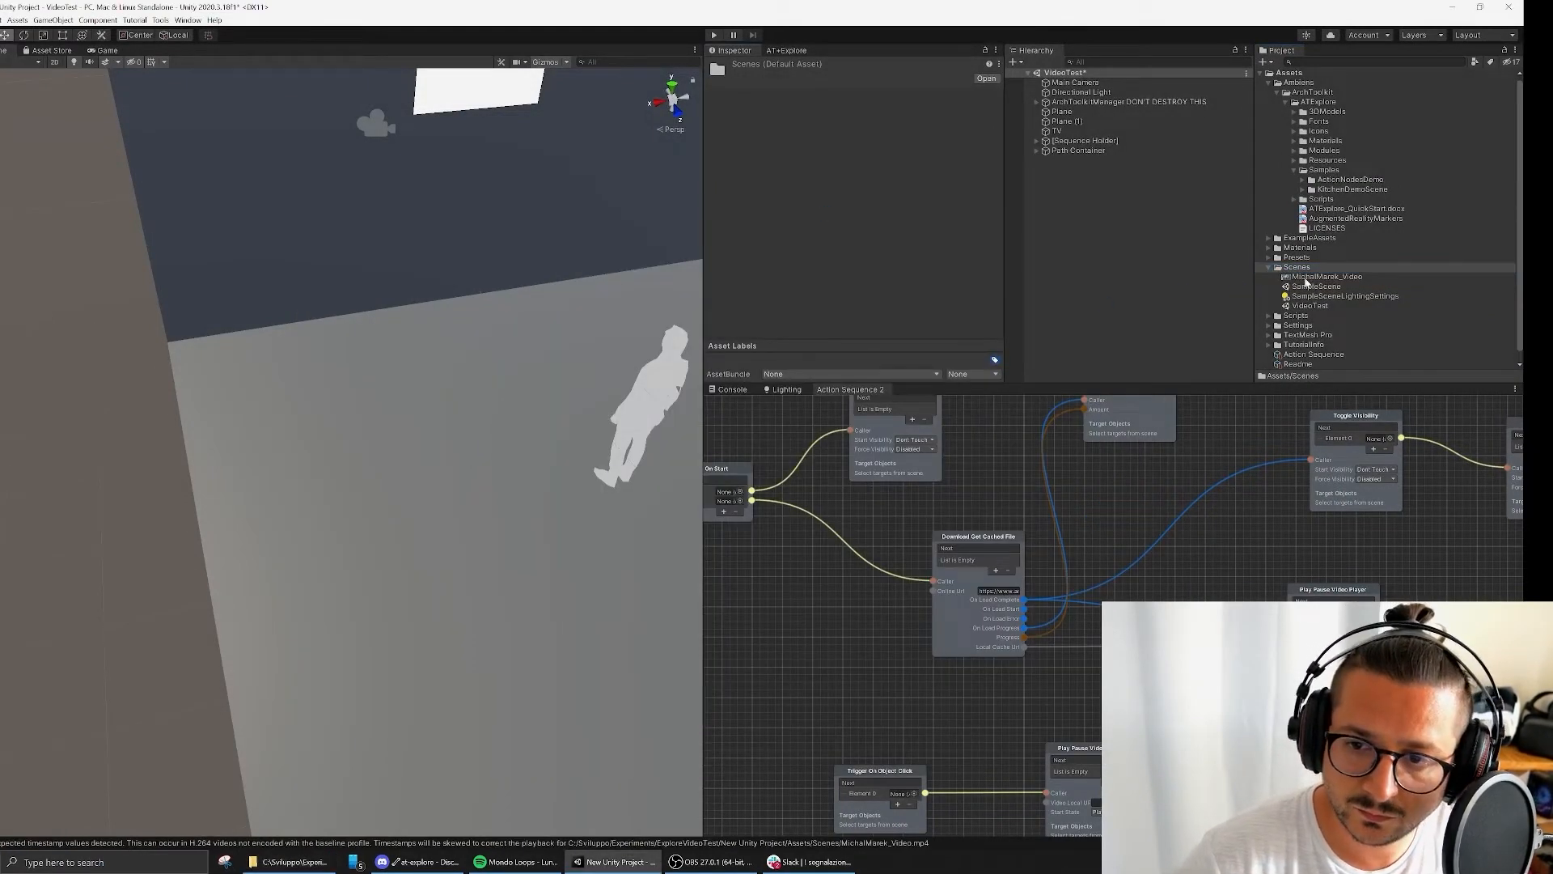
pyautogui.click(1310, 276)
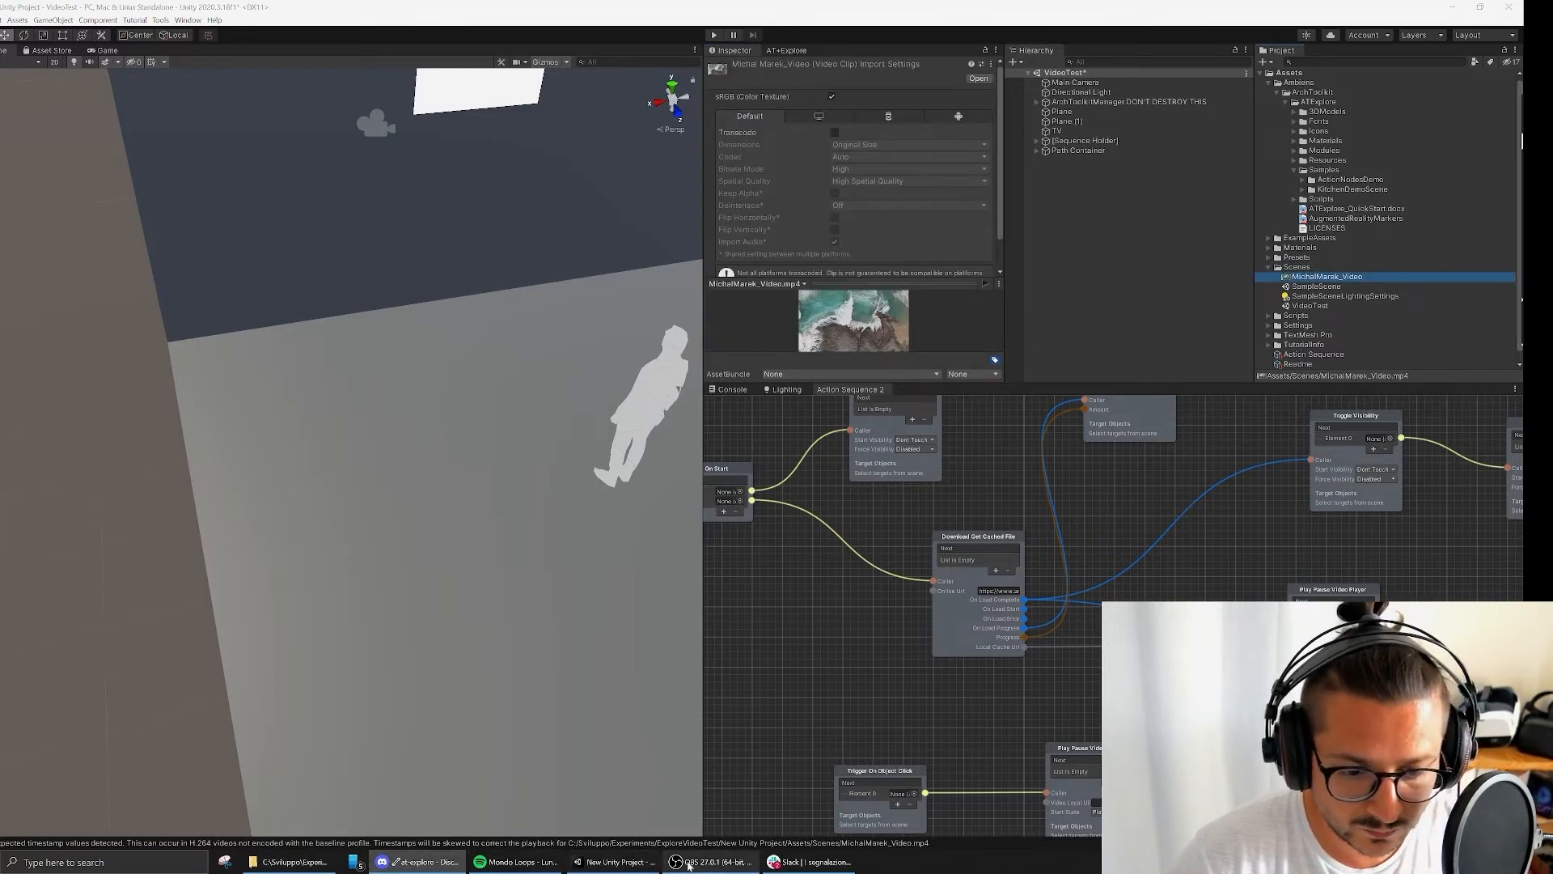
# Step: Assign the imported video clip to the TV's Video Player and turn off Play On Awake
pyautogui.click(1058, 130)
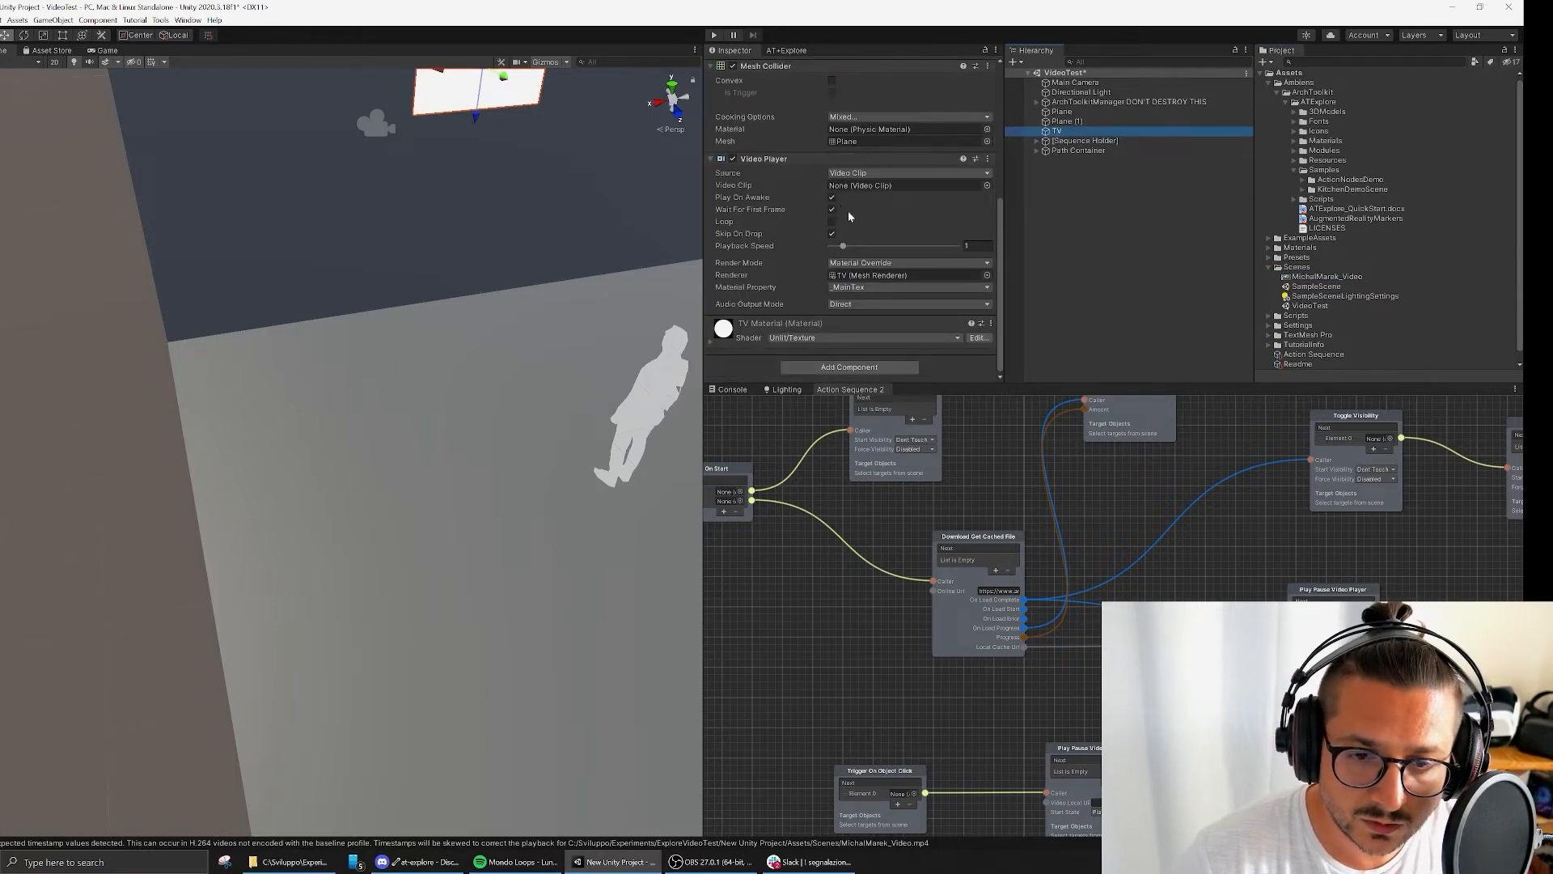
pyautogui.moveTo(1327, 277); pyautogui.dragTo(906, 187)
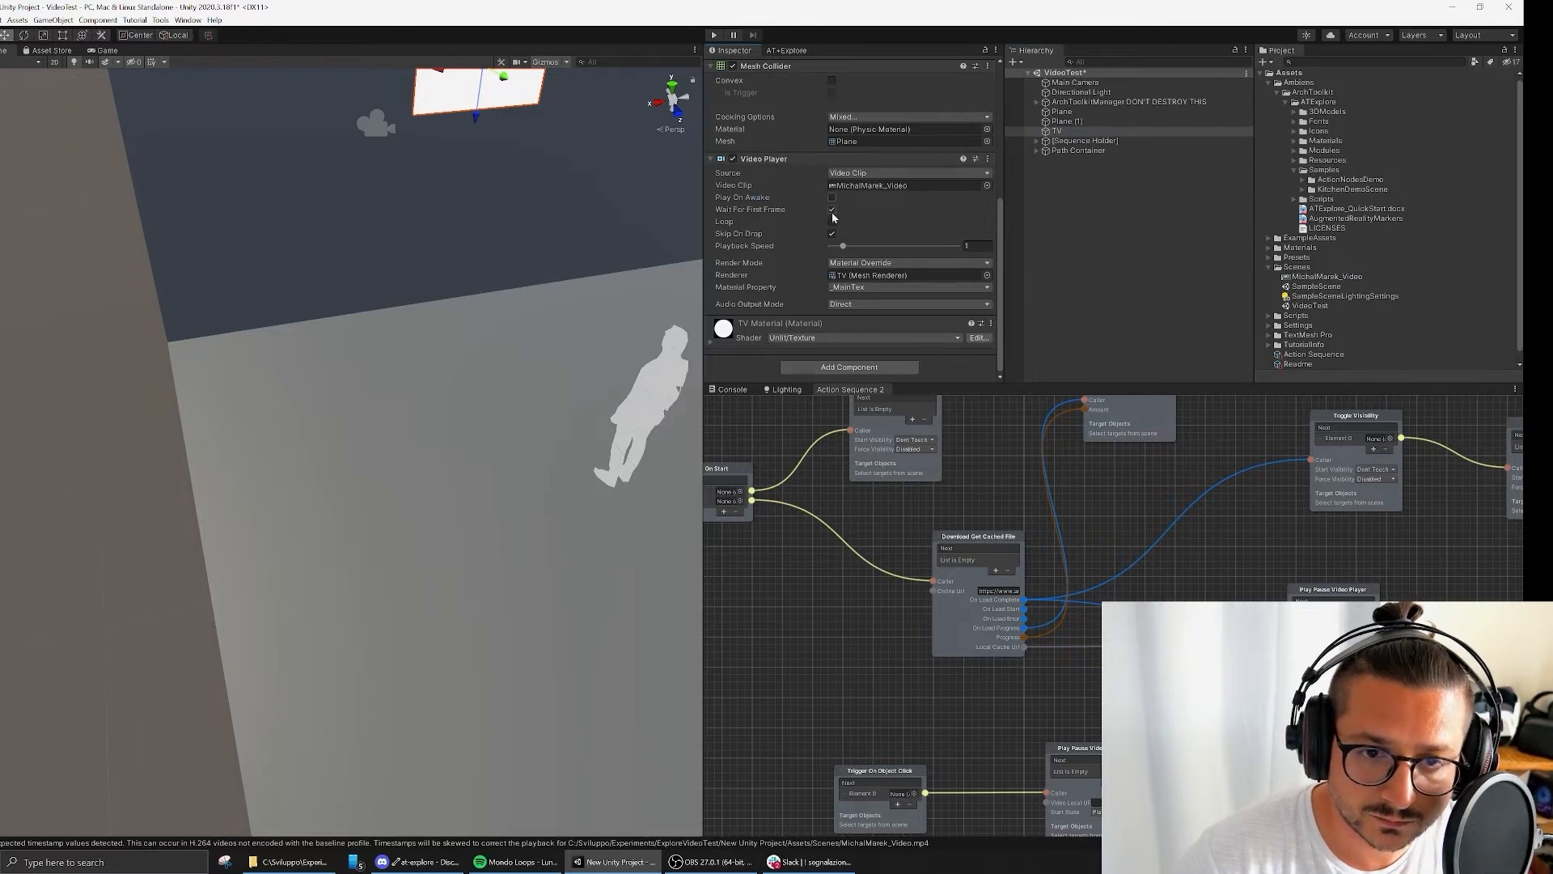
pyautogui.click(1126, 210)
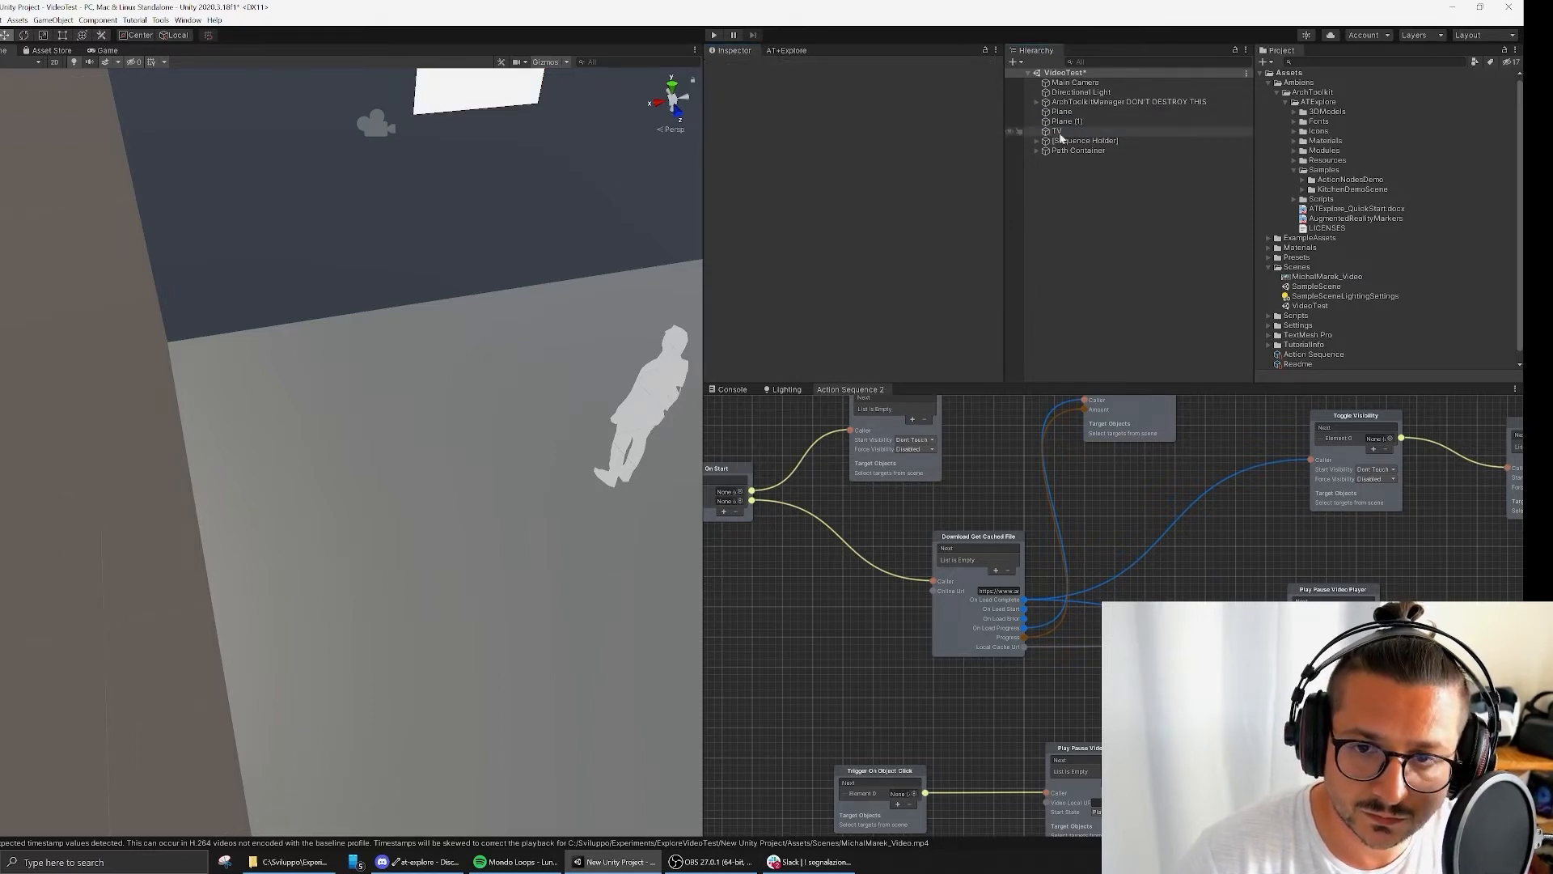
# Step: Close the Action Sequence 2 graph and clear the console log
pyautogui.rightClick(848, 392)
pyautogui.click(902, 408)
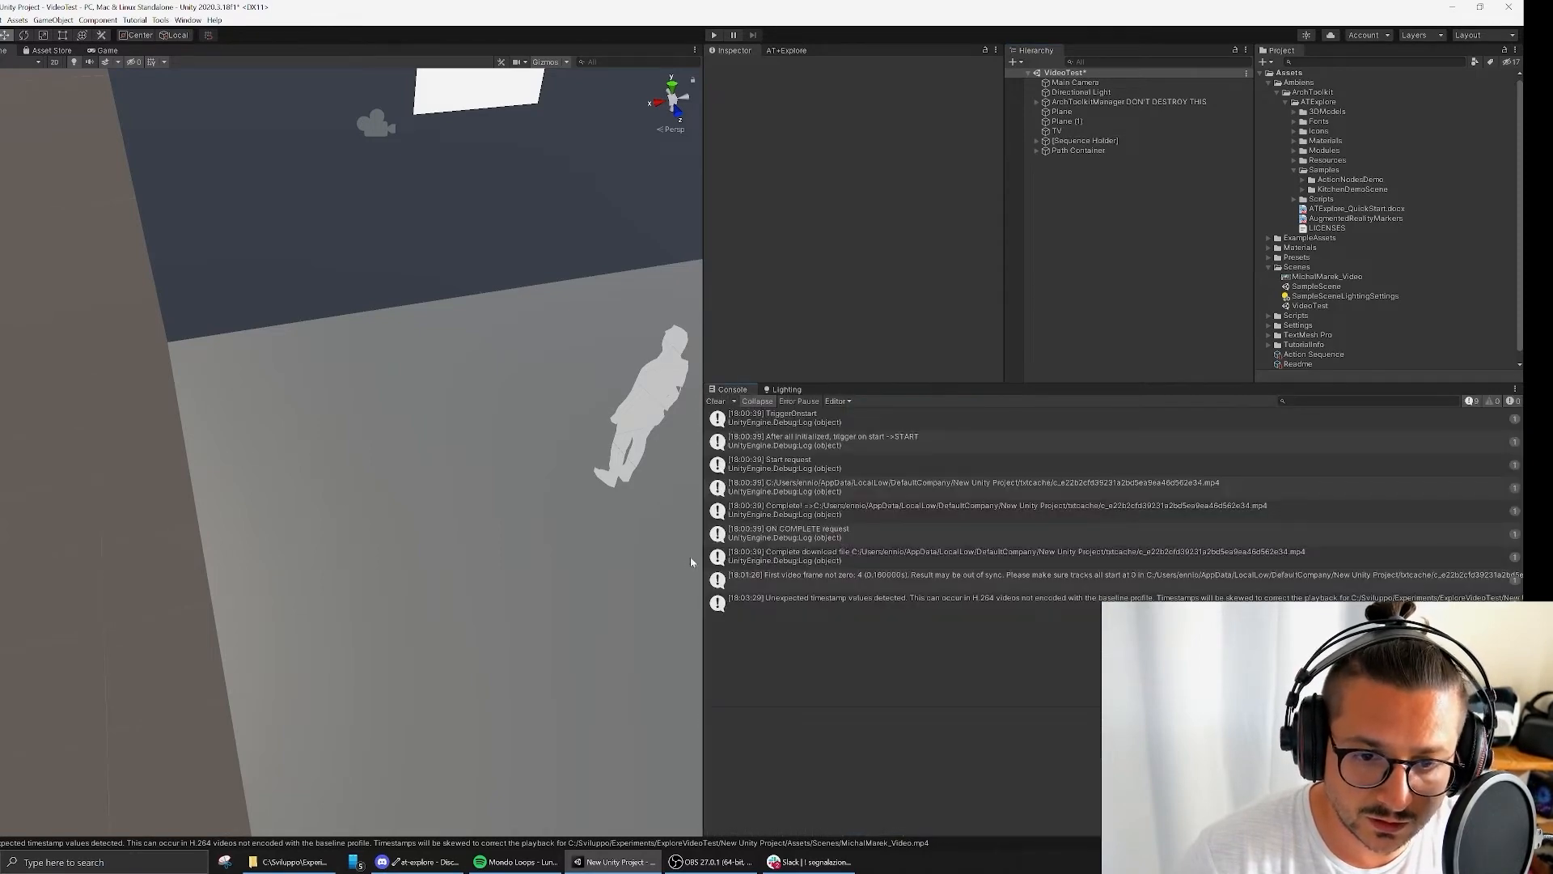
pyautogui.click(716, 403)
# Step: Move the TV sideways along the wall to an X position of about -0.65 and deselect it
pyautogui.scroll(-4, 497, 459)
pyautogui.moveTo(497, 458); pyautogui.dragTo(514, 552, button='middle')
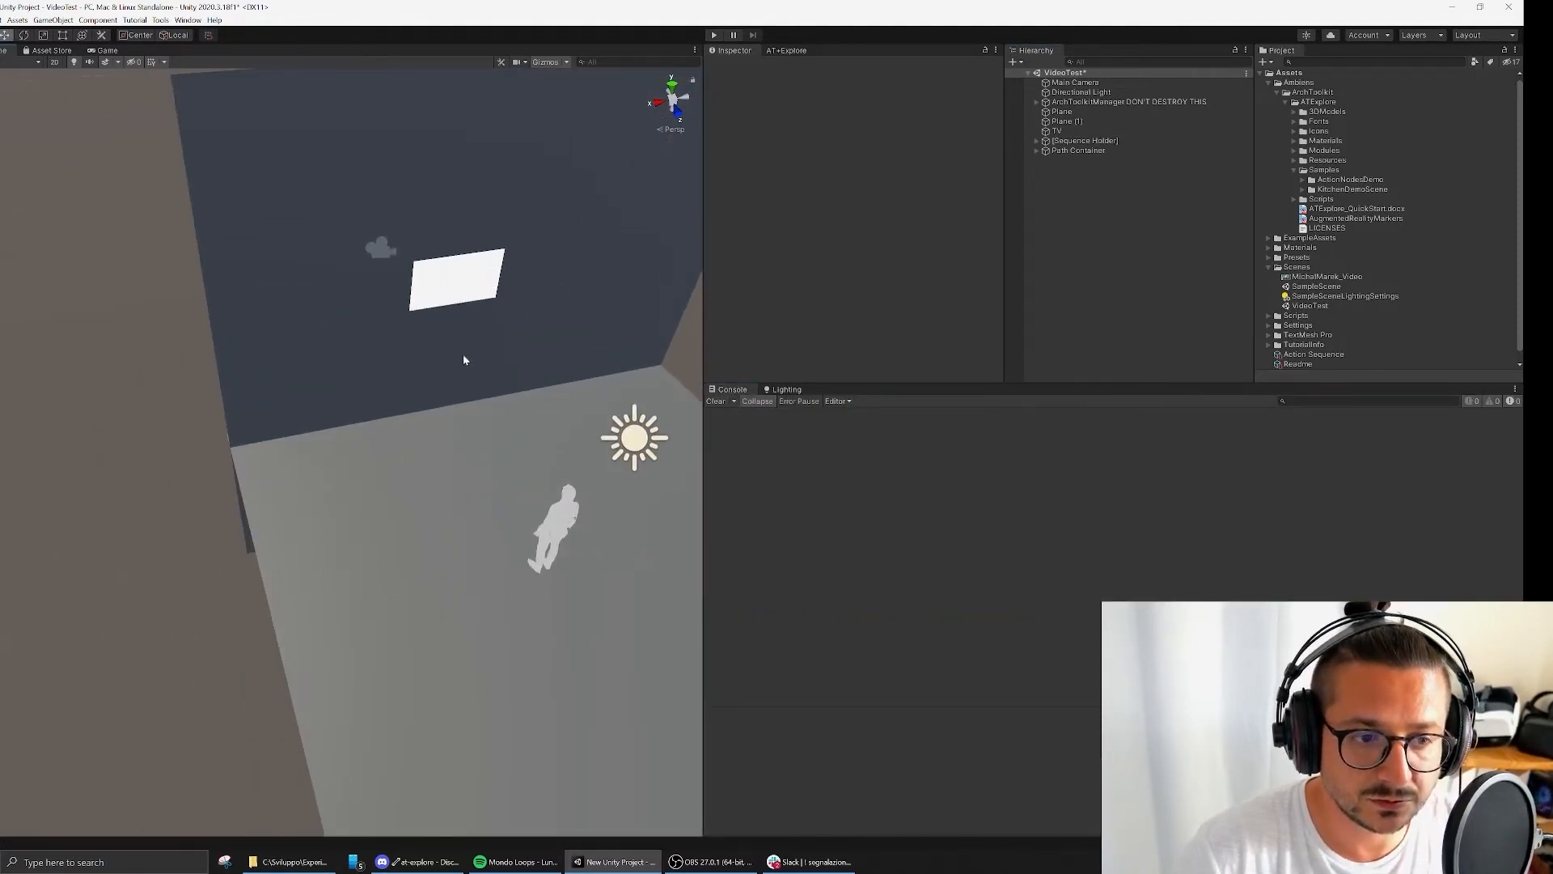
pyautogui.click(450, 296)
pyautogui.moveTo(413, 291); pyautogui.dragTo(466, 287)
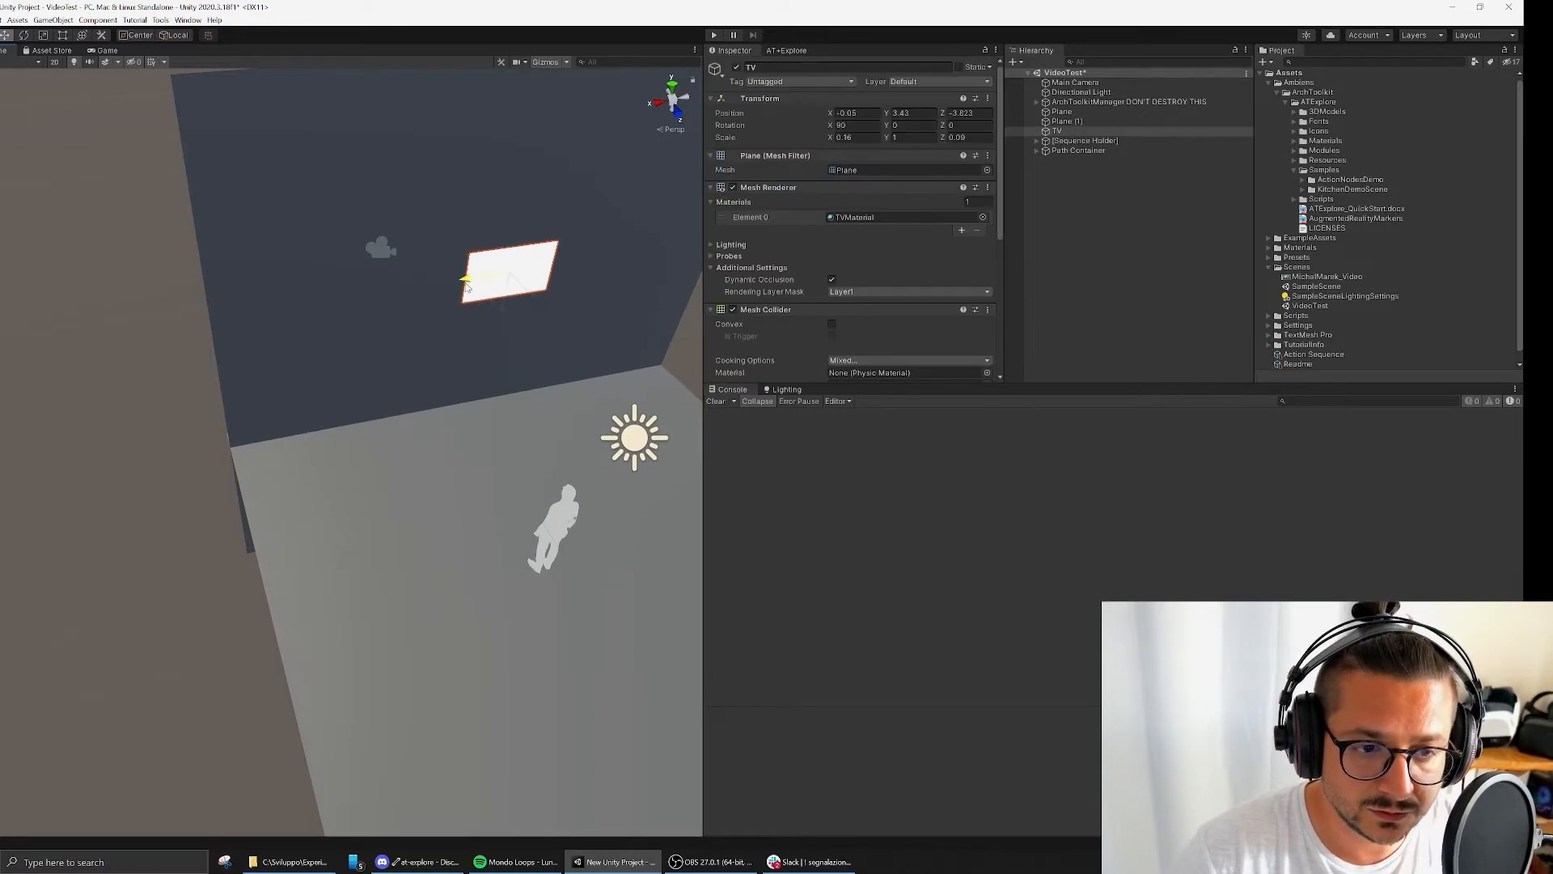
pyautogui.click(1172, 312)
# Step: Open a new Action Sequence graph from AT+Explore's Interactions and dock it beside Lighting
pyautogui.click(786, 389)
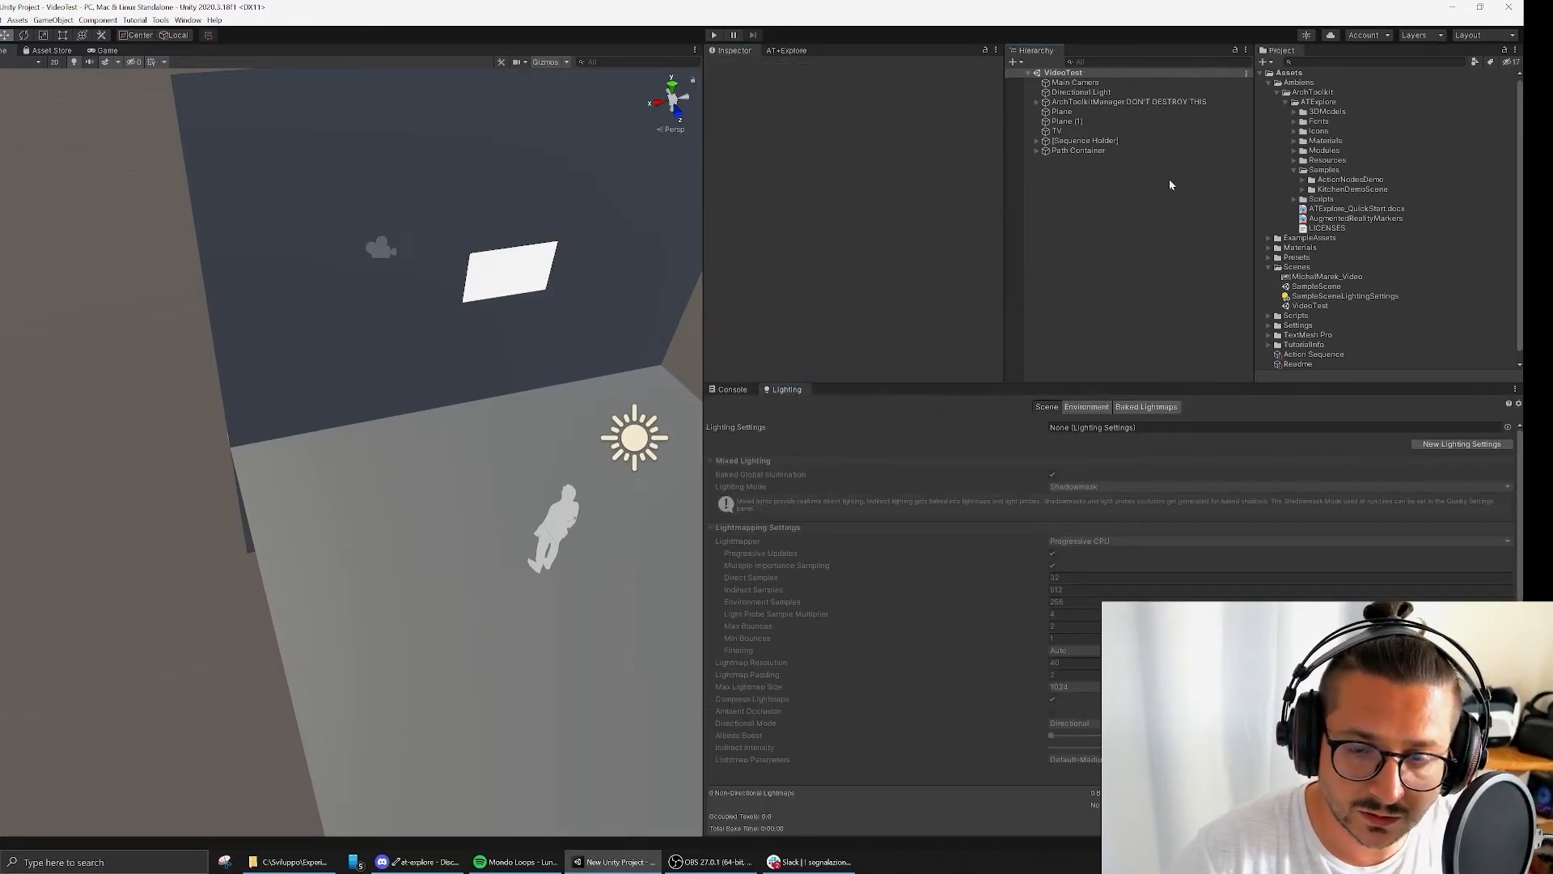
pyautogui.click(736, 390)
pyautogui.click(787, 51)
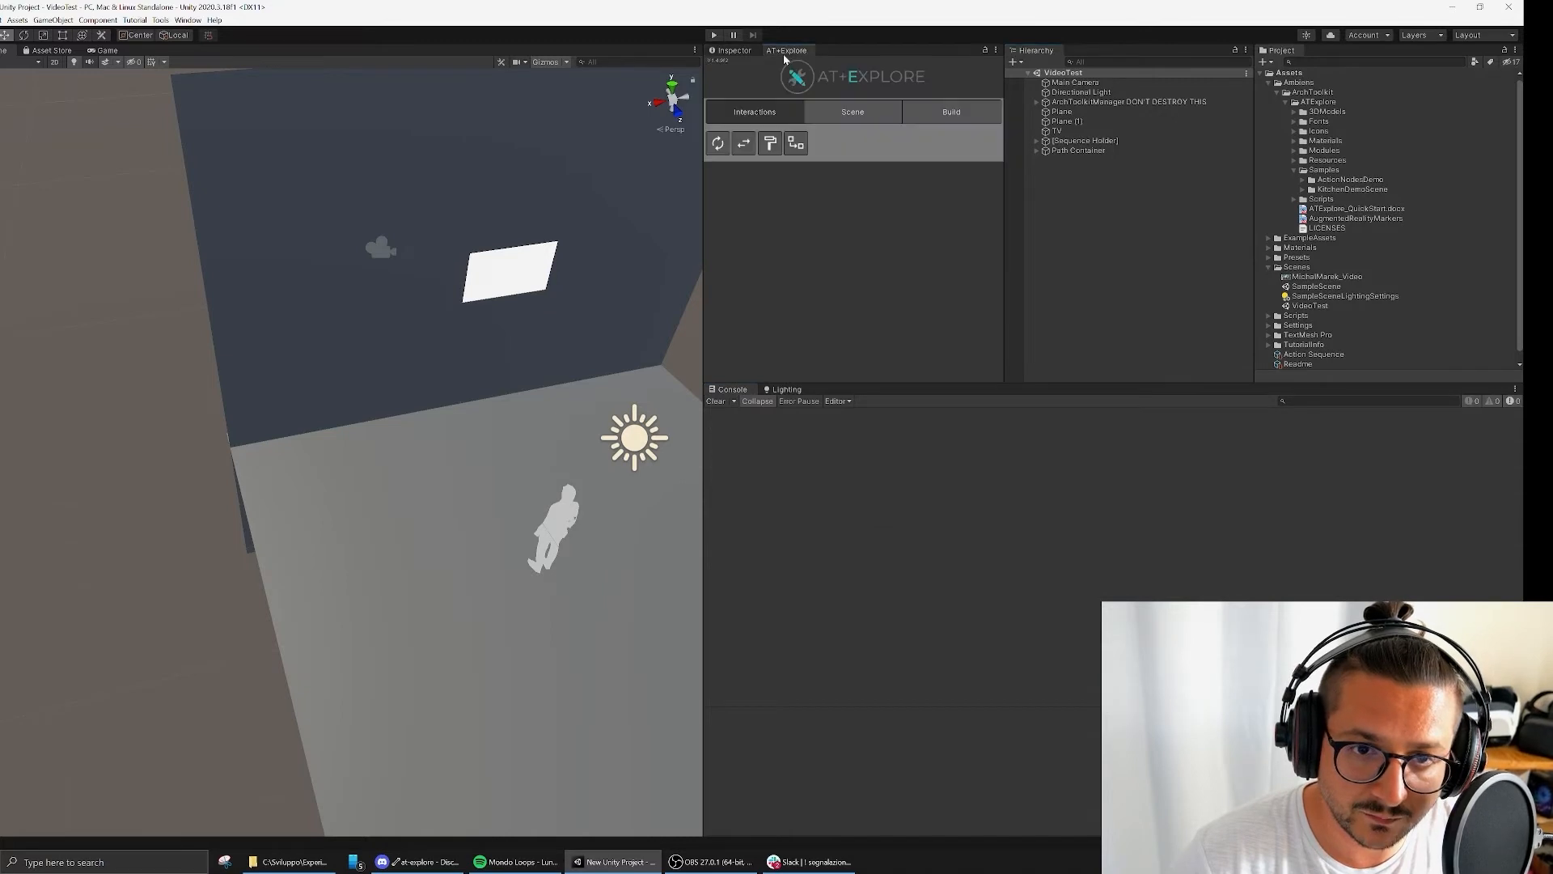
pyautogui.click(796, 143)
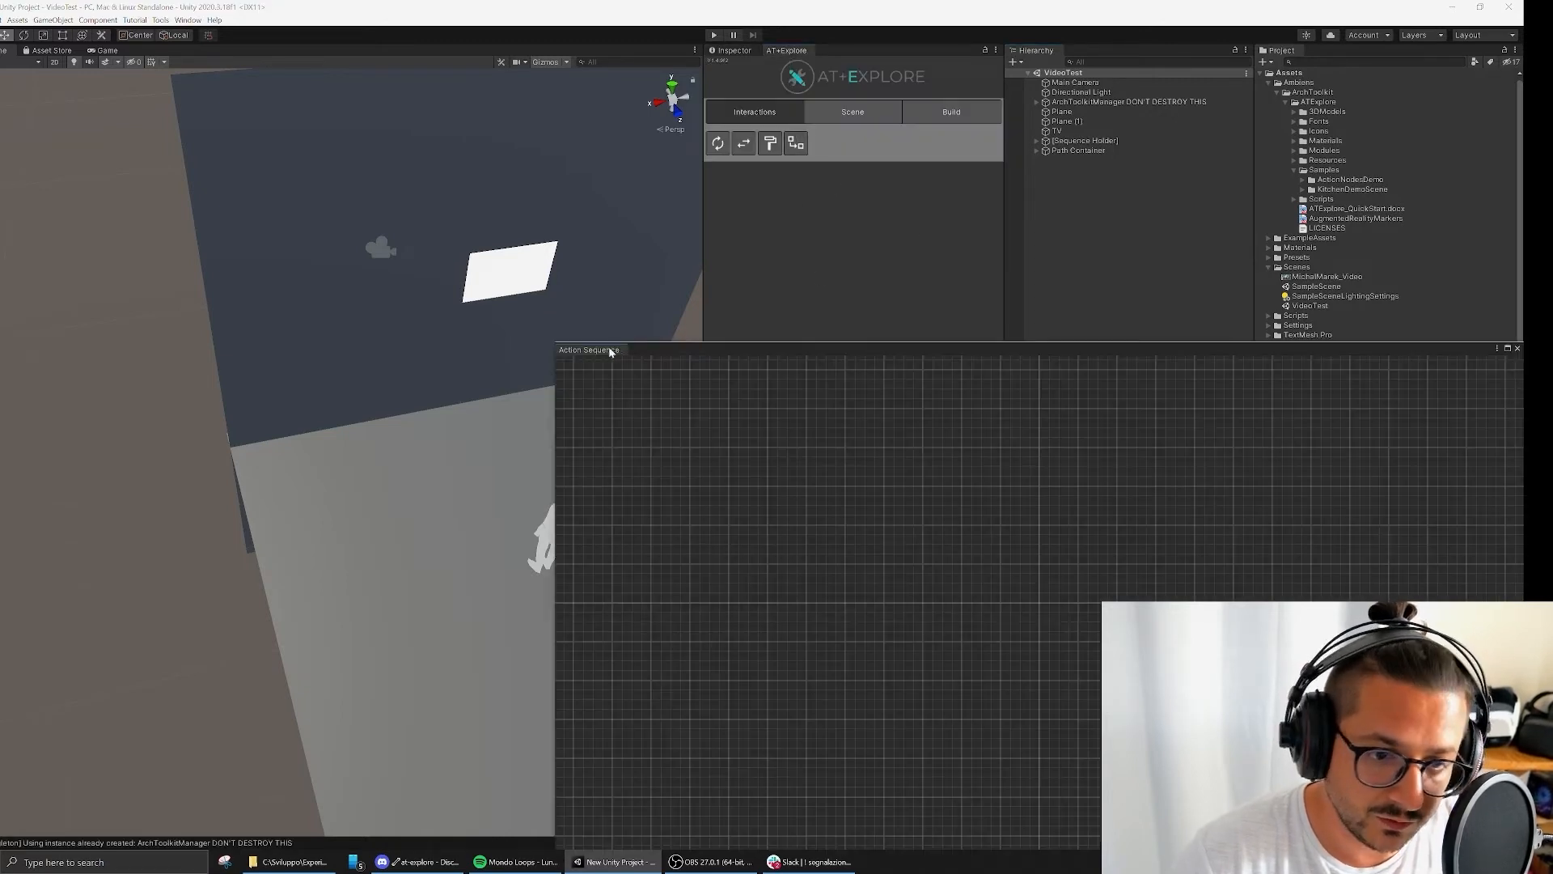
pyautogui.moveTo(610, 350); pyautogui.dragTo(836, 390)
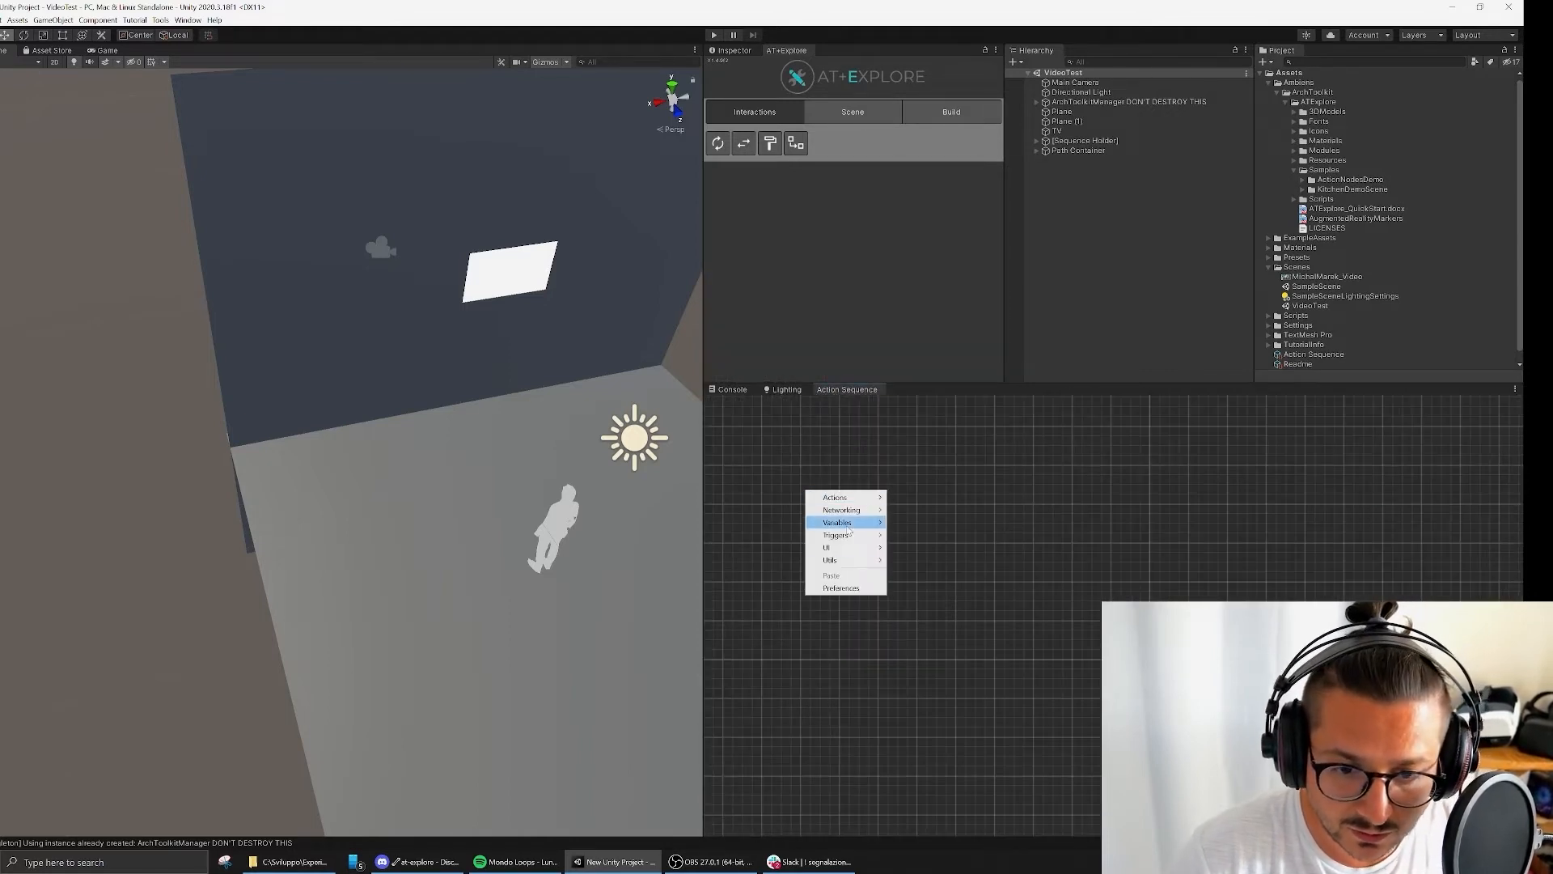
# Step: Add a Trigger On Start Scene node to the graph and give it one Next element
pyautogui.moveTo(845, 535)
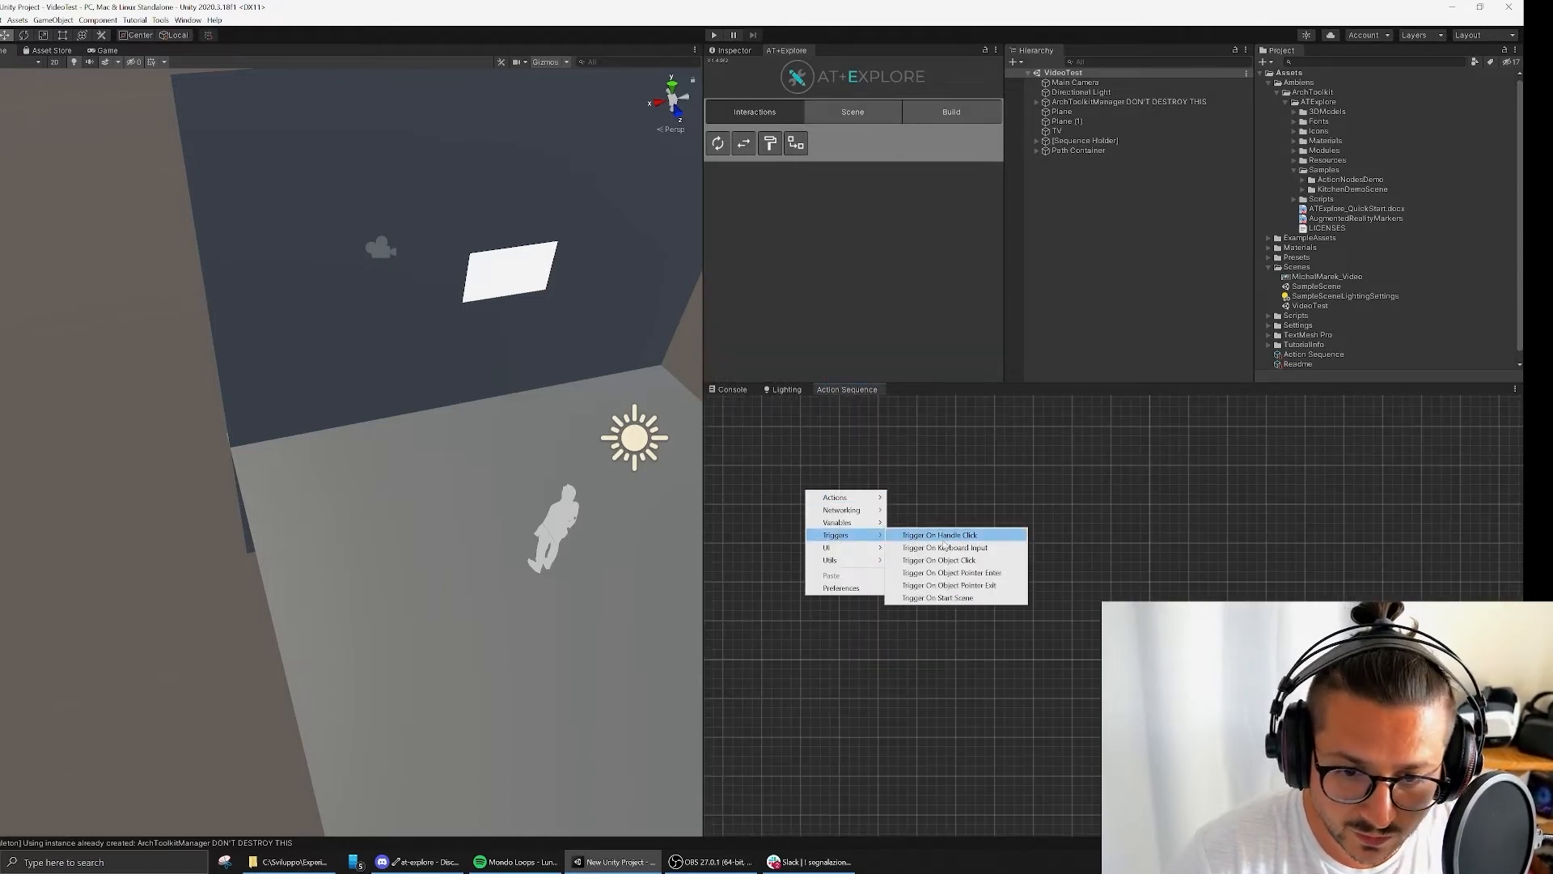
pyautogui.click(974, 599)
pyautogui.moveTo(866, 506); pyautogui.dragTo(818, 478)
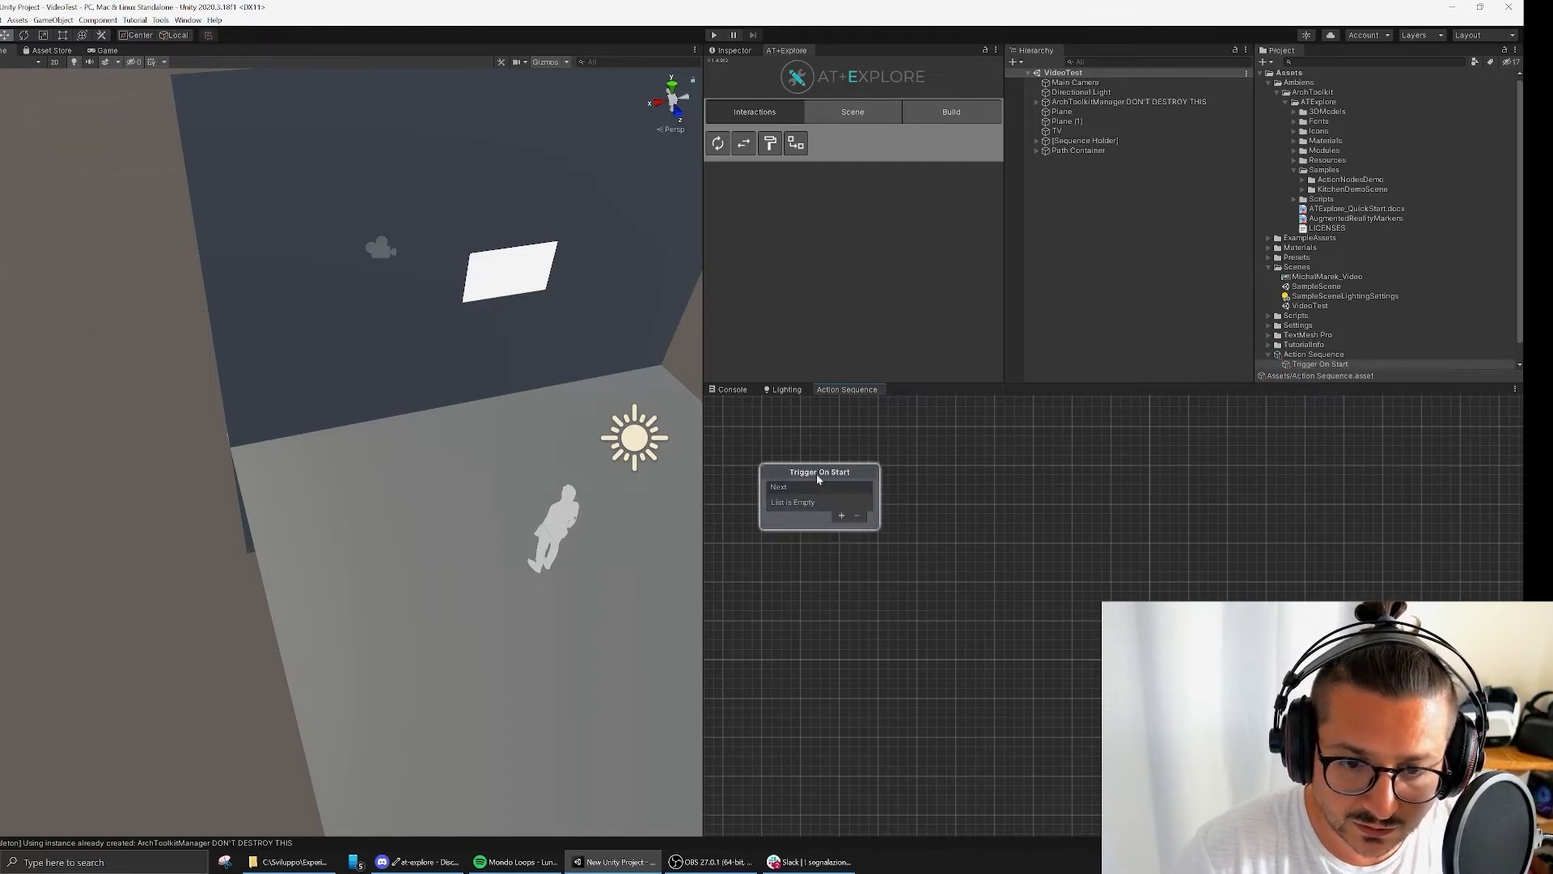
pyautogui.click(842, 515)
# Step: Add a Play Pause Video Player node and connect the start trigger's Next output to its Caller input
pyautogui.rightClick(1016, 450)
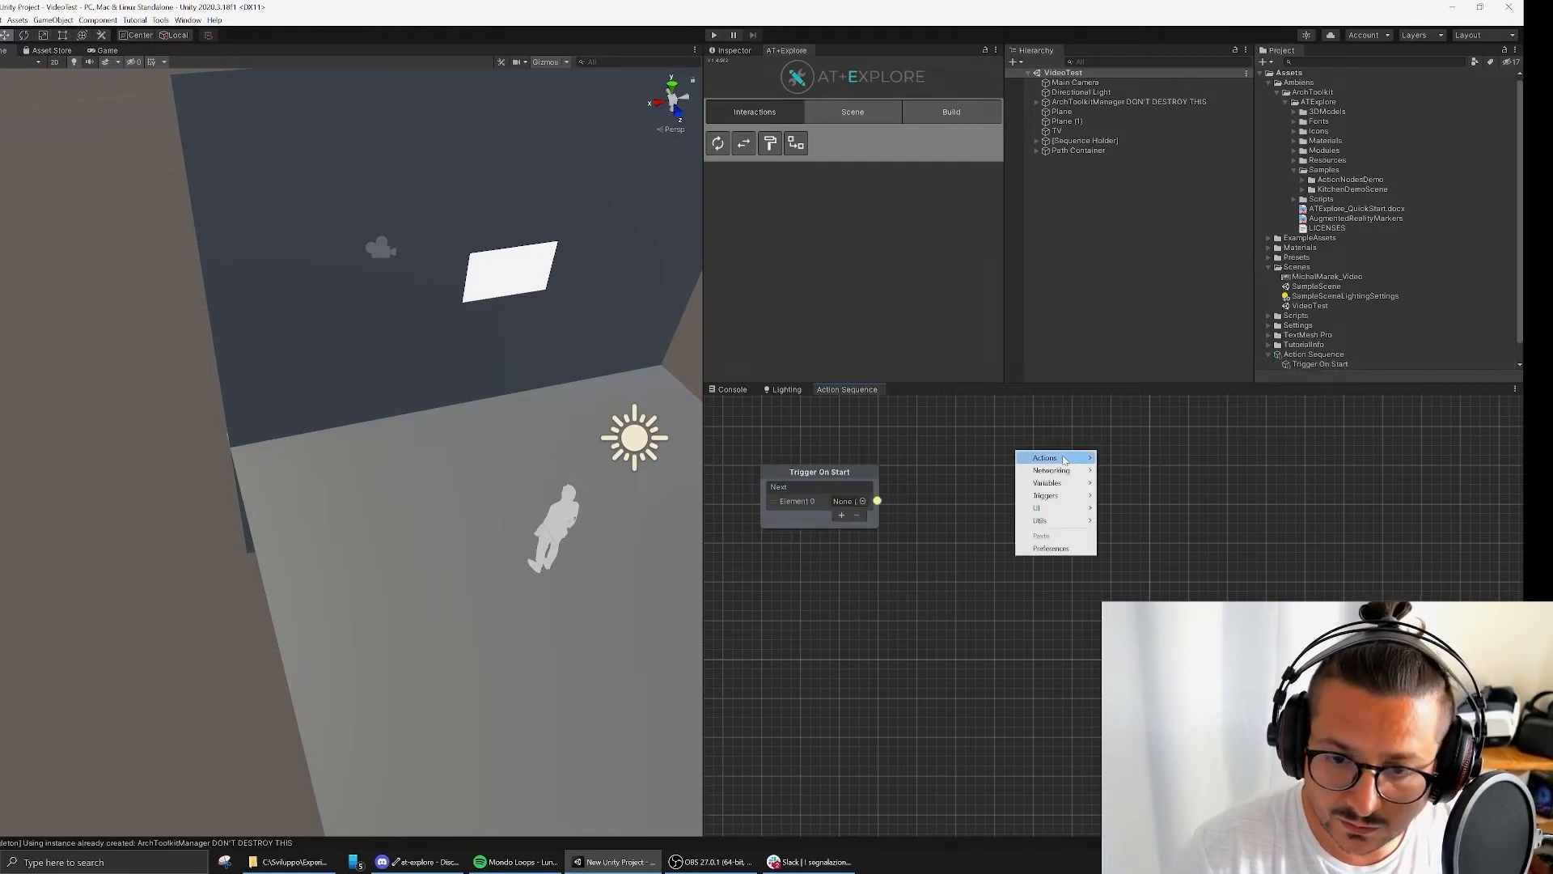
pyautogui.moveTo(1052, 458)
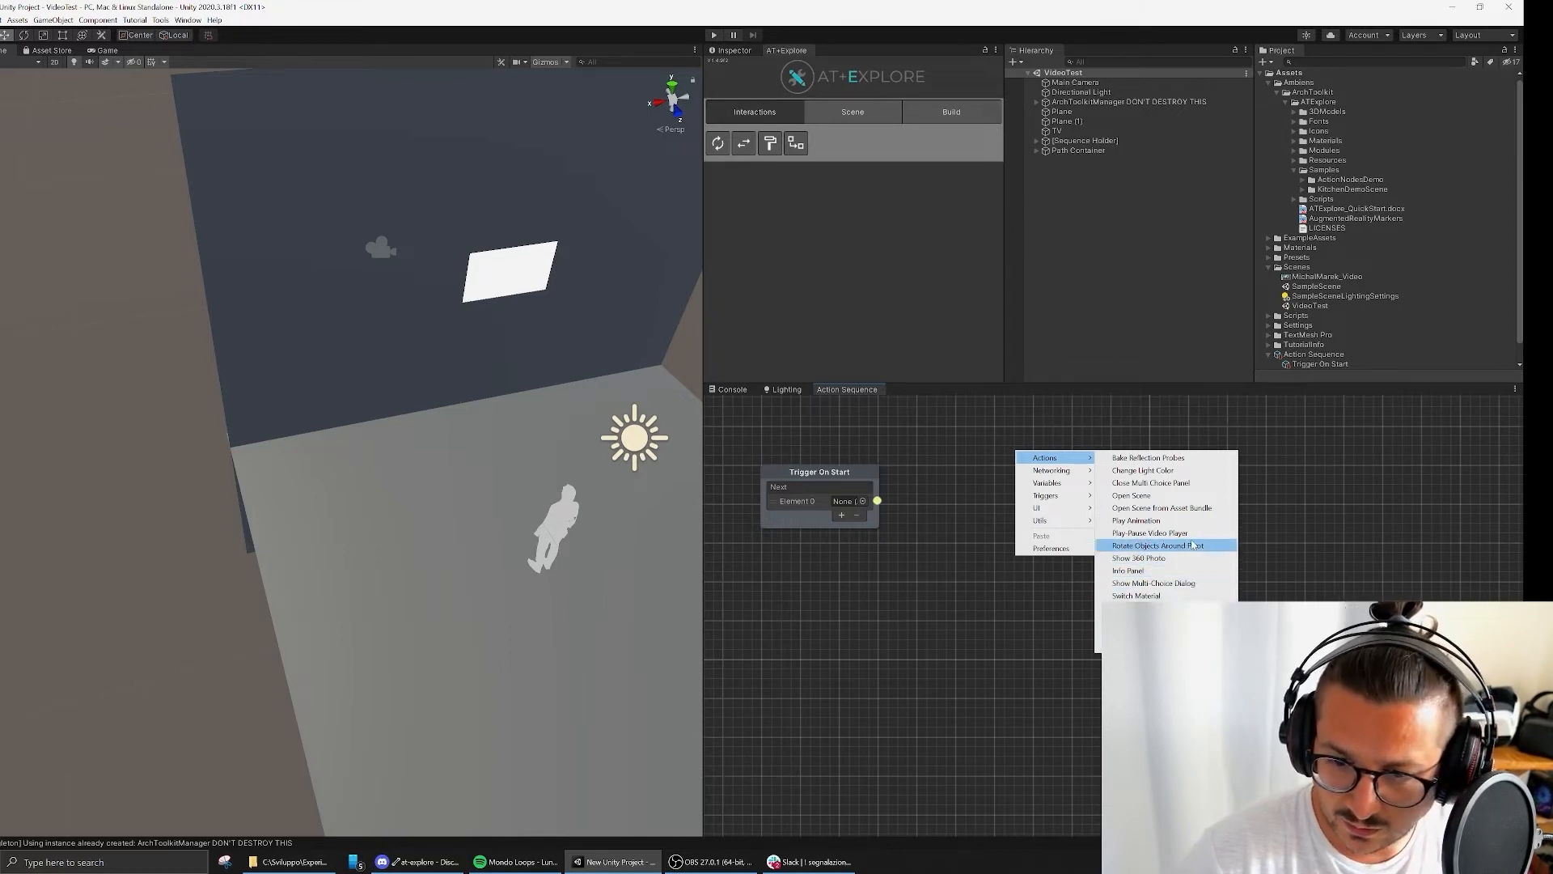
pyautogui.click(1149, 533)
pyautogui.moveTo(1058, 464); pyautogui.dragTo(1043, 456)
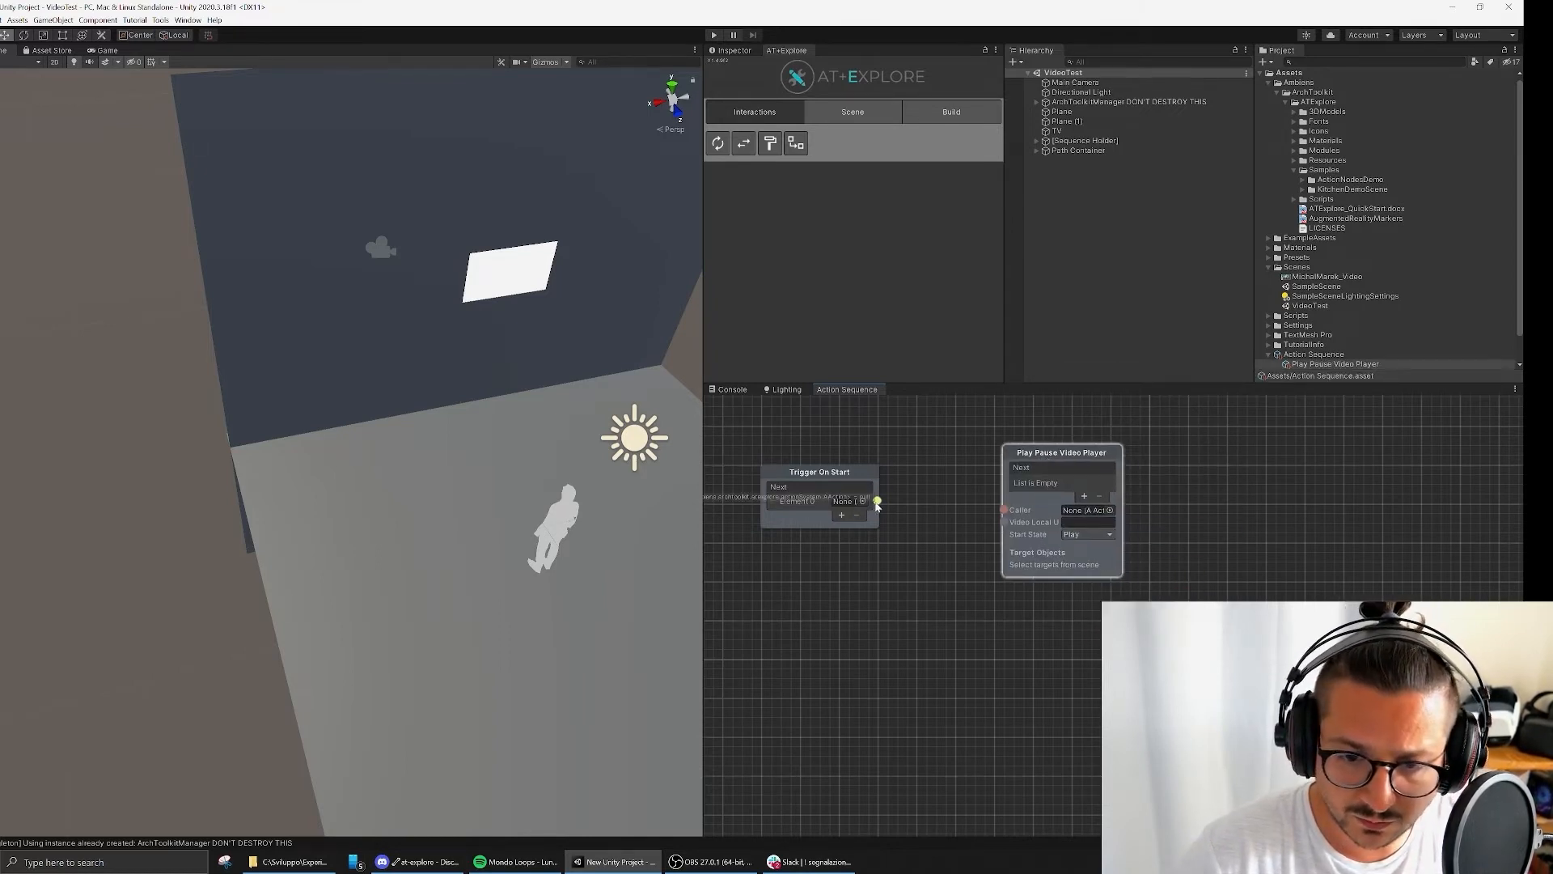
pyautogui.moveTo(877, 501); pyautogui.dragTo(1000, 509)
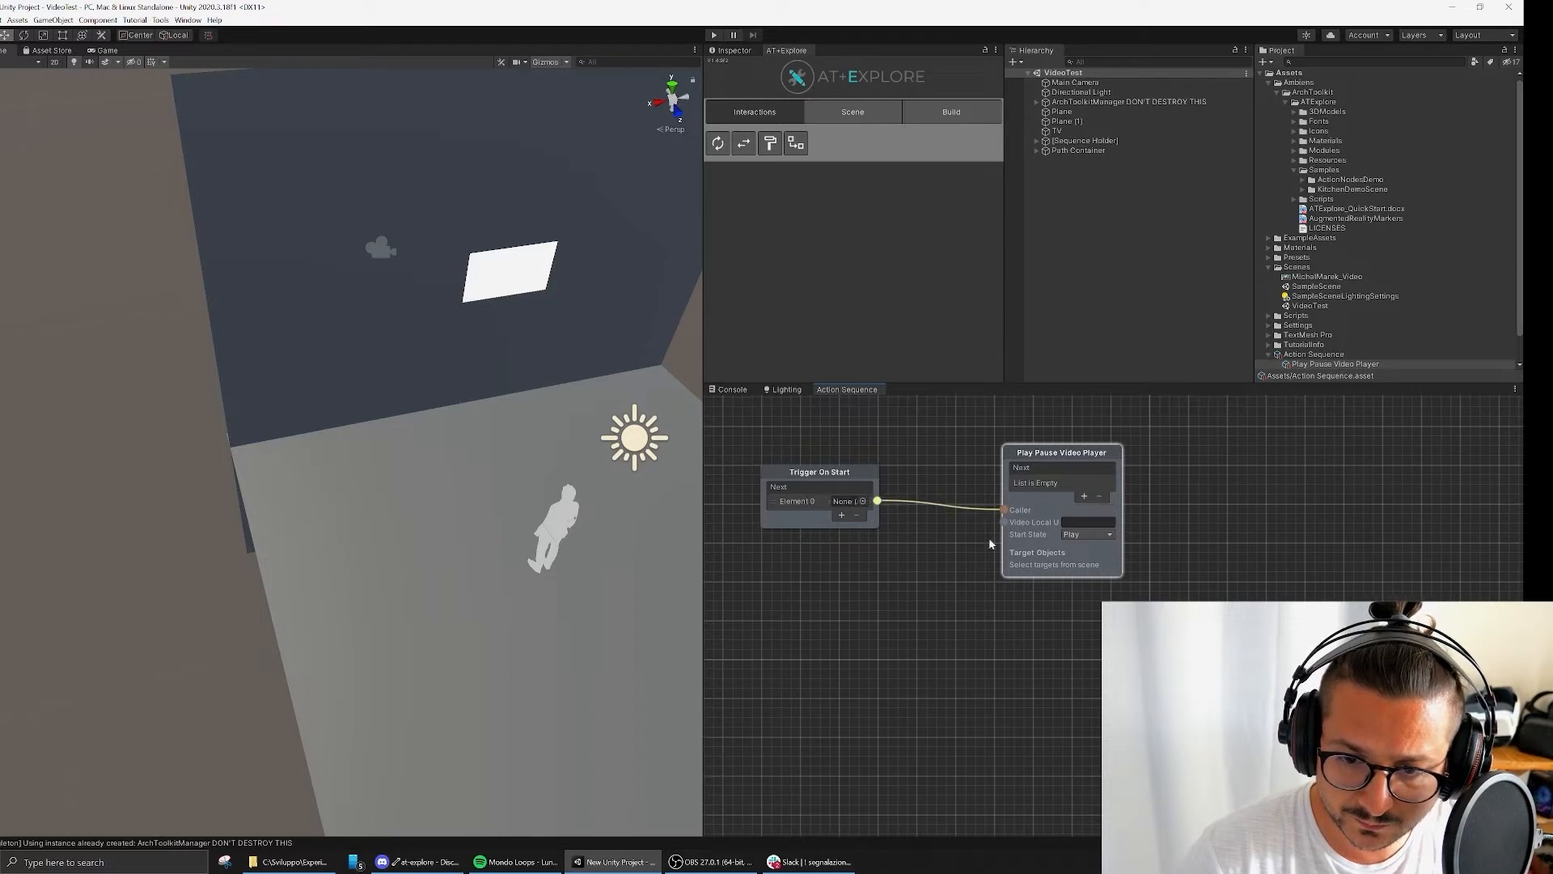
pyautogui.moveTo(1058, 455); pyautogui.dragTo(1079, 465)
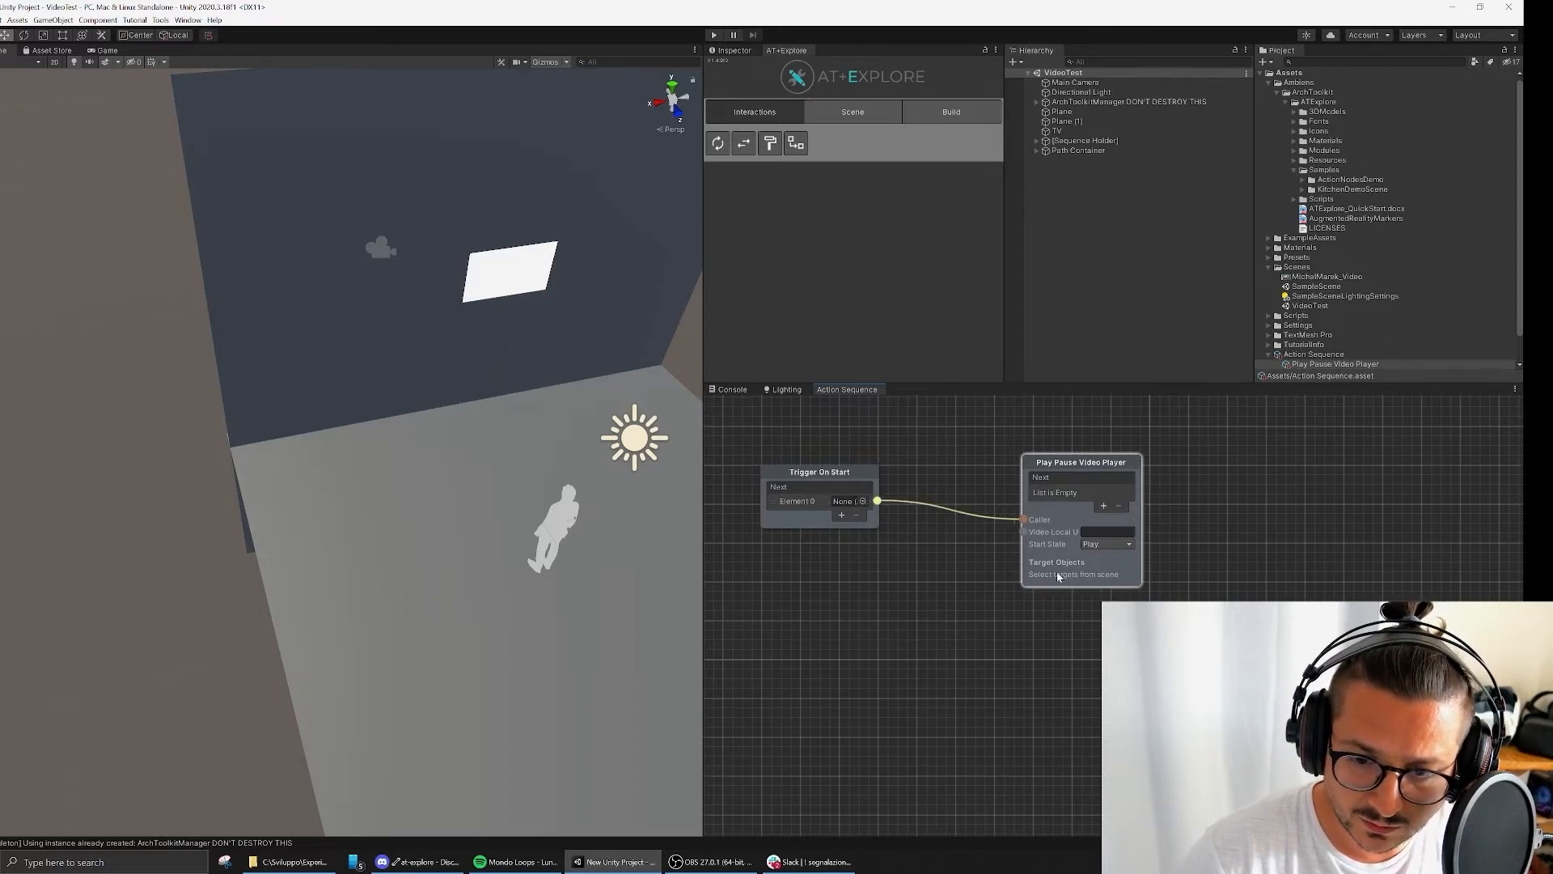
# Step: Add the TV as target object of the Play Pause Video Player node and review the TV's Video Player settings
pyautogui.click(1066, 132)
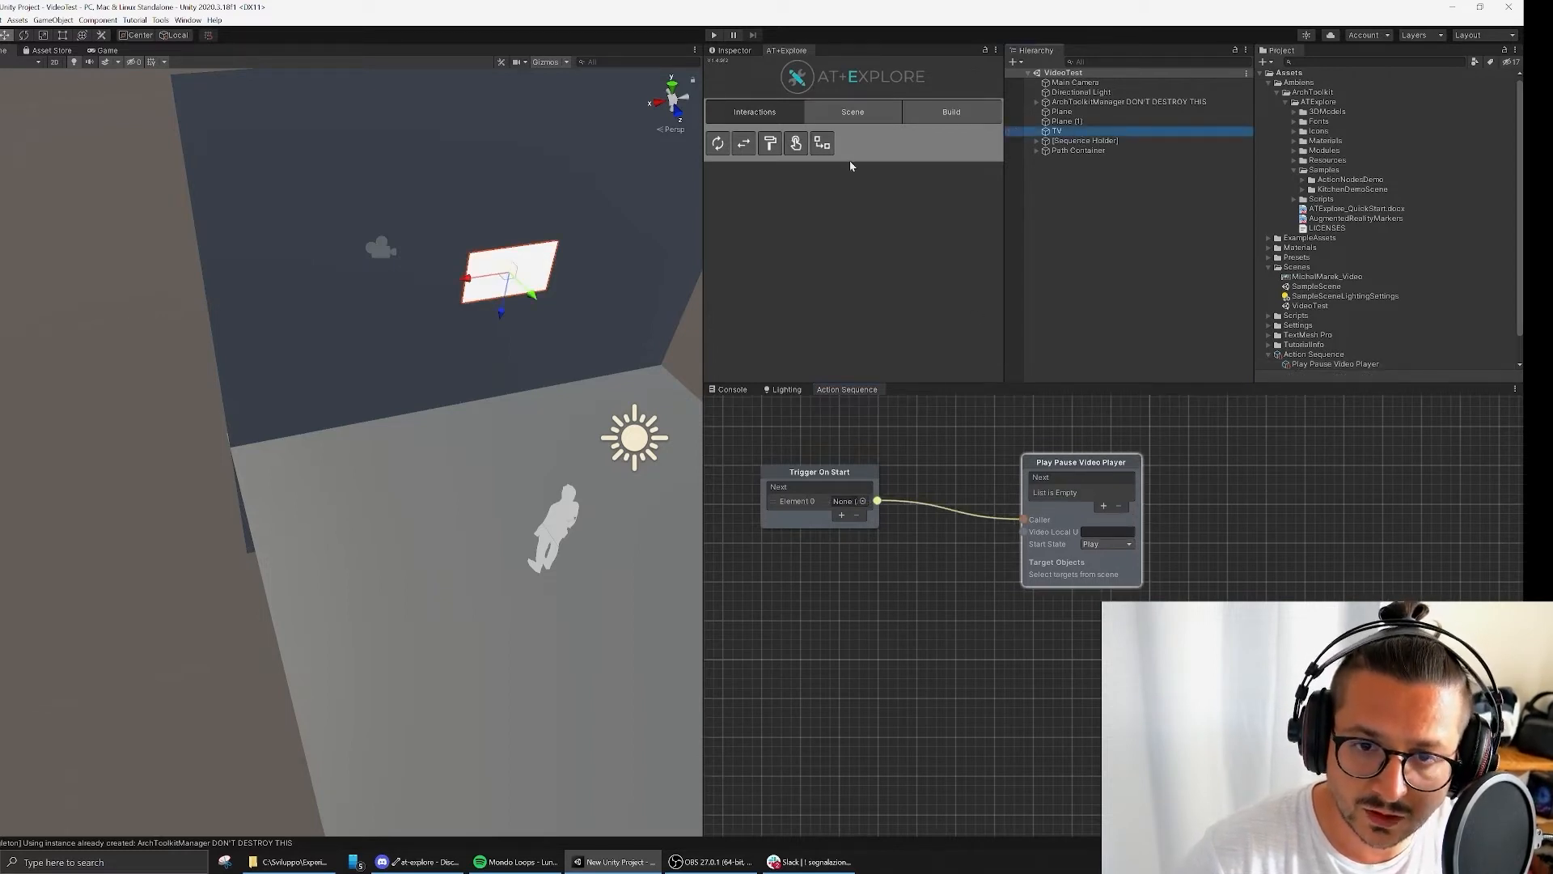
pyautogui.click(734, 51)
pyautogui.scroll(-5, 918, 273)
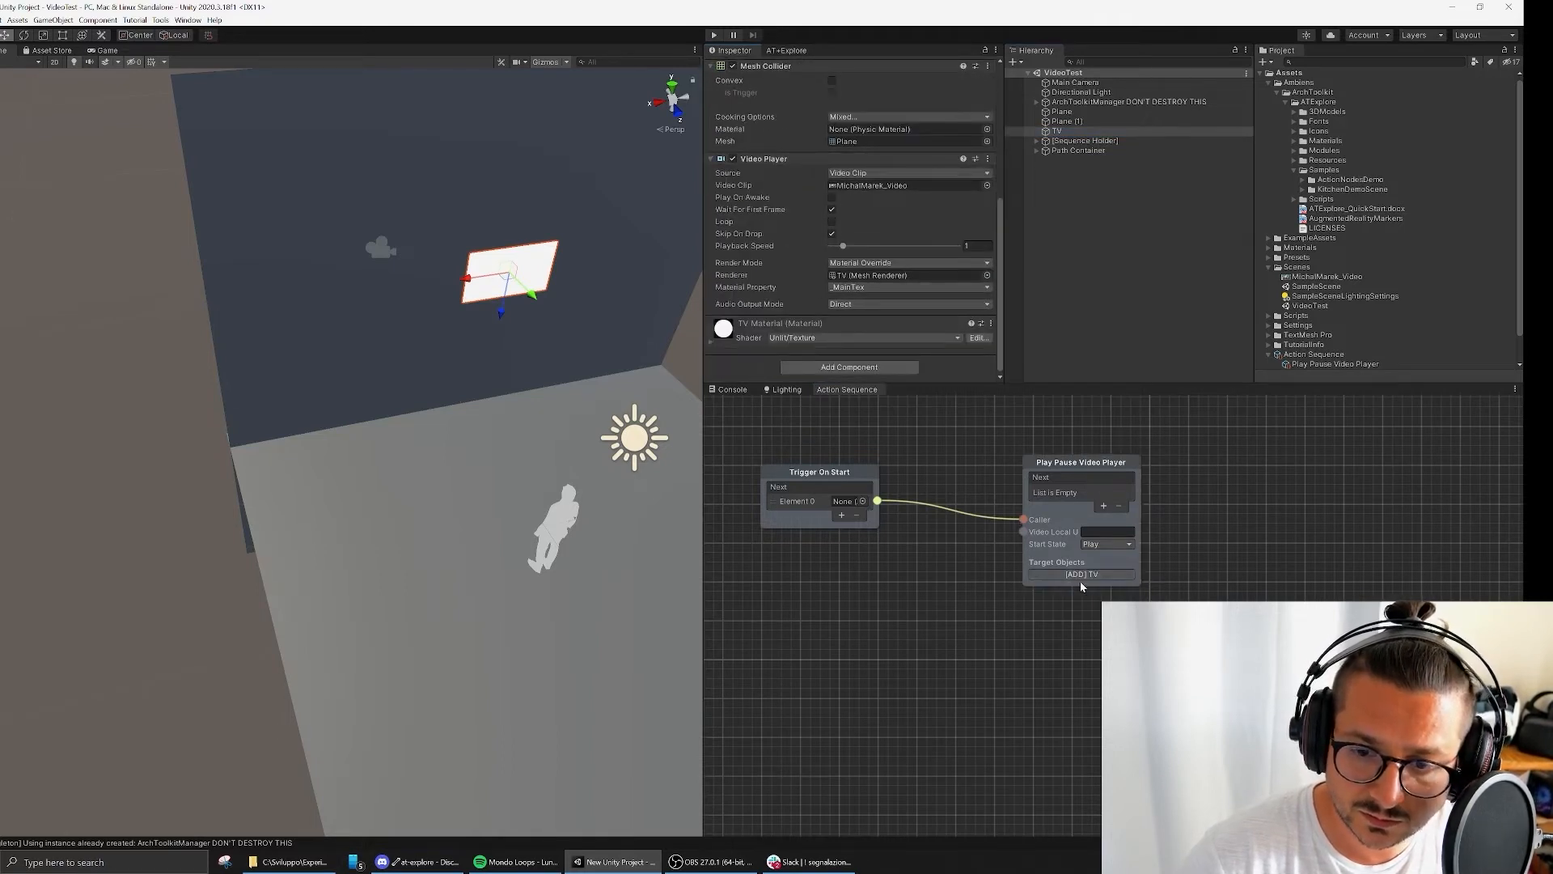
pyautogui.click(1081, 574)
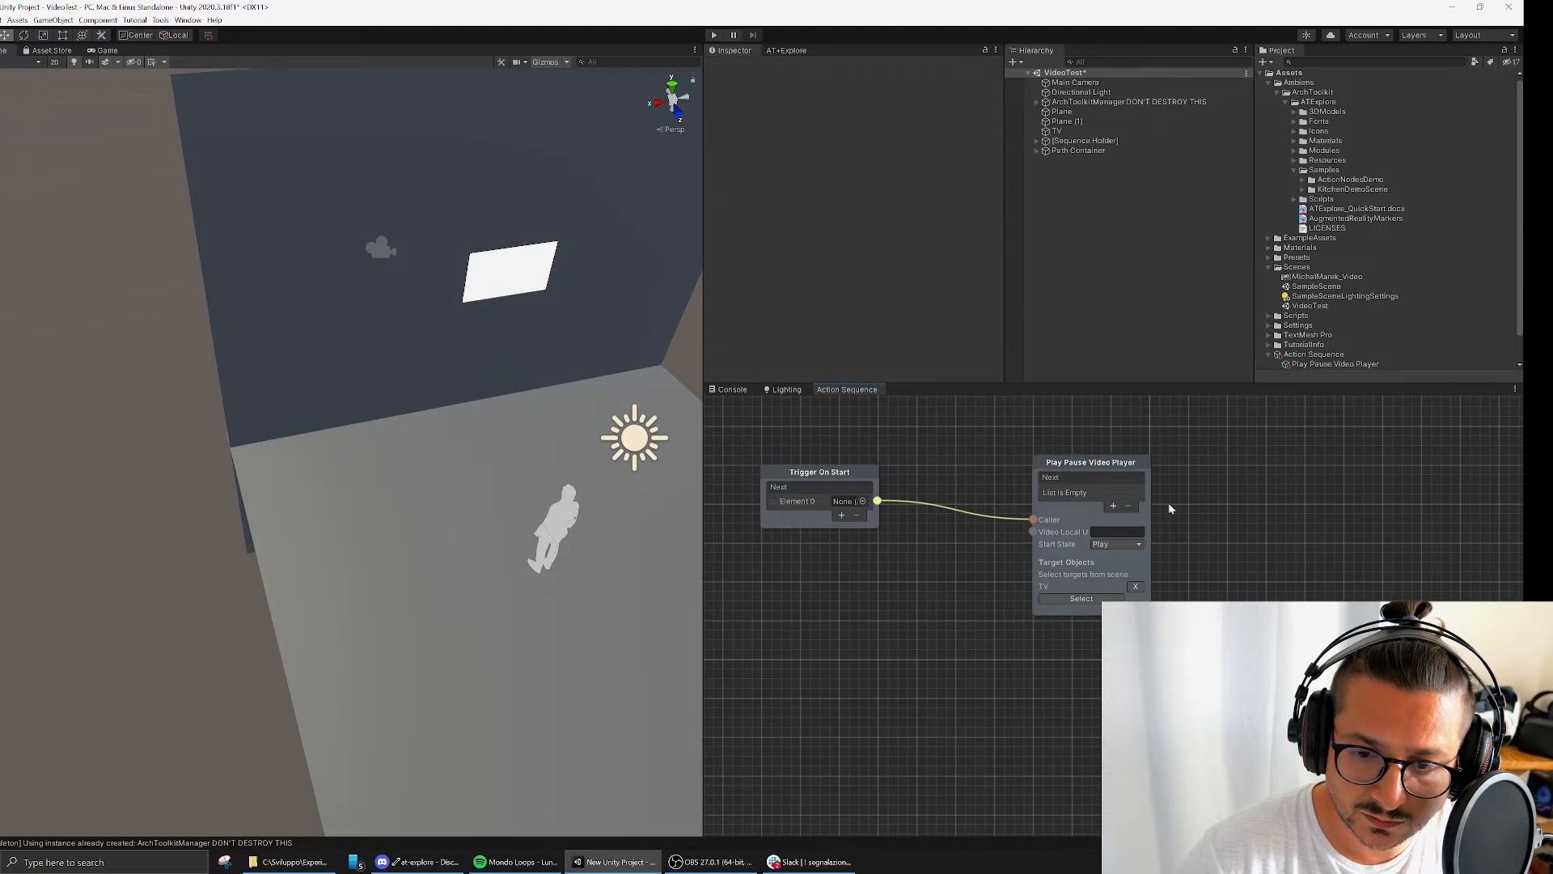
pyautogui.click(1059, 131)
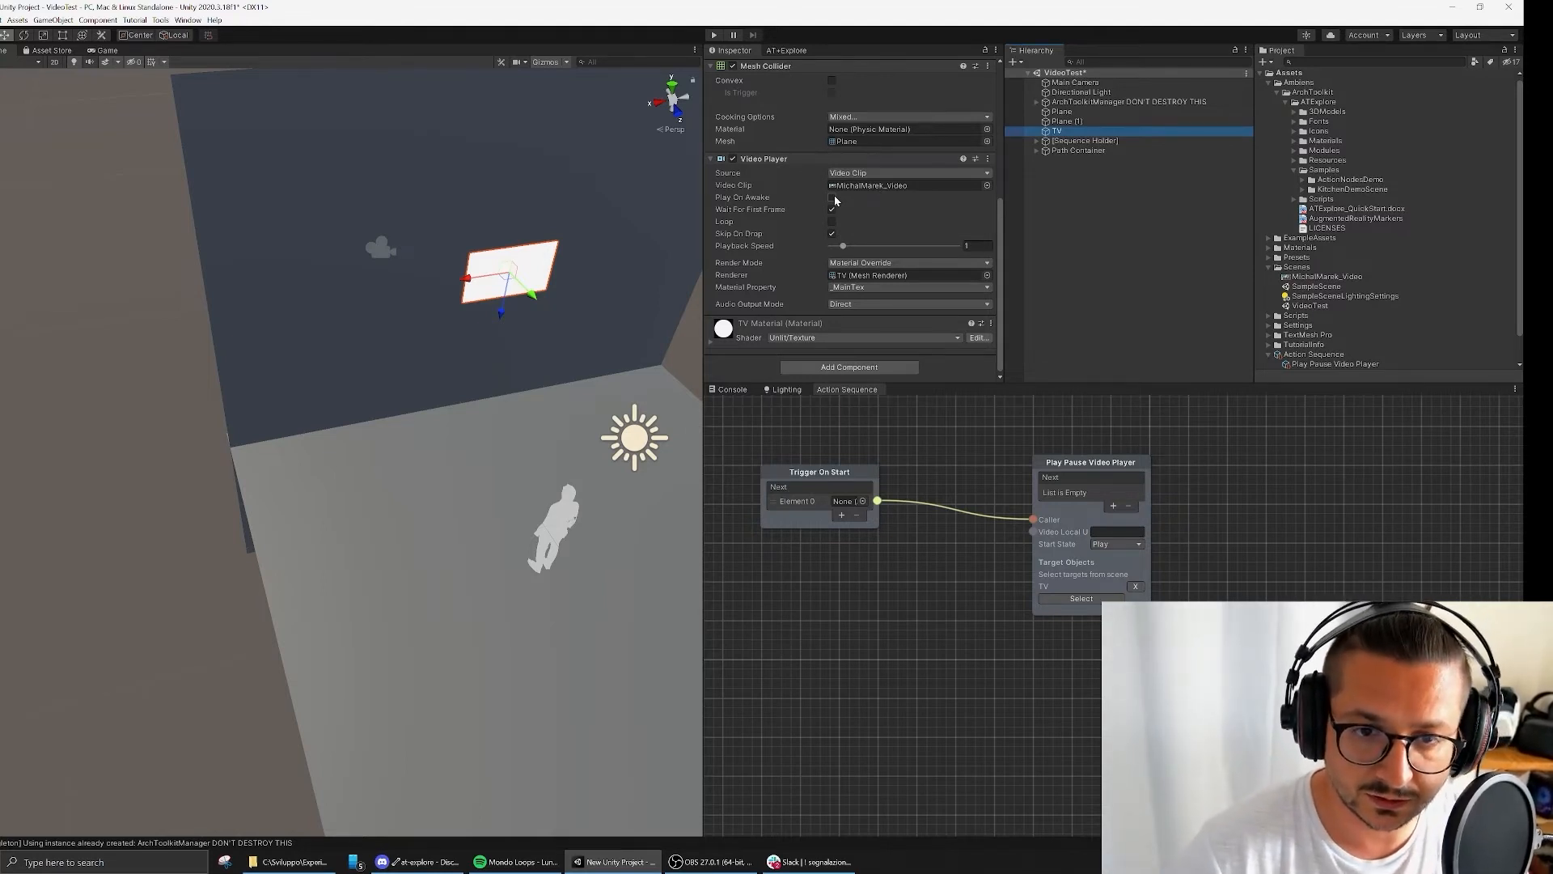
# Step: Delete the Trigger On Start and Play Pause Video Player nodes from the graph
pyautogui.moveTo(818, 473); pyautogui.dragTo(837, 475)
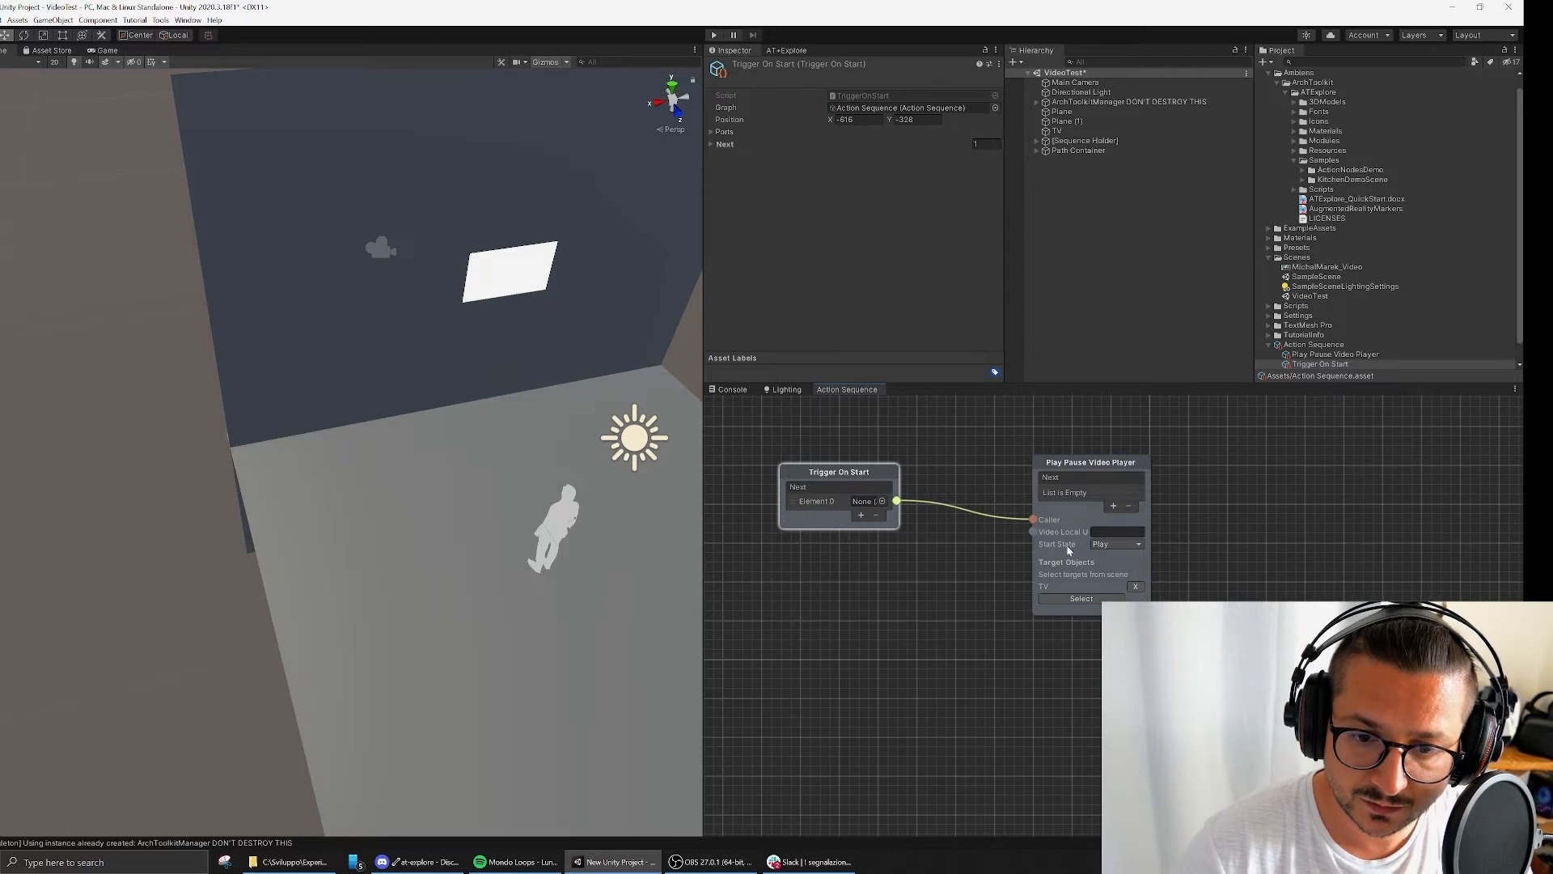
pyautogui.press('Delete')
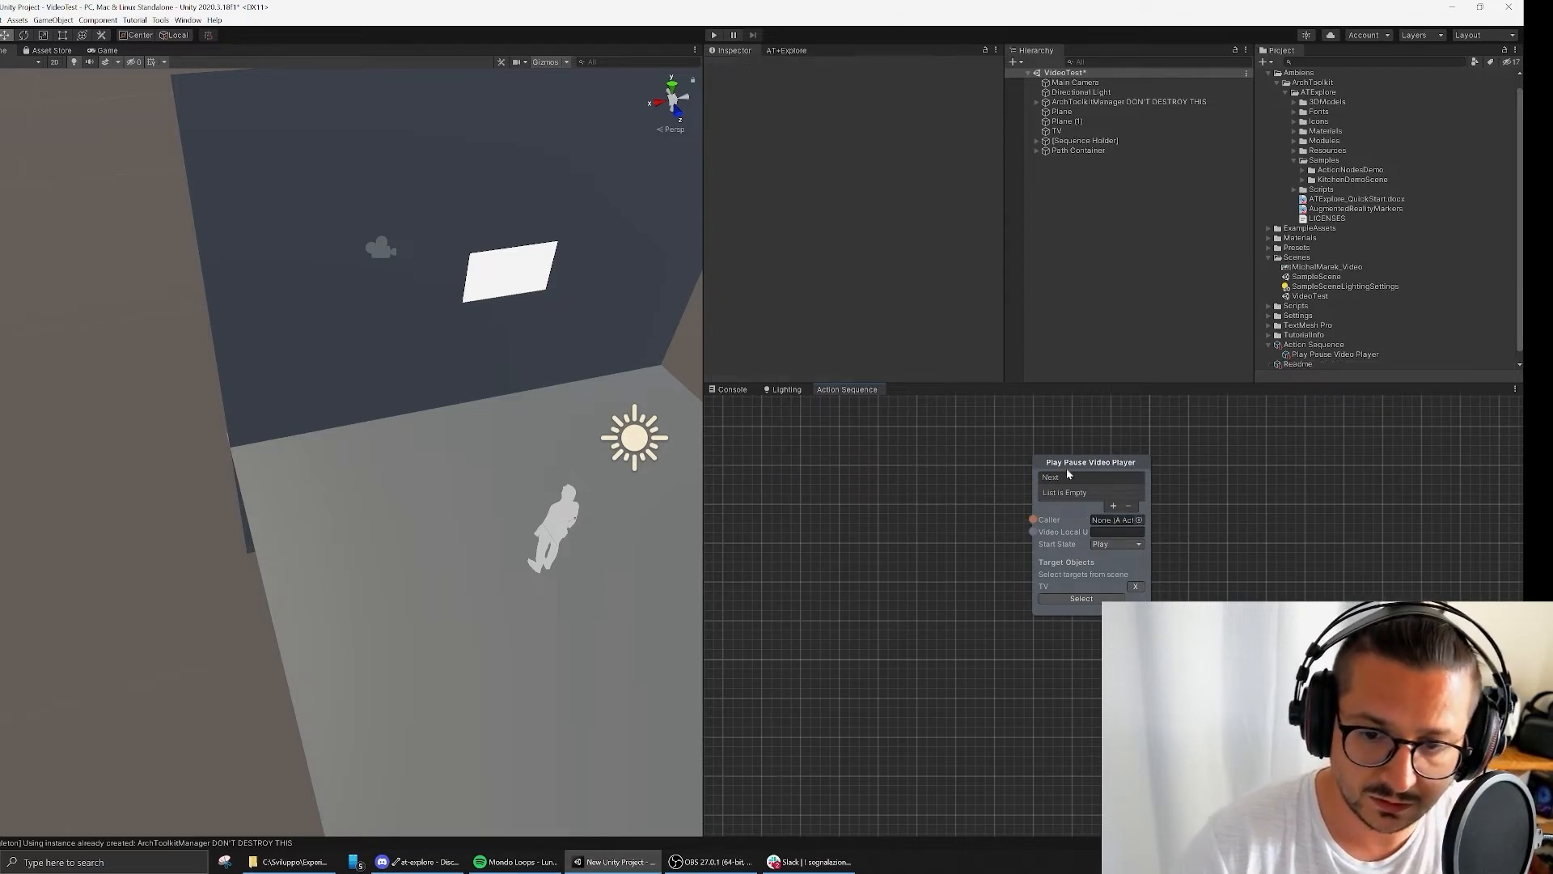
pyautogui.click(1066, 469)
pyautogui.press('Delete')
# Step: Delete the Main Camera from the scene and dock the Game view below the Scene view
pyautogui.click(1076, 83)
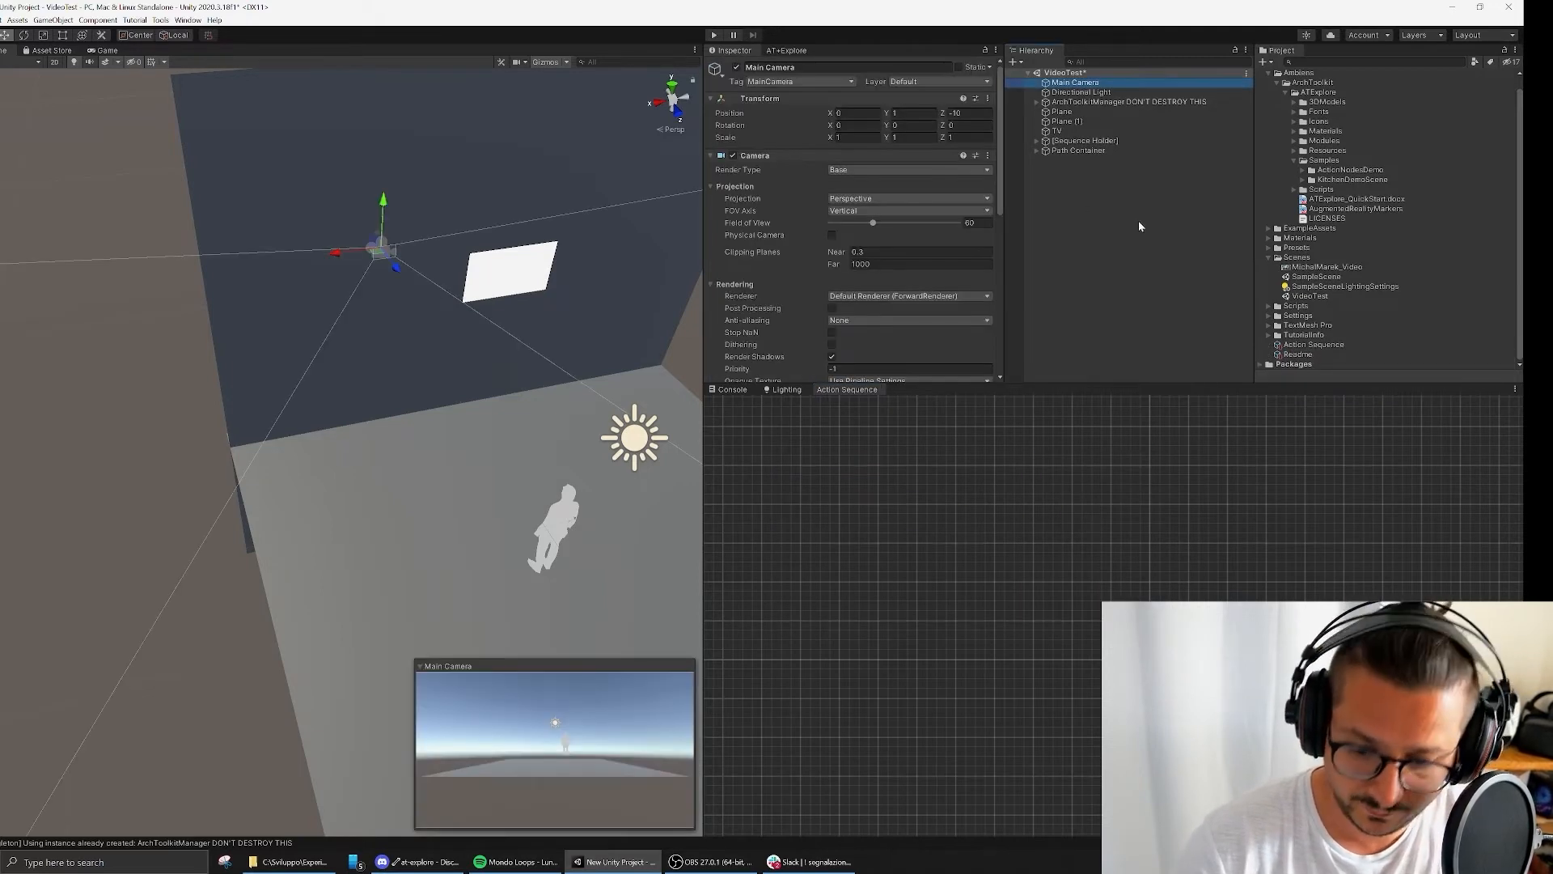
pyautogui.press('Delete')
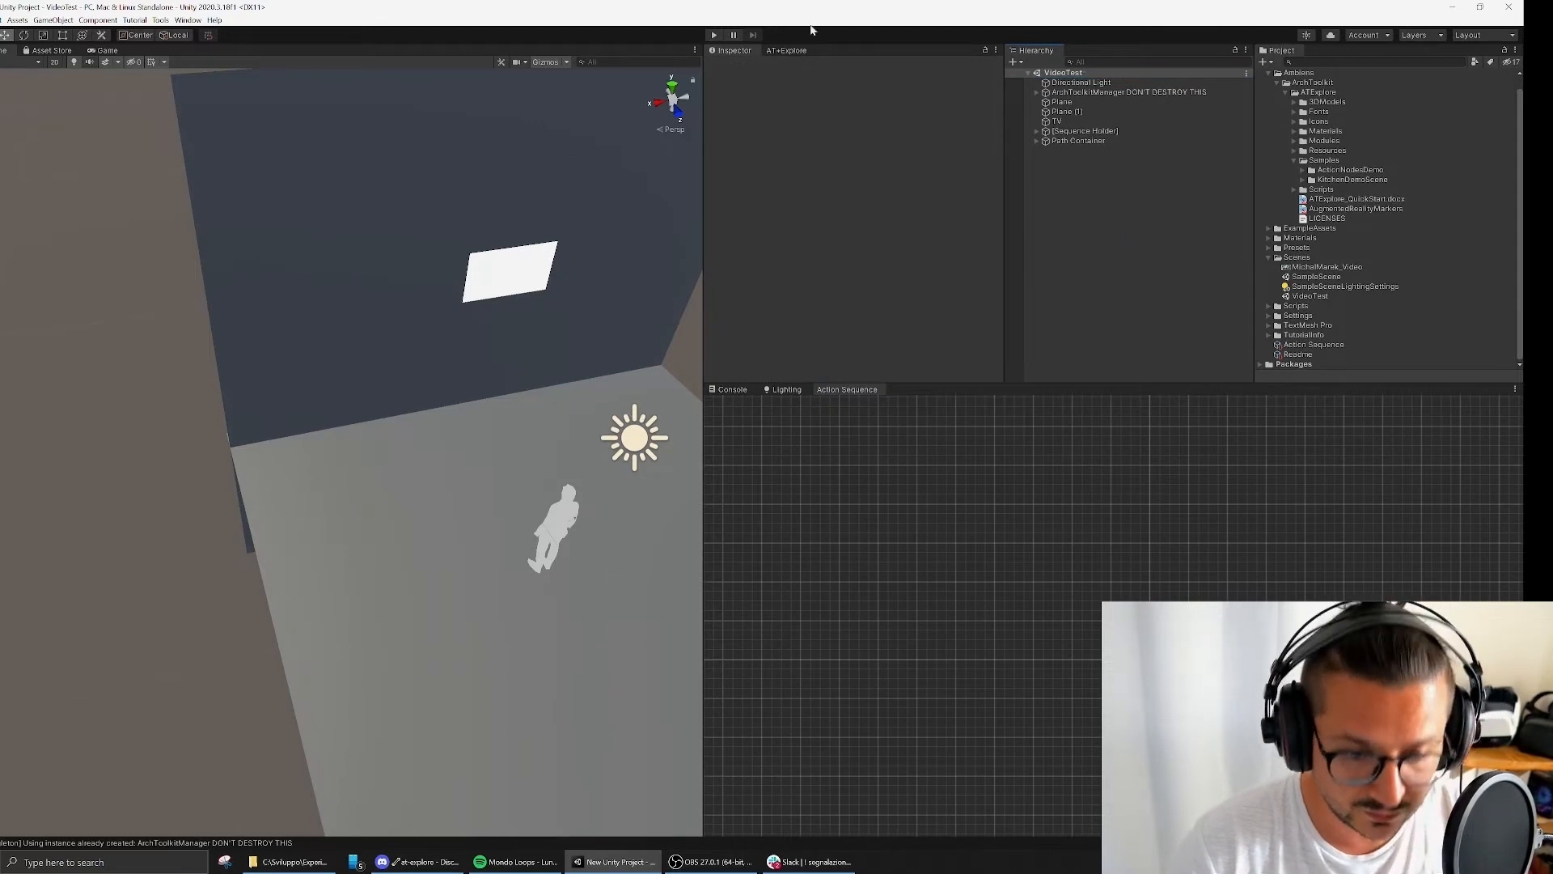
pyautogui.moveTo(106, 50); pyautogui.dragTo(396, 635)
pyautogui.moveTo(400, 576); pyautogui.dragTo(404, 377)
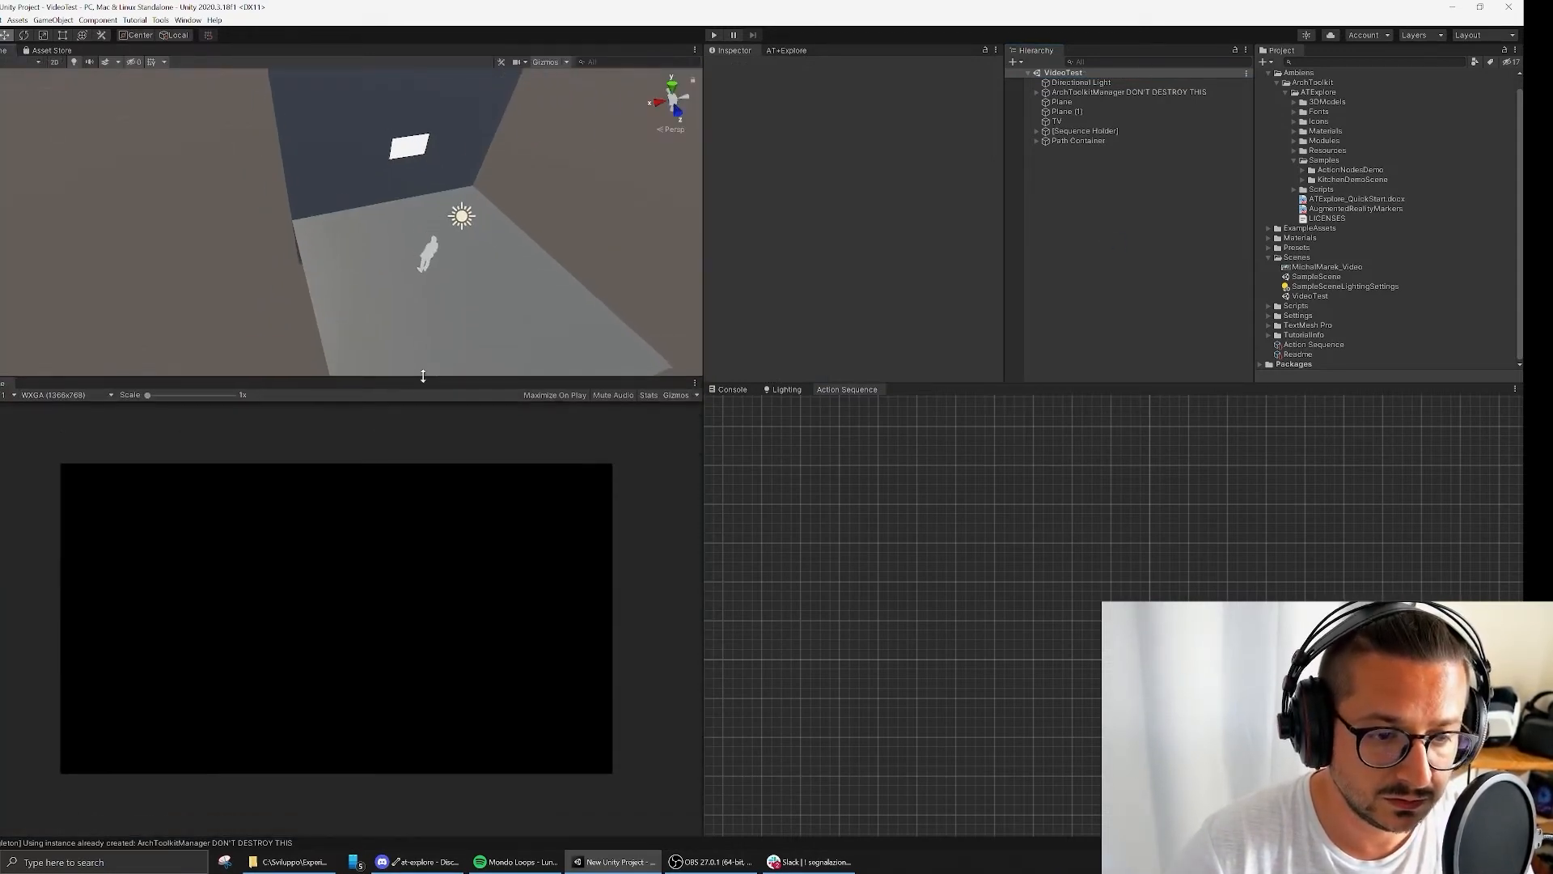
# Step: Run the scene, look around at the TV wall in the Game view, and stop play mode
pyautogui.click(714, 35)
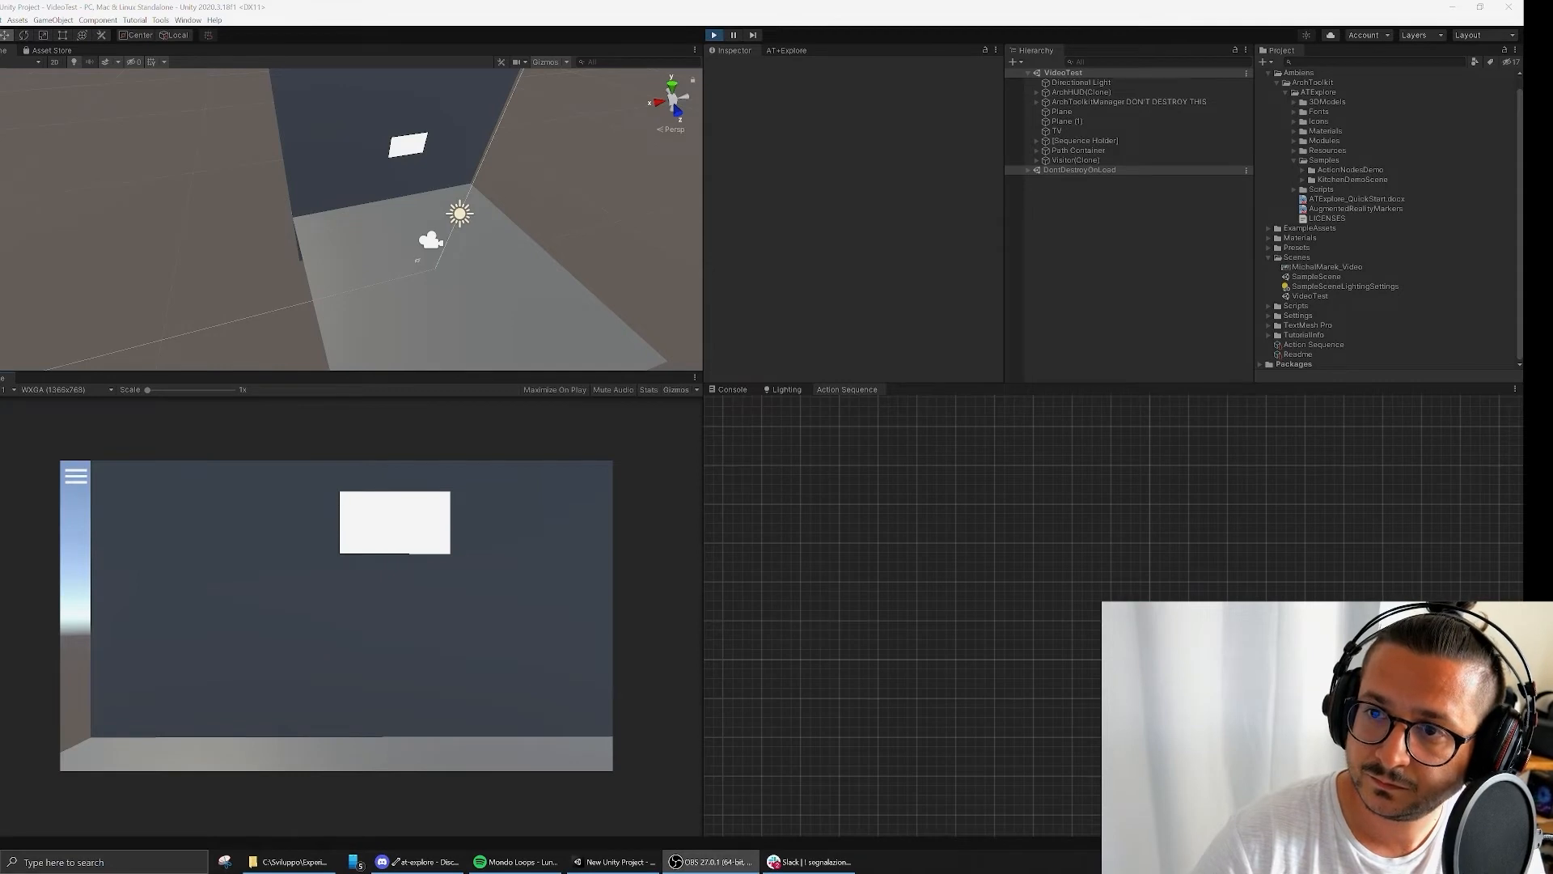
pyautogui.moveTo(254, 548); pyautogui.dragTo(916, 251)
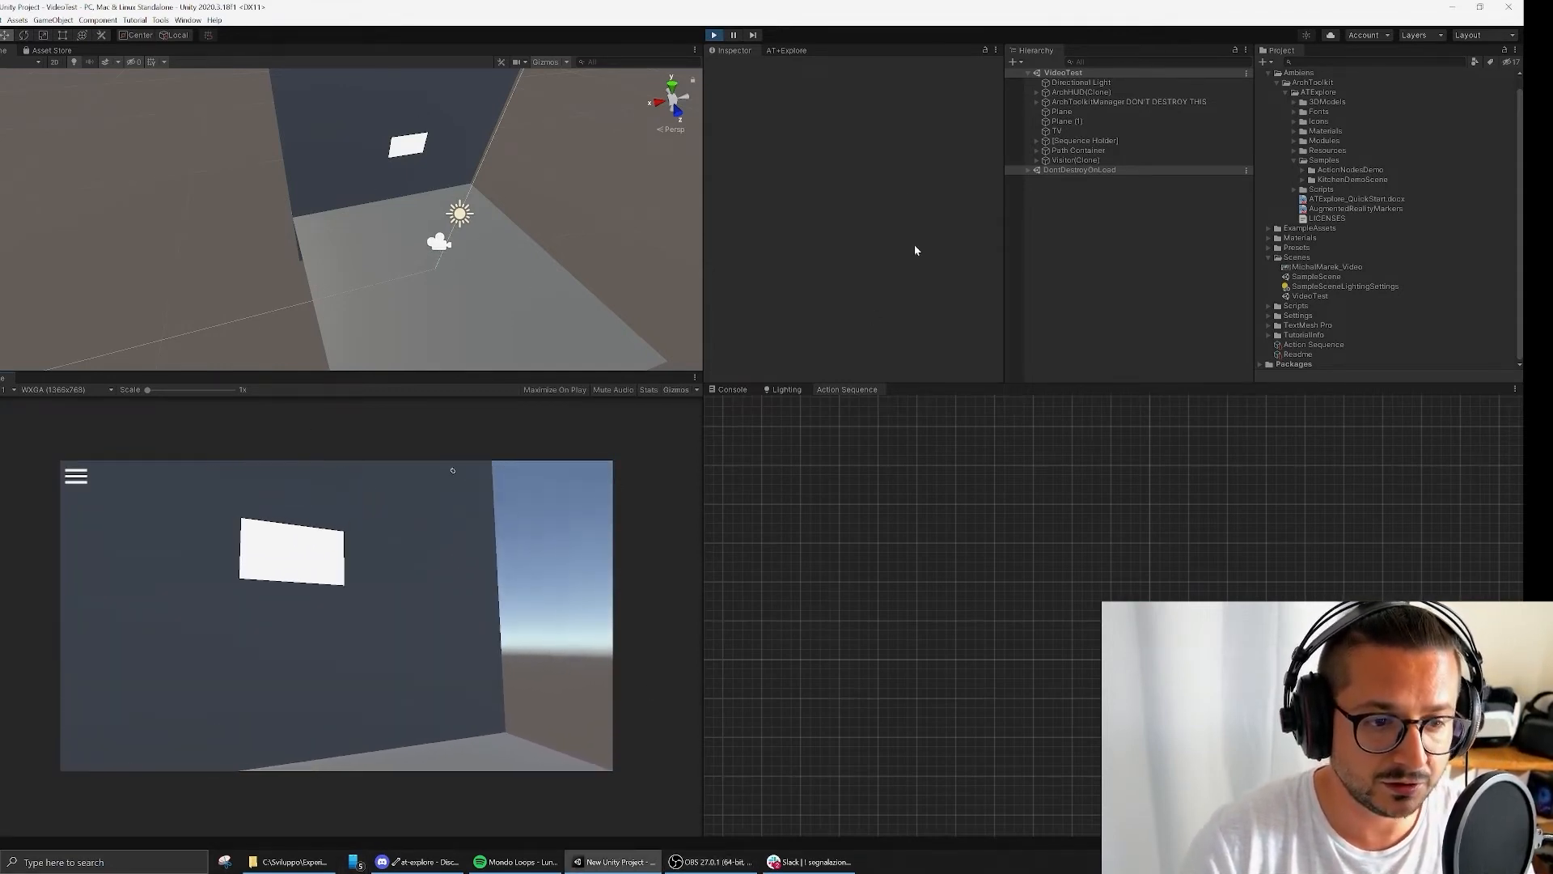
pyautogui.click(713, 36)
# Step: Add a Trigger On Start node and a Play Pause Video Player node to the Action Sequence graph
pyautogui.rightClick(819, 469)
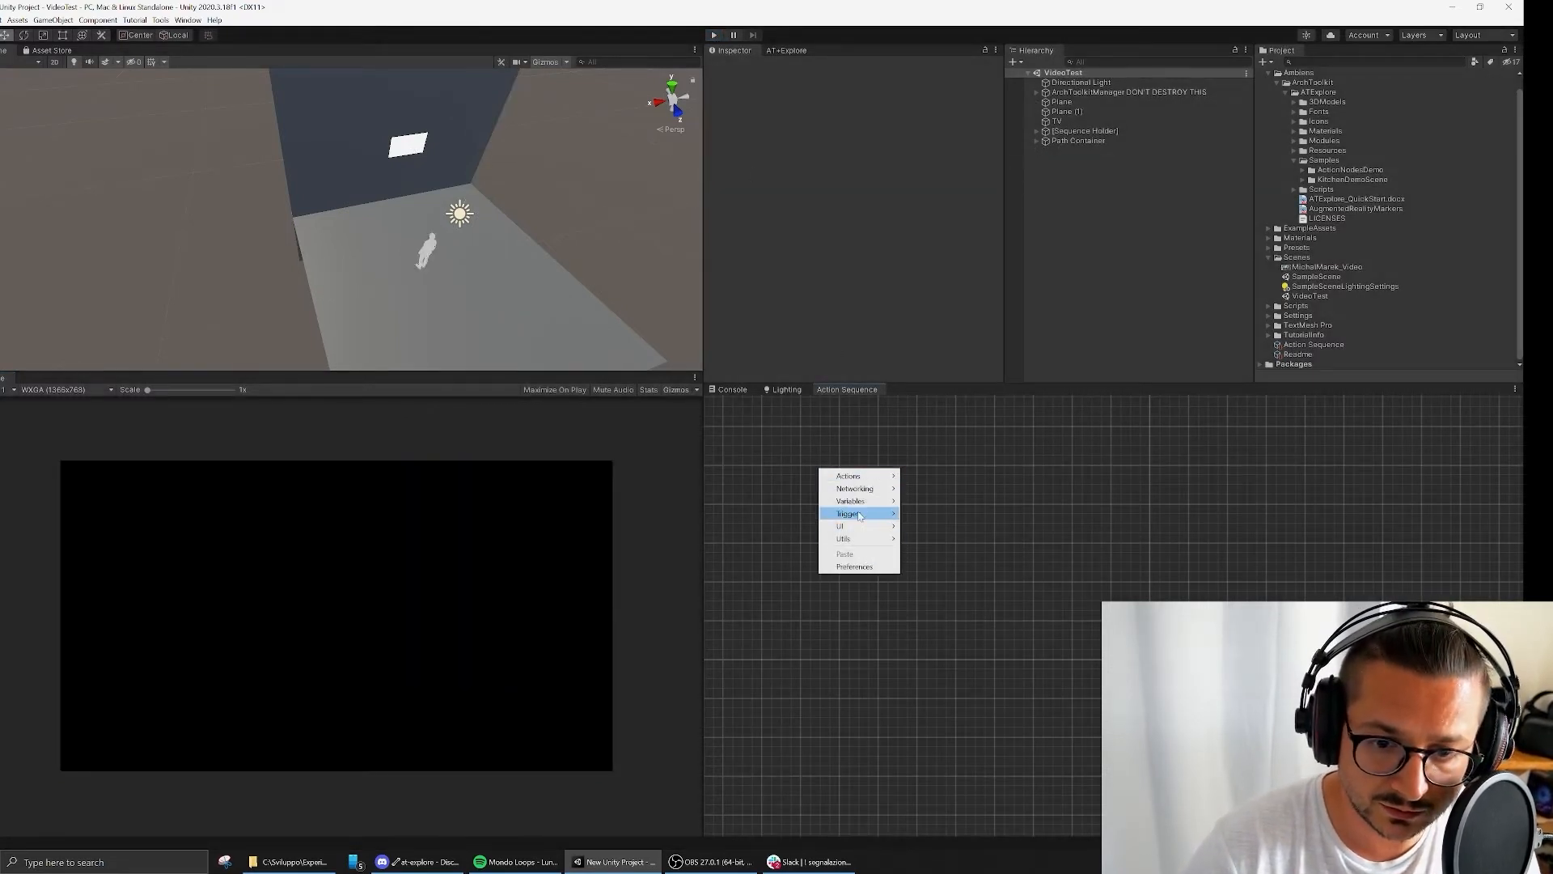
pyautogui.moveTo(860, 516)
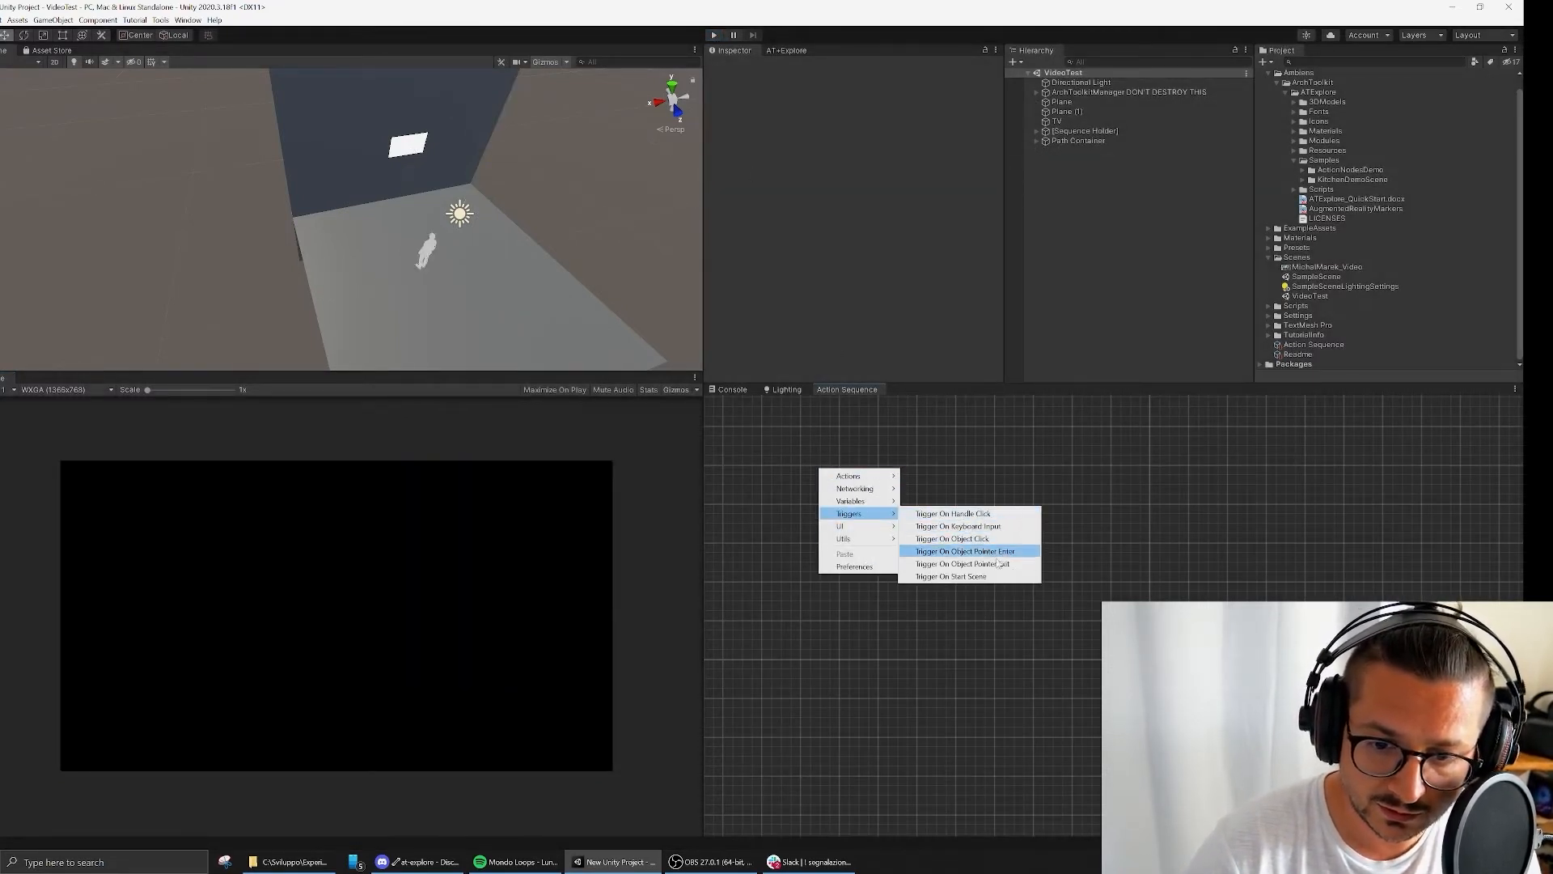
pyautogui.click(954, 576)
pyautogui.click(841, 465)
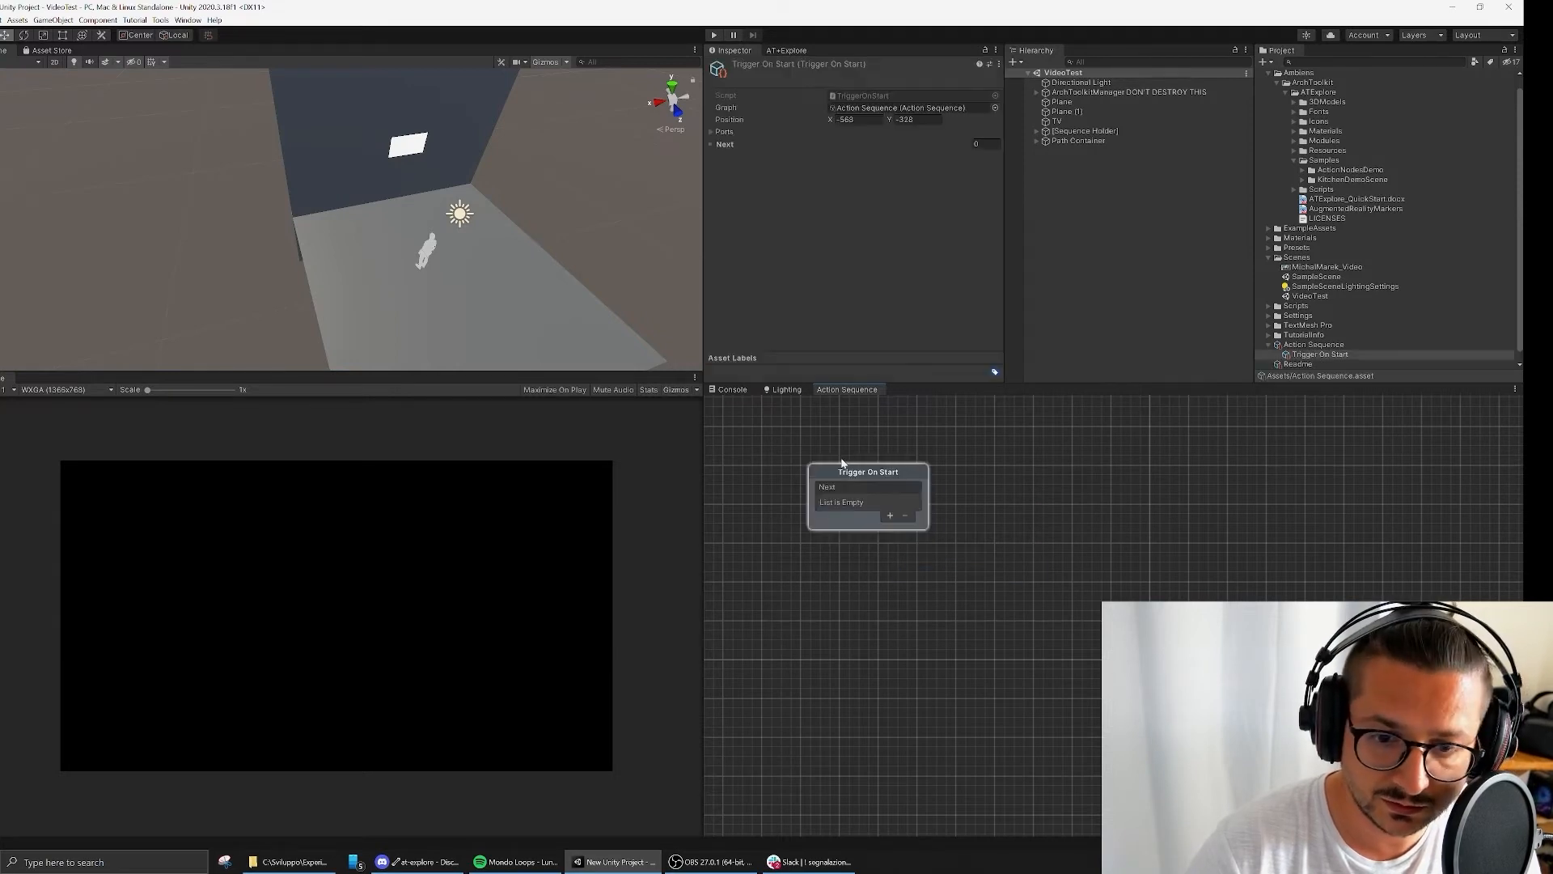
pyautogui.click(1124, 464)
pyautogui.rightClick(1017, 424)
pyautogui.moveTo(1069, 431)
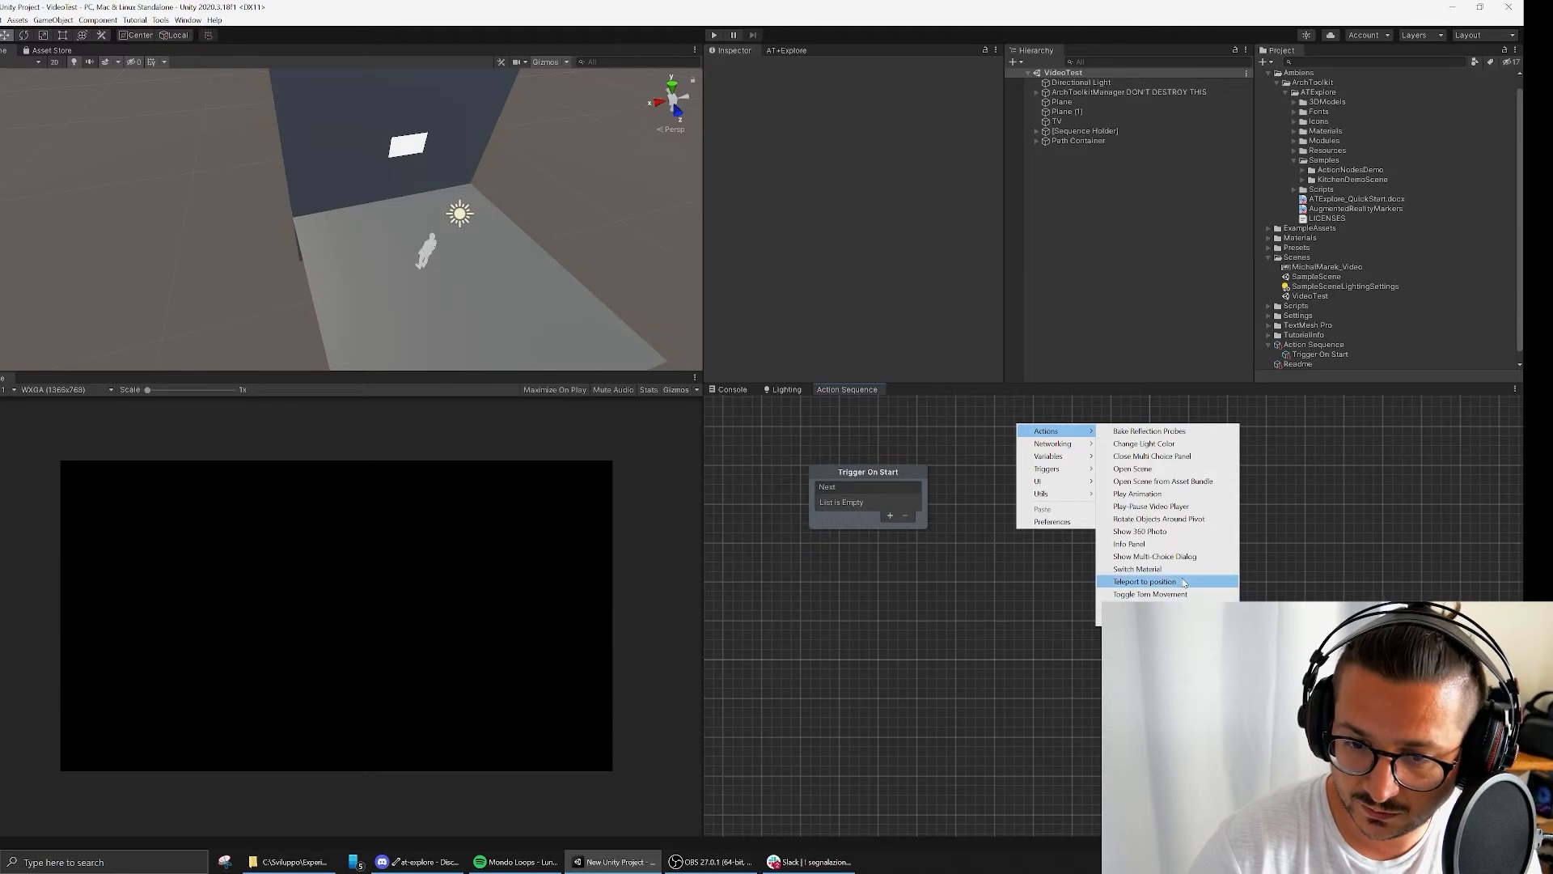
pyautogui.click(1202, 510)
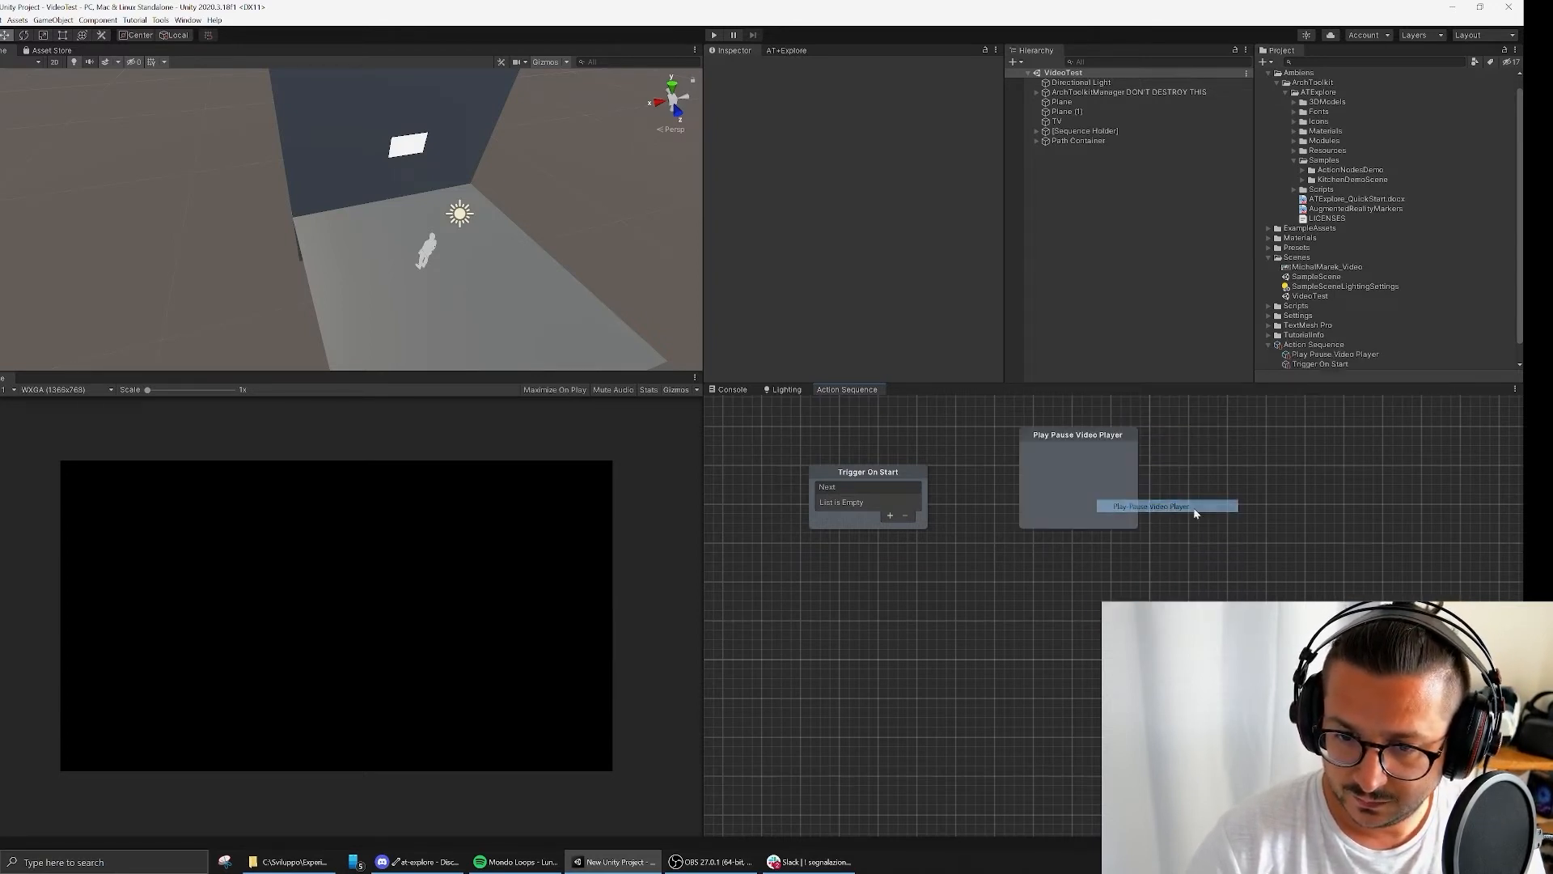
# Step: Connect a new Next entry of Trigger On Start to the Play Pause Video Player's Caller and add the TV as its target object
pyautogui.click(890, 516)
pyautogui.moveTo(925, 501); pyautogui.dragTo(1102, 538)
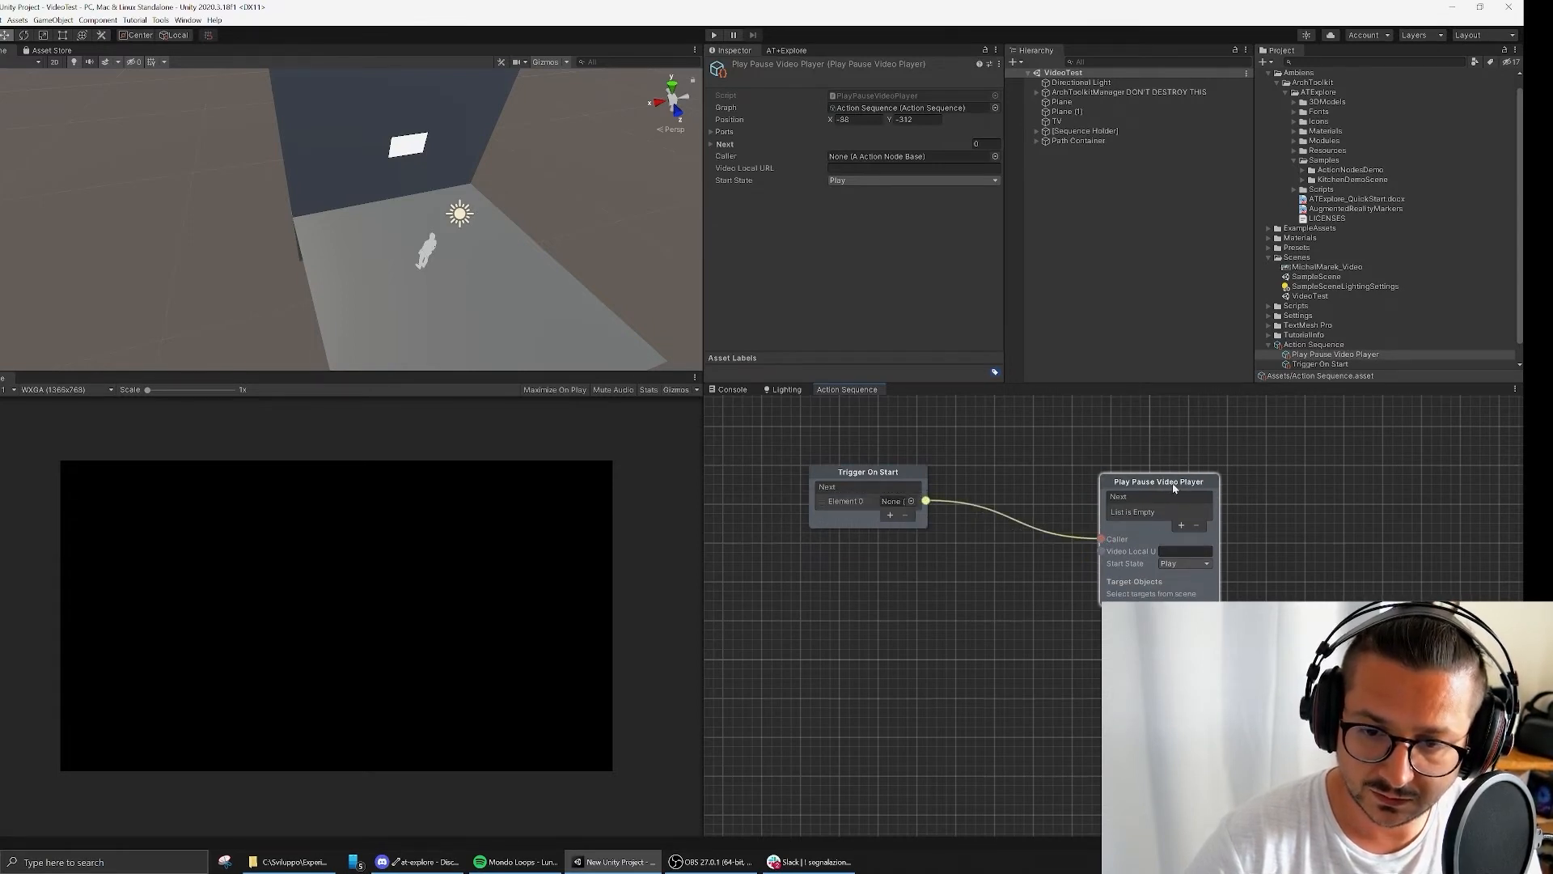
pyautogui.moveTo(1173, 488); pyautogui.dragTo(1130, 468)
pyautogui.click(1057, 121)
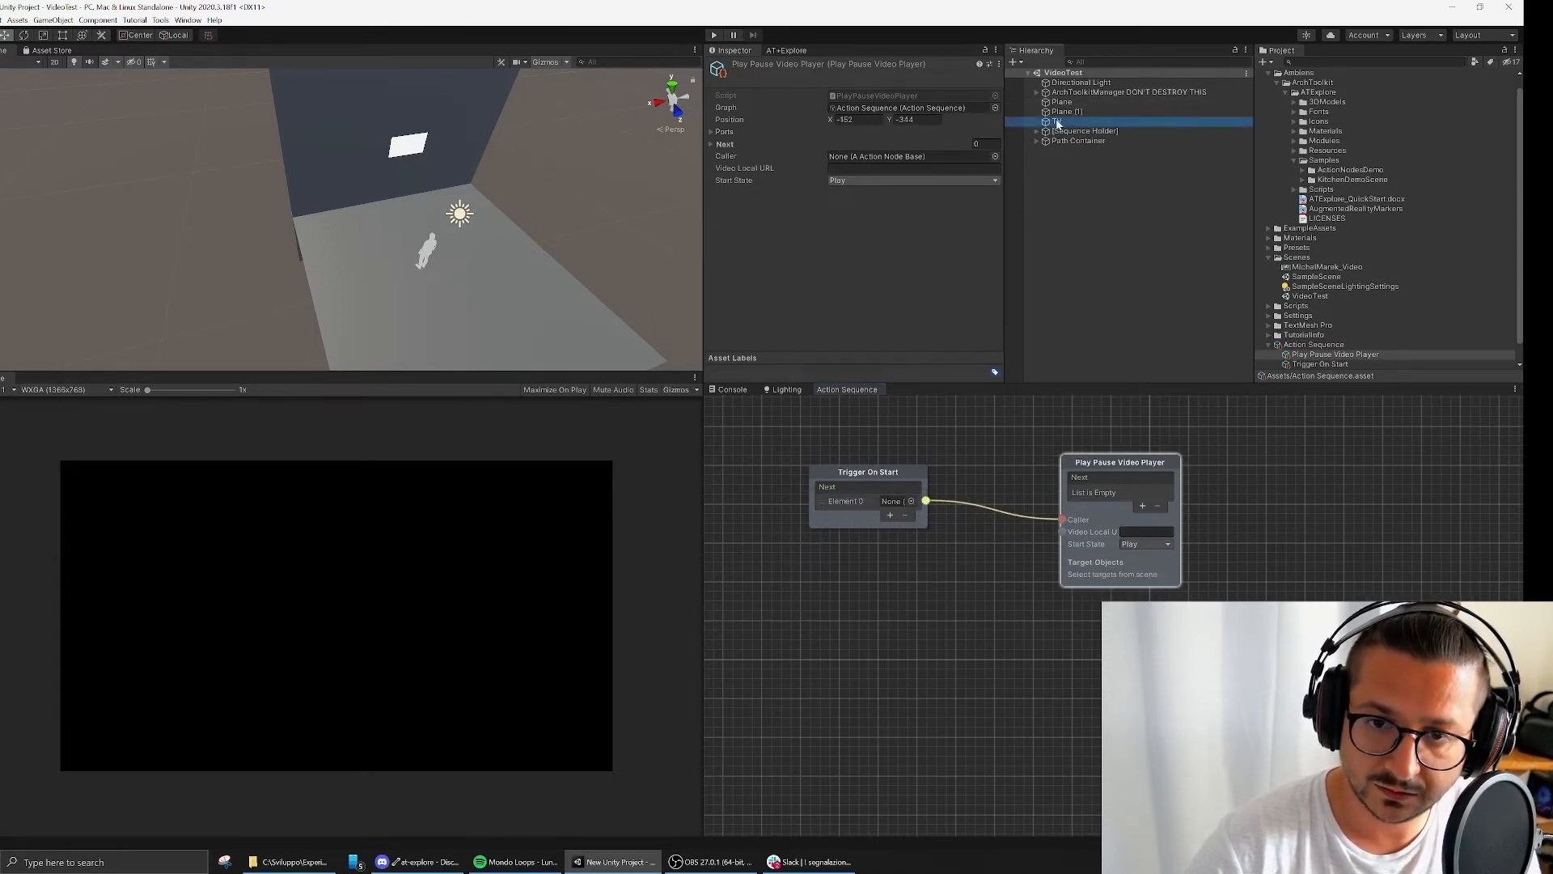
pyautogui.click(1121, 574)
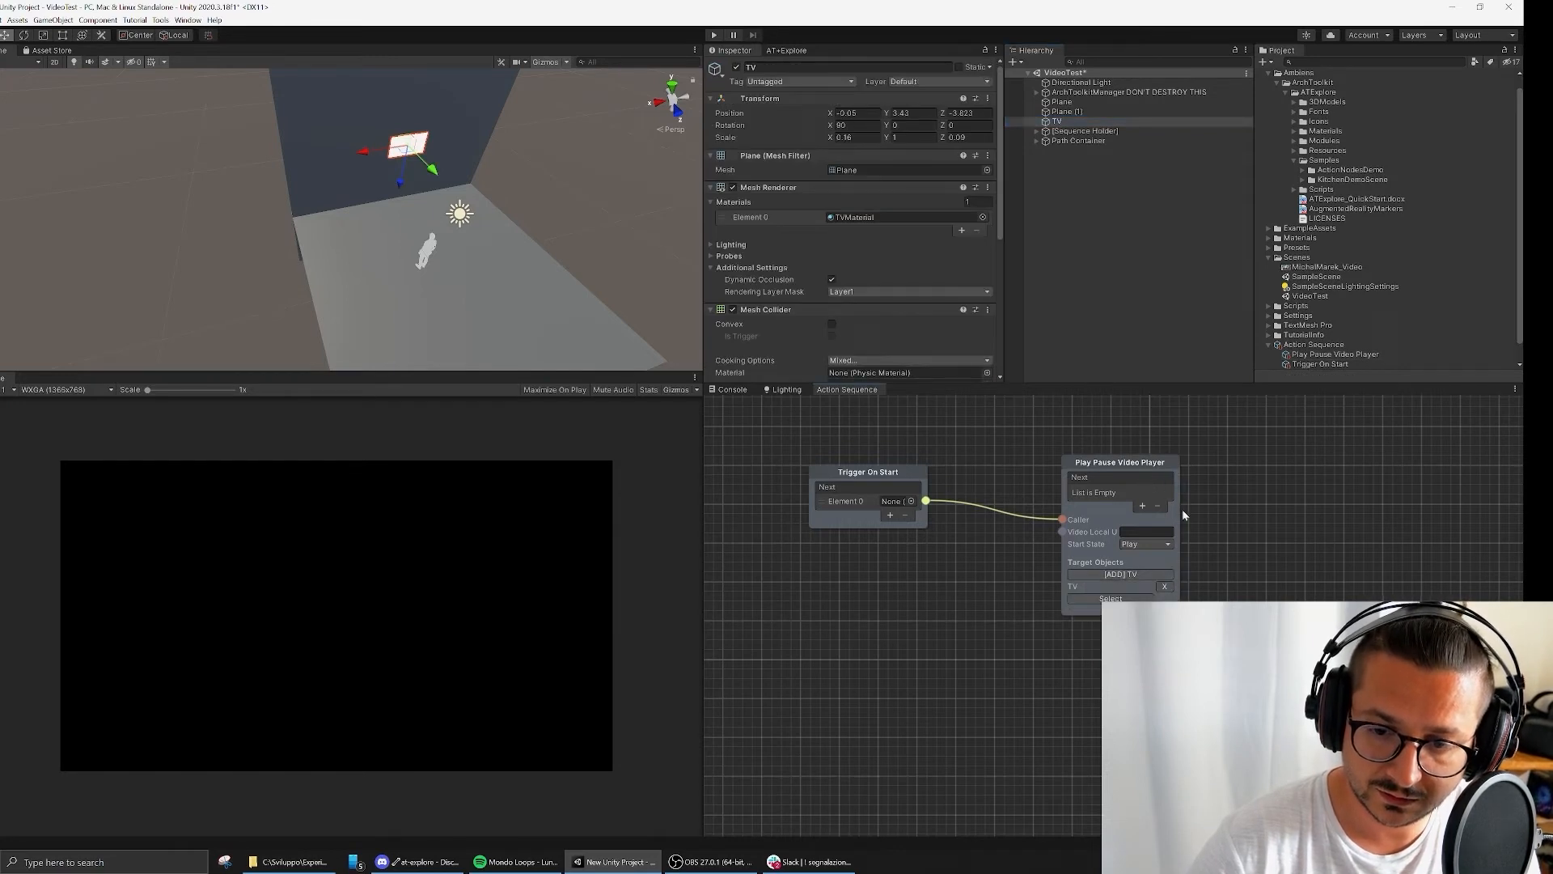
pyautogui.click(1064, 745)
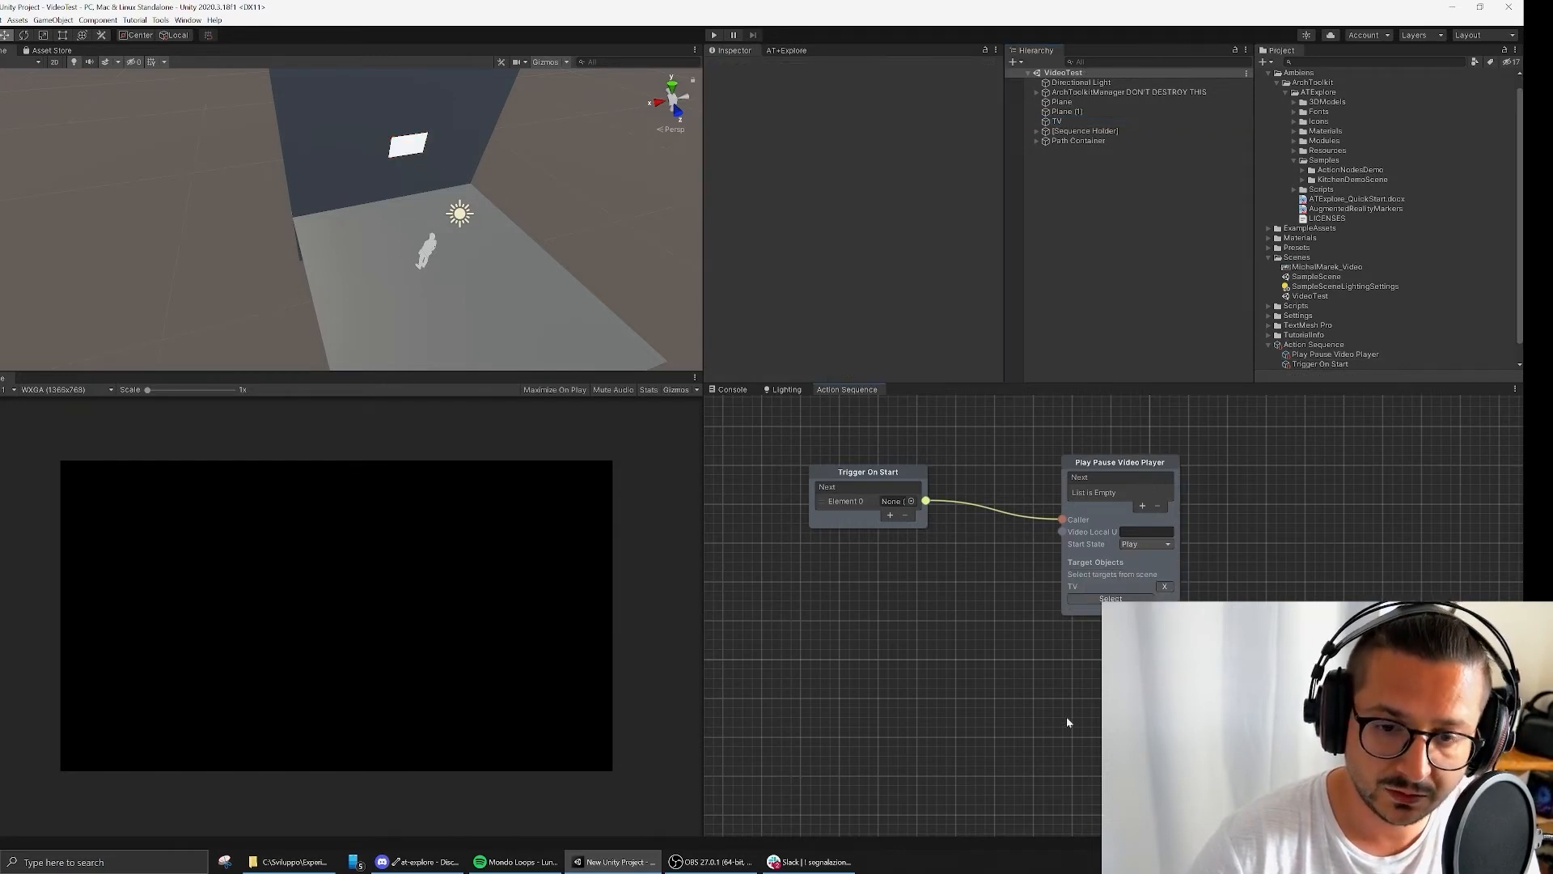
# Step: Run the scene, look at the TV in the Game view to check video playback, and stop play mode
pyautogui.click(714, 36)
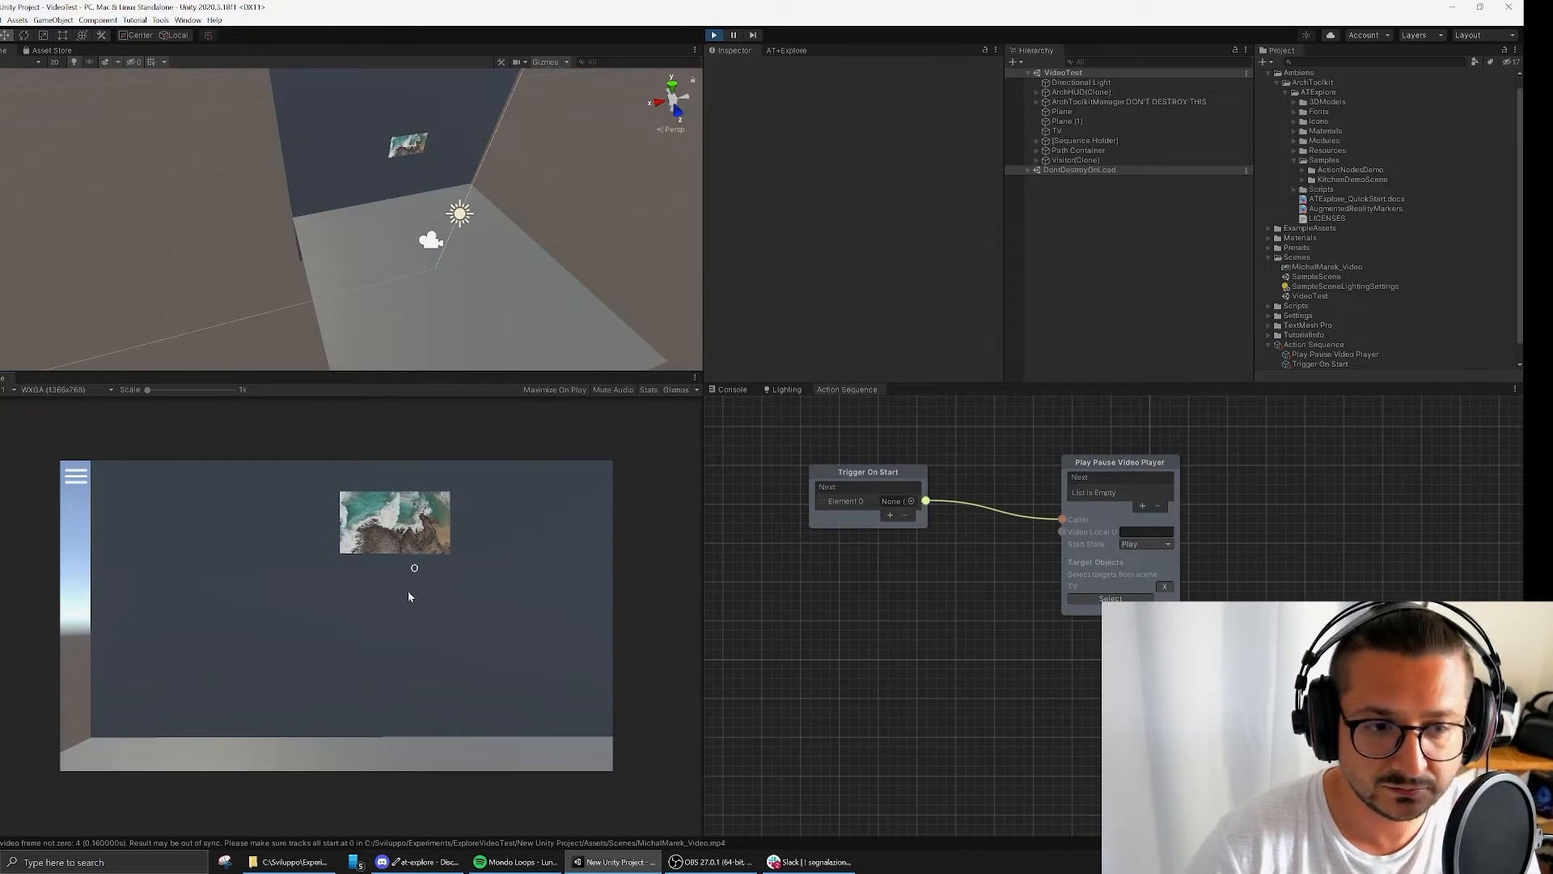
pyautogui.moveTo(407, 591); pyautogui.dragTo(471, 544, button='right')
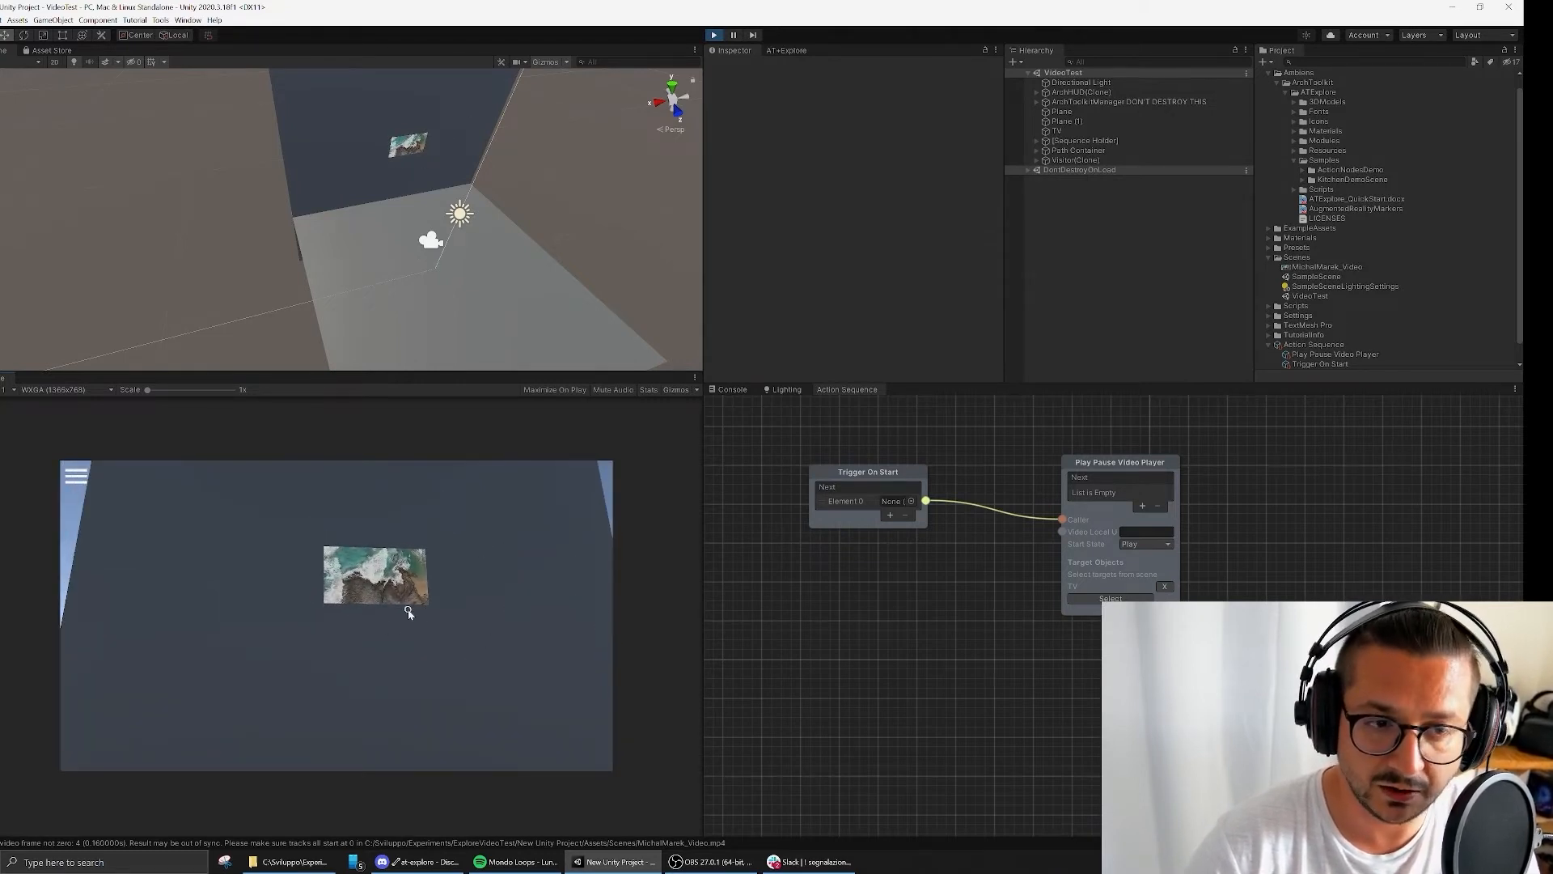
pyautogui.click(713, 36)
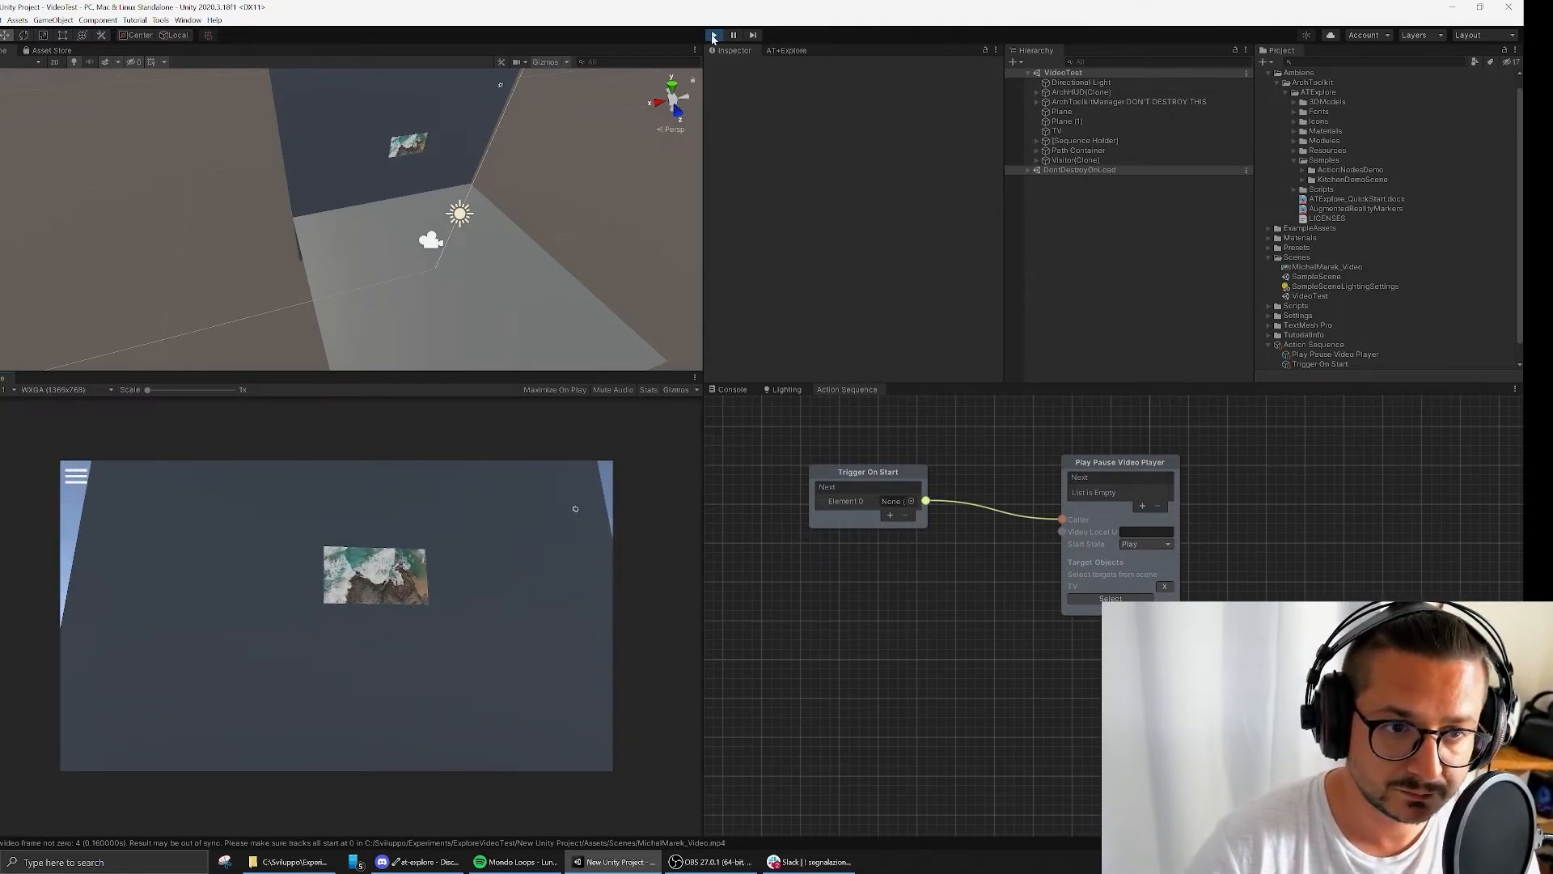
# Step: Create an empty game object in the scene and paste the TV's transform values onto it
pyautogui.rightClick(1081, 197)
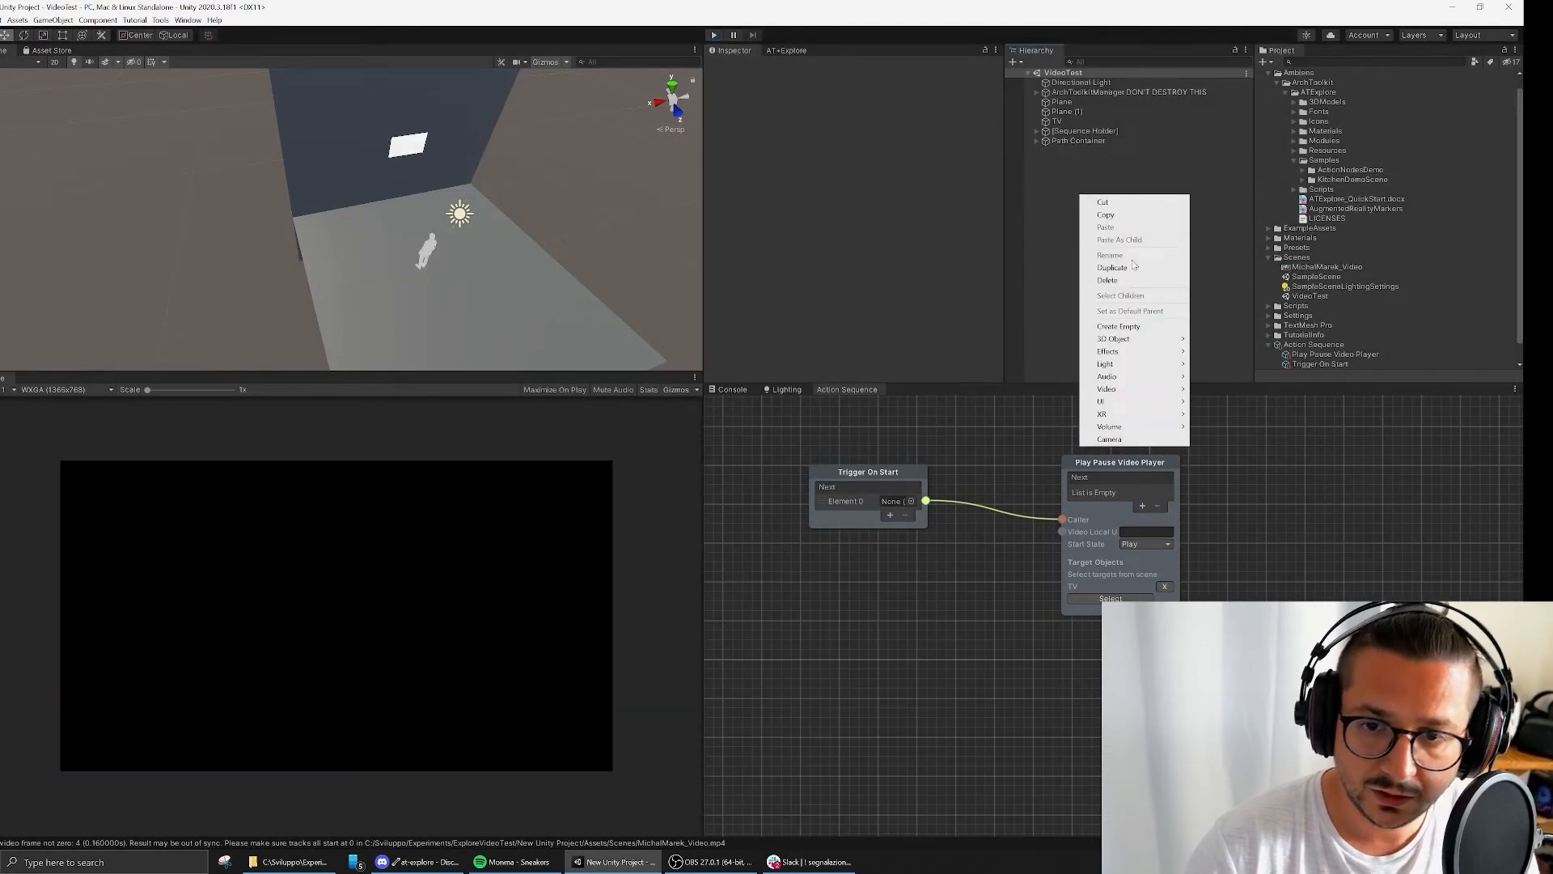
pyautogui.click(1118, 326)
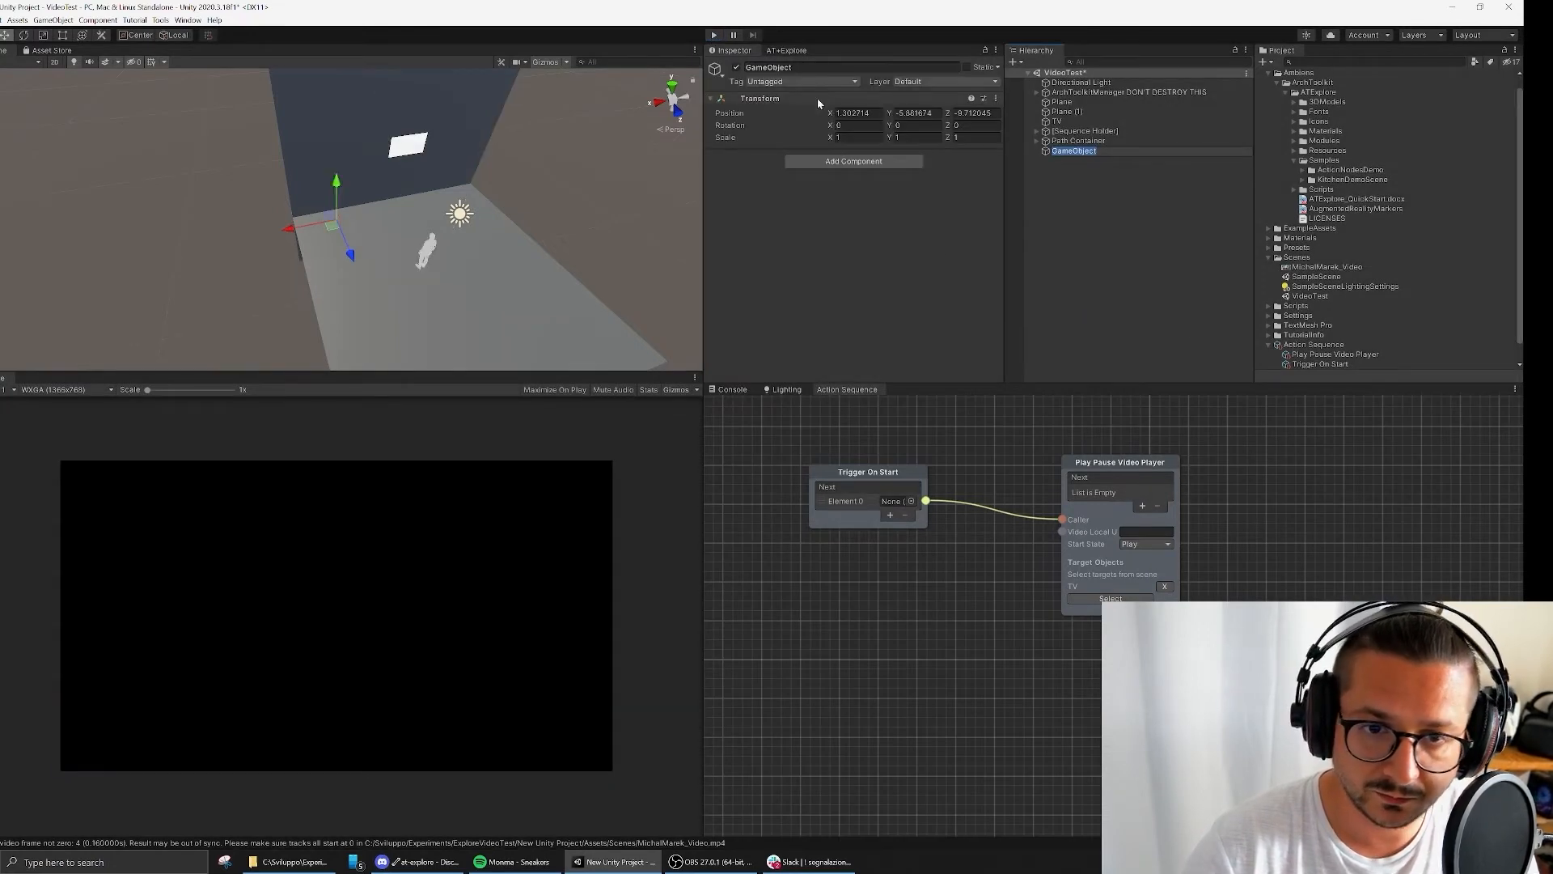
pyautogui.click(1057, 121)
pyautogui.click(874, 115)
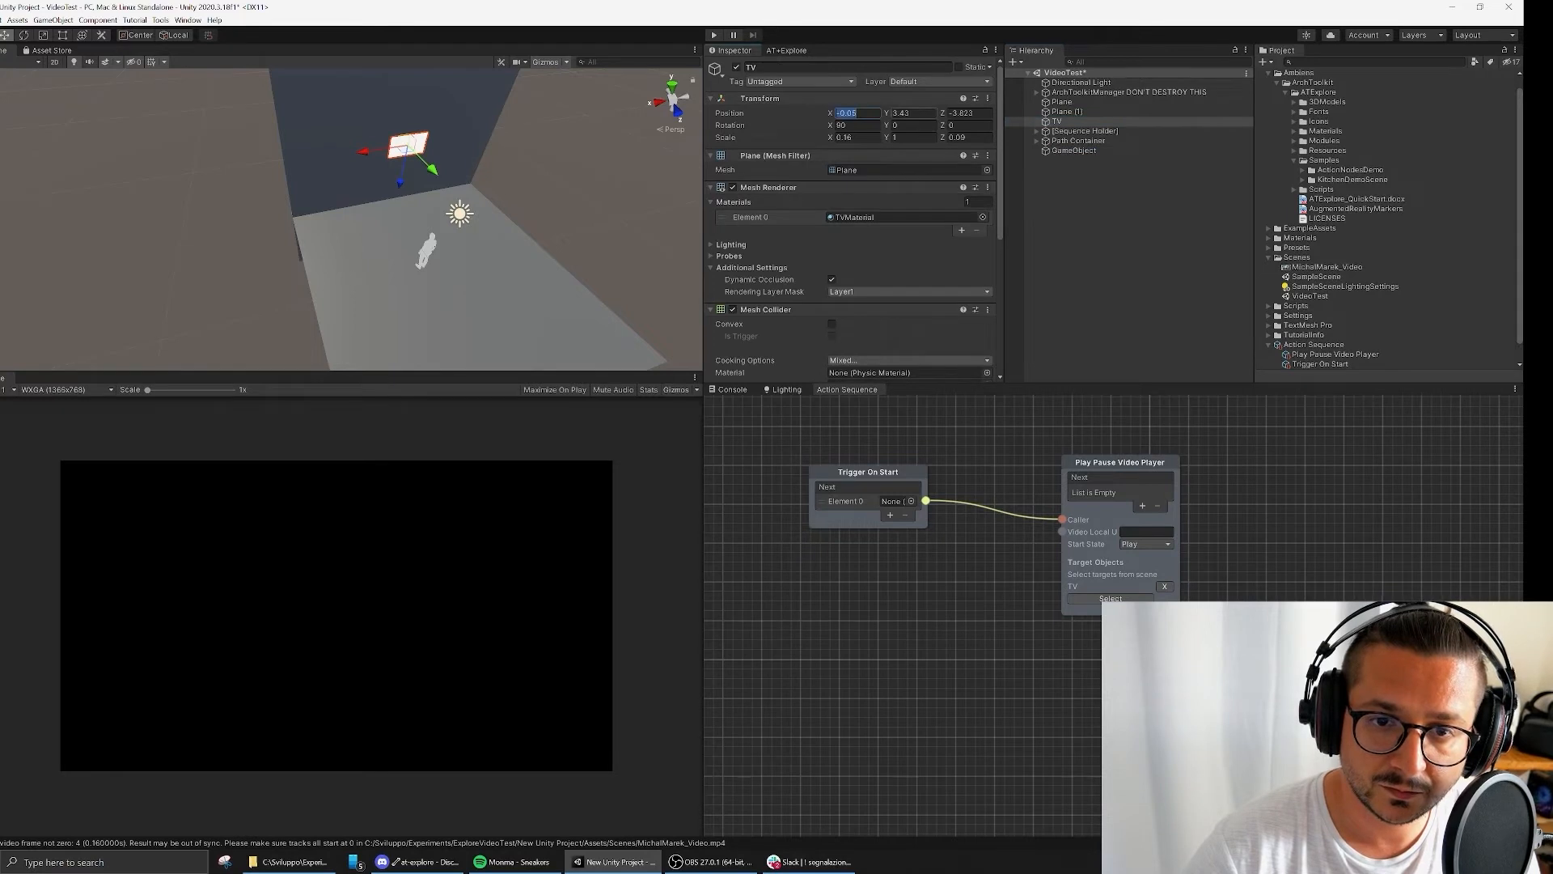
pyautogui.click(988, 99)
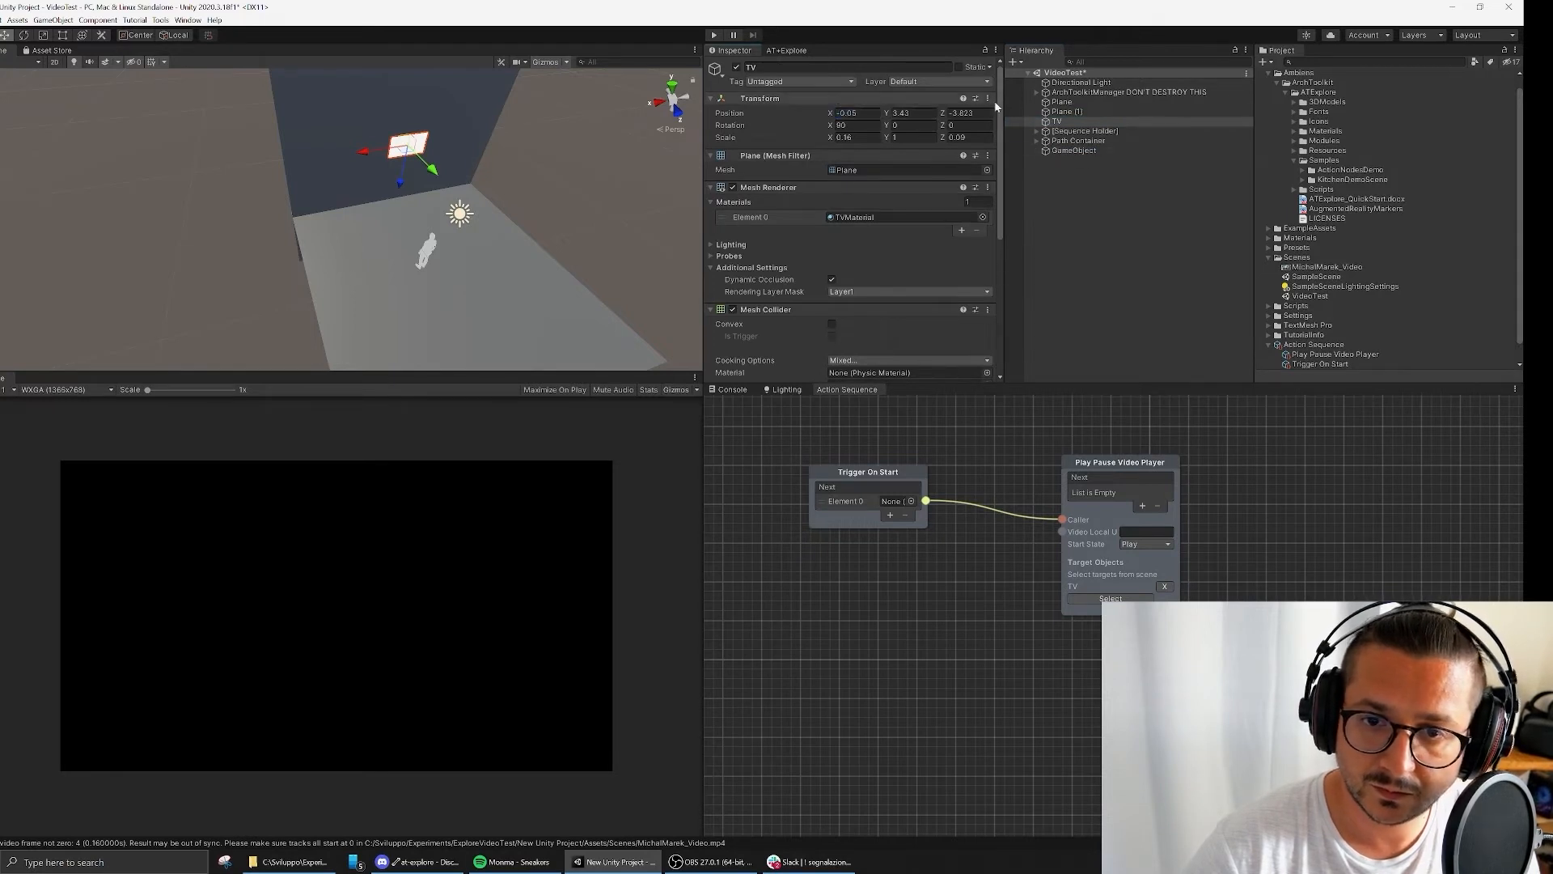
pyautogui.click(988, 98)
pyautogui.click(1073, 153)
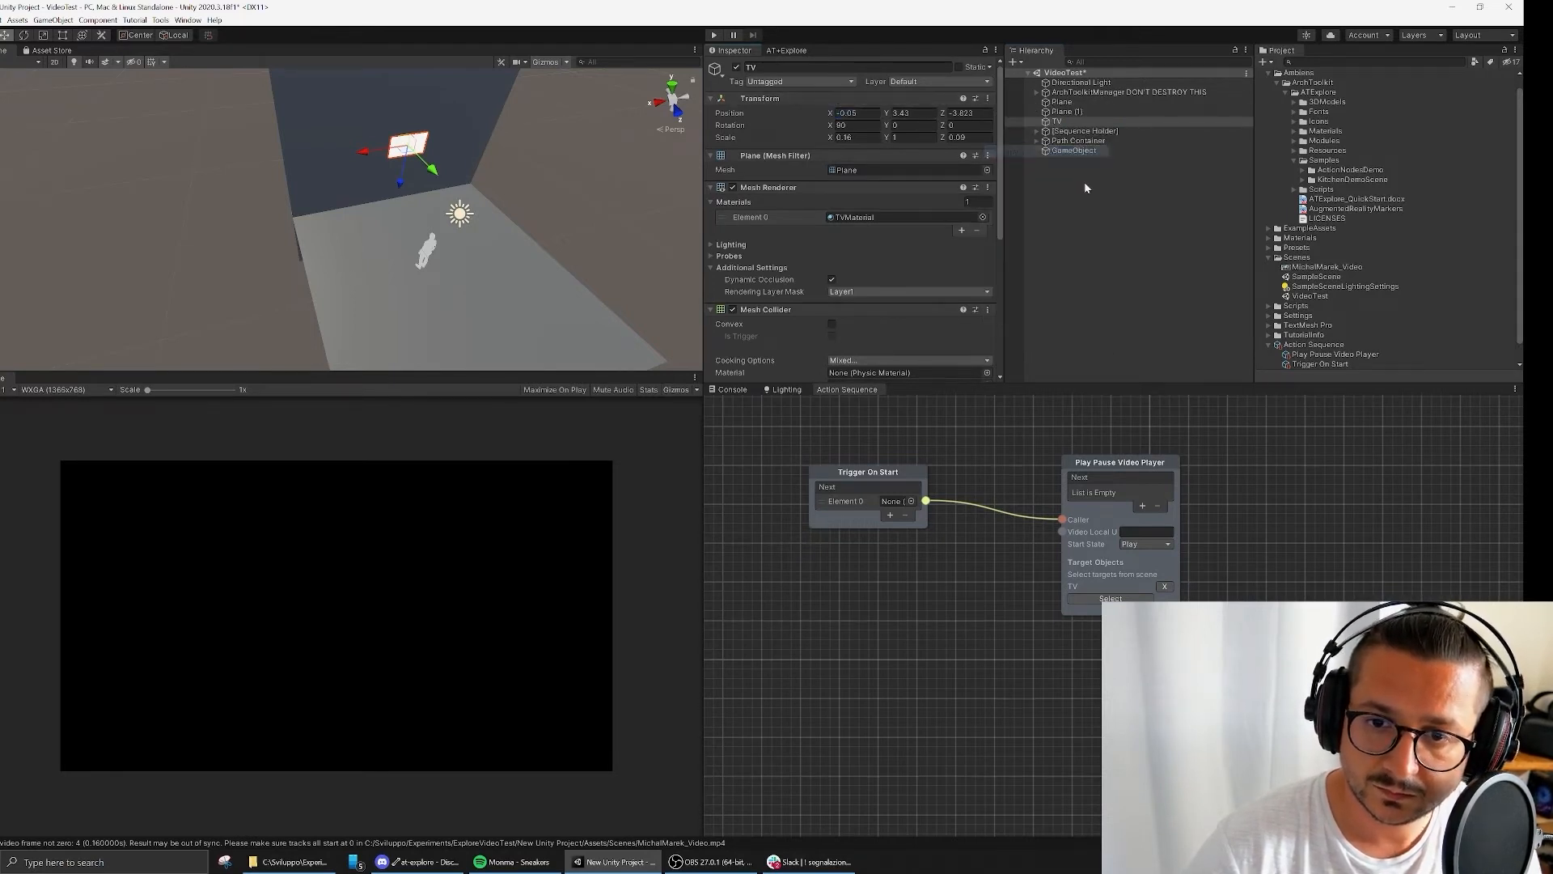
pyautogui.hotkey('ctrl', 'shift', 'n')
pyautogui.click(996, 99)
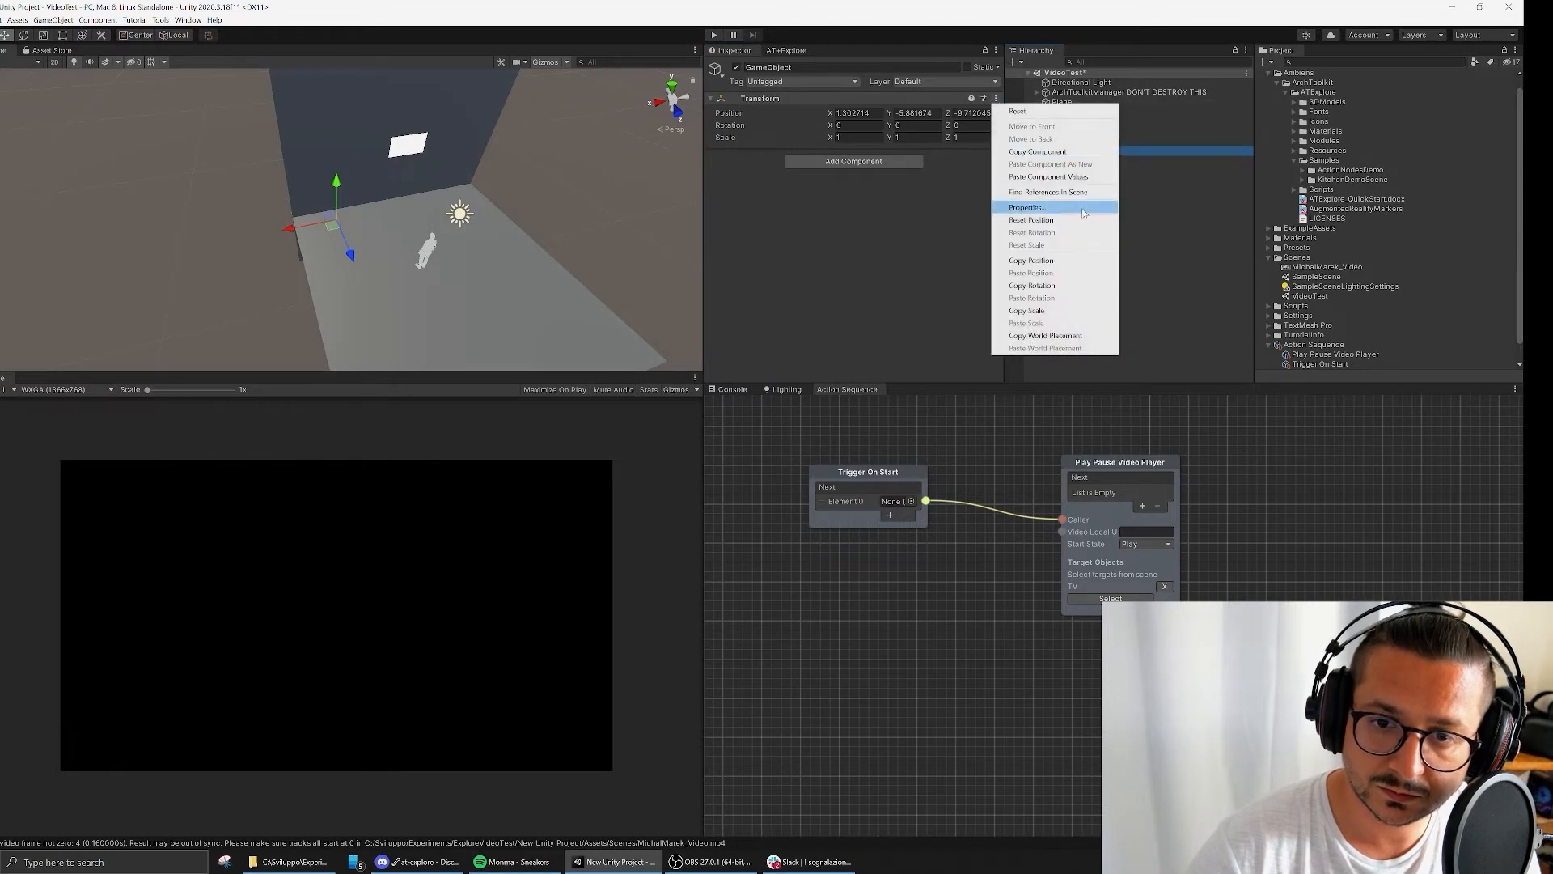
pyautogui.click(1090, 177)
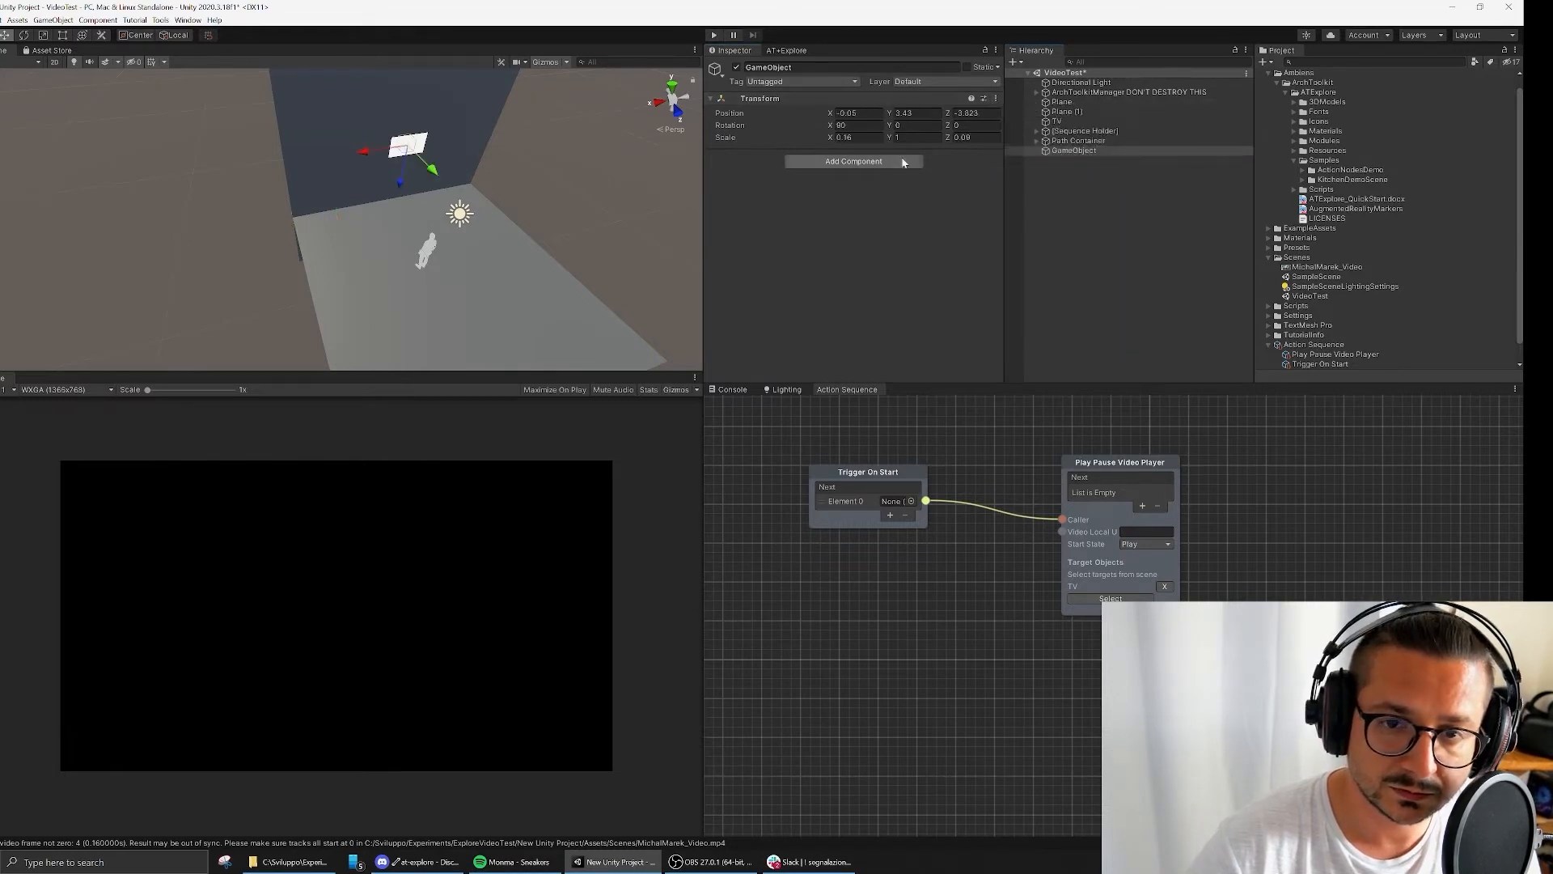
# Step: Set the empty game object's X and Z scale to 1
pyautogui.click(859, 137)
pyautogui.write('1')
pyautogui.press('Tab')
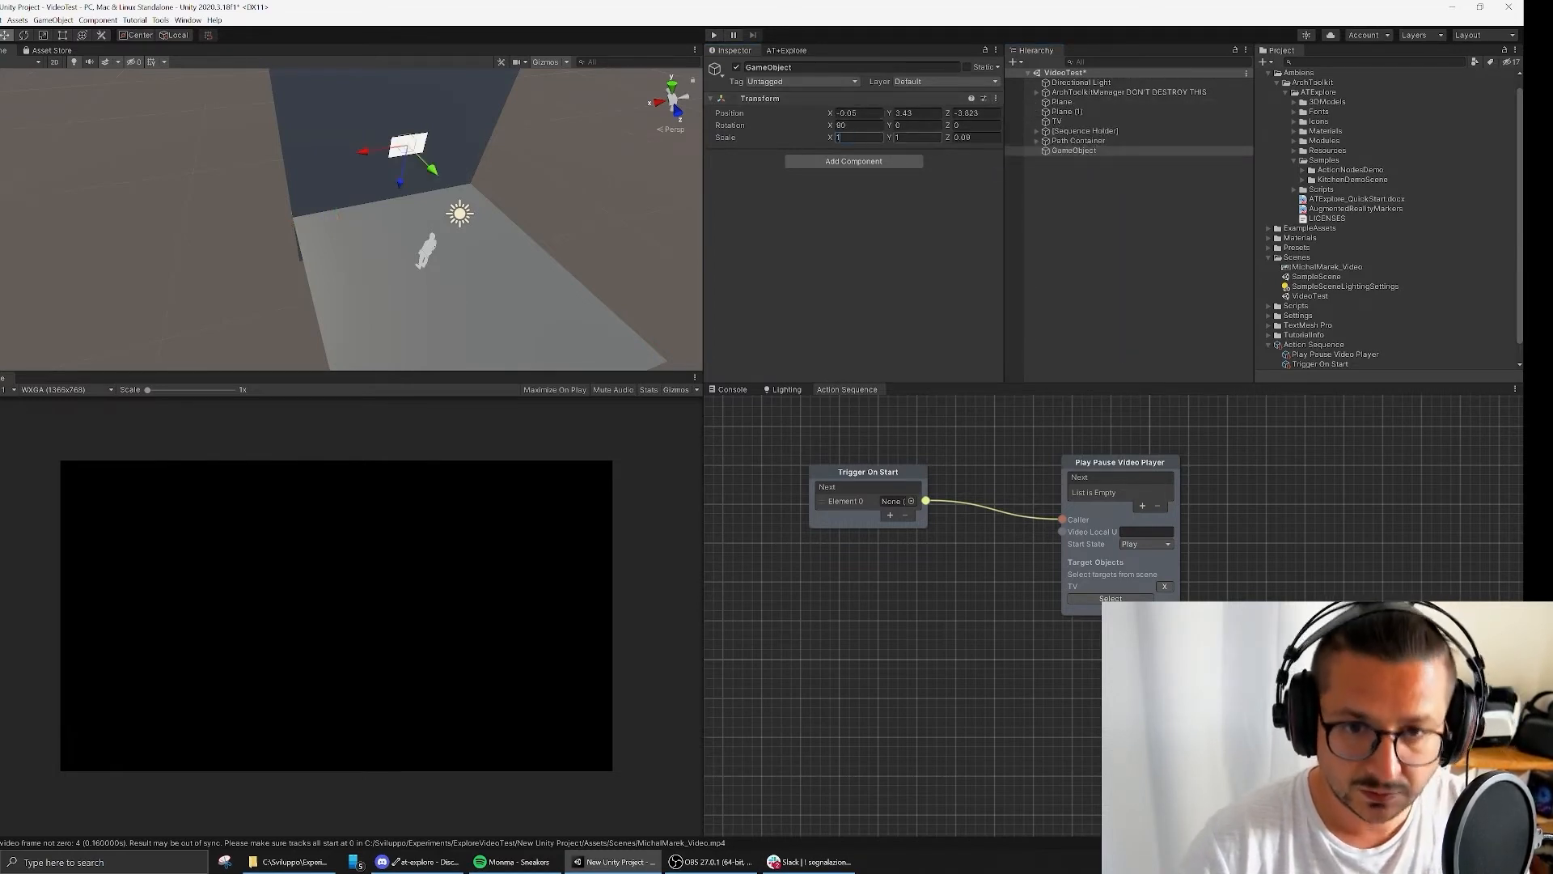
pyautogui.press('Tab')
pyautogui.write('1')
# Step: Make the TV a child of the empty game object and rename that parent TV_Parent
pyautogui.click(1057, 121)
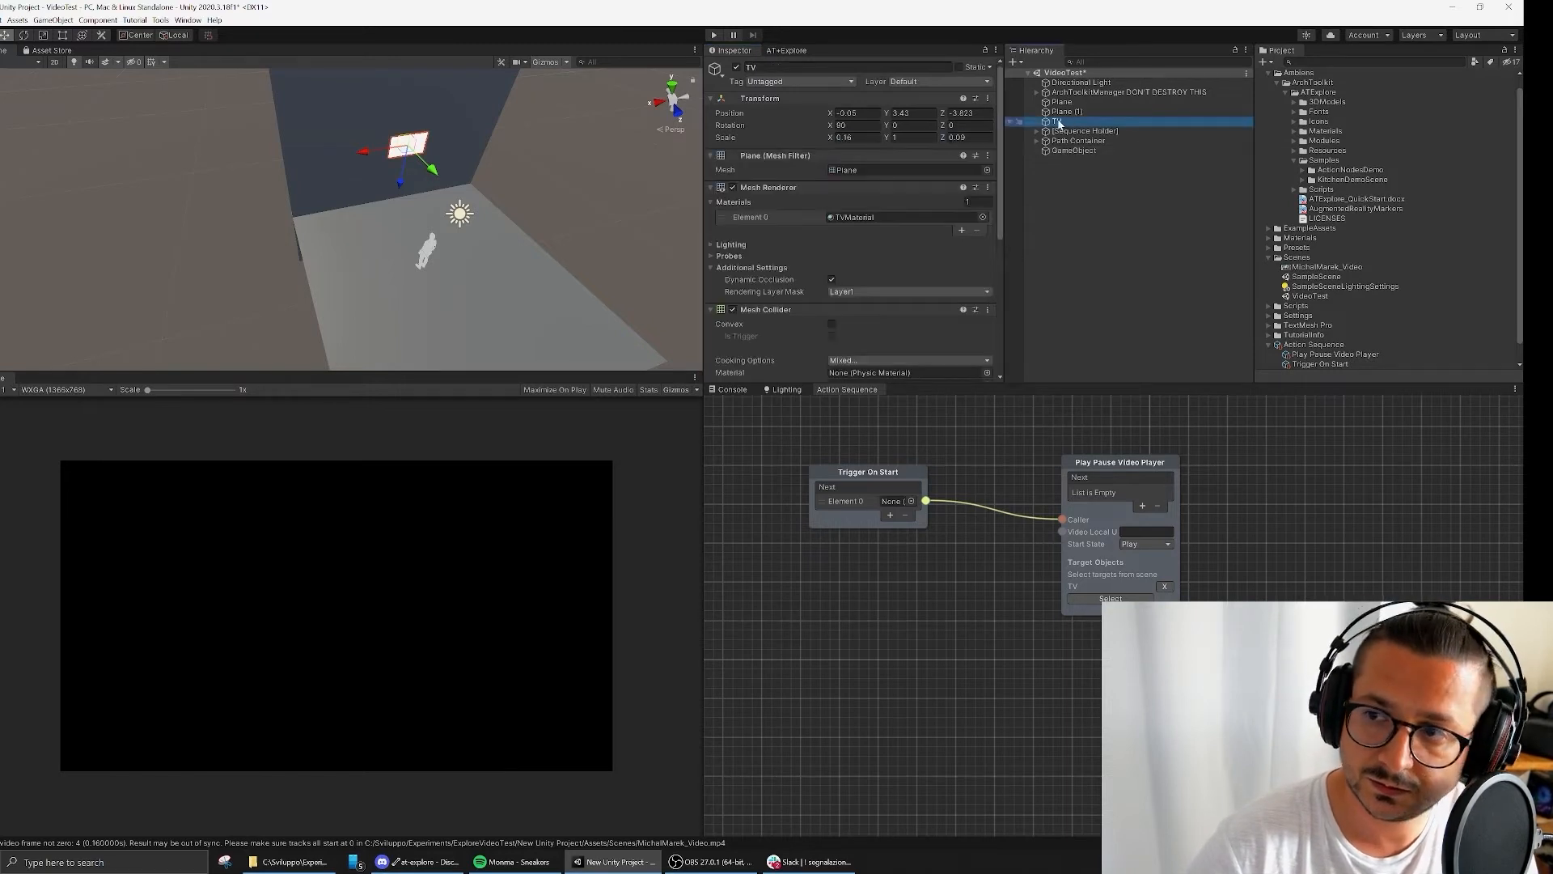
pyautogui.moveTo(1057, 121); pyautogui.dragTo(1078, 142)
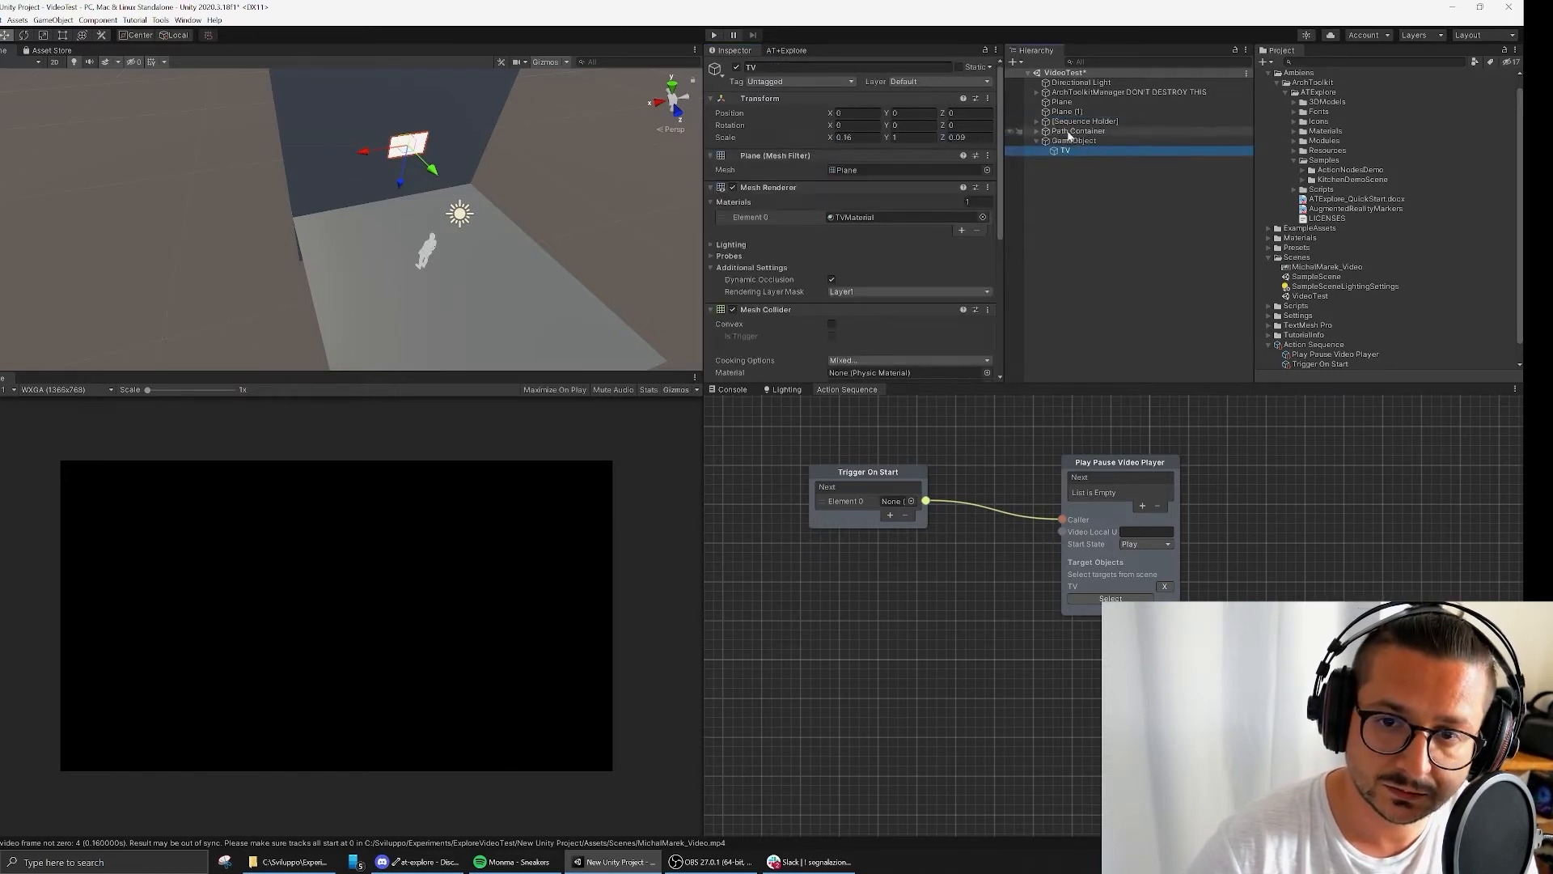
pyautogui.click(1078, 141)
pyautogui.press('F2')
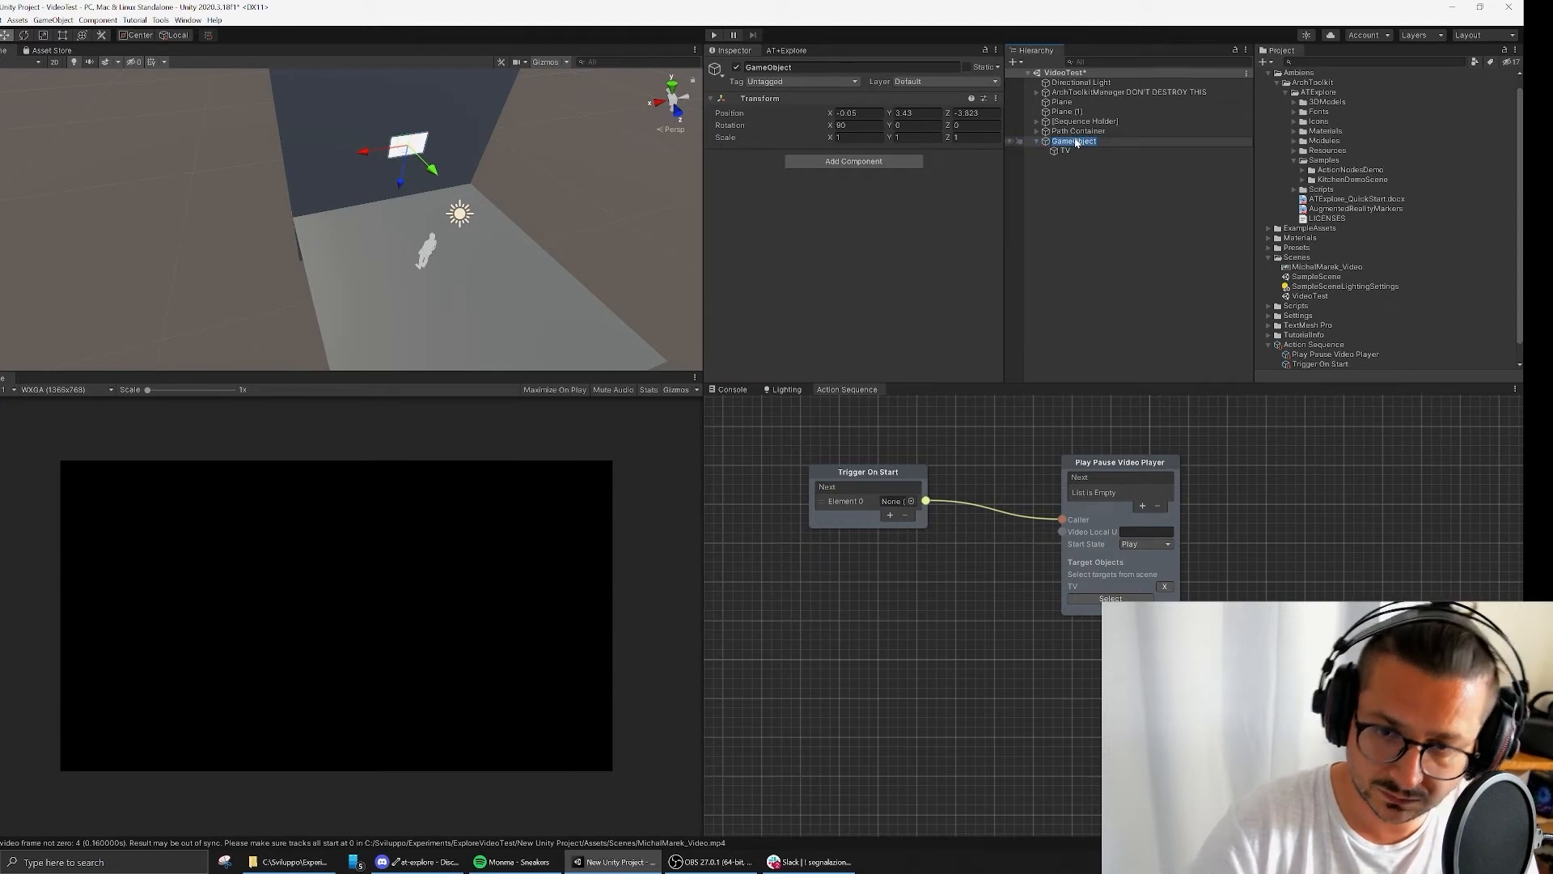
pyautogui.write('TV_Pa')
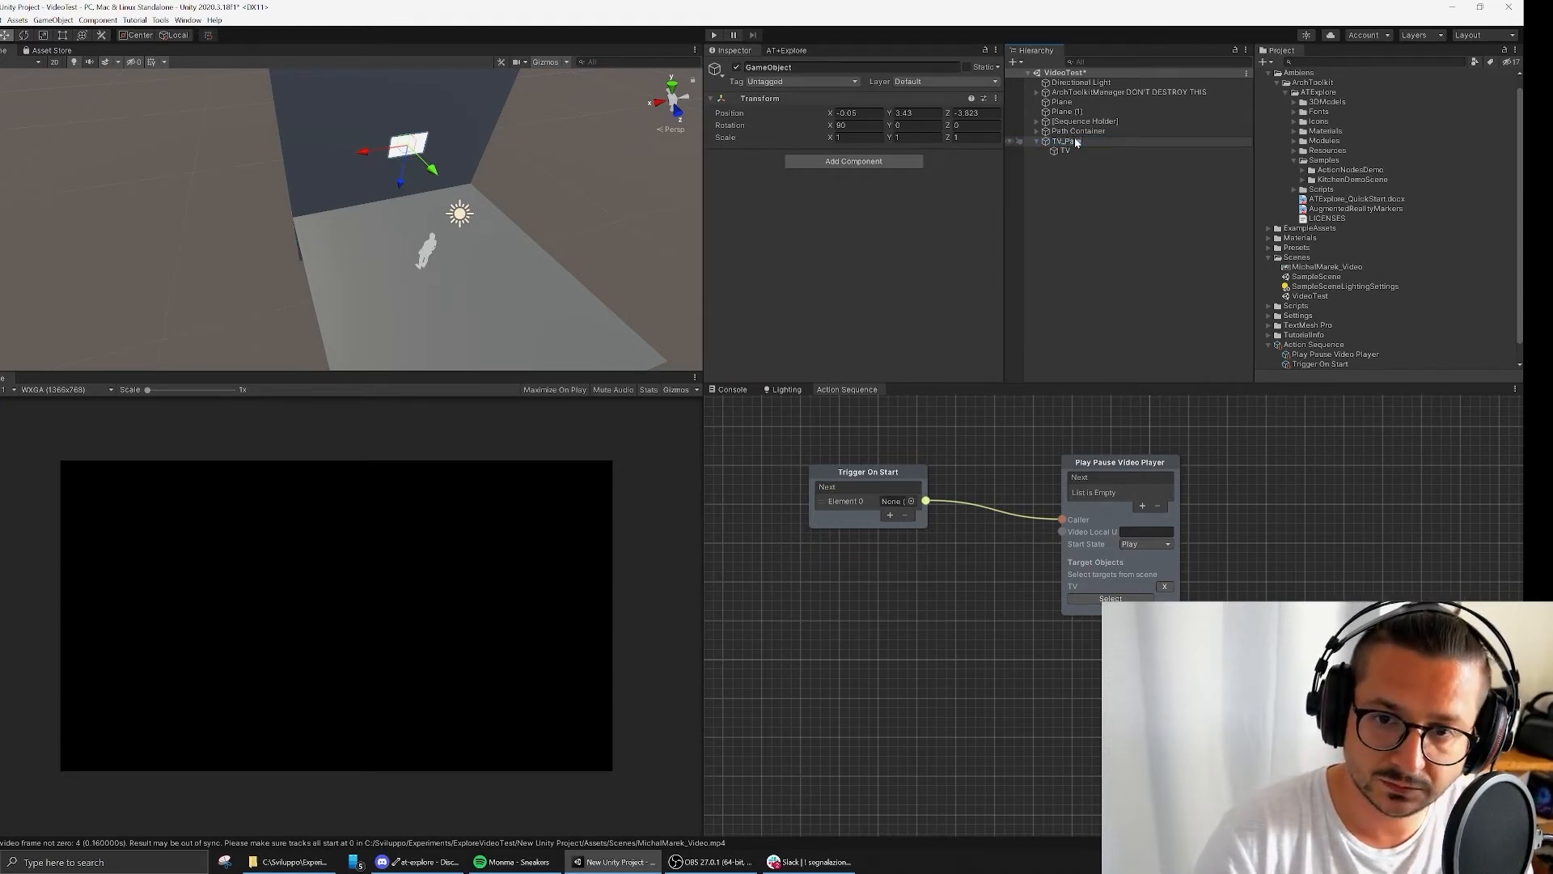
pyautogui.write('rent')
pyautogui.press('Return')
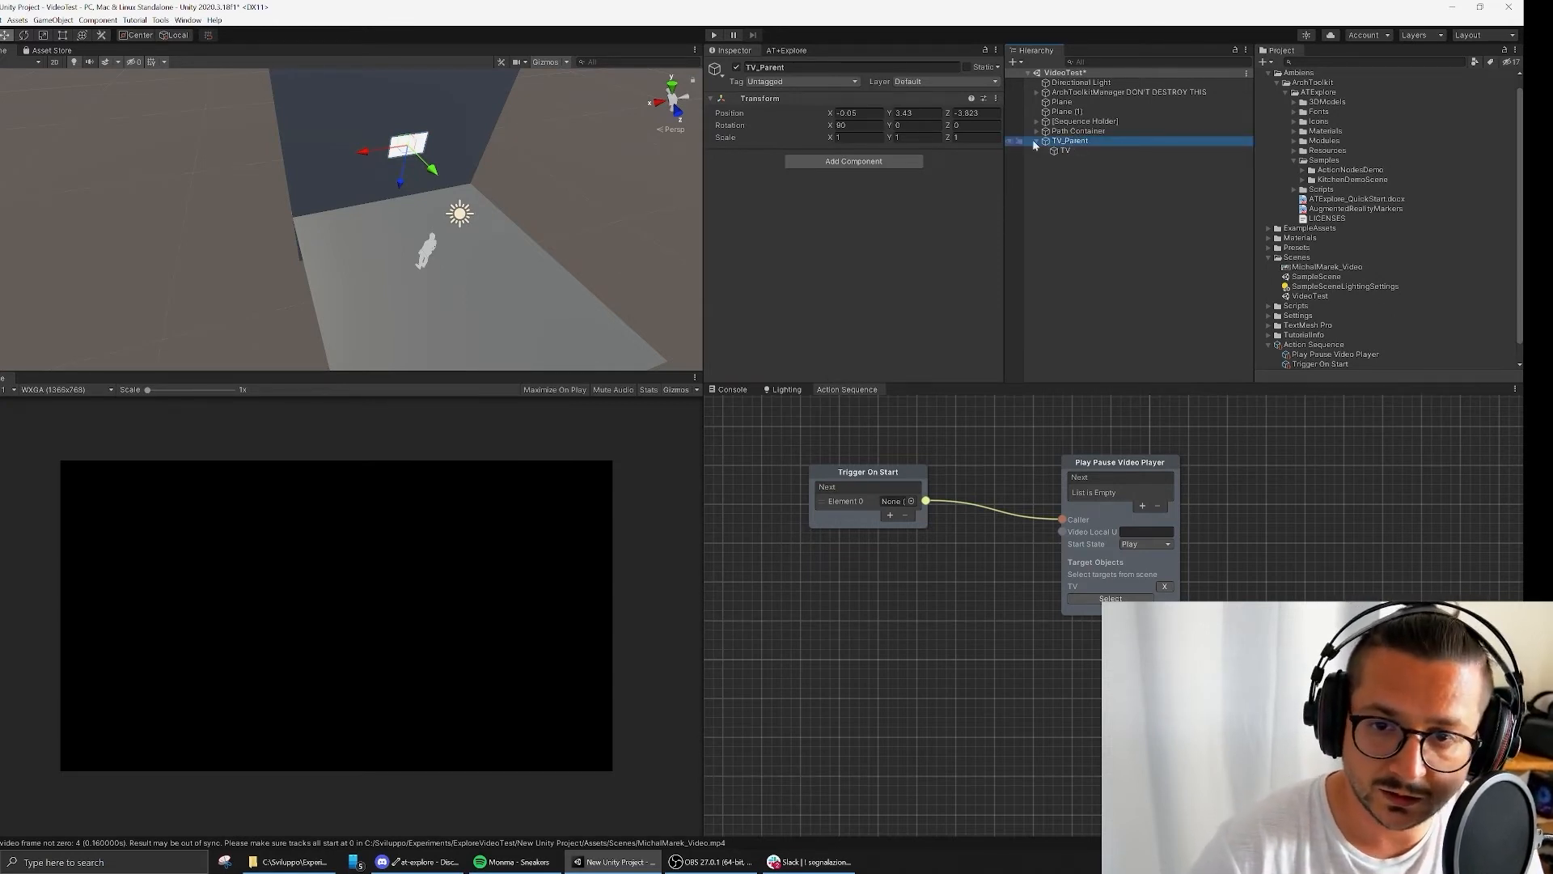
# Step: Set TV_Parent's scale to 2 on X, Y and Z
pyautogui.click(1081, 151)
pyautogui.click(1081, 141)
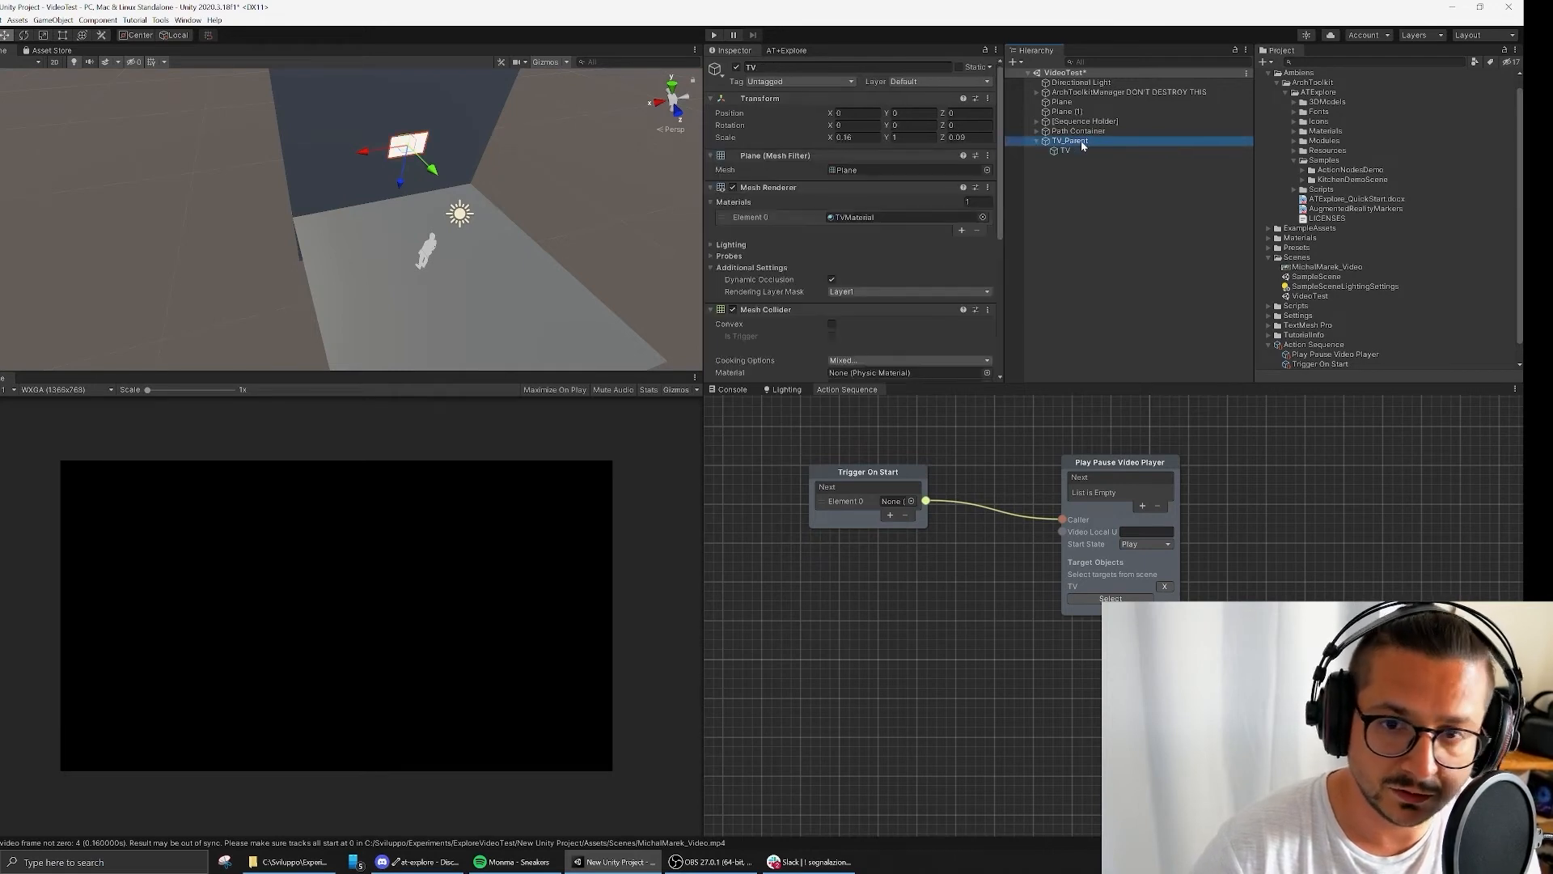
pyautogui.click(838, 137)
pyautogui.write('2')
pyautogui.press('Tab')
pyautogui.write('2')
pyautogui.press('Tab')
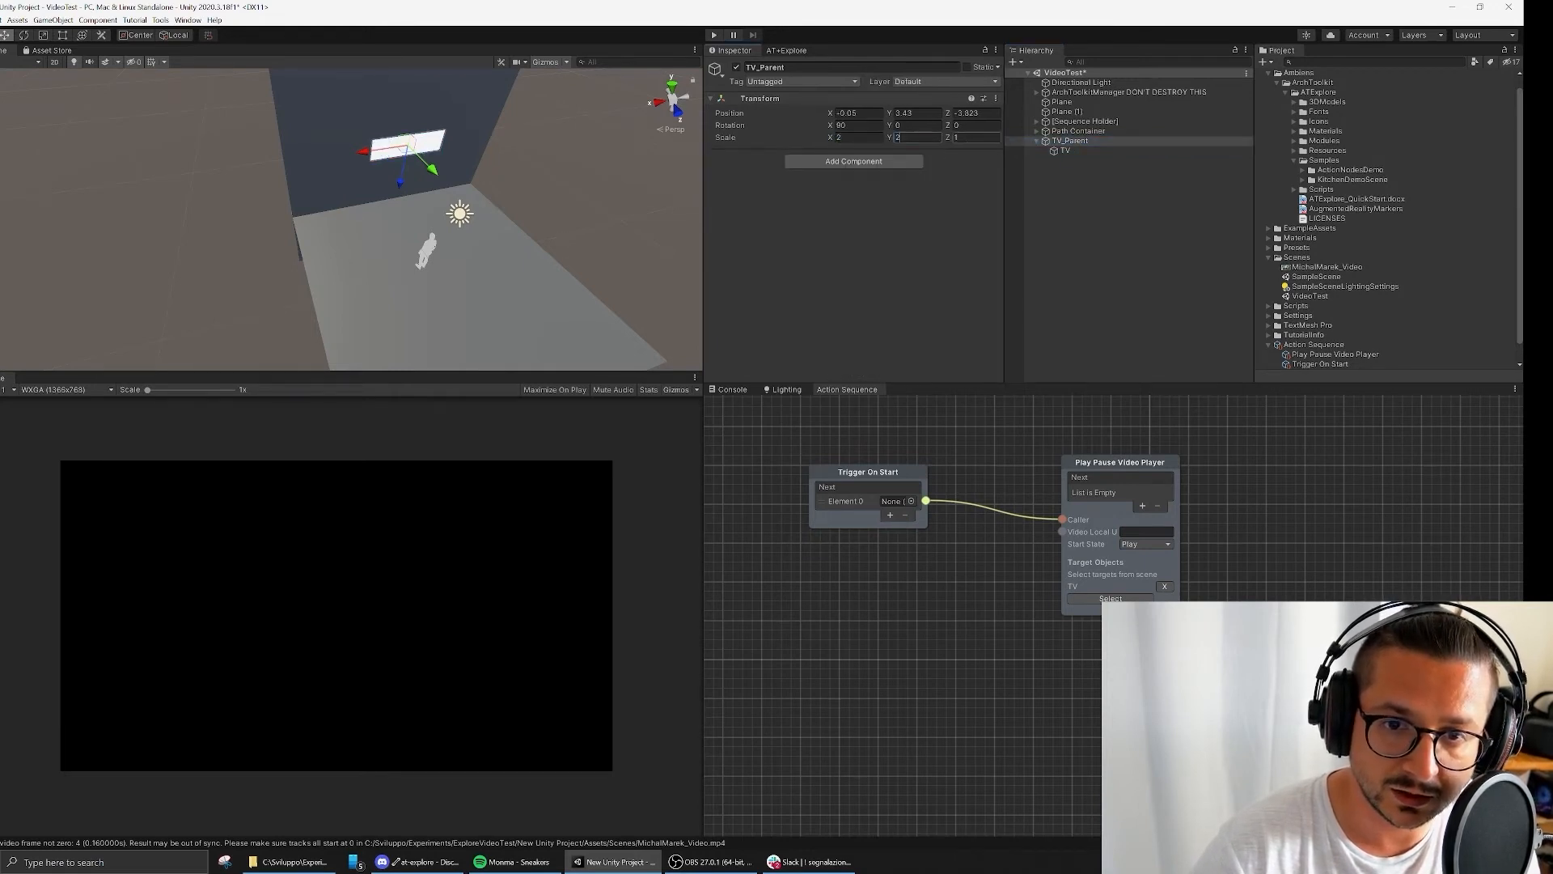
pyautogui.write('2')
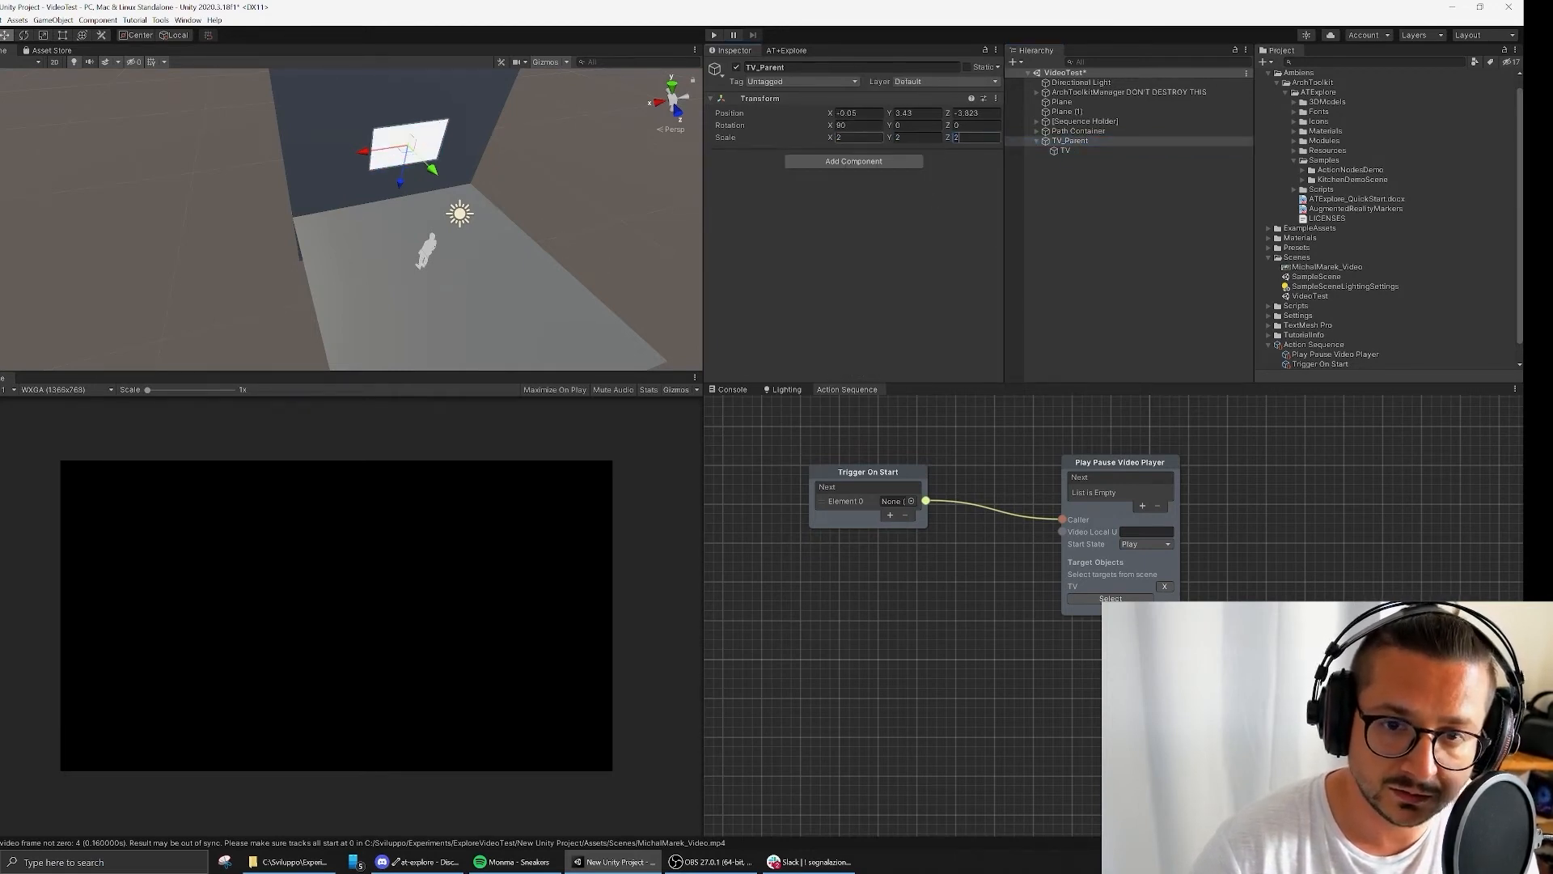
# Step: Set TV_Parent's scale to 3 on X, Y and Z
pyautogui.click(849, 138)
pyautogui.write('3')
pyautogui.press('Tab')
pyautogui.write('3')
pyautogui.press('Tab')
pyautogui.write('3')
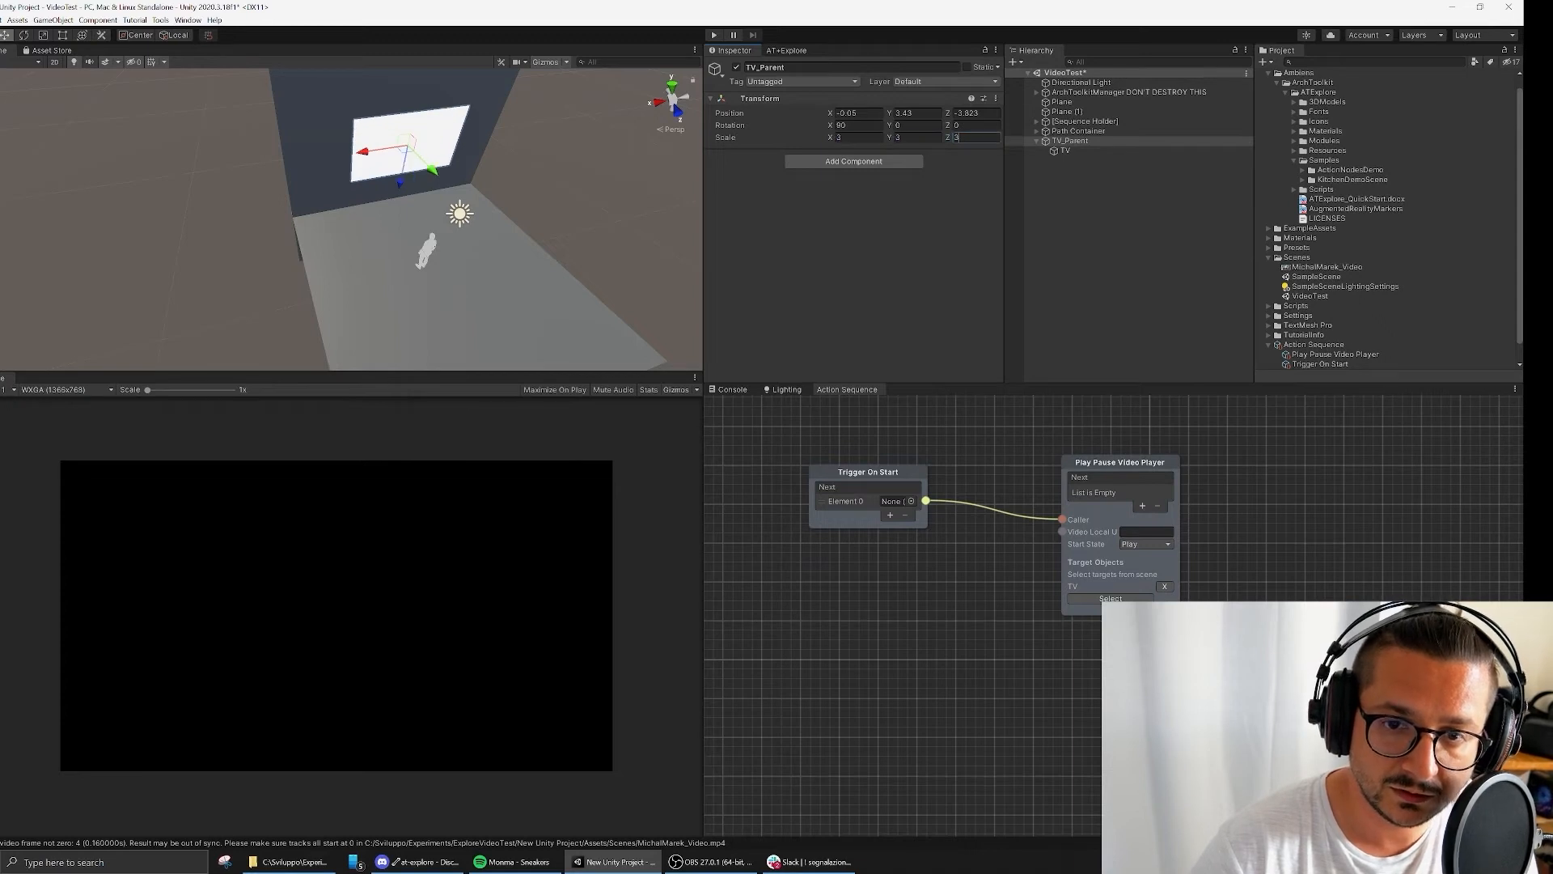
# Step: Review the child TV's own transform values and save the scene
pyautogui.click(1068, 151)
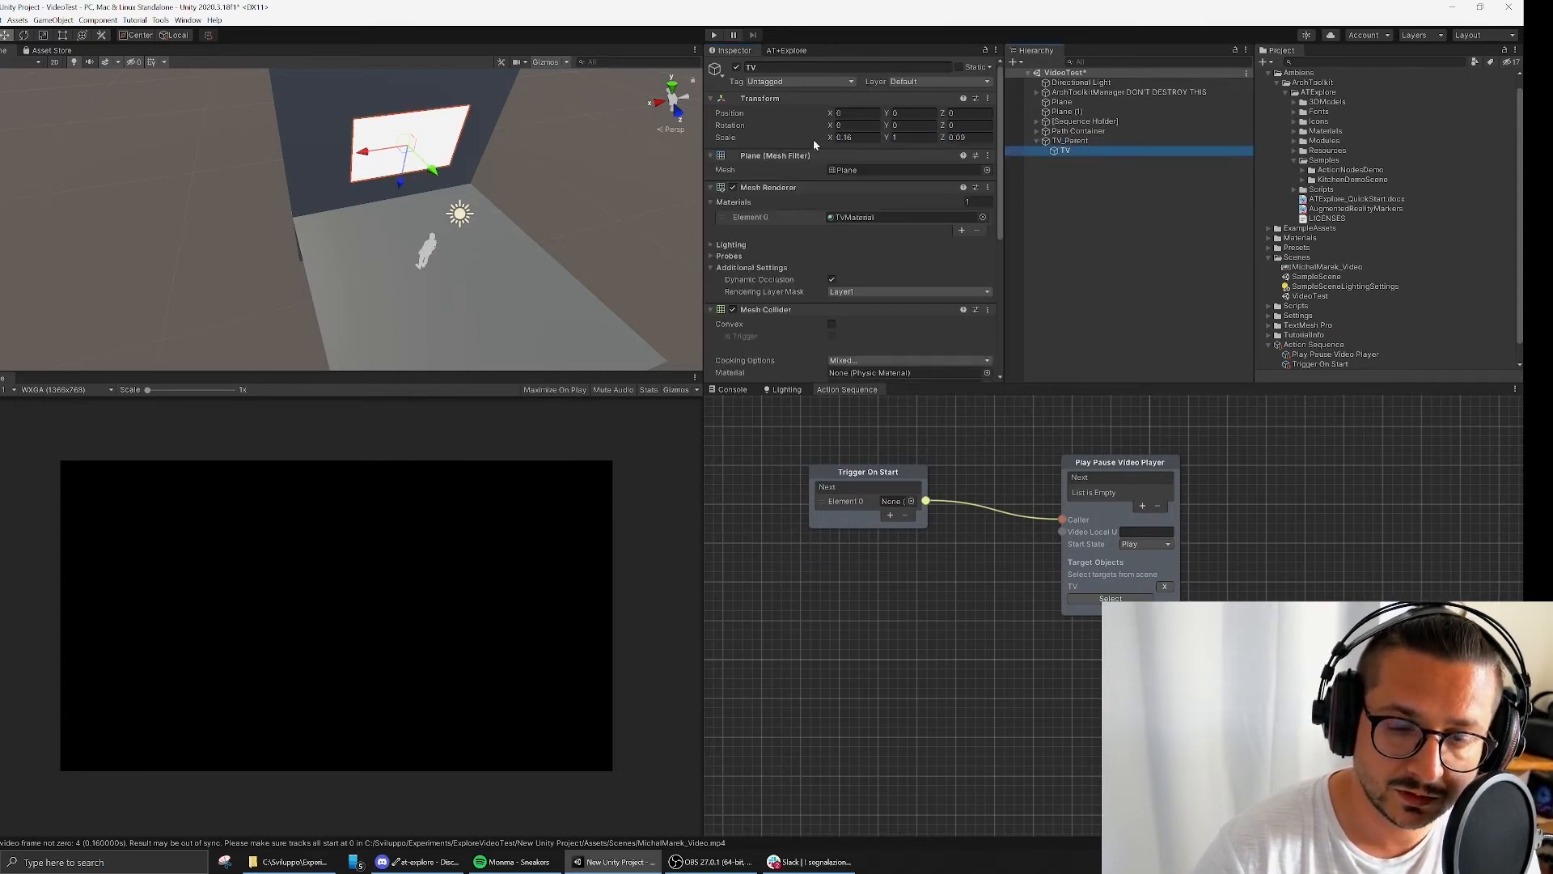
pyautogui.click(1054, 188)
pyautogui.click(1074, 142)
pyautogui.click(1103, 213)
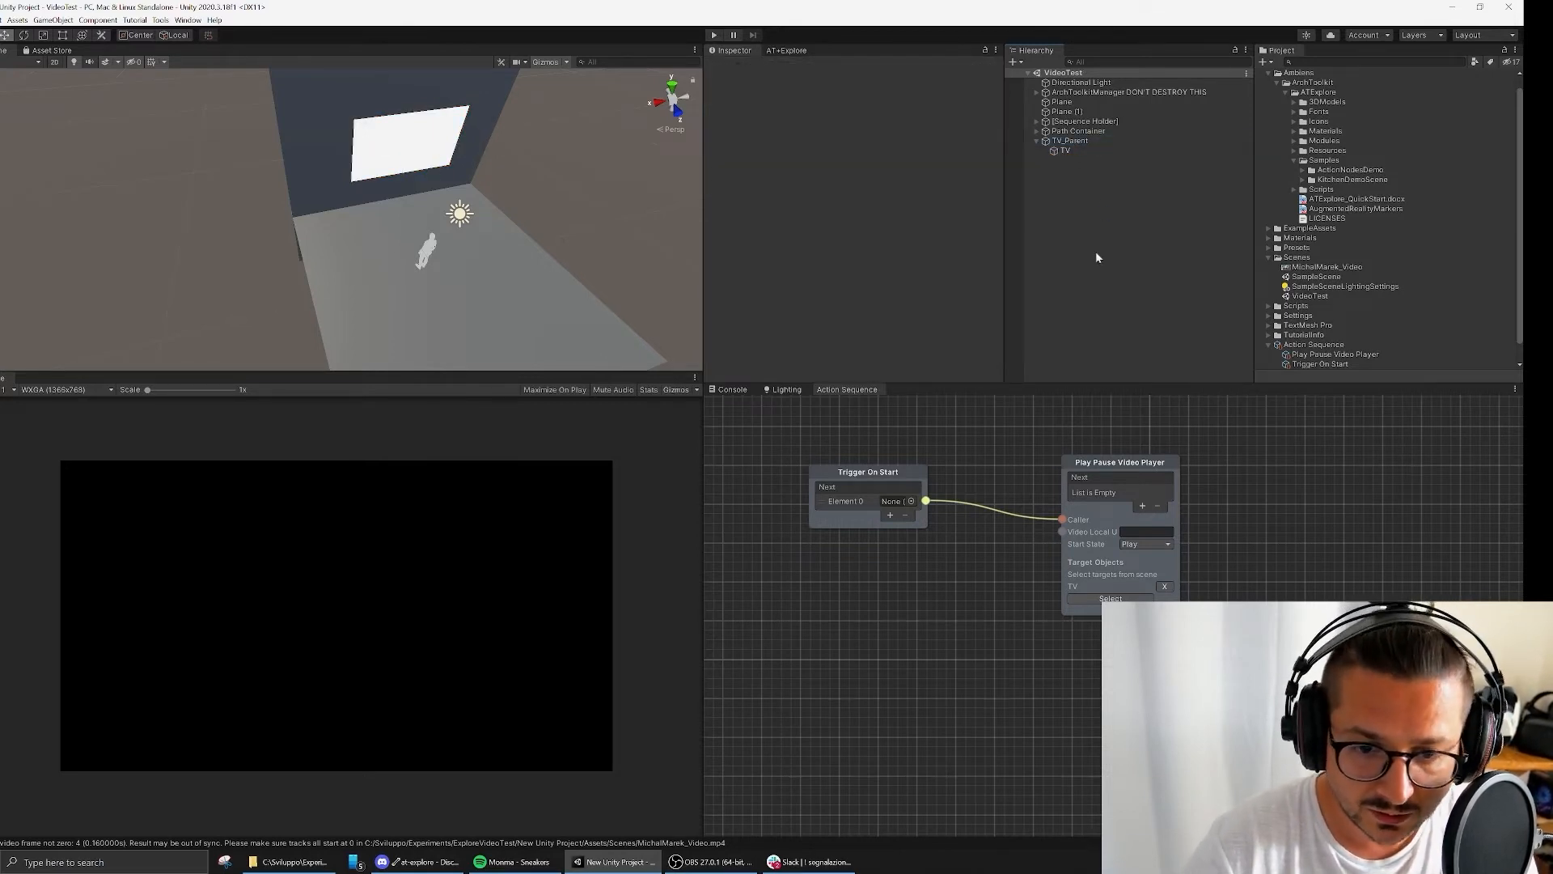
# Step: Delete the Trigger On Start node and move the Play Pause Video Player node slightly up in the graph
pyautogui.moveTo(944, 605); pyautogui.dragTo(943, 643, button='middle')
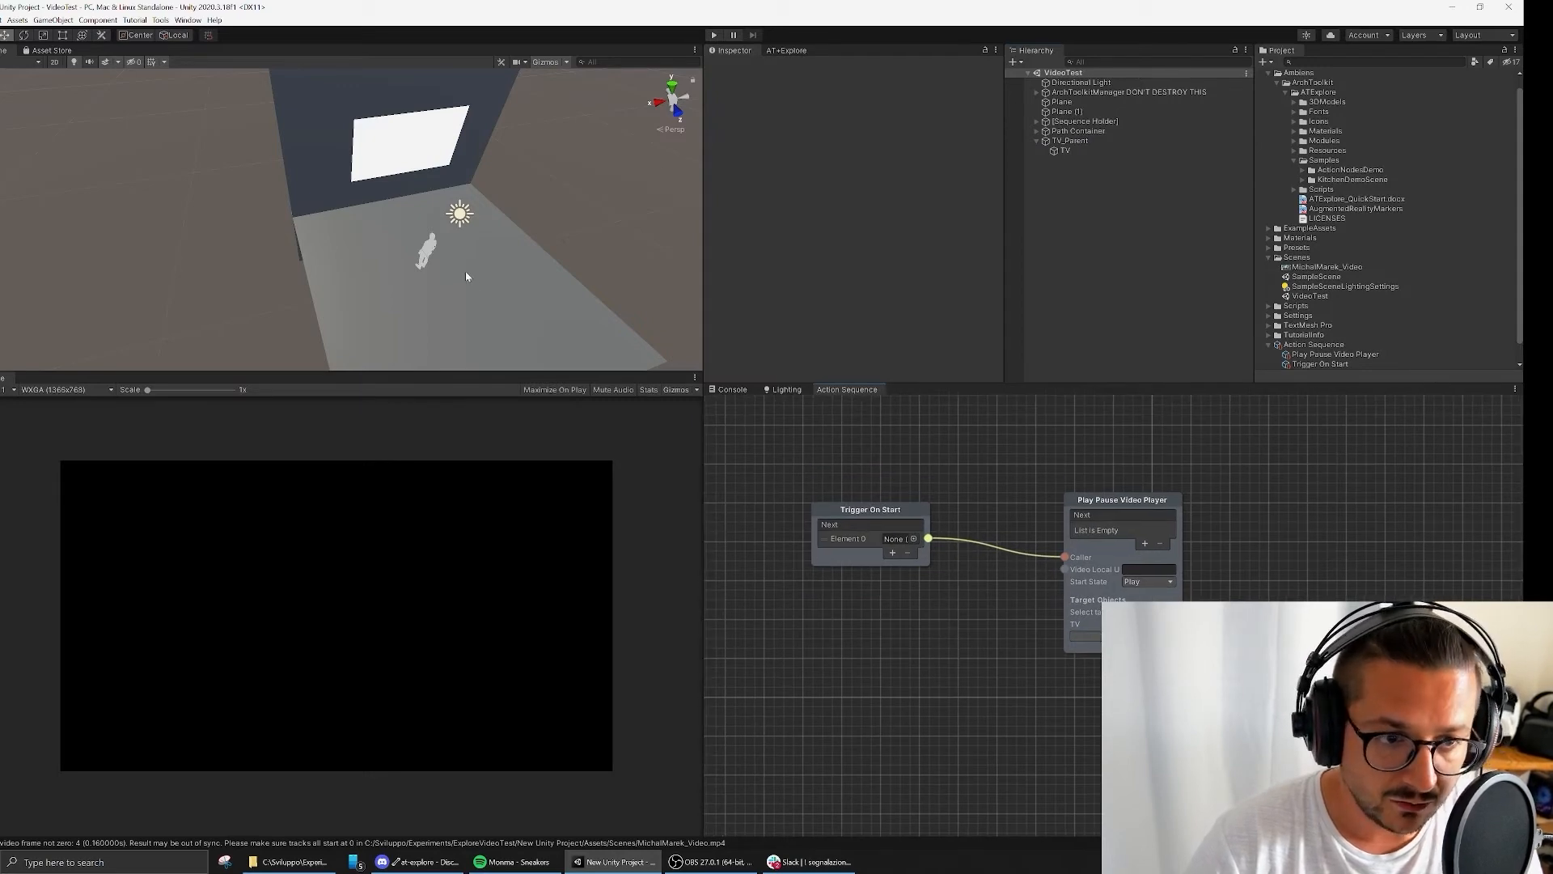
pyautogui.moveTo(466, 277); pyautogui.dragTo(486, 199, button='right')
pyautogui.click(888, 512)
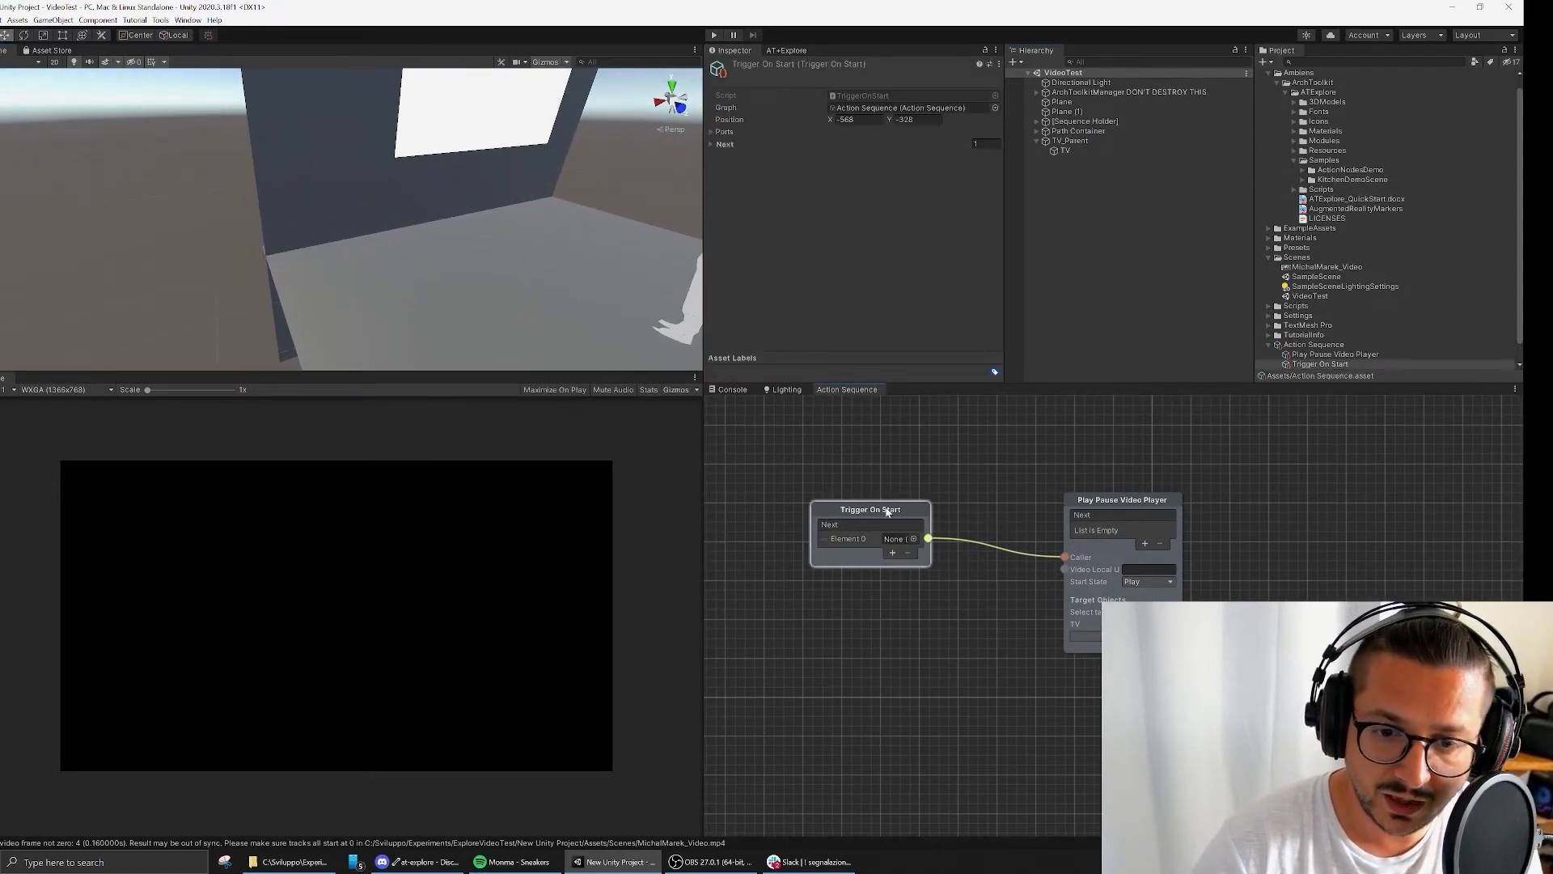
pyautogui.press('Delete')
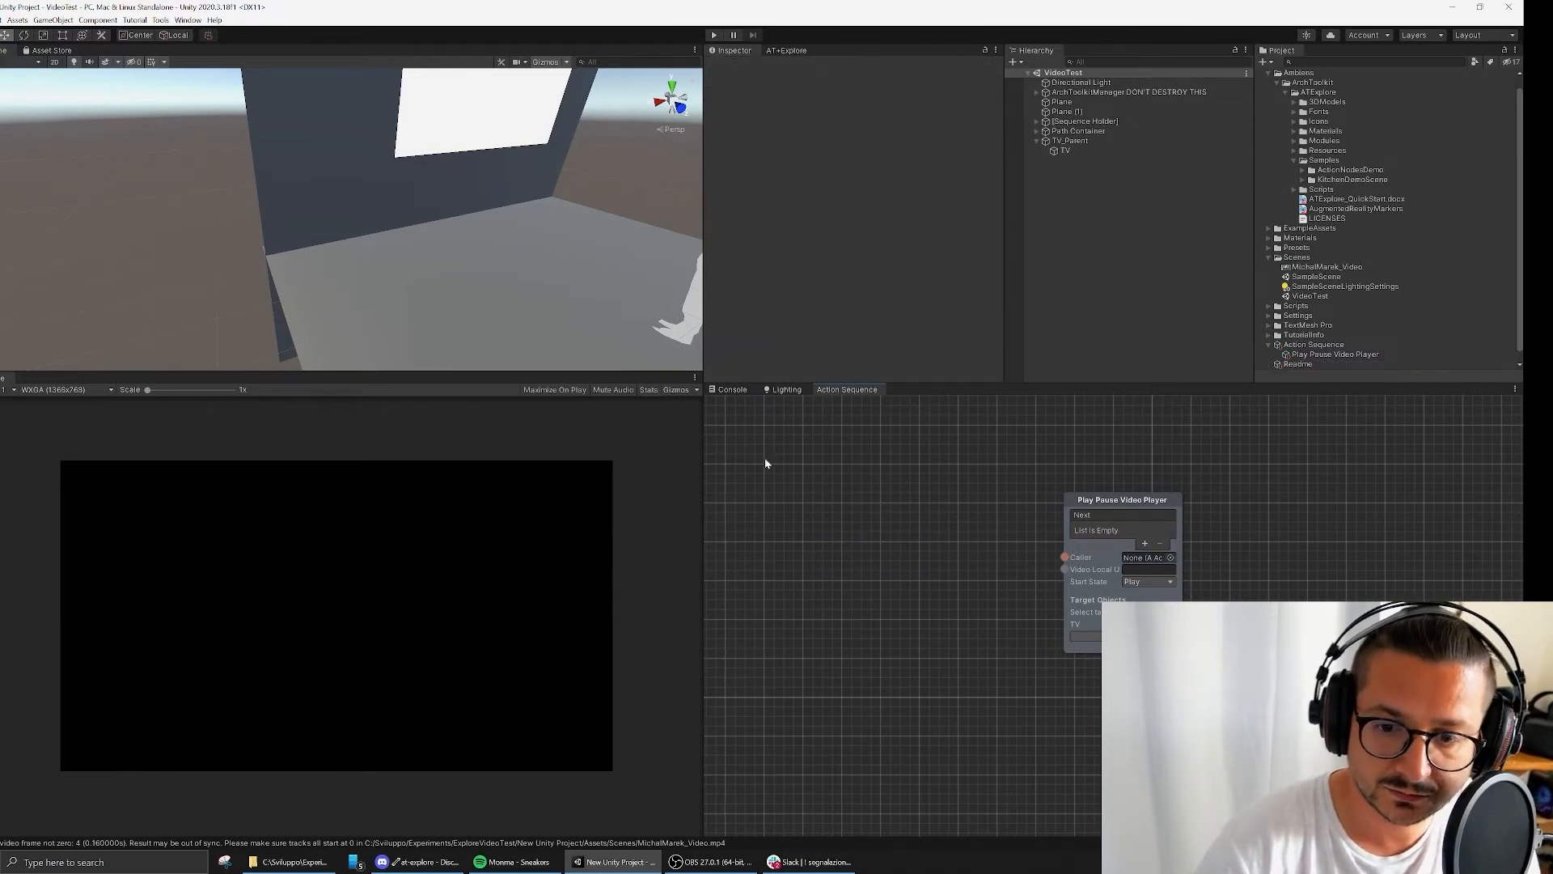
pyautogui.moveTo(1125, 498); pyautogui.dragTo(1145, 469)
pyautogui.click(849, 520)
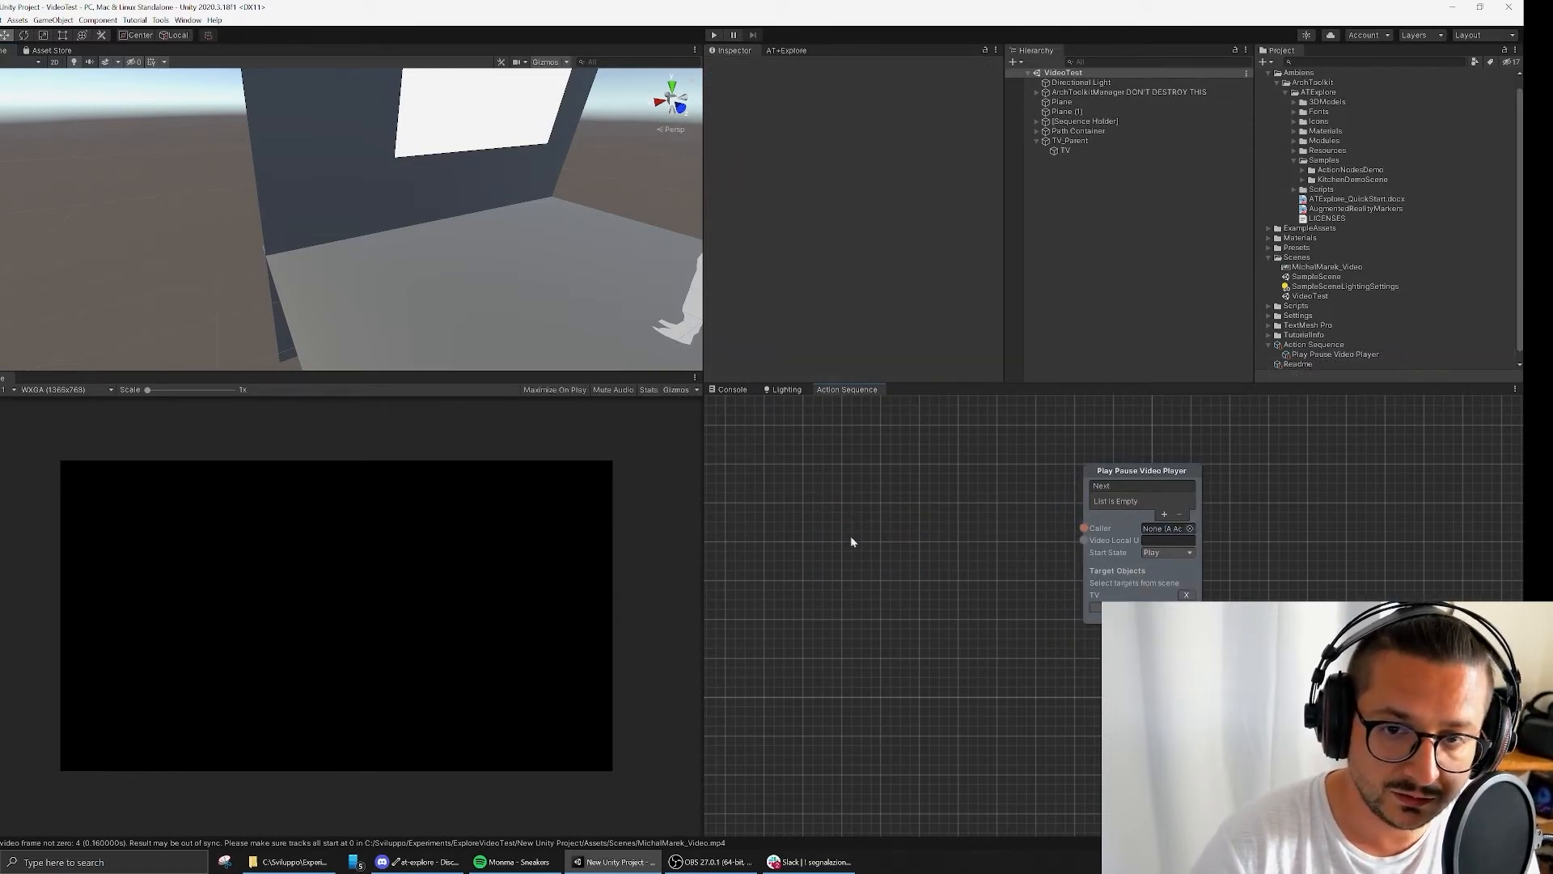
# Step: Add a Trigger On Handle Click node to the graph and place it beside the Play Pause Video Player node
pyautogui.rightClick(1052, 166)
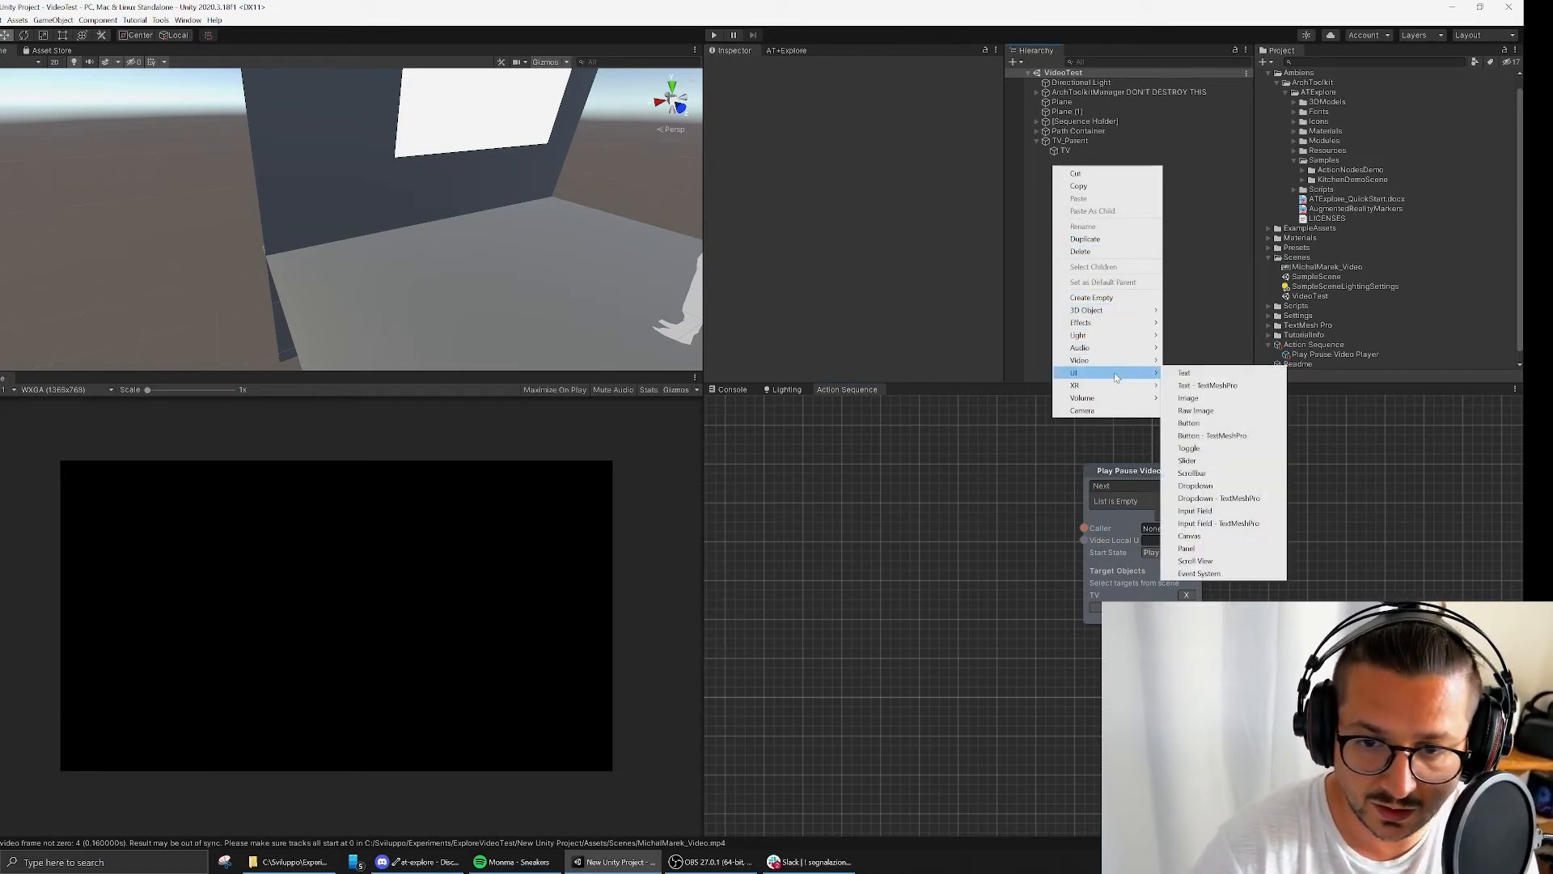
pyautogui.click(782, 537)
pyautogui.rightClick(793, 448)
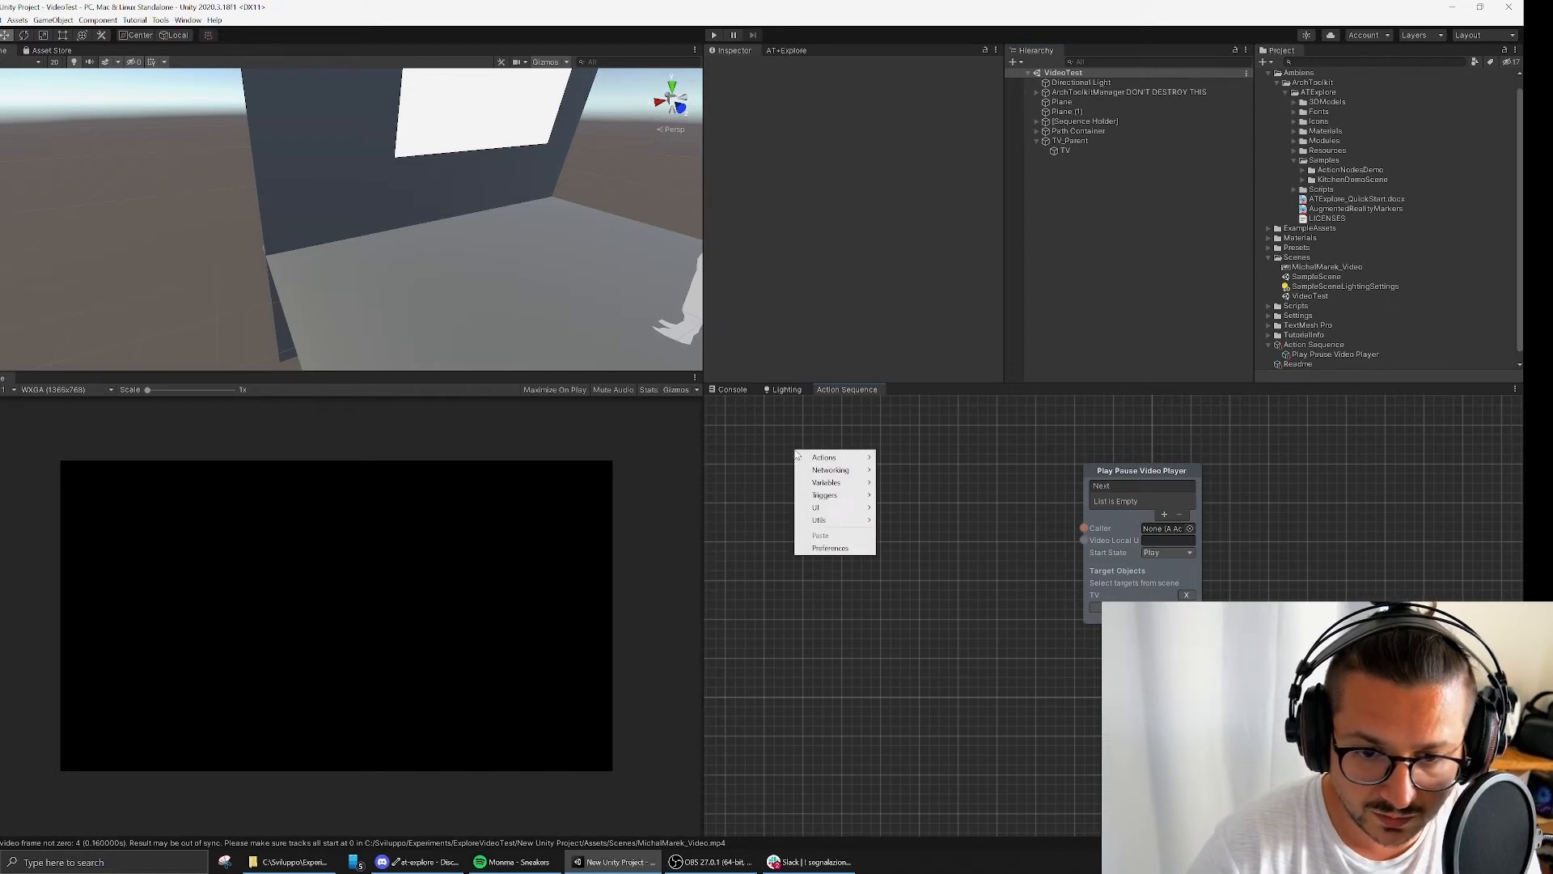
pyautogui.moveTo(851, 502)
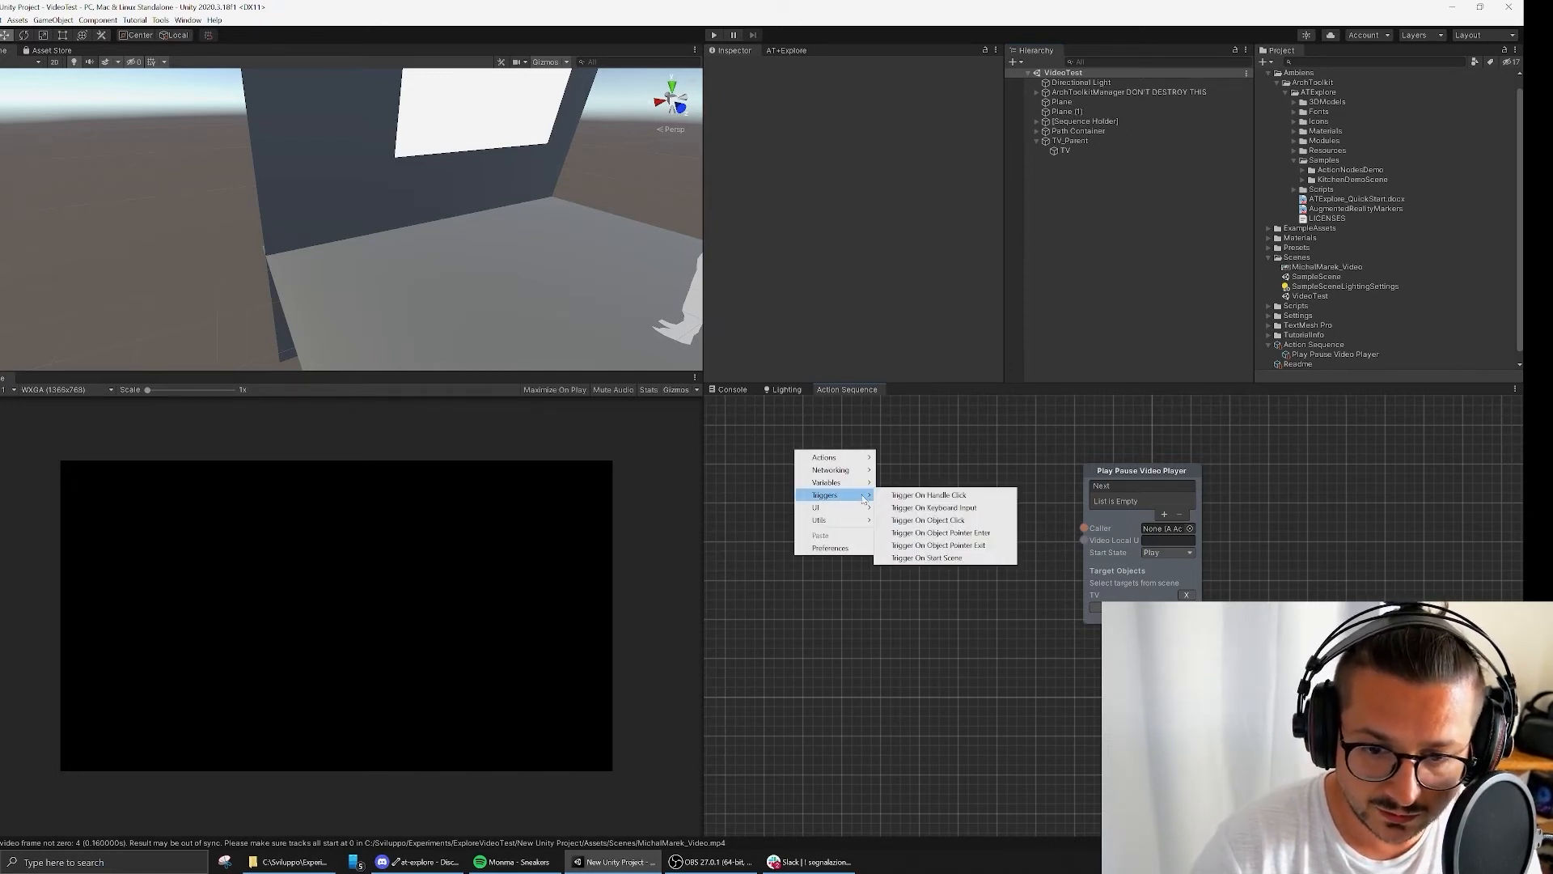
pyautogui.click(968, 496)
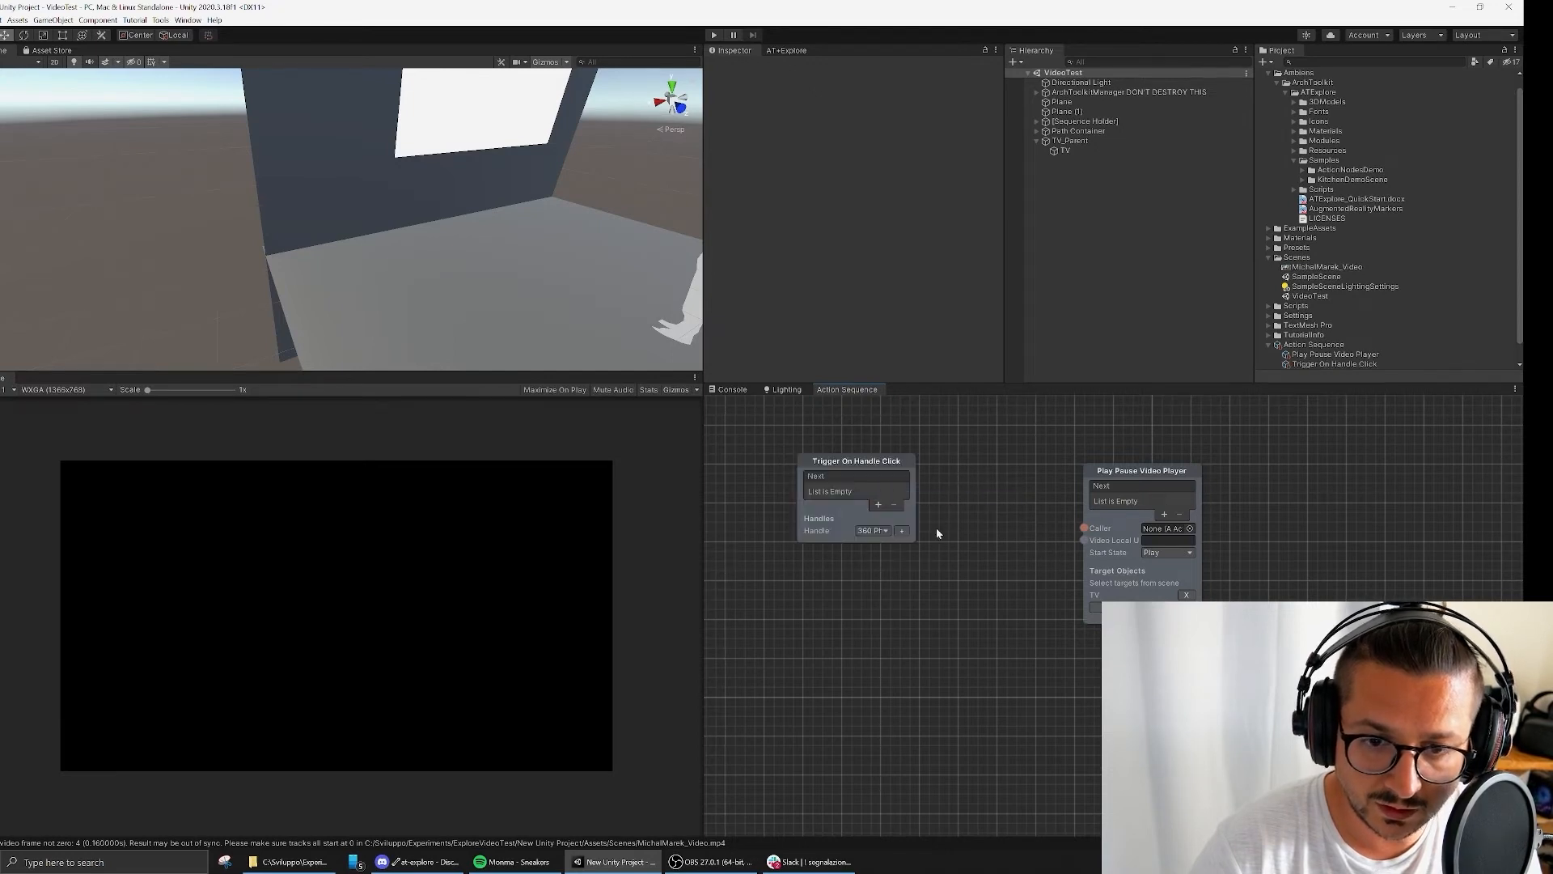
pyautogui.moveTo(847, 462); pyautogui.dragTo(876, 499)
# Step: Add a 360 Photo handle to the Trigger On Handle Click node
pyautogui.click(906, 558)
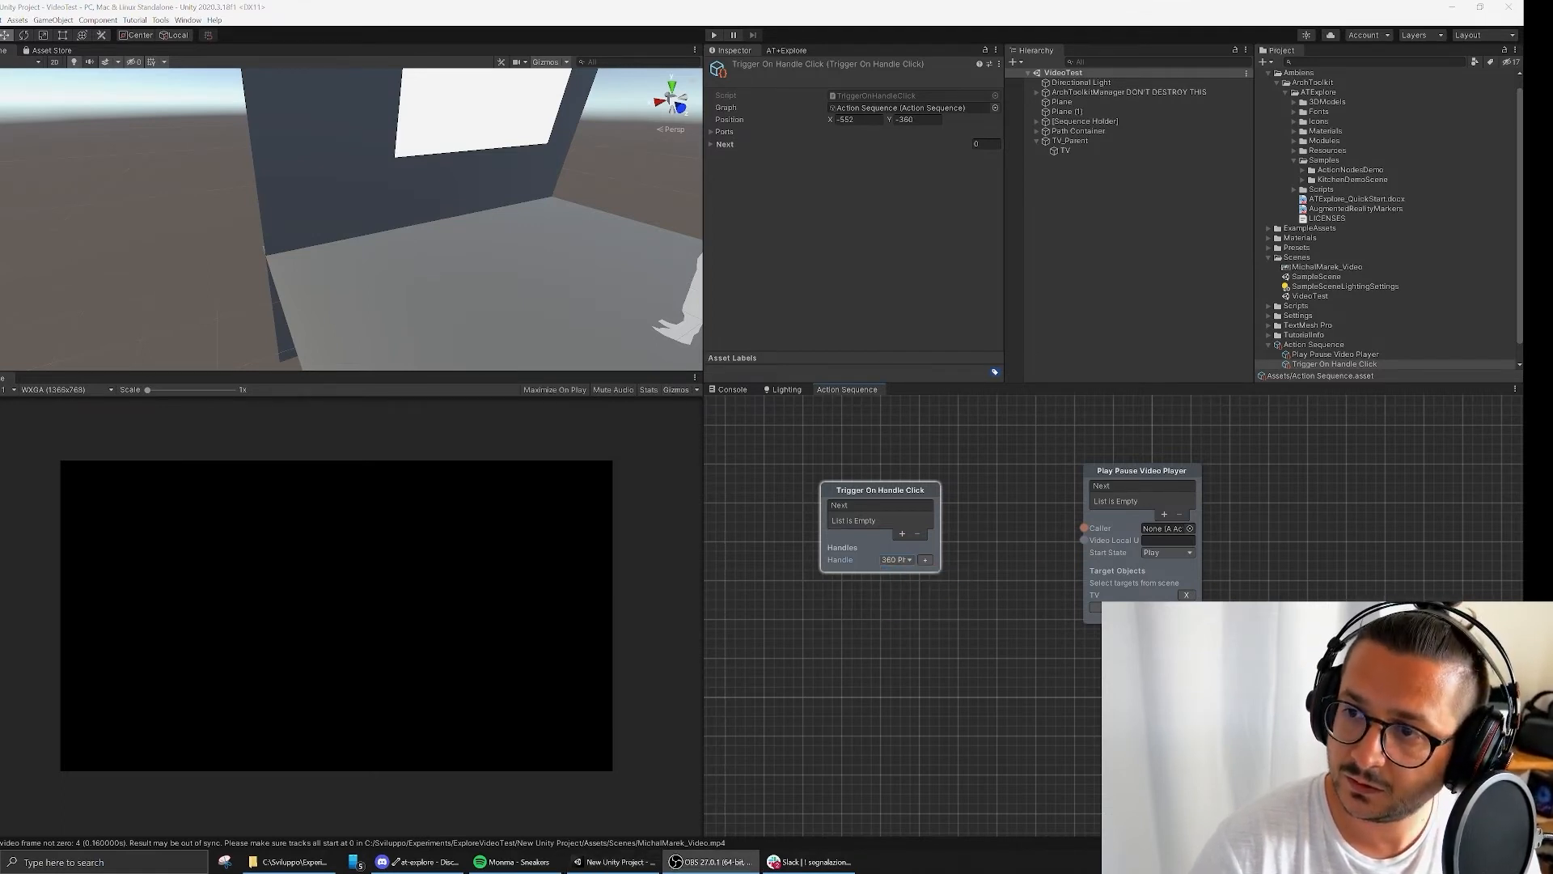
pyautogui.click(905, 561)
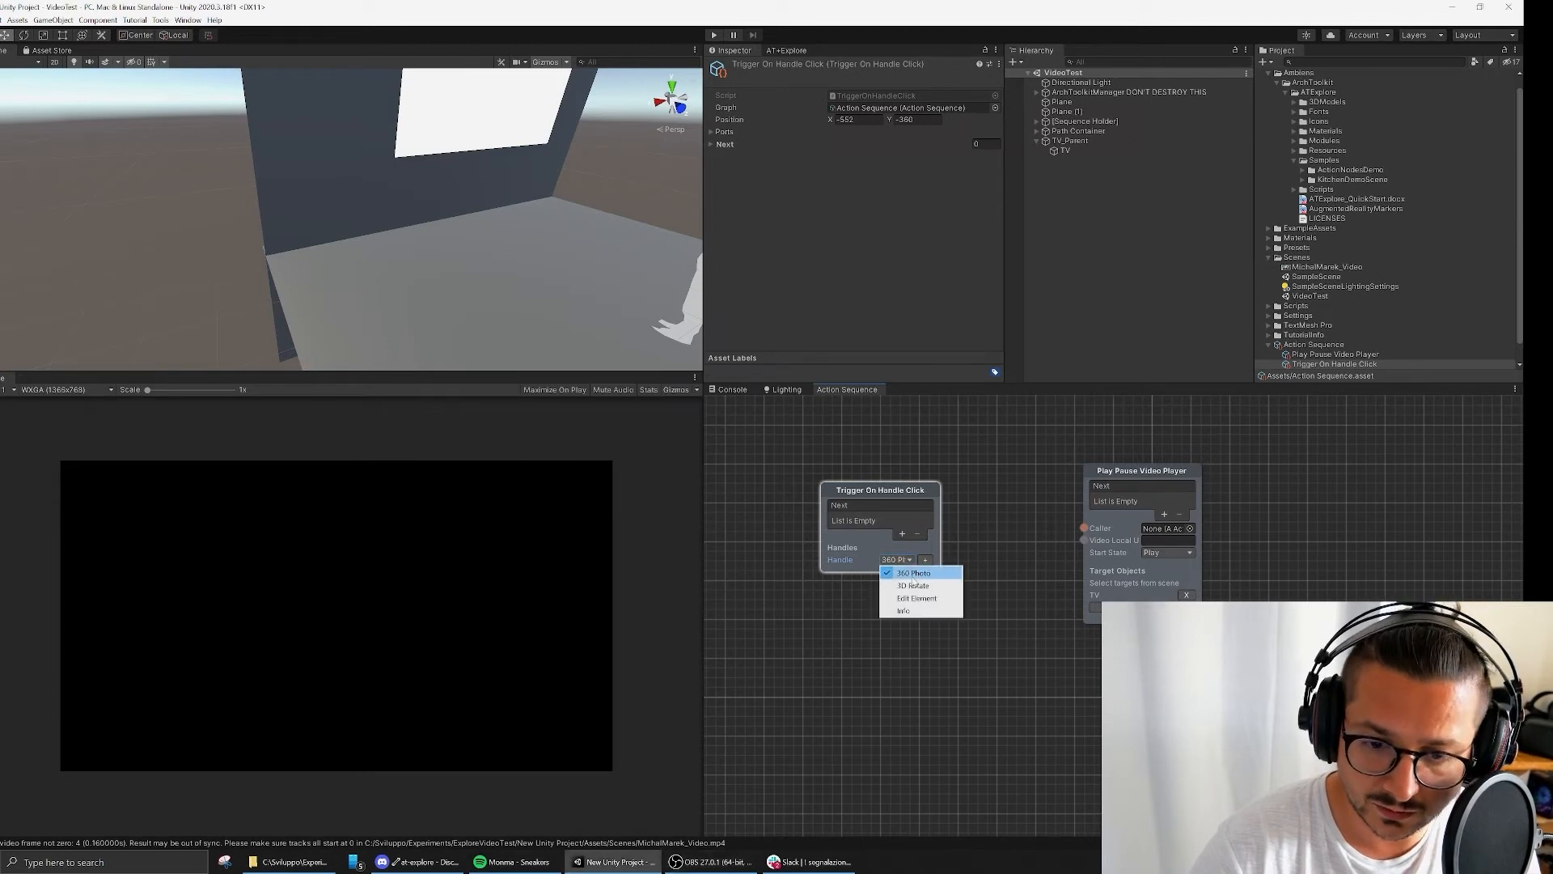
pyautogui.click(916, 574)
pyautogui.click(925, 560)
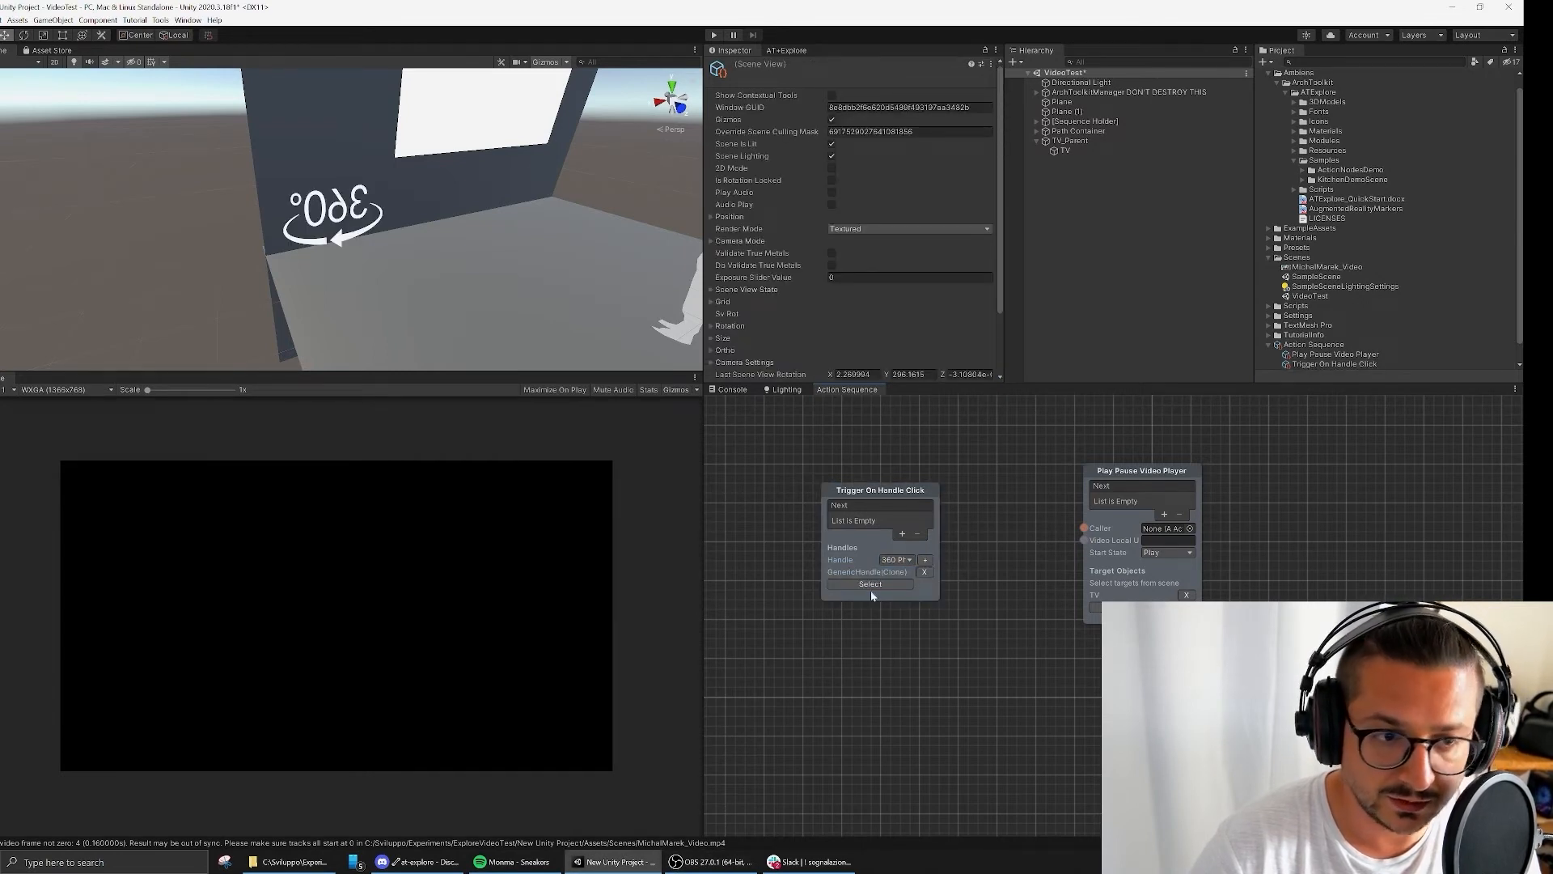
# Step: Move the new handle beneath the TV and set its sprite to round_play_arrow_white_48dp
pyautogui.click(336, 212)
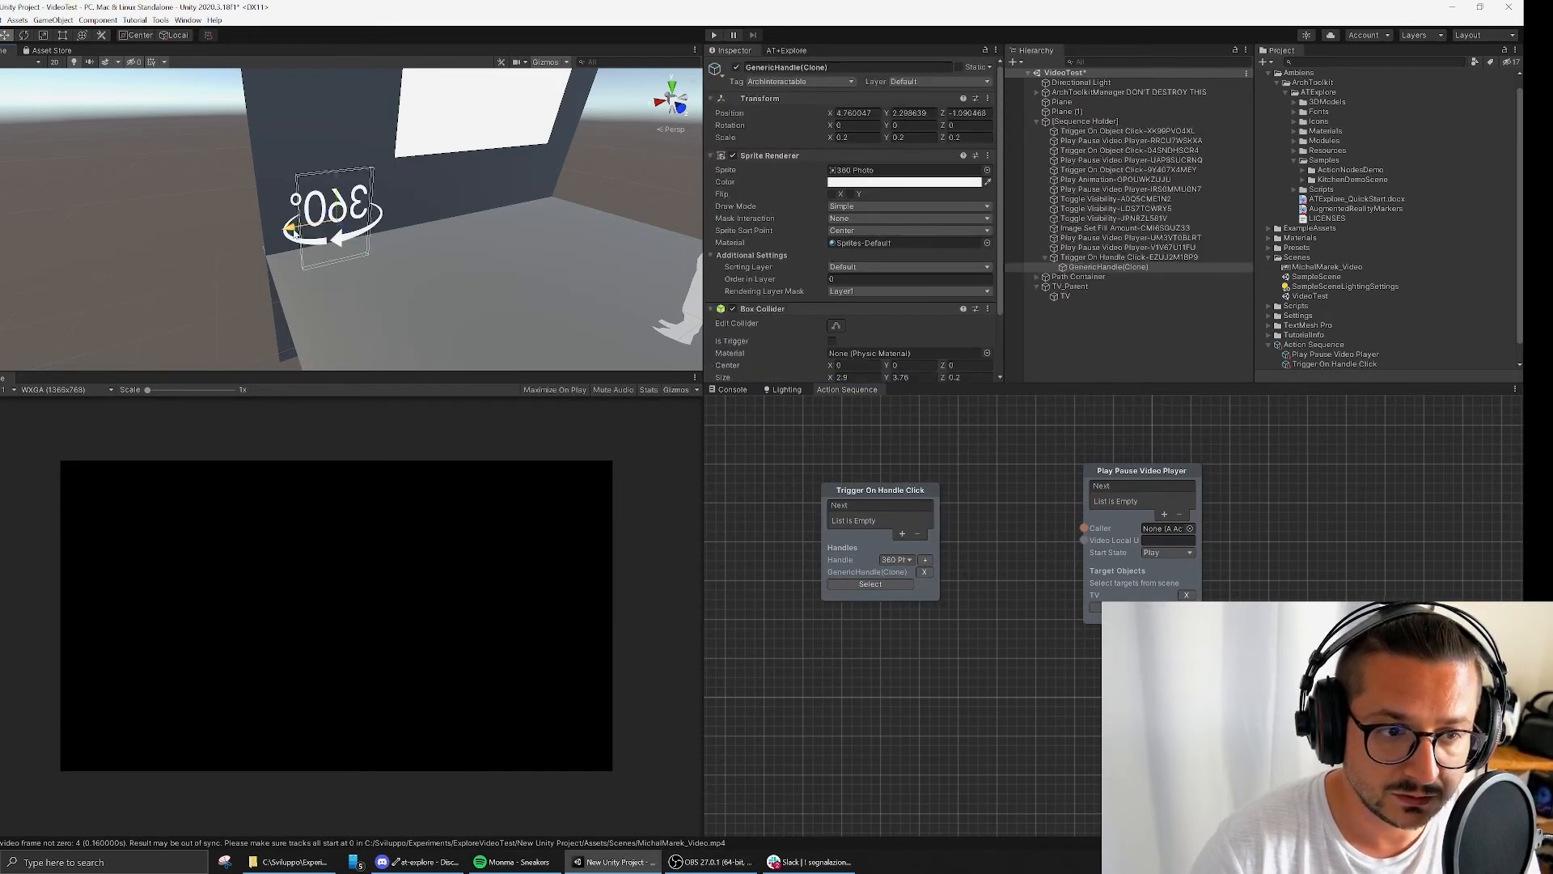
pyautogui.moveTo(293, 230); pyautogui.dragTo(484, 215)
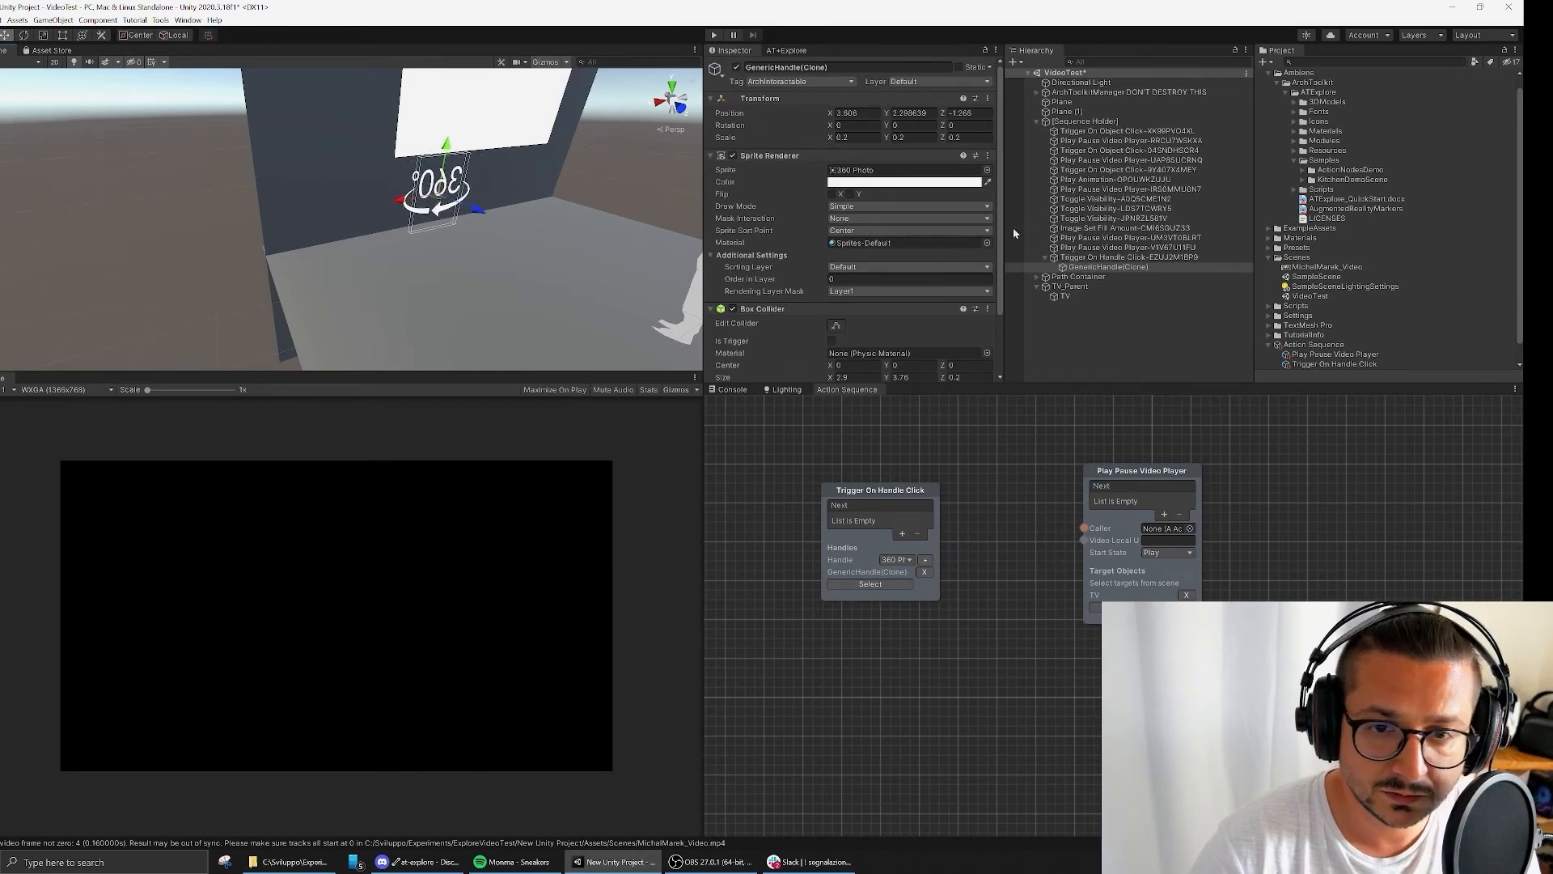
pyautogui.click(987, 170)
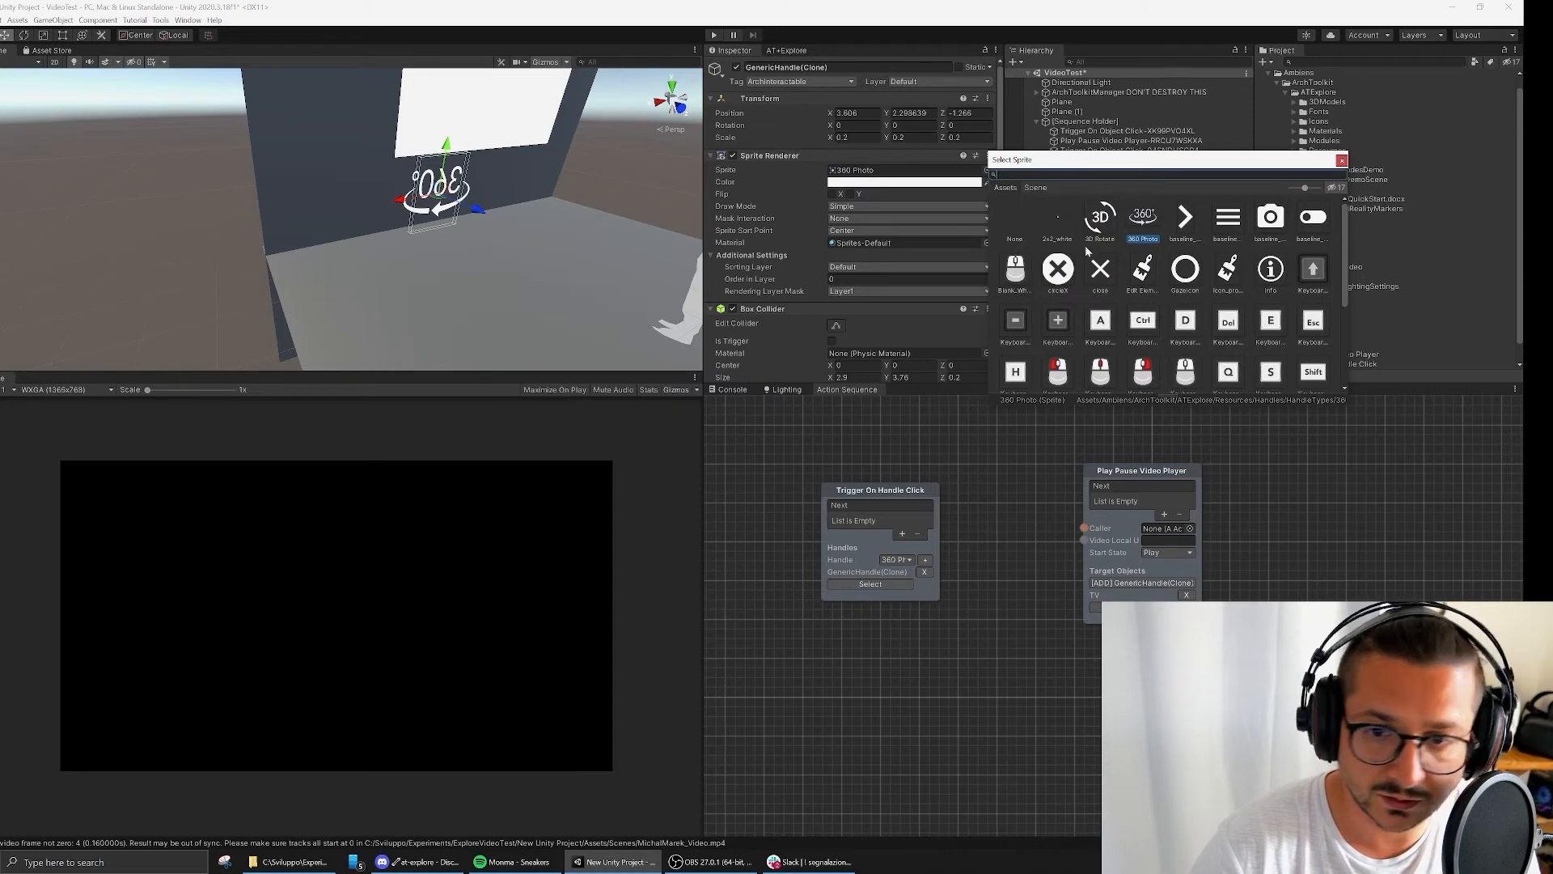
pyautogui.scroll(-3, 1210, 267)
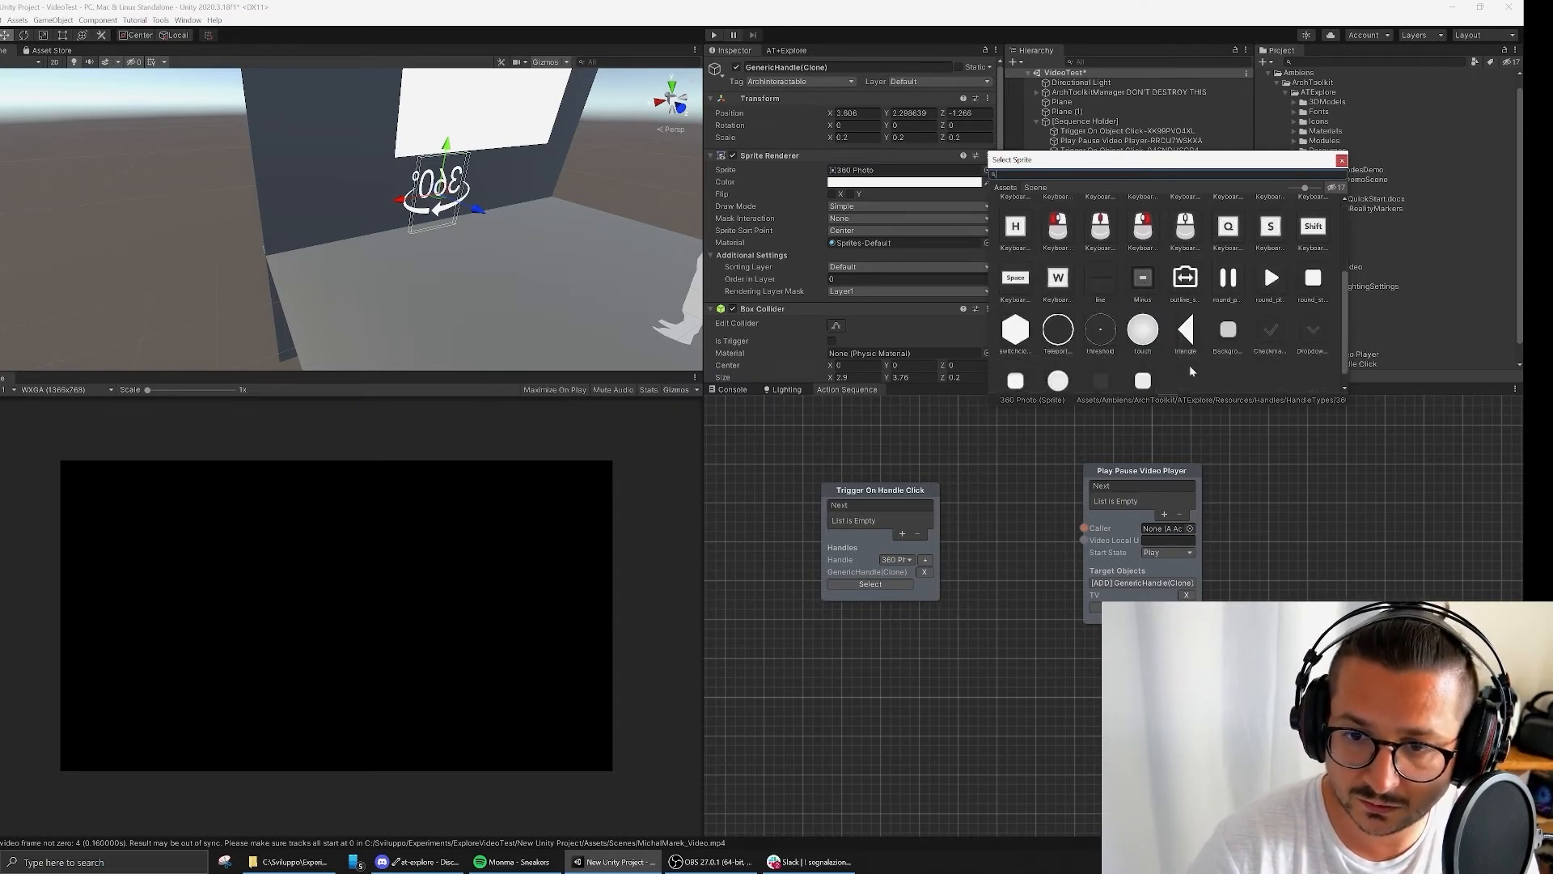
pyautogui.doubleClick(1270, 279)
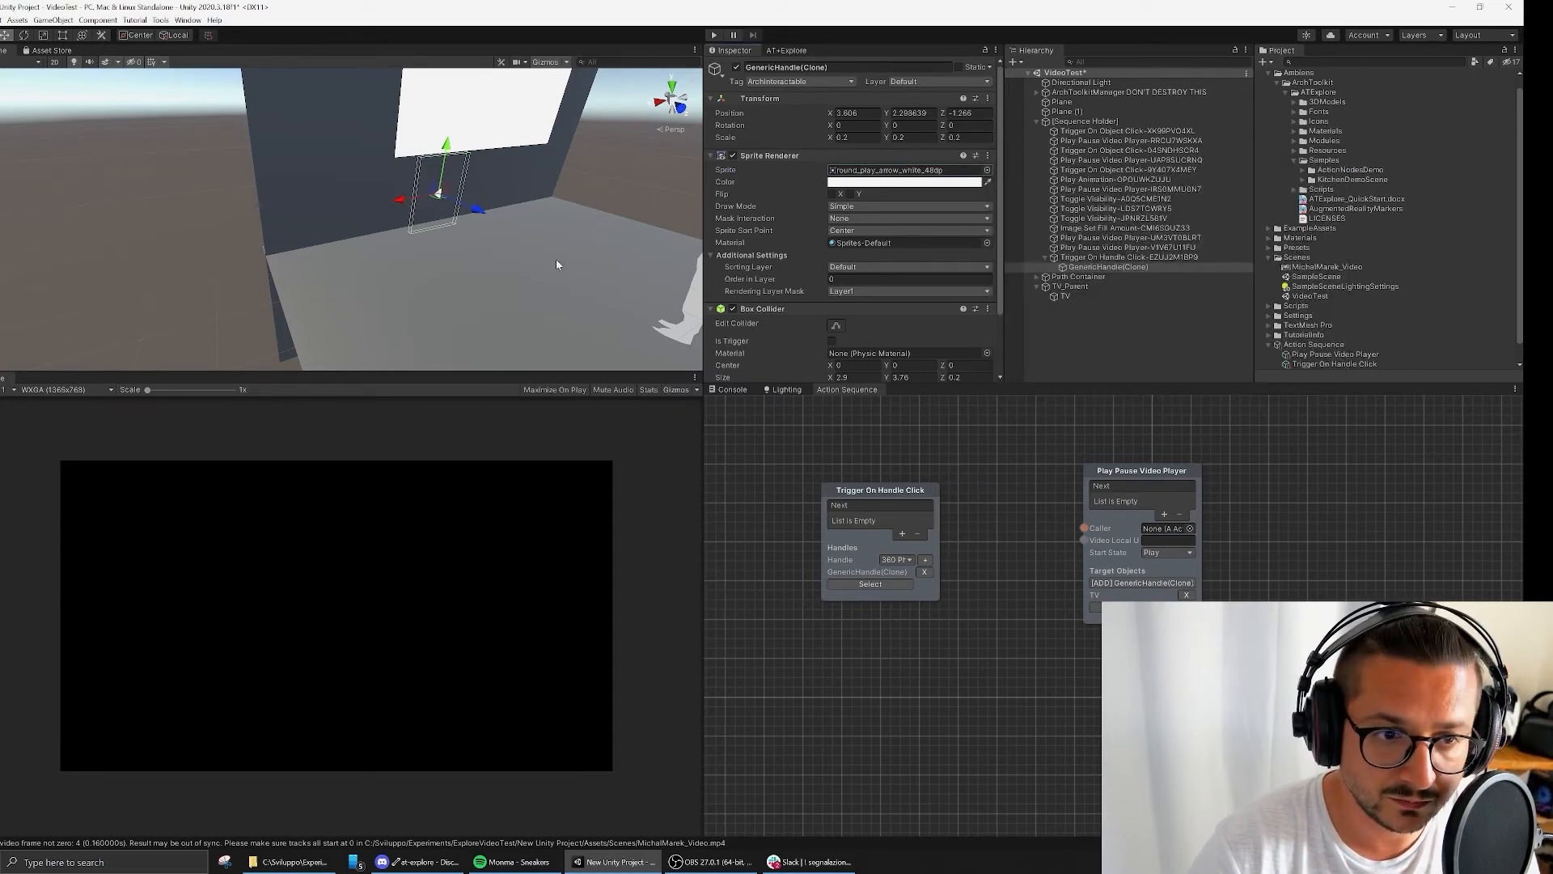
# Step: Rotate the handle's parent Trigger On Handle Click object to about -175.7 degrees on Y
pyautogui.moveTo(556, 260); pyautogui.dragTo(595, 232, button='right')
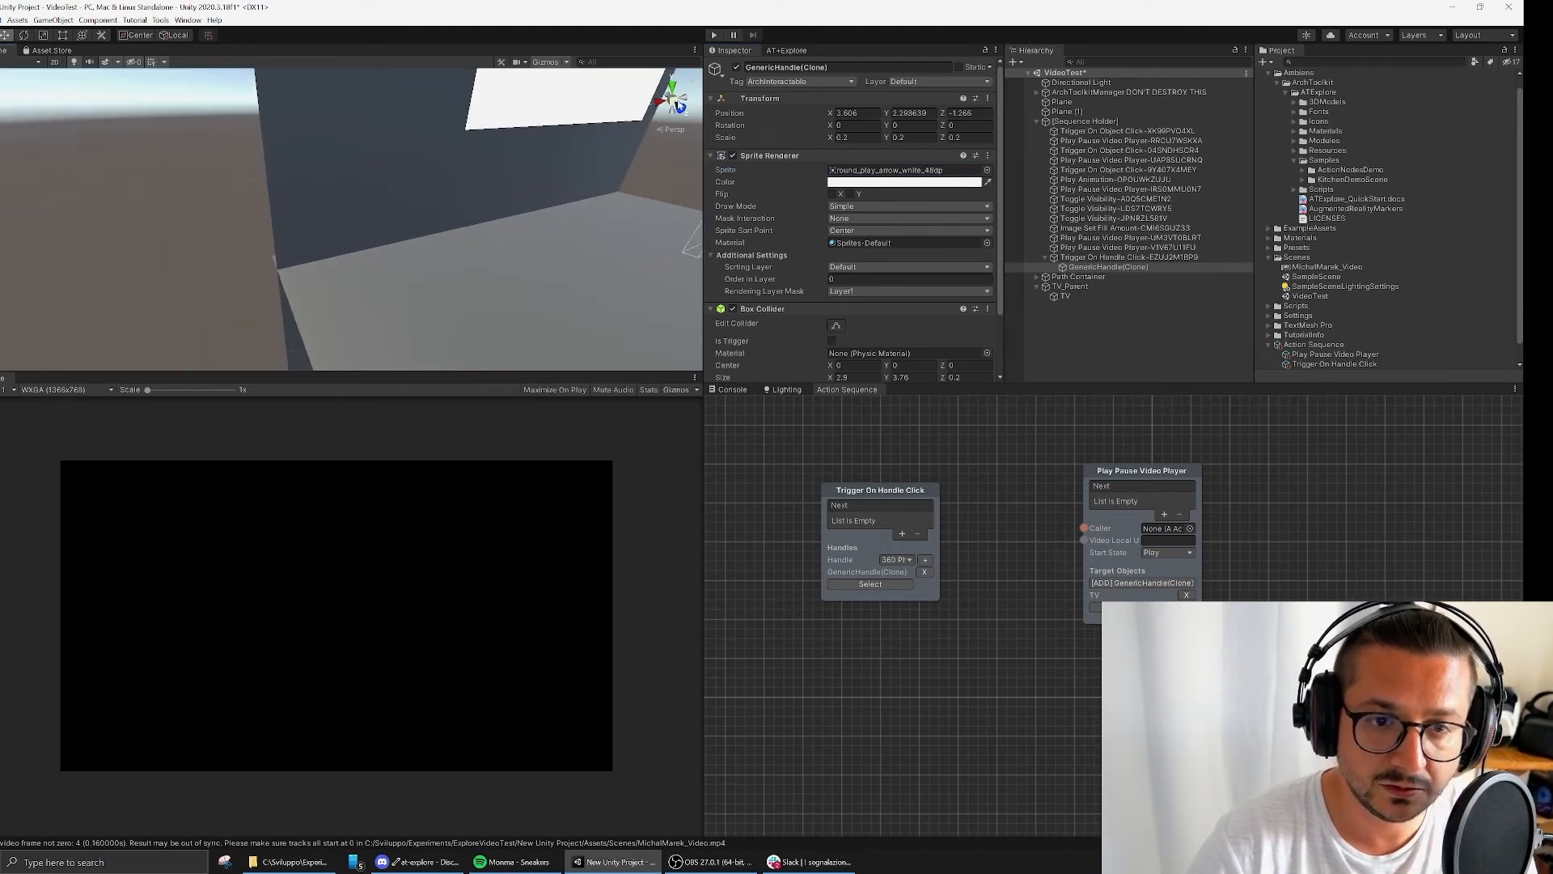
pyautogui.scroll(-3, 608, 188)
pyautogui.moveTo(609, 187); pyautogui.dragTo(561, 191, button='middle')
pyautogui.scroll(-3, 562, 191)
pyautogui.moveTo(340, 142); pyautogui.dragTo(433, 189, button='middle')
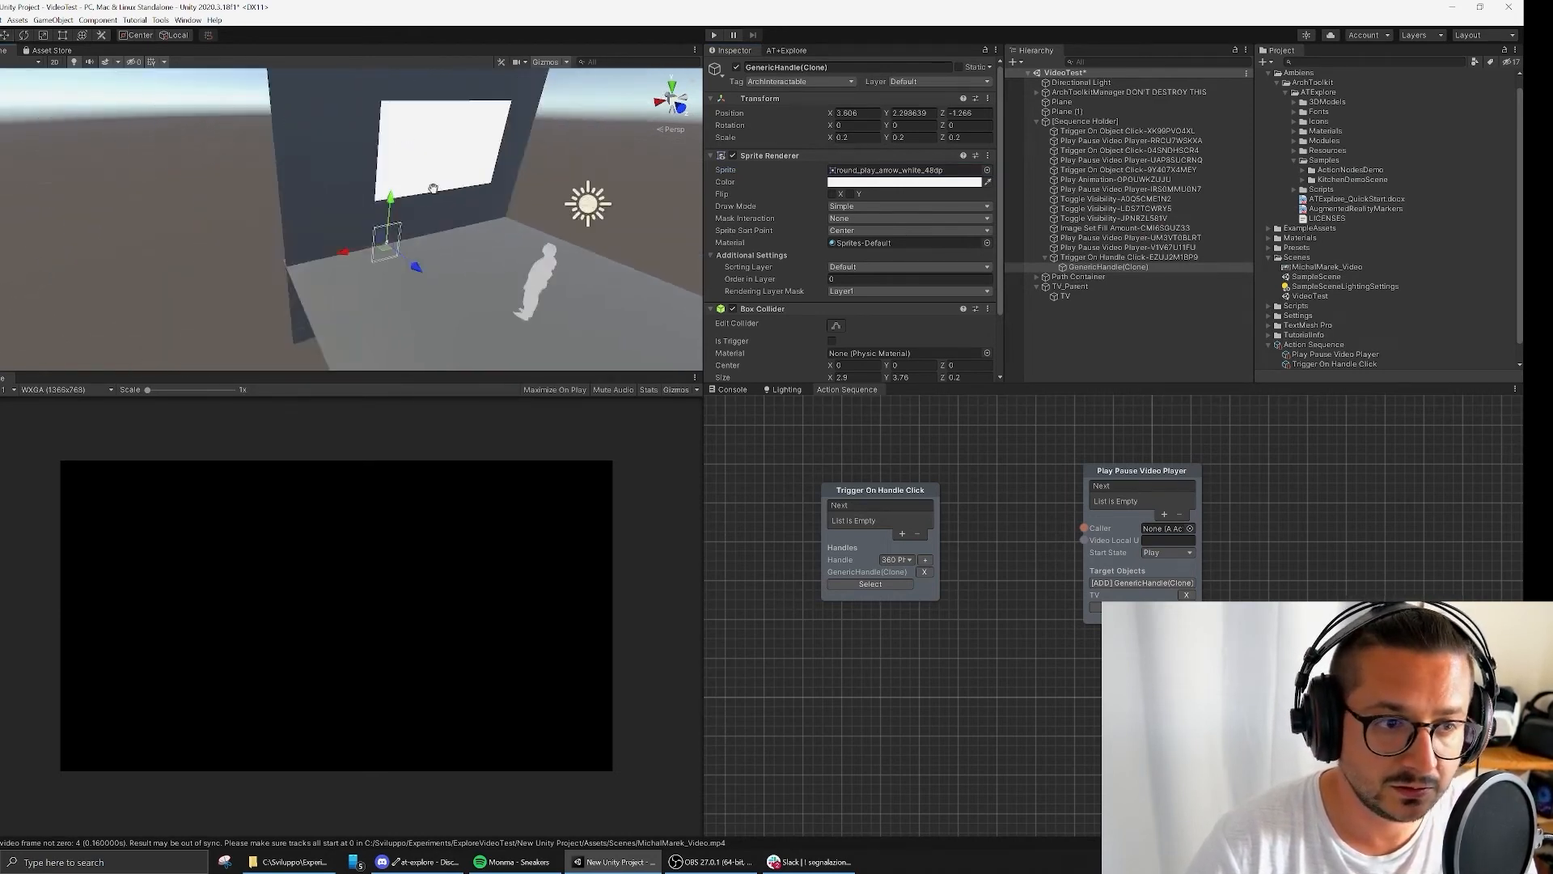
pyautogui.click(1108, 257)
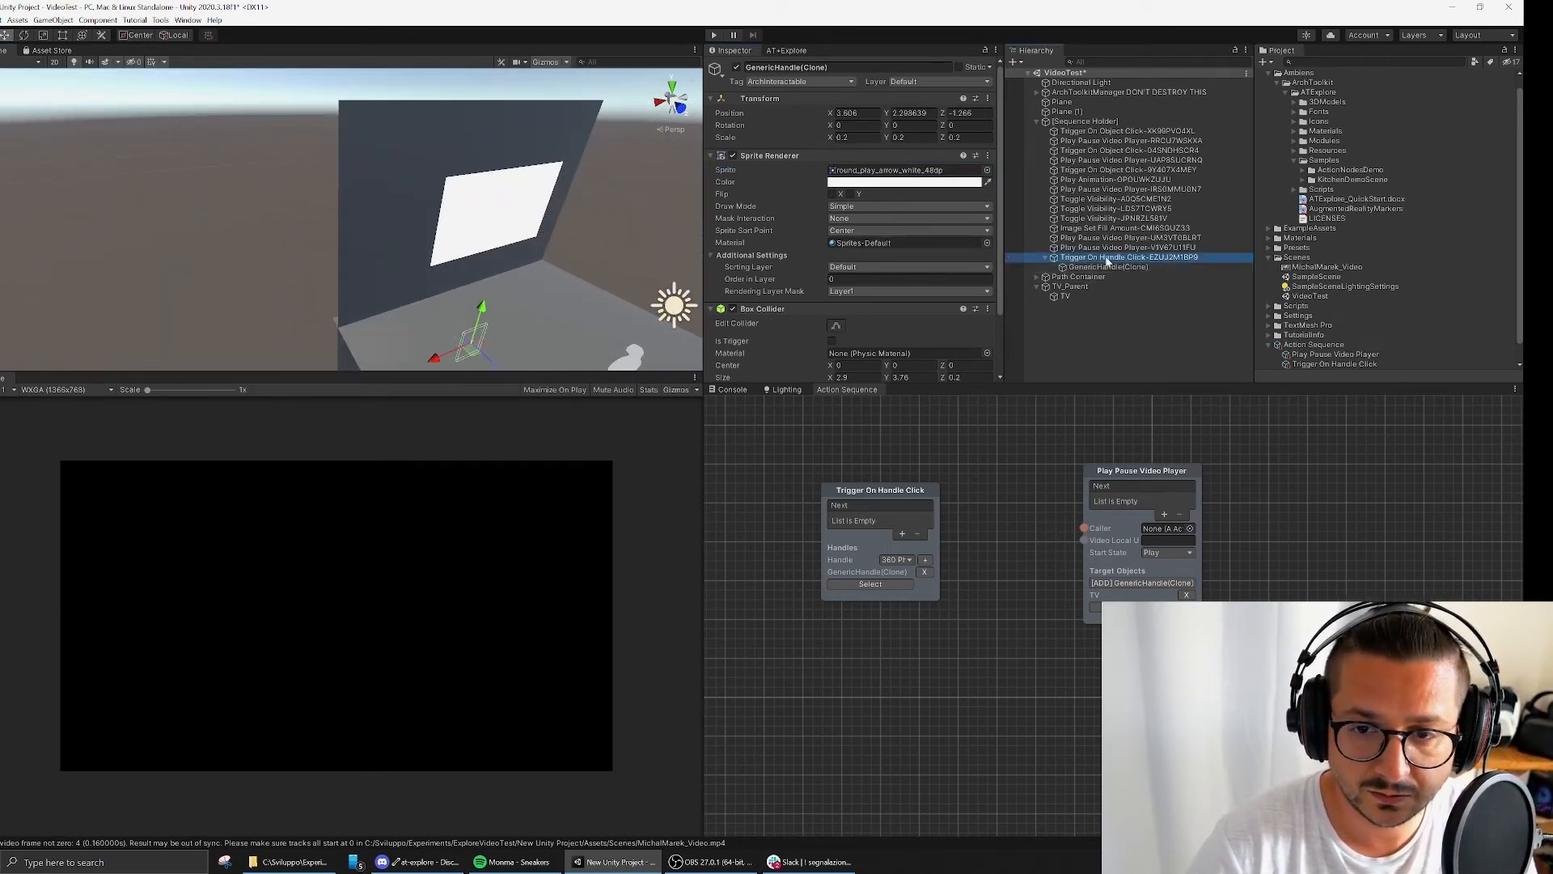
pyautogui.moveTo(415, 334); pyautogui.dragTo(375, 276, button='middle')
pyautogui.scroll(2, 359, 188)
pyautogui.moveTo(359, 188); pyautogui.dragTo(351, 209, button='middle')
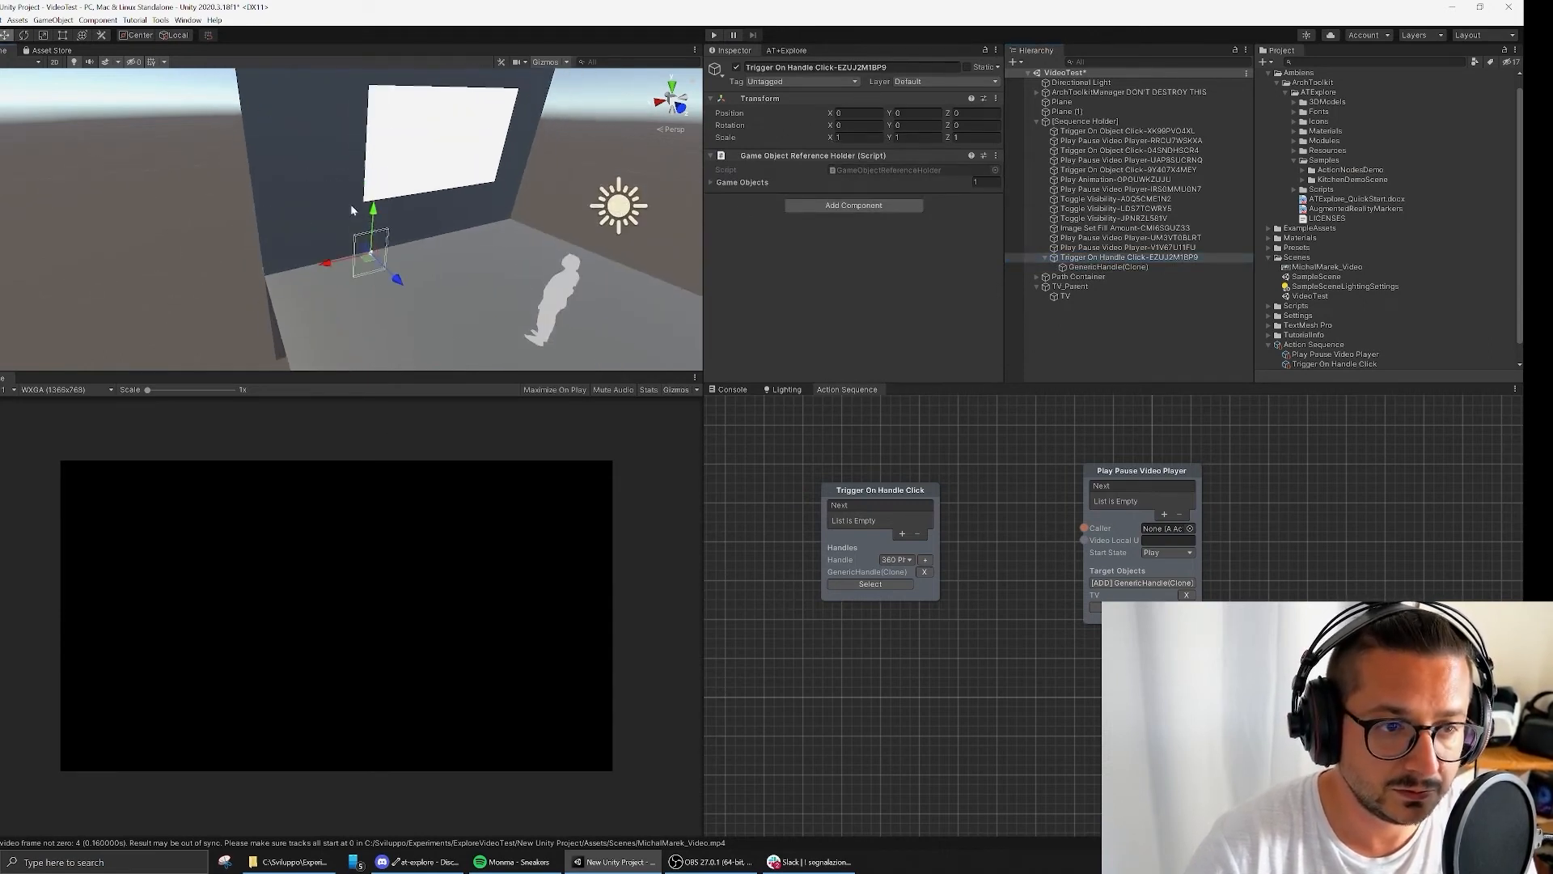
pyautogui.click(25, 37)
pyautogui.moveTo(378, 289); pyautogui.dragTo(666, 241)
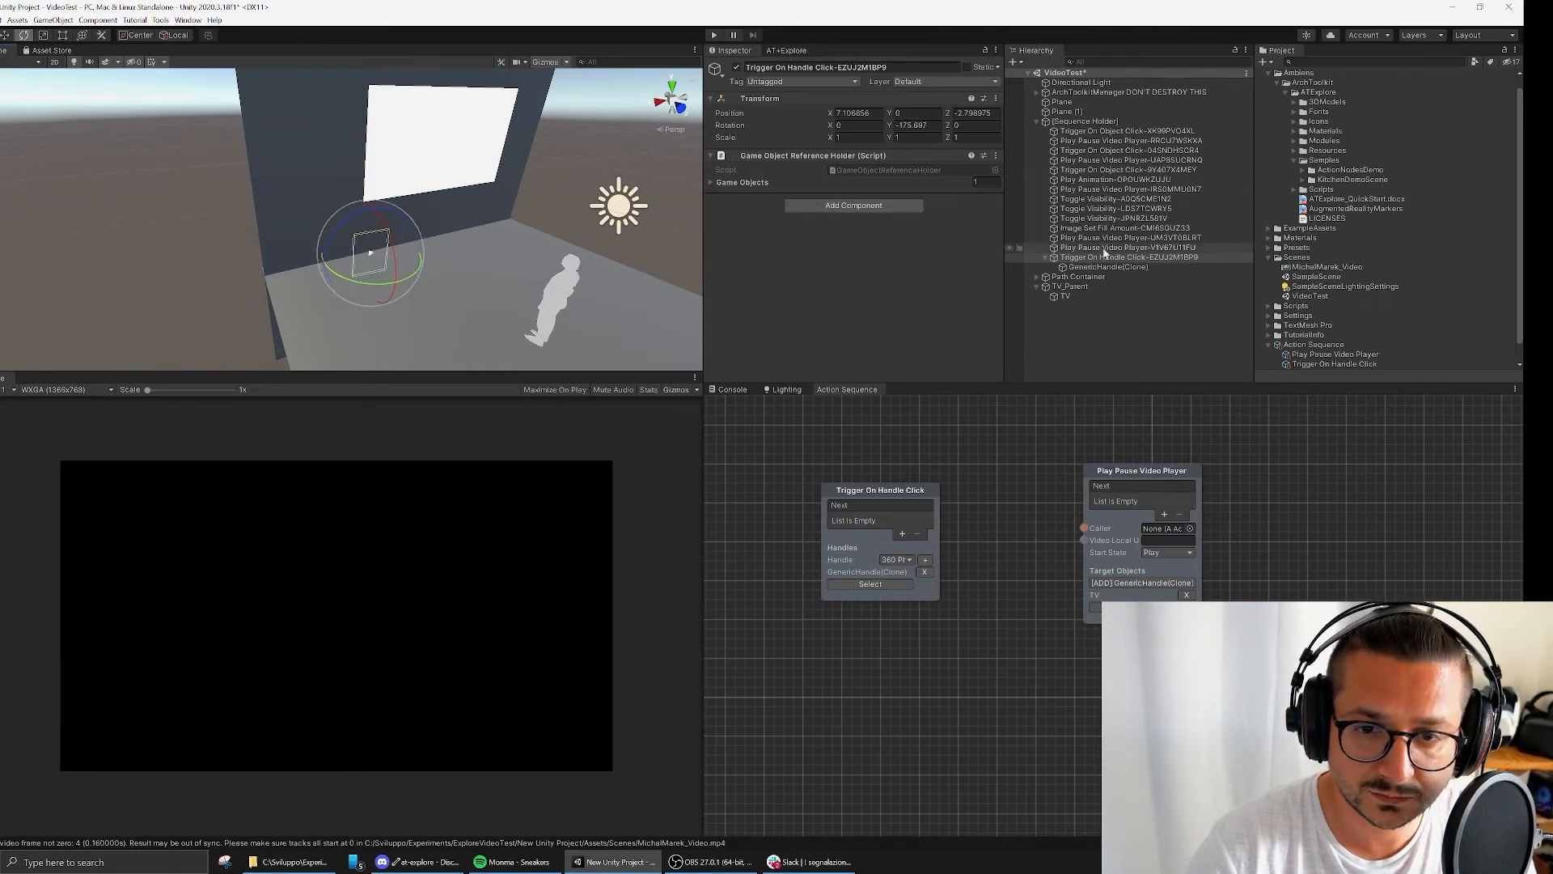
# Step: Set the Box Collider size of GenericHandle(Clone) to 1 on X and Y
pyautogui.click(1108, 267)
pyautogui.scroll(-3, 748, 284)
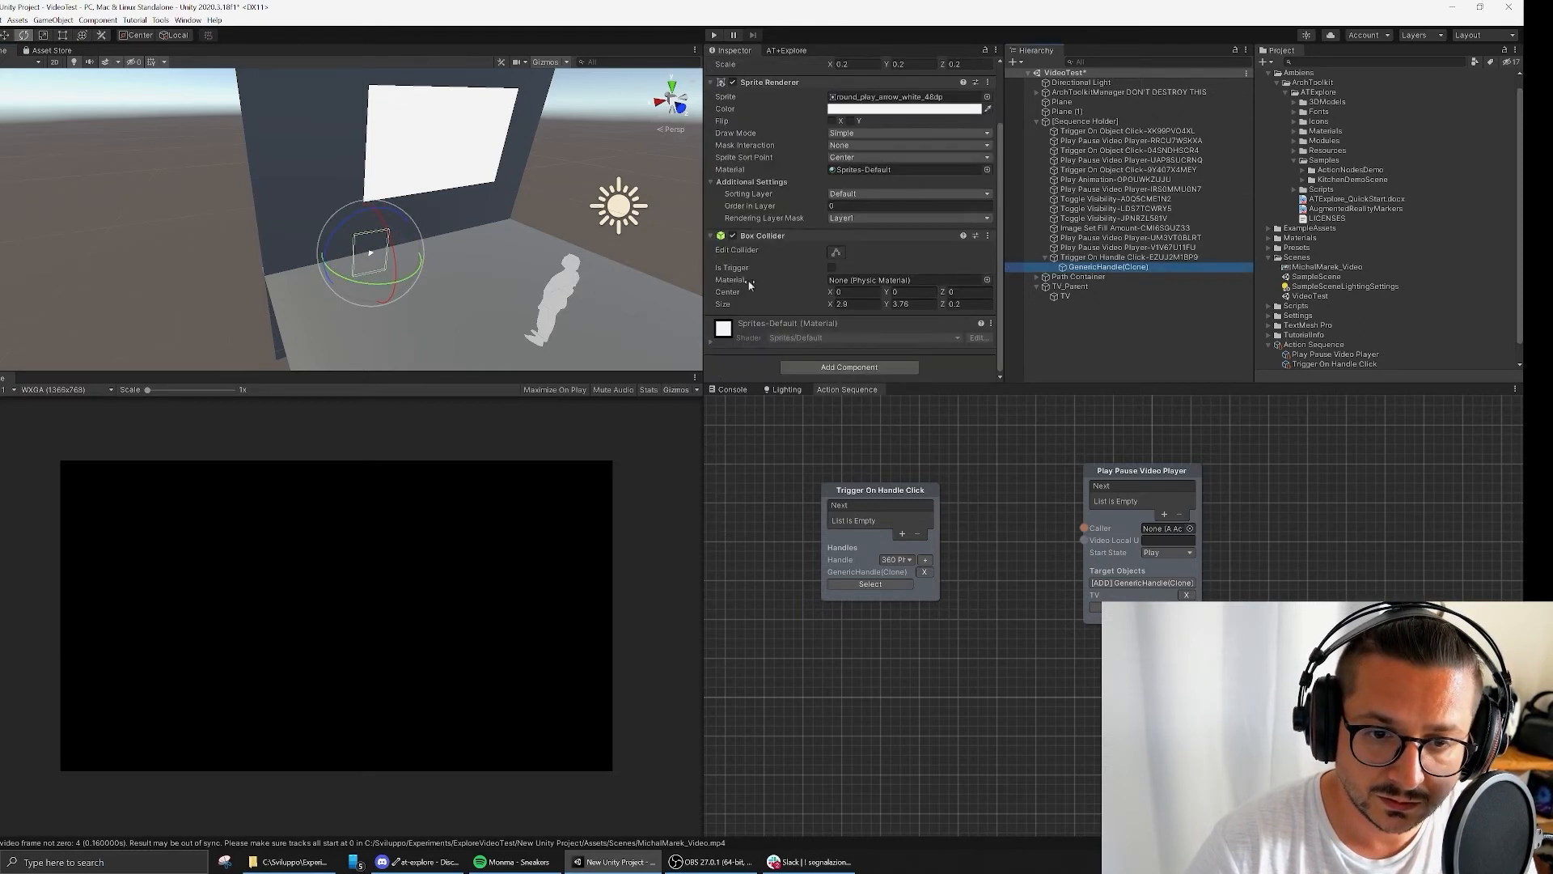
pyautogui.click(855, 304)
pyautogui.write('1')
pyautogui.press('Tab')
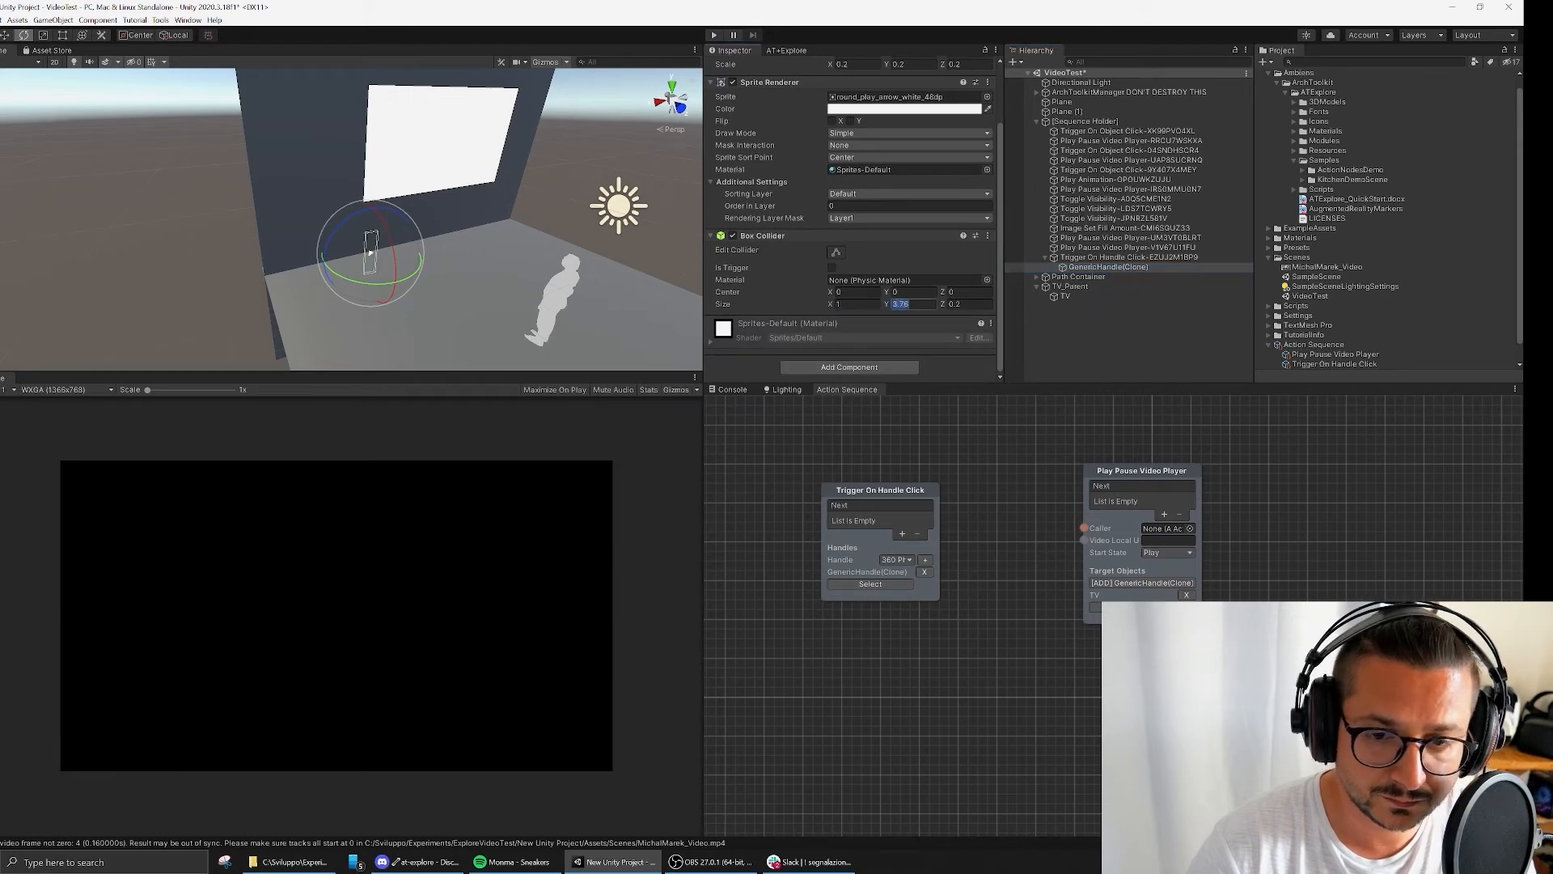
pyautogui.write('1')
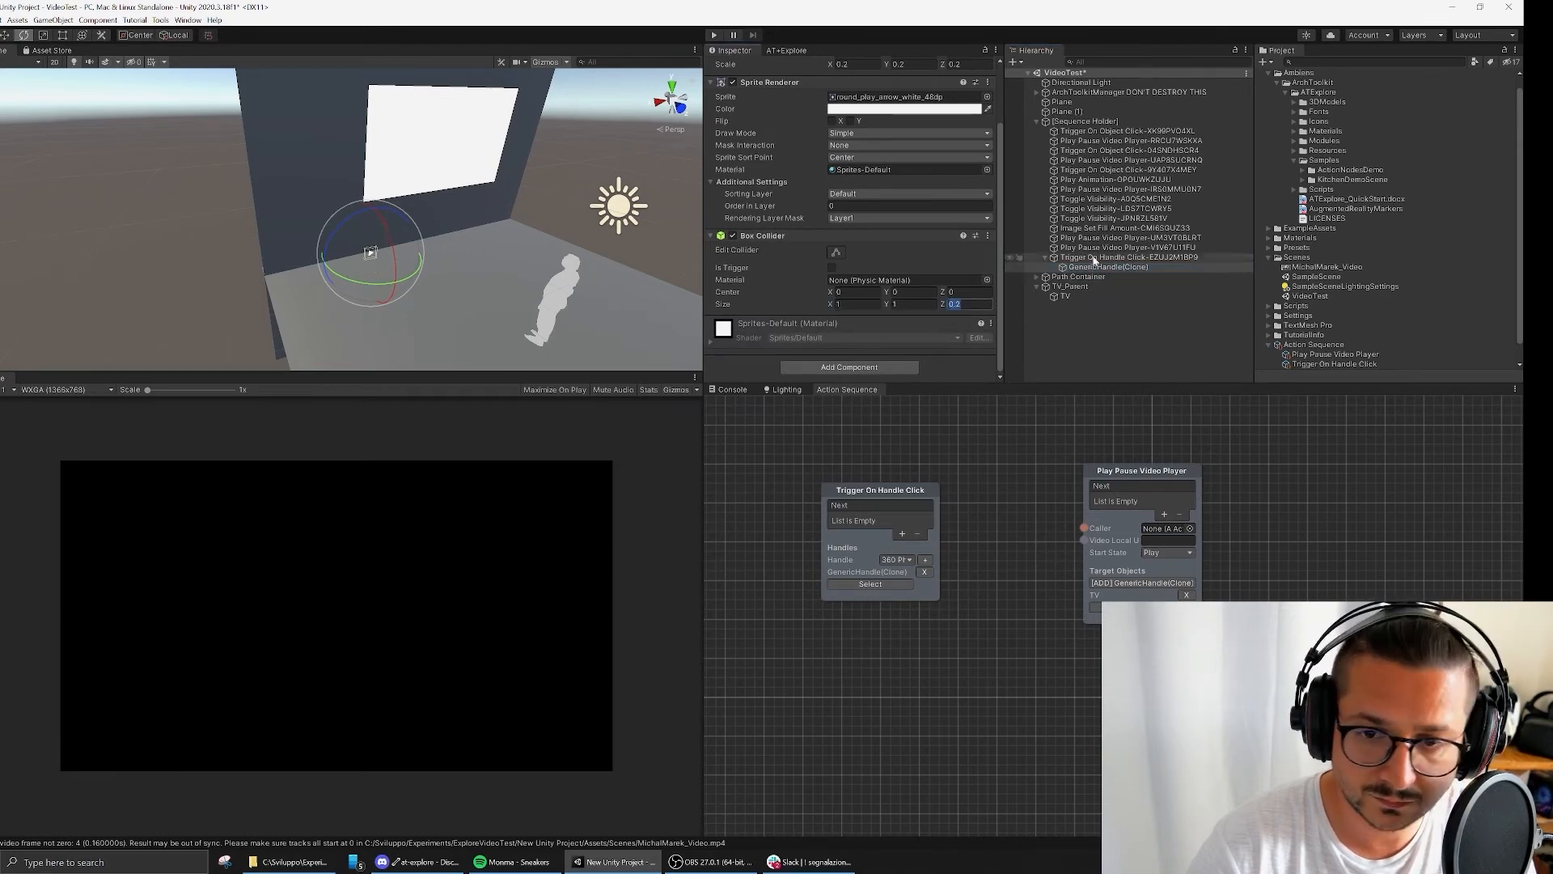
# Step: Set the parent Trigger On Handle Click object's scale to 2 on X, Y and Z
pyautogui.click(1128, 258)
pyautogui.moveTo(831, 139); pyautogui.dragTo(827, 138)
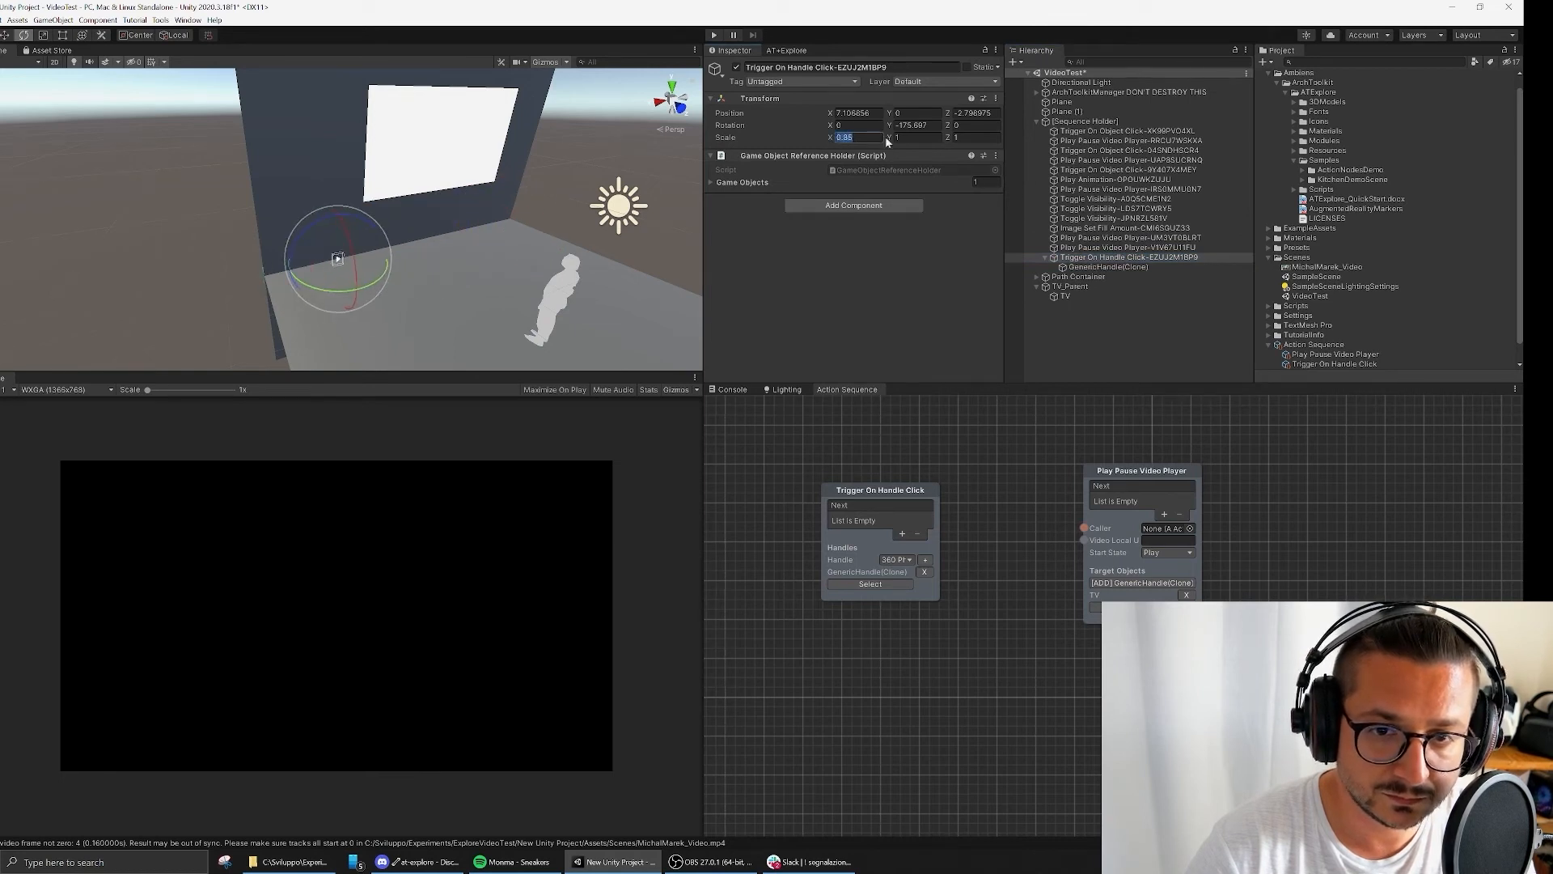
pyautogui.write('2')
pyautogui.press('Tab')
pyautogui.write('2')
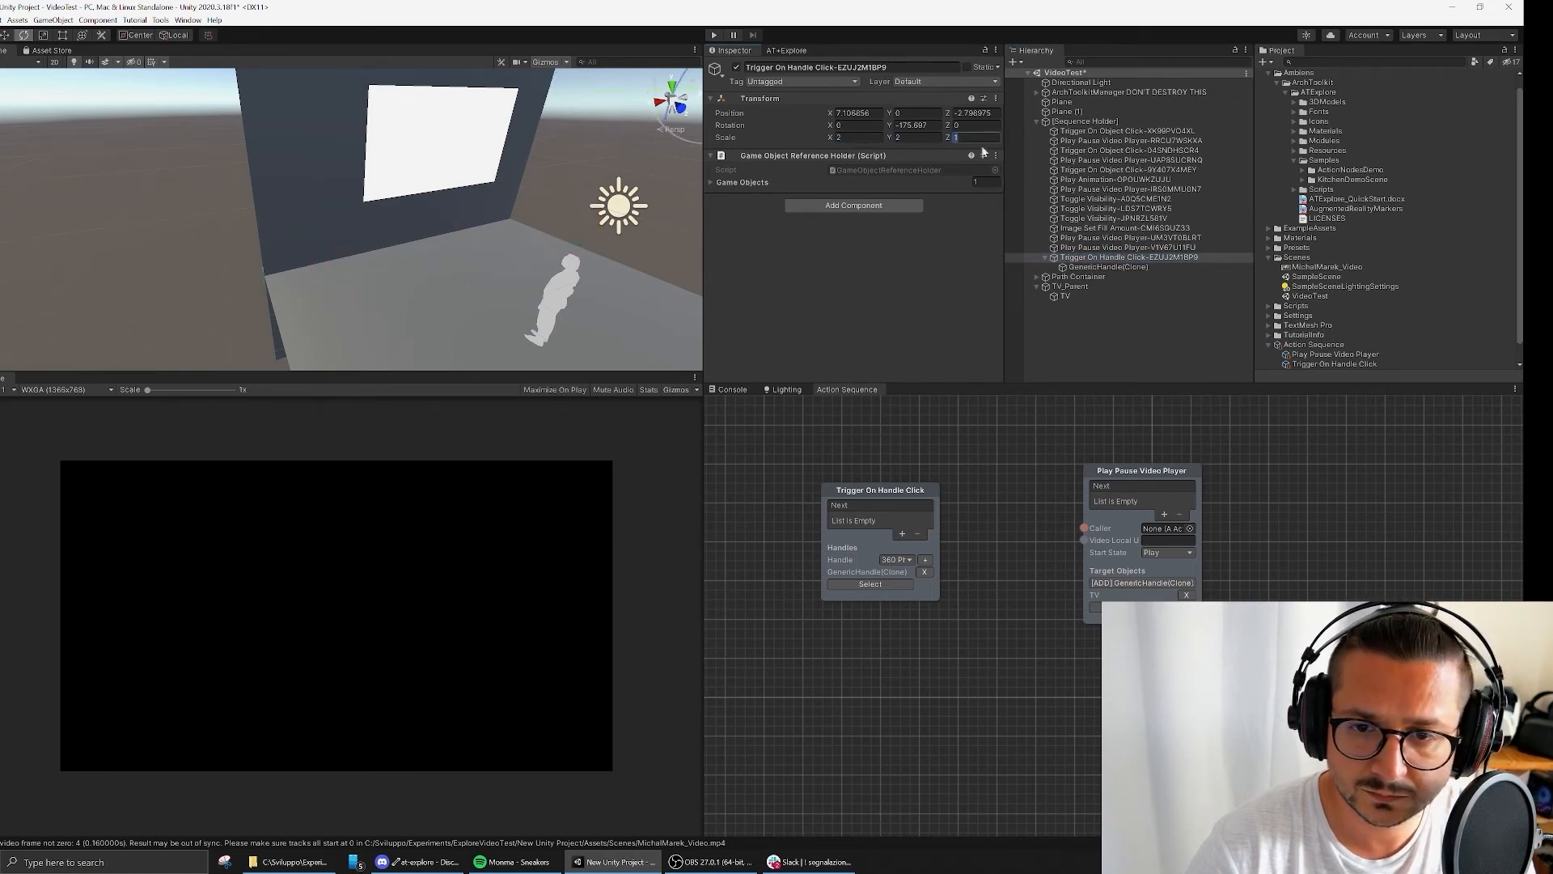
# Step: Reset the local position of GenericHandle(Clone) to 0 on X, Y and Z
pyautogui.click(1108, 267)
pyautogui.click(849, 113)
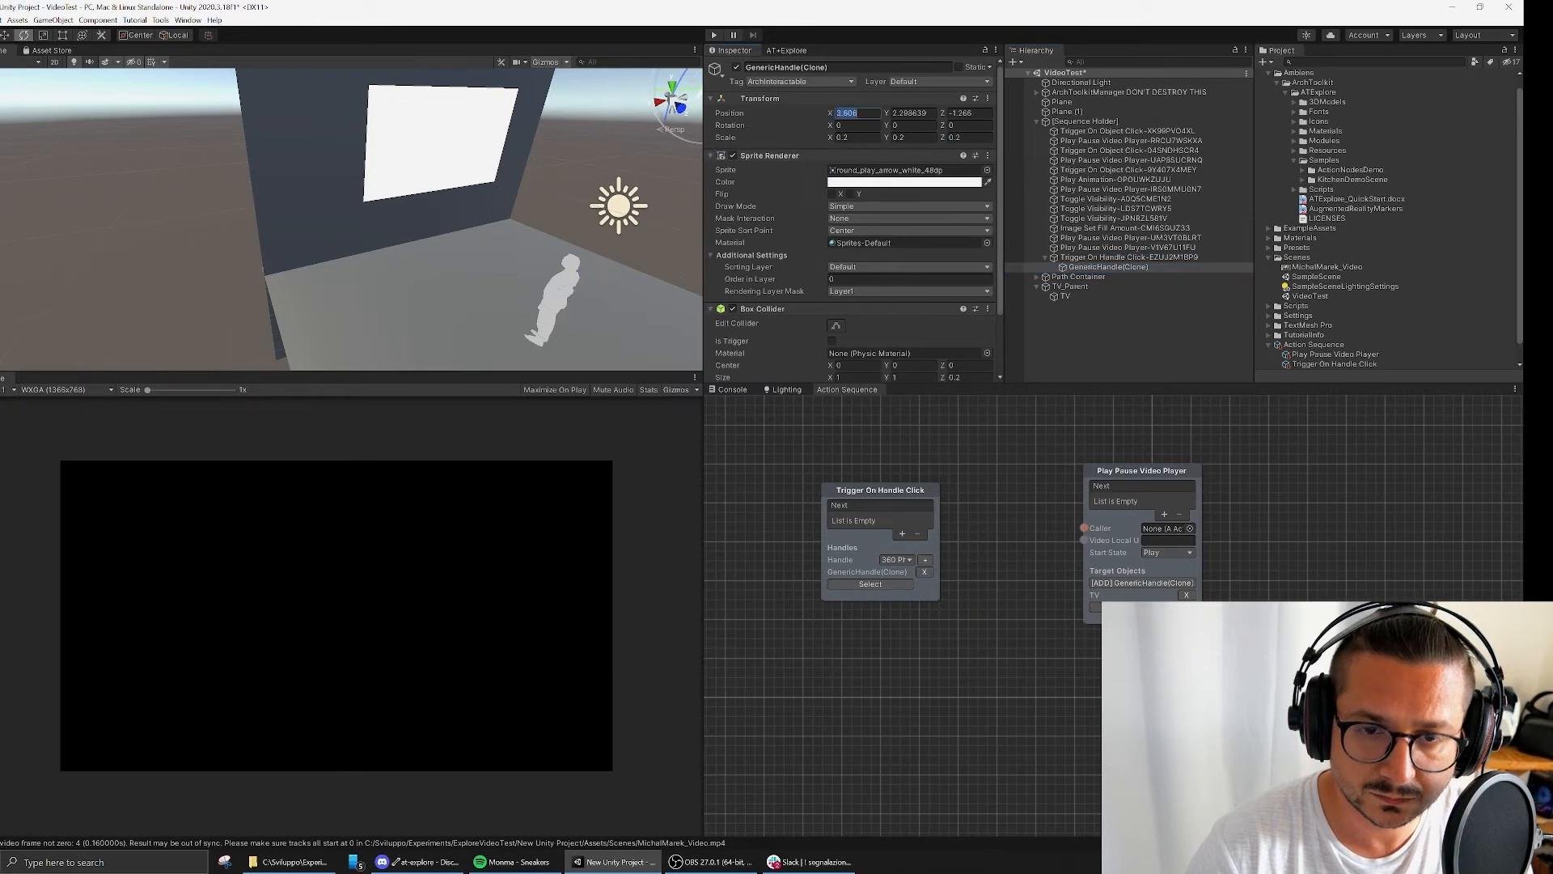
pyautogui.write('0')
pyautogui.press('Tab')
pyautogui.write('0')
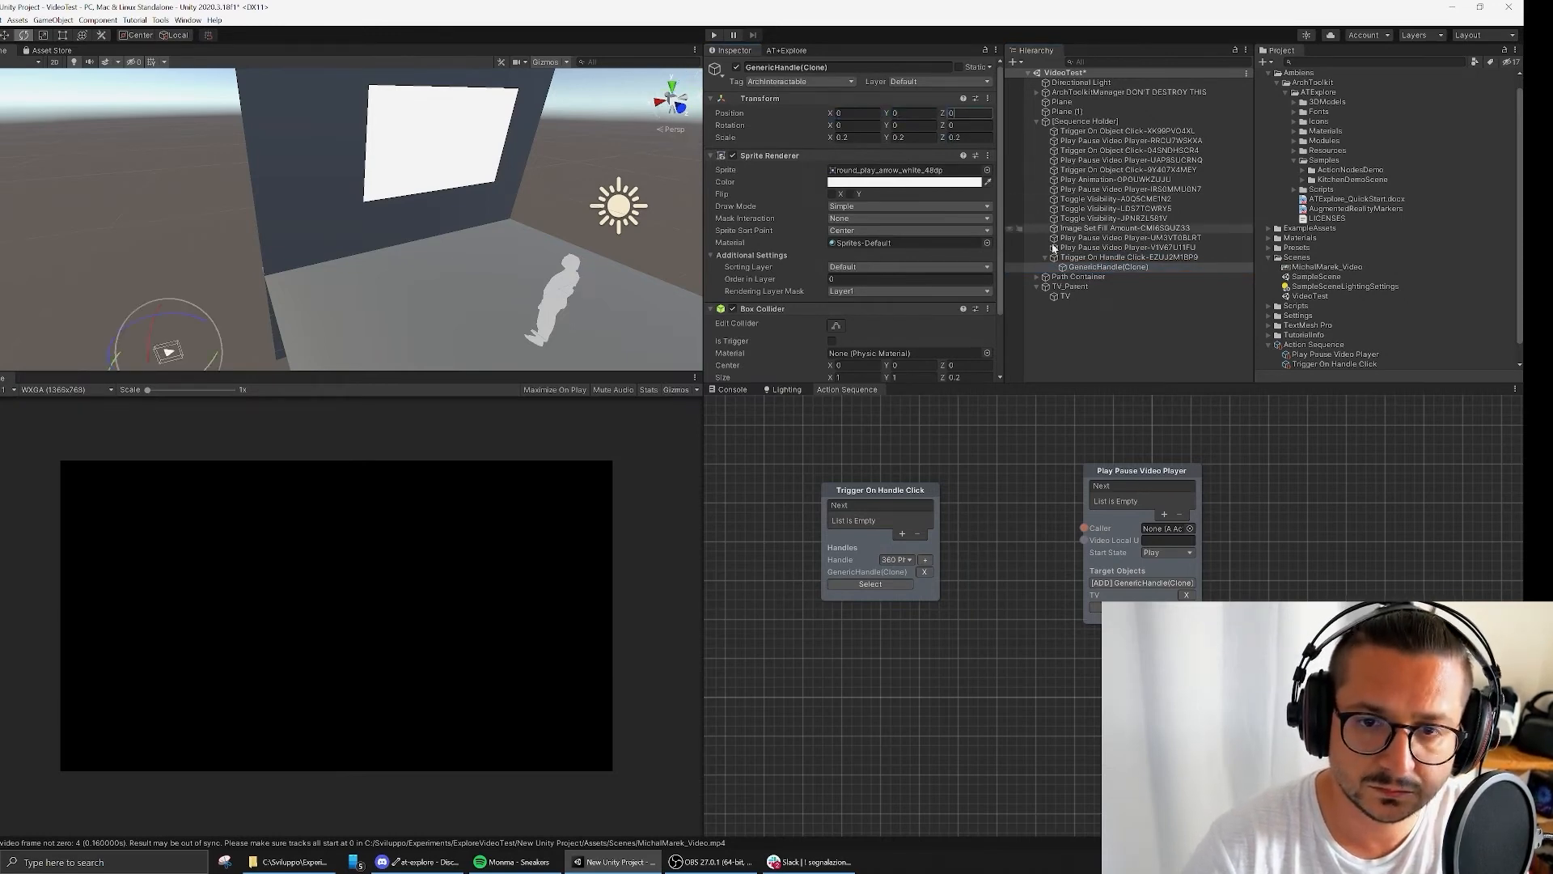
# Step: Set the parent Trigger On Handle Click object's scale to 3 on X, Y and Z
pyautogui.doubleClick(1128, 257)
pyautogui.scroll(-15, 445, 279)
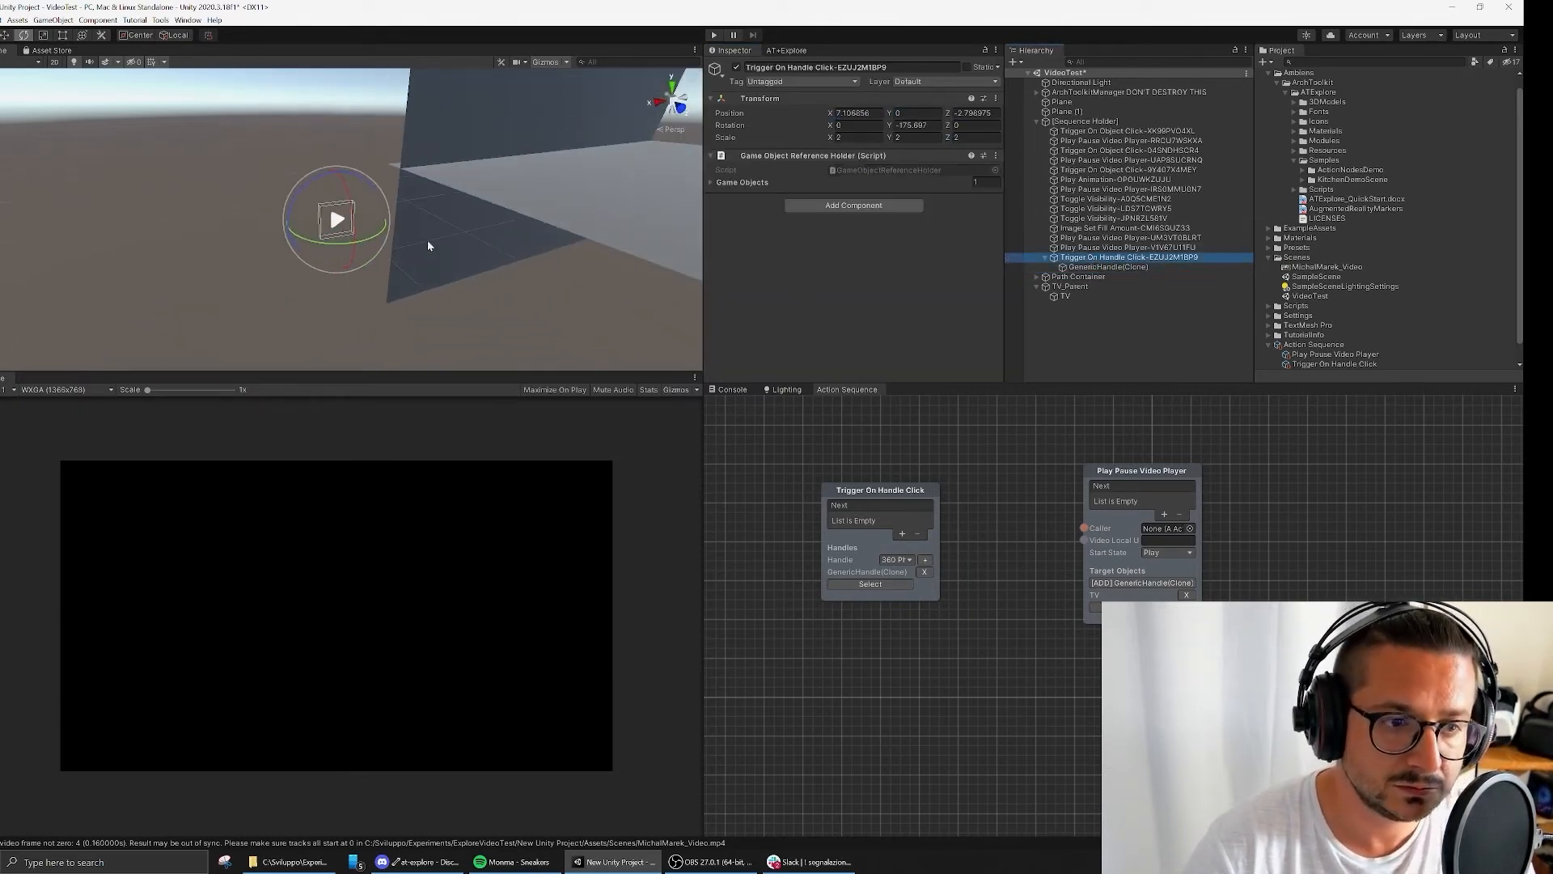
pyautogui.moveTo(451, 242); pyautogui.dragTo(373, 310, button='middle')
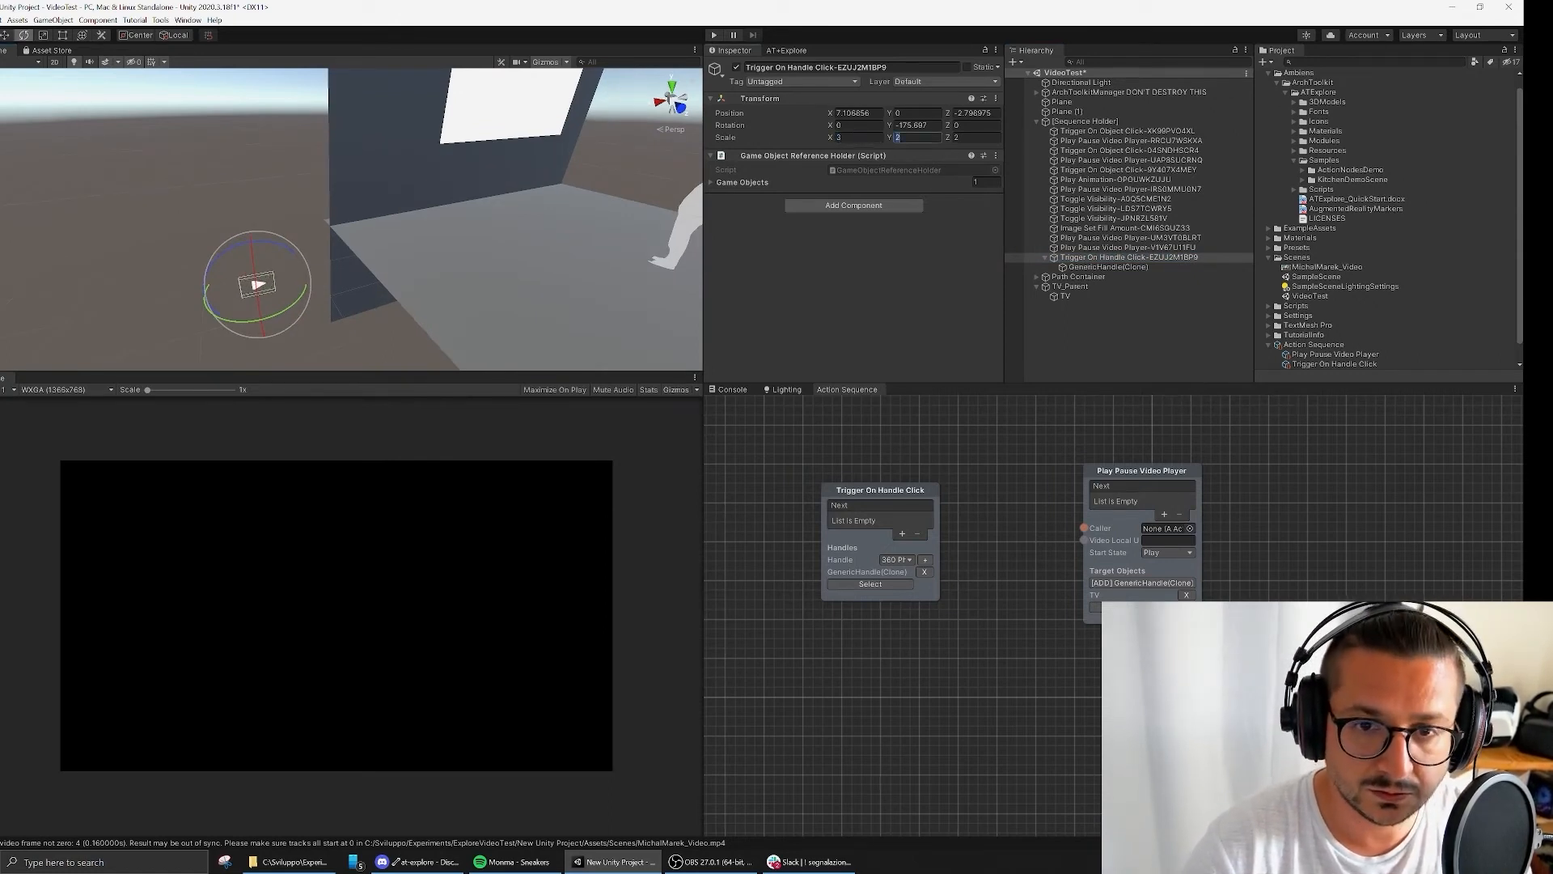
pyautogui.write('3')
pyautogui.press('Tab')
pyautogui.write('3')
pyautogui.click(1100, 257)
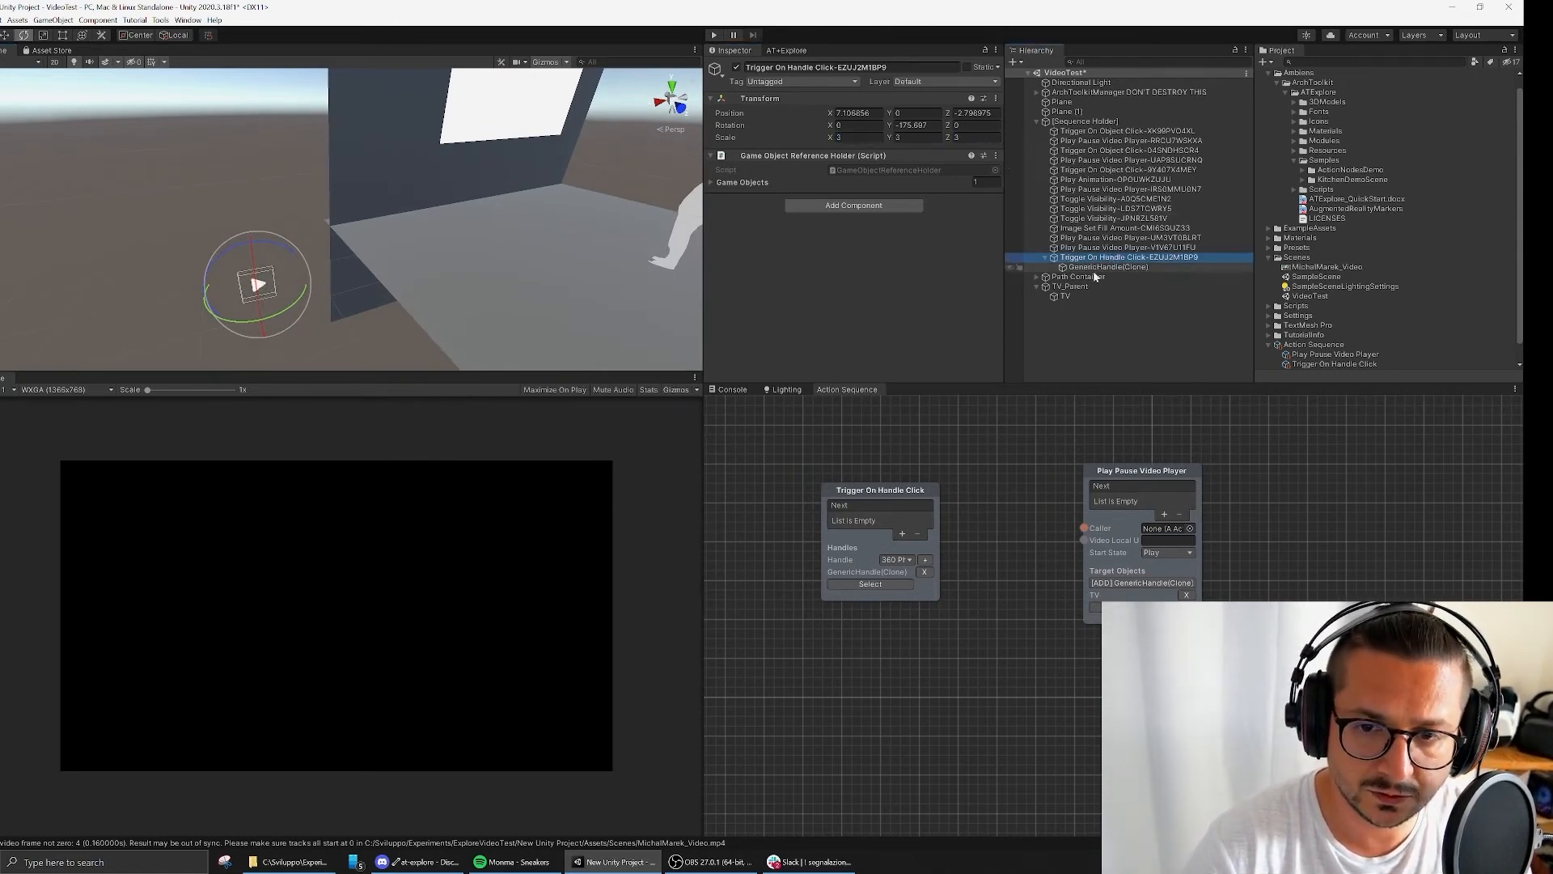
# Step: Move the Trigger On Handle Click object onto the wall just below the TV screen
pyautogui.click(5, 38)
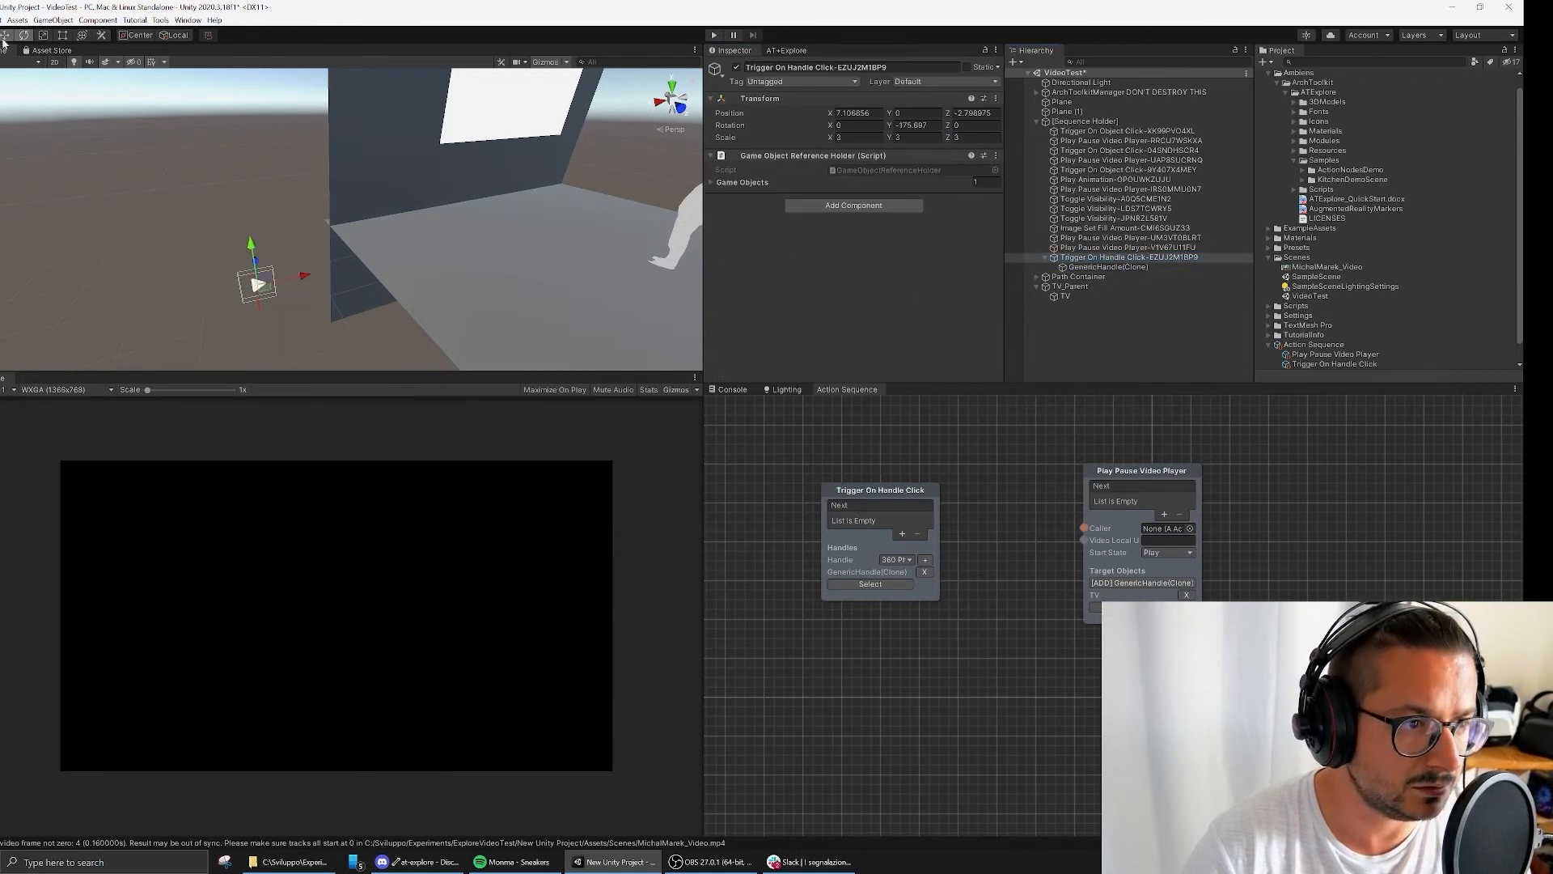
pyautogui.moveTo(251, 244); pyautogui.dragTo(516, 177)
pyautogui.moveTo(488, 254); pyautogui.dragTo(448, 270, button='middle')
pyautogui.moveTo(416, 187); pyautogui.dragTo(441, 229)
# Step: Select the handle assigned to the Trigger On Handle Click node and inspect its placement in the scene
pyautogui.click(871, 491)
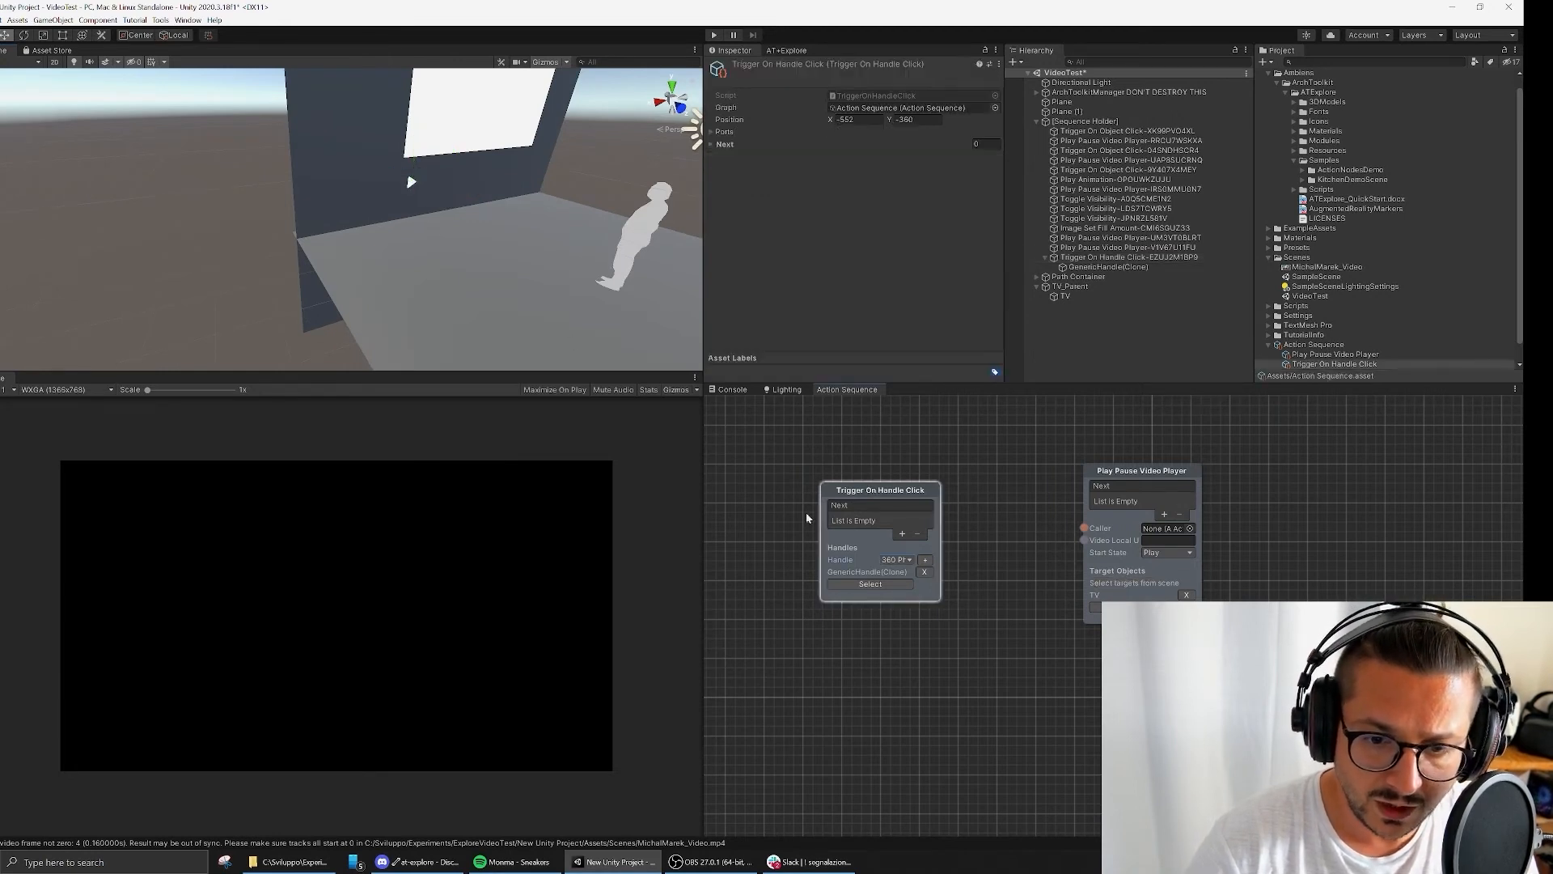
pyautogui.click(846, 584)
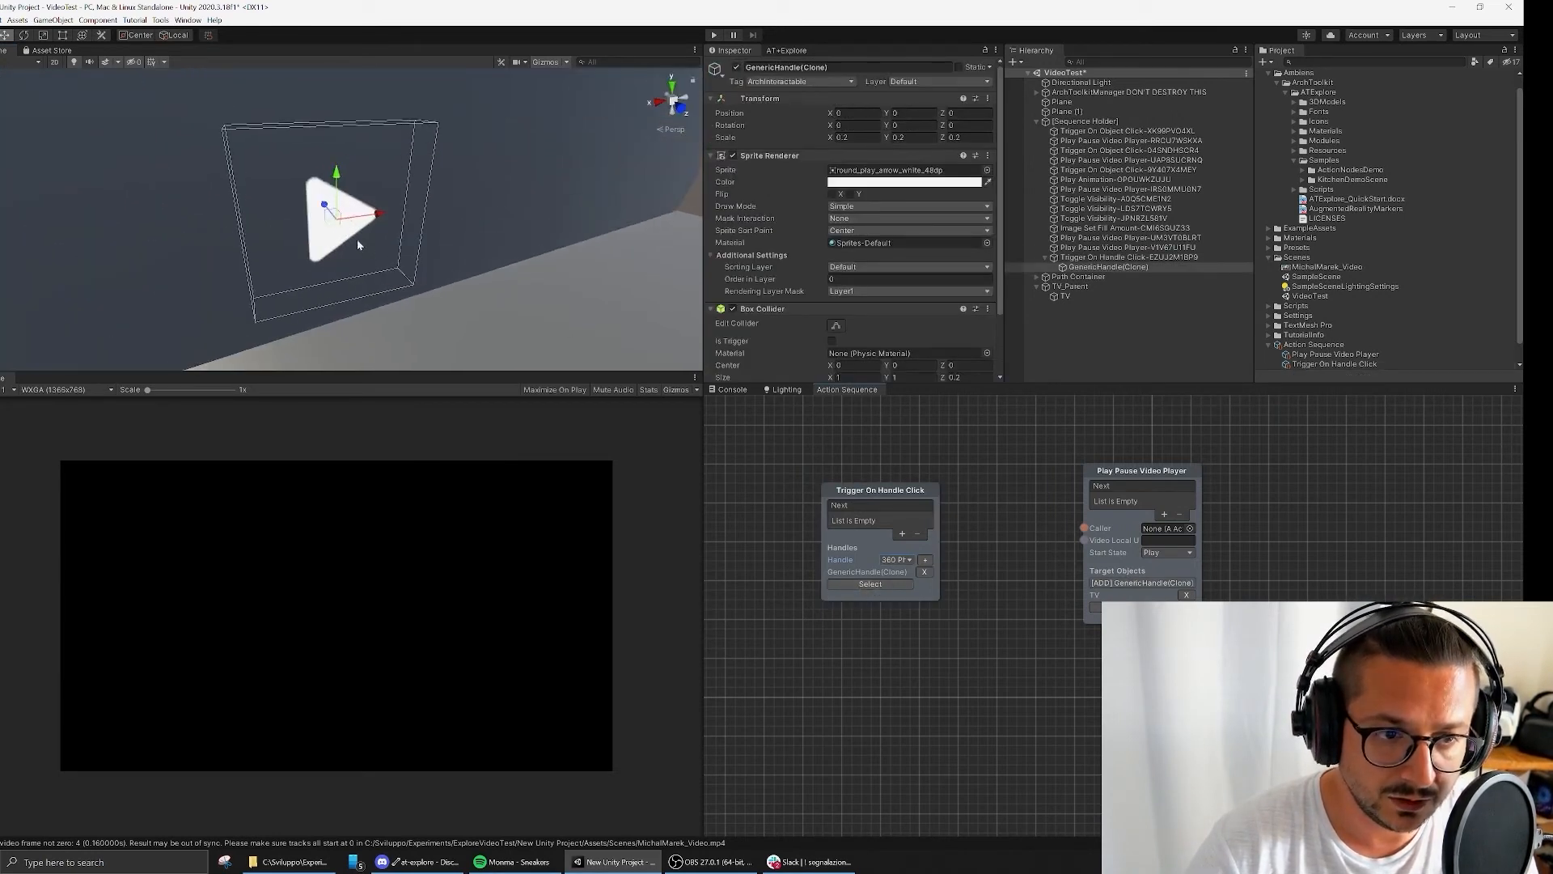
pyautogui.moveTo(356, 271)
pyautogui.keyDown('alt'); pyautogui.mouseDown()
pyautogui.moveTo(402, 259)
pyautogui.moveTo(381, 215)
pyautogui.moveTo(381, 256)
pyautogui.mouseUp(); pyautogui.keyUp('alt')
pyautogui.scroll(-3, 371, 246)
# Step: Give the Trigger On Handle Click node a Next output, link it to the Play Pause Video Player's Caller, and align both nodes
pyautogui.moveTo(883, 503); pyautogui.dragTo(873, 474)
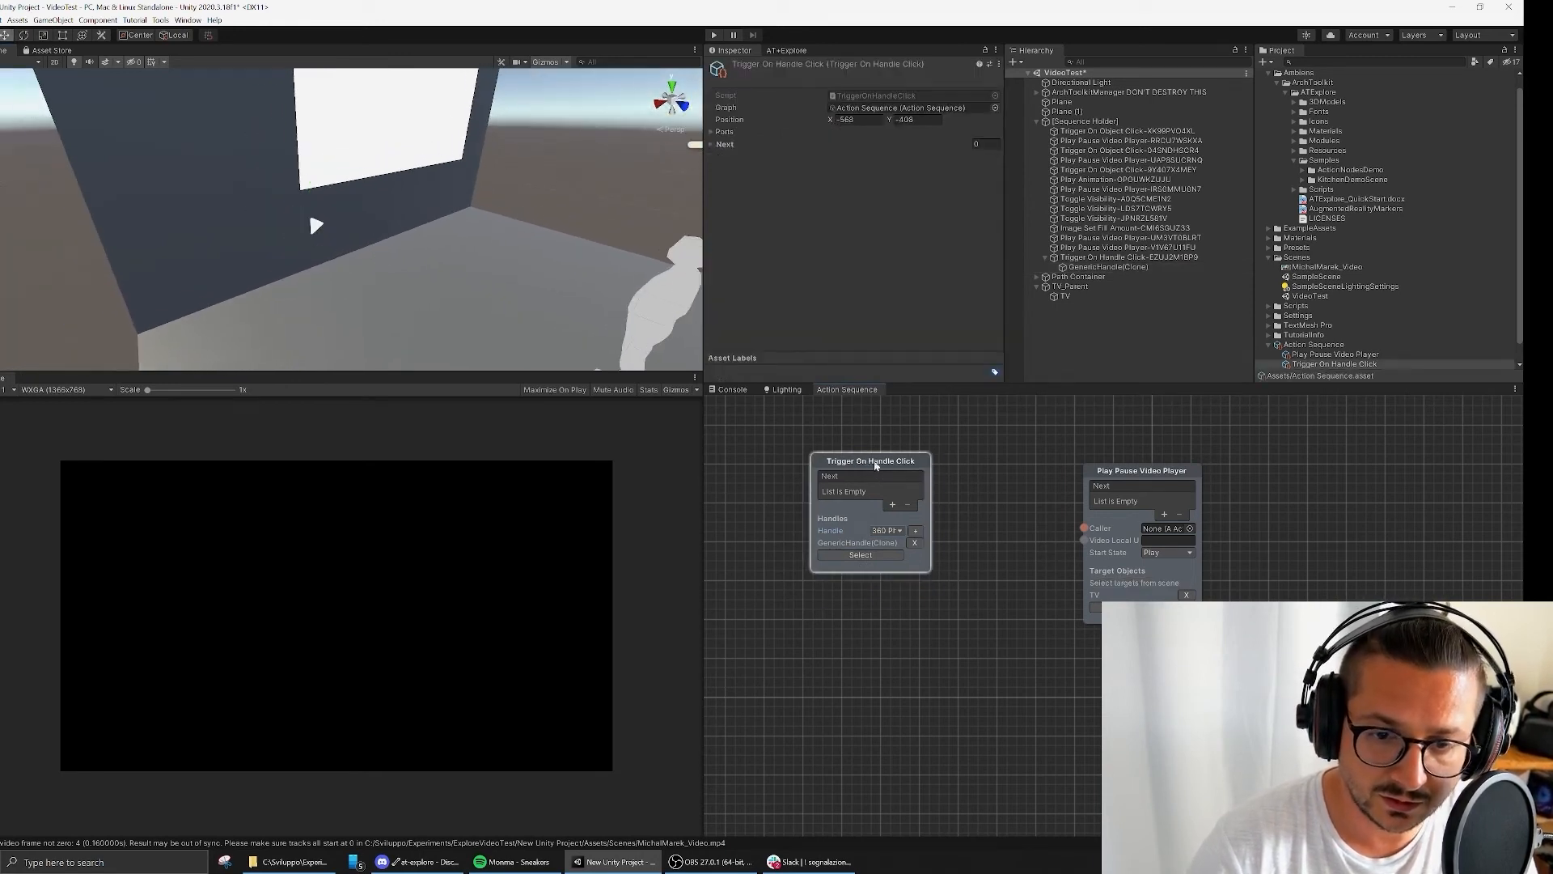
pyautogui.click(894, 506)
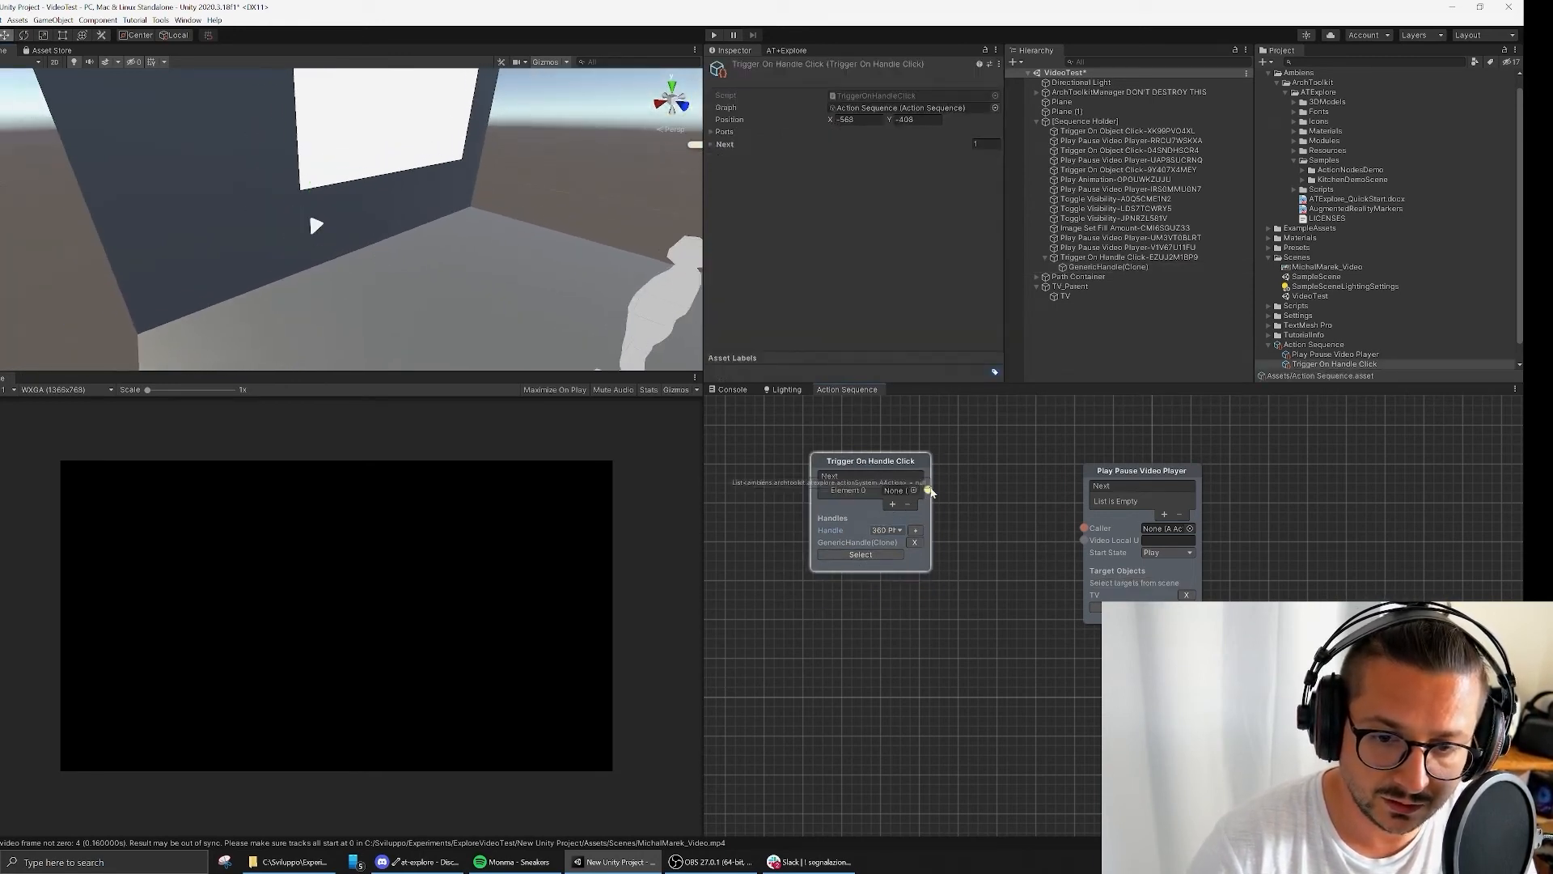
pyautogui.moveTo(929, 491); pyautogui.dragTo(1084, 527)
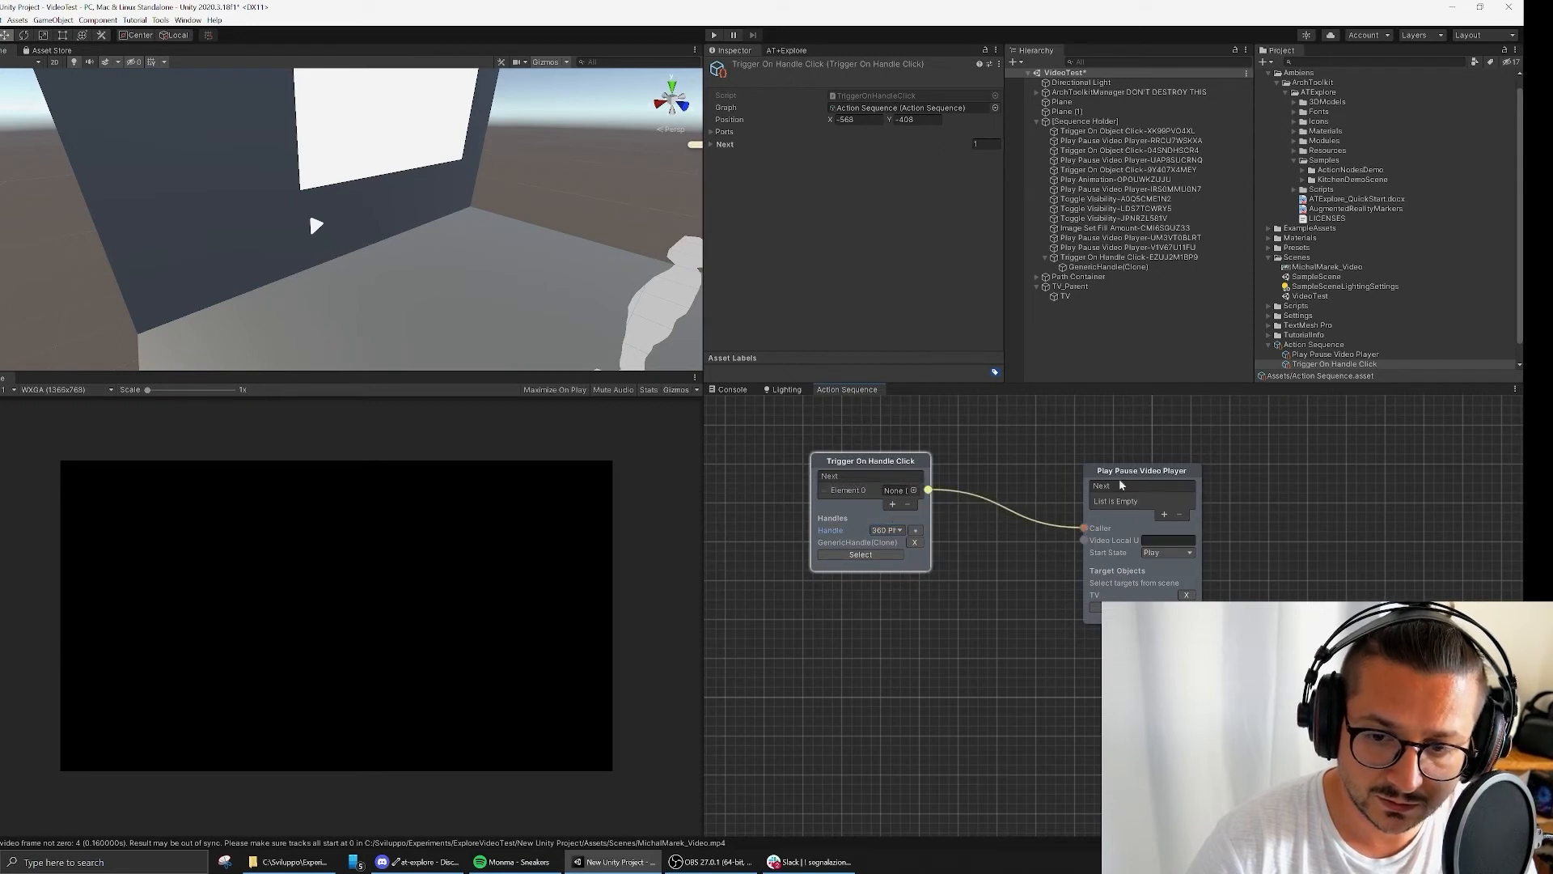
pyautogui.moveTo(1129, 473); pyautogui.dragTo(1070, 463)
# Step: Save the scene and start Play mode to test the handle
pyautogui.click(986, 708)
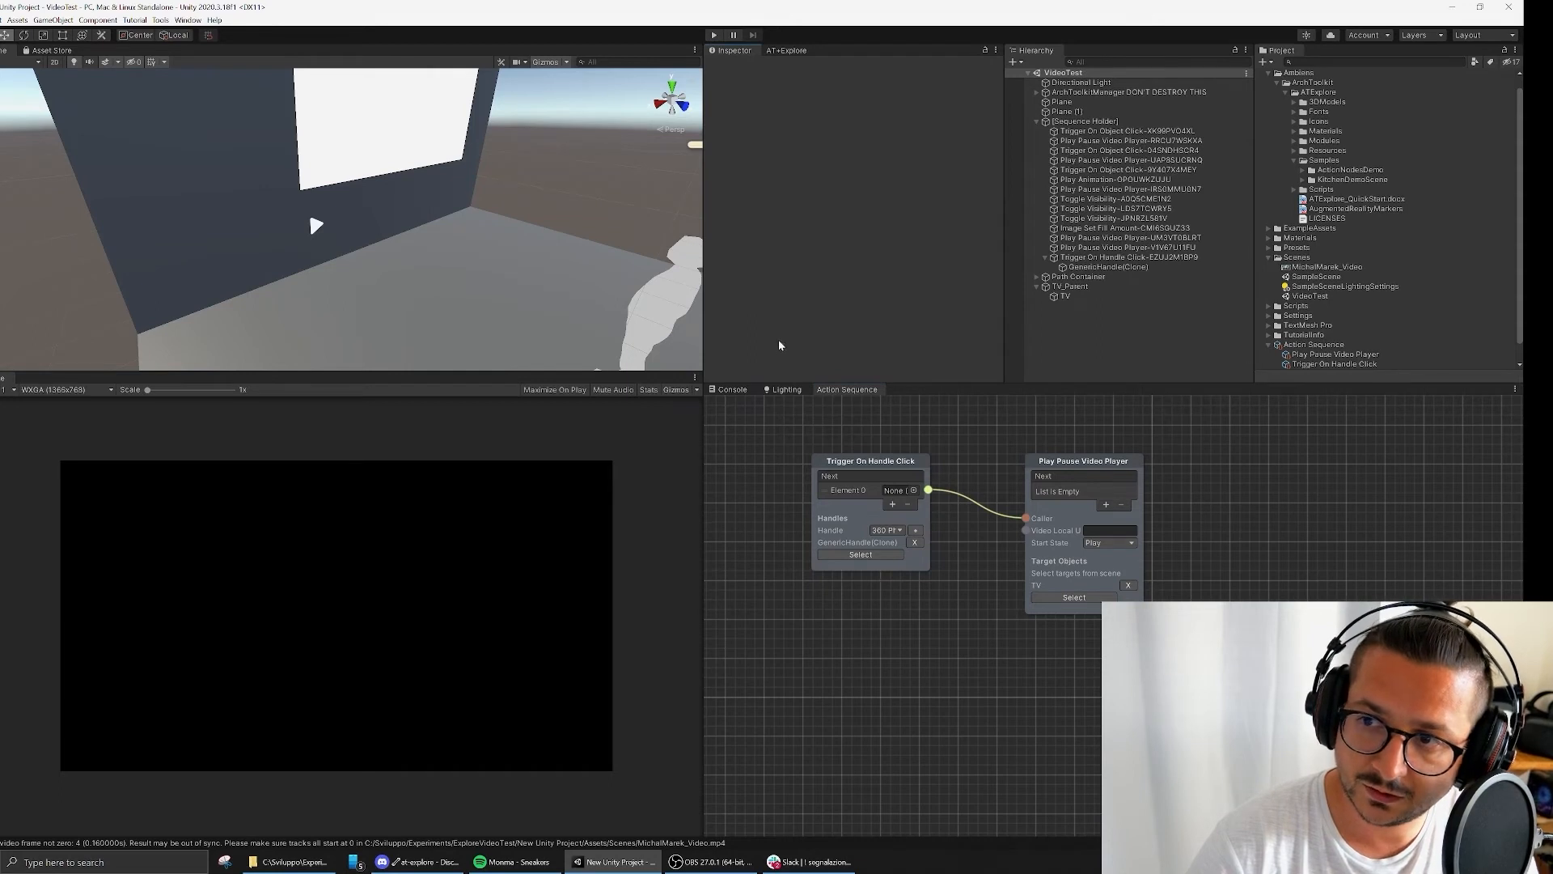
pyautogui.click(714, 35)
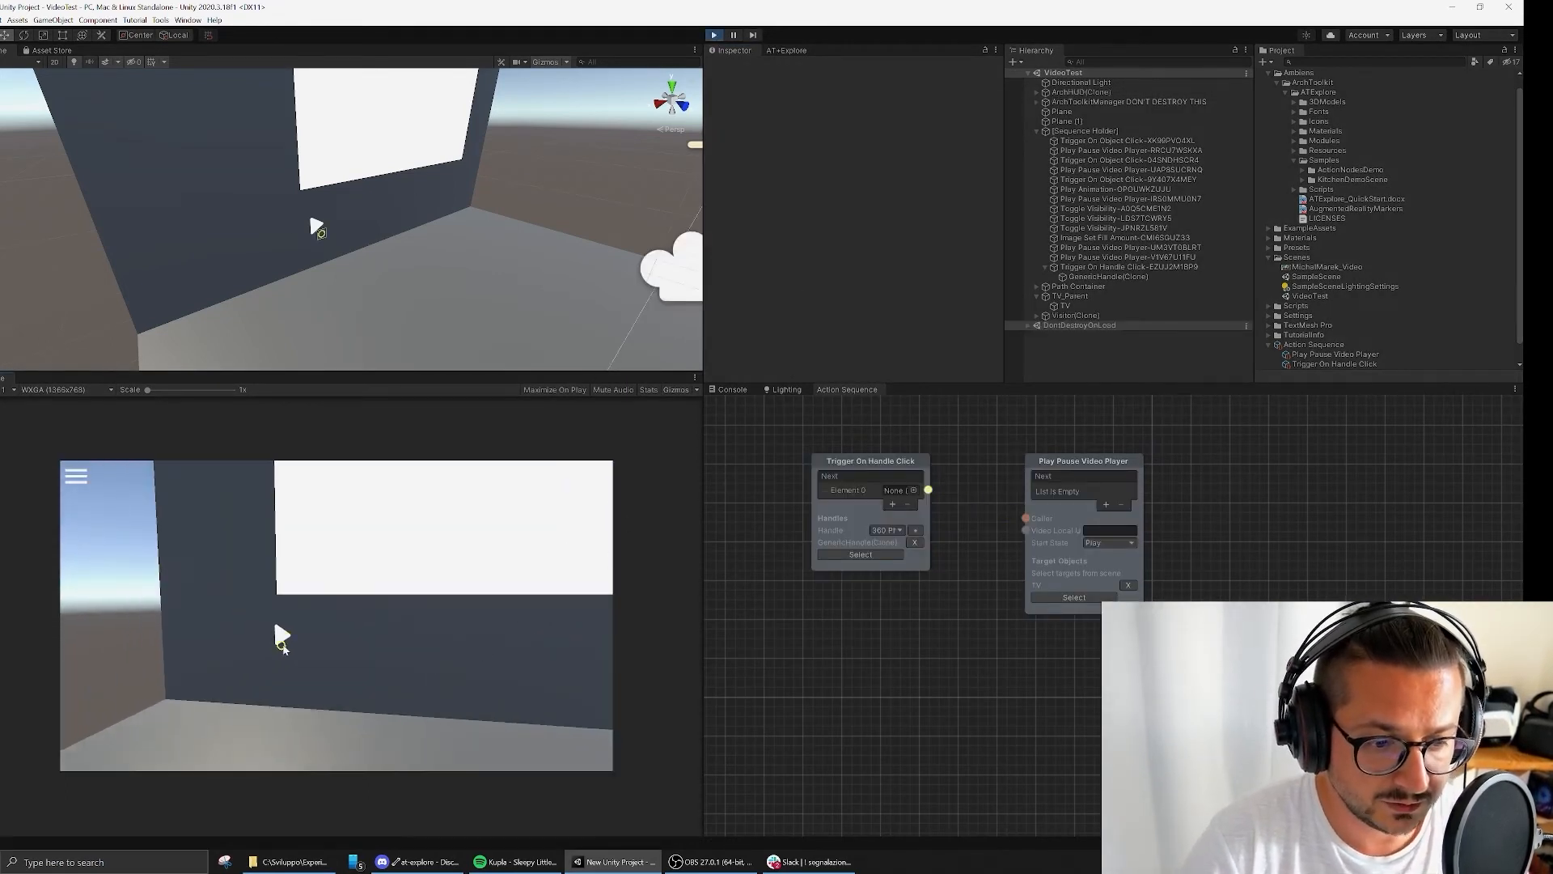
# Step: Trigger the play-arrow handle below the TV in the running scene to test the video, and exit Play mode
pyautogui.click(280, 637)
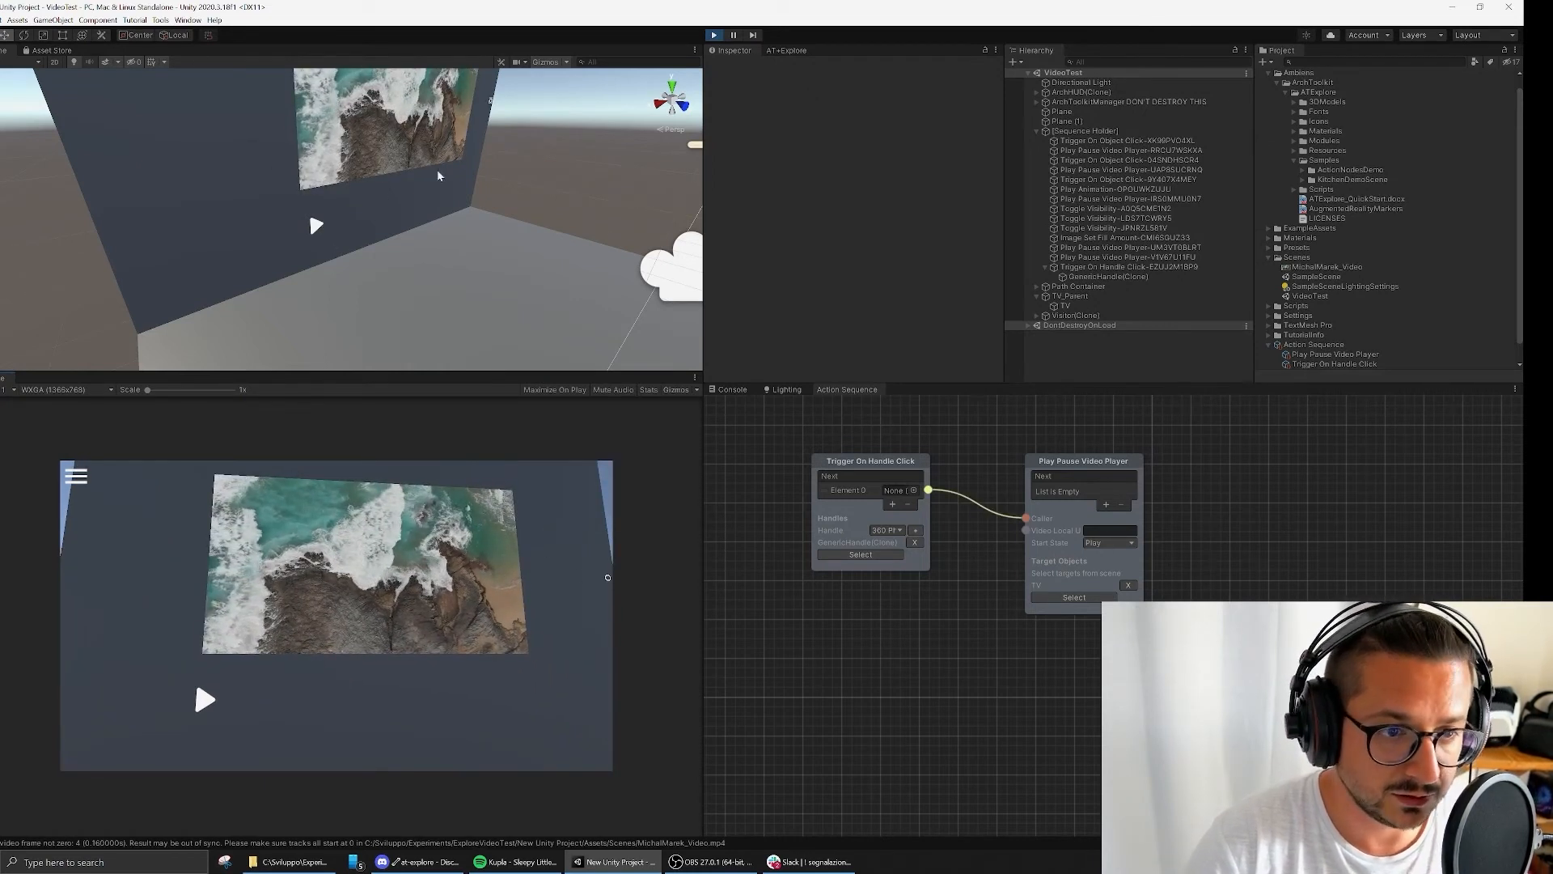
pyautogui.click(714, 35)
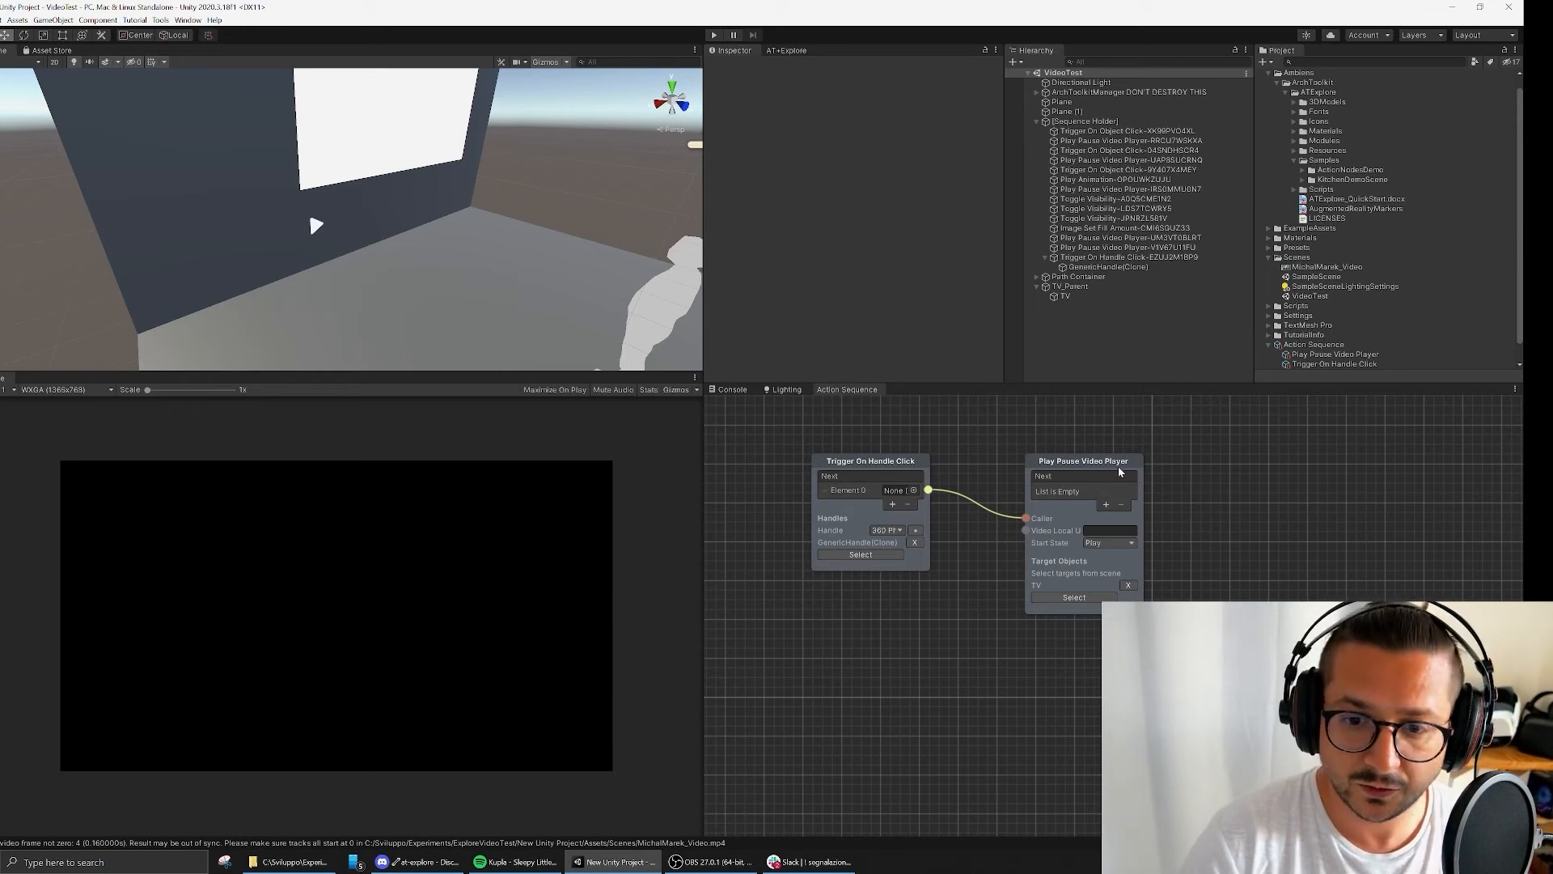
# Step: Inspect the imported video clip's import settings and shift the Play Pause Video Player node slightly up in the graph
pyautogui.moveTo(1118, 466); pyautogui.dragTo(1115, 452)
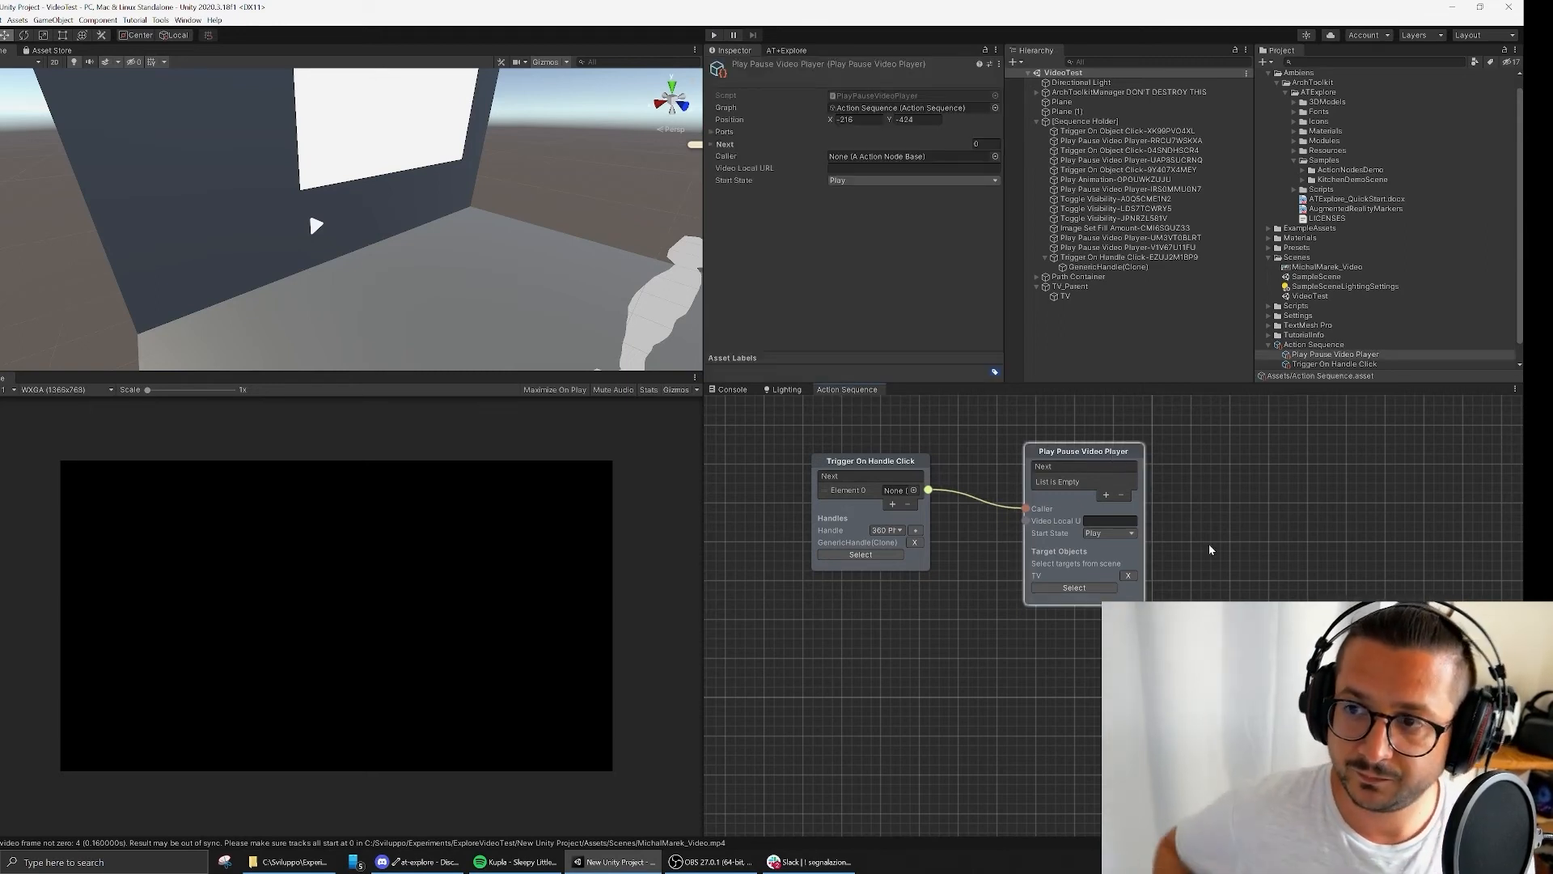
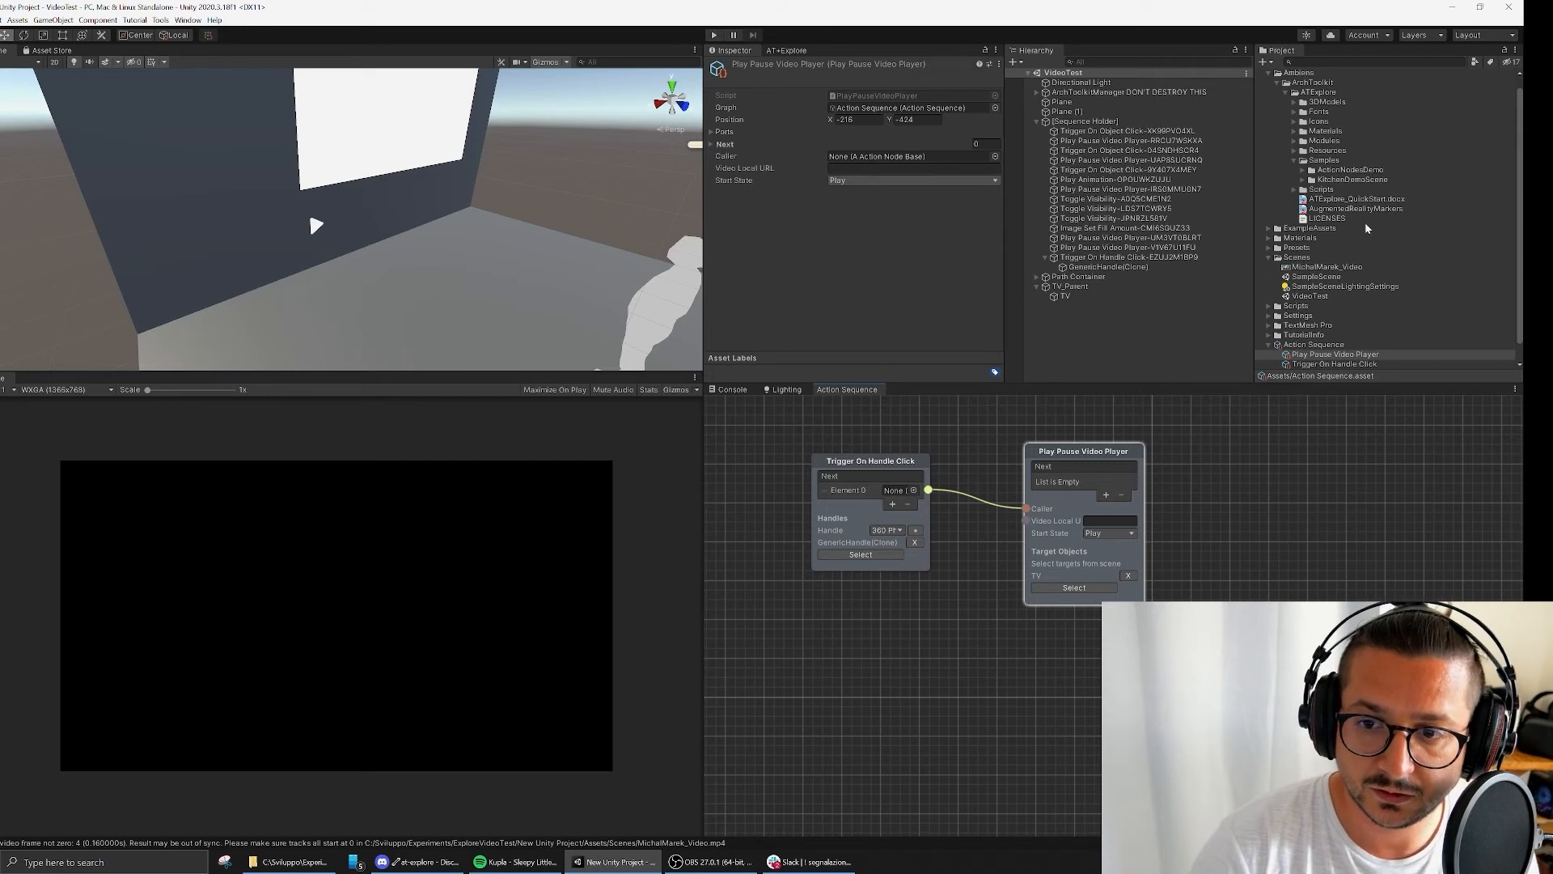
pyautogui.click(1335, 266)
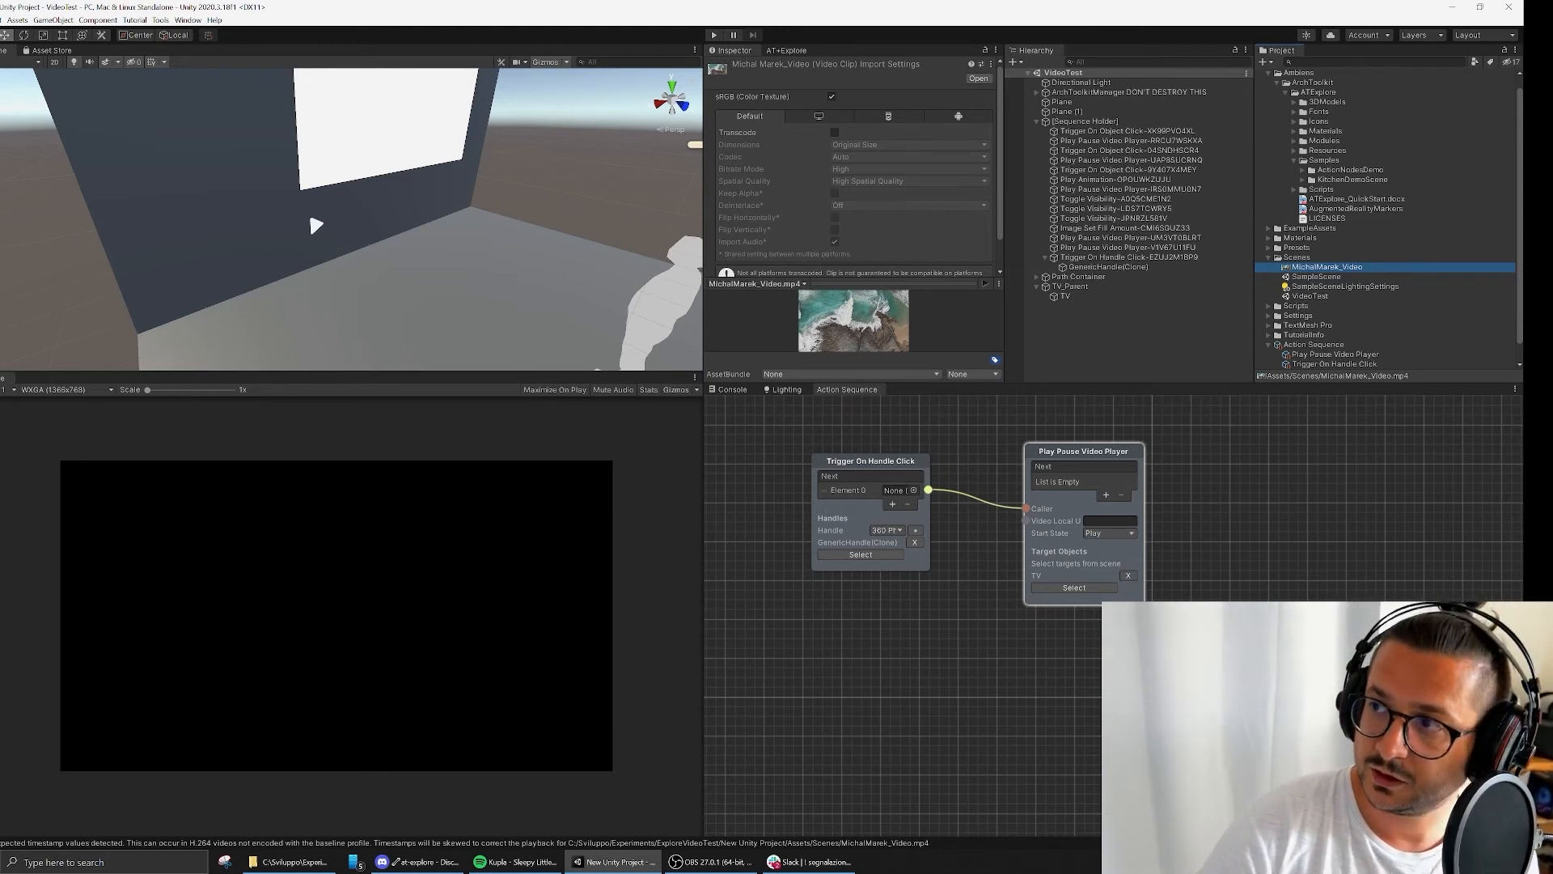
pyautogui.hotkey('alt', 'Tab')
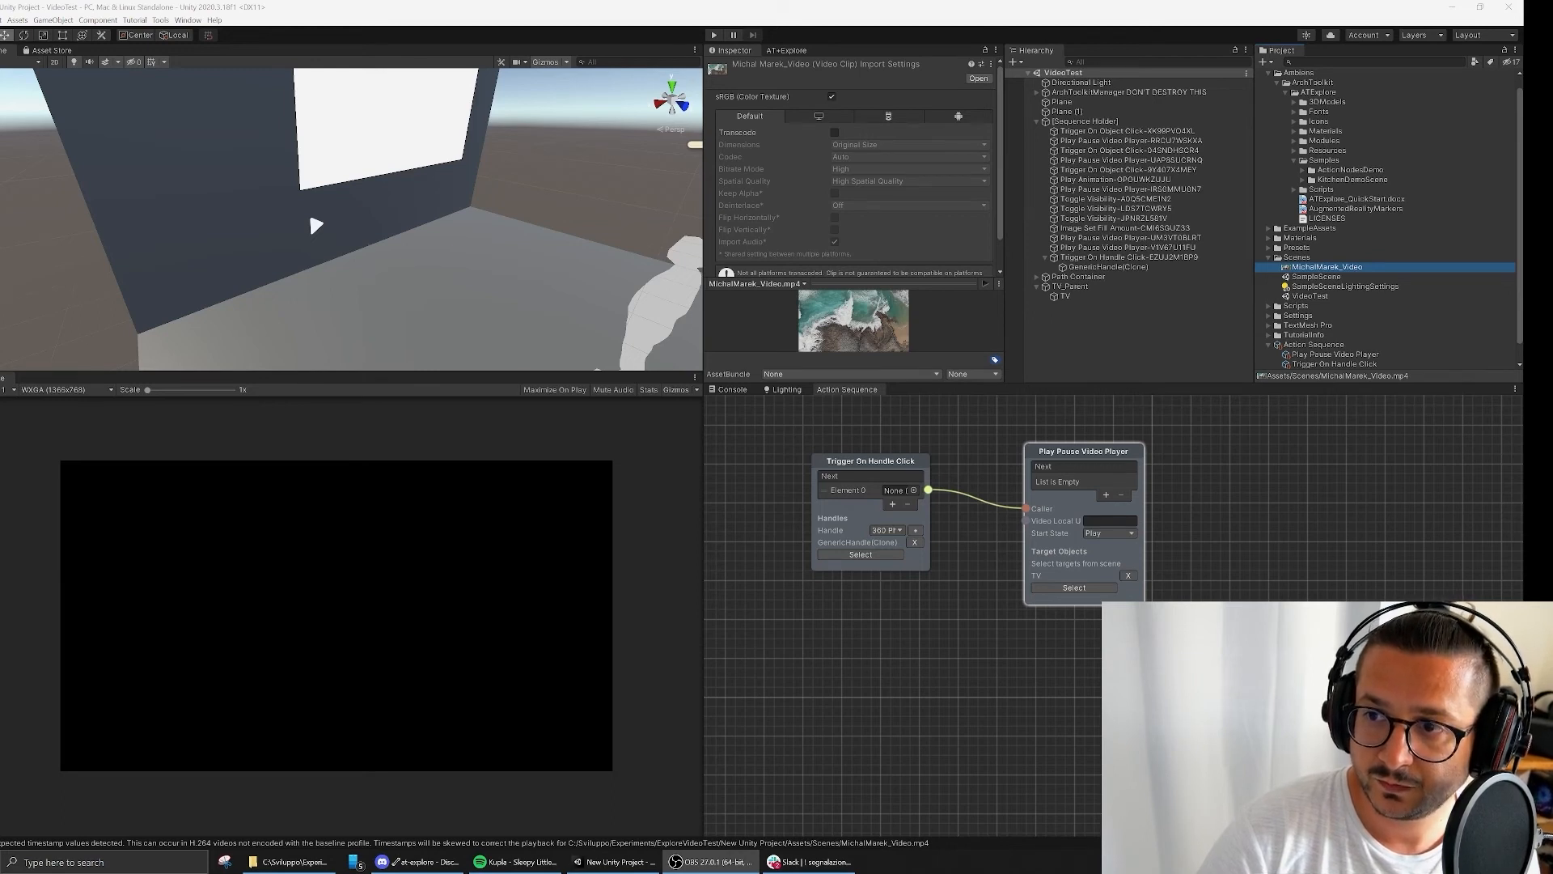
pyautogui.click(1200, 346)
pyautogui.moveTo(1100, 453); pyautogui.dragTo(1109, 445)
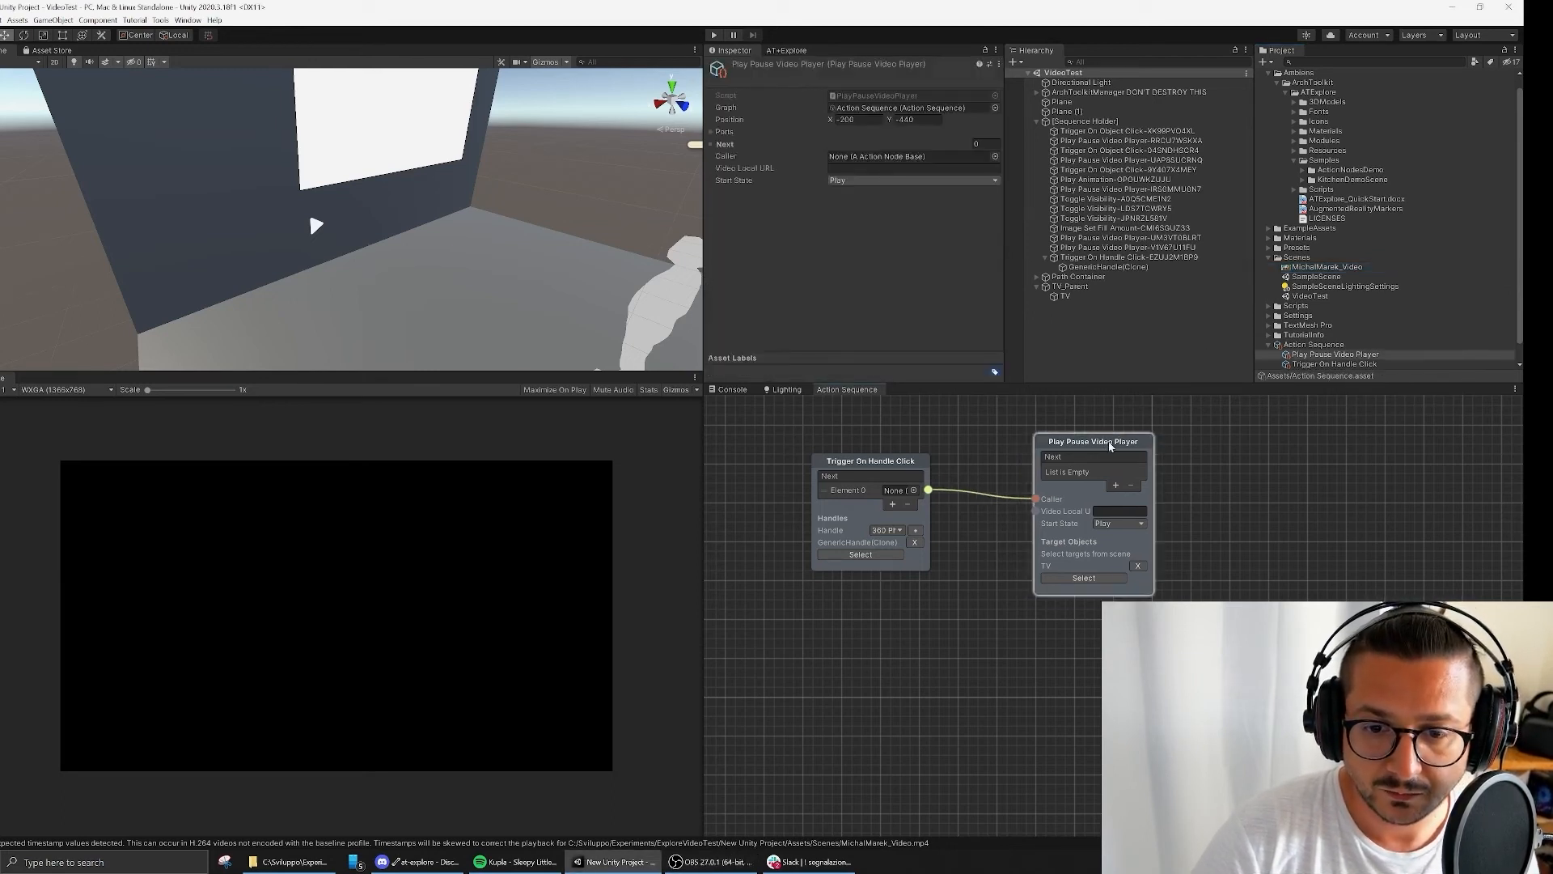
pyautogui.click(1371, 511)
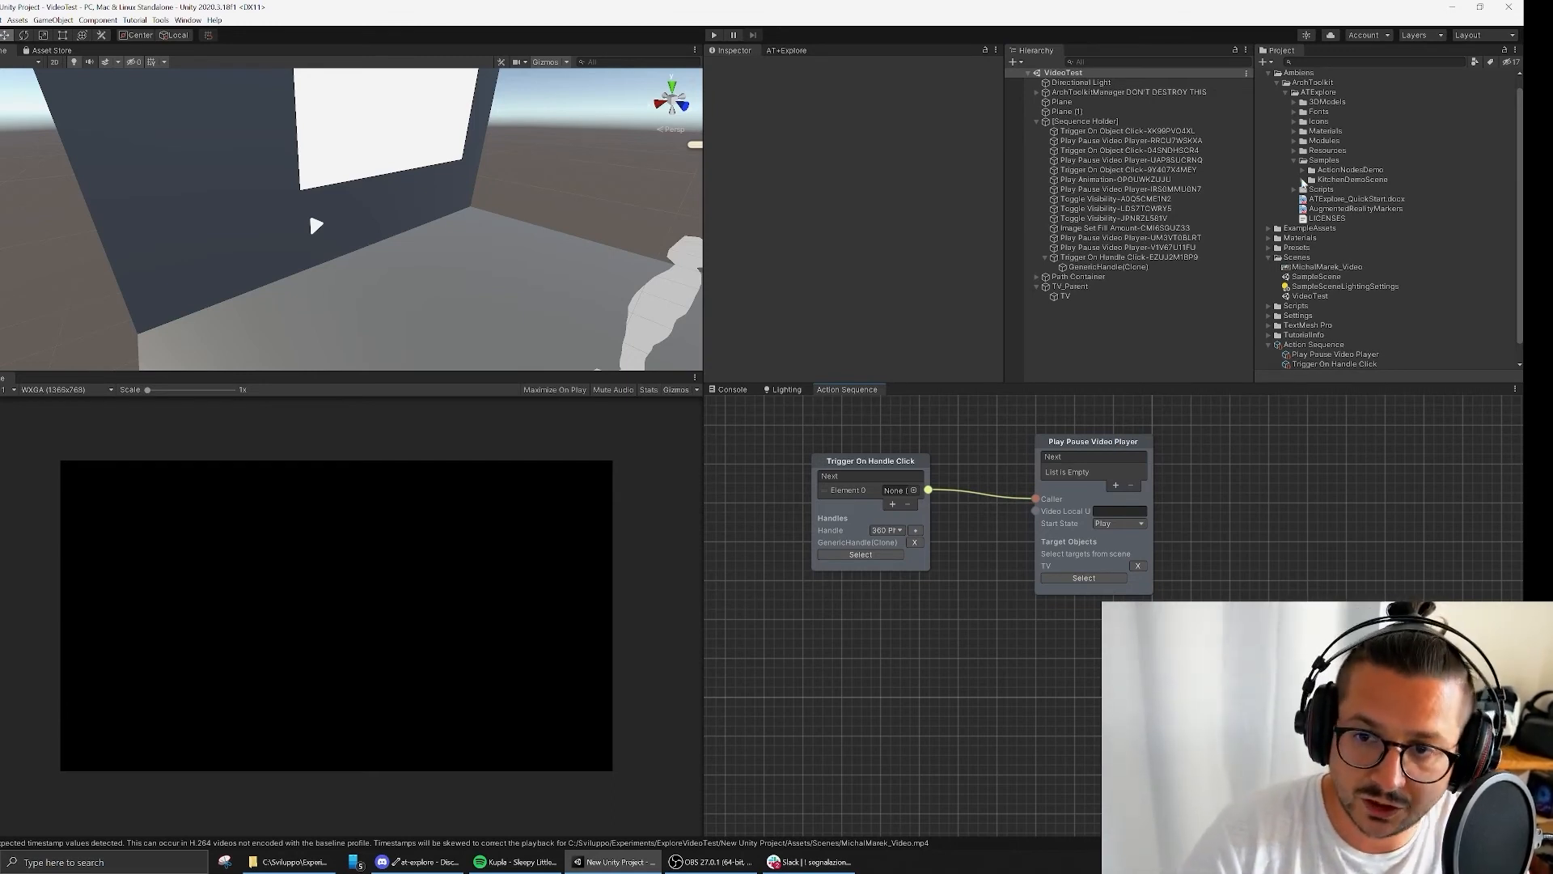
# Step: Open the VideoPlayerDemo scene and its Action Sequence 2 graph from the ActionNodesDemo sample folder
pyautogui.click(1305, 170)
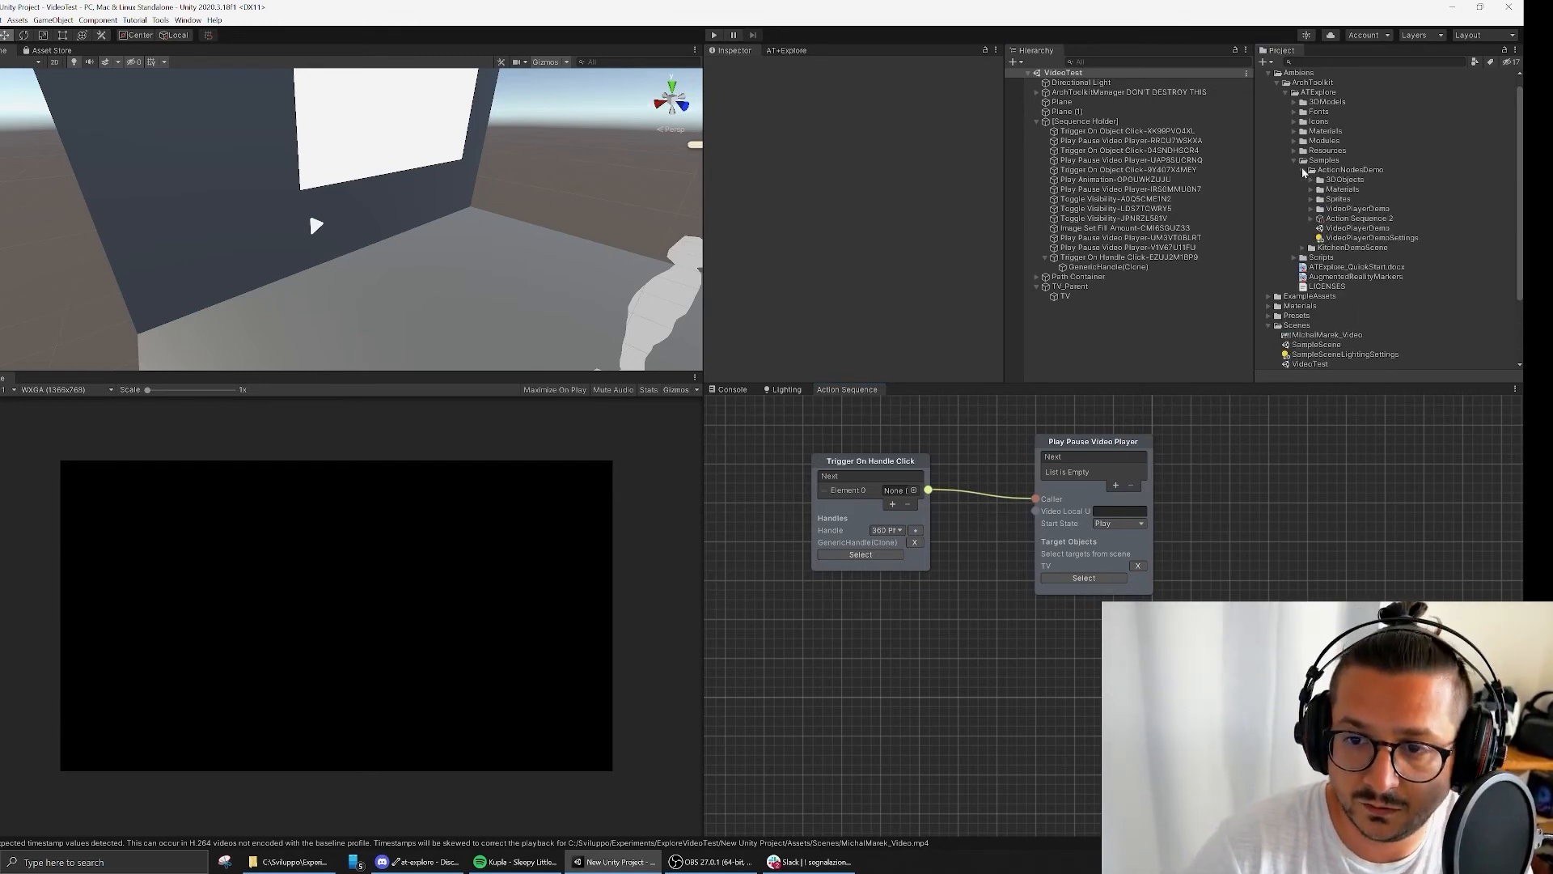
pyautogui.click(1304, 170)
pyautogui.click(1305, 179)
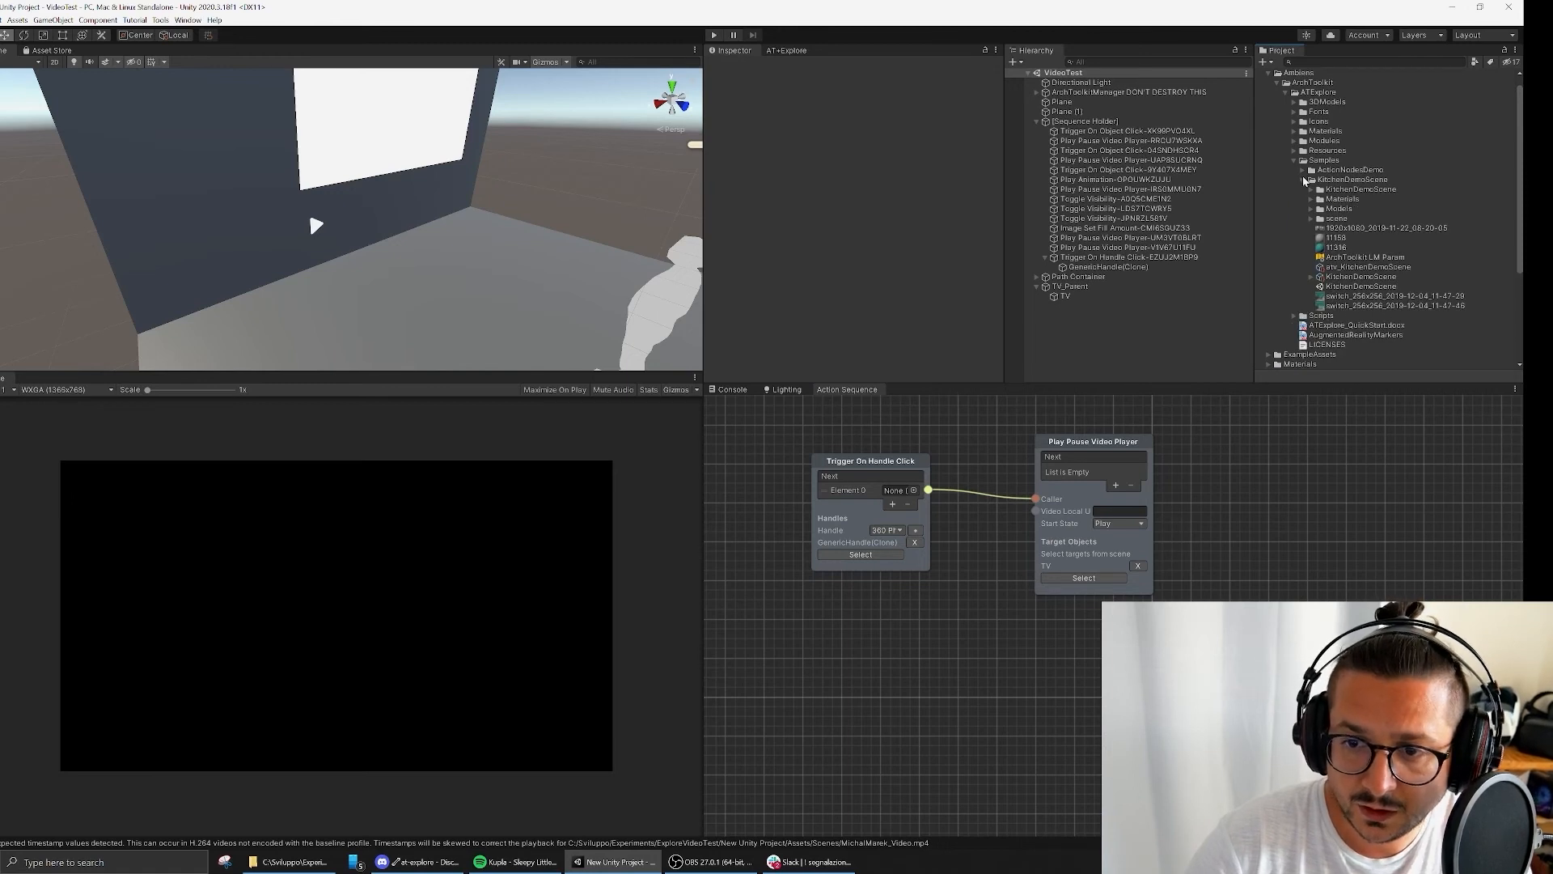
pyautogui.click(1305, 179)
pyautogui.click(1305, 169)
pyautogui.doubleClick(1355, 228)
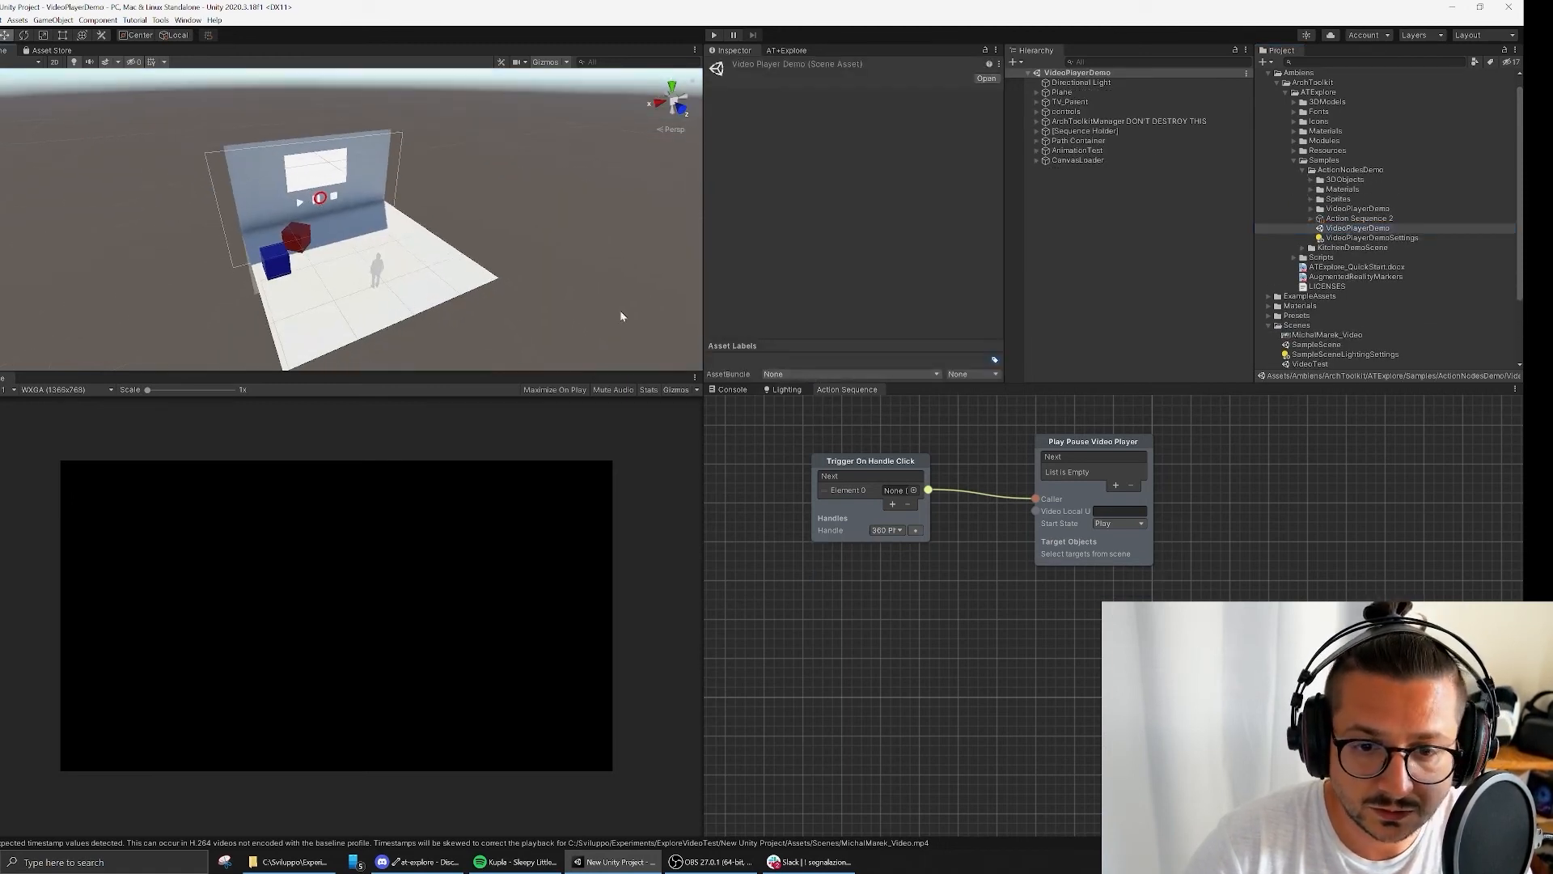
pyautogui.doubleClick(1357, 219)
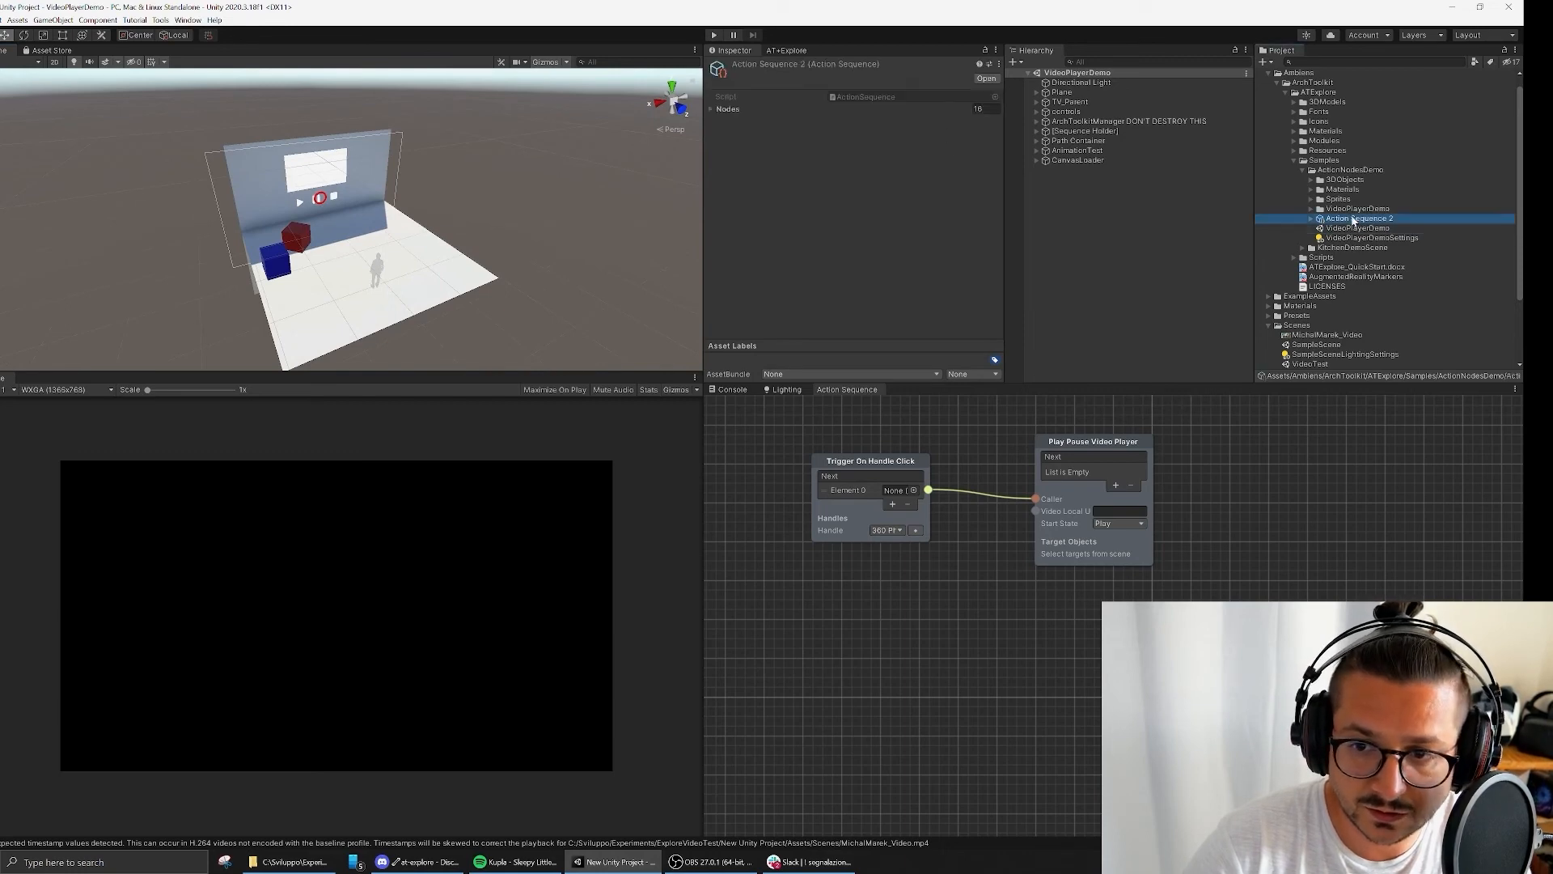
# Step: Examine the Action Sequence 2 graph, including its Trigger On Start and Download Get Cached File nodes and their links
pyautogui.scroll(-3, 966, 463)
pyautogui.moveTo(959, 624); pyautogui.dragTo(762, 824, button='middle')
pyautogui.scroll(-2, 895, 671)
pyautogui.moveTo(927, 684); pyautogui.dragTo(1003, 775, button='middle')
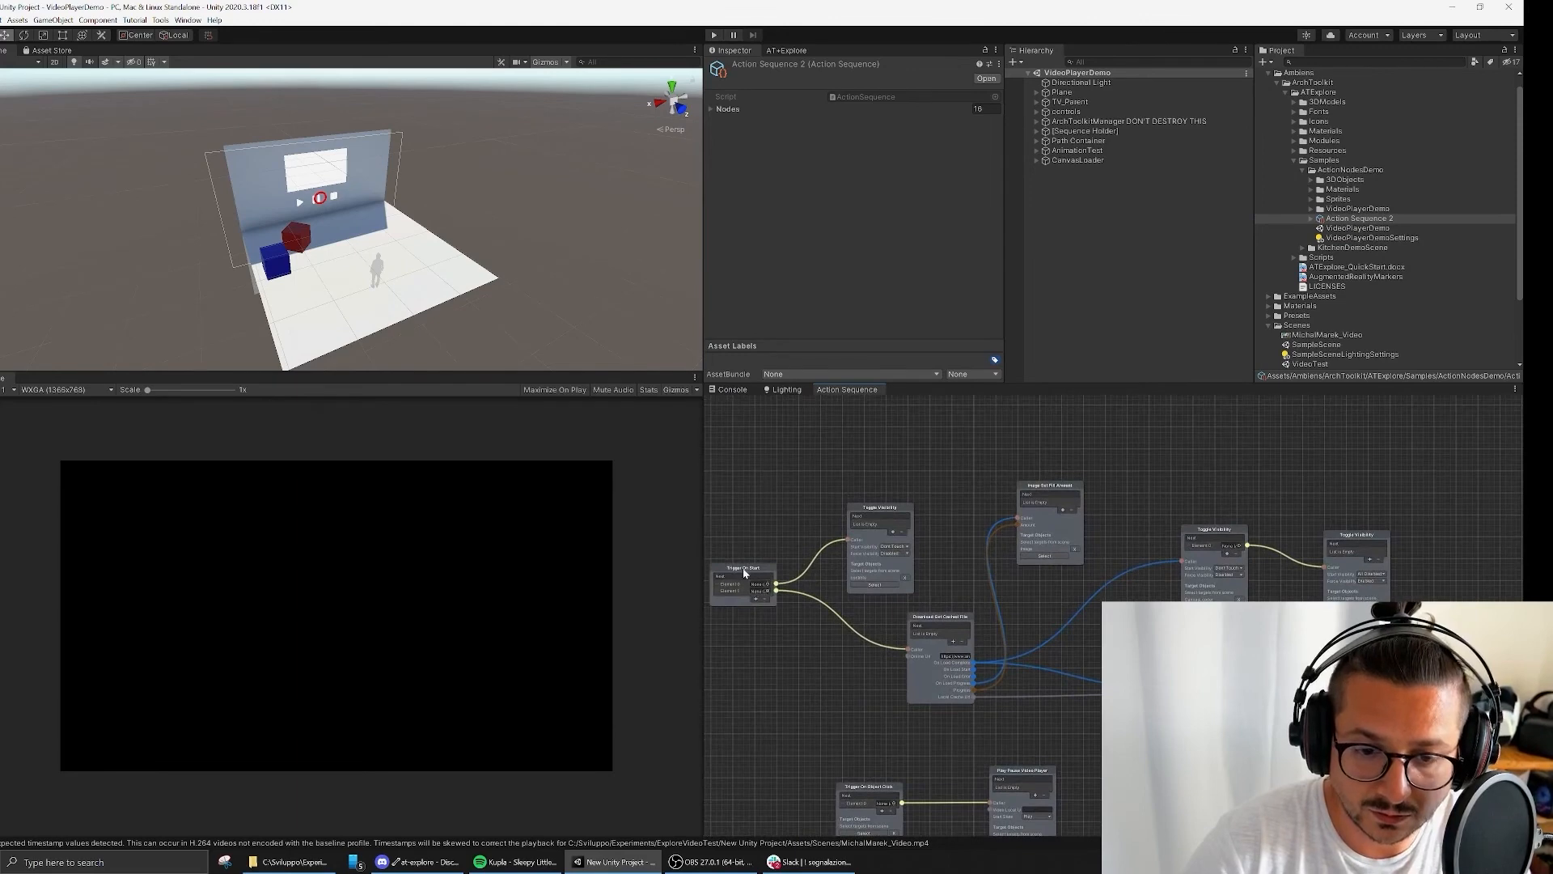
pyautogui.click(743, 569)
pyautogui.click(949, 620)
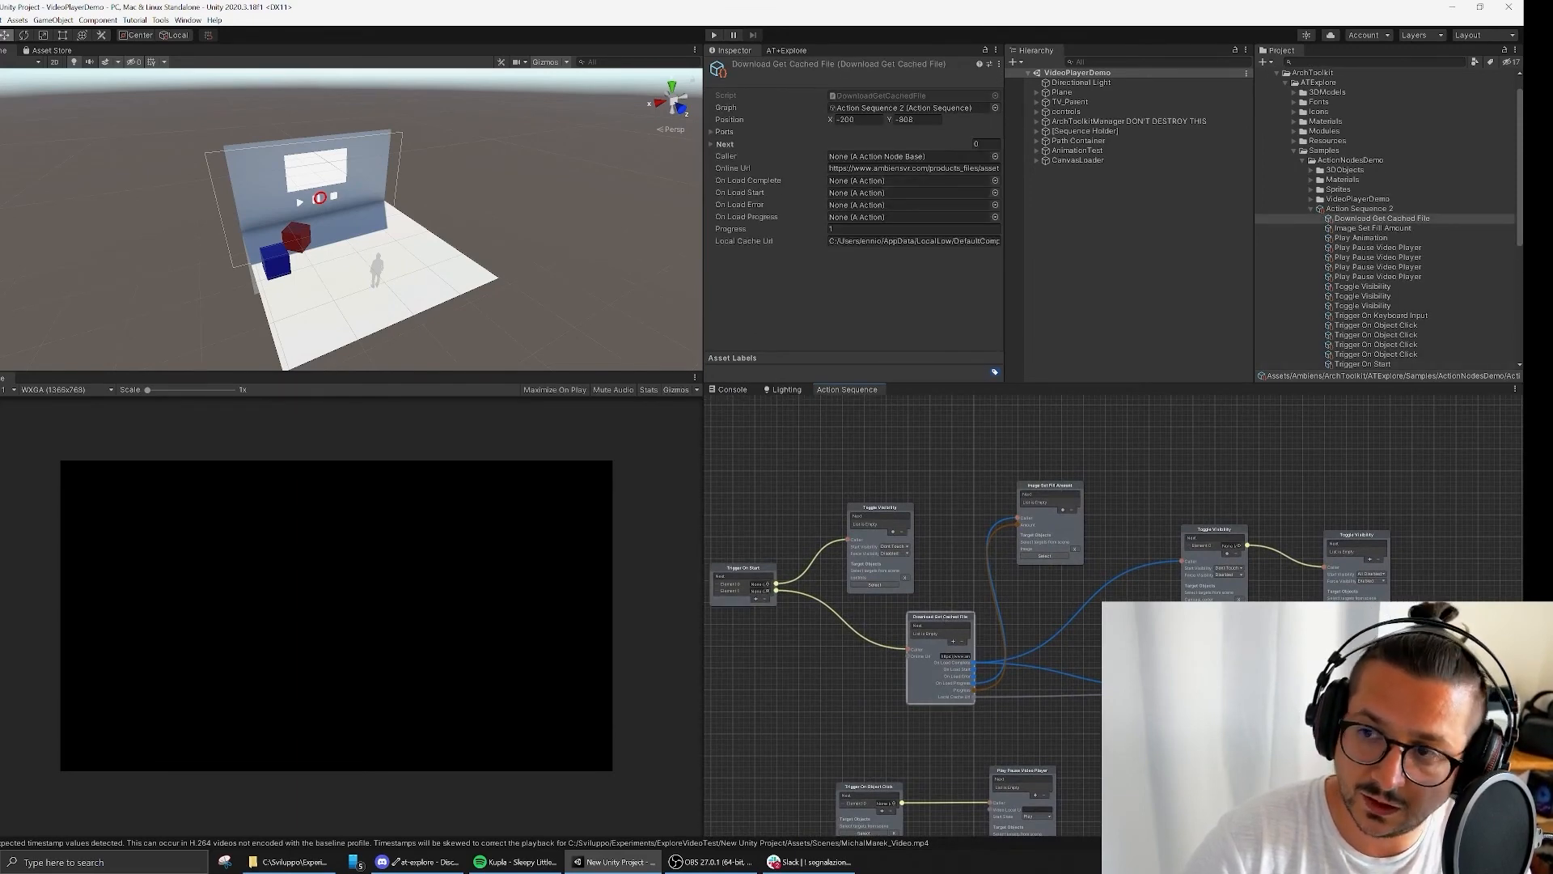
pyautogui.moveTo(1188, 628); pyautogui.dragTo(1226, 576, button='middle')
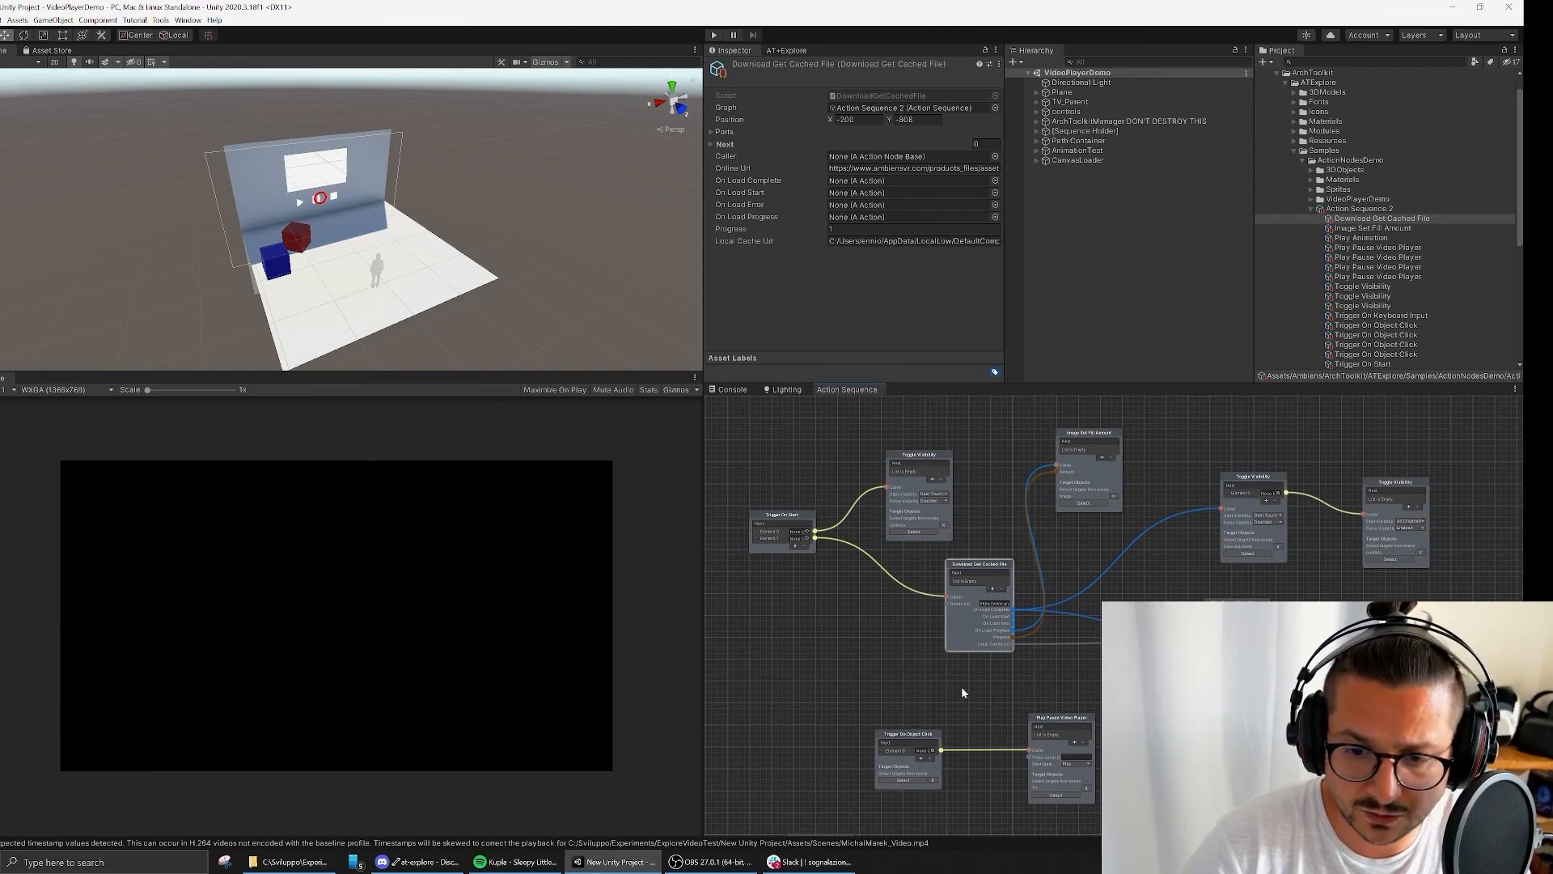
pyautogui.moveTo(984, 697); pyautogui.dragTo(997, 663, button='middle')
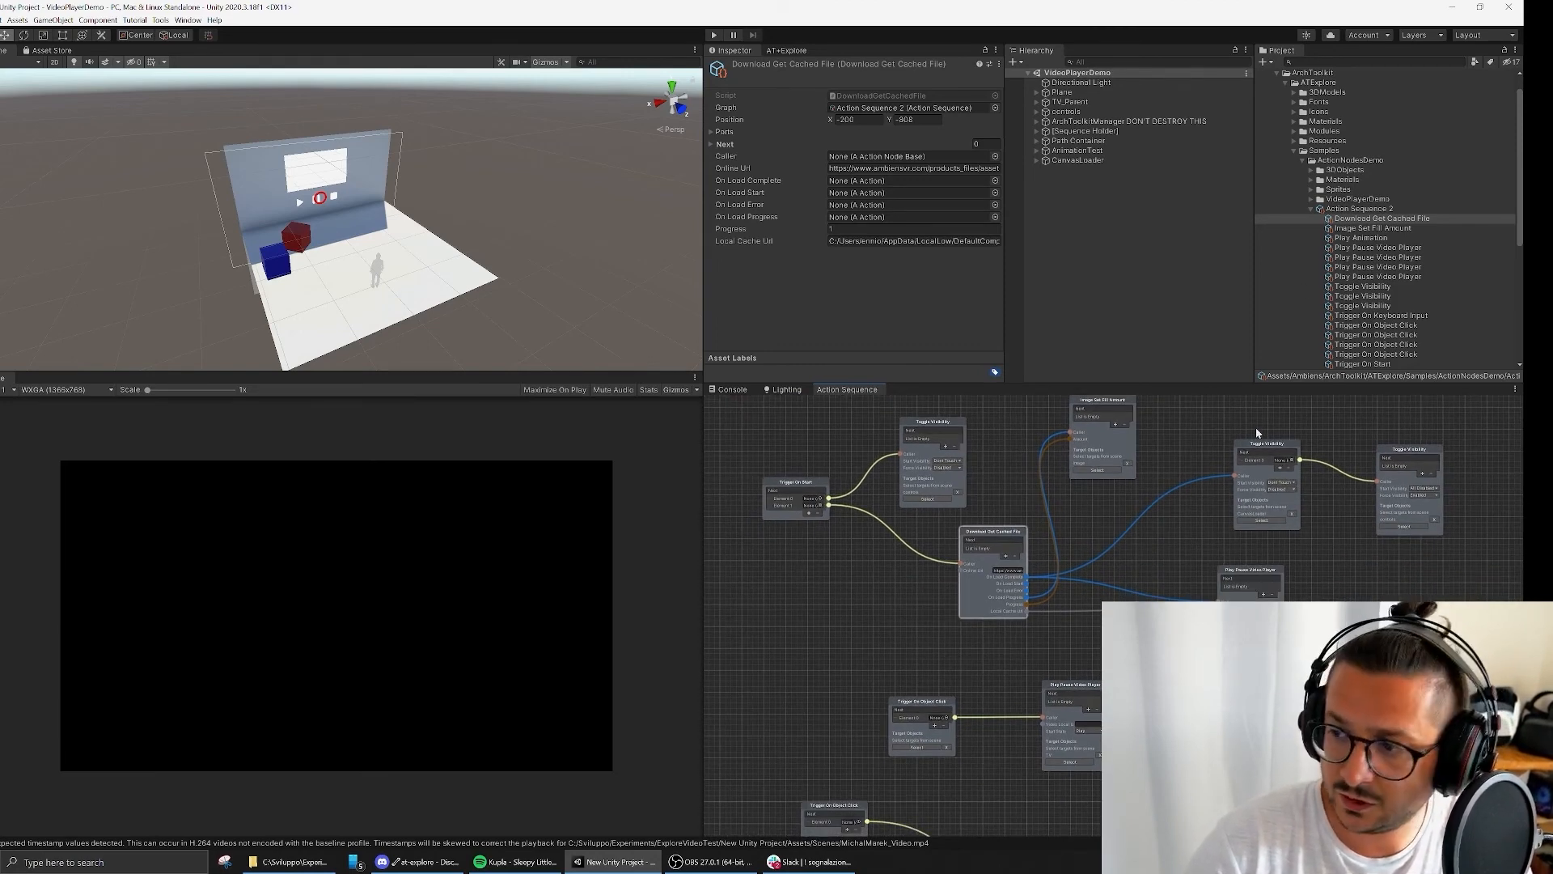
# Step: Reopen the VideoTest scene and load its own Action Sequence graph
pyautogui.click(1313, 208)
pyautogui.scroll(-3, 1336, 231)
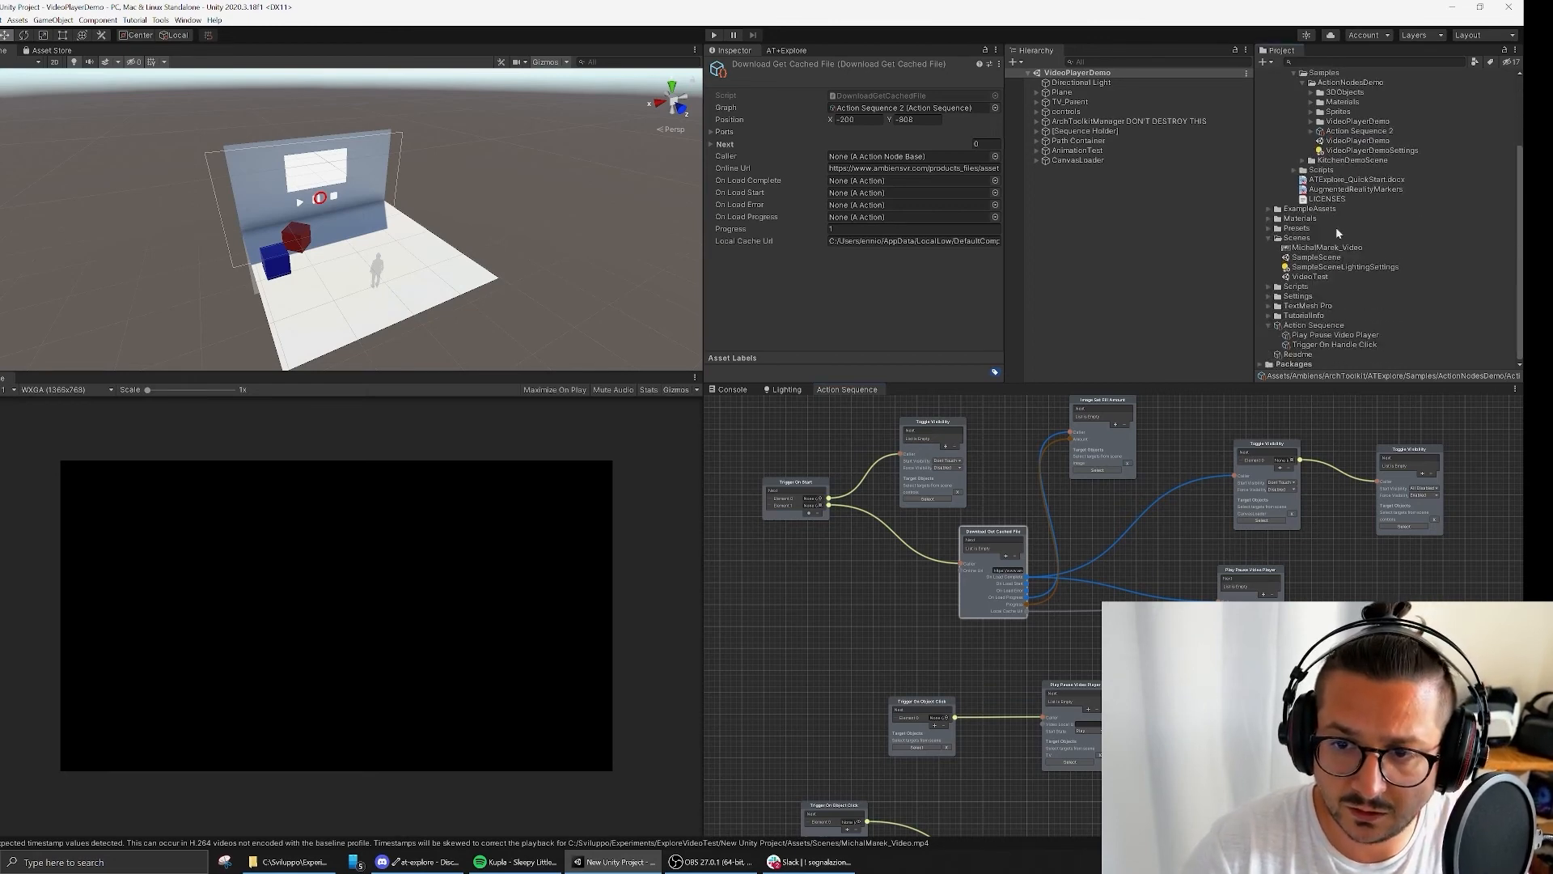
pyautogui.doubleClick(1310, 277)
pyautogui.moveTo(492, 177); pyautogui.dragTo(487, 186, button='middle')
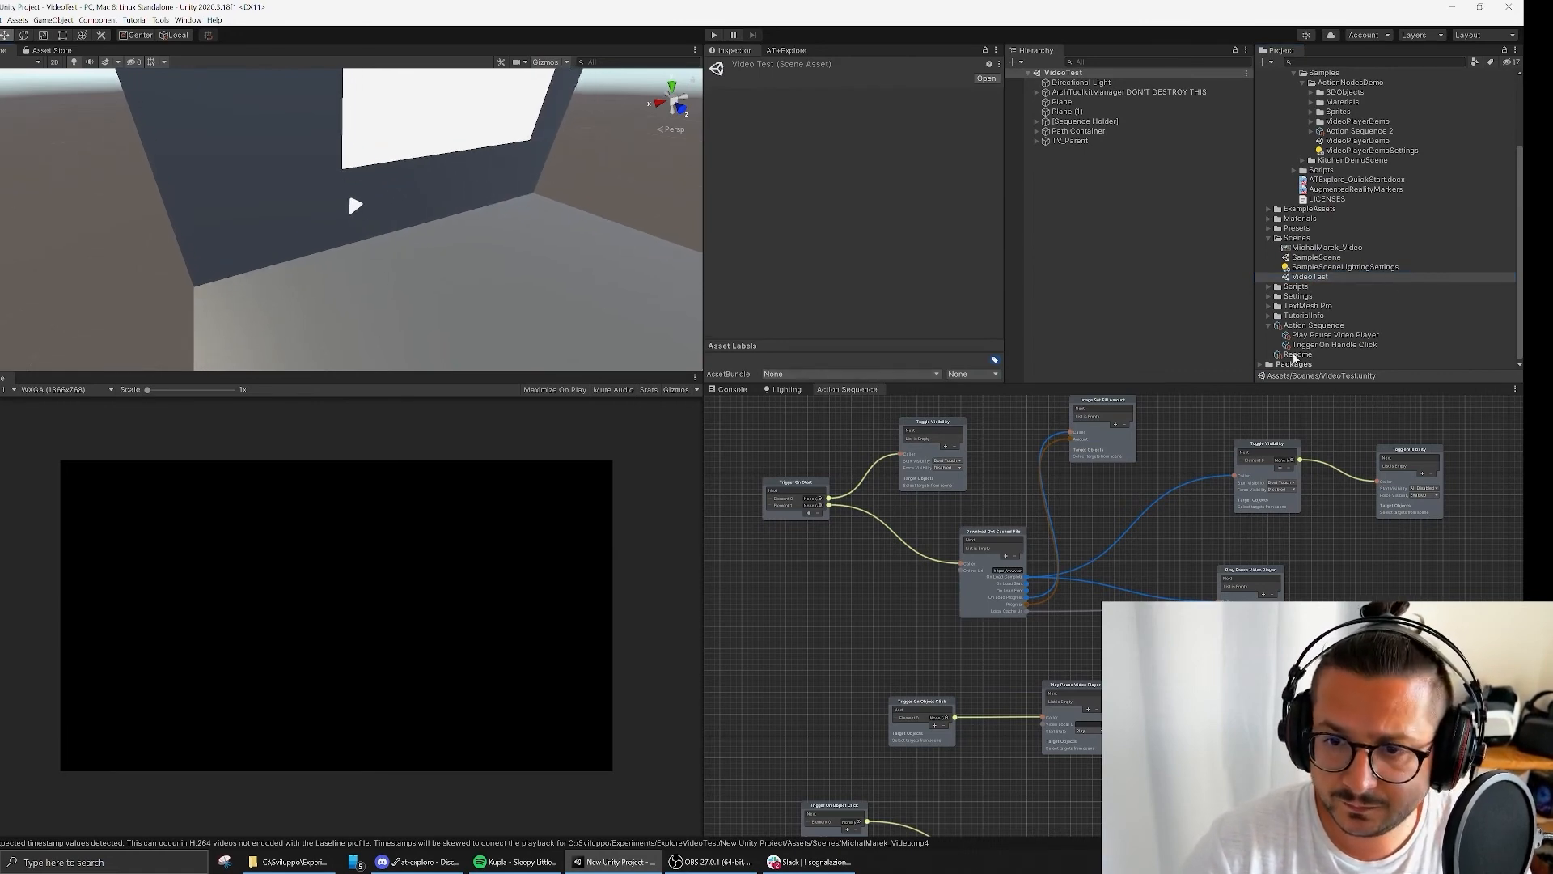
pyautogui.click(1315, 326)
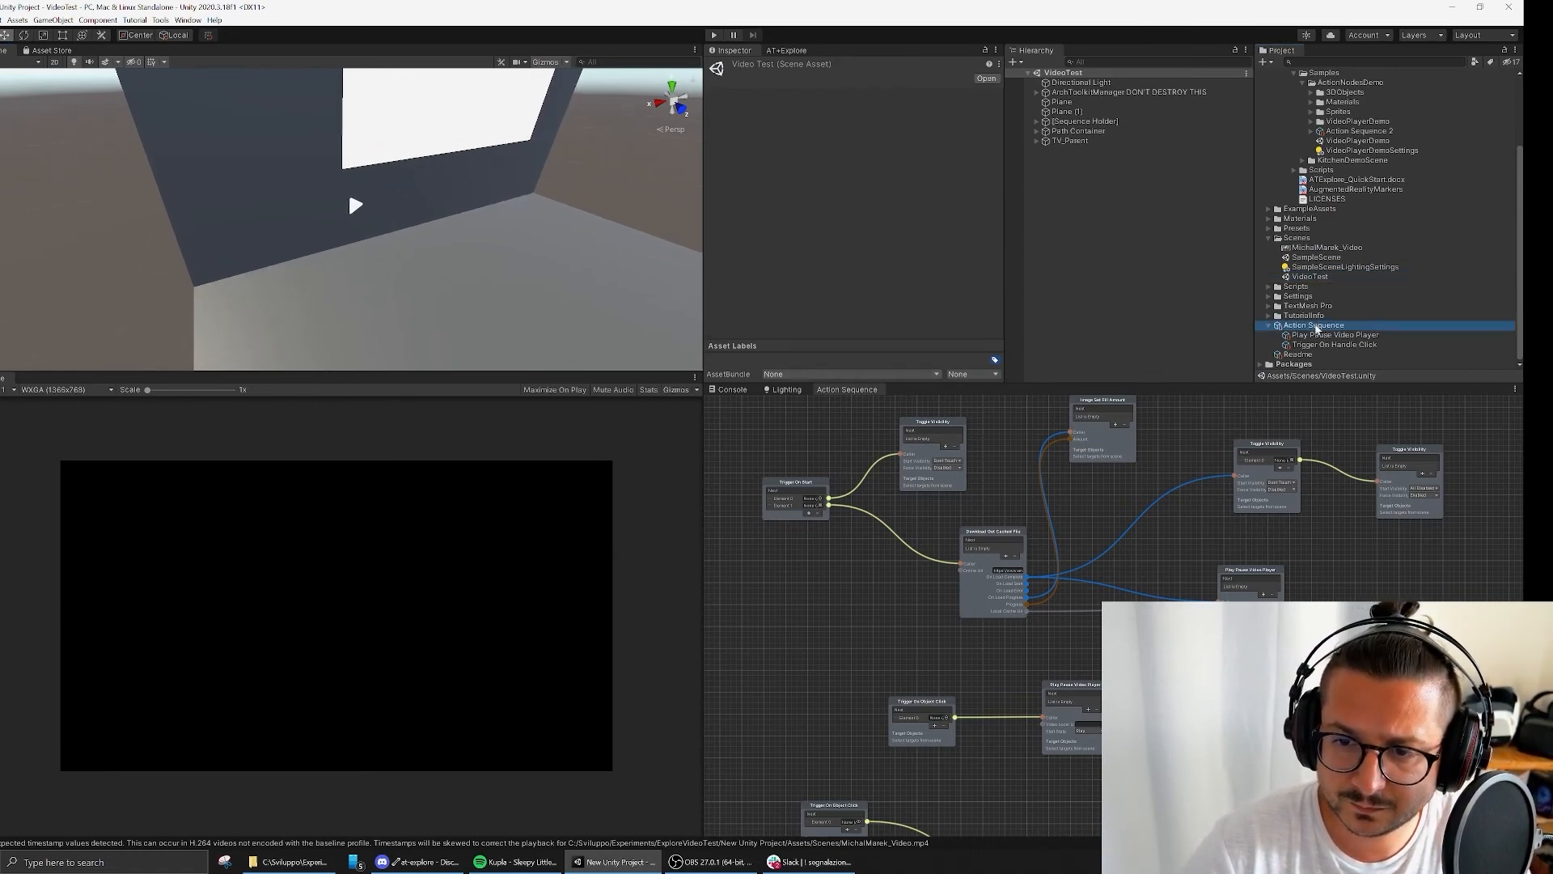
pyautogui.scroll(6, 915, 681)
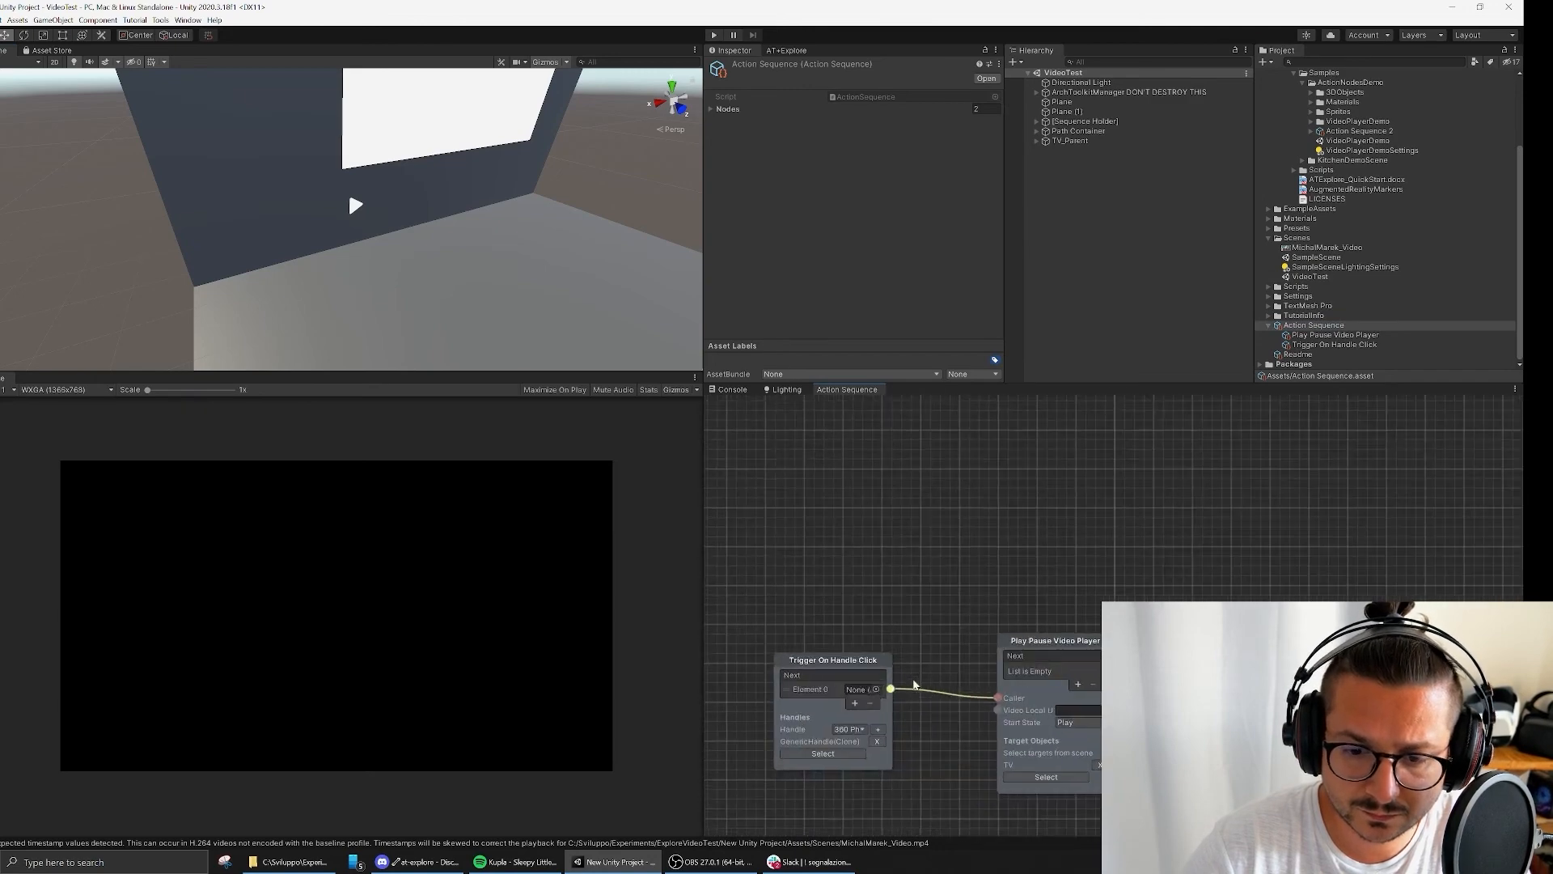
# Step: Move the Trigger On Handle Click and Play Pause Video Player nodes up in the graph, leaving free space below them
pyautogui.moveTo(921, 665); pyautogui.dragTo(931, 497, button='middle')
pyautogui.scroll(-1, 974, 500)
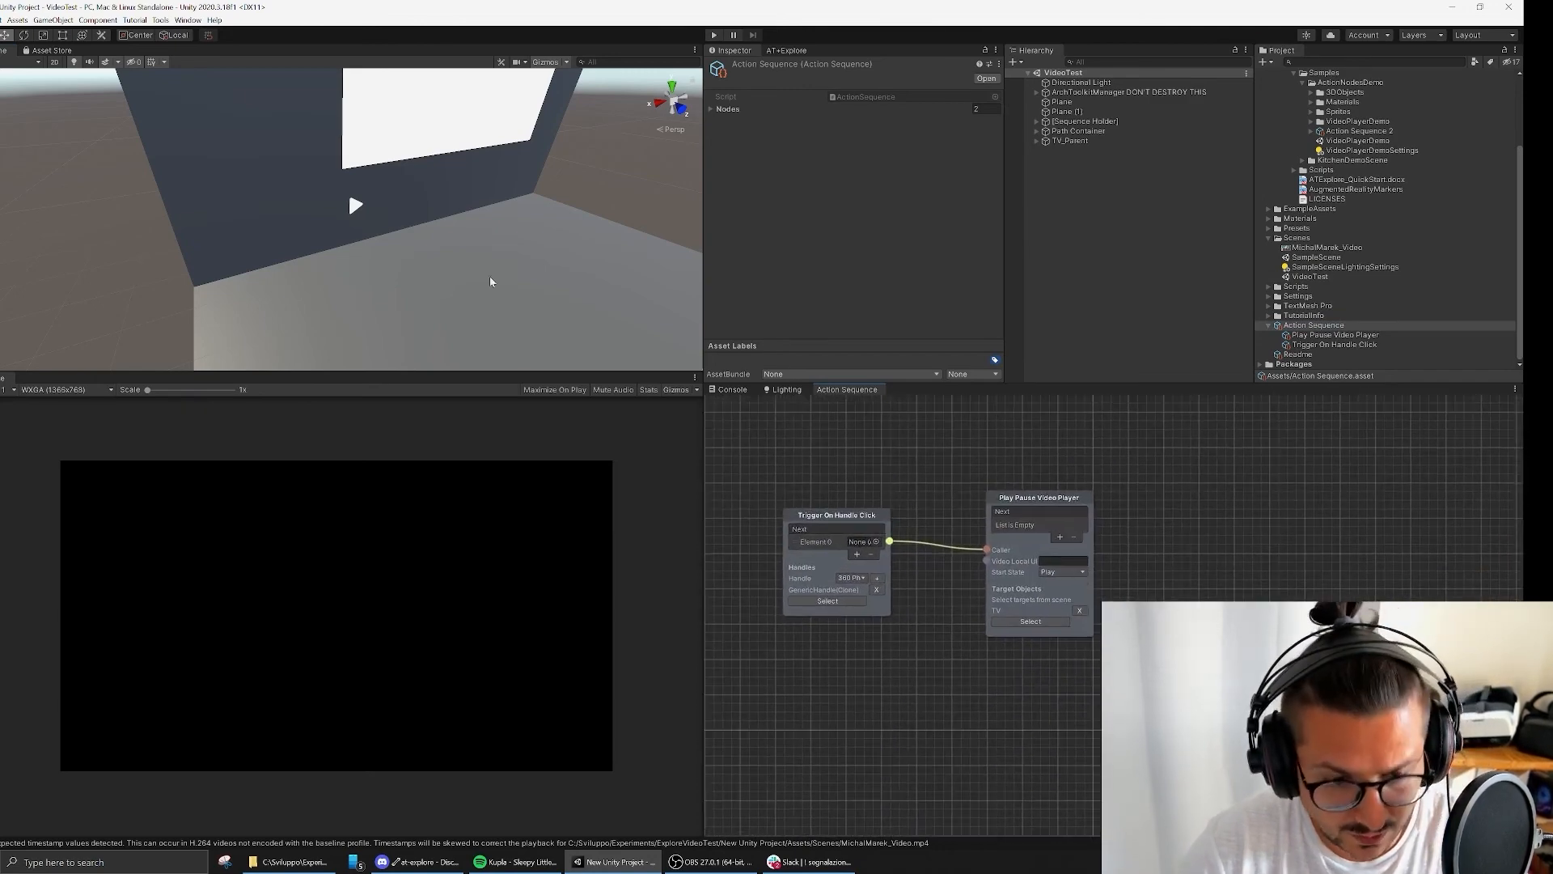
pyautogui.moveTo(490, 282); pyautogui.dragTo(421, 182, button='right')
pyautogui.moveTo(837, 516); pyautogui.dragTo(836, 471)
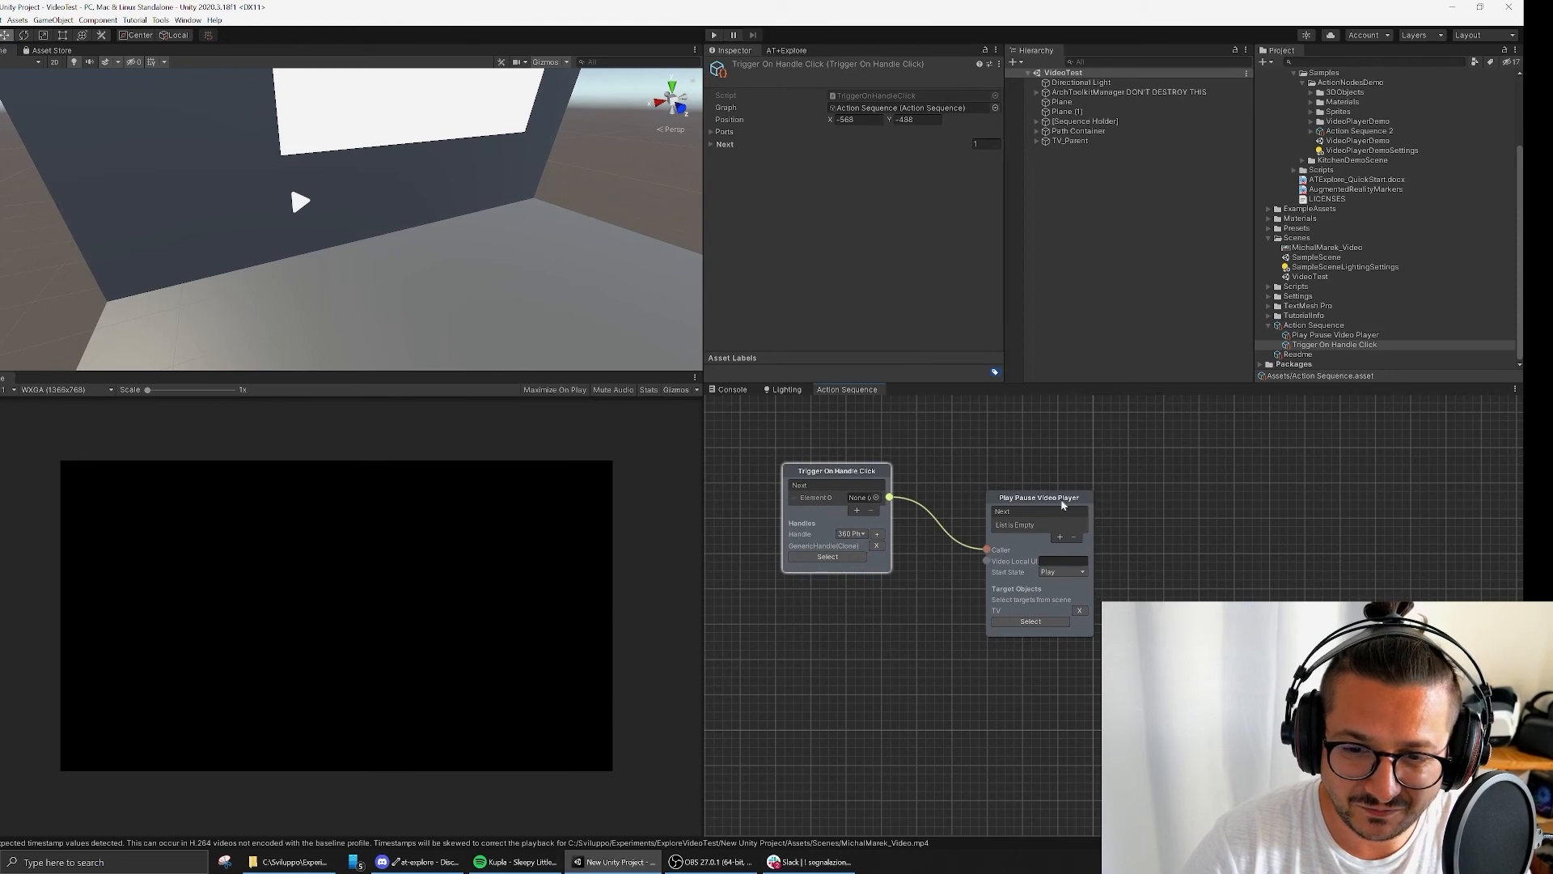
pyautogui.moveTo(1061, 501); pyautogui.dragTo(1070, 448)
pyautogui.click(896, 526)
pyautogui.moveTo(833, 472); pyautogui.dragTo(842, 452)
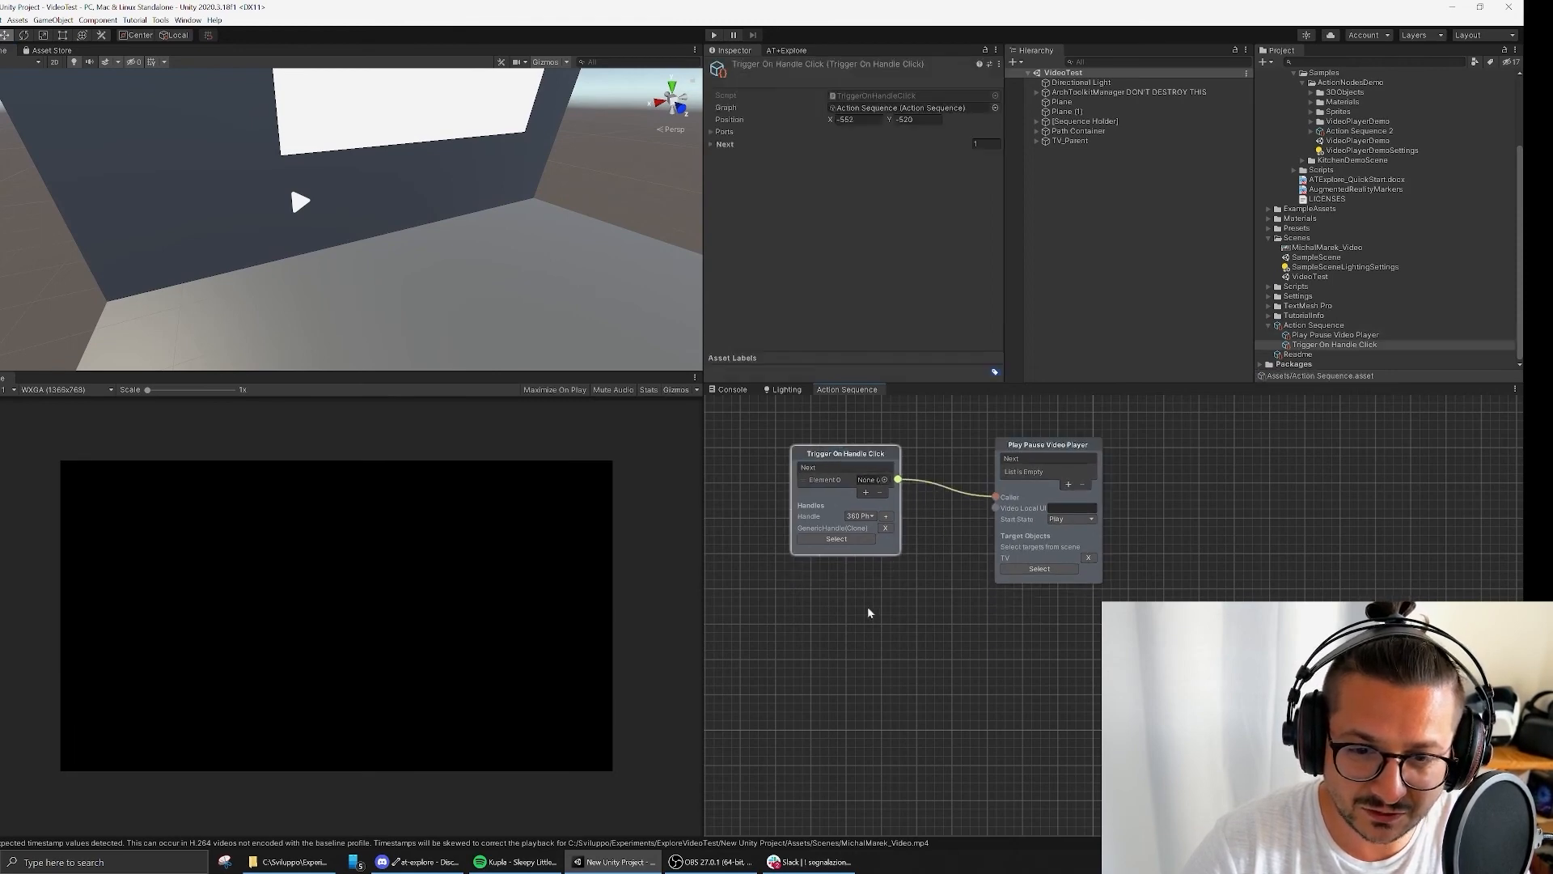
pyautogui.click(869, 612)
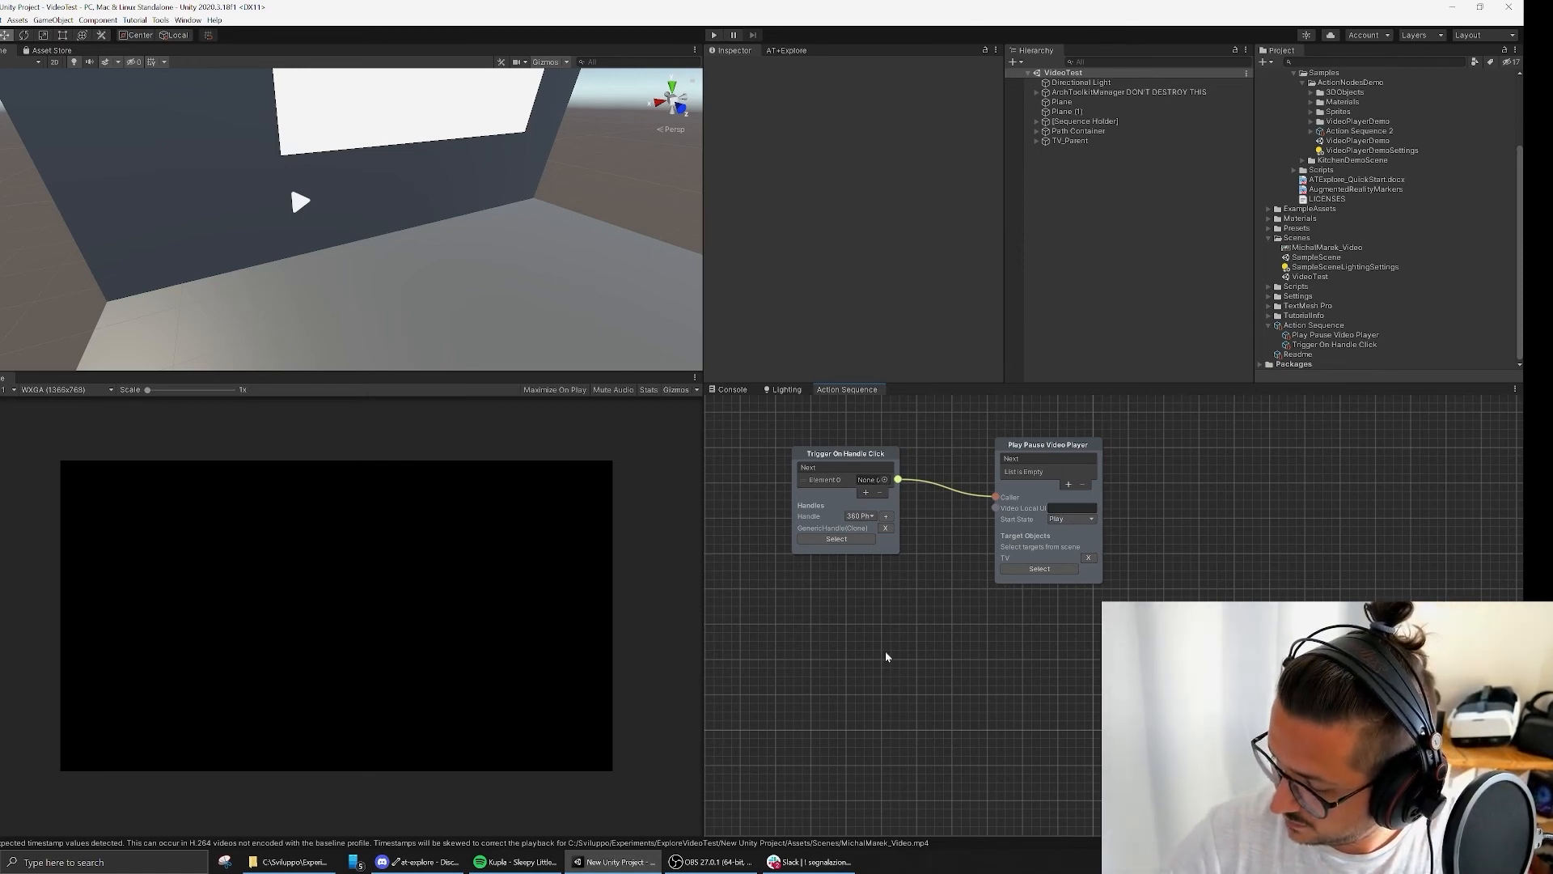
# Step: Add a second Trigger On Handle Click node to the graph and align it below the first one
pyautogui.rightClick(802, 633)
pyautogui.click(795, 610)
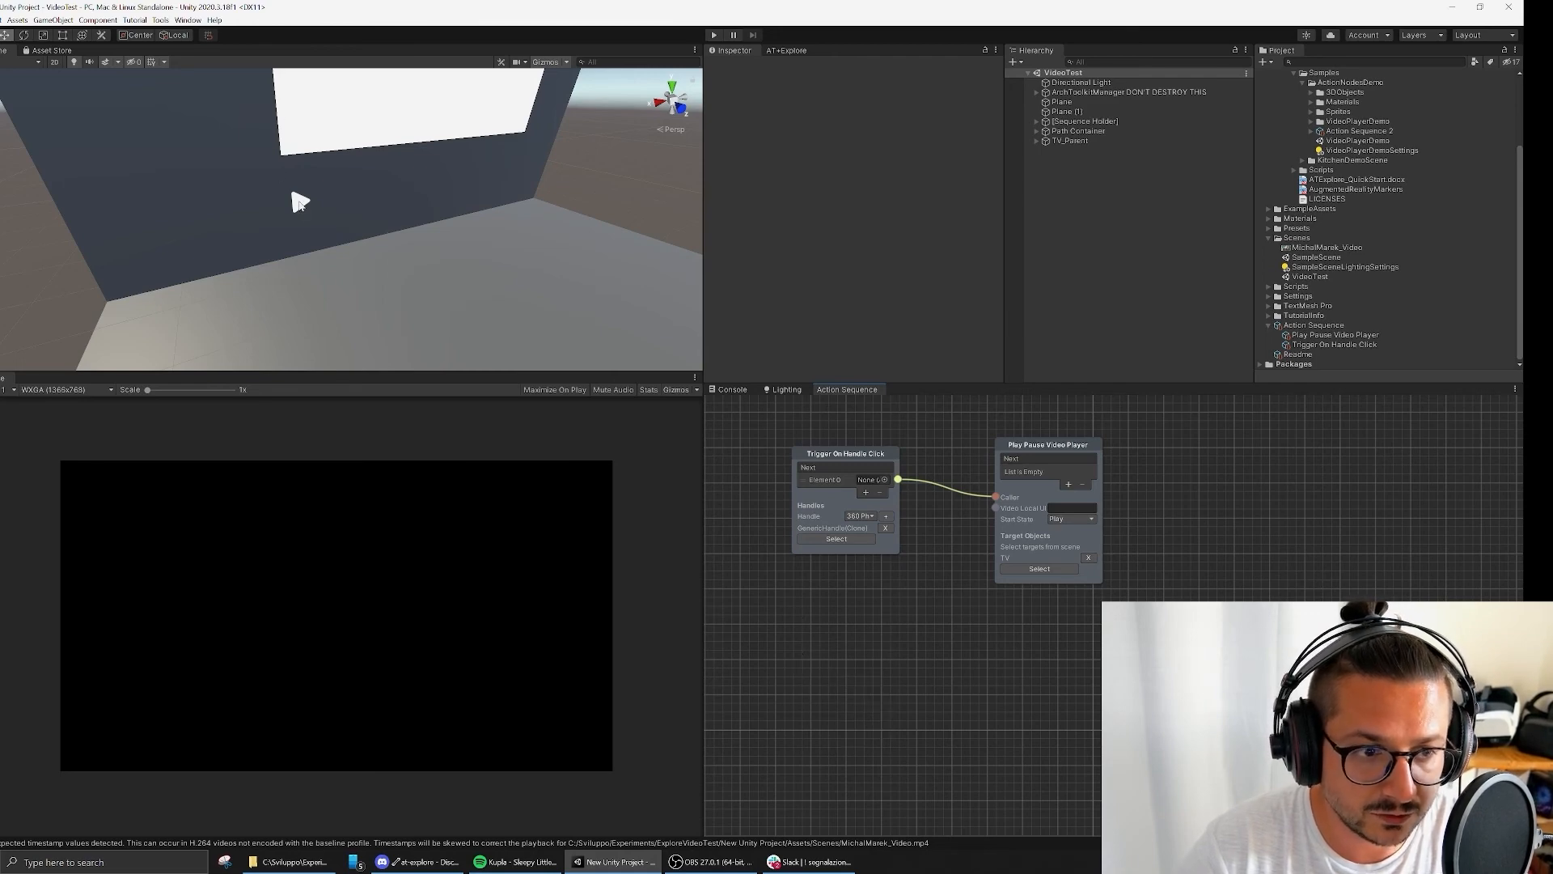
pyautogui.rightClick(805, 611)
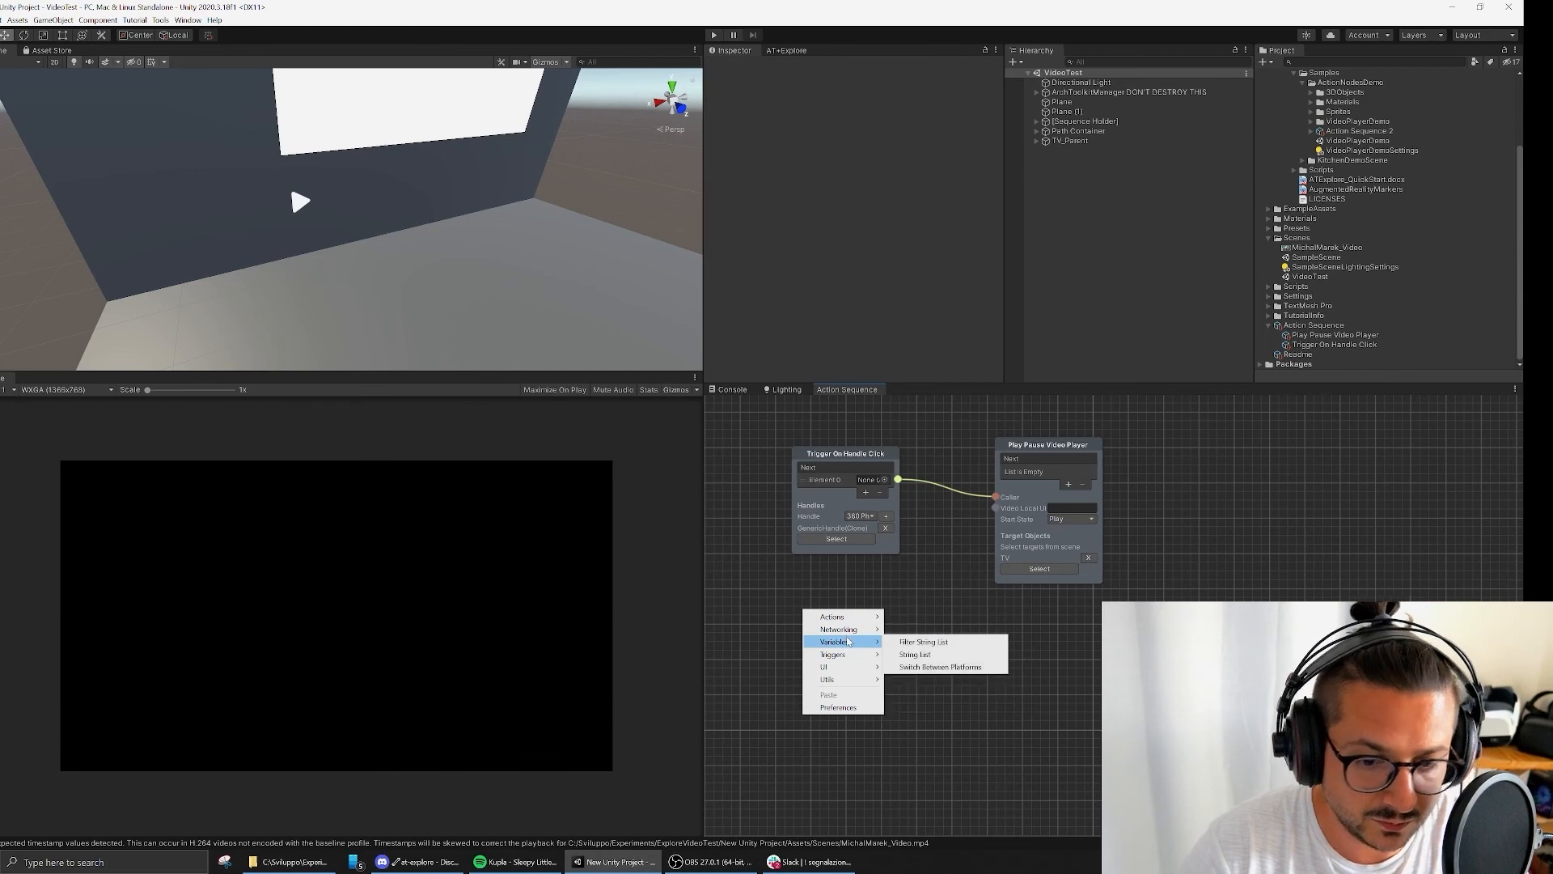
pyautogui.moveTo(843, 620)
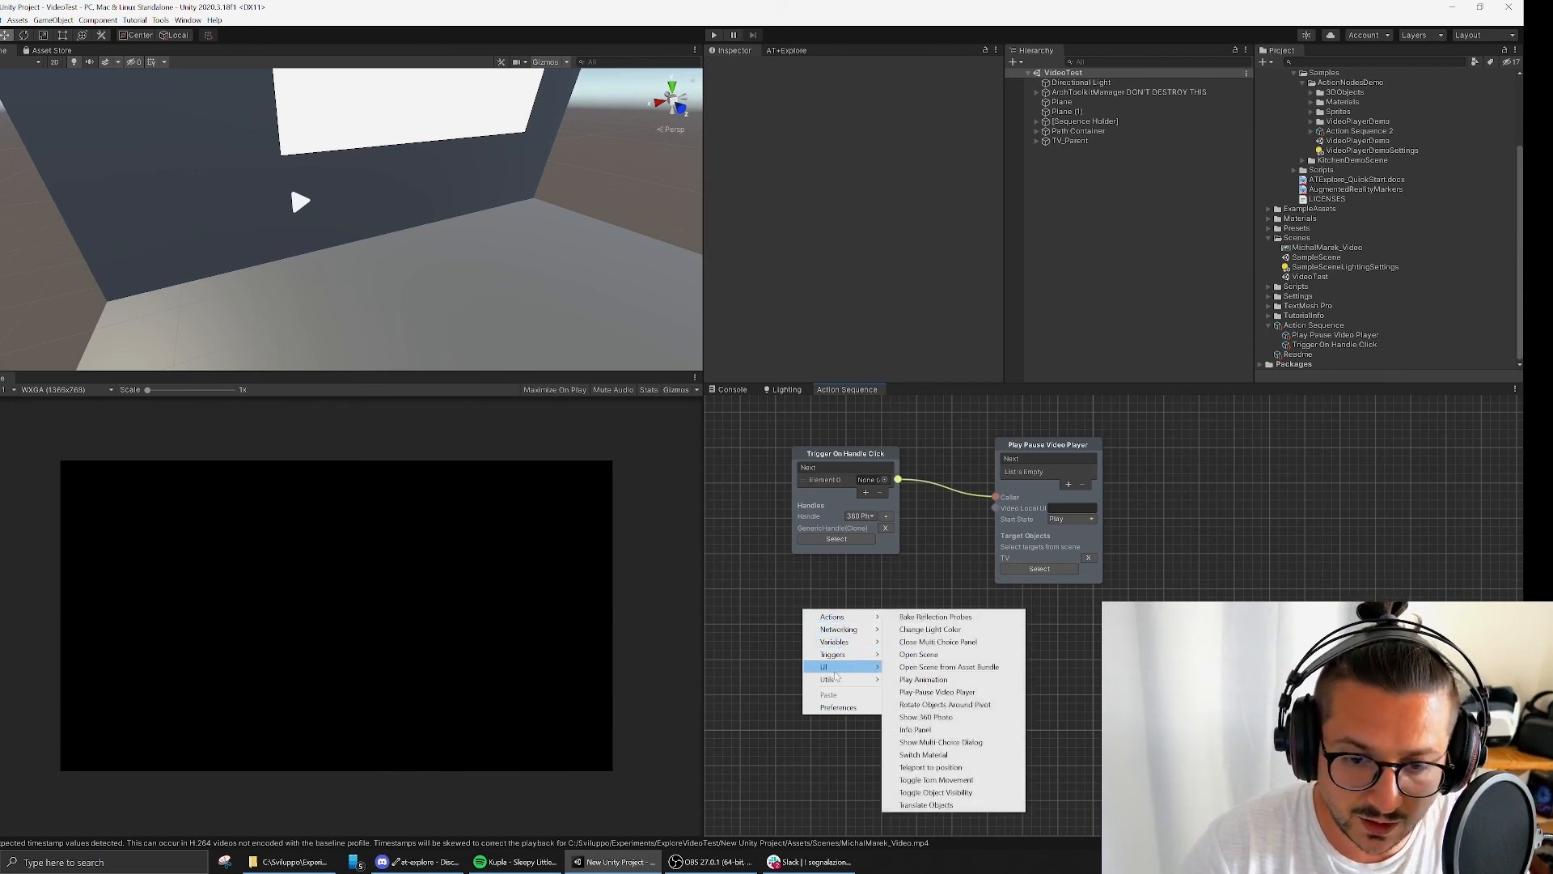
pyautogui.moveTo(836, 657)
pyautogui.click(937, 654)
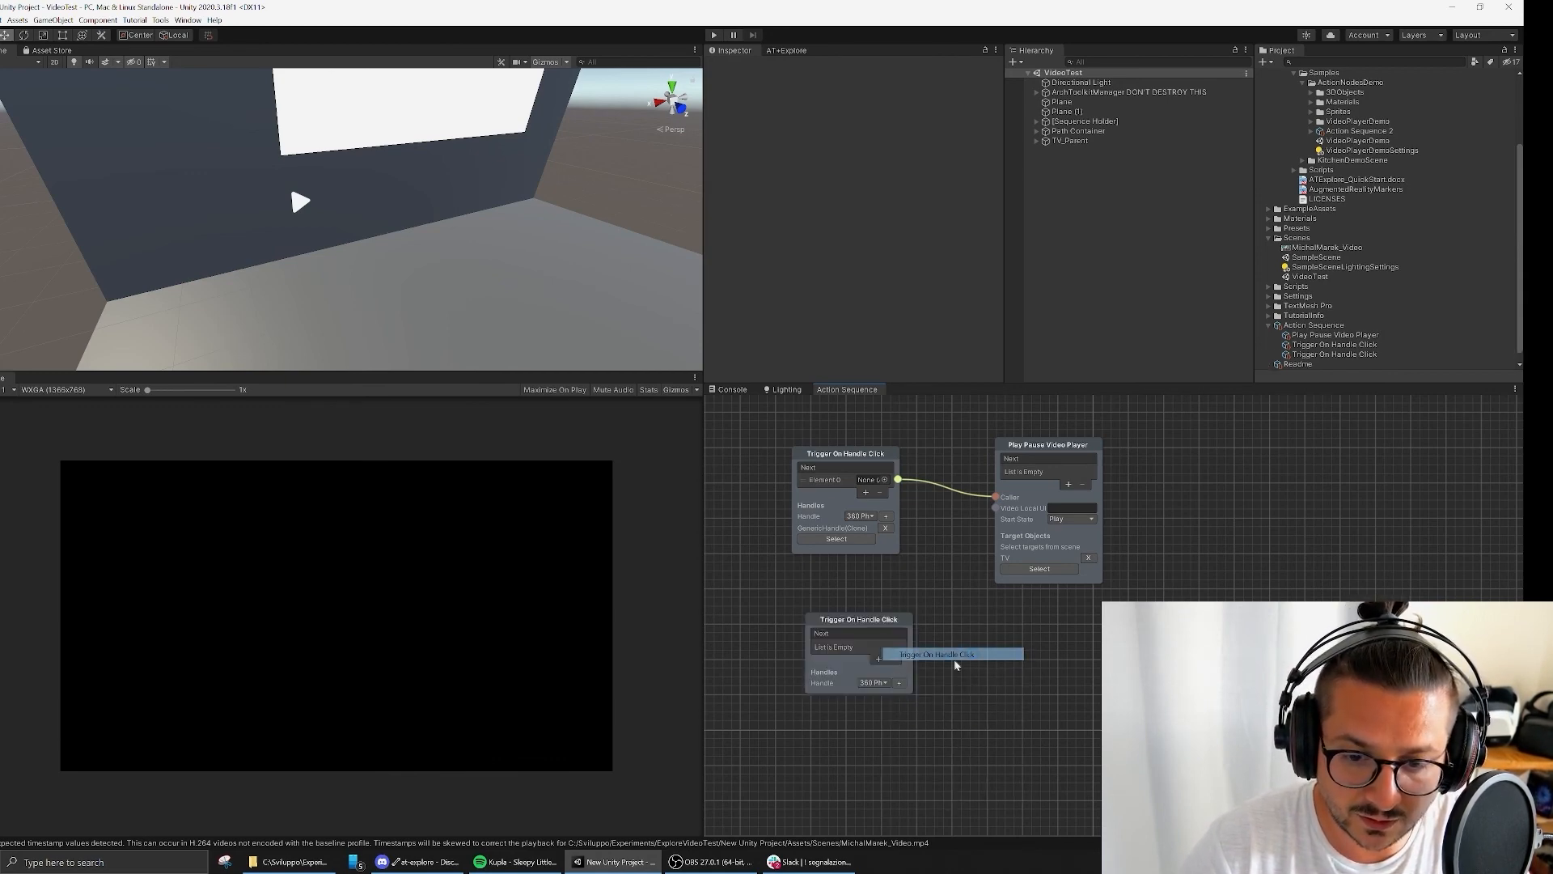
pyautogui.click(841, 631)
# Step: Add a 360 Photo handle to the new Trigger On Handle Click node and select that handle in the scene
pyautogui.click(871, 693)
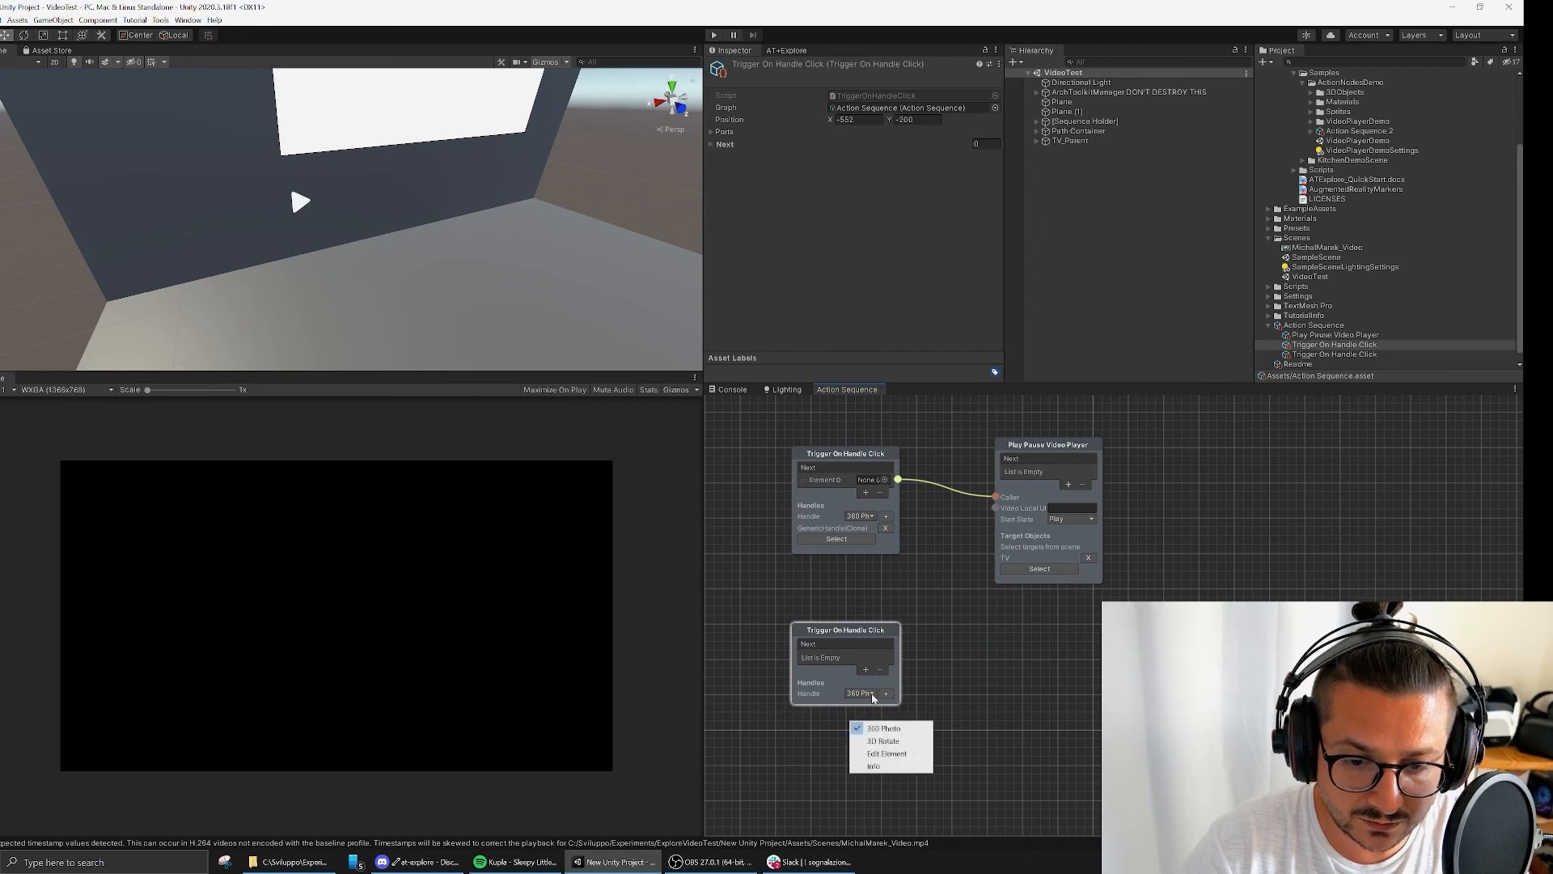
pyautogui.click(886, 694)
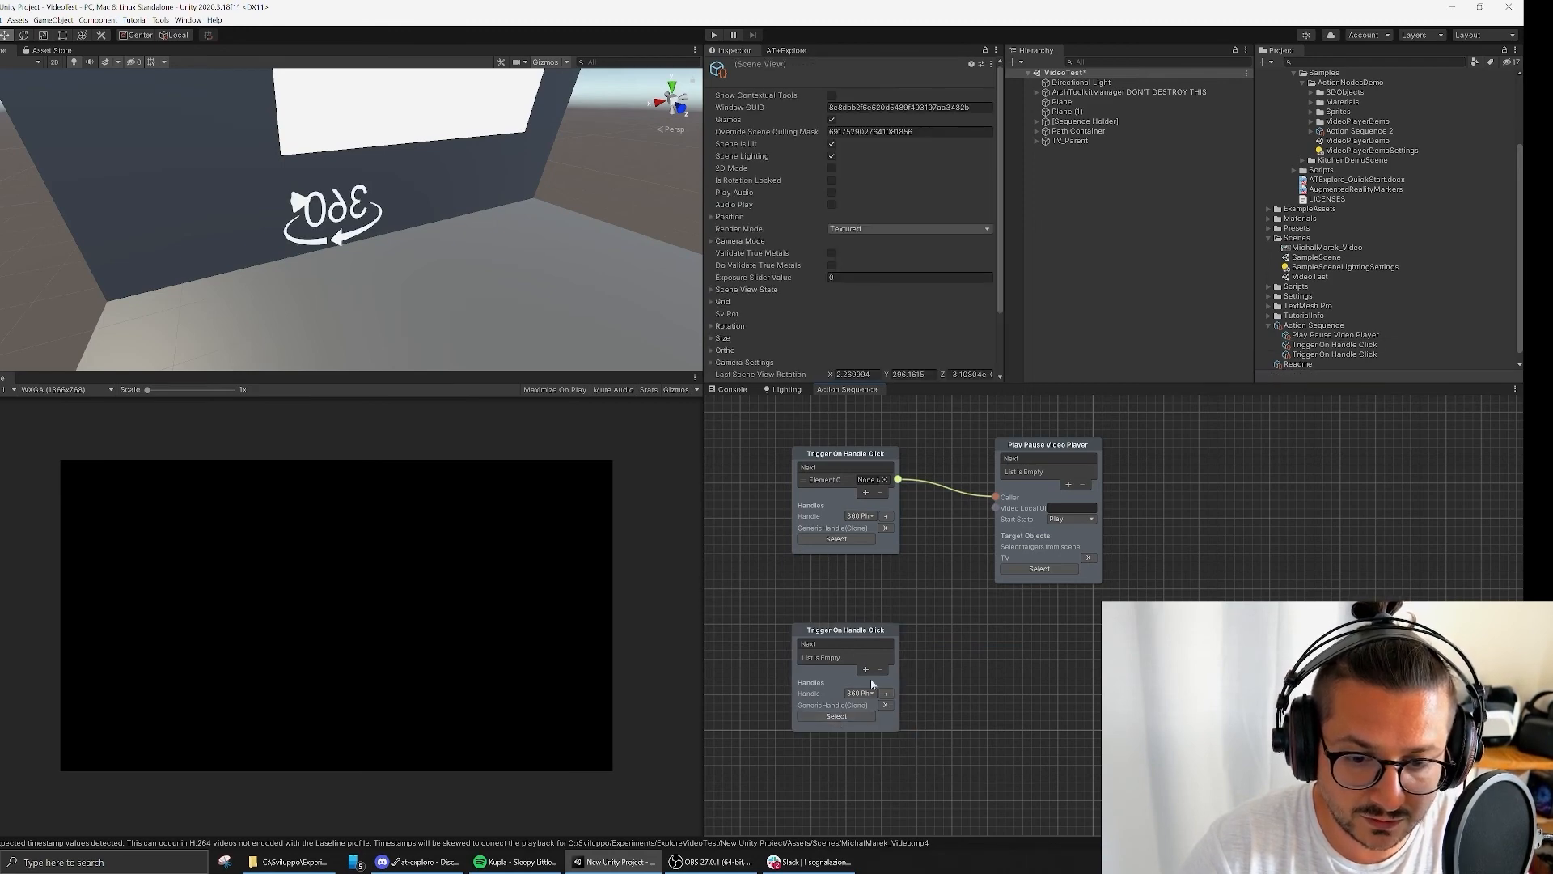
pyautogui.click(835, 715)
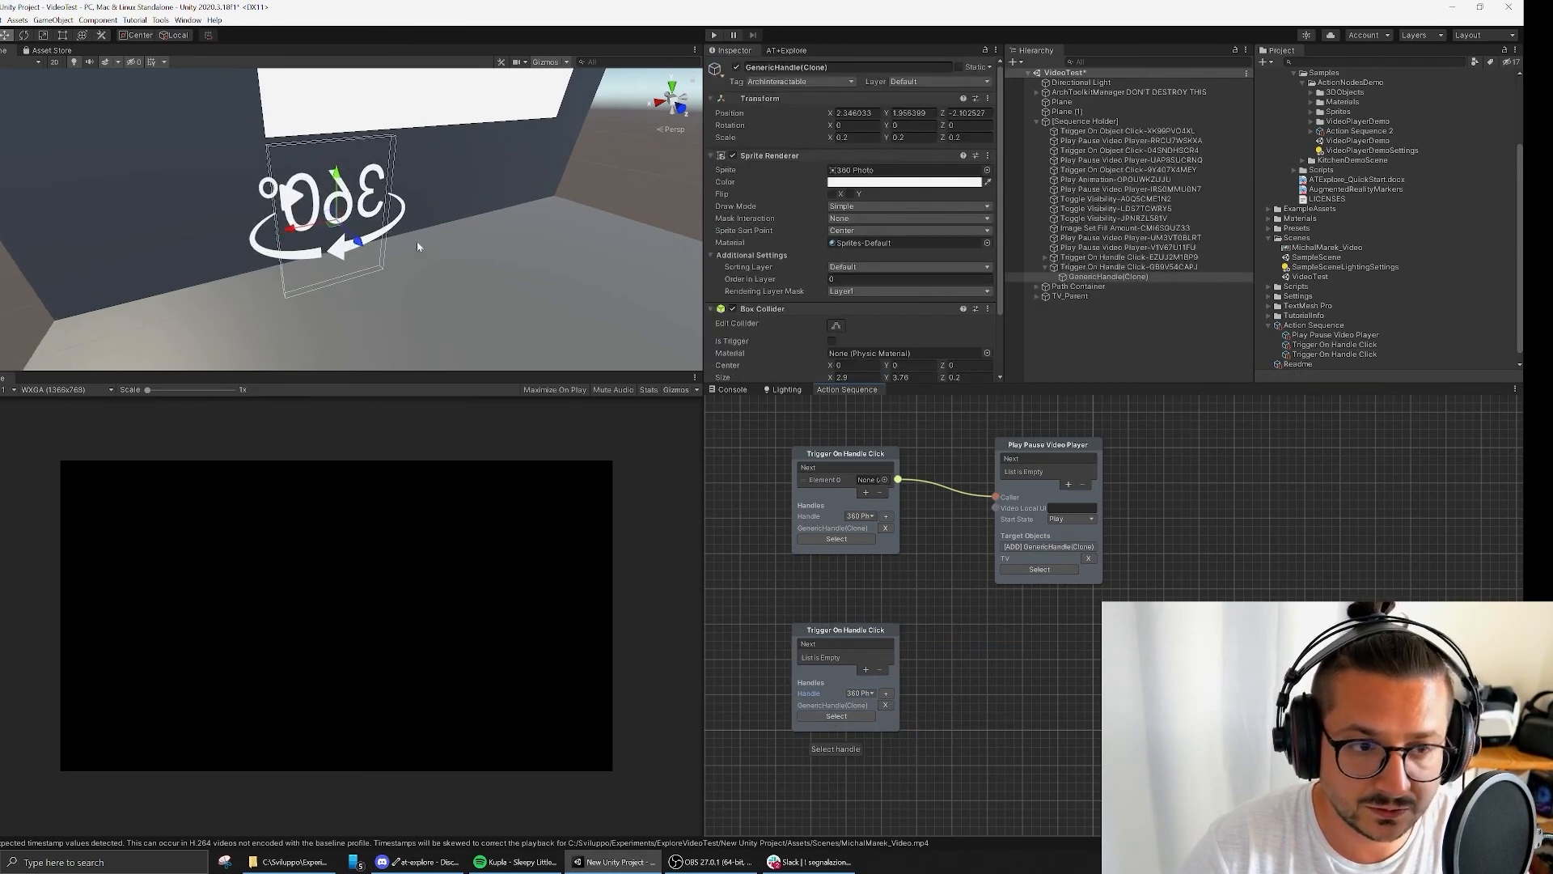
# Step: Change the new handle's Sprite Renderer sprite to round_pause_white_48dp
pyautogui.click(1091, 269)
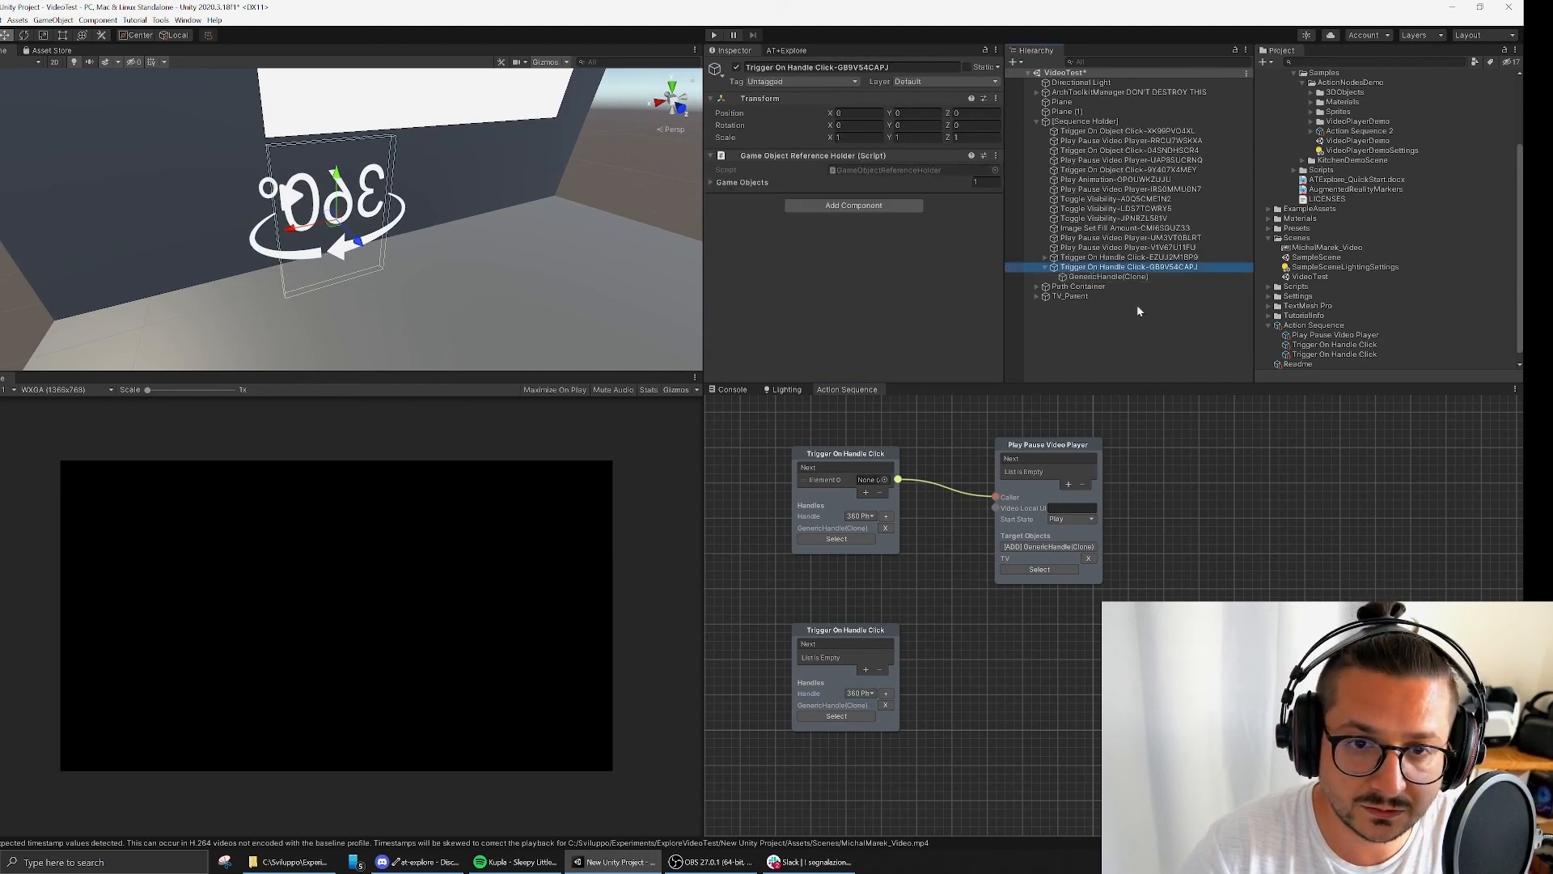
pyautogui.click(1106, 277)
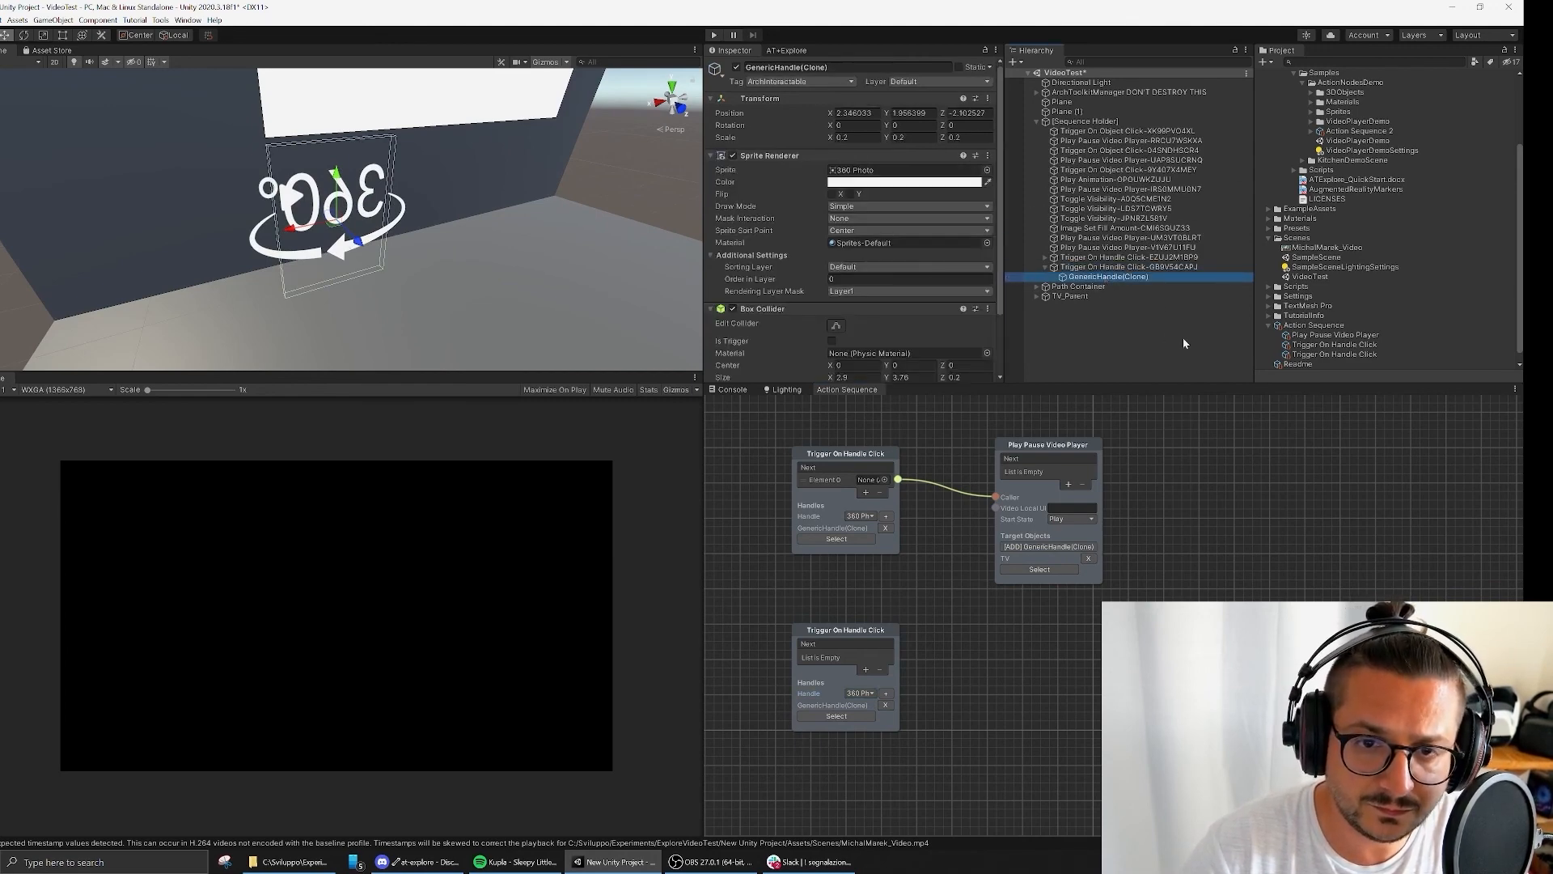
pyautogui.click(986, 169)
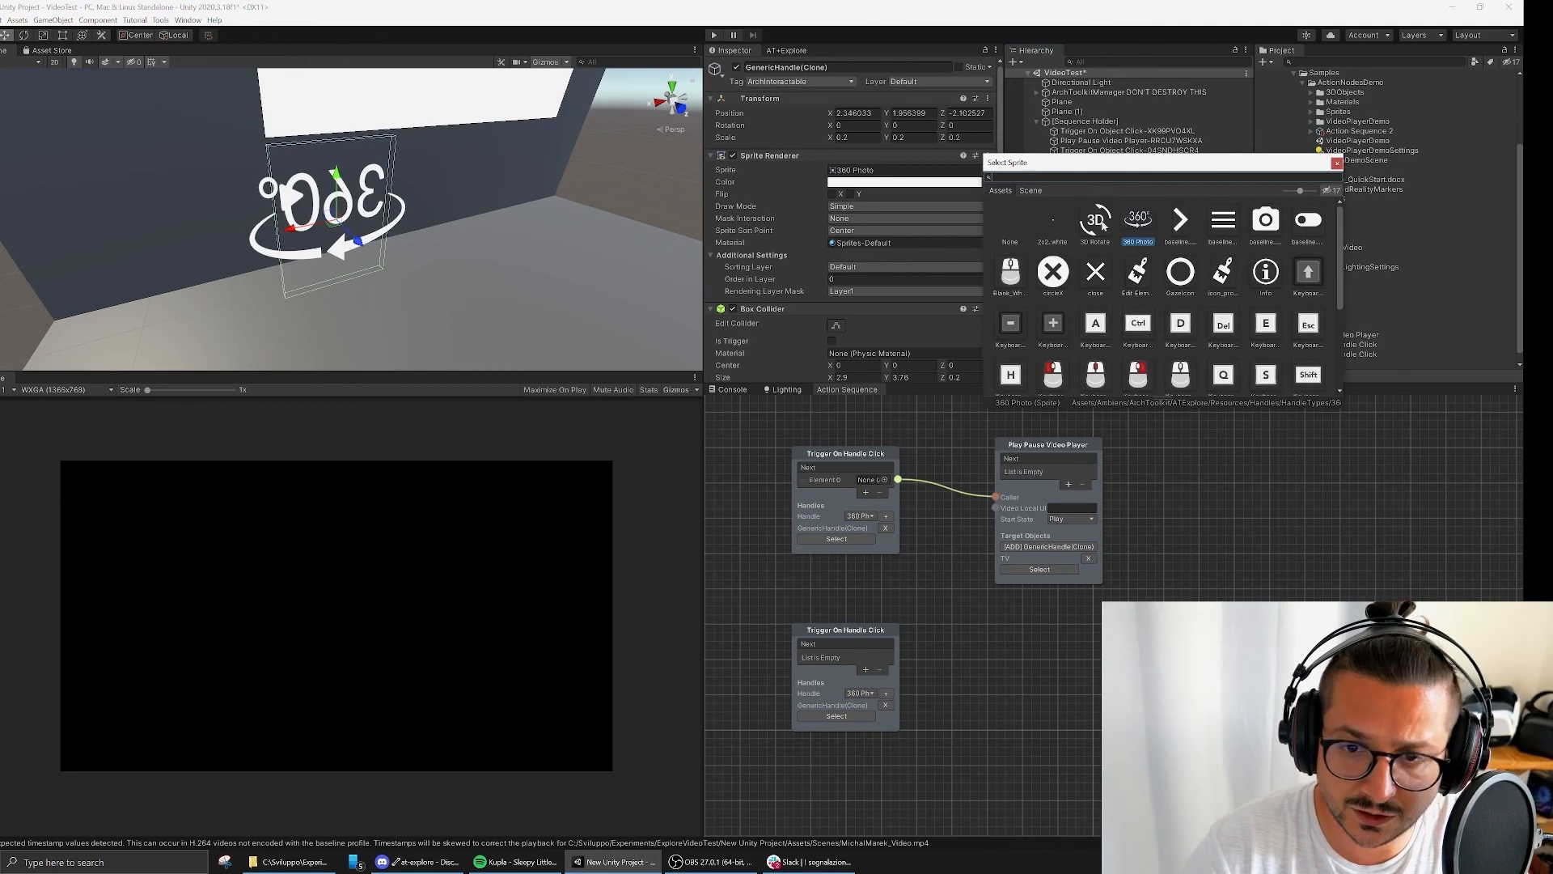
pyautogui.scroll(-3, 1132, 259)
pyautogui.doubleClick(1224, 263)
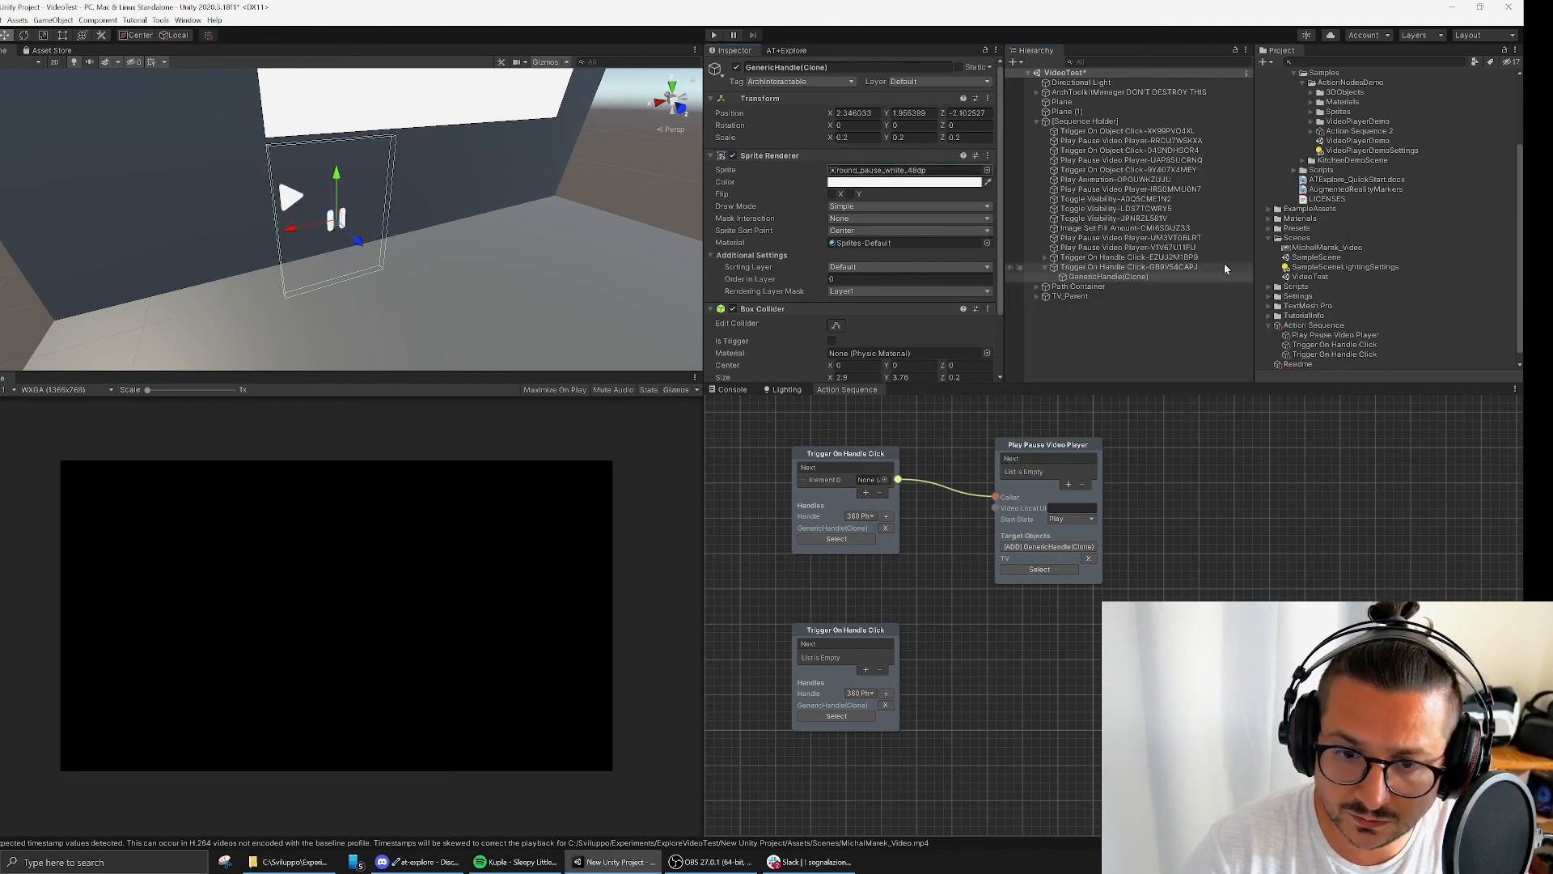
# Step: Copy the first Trigger On Handle Click object's Transform values onto the second Trigger On Handle Click object
pyautogui.keyDown('alt'); pyautogui.moveTo(402, 254); pyautogui.dragTo(594, 251); pyautogui.keyUp('alt')
pyautogui.click(1128, 258)
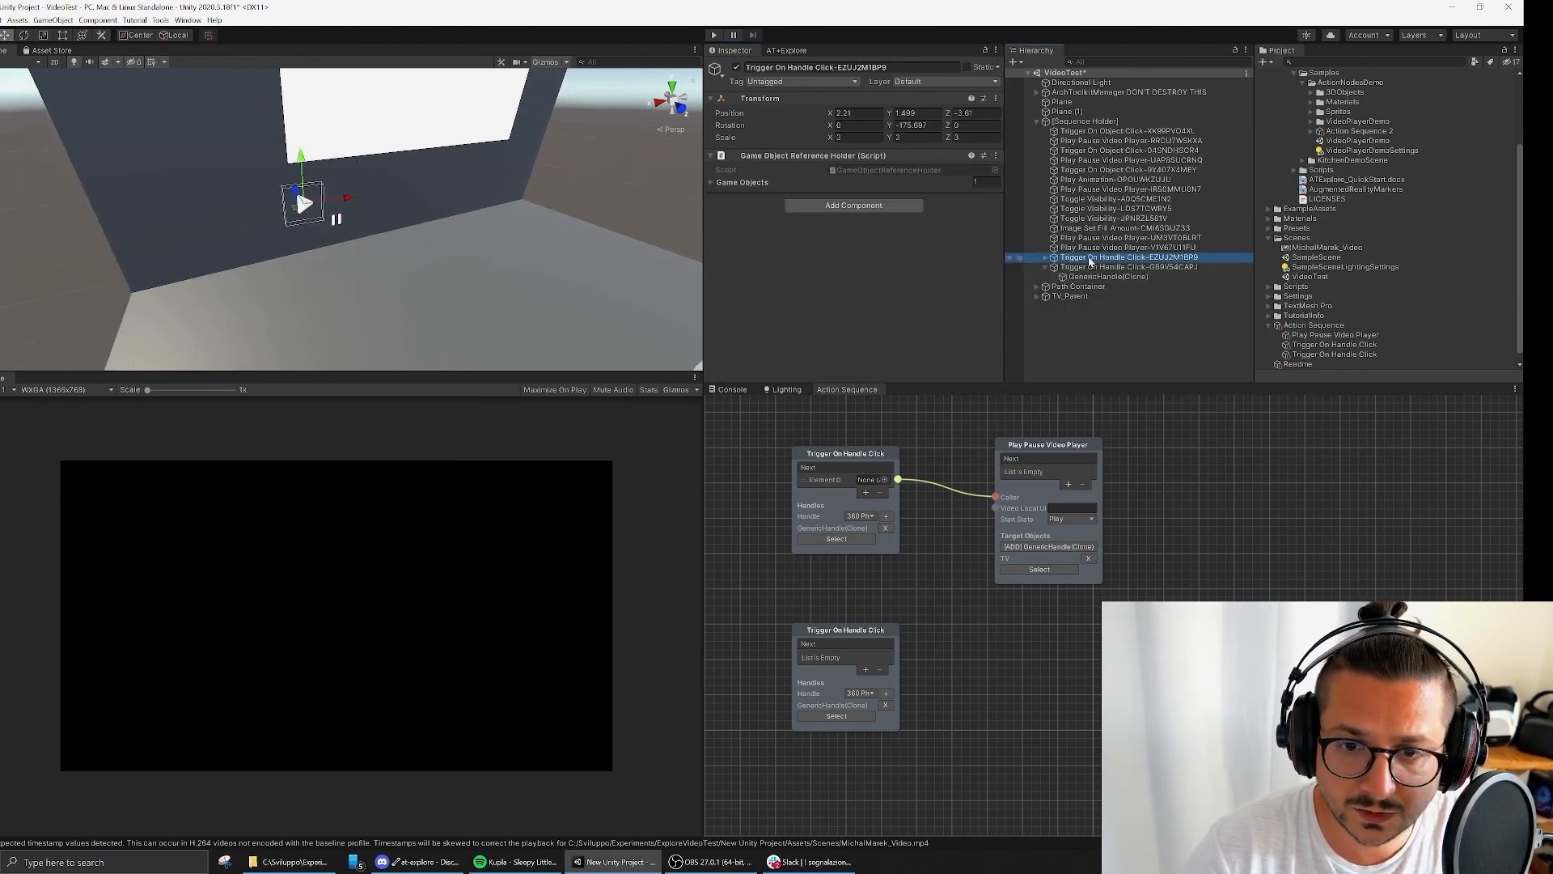
pyautogui.click(995, 98)
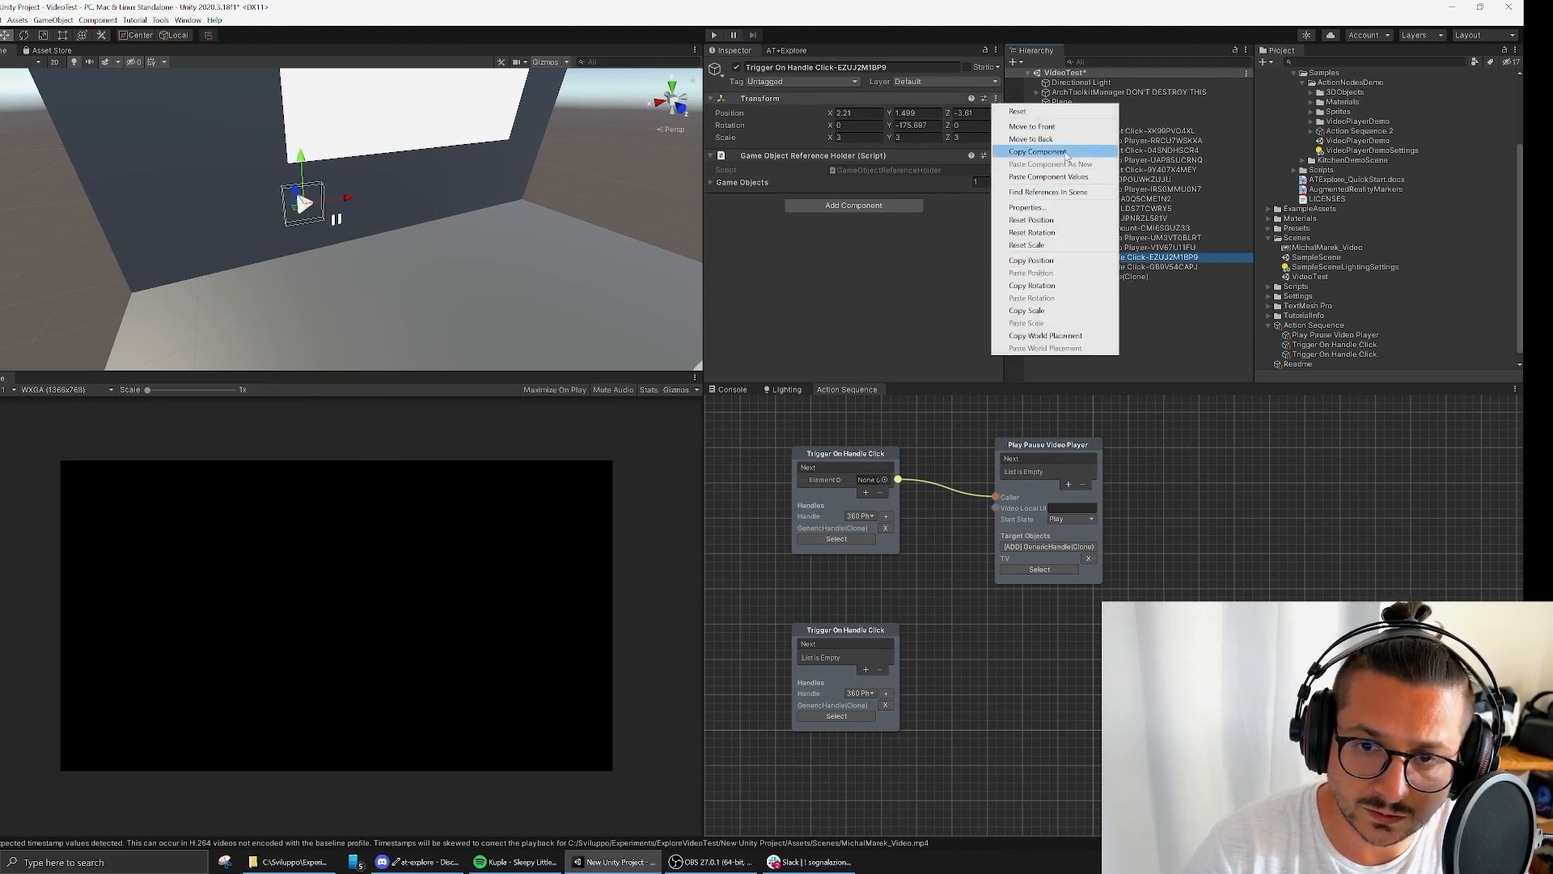
pyautogui.click(1066, 153)
pyautogui.click(1156, 267)
pyautogui.click(996, 98)
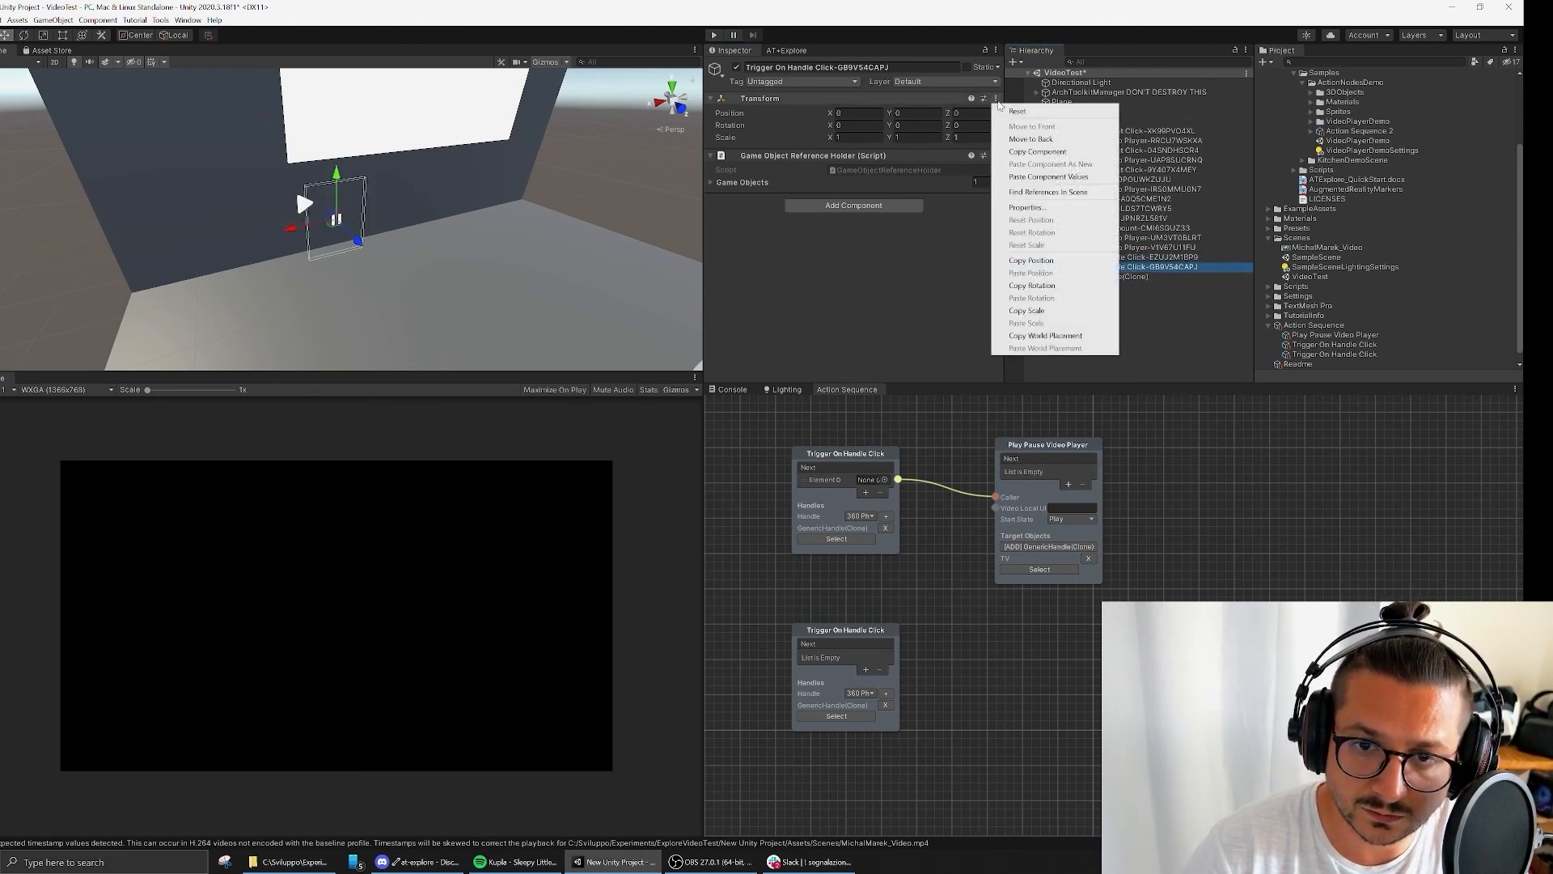
pyautogui.click(1049, 177)
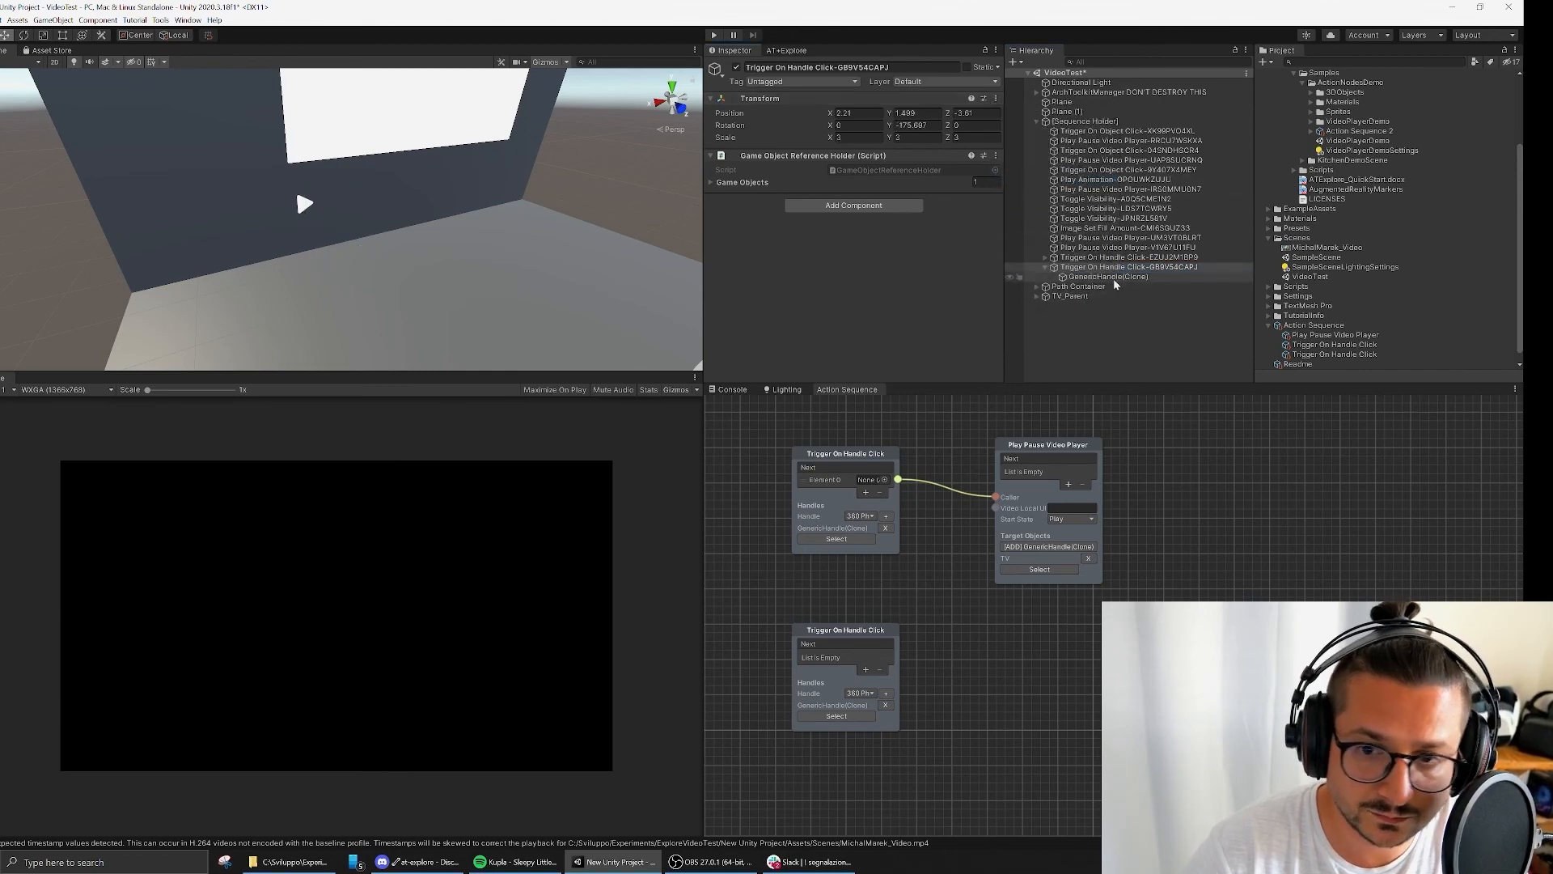
# Step: Set the pause handle's local position to 0, 0, 0 so it sits at its parent's origin
pyautogui.click(1114, 278)
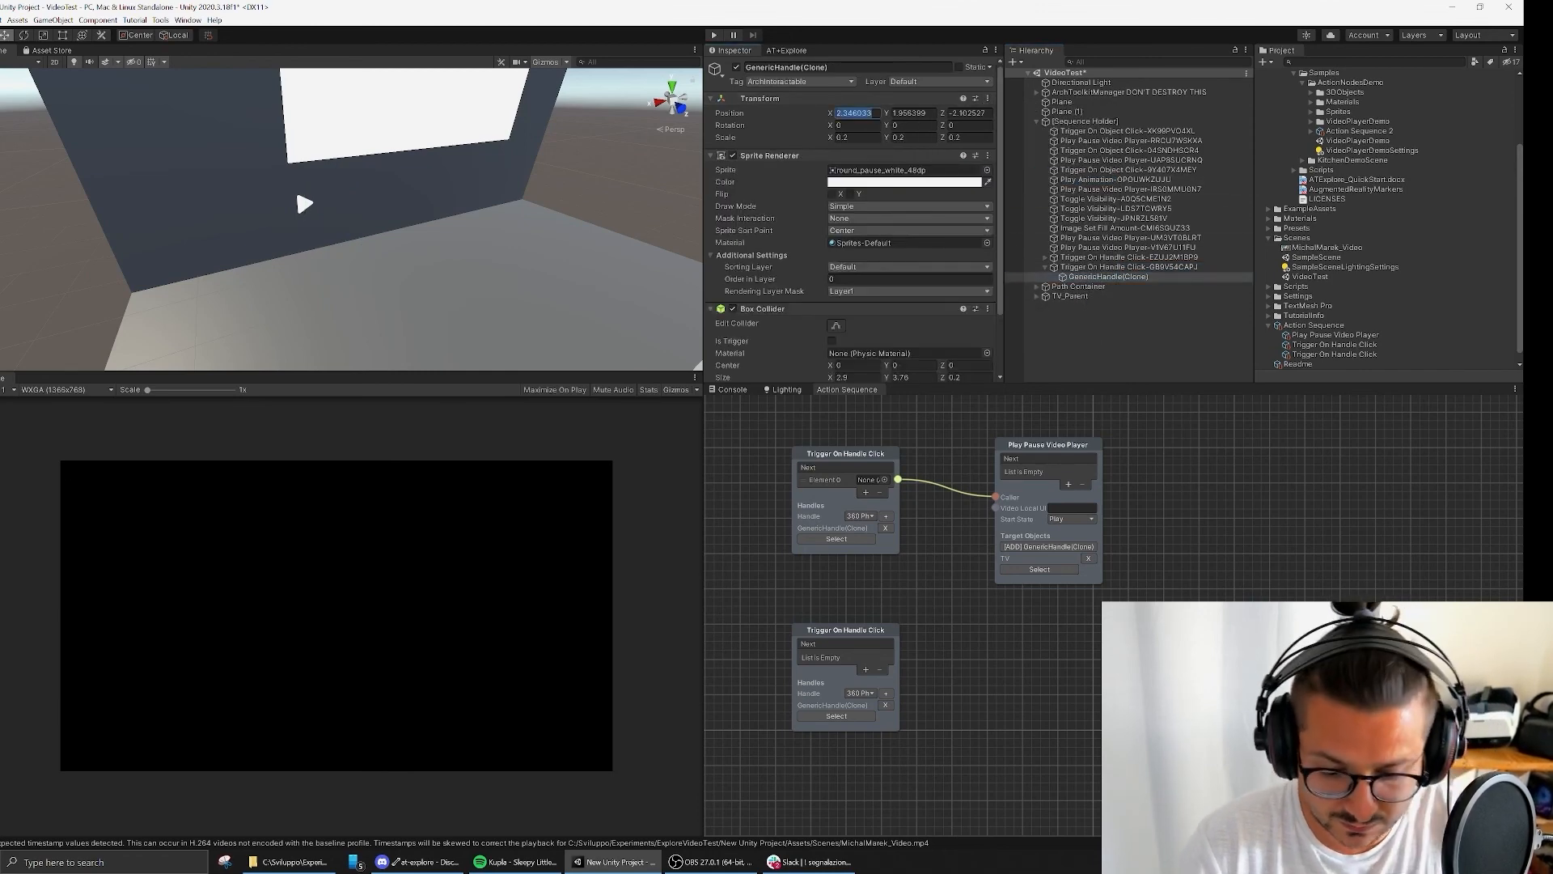
pyautogui.write('0')
pyautogui.press('Tab')
pyautogui.write('0')
pyautogui.press('Tab')
pyautogui.write('0')
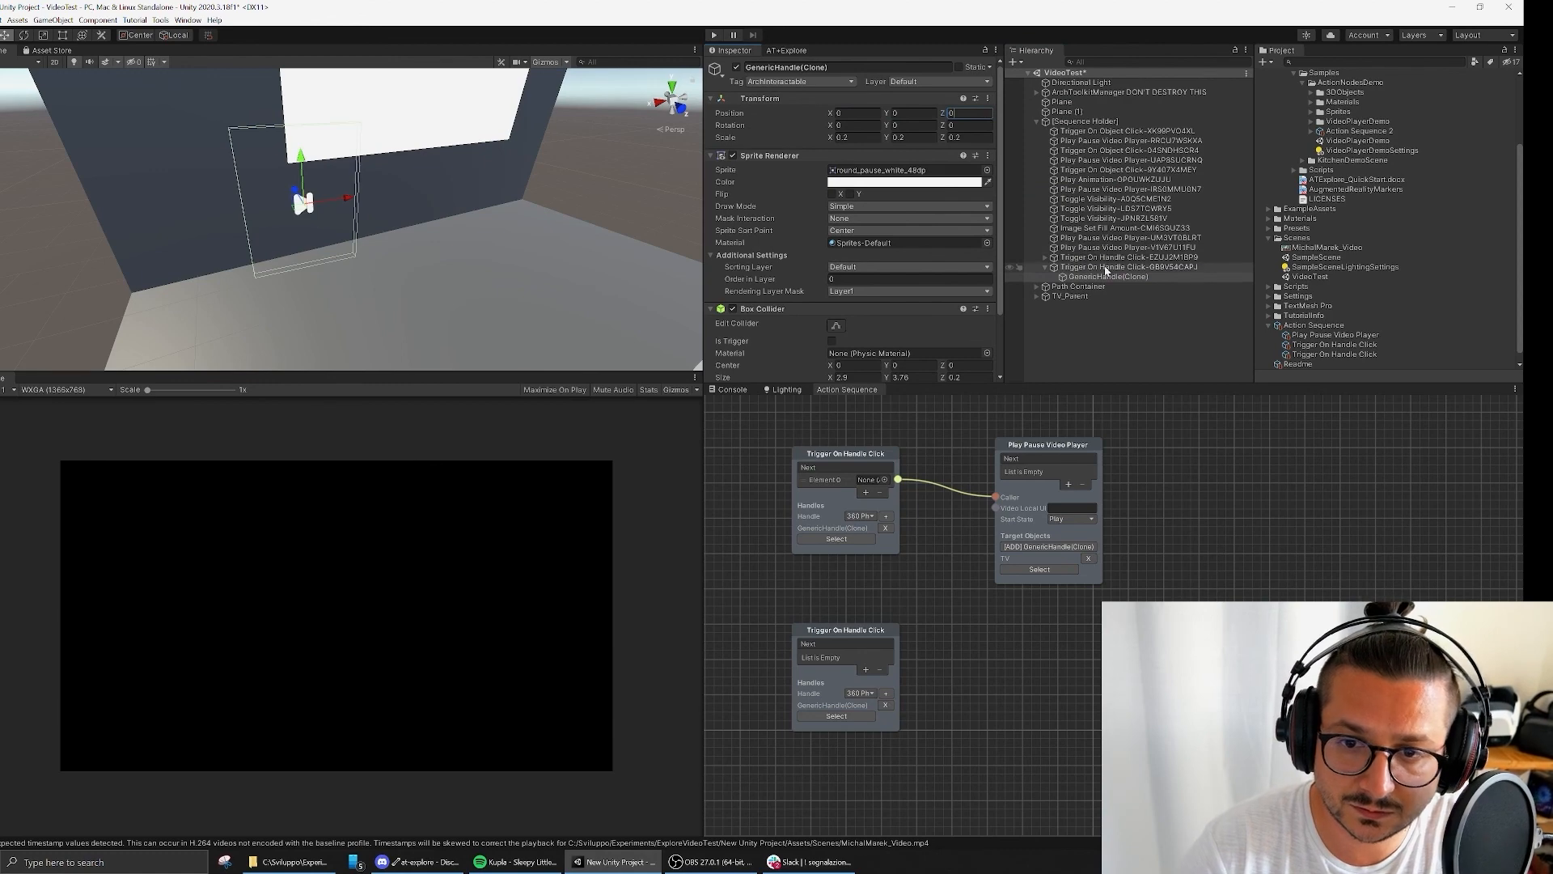
# Step: Move the second Trigger On Handle Click object sideways along its X axis, placing the pause icon to the right of the play icon
pyautogui.doubleClick(1104, 267)
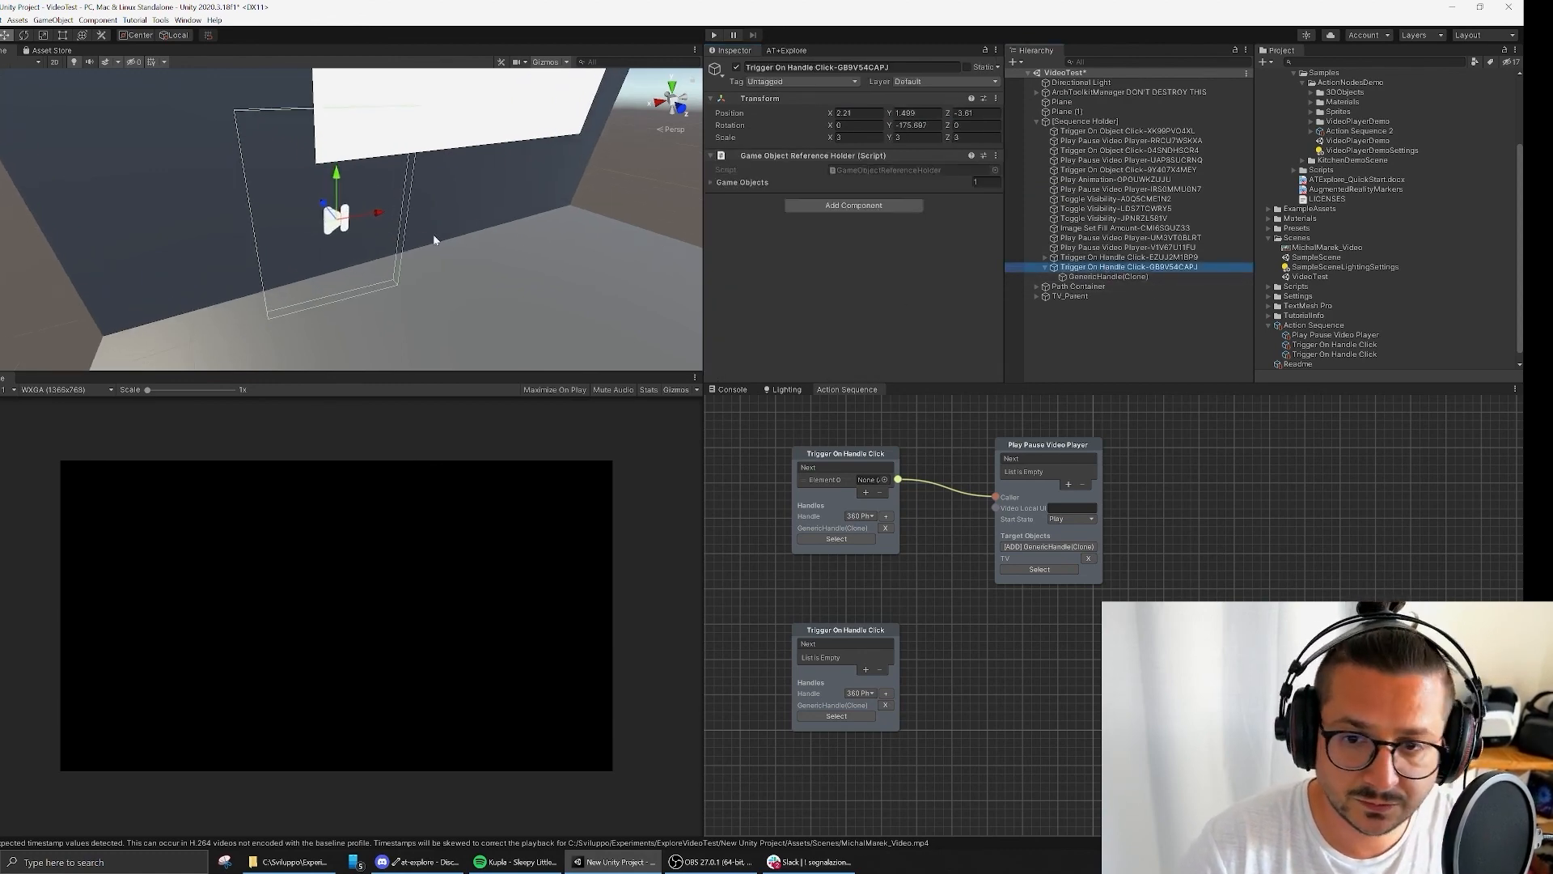
pyautogui.moveTo(377, 217); pyautogui.dragTo(498, 195)
pyautogui.moveTo(513, 301); pyautogui.dragTo(508, 269, button='right')
pyautogui.press('s')
pyautogui.press('w')
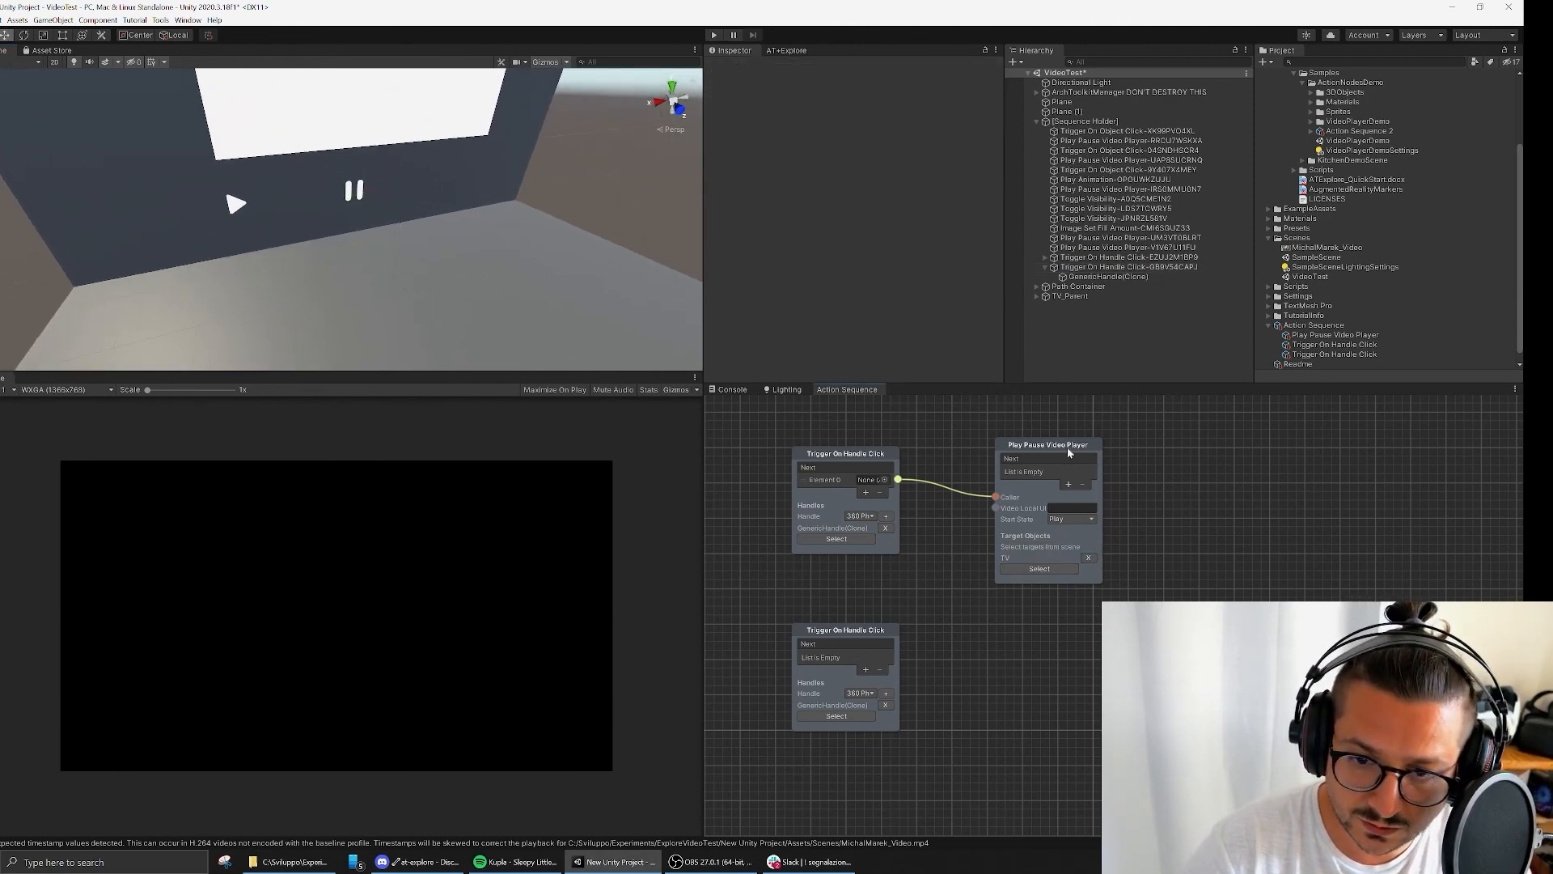
# Step: Add a second Play Pause Video Player node below the first and connect the second Trigger On Handle Click node to its Caller
pyautogui.click(1066, 471)
pyautogui.click(1041, 716)
pyautogui.rightClick(1001, 640)
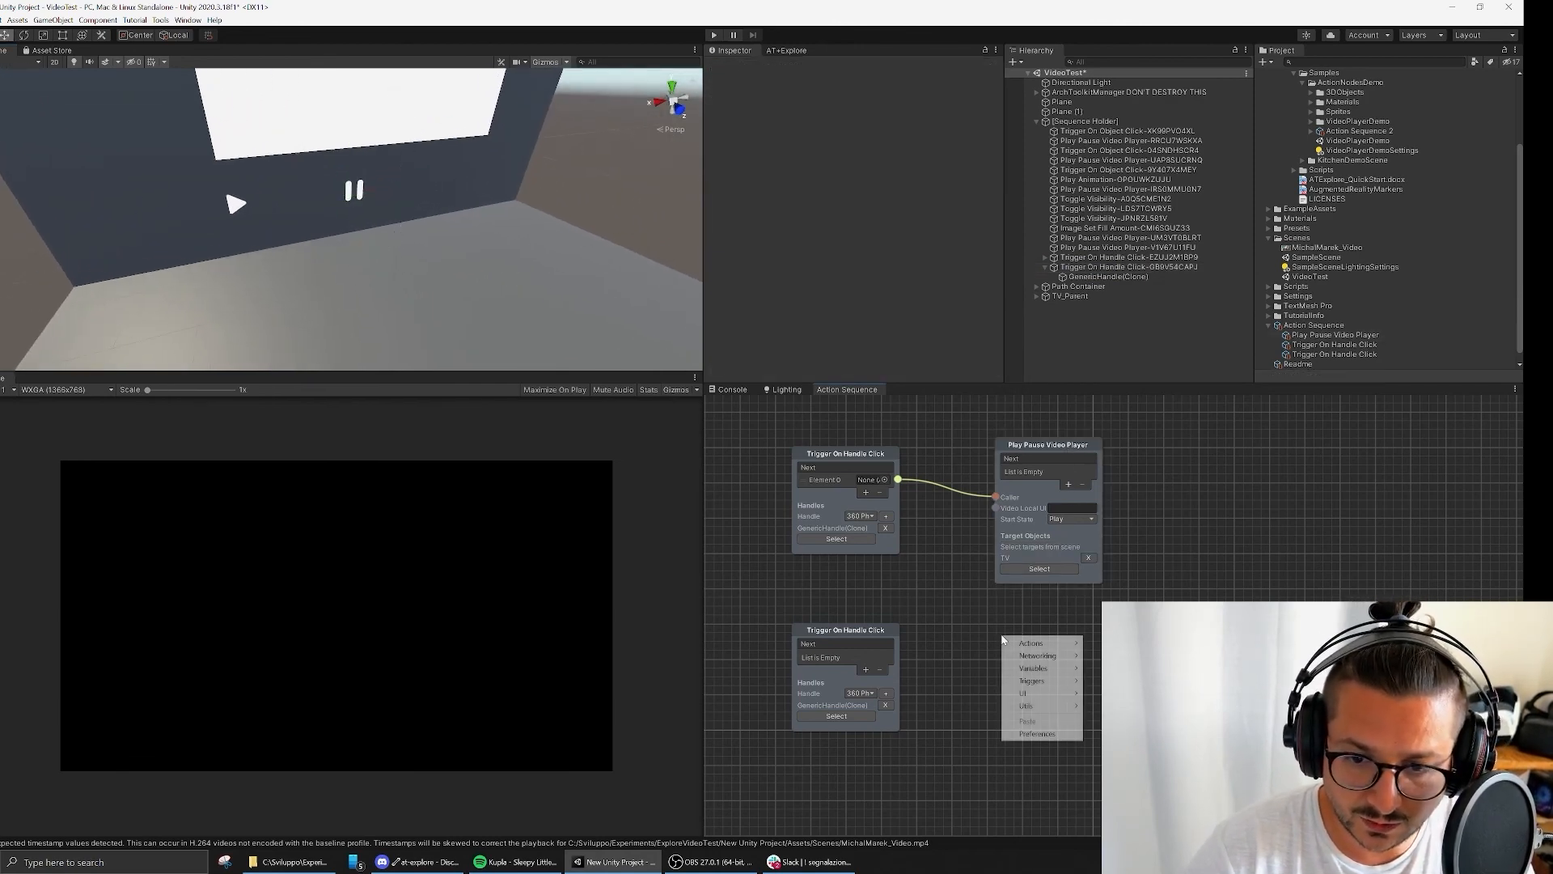
pyautogui.moveTo(1039, 643)
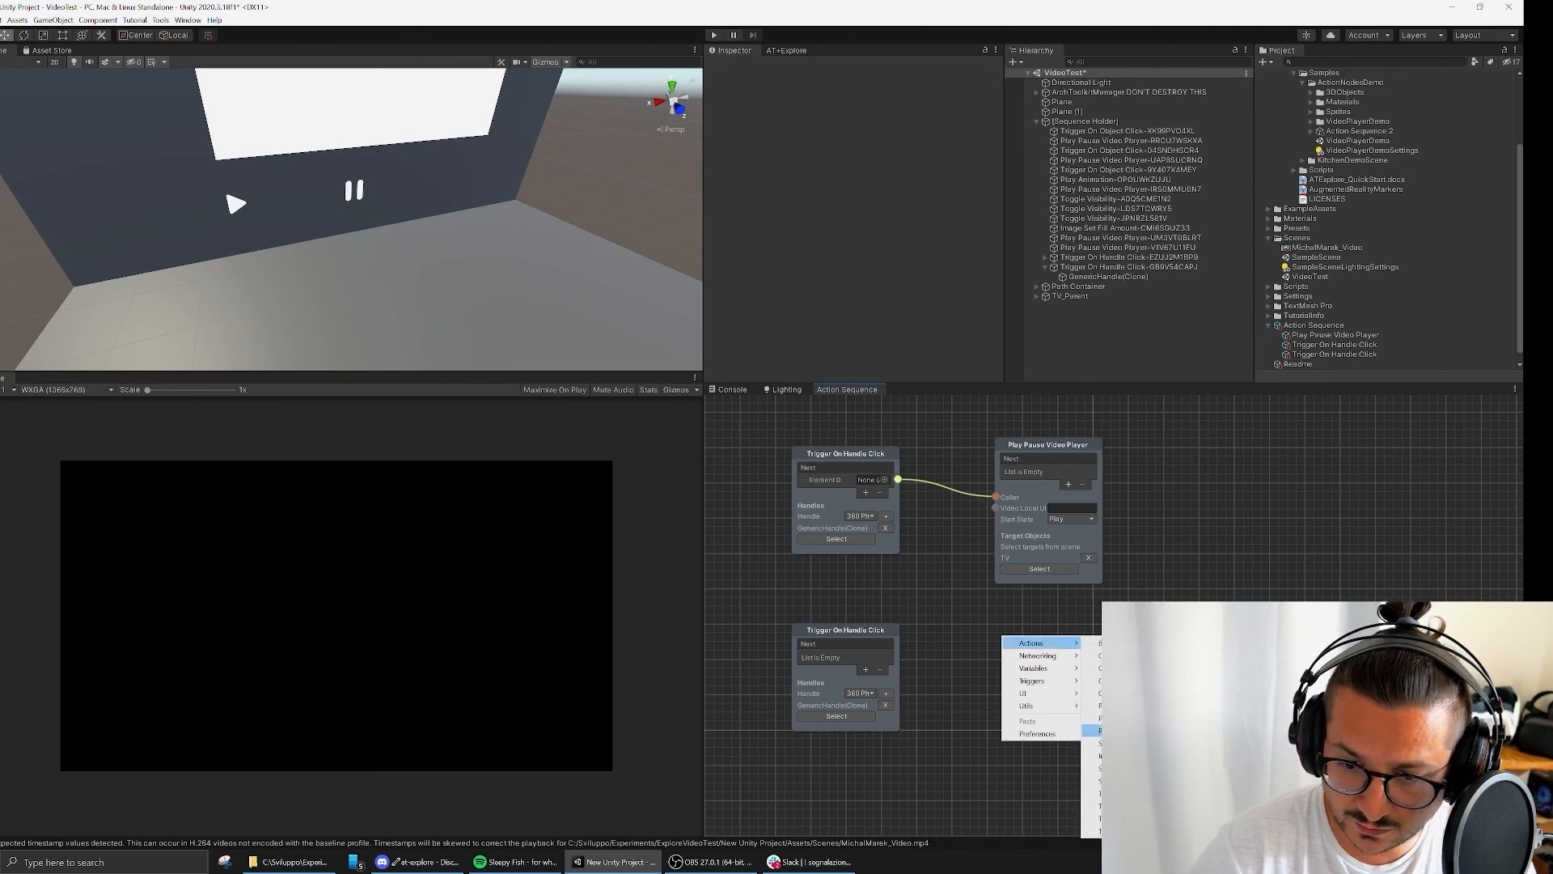
pyautogui.click(1092, 718)
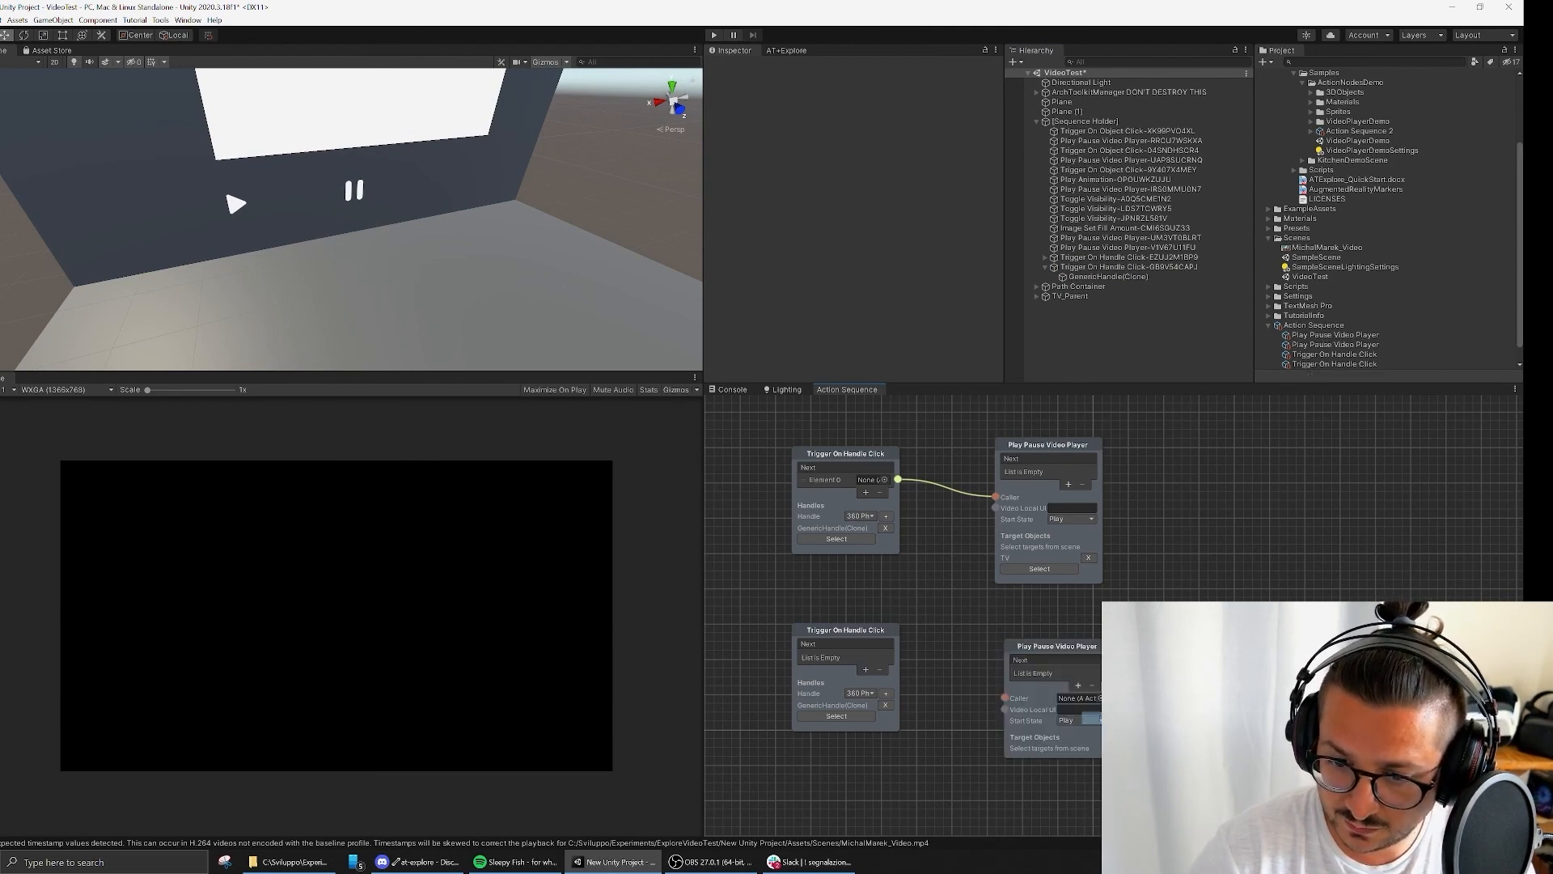
pyautogui.click(872, 670)
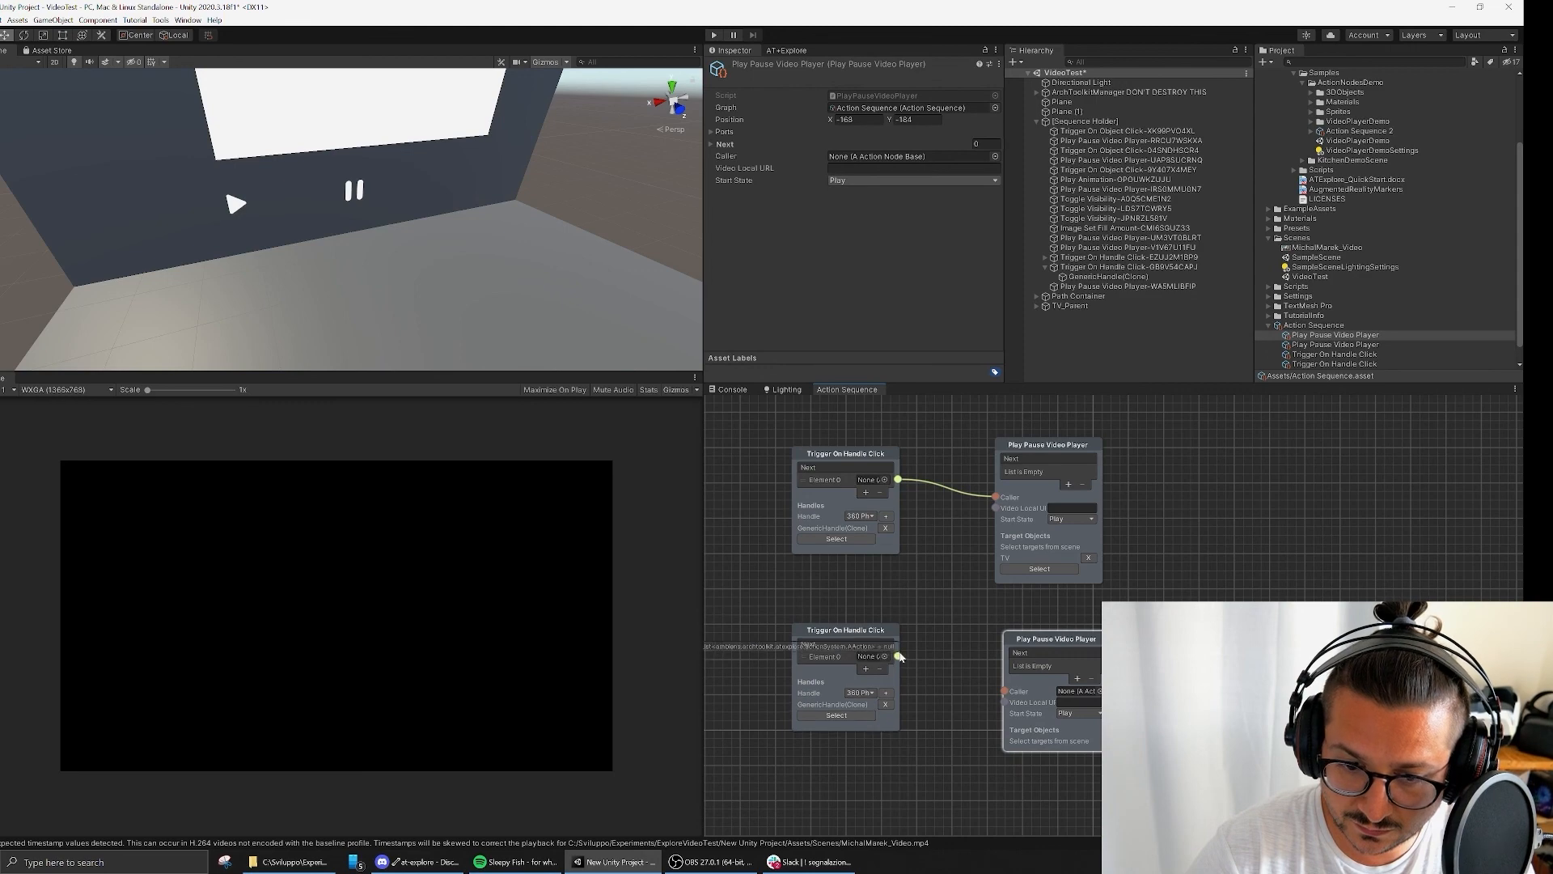
pyautogui.moveTo(897, 656); pyautogui.dragTo(1007, 693)
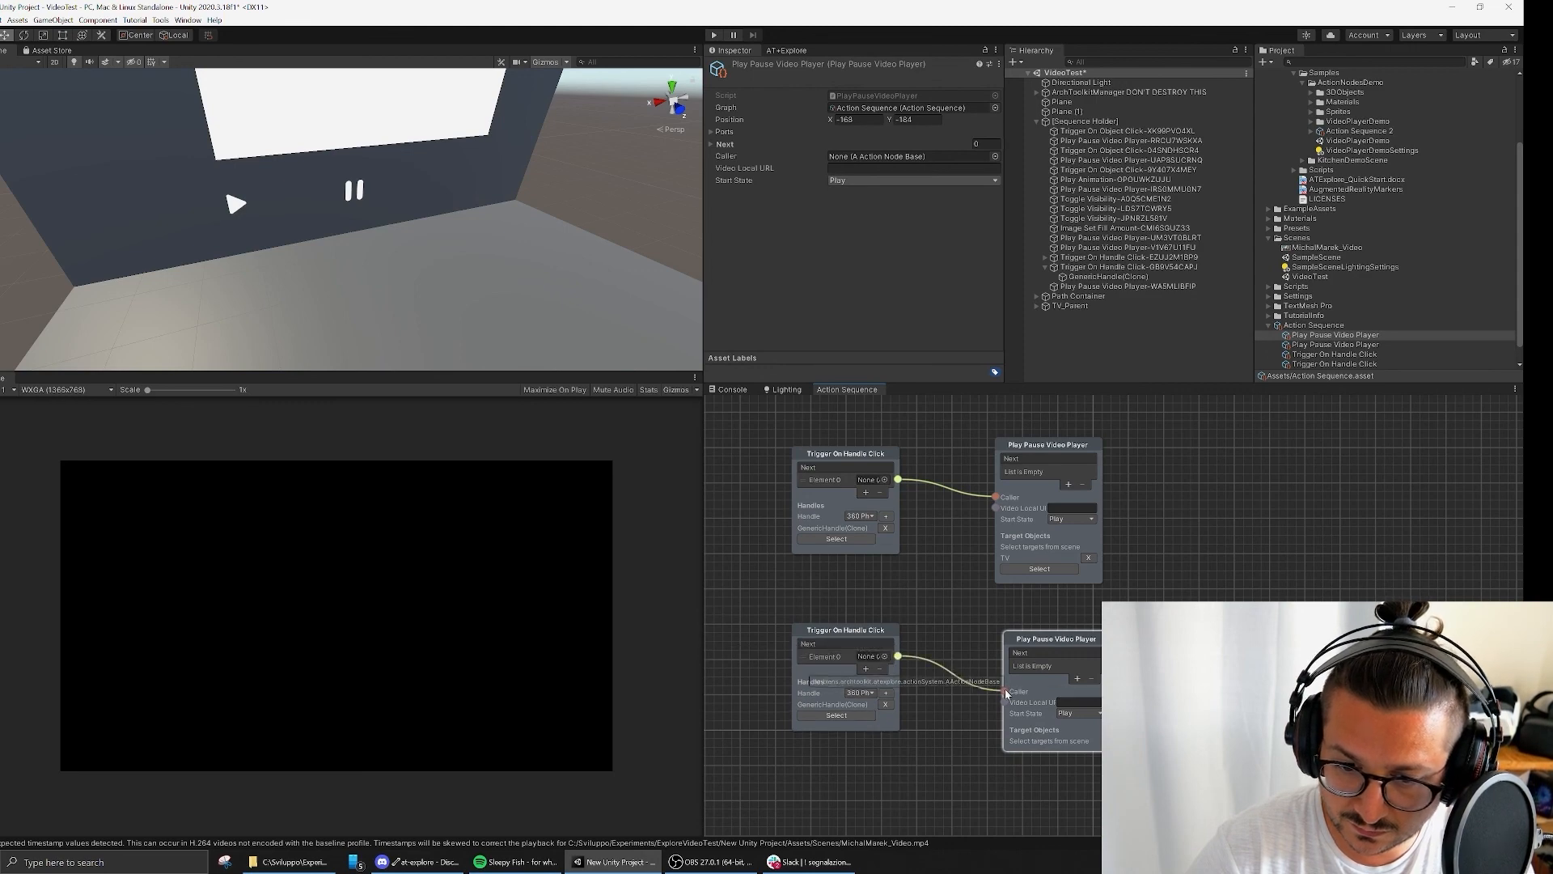
# Step: Set the new Play Pause Video Player node's Start State to Pause, align it with its trigger, and add the TV as target
pyautogui.click(1094, 712)
pyautogui.click(1092, 762)
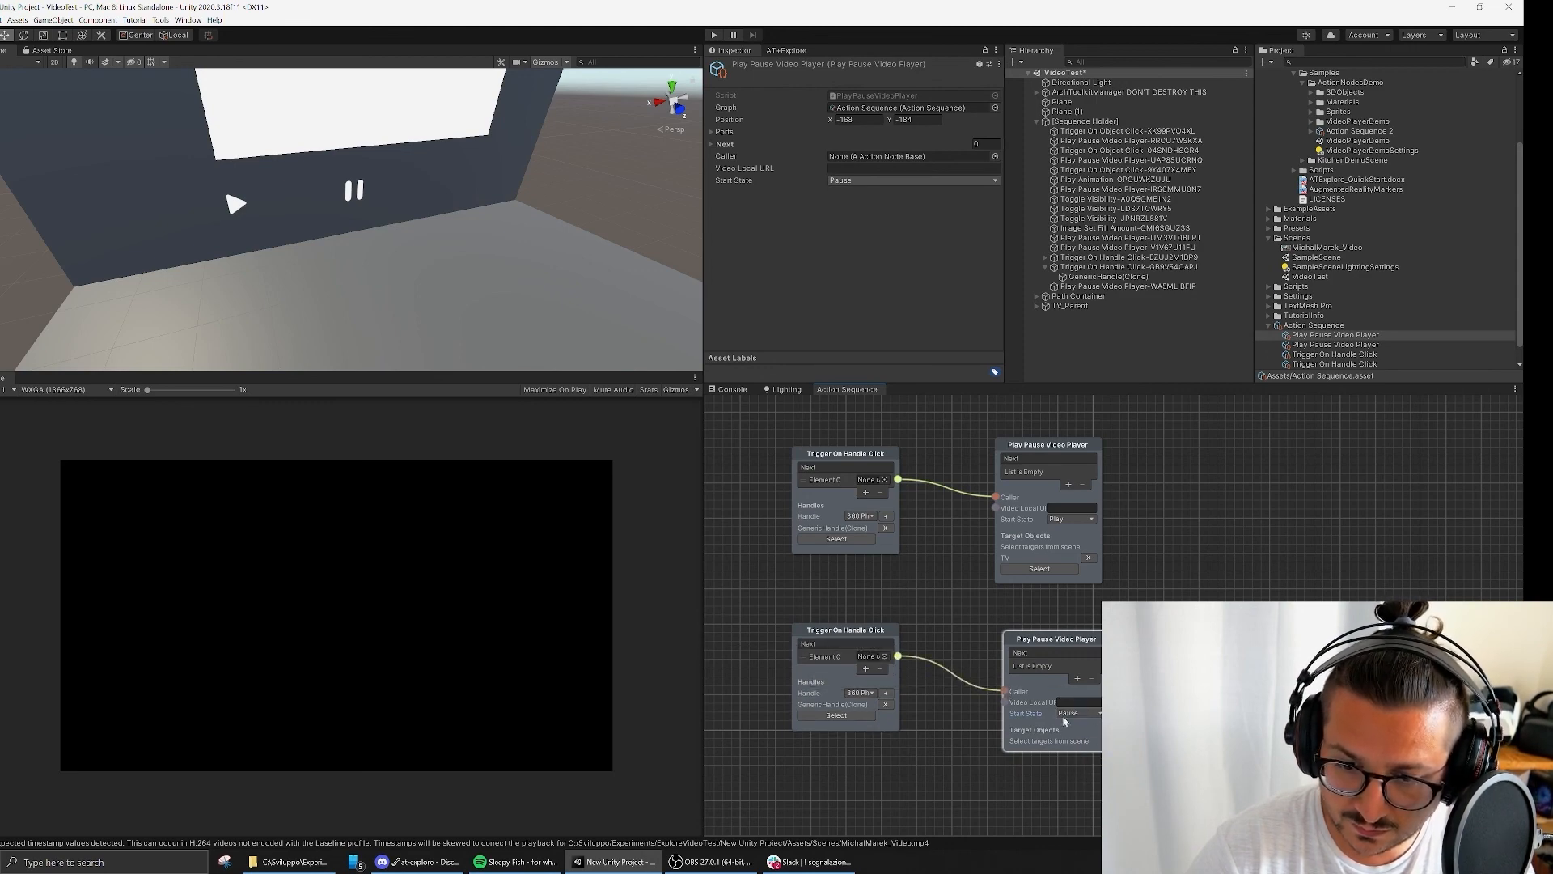
pyautogui.moveTo(1053, 640); pyautogui.dragTo(1053, 630)
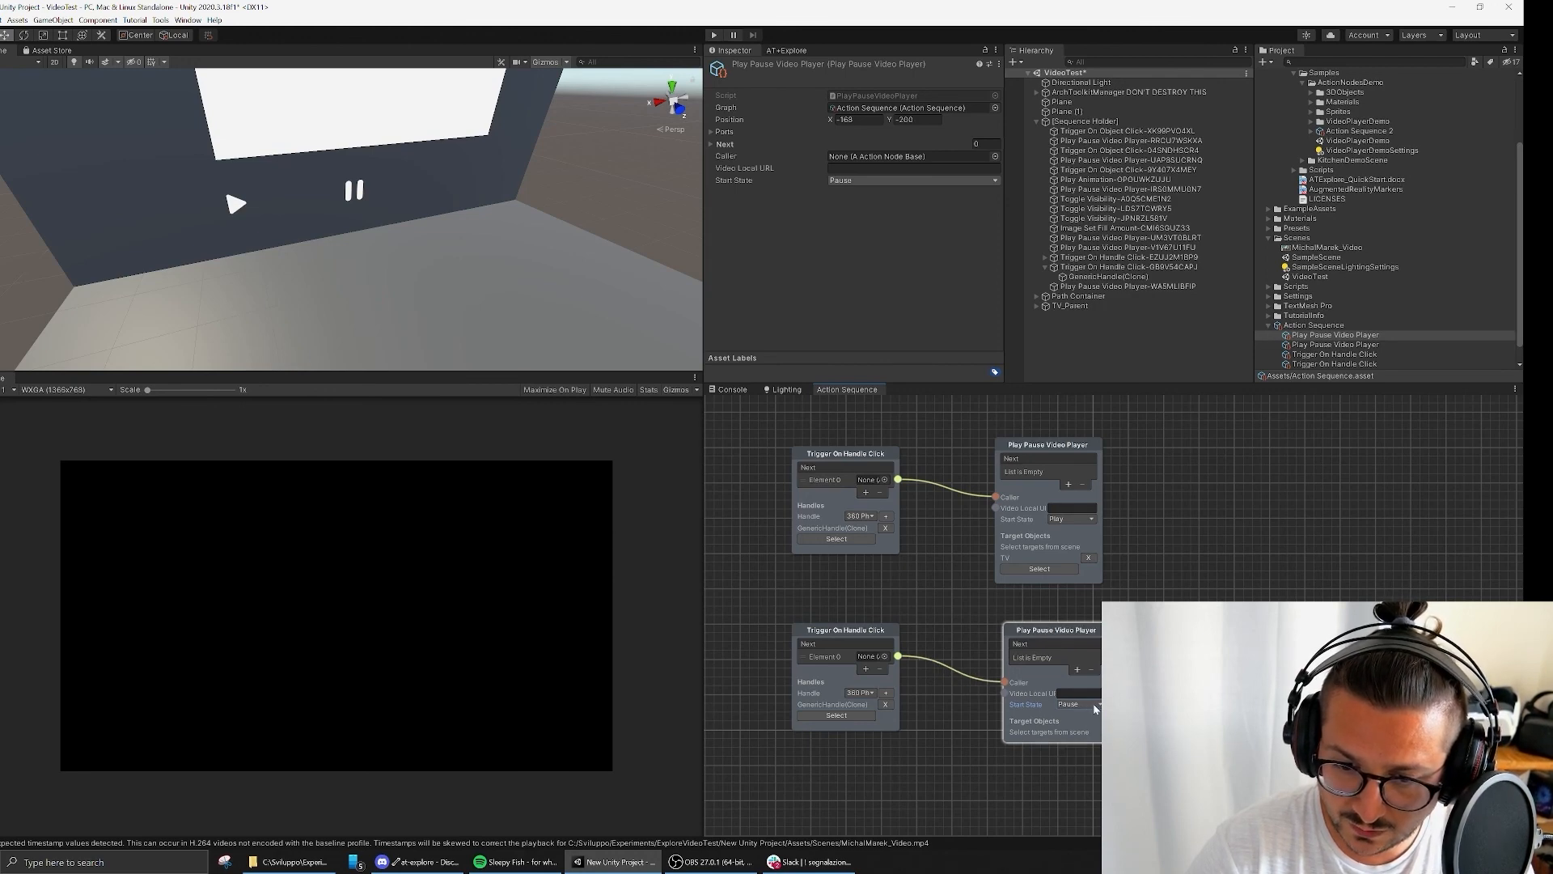
pyautogui.moveTo(1057, 636); pyautogui.dragTo(1059, 623)
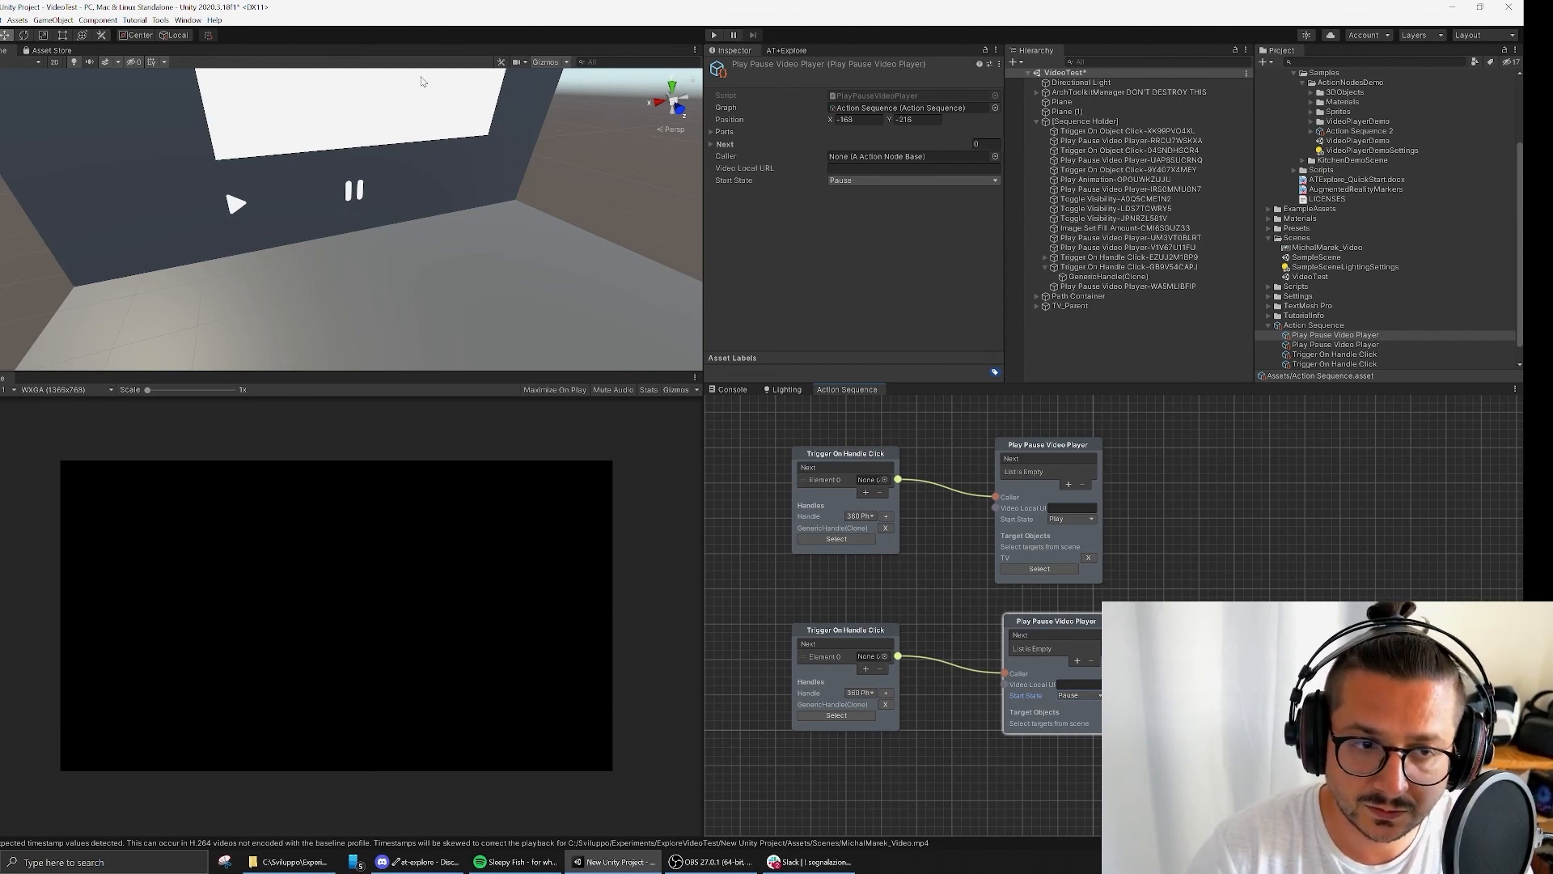
pyautogui.click(378, 118)
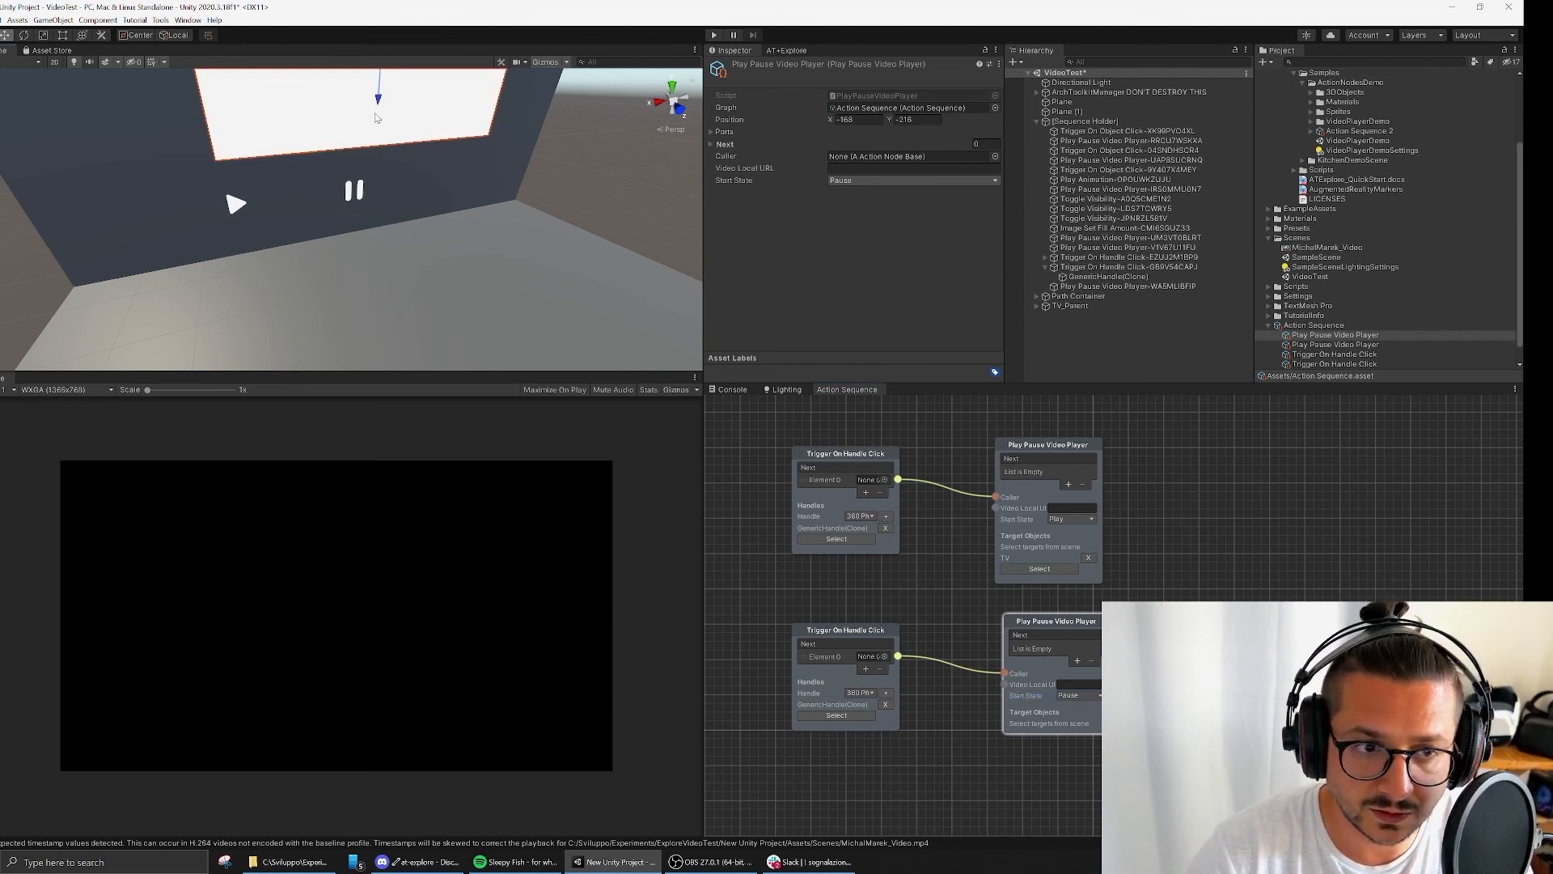
pyautogui.click(1061, 722)
# Step: Run the scene, test the video controls by activating the play handle below the TV, and exit Play mode
pyautogui.hotkey('ctrl', 'p')
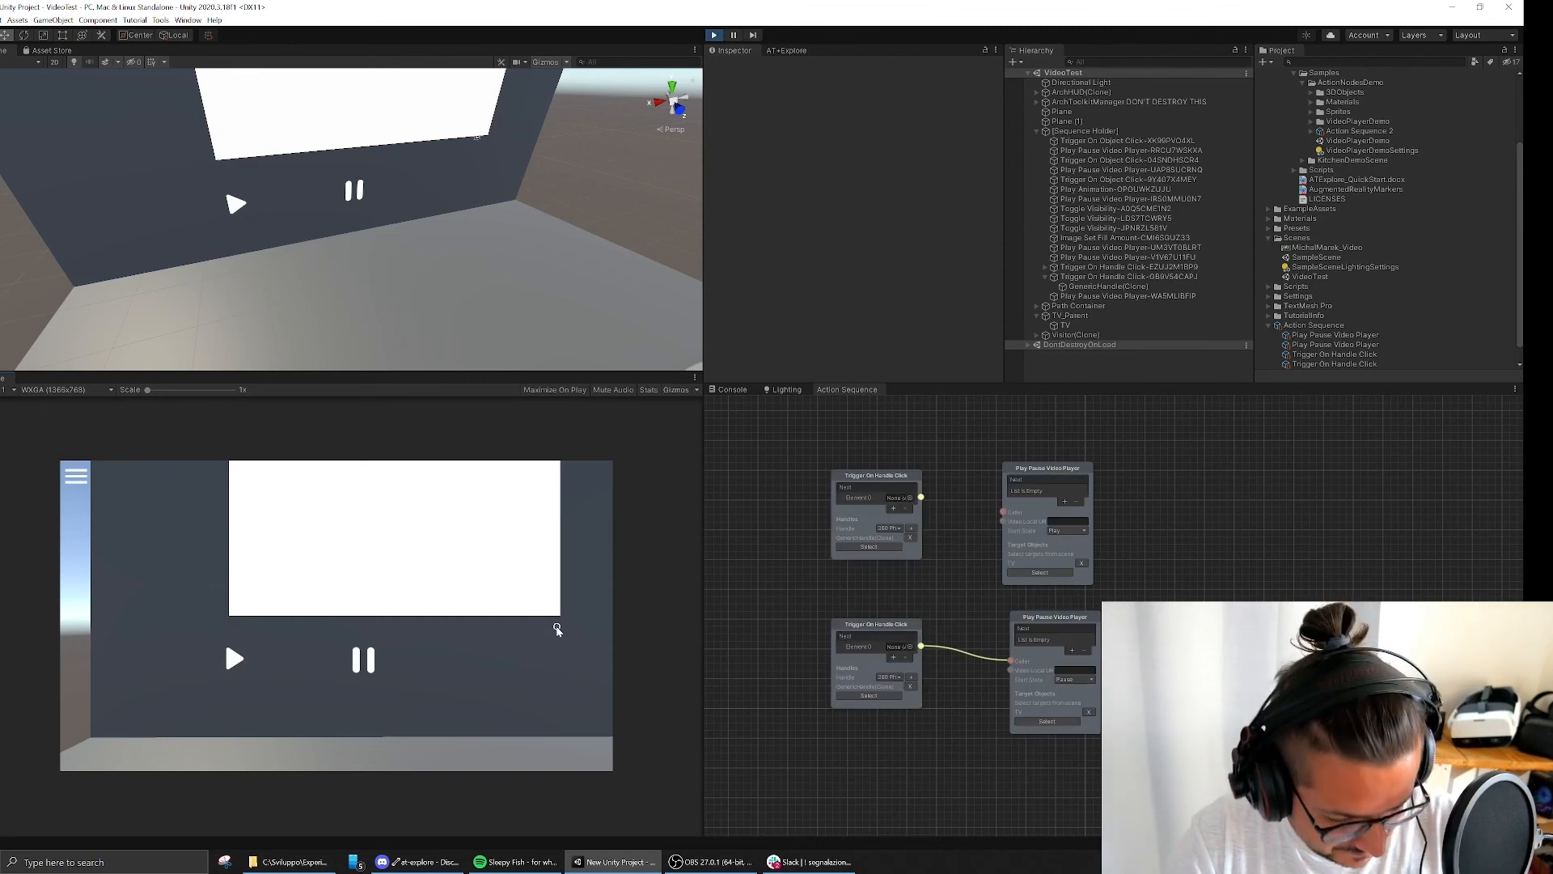
pyautogui.moveTo(521, 630); pyautogui.dragTo(333, 624, button='right')
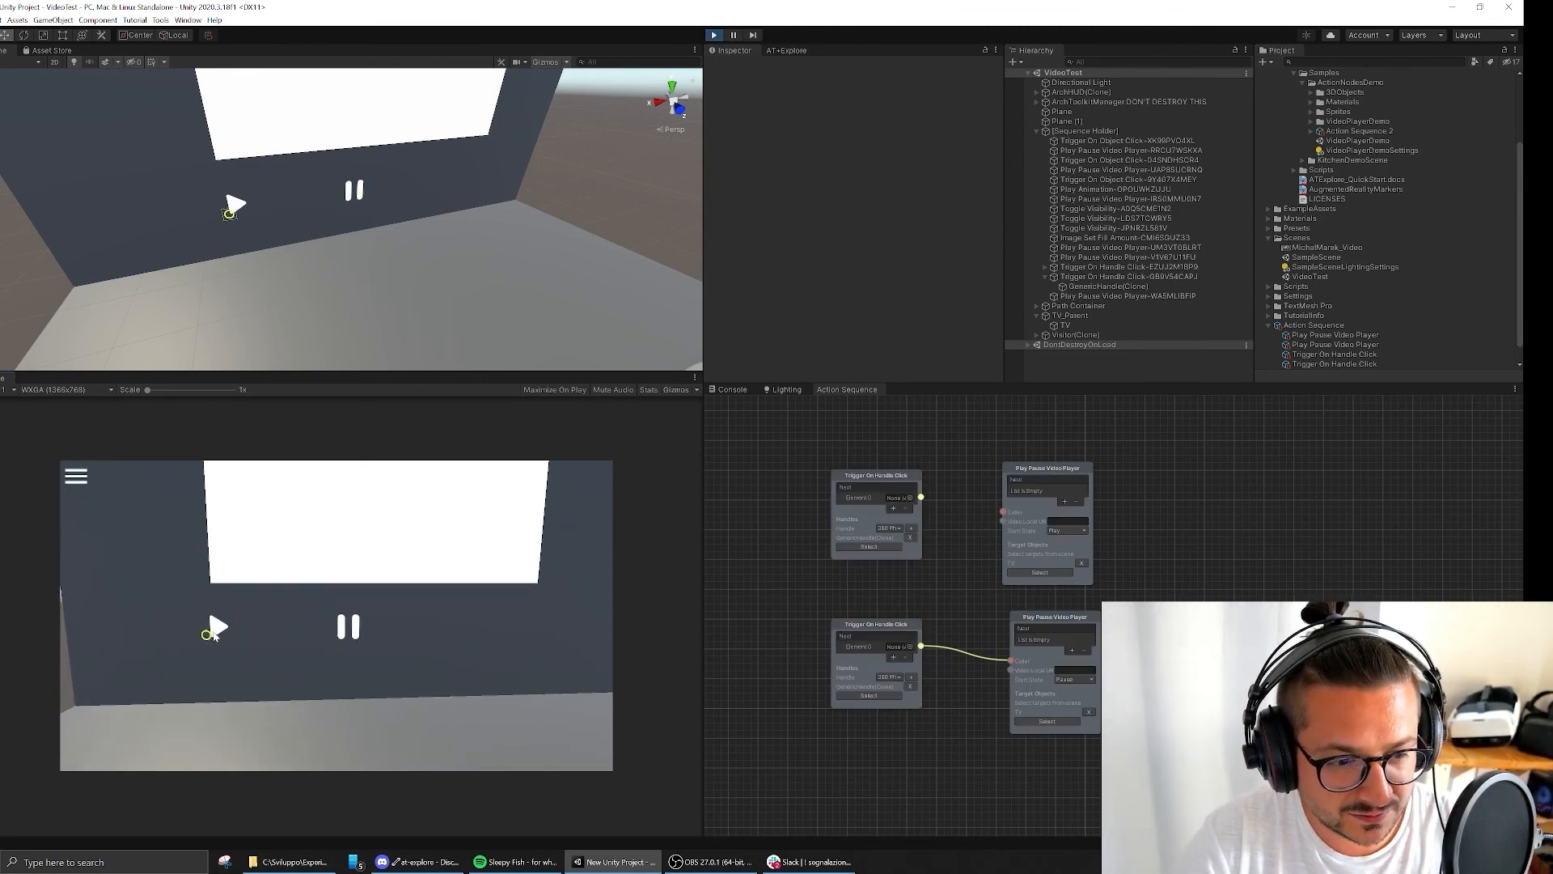
pyautogui.click(217, 627)
pyautogui.moveTo(235, 687); pyautogui.dragTo(408, 526, button='right')
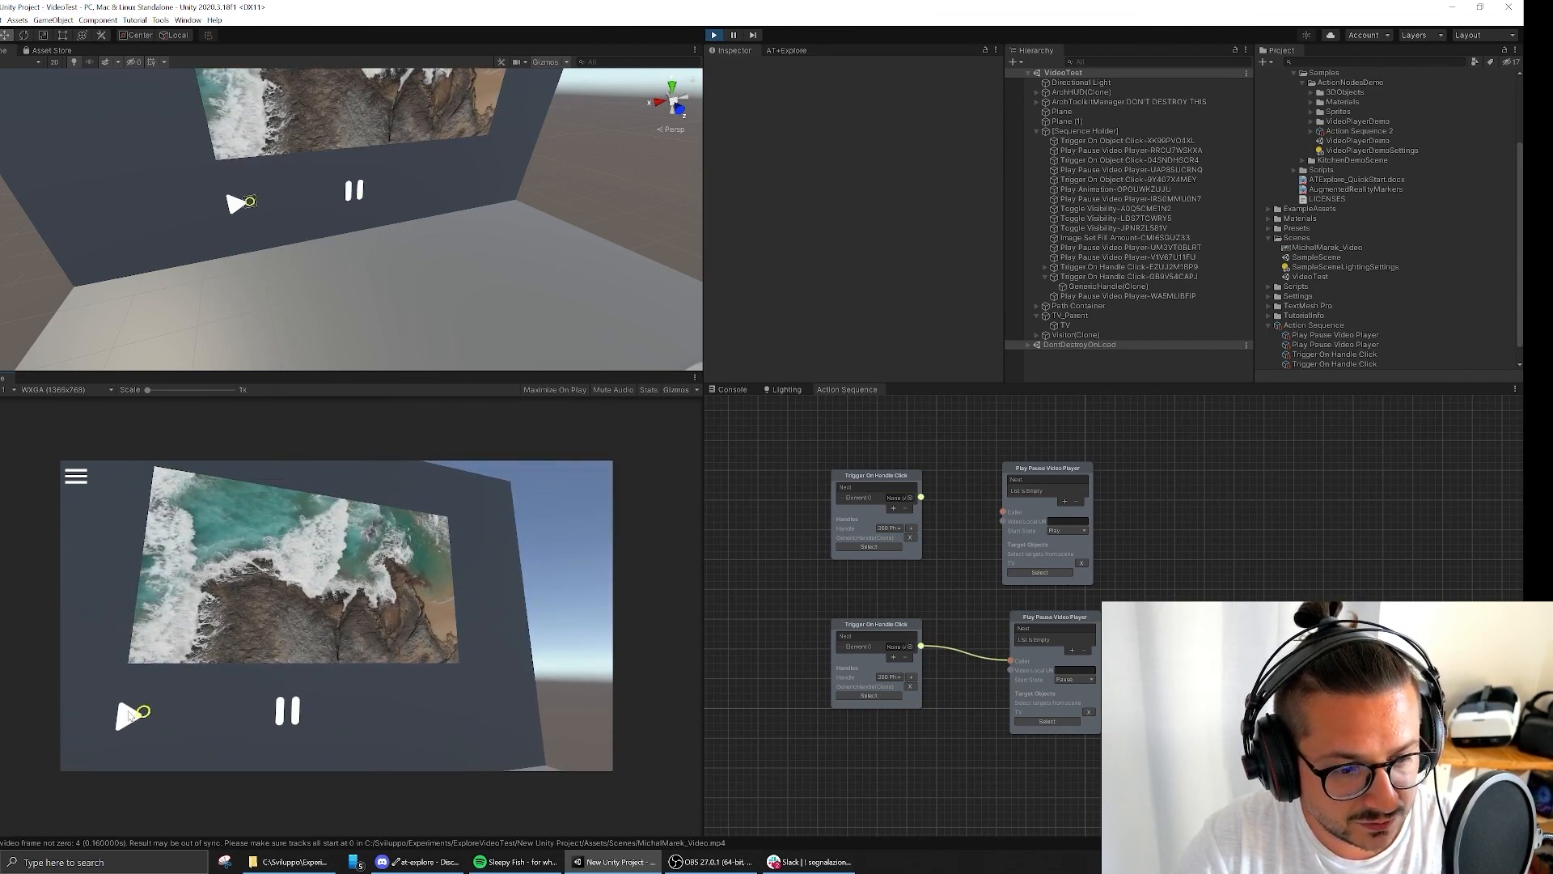
pyautogui.click(125, 715)
pyautogui.moveTo(543, 614); pyautogui.dragTo(241, 719, button='right')
pyautogui.moveTo(485, 712); pyautogui.dragTo(457, 690, button='right')
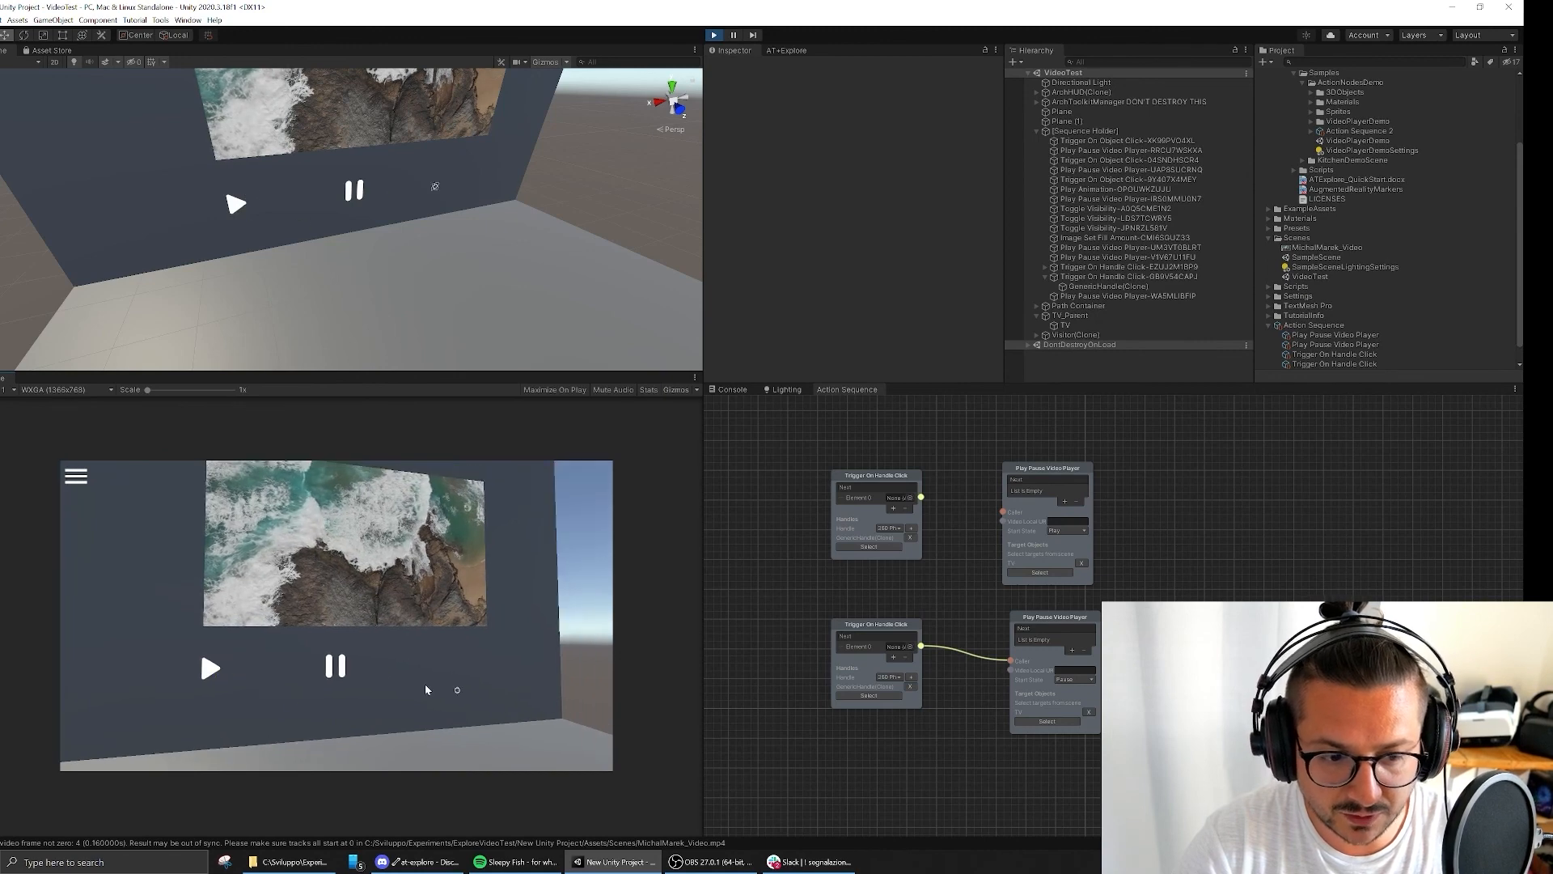
pyautogui.click(715, 36)
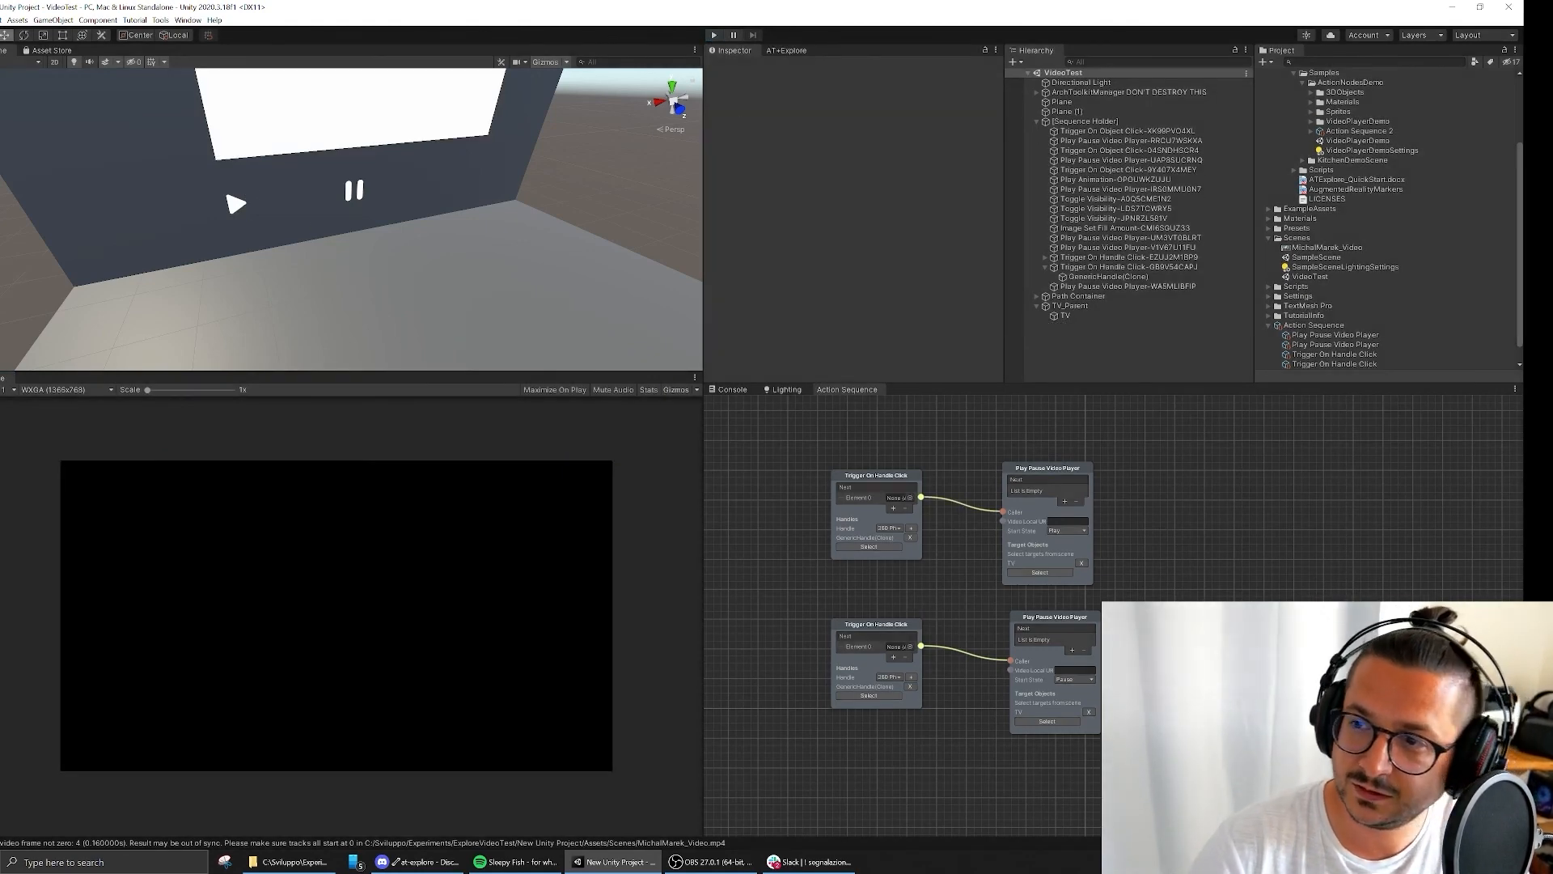